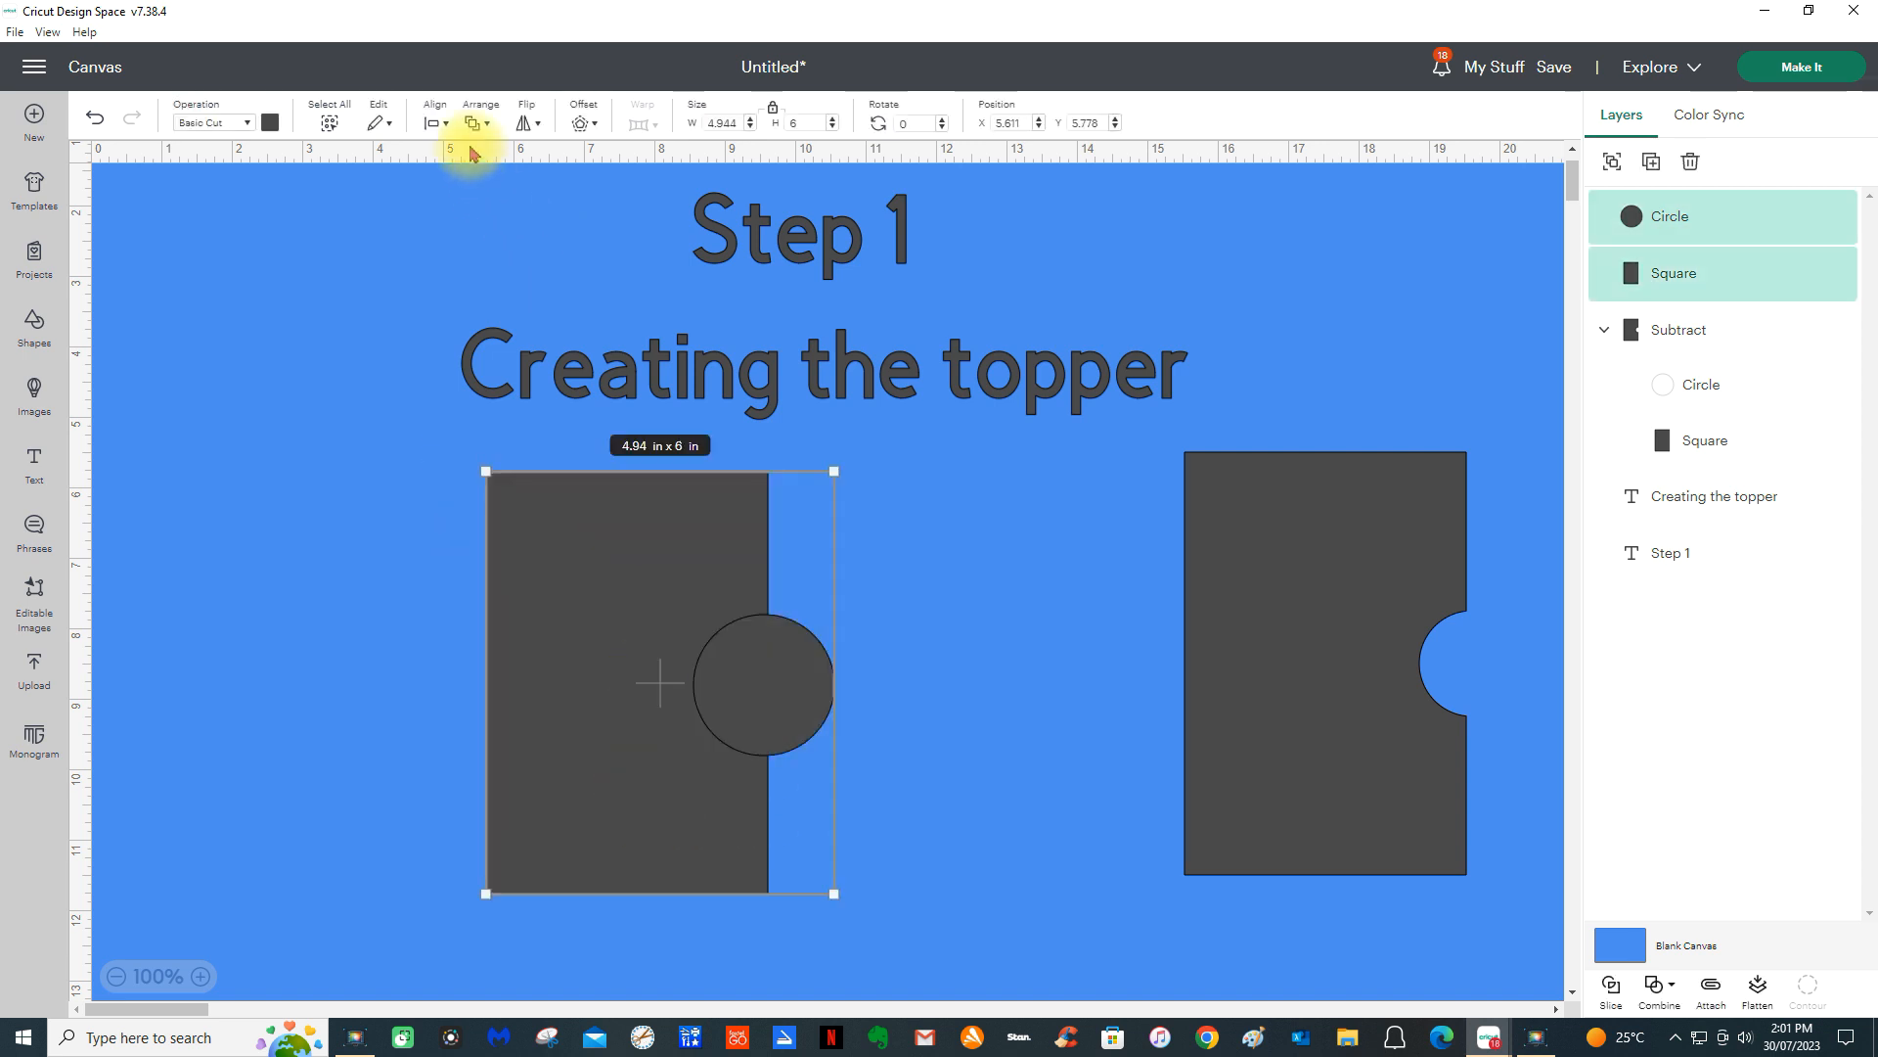
- Center the circle vertically against the selected rectangle and subtract it to cut a half-round notch in the edge
{"action": "left_click", "coordinate": [434, 122]}
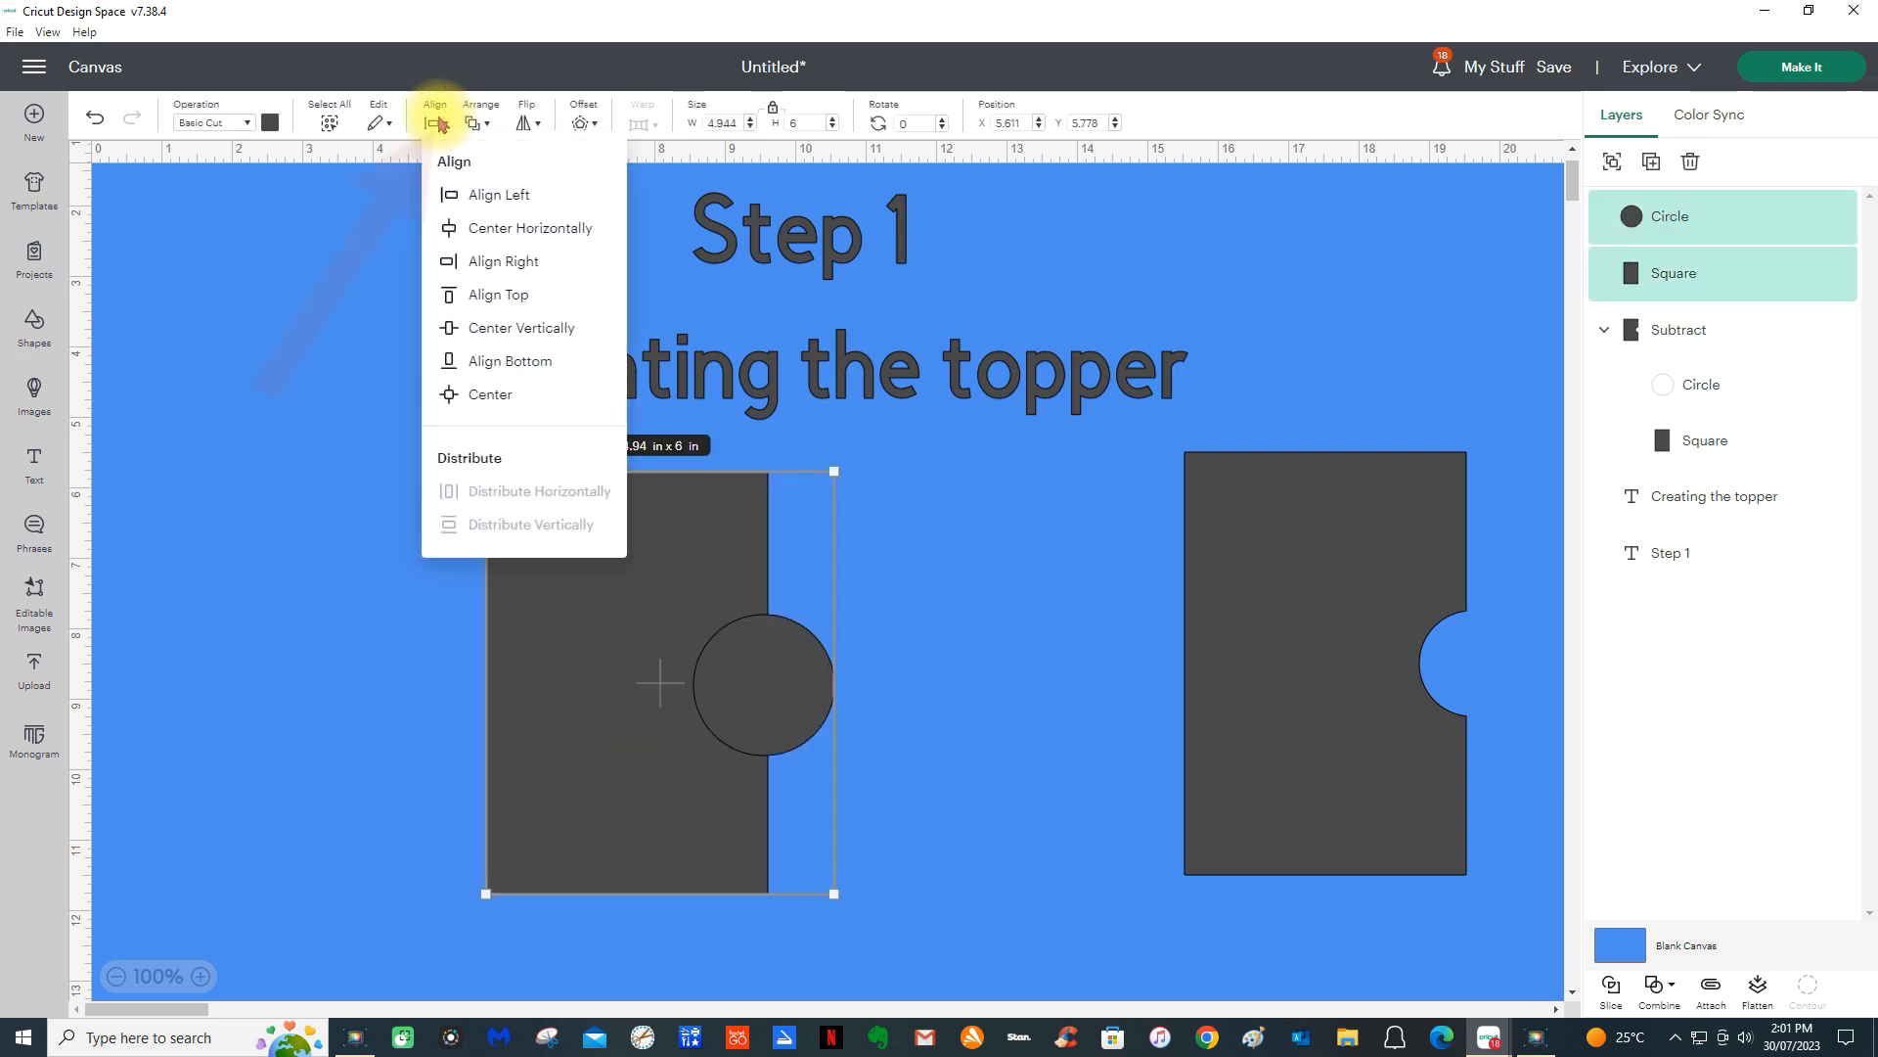
{"action": "left_click", "coordinate": [537, 328]}
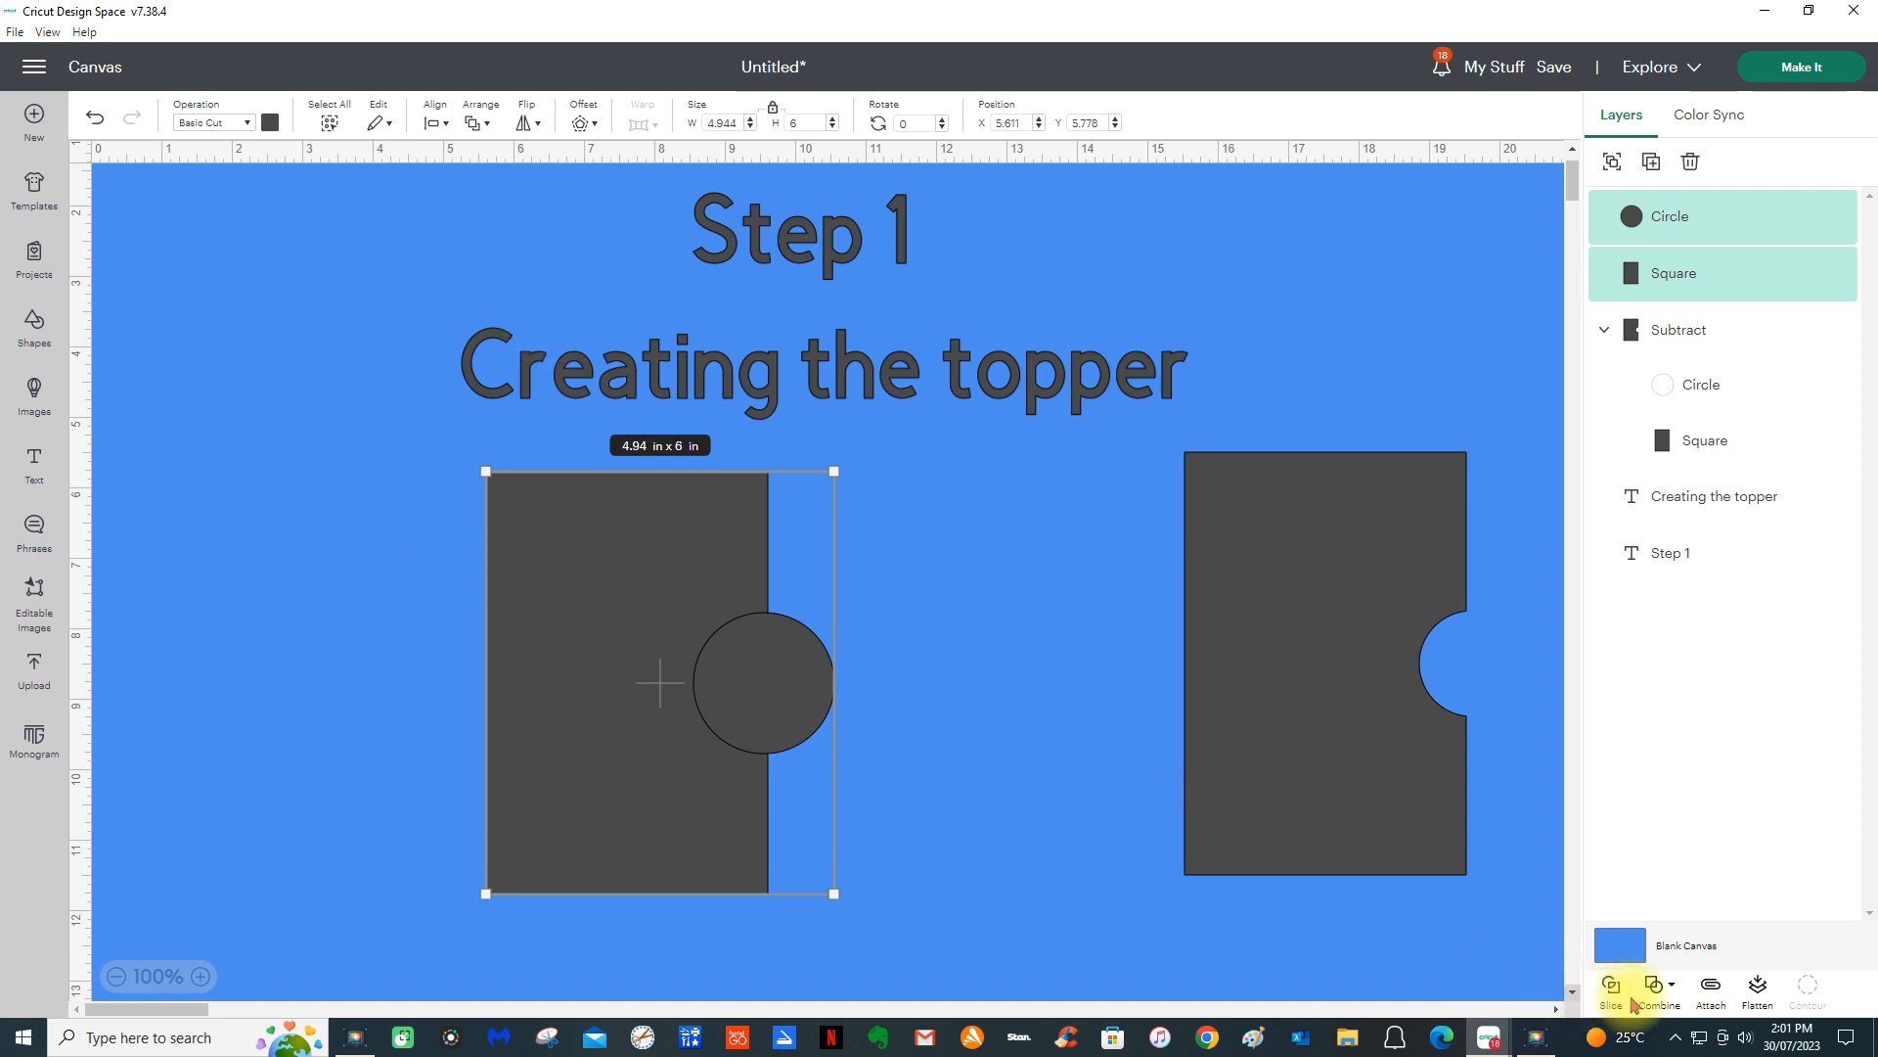
{"action": "left_click", "coordinate": [1663, 995]}
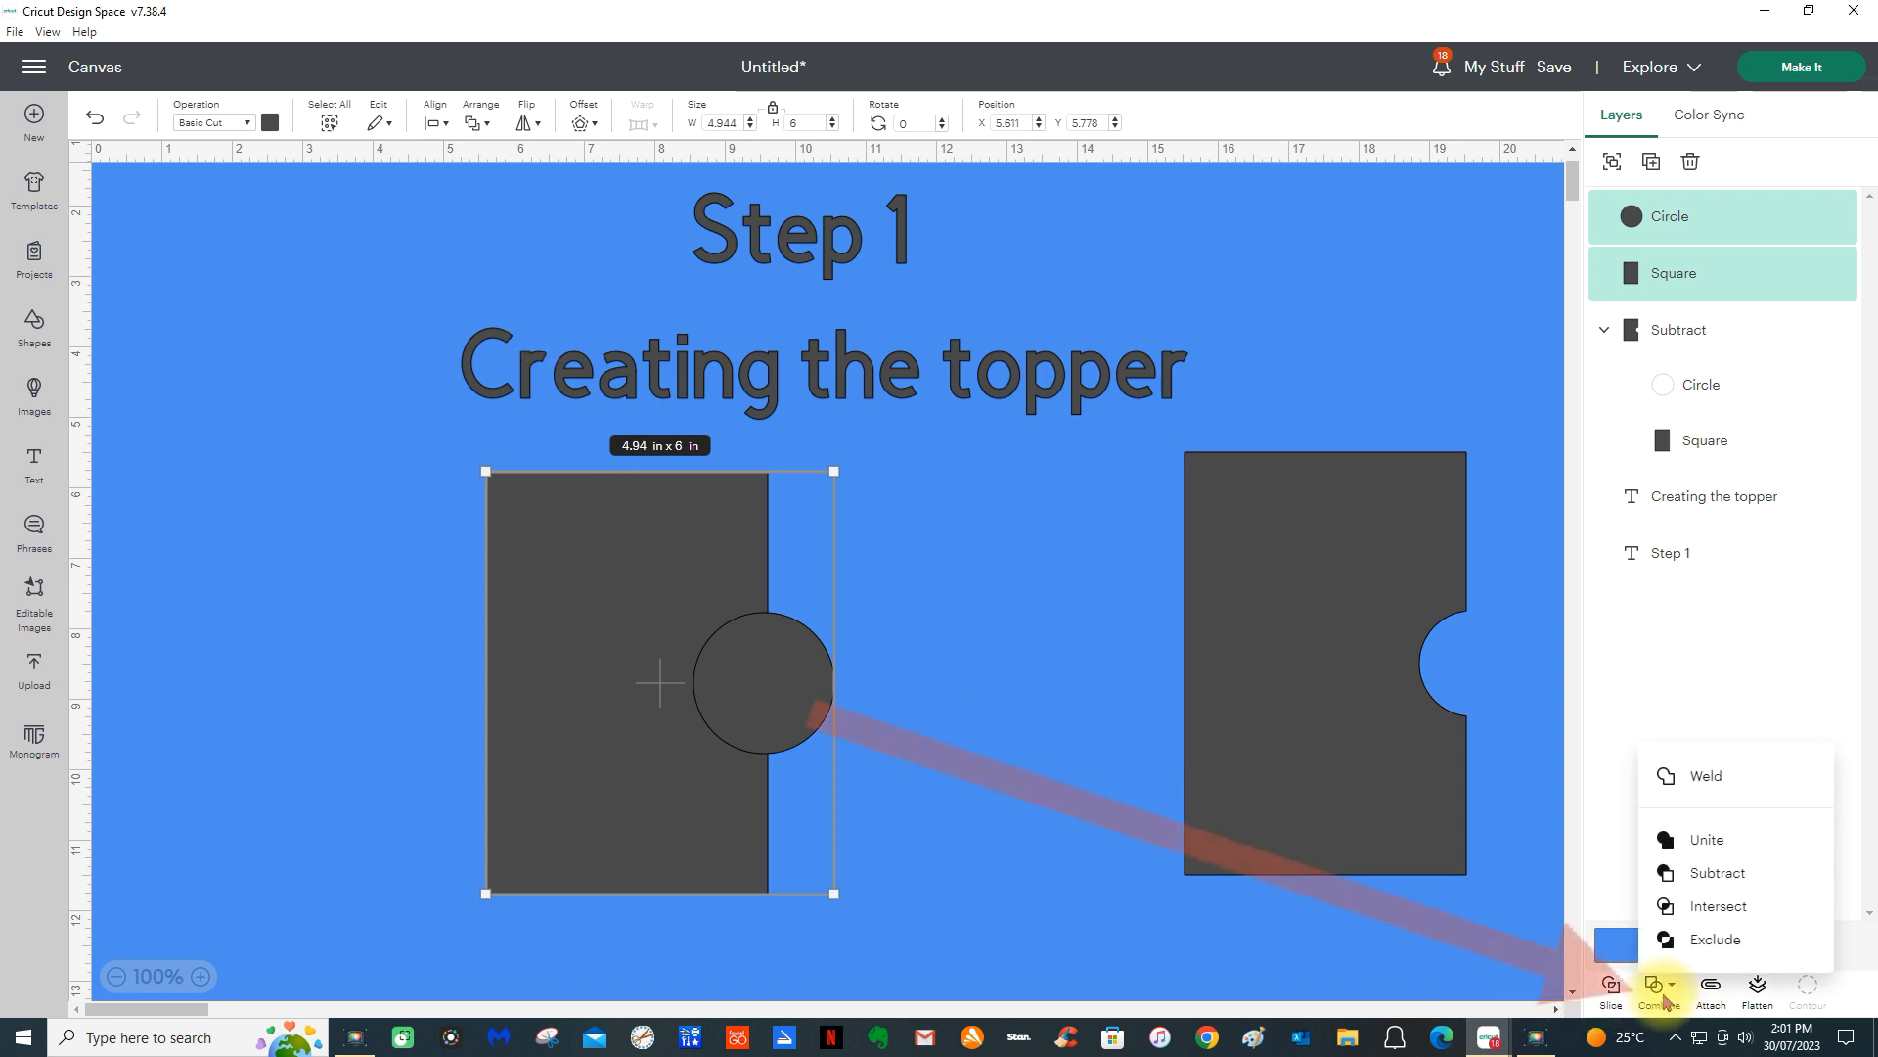
{"action": "left_click", "coordinate": [1698, 873]}
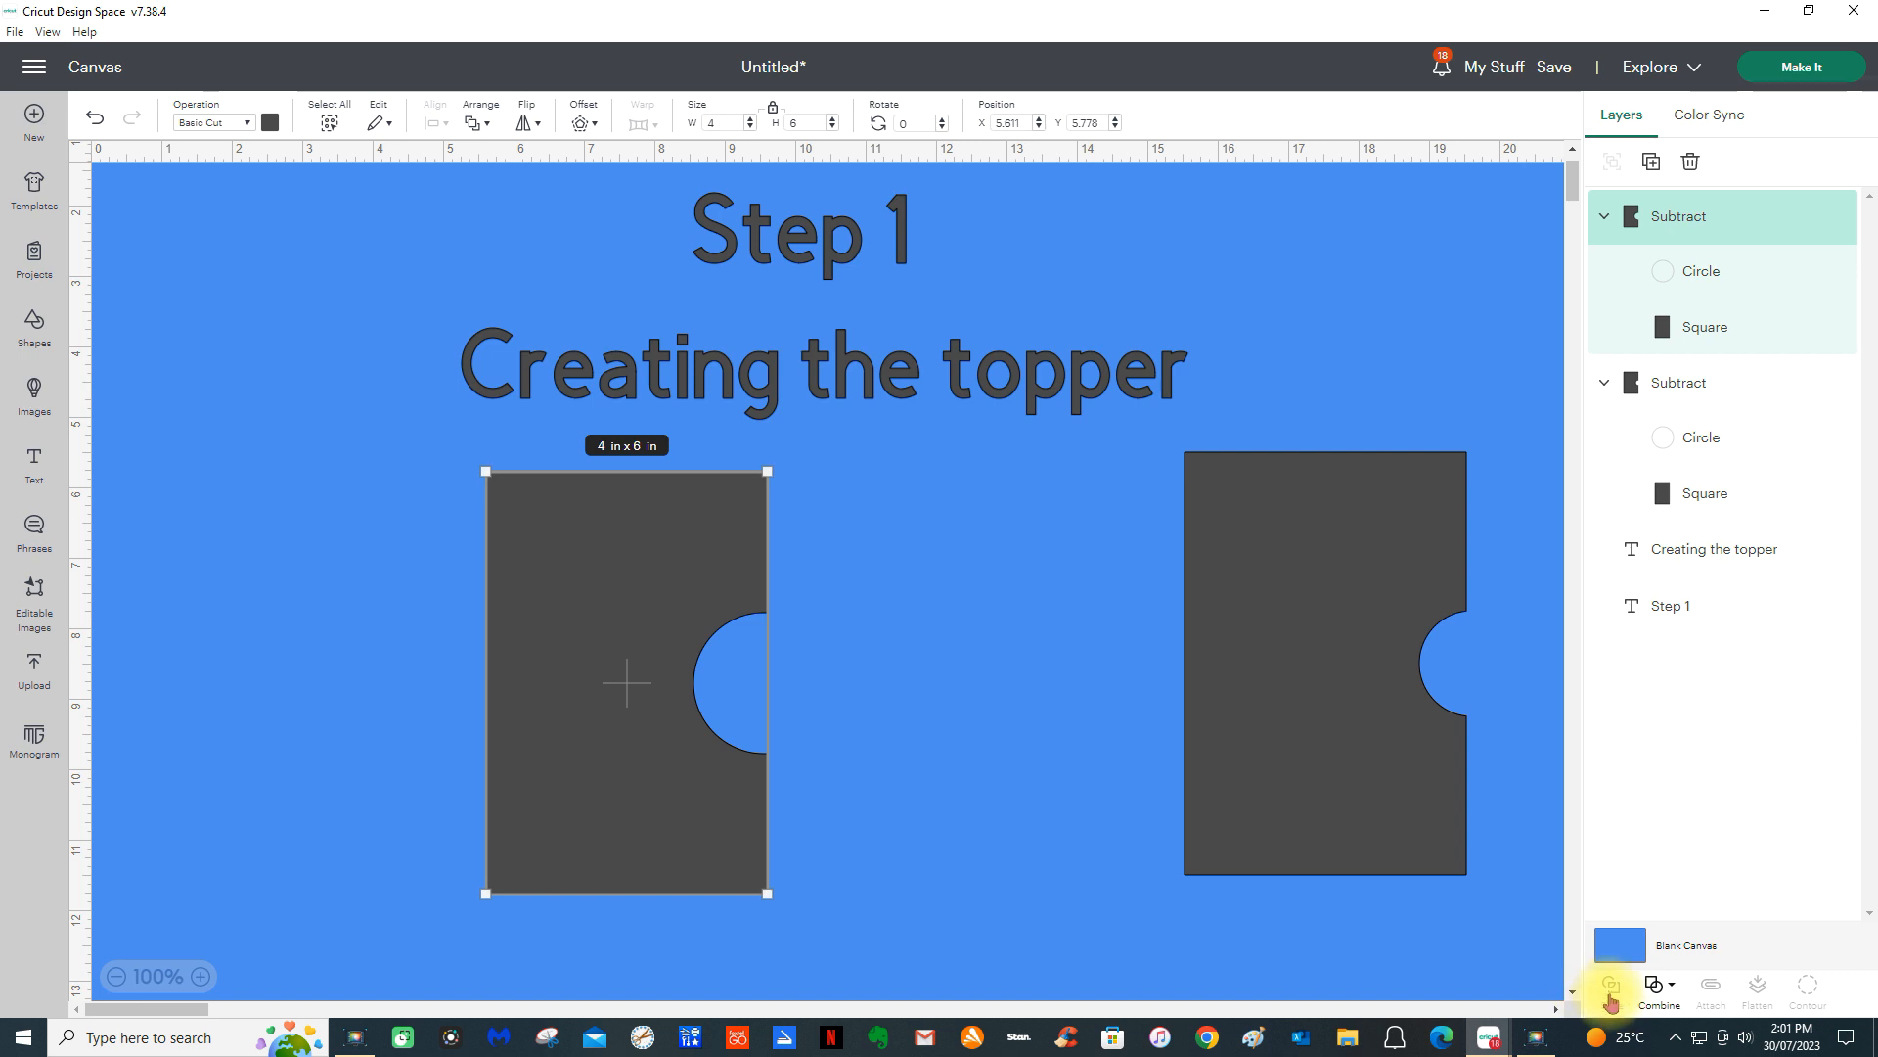
{"action": "left_click", "coordinate": [1660, 985]}
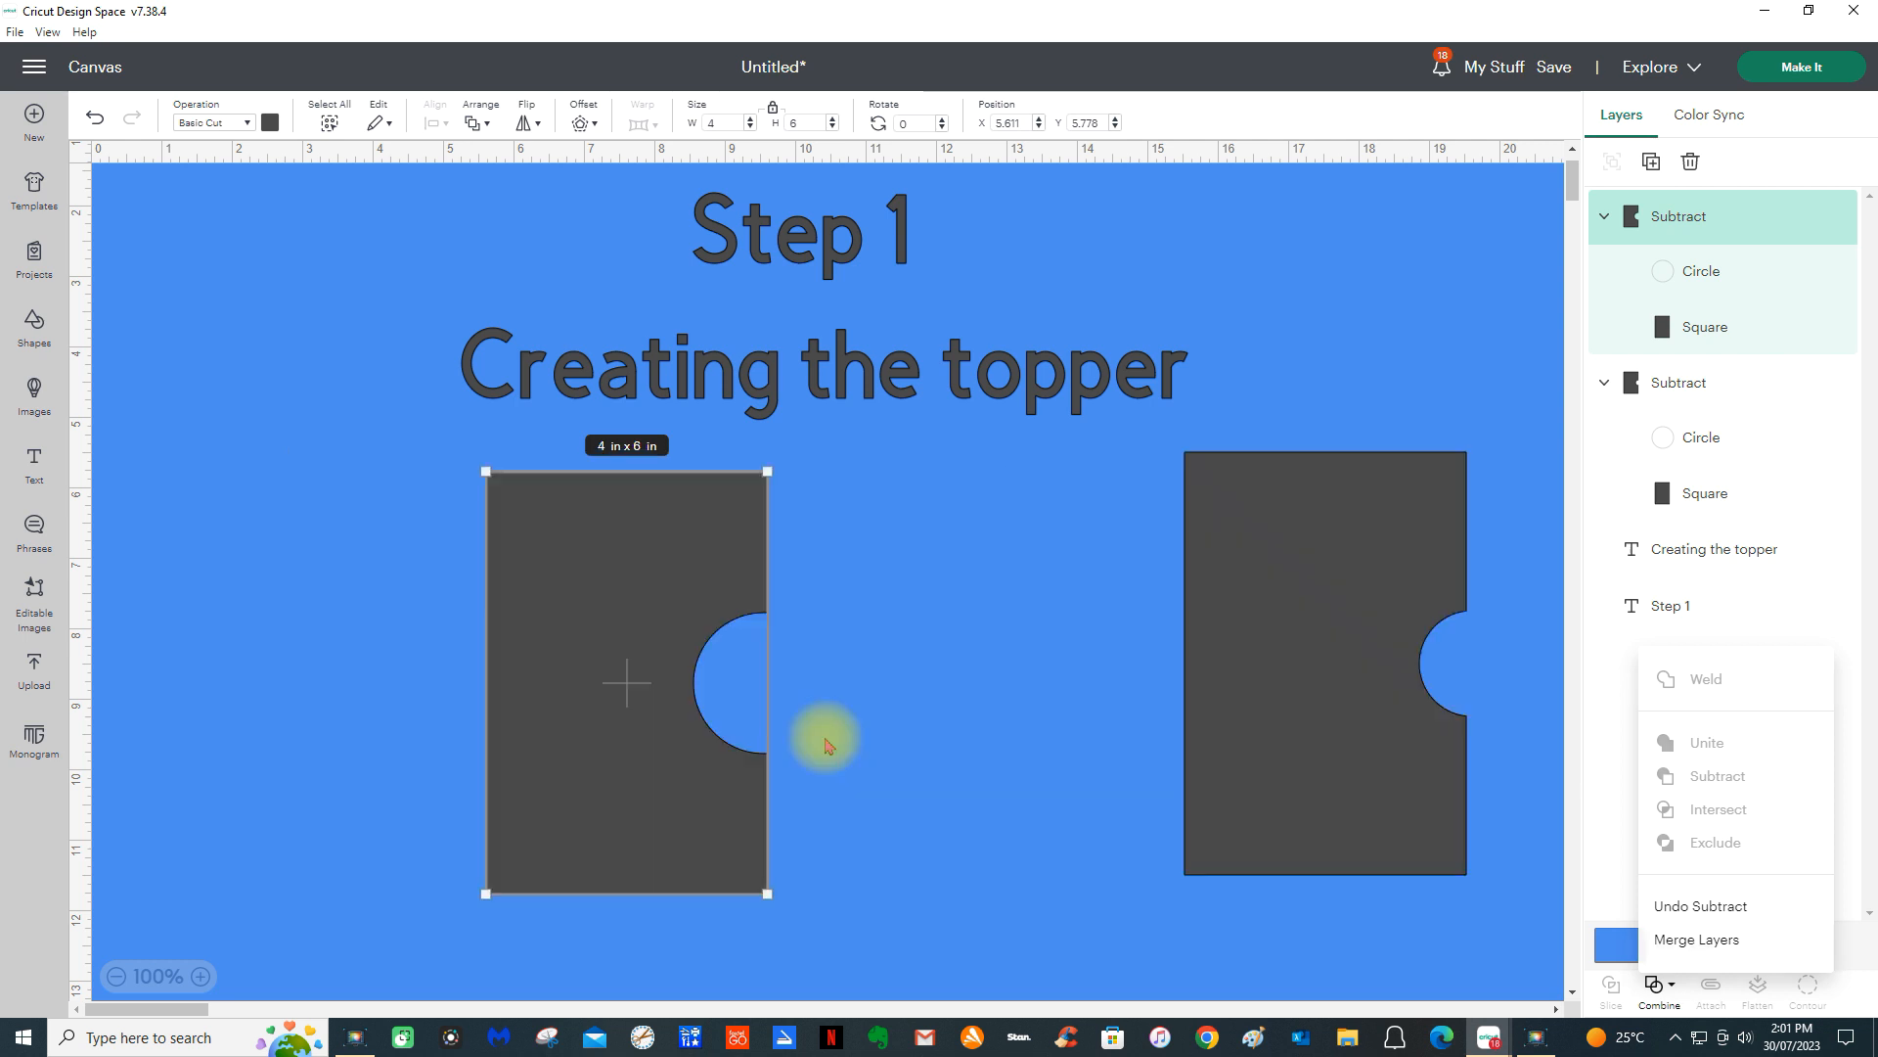
- Move the new notched rectangle closer to the middle of the canvas and delete the older notched copy
{"action": "left_click_drag", "start_coordinate": [655, 767], "coordinate": [891, 760]}
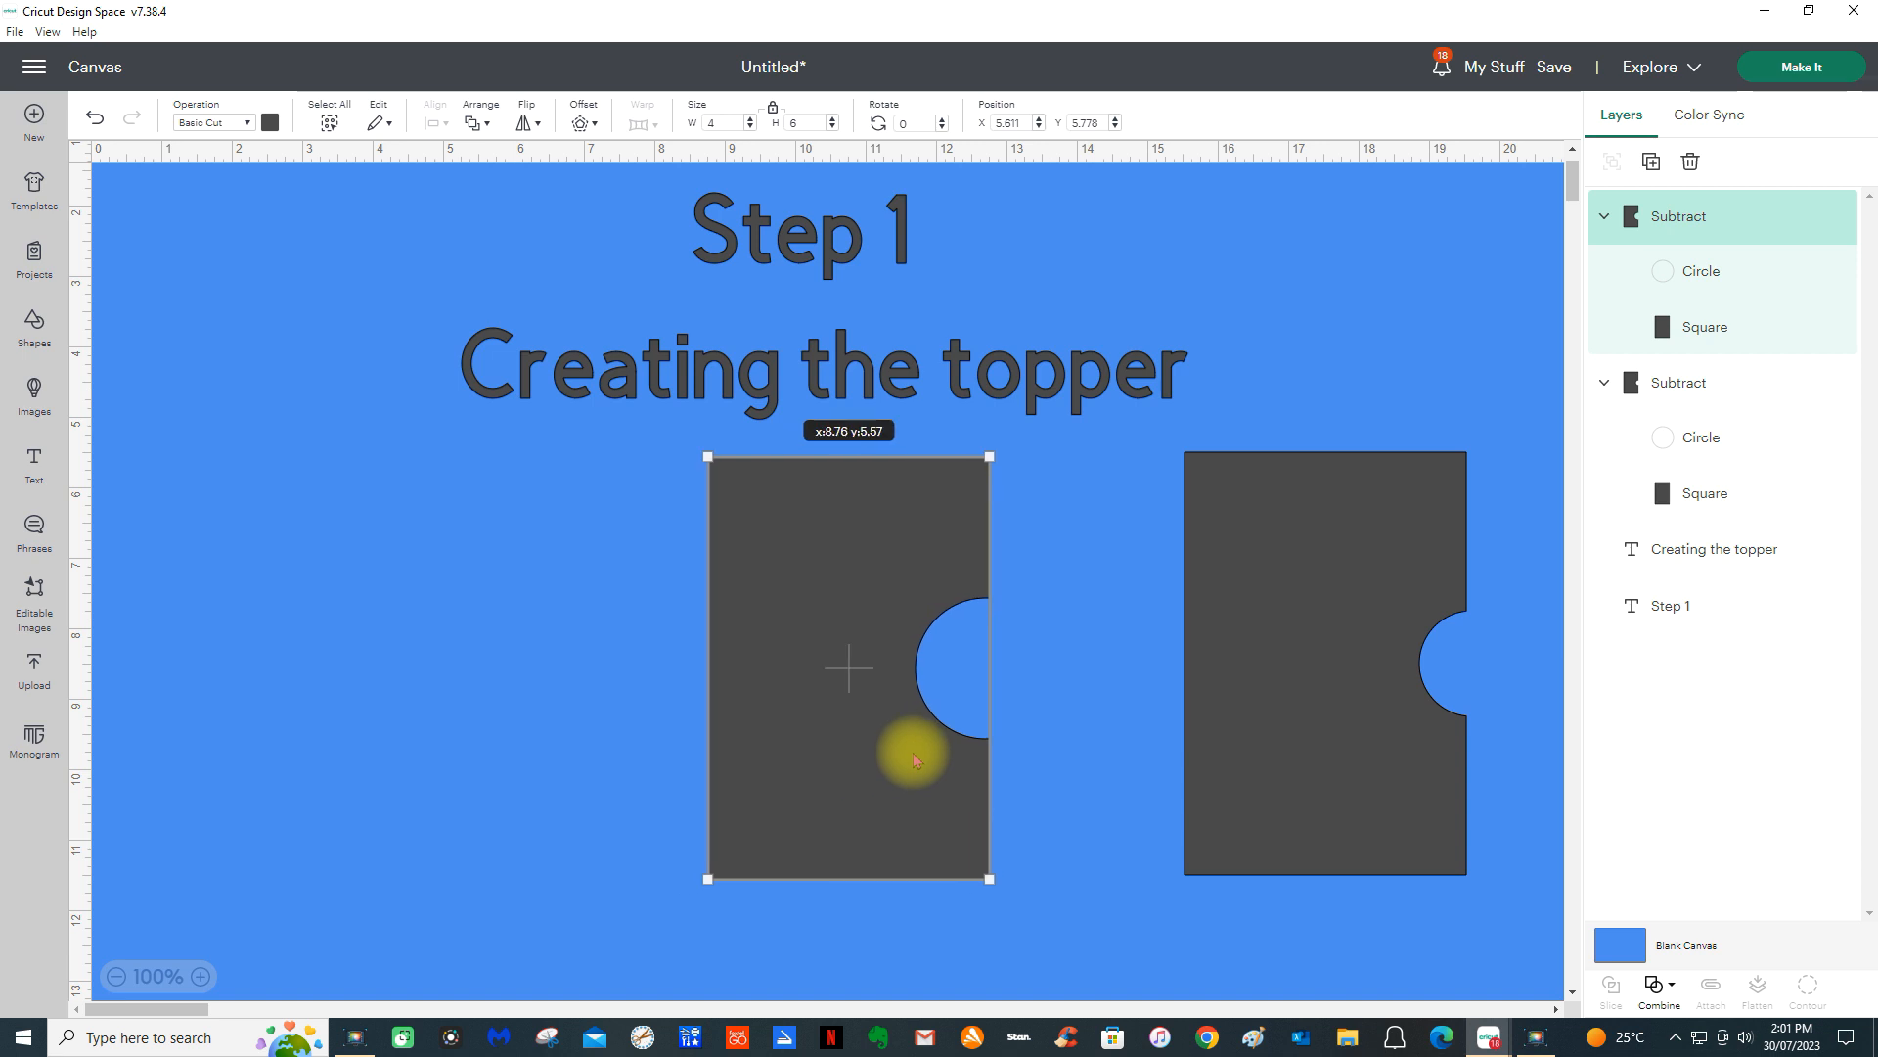
{"action": "left_click", "coordinate": [1282, 741]}
{"action": "key", "text": "Delete"}
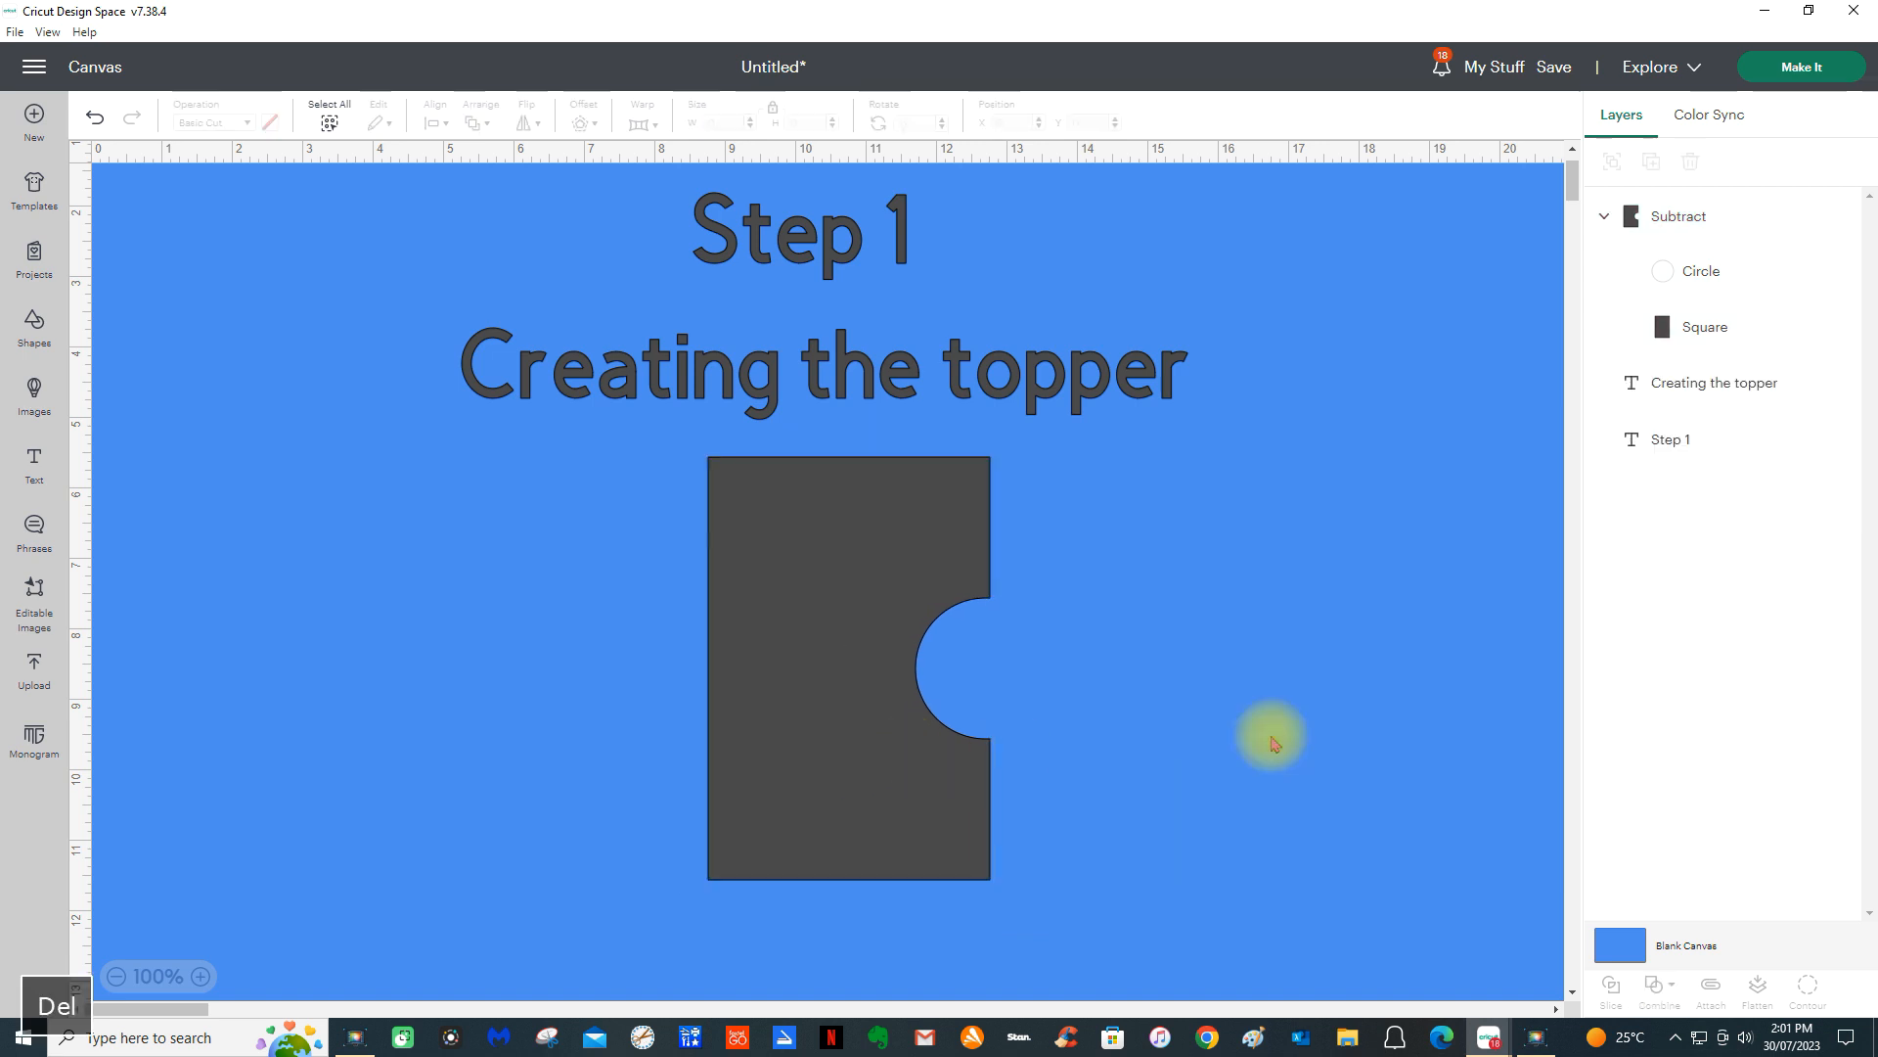
{"action": "left_click_drag", "start_coordinate": [830, 650], "coordinate": [822, 658]}
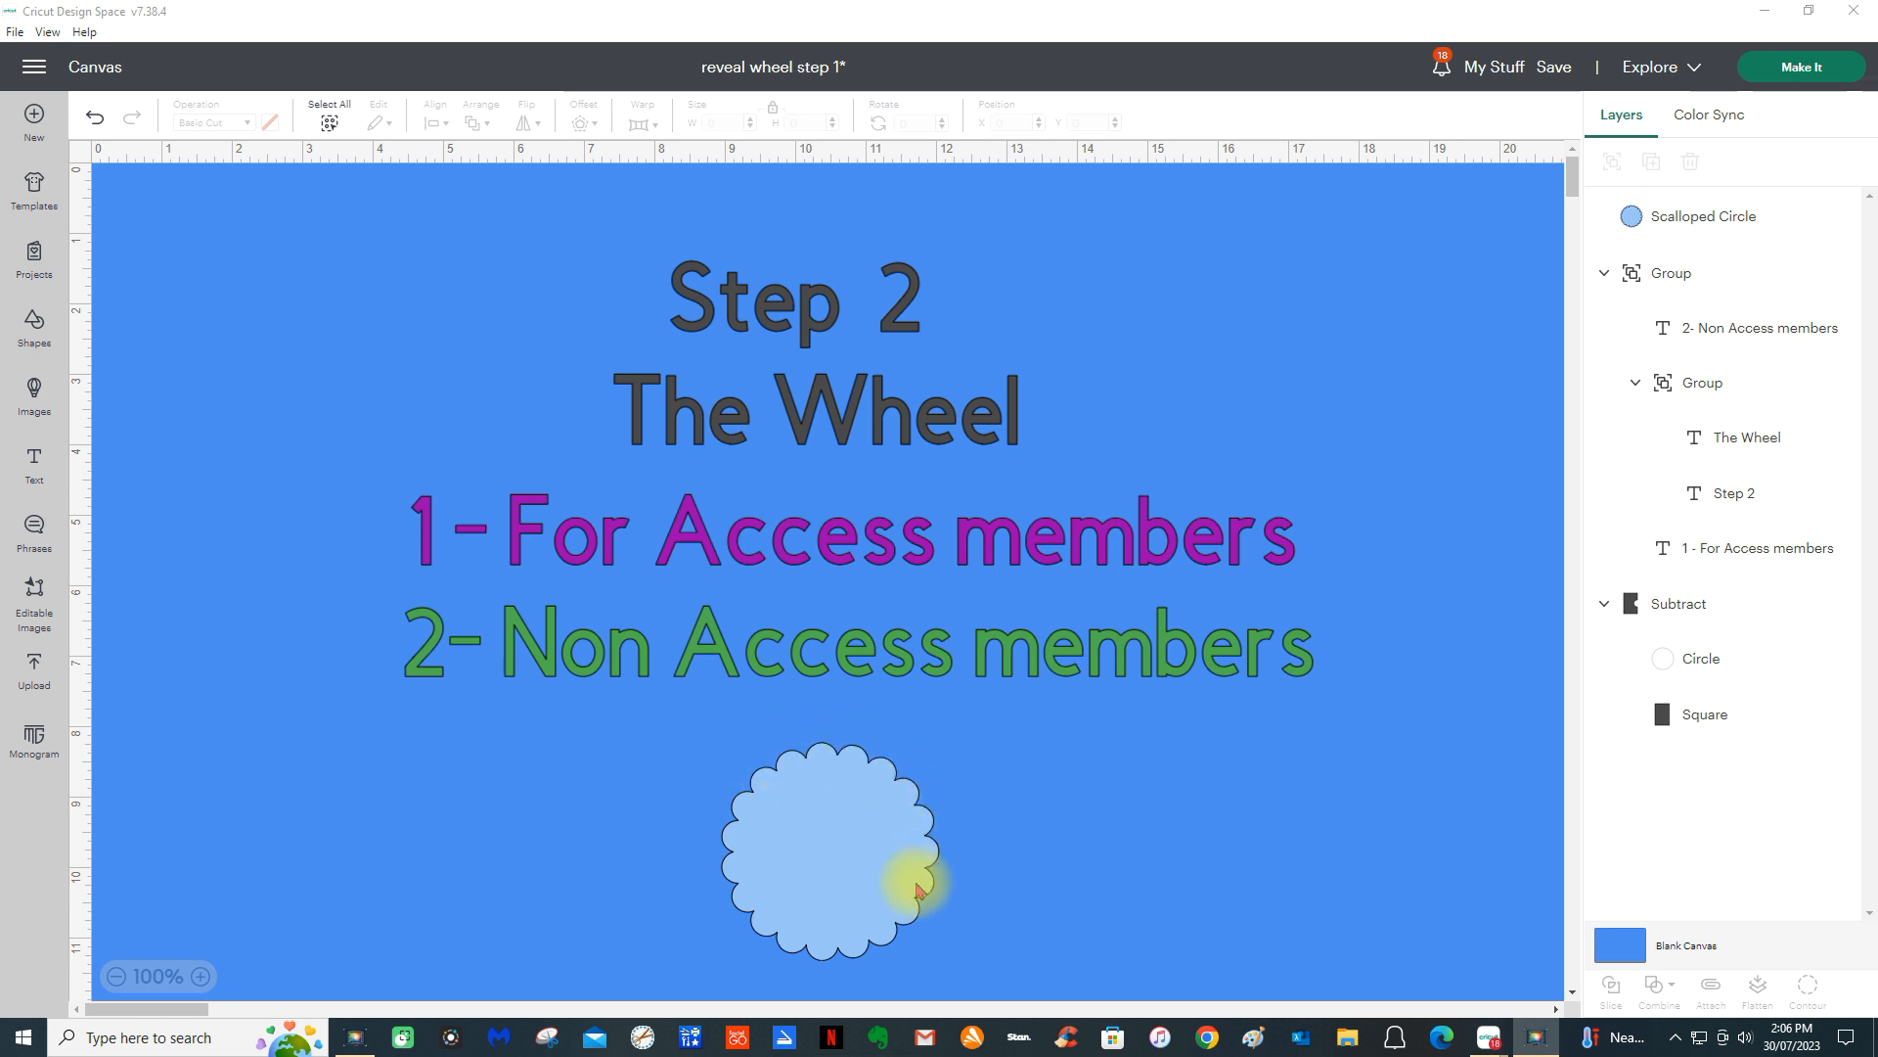
- Add a 3.8 in scalloped circle and place it over the notched rectangle
{"action": "scroll", "coordinate": [1015, 776], "scroll_direction": "down", "scroll_amount": 10}
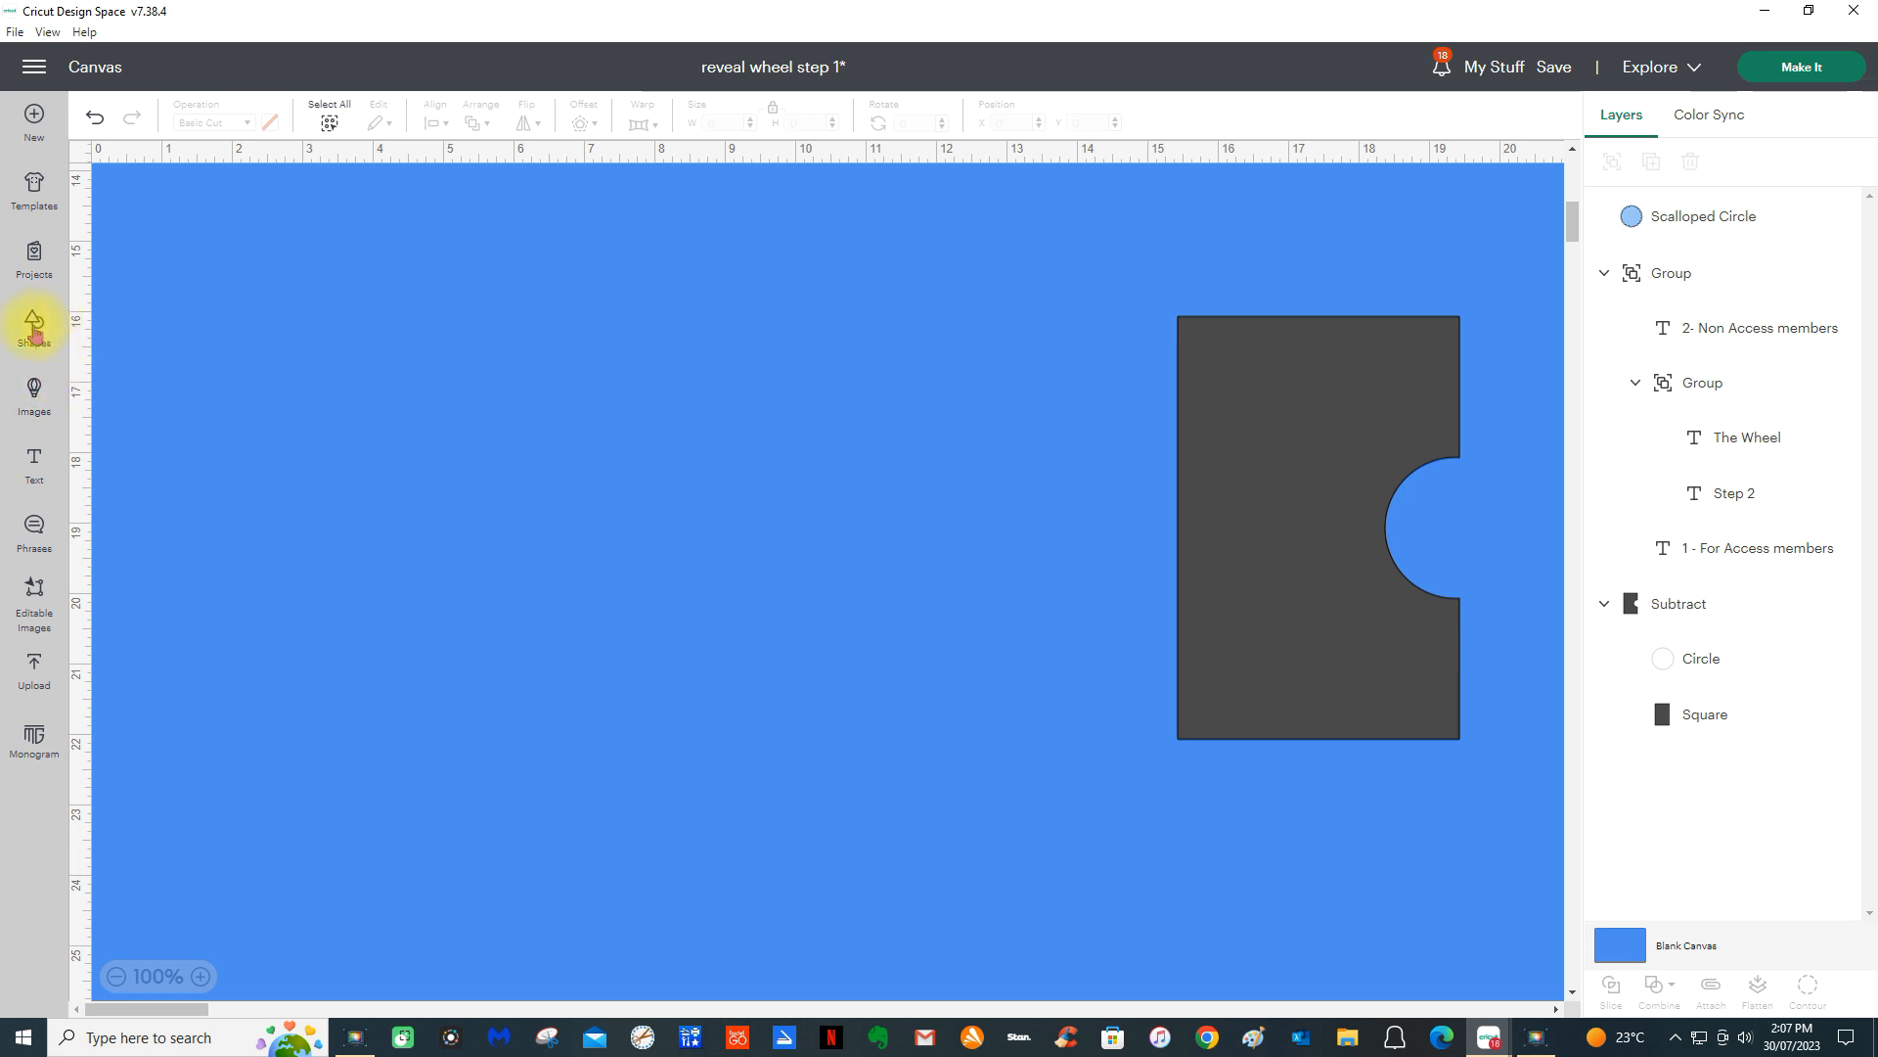
{"action": "left_click", "coordinate": [35, 328]}
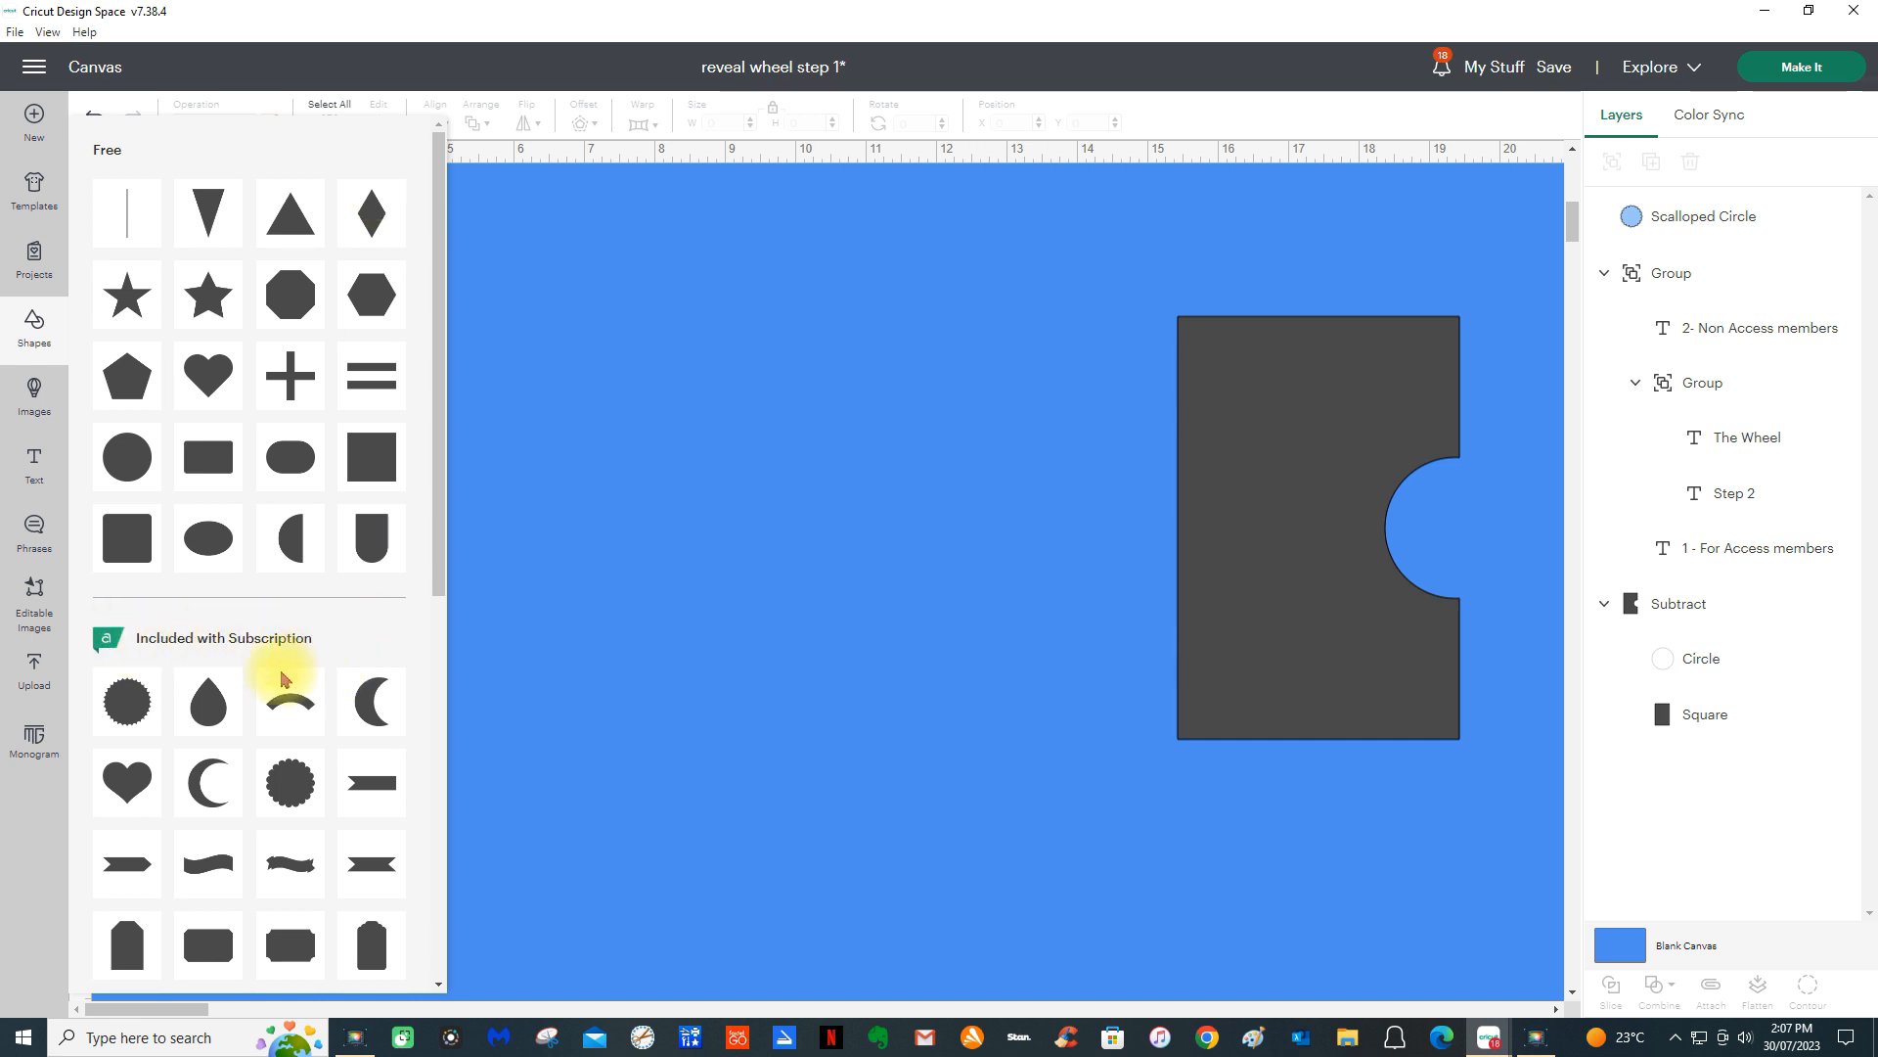
{"action": "scroll", "coordinate": [225, 773], "scroll_direction": "down", "scroll_amount": 10}
{"action": "scroll", "coordinate": [233, 783], "scroll_direction": "up", "scroll_amount": 8}
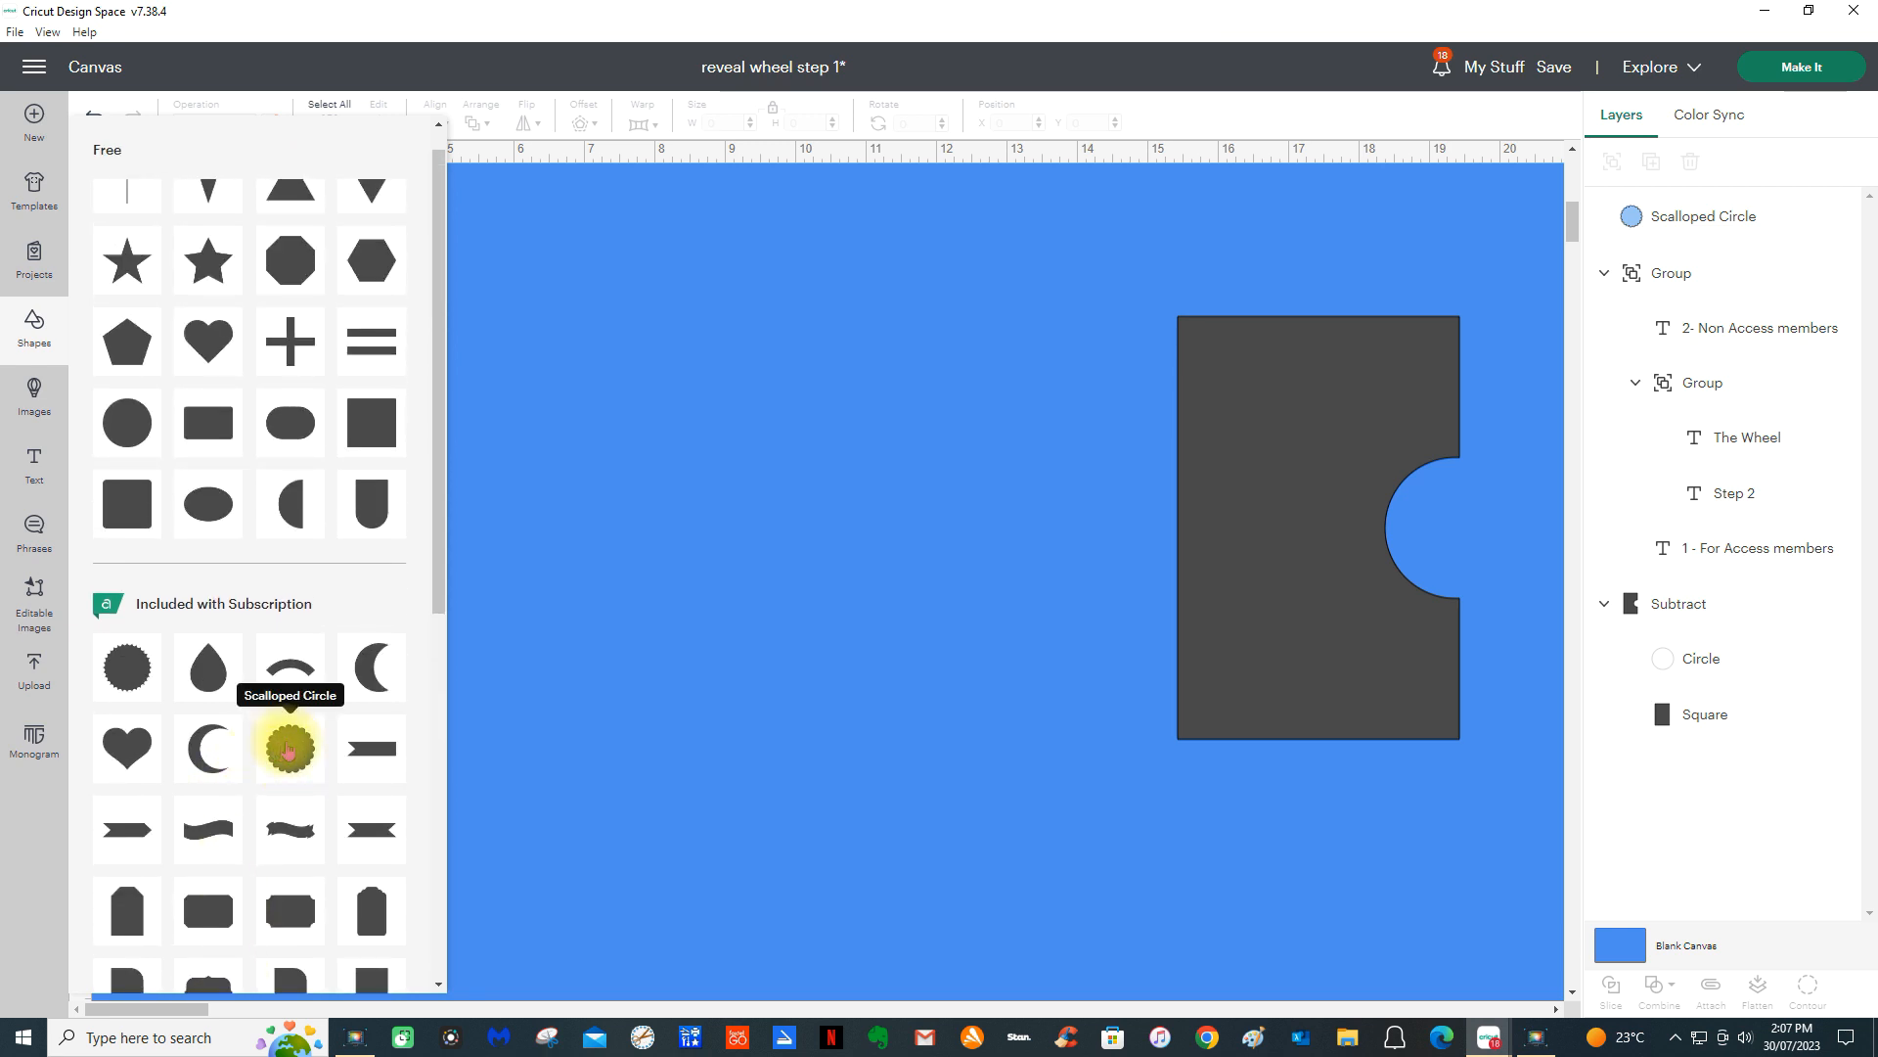
{"action": "left_click", "coordinate": [289, 750]}
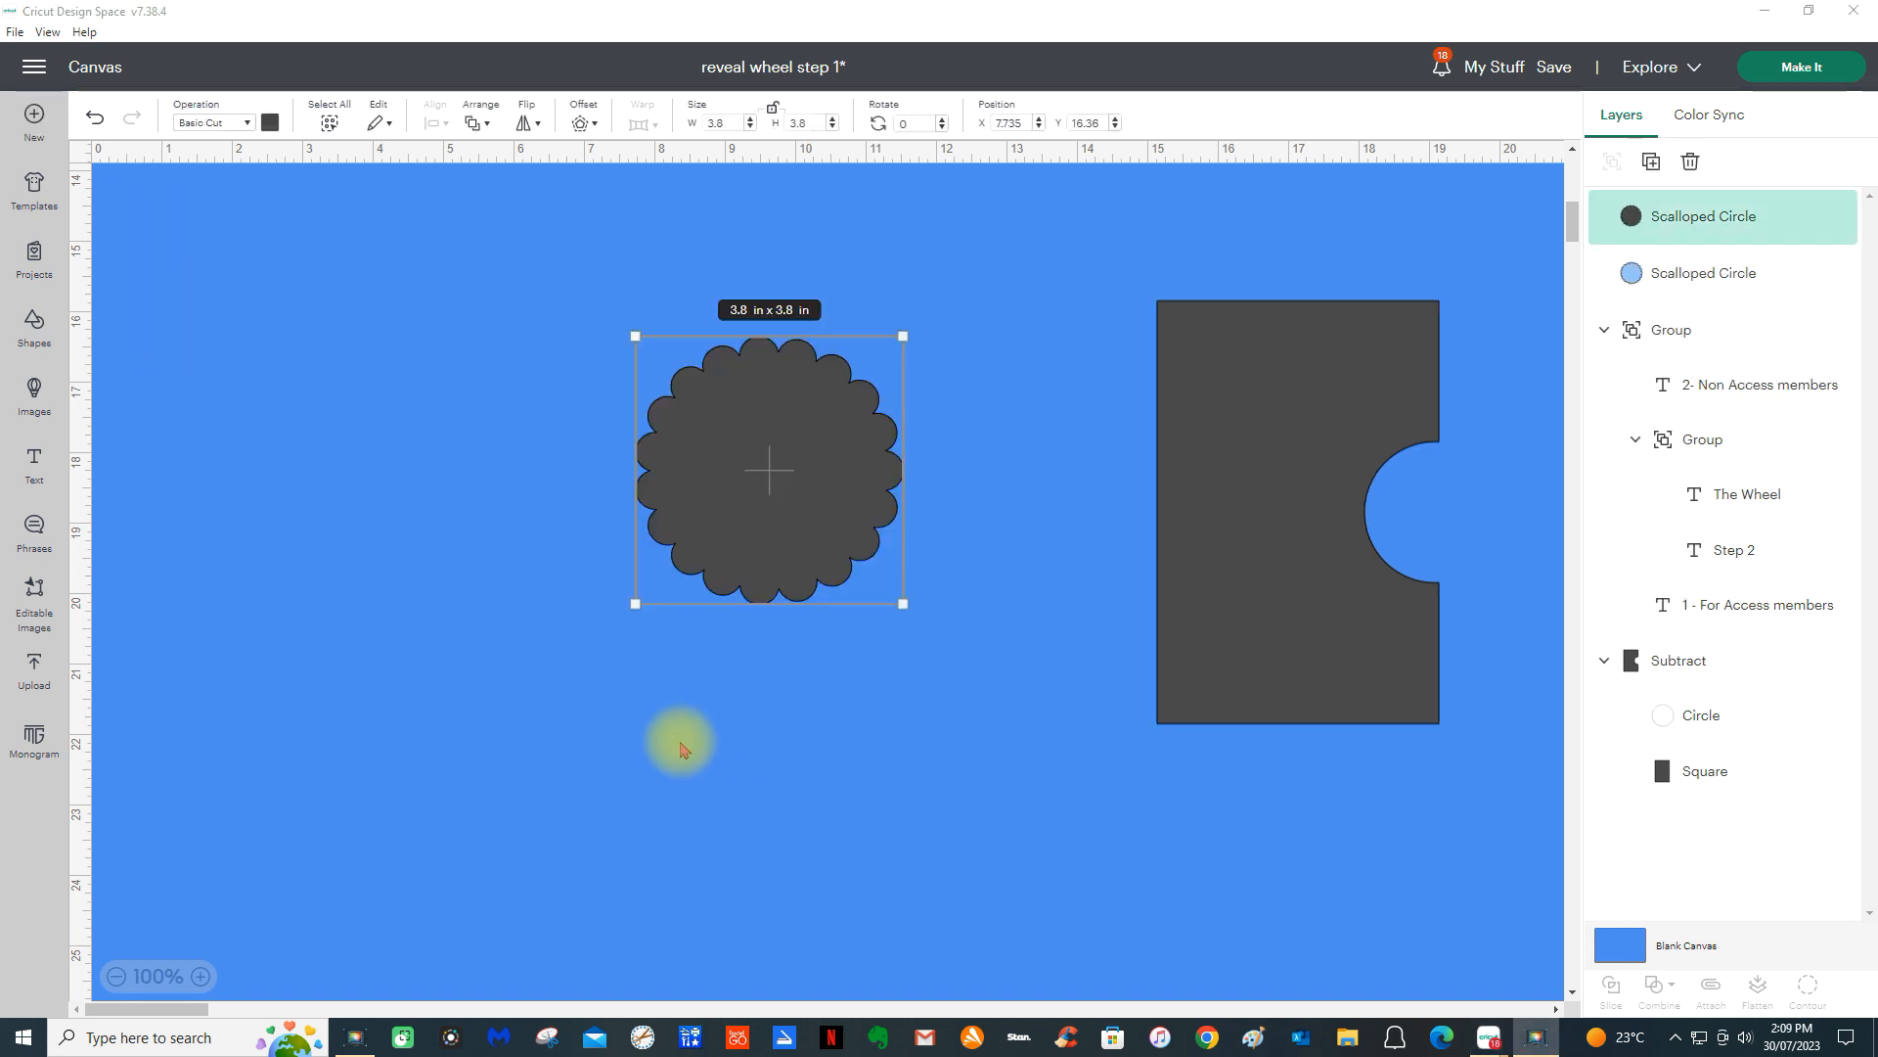
{"action": "left_click_drag", "start_coordinate": [830, 444], "coordinate": [818, 480]}
{"action": "left_click_drag", "start_coordinate": [1203, 503], "coordinate": [663, 505]}
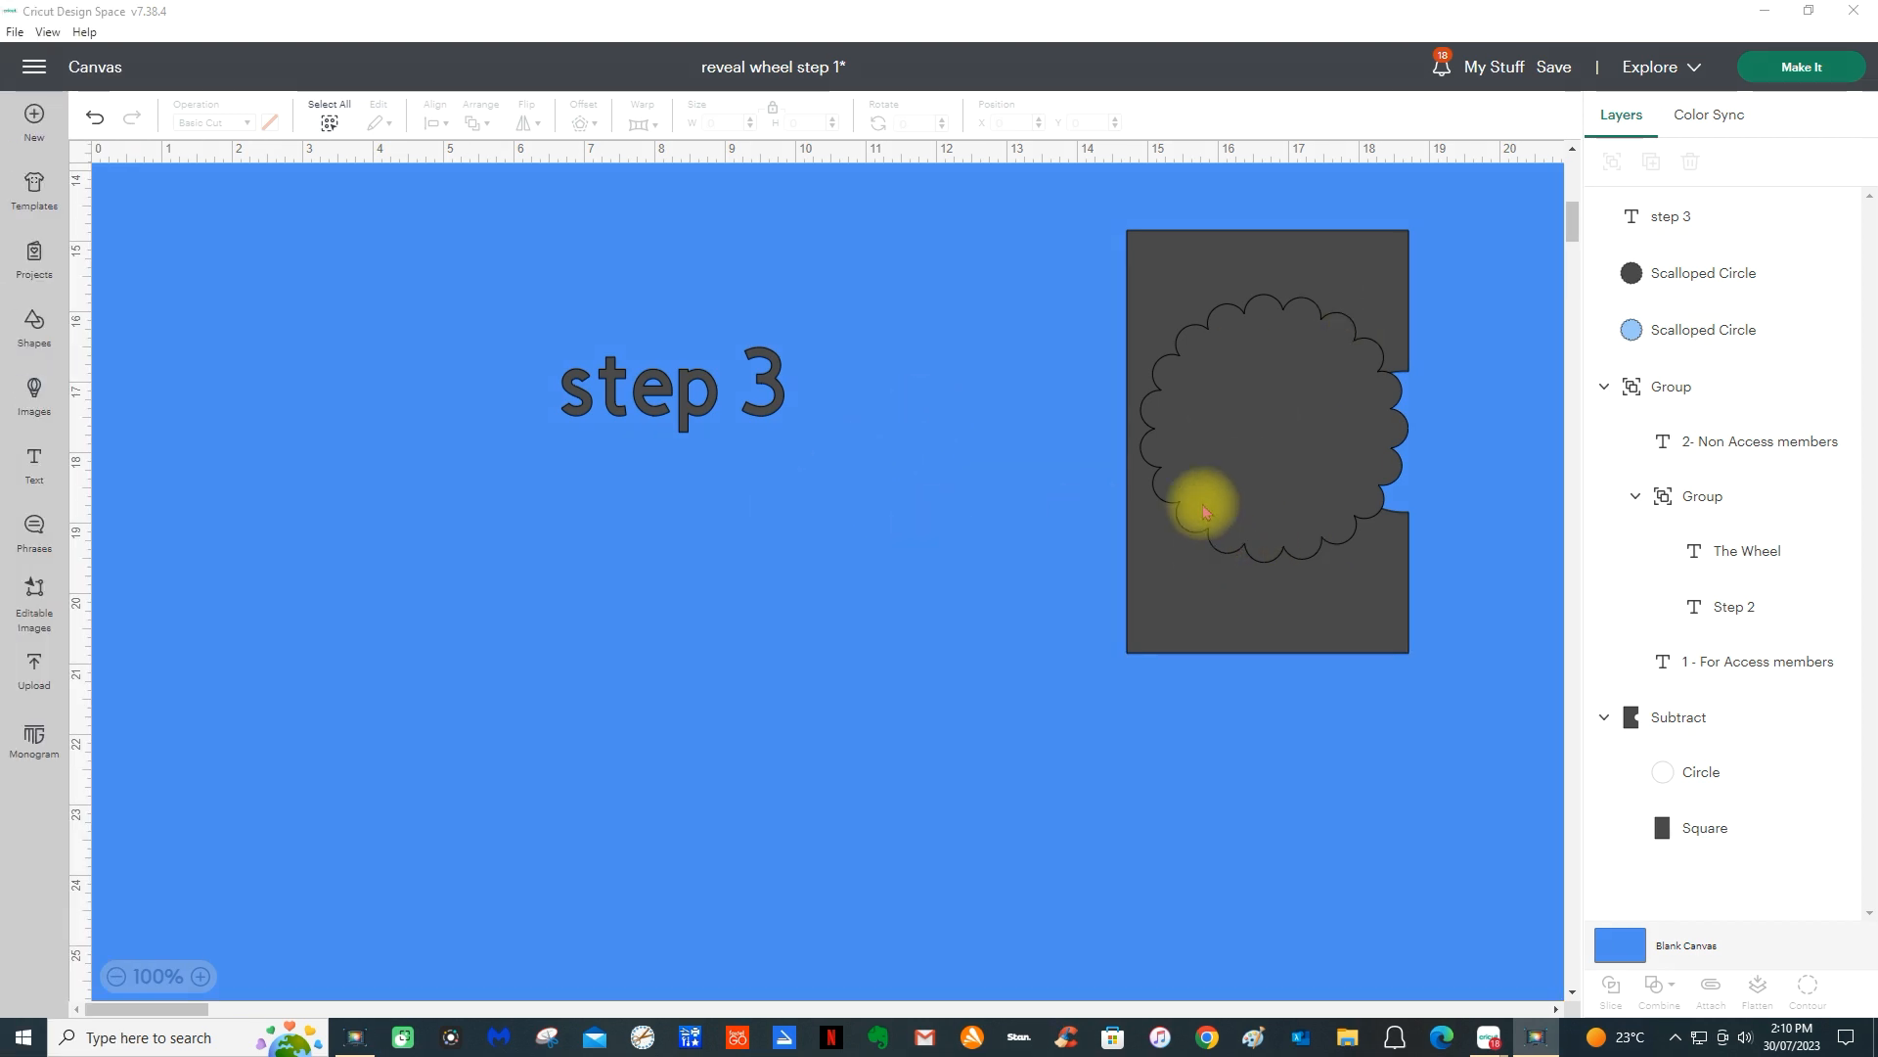
- Add a plain circle, set its width to 1.5 in and place it below the step 3 heading
{"action": "left_click", "coordinate": [35, 338]}
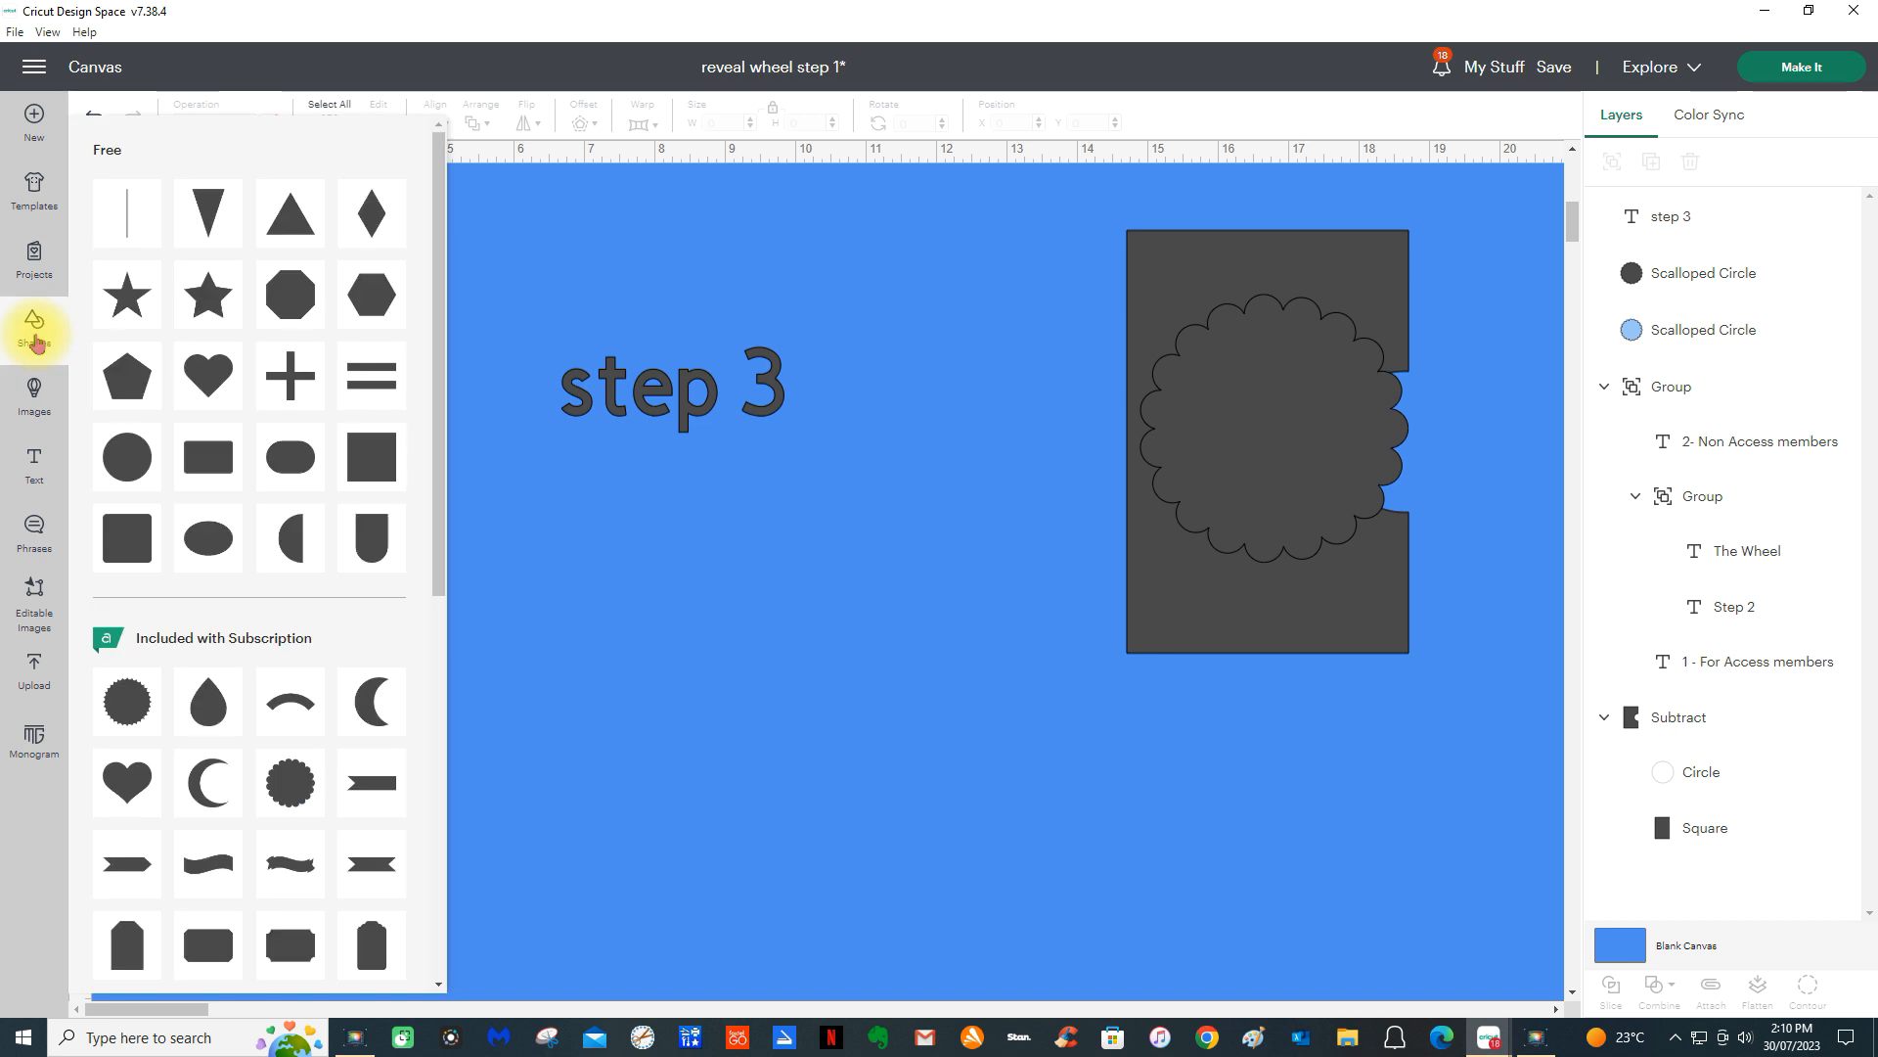
{"action": "left_click", "coordinate": [138, 453]}
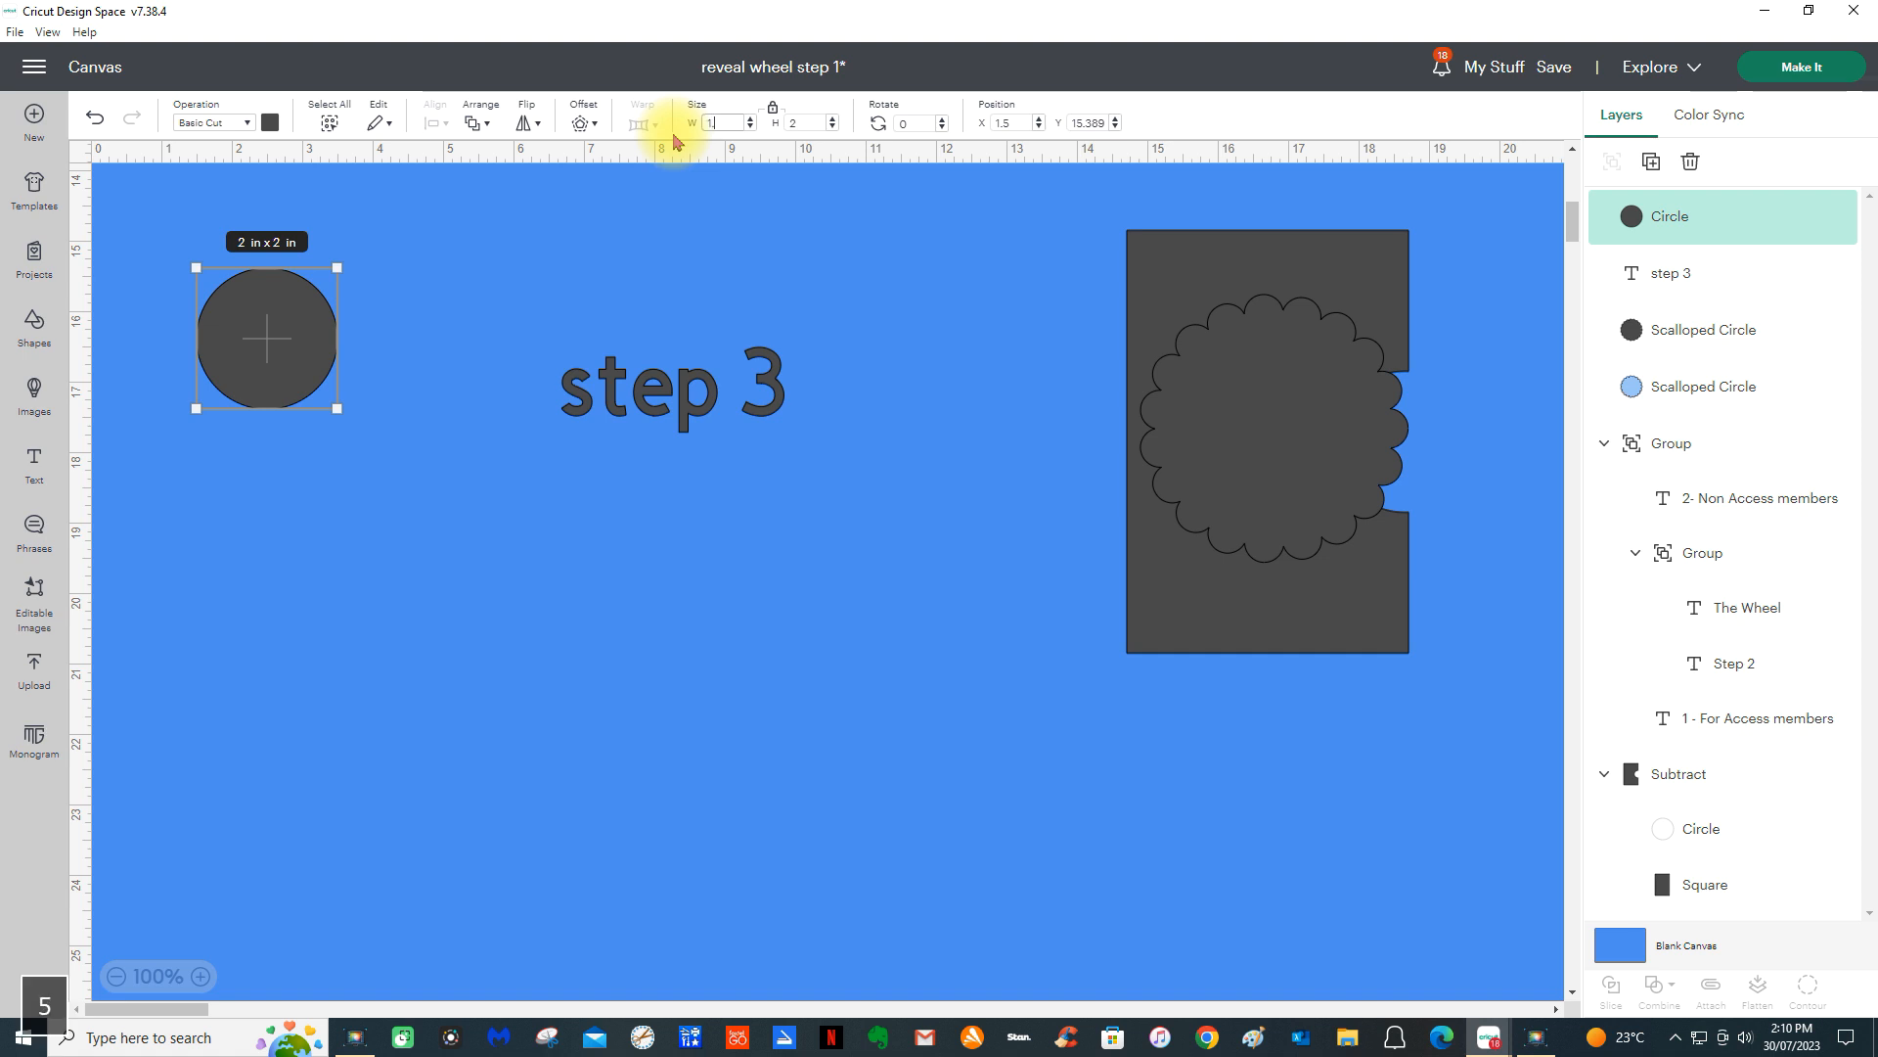
{"action": "key", "text": "Return"}
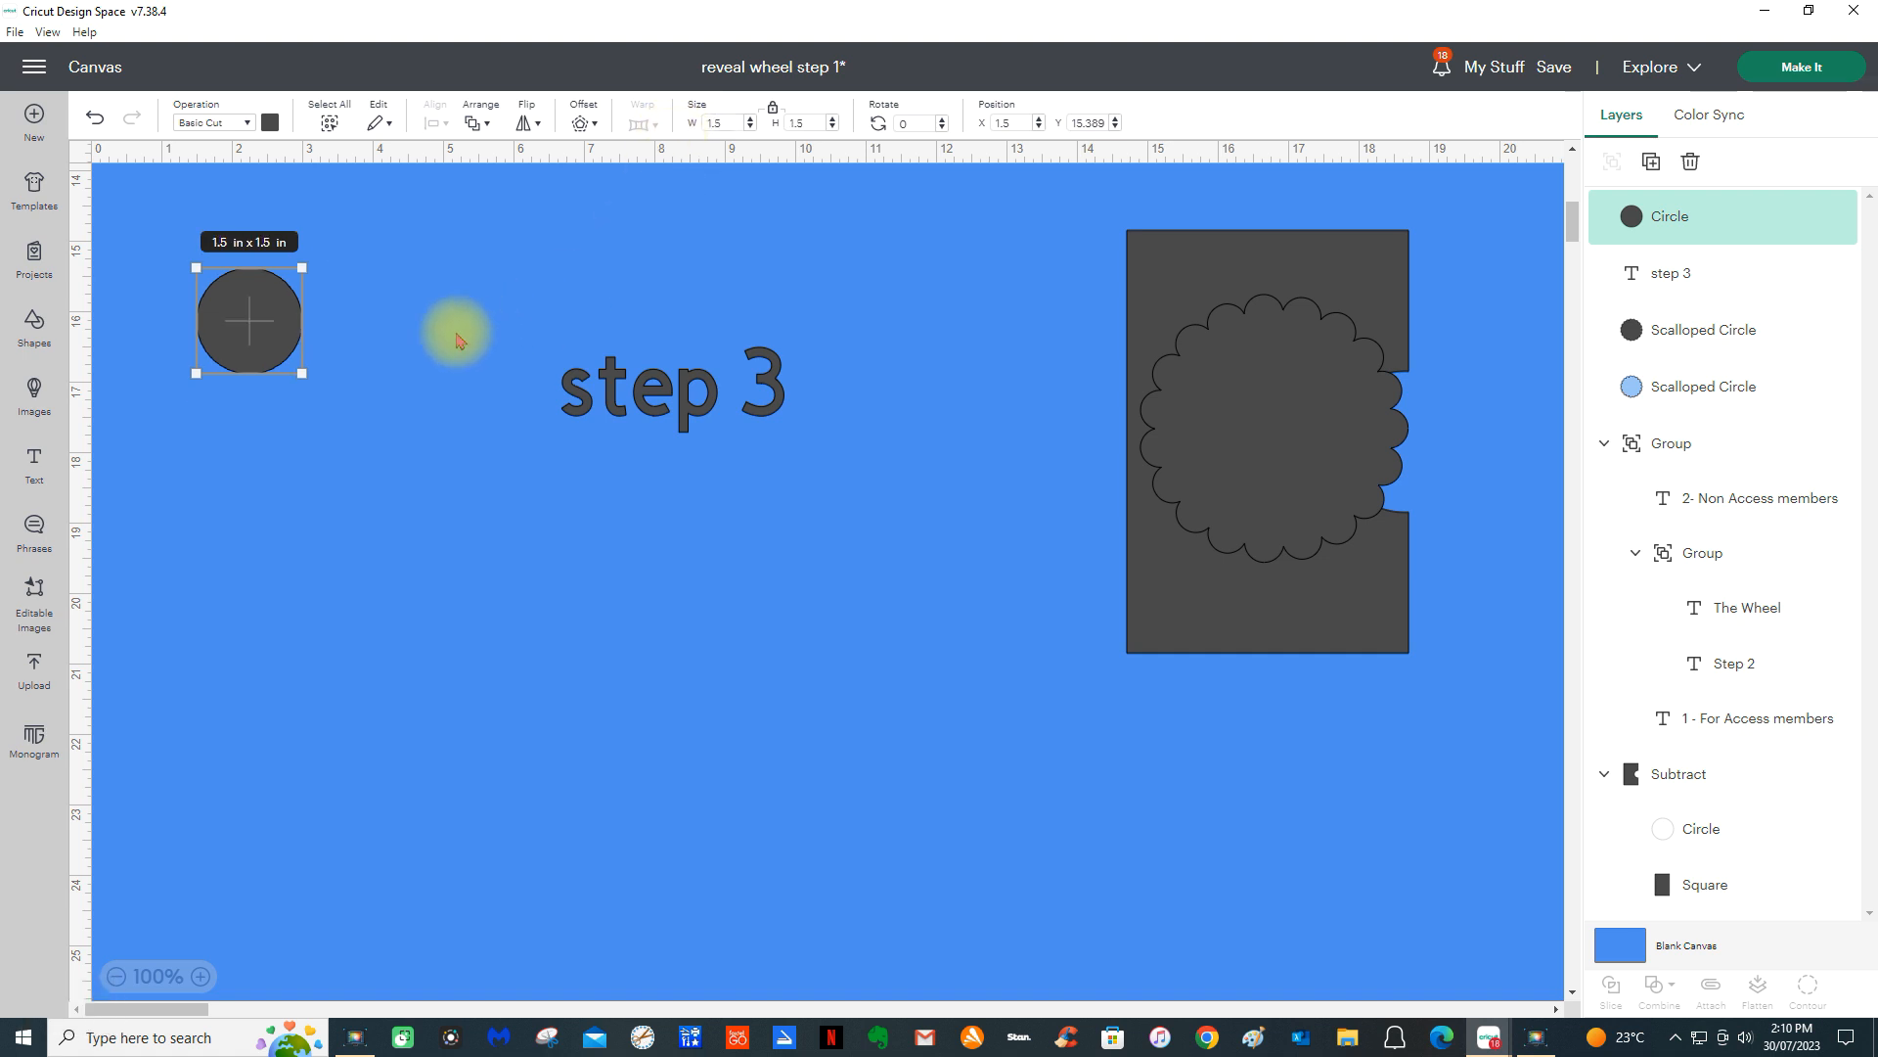
{"action": "left_click_drag", "start_coordinate": [256, 340], "coordinate": [714, 518]}
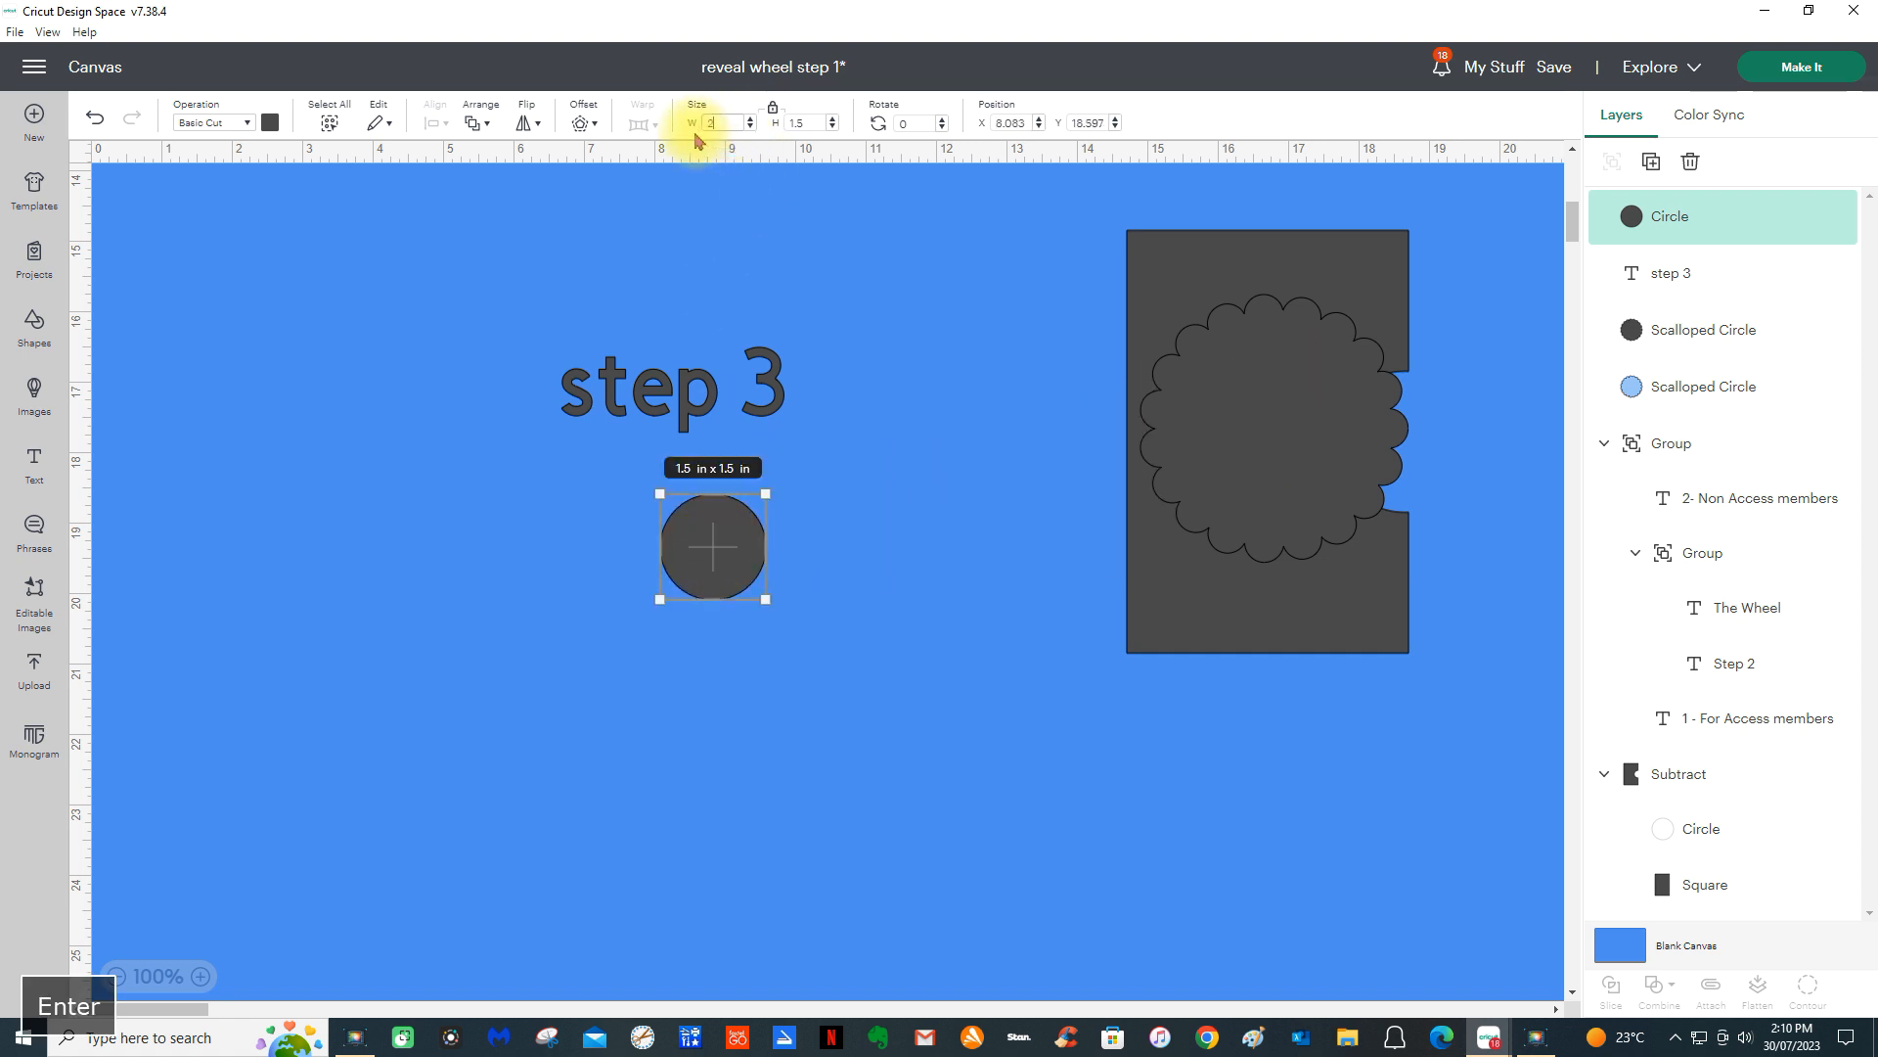
- Set the plain circle's width to 2 in and move the dark scalloped circle off the notched rectangle to sit beside it
{"action": "left_click_drag", "start_coordinate": [1198, 431], "coordinate": [415, 570]}
{"action": "left_click_drag", "start_coordinate": [736, 583], "coordinate": [666, 579]}
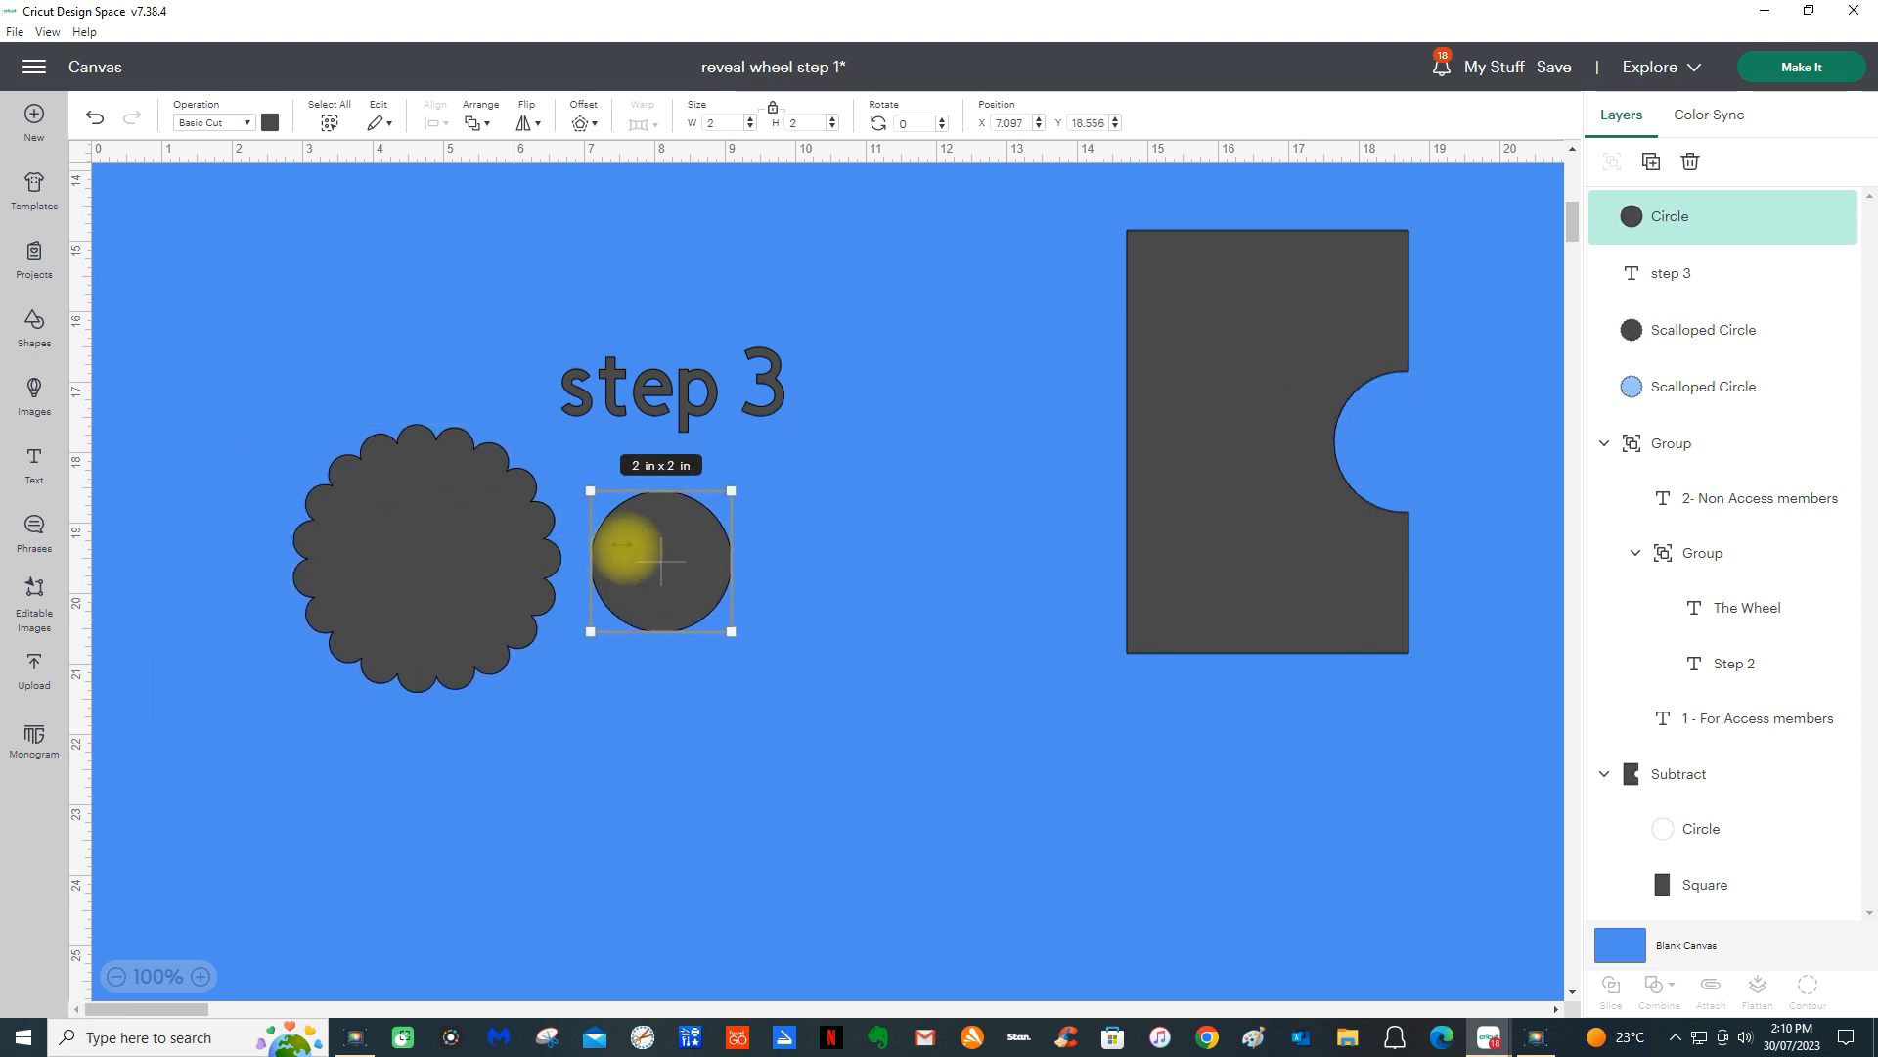
{"action": "left_click_drag", "start_coordinate": [649, 545], "coordinate": [700, 538]}
{"action": "left_click_drag", "start_coordinate": [500, 549], "coordinate": [532, 537]}
{"action": "left_click", "coordinate": [689, 557]}
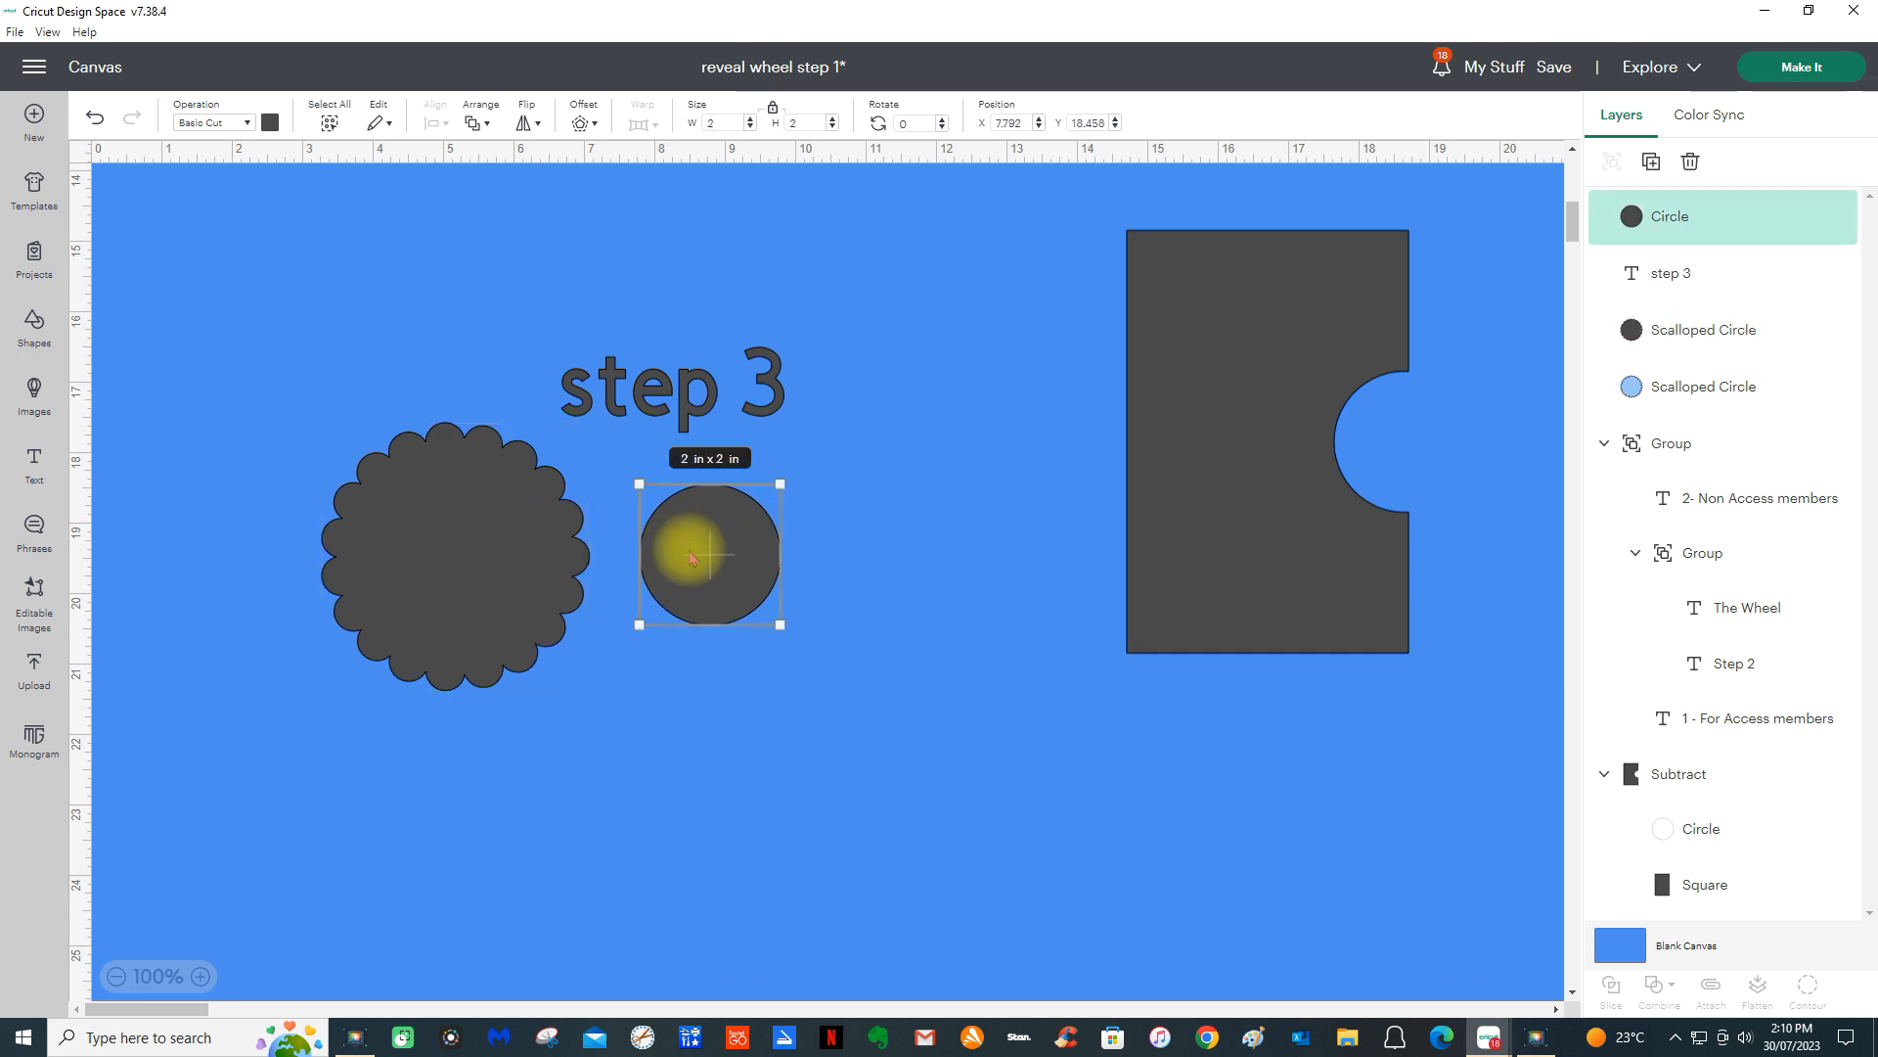
- Duplicate the 2 in circle and resize the copy to 0.1 in wide
{"action": "left_click", "coordinate": [1653, 163]}
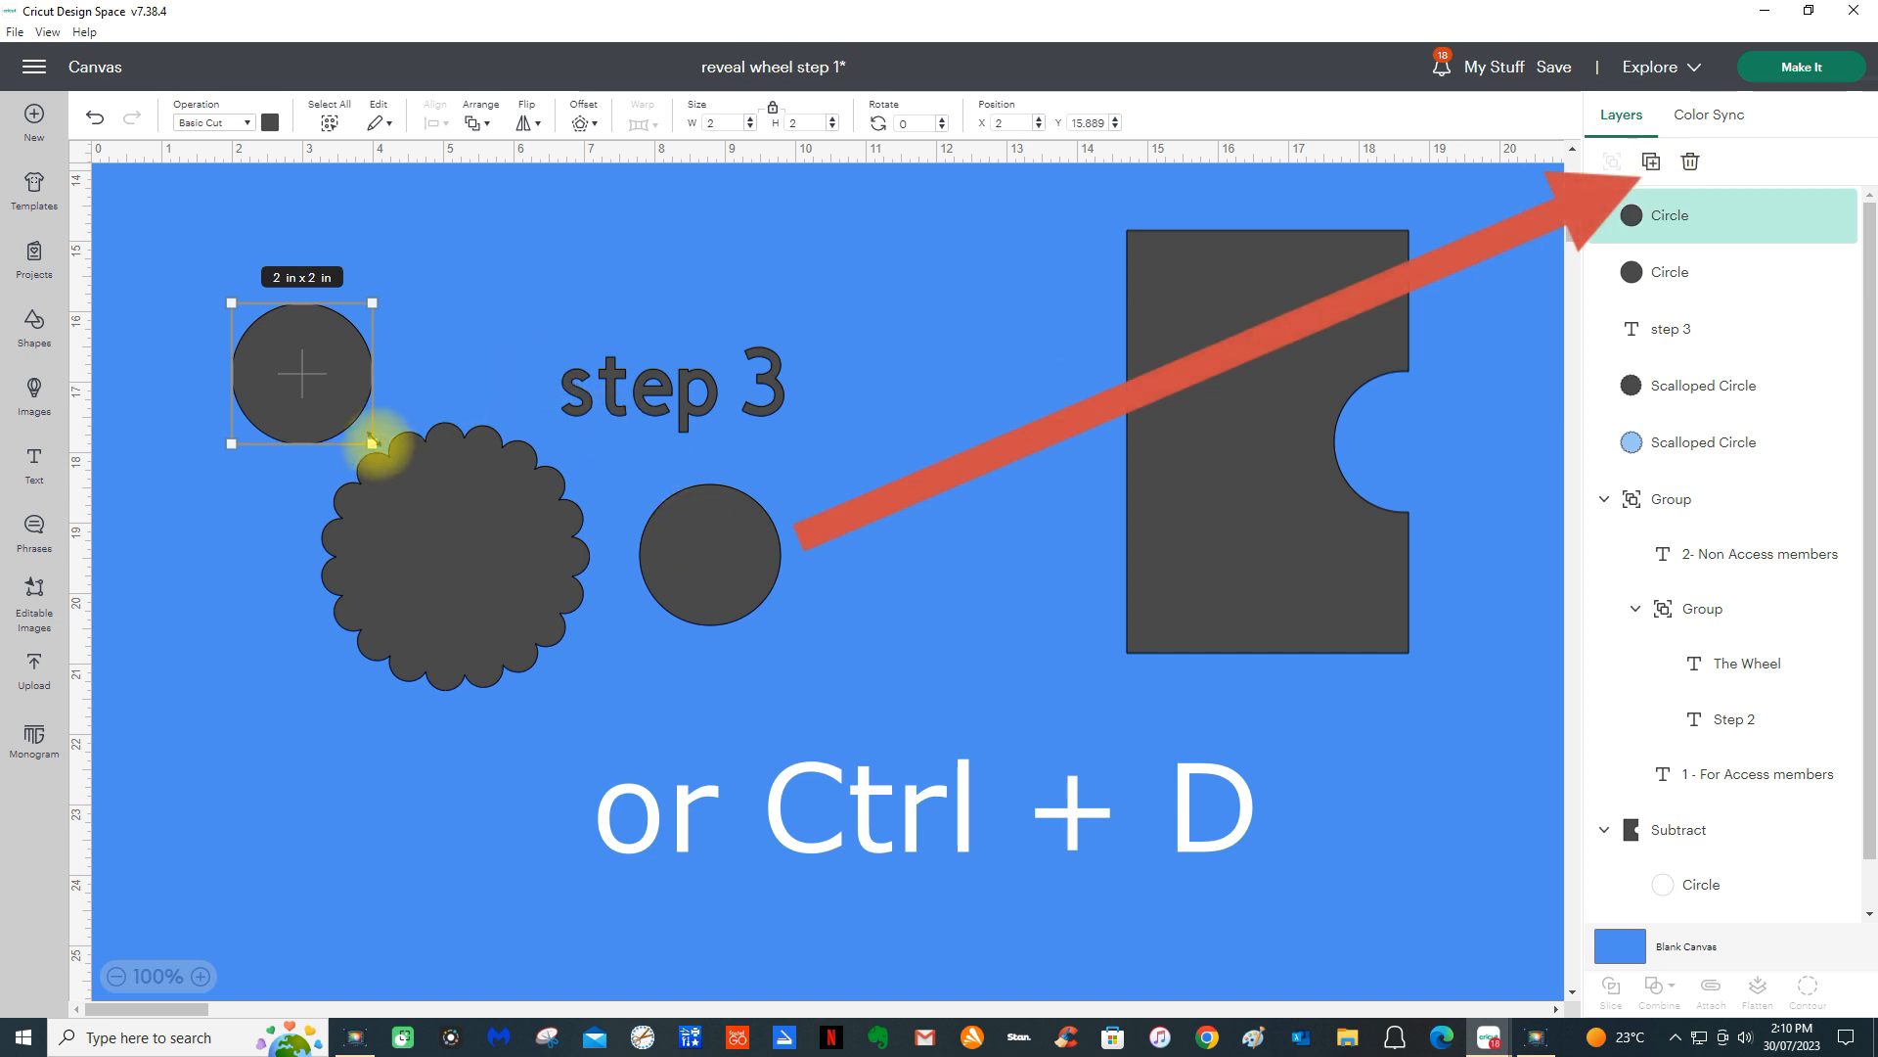
{"action": "left_click_drag", "start_coordinate": [372, 443], "coordinate": [293, 364]}
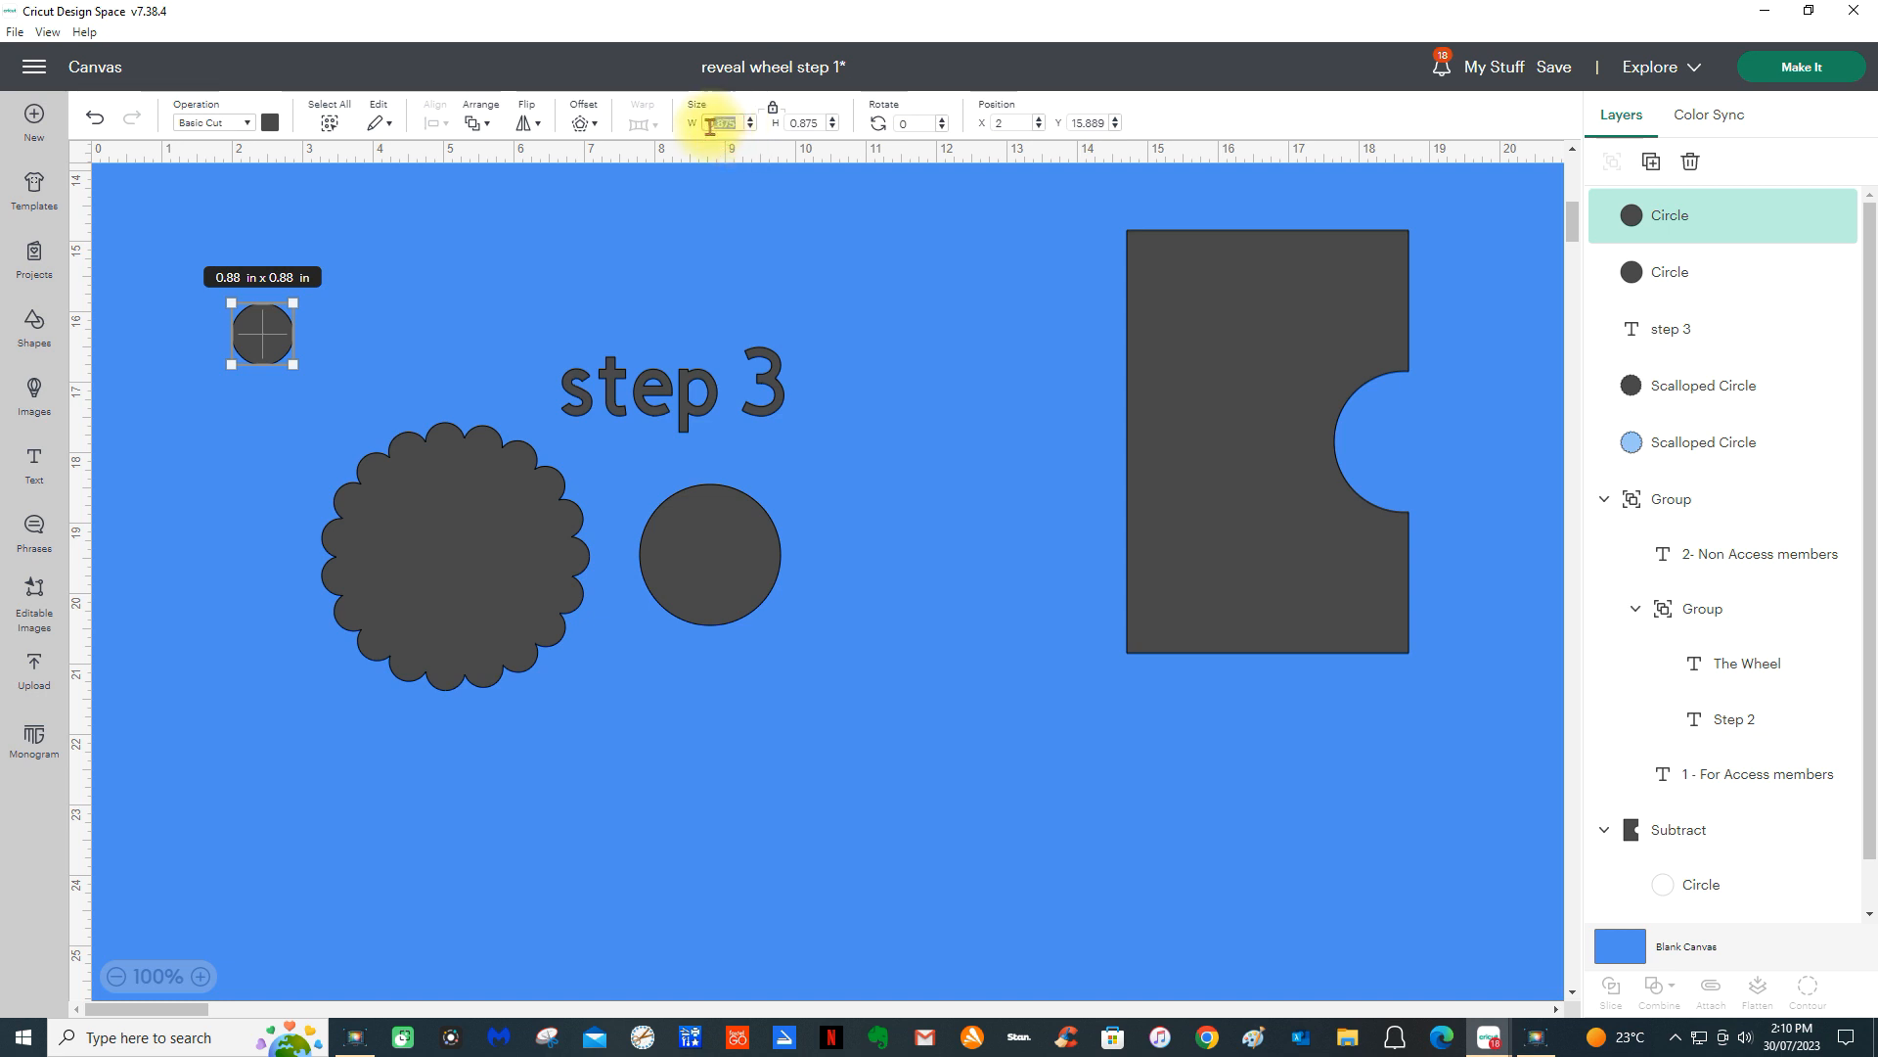
{"action": "key", "text": "Return"}
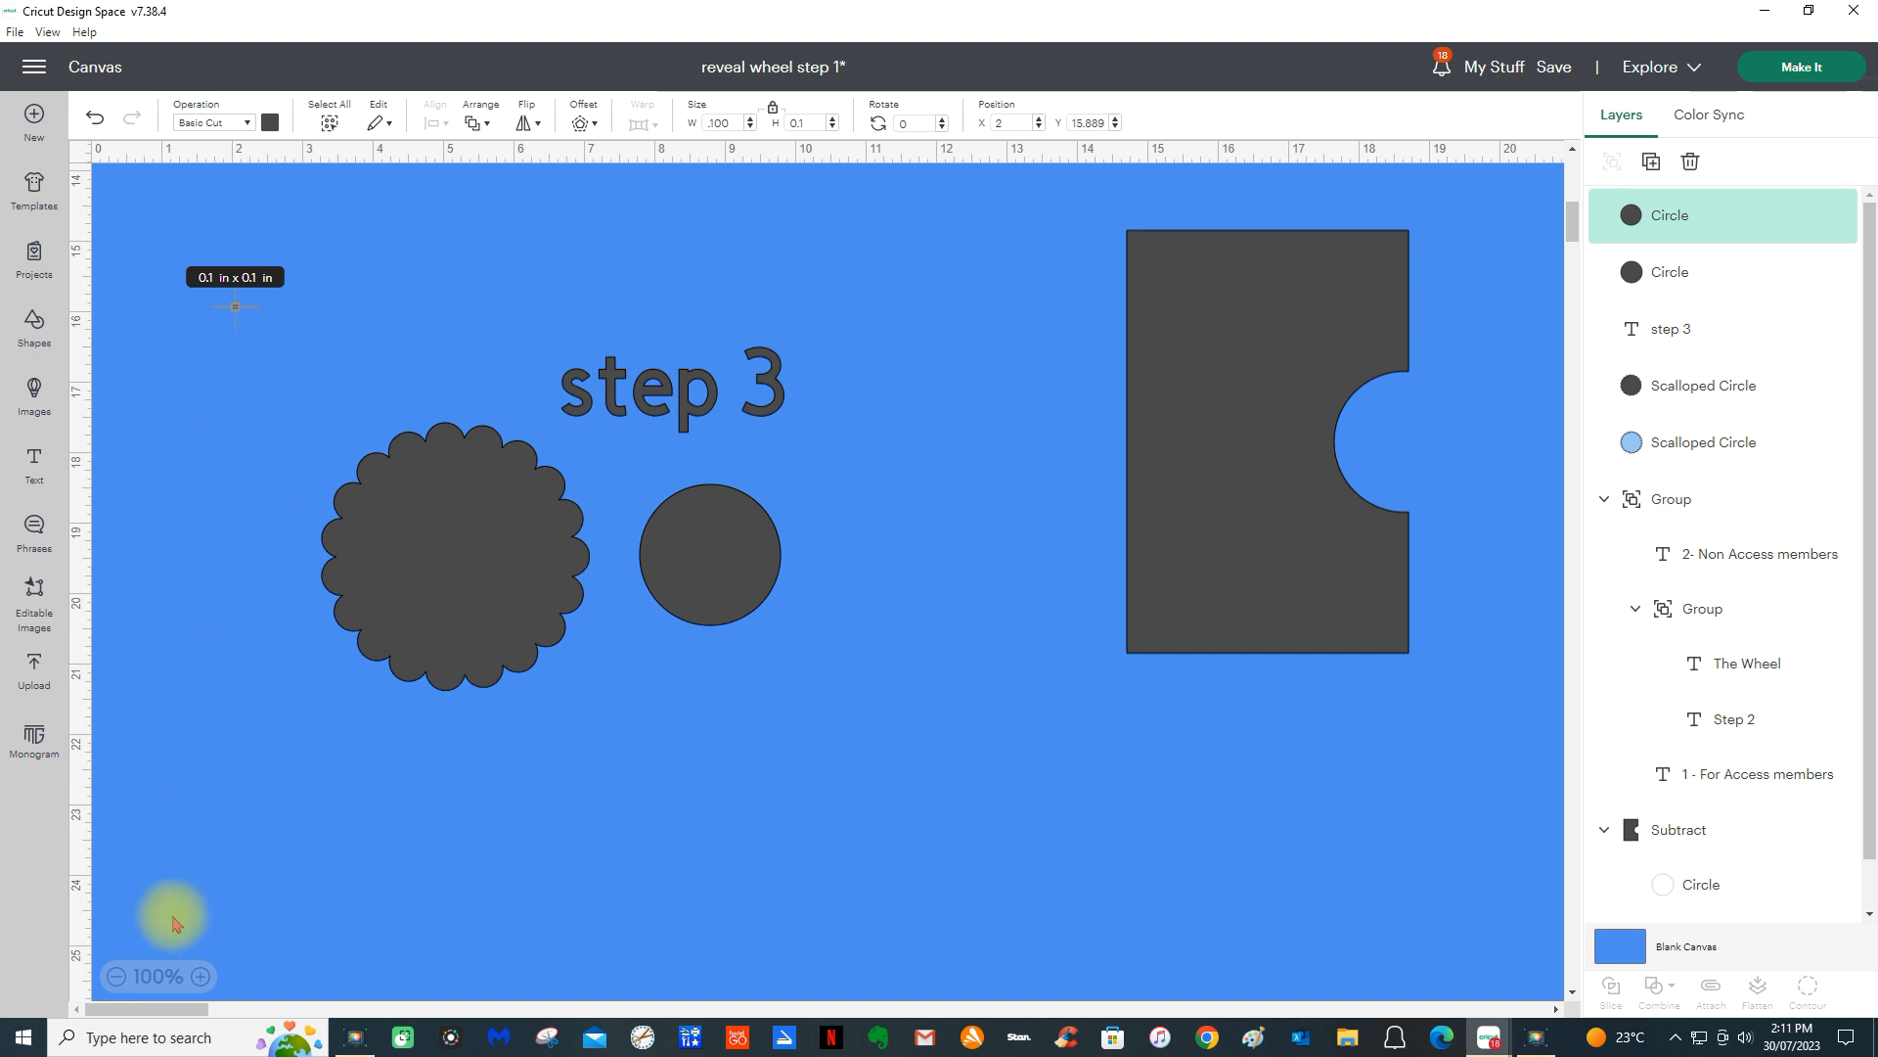
- Color the 0.1 in circle light yellow
{"action": "scroll", "coordinate": [378, 754], "scroll_direction": "up", "scroll_amount": 5}
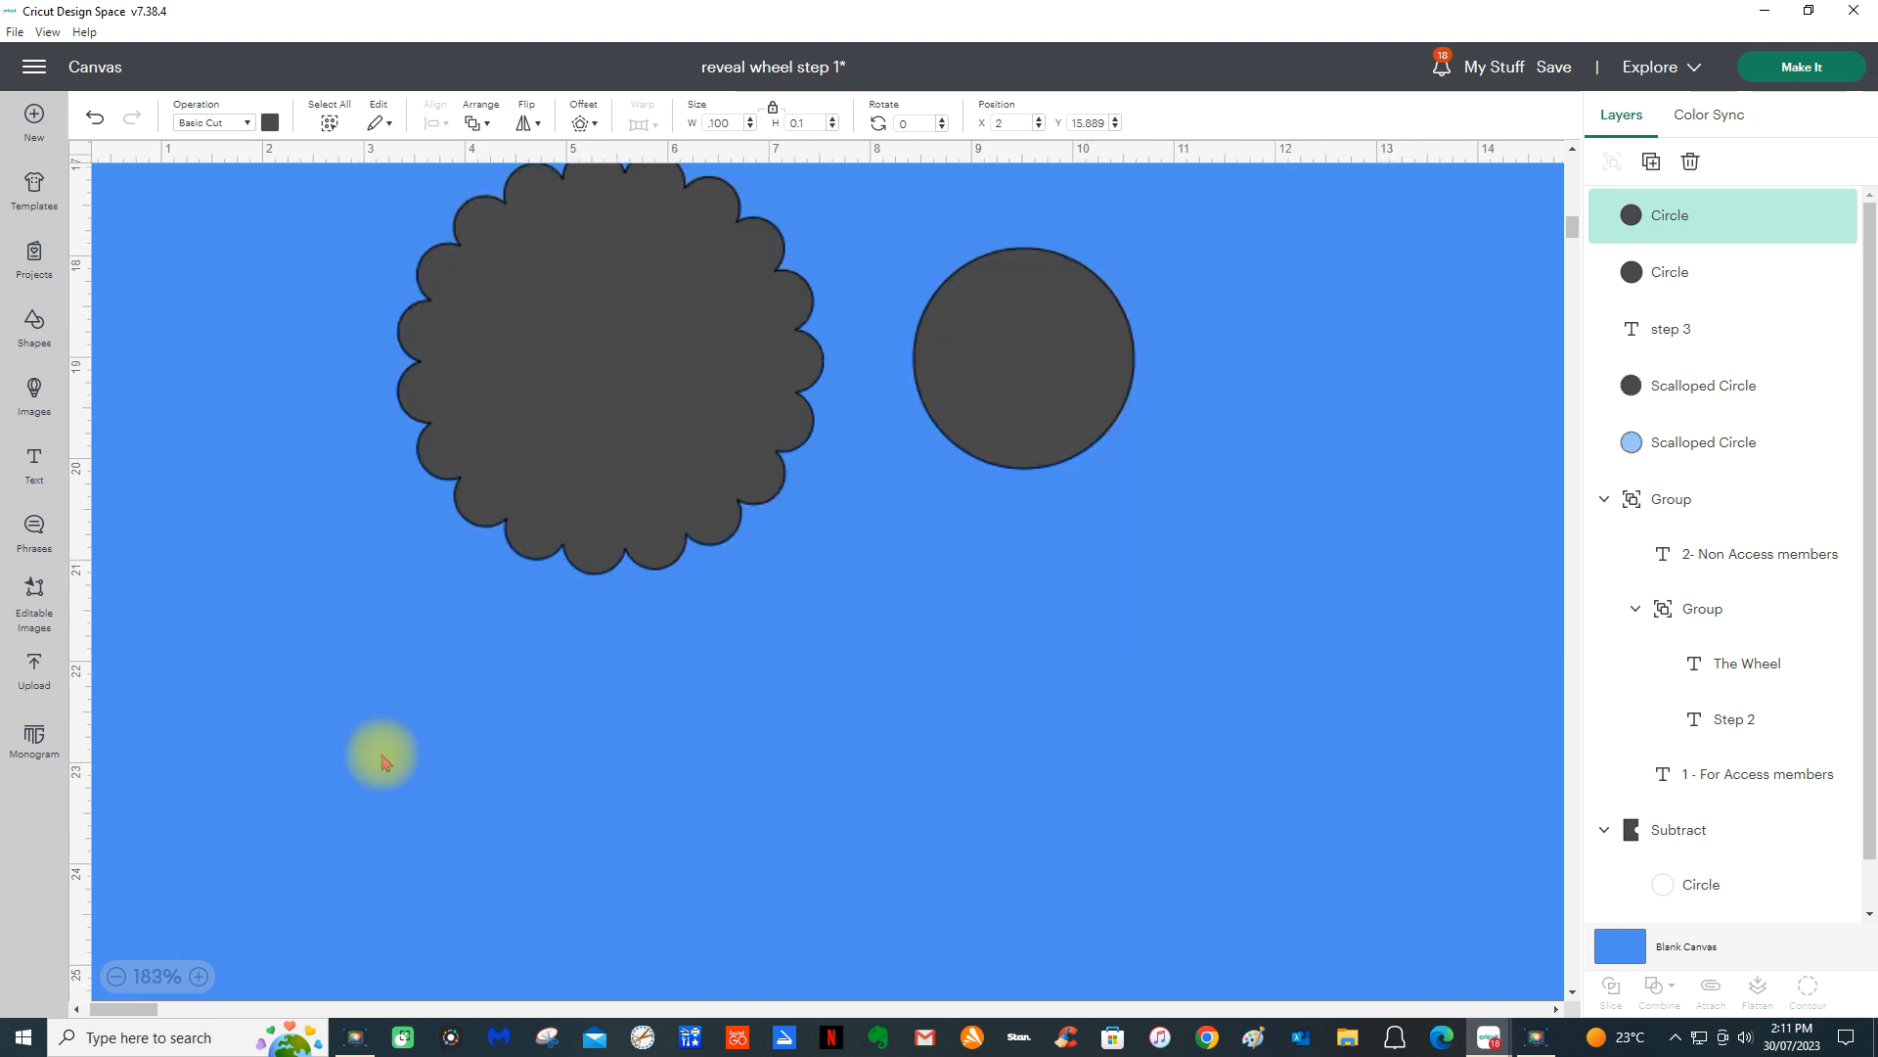
{"action": "scroll", "coordinate": [377, 825], "scroll_direction": "up", "scroll_amount": 7}
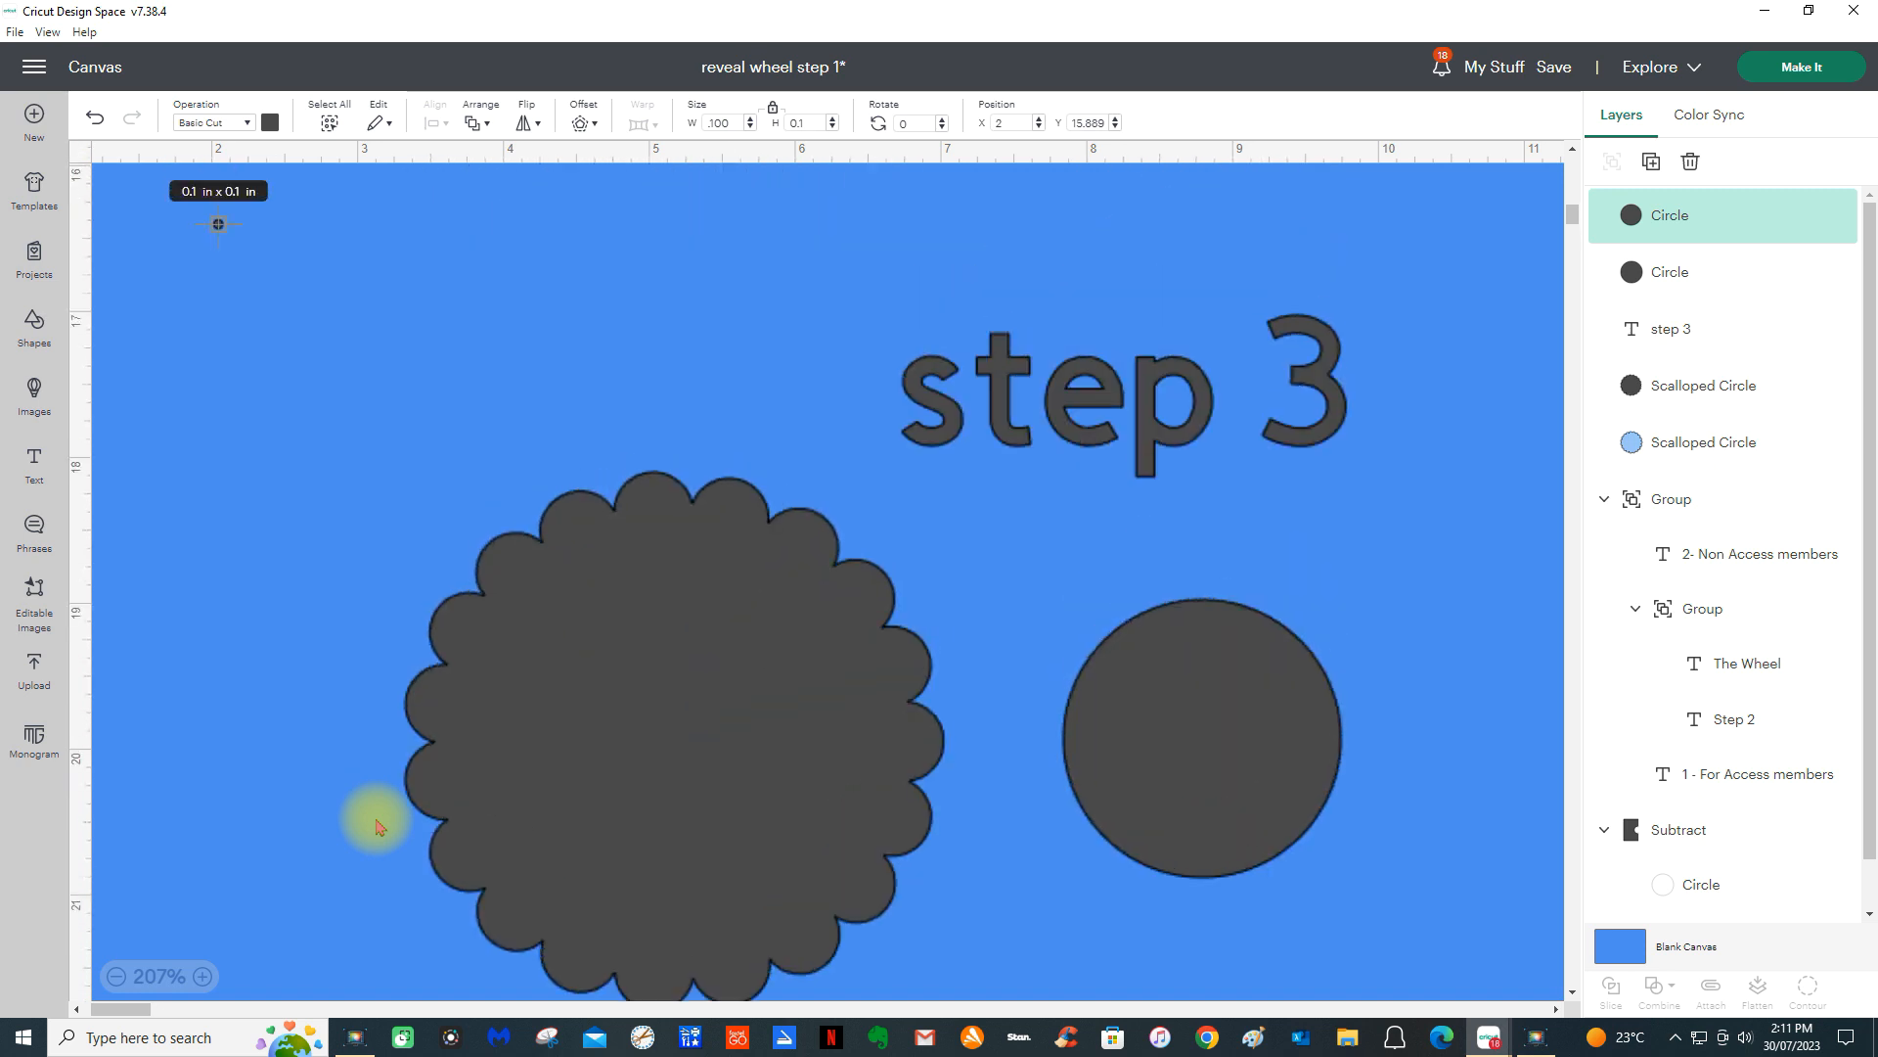
{"action": "scroll", "coordinate": [410, 753], "scroll_direction": "down", "scroll_amount": 1}
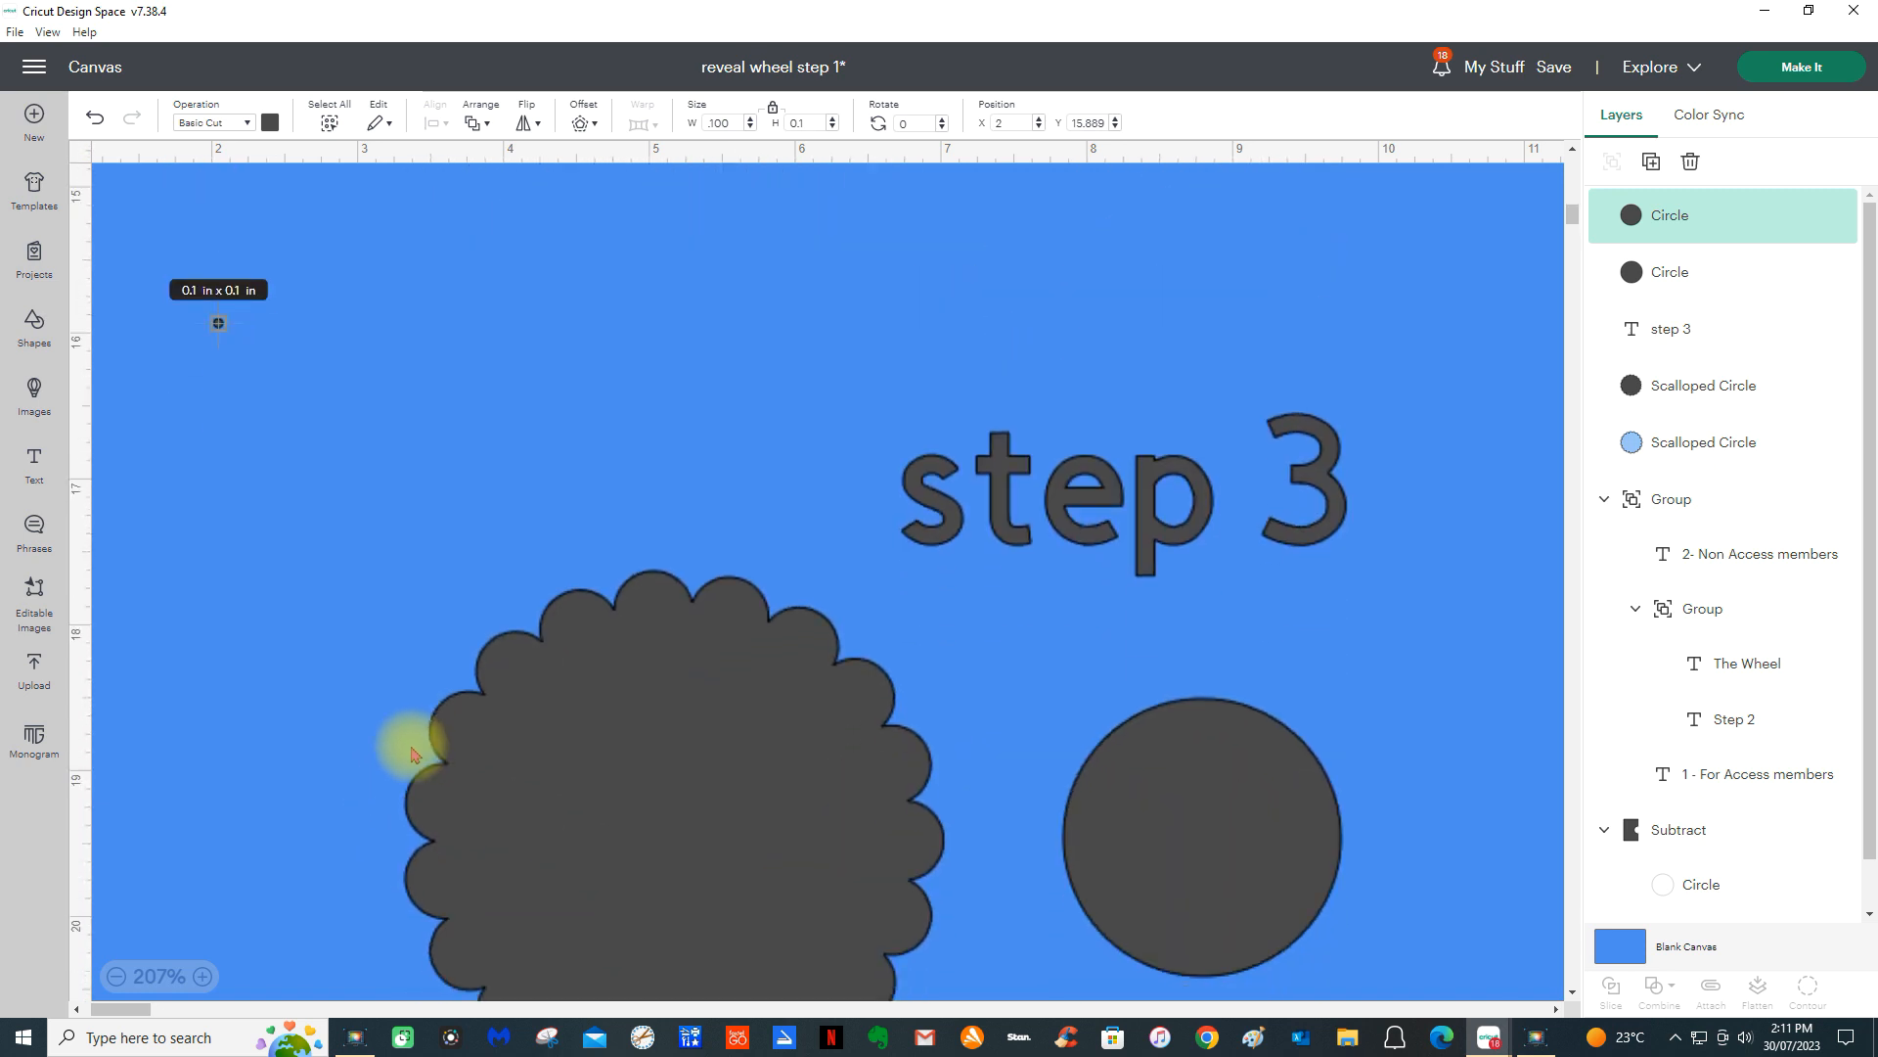
{"action": "scroll", "coordinate": [411, 753], "scroll_direction": "down", "scroll_amount": 1}
{"action": "left_click", "coordinate": [664, 701]}
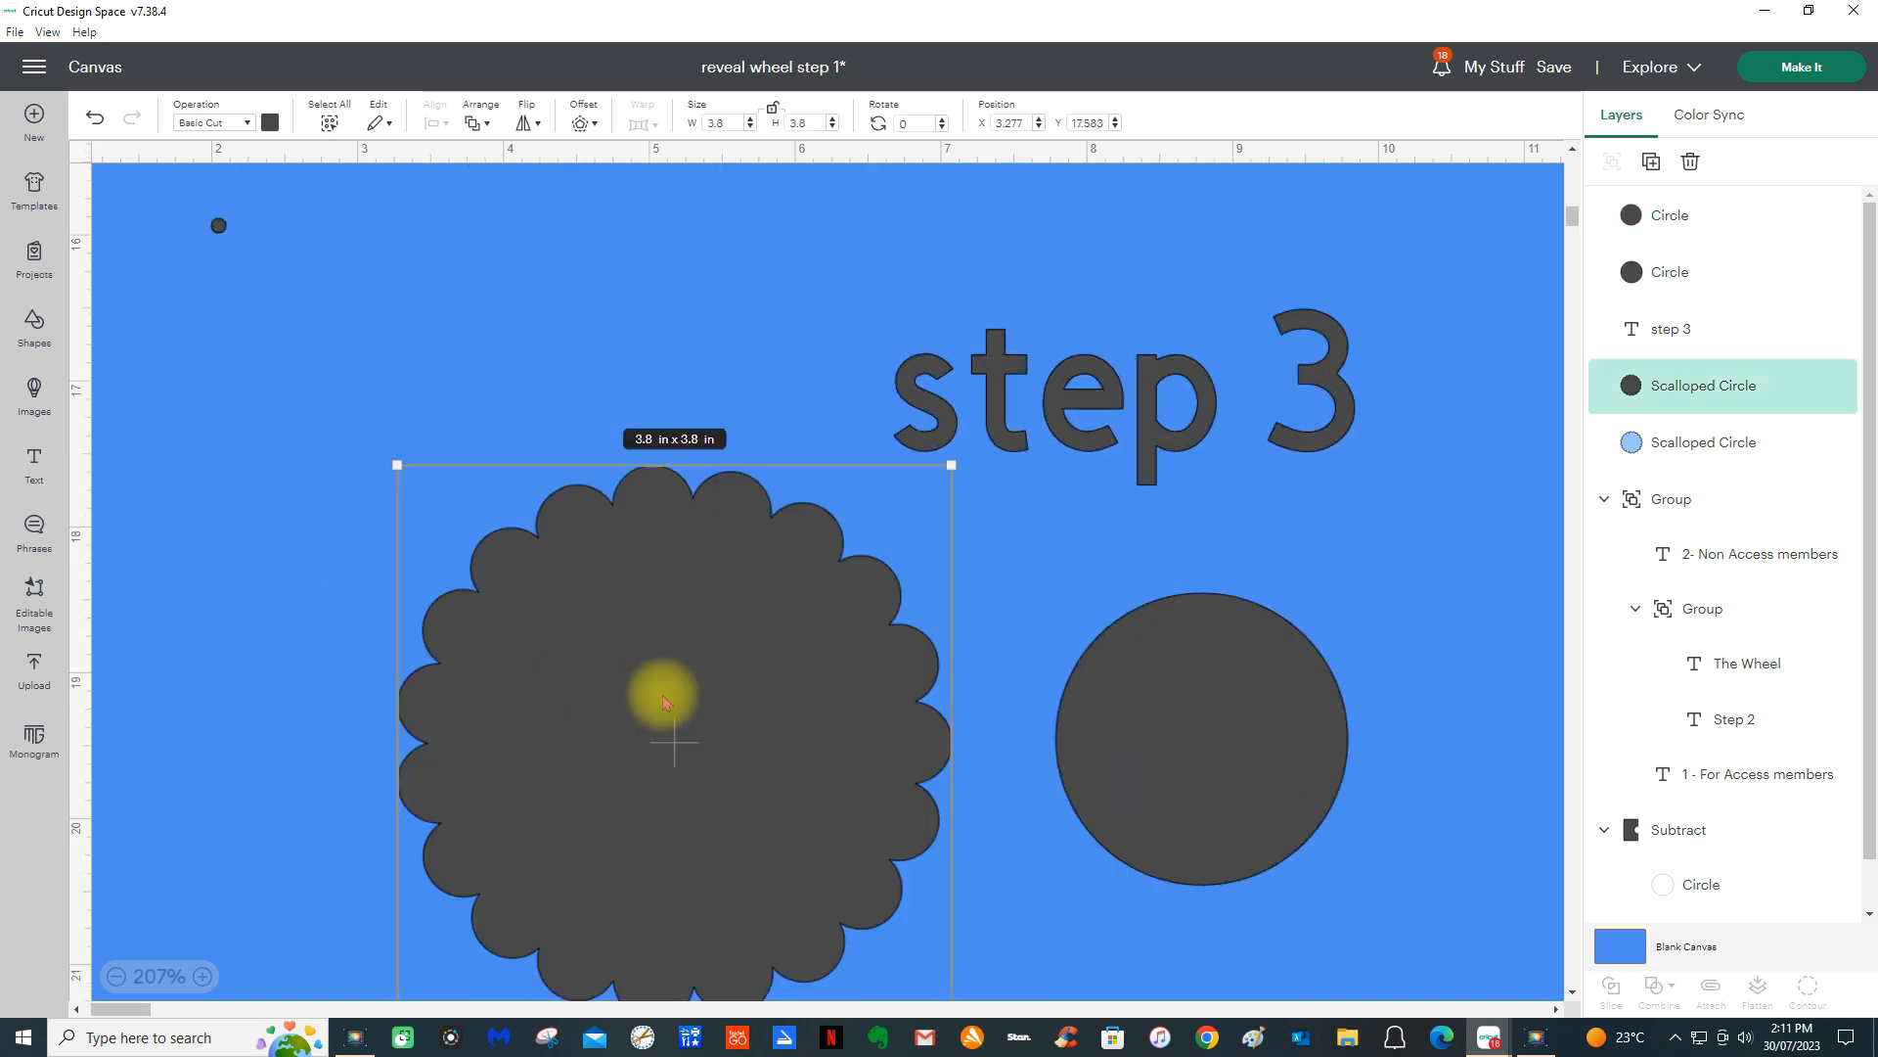
{"action": "left_click", "coordinate": [220, 225]}
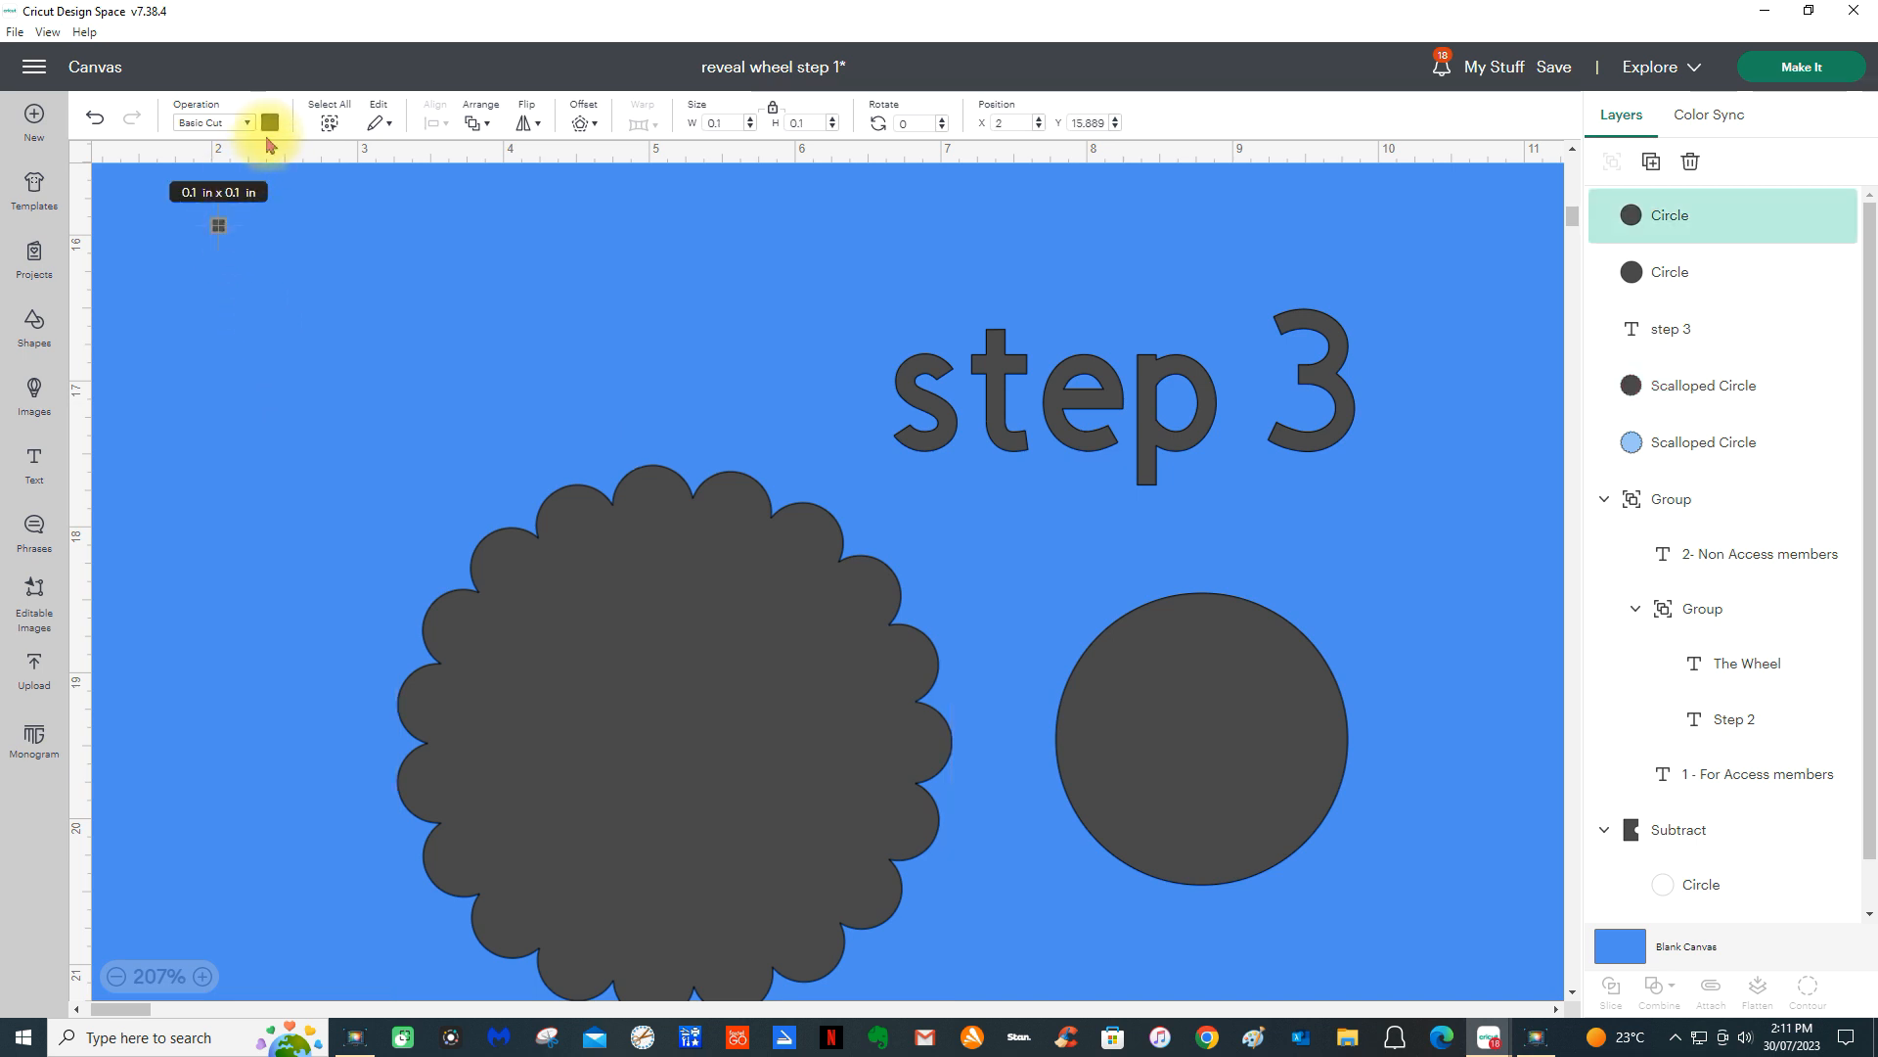
{"action": "left_click", "coordinate": [270, 123]}
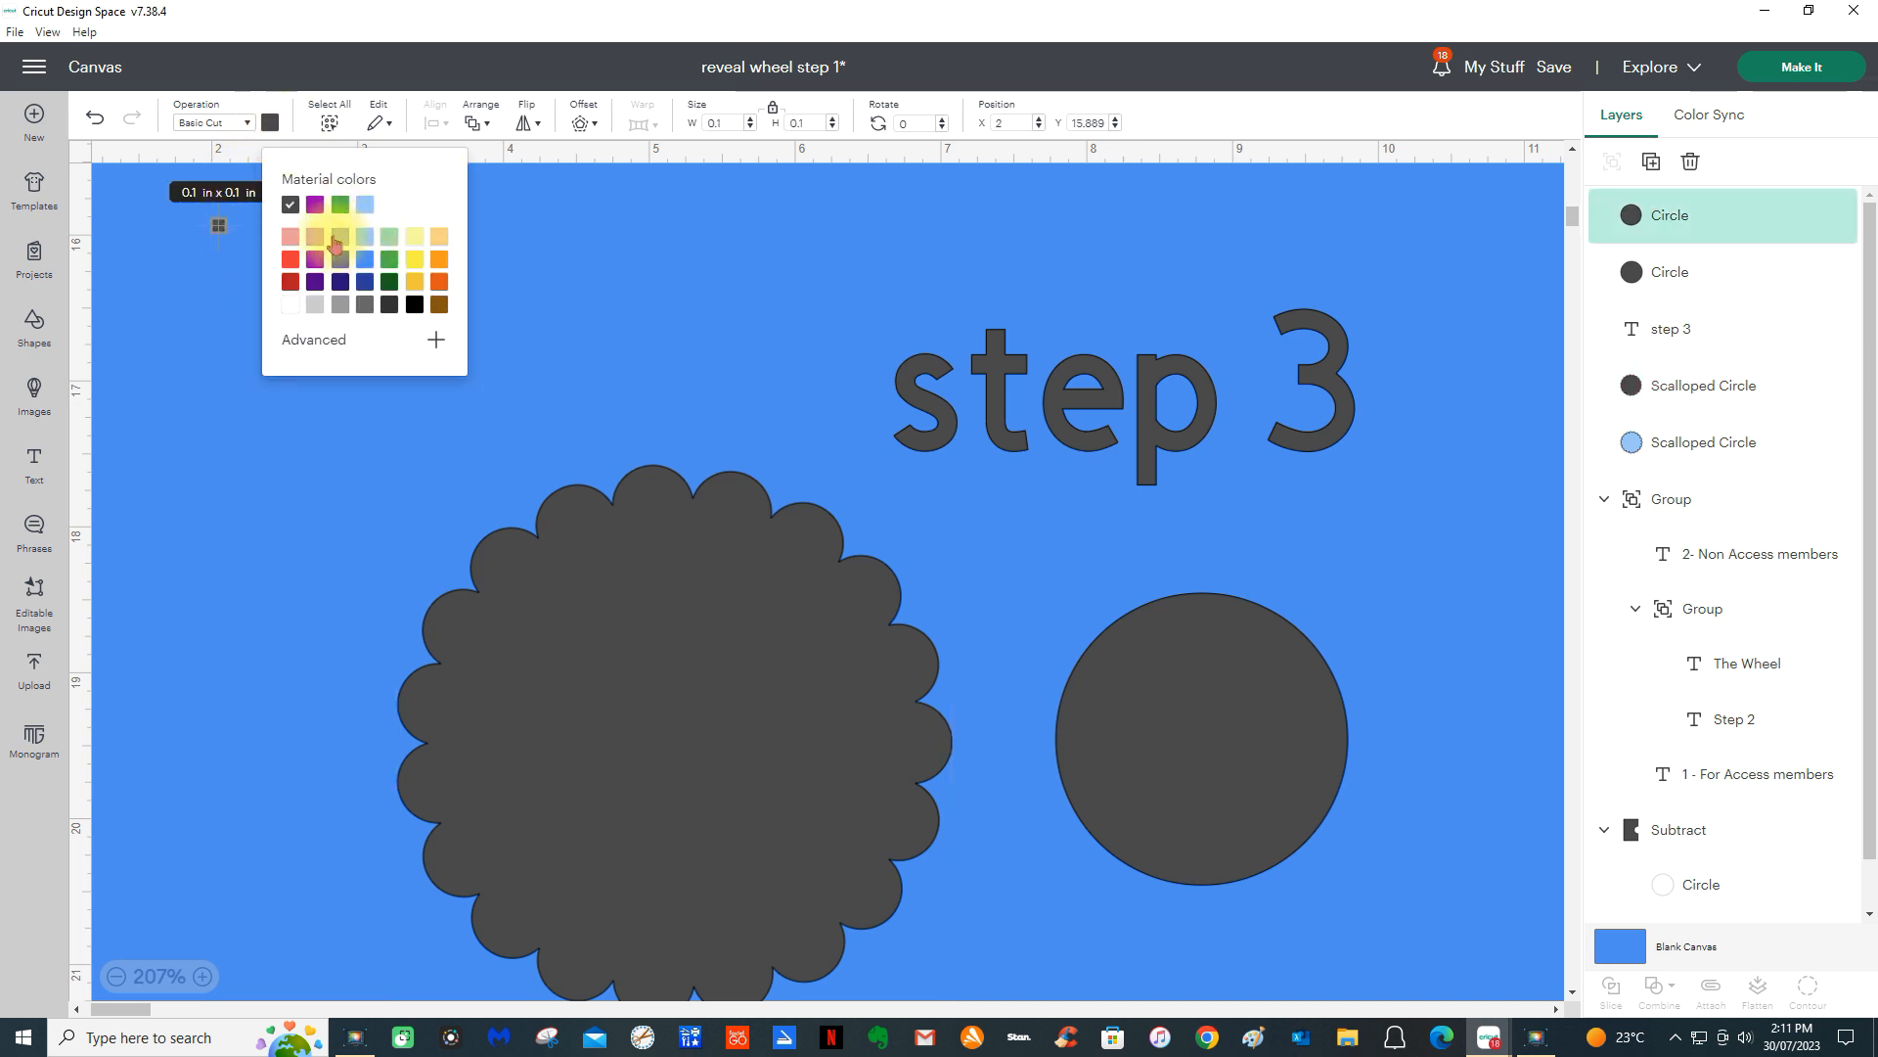
{"action": "left_click", "coordinate": [414, 247]}
{"action": "left_click", "coordinate": [288, 445]}
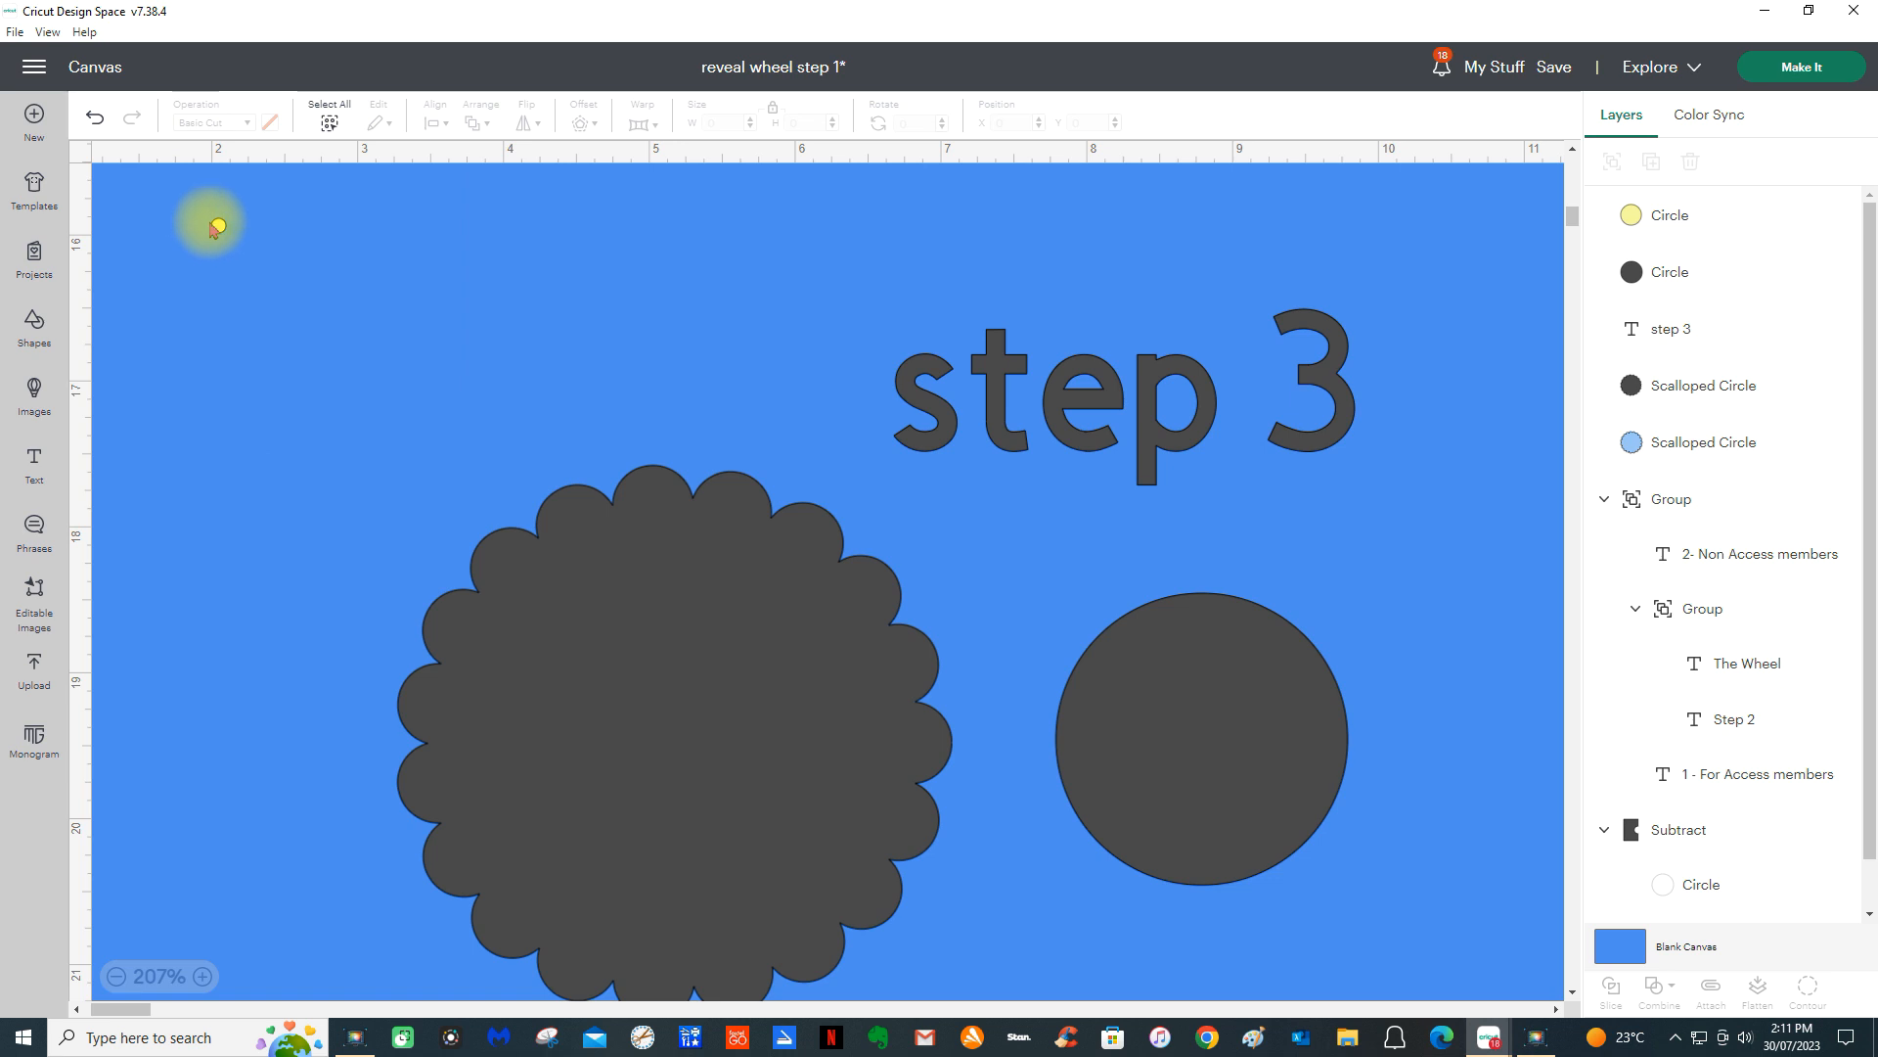
- Move the small yellow circle to just above the scalloped circle and duplicate it
{"action": "left_click_drag", "start_coordinate": [218, 227], "coordinate": [638, 620]}
{"action": "left_click_drag", "start_coordinate": [594, 335], "coordinate": [601, 312]}
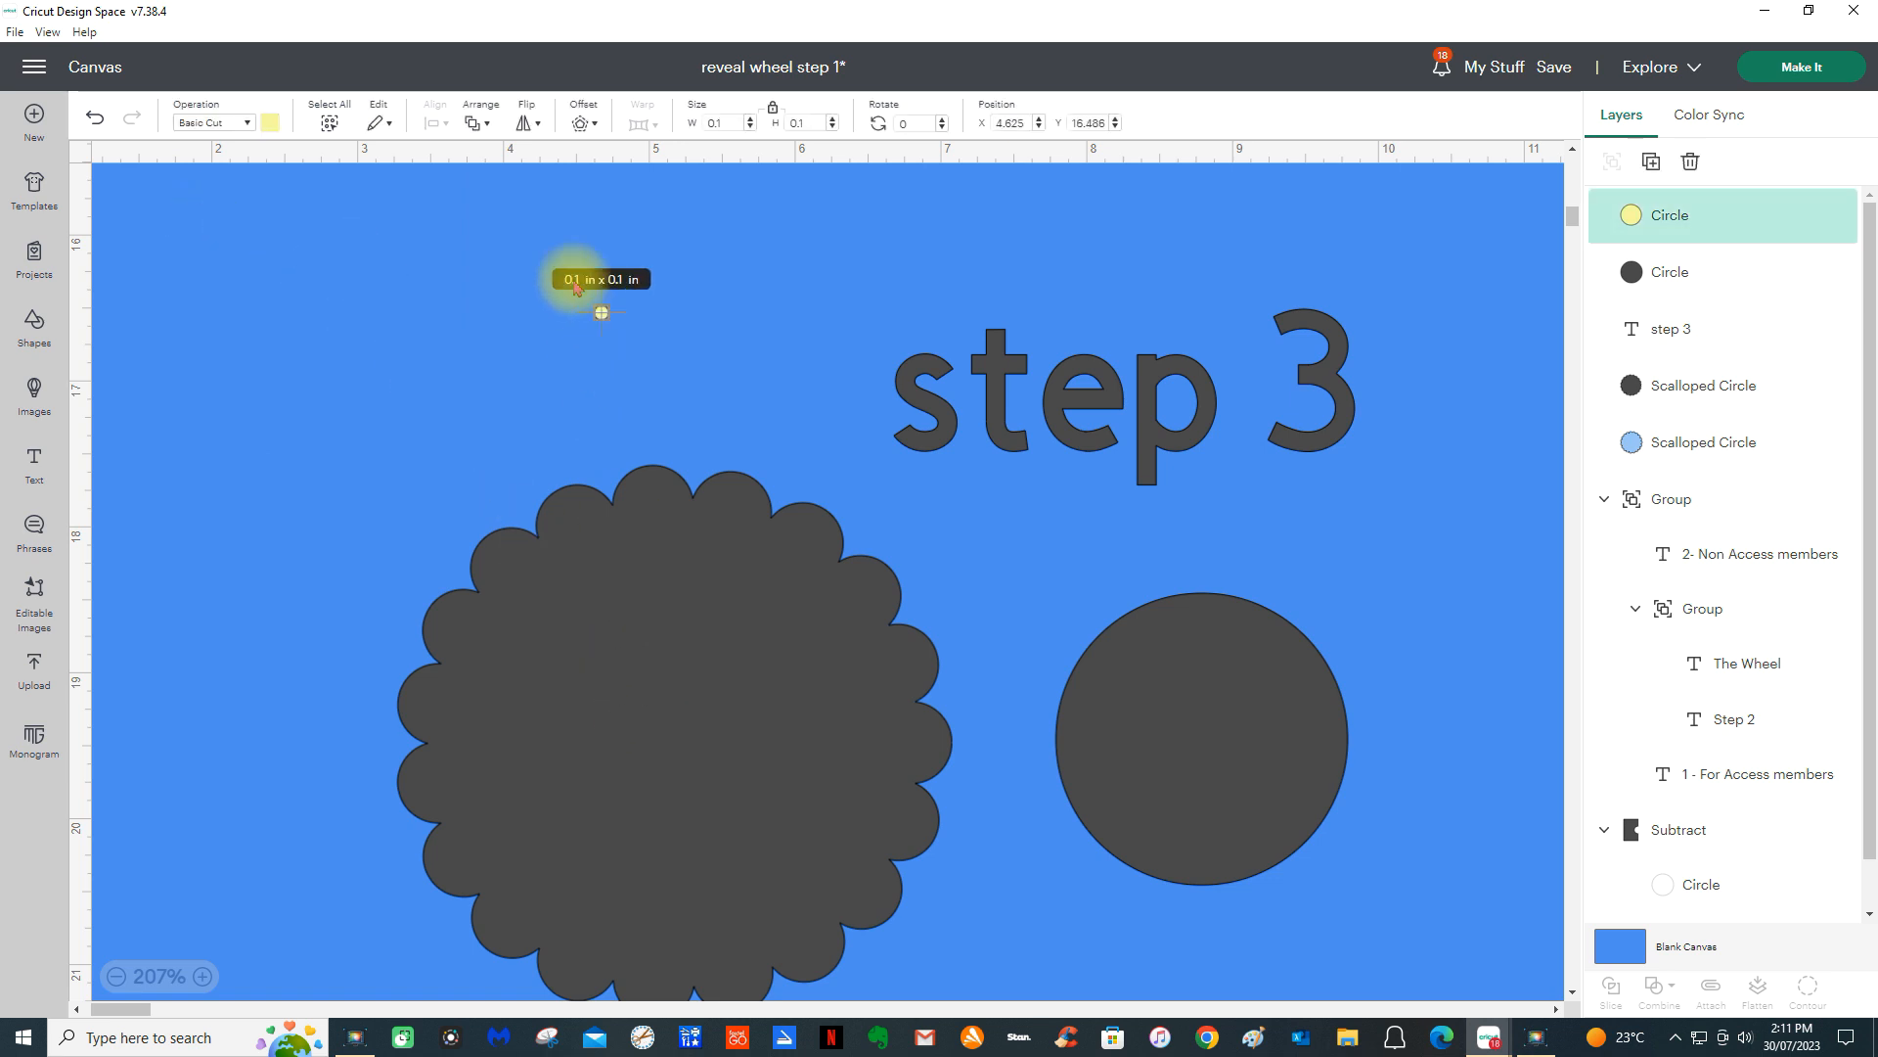
{"action": "key", "text": "ctrl+d"}
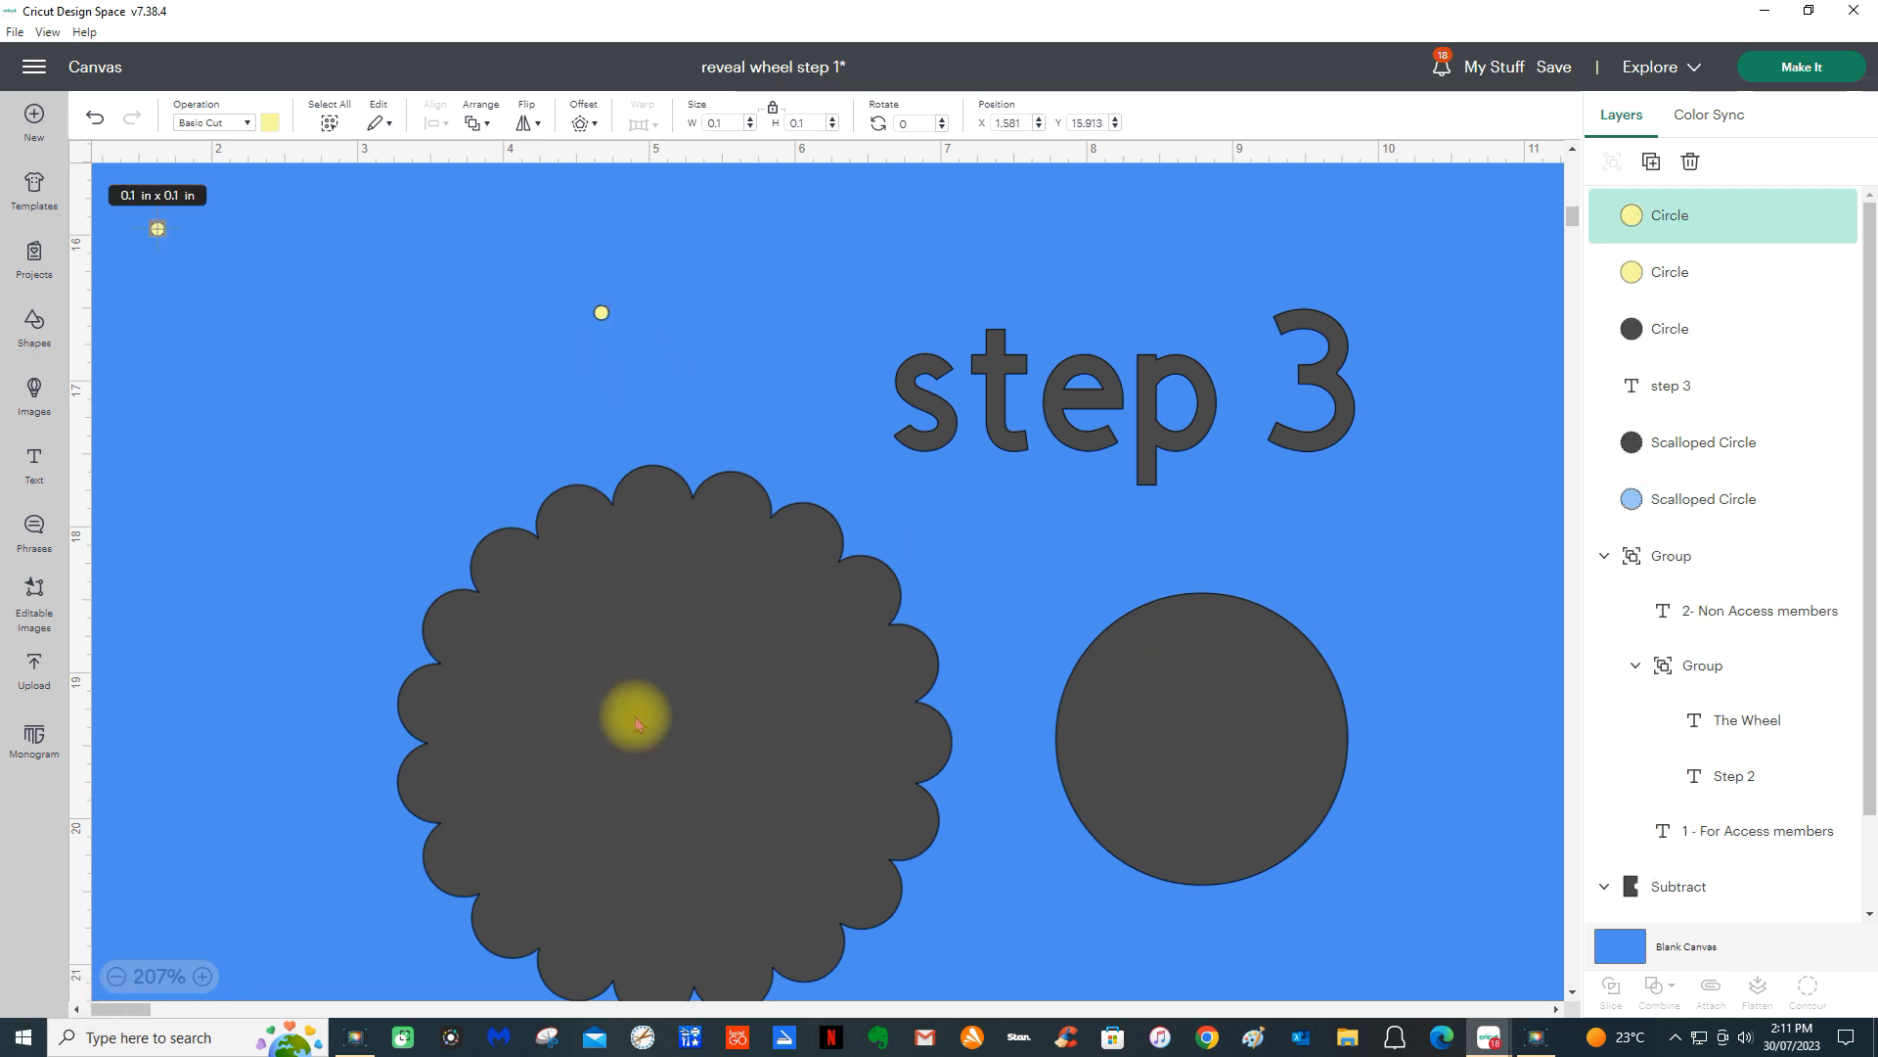
- Move the original small yellow circle onto the scalloped circle and align both shapes by their centers
{"action": "left_click_drag", "start_coordinate": [600, 313], "coordinate": [639, 732]}
{"action": "left_click_drag", "start_coordinate": [342, 427], "coordinate": [727, 804]}
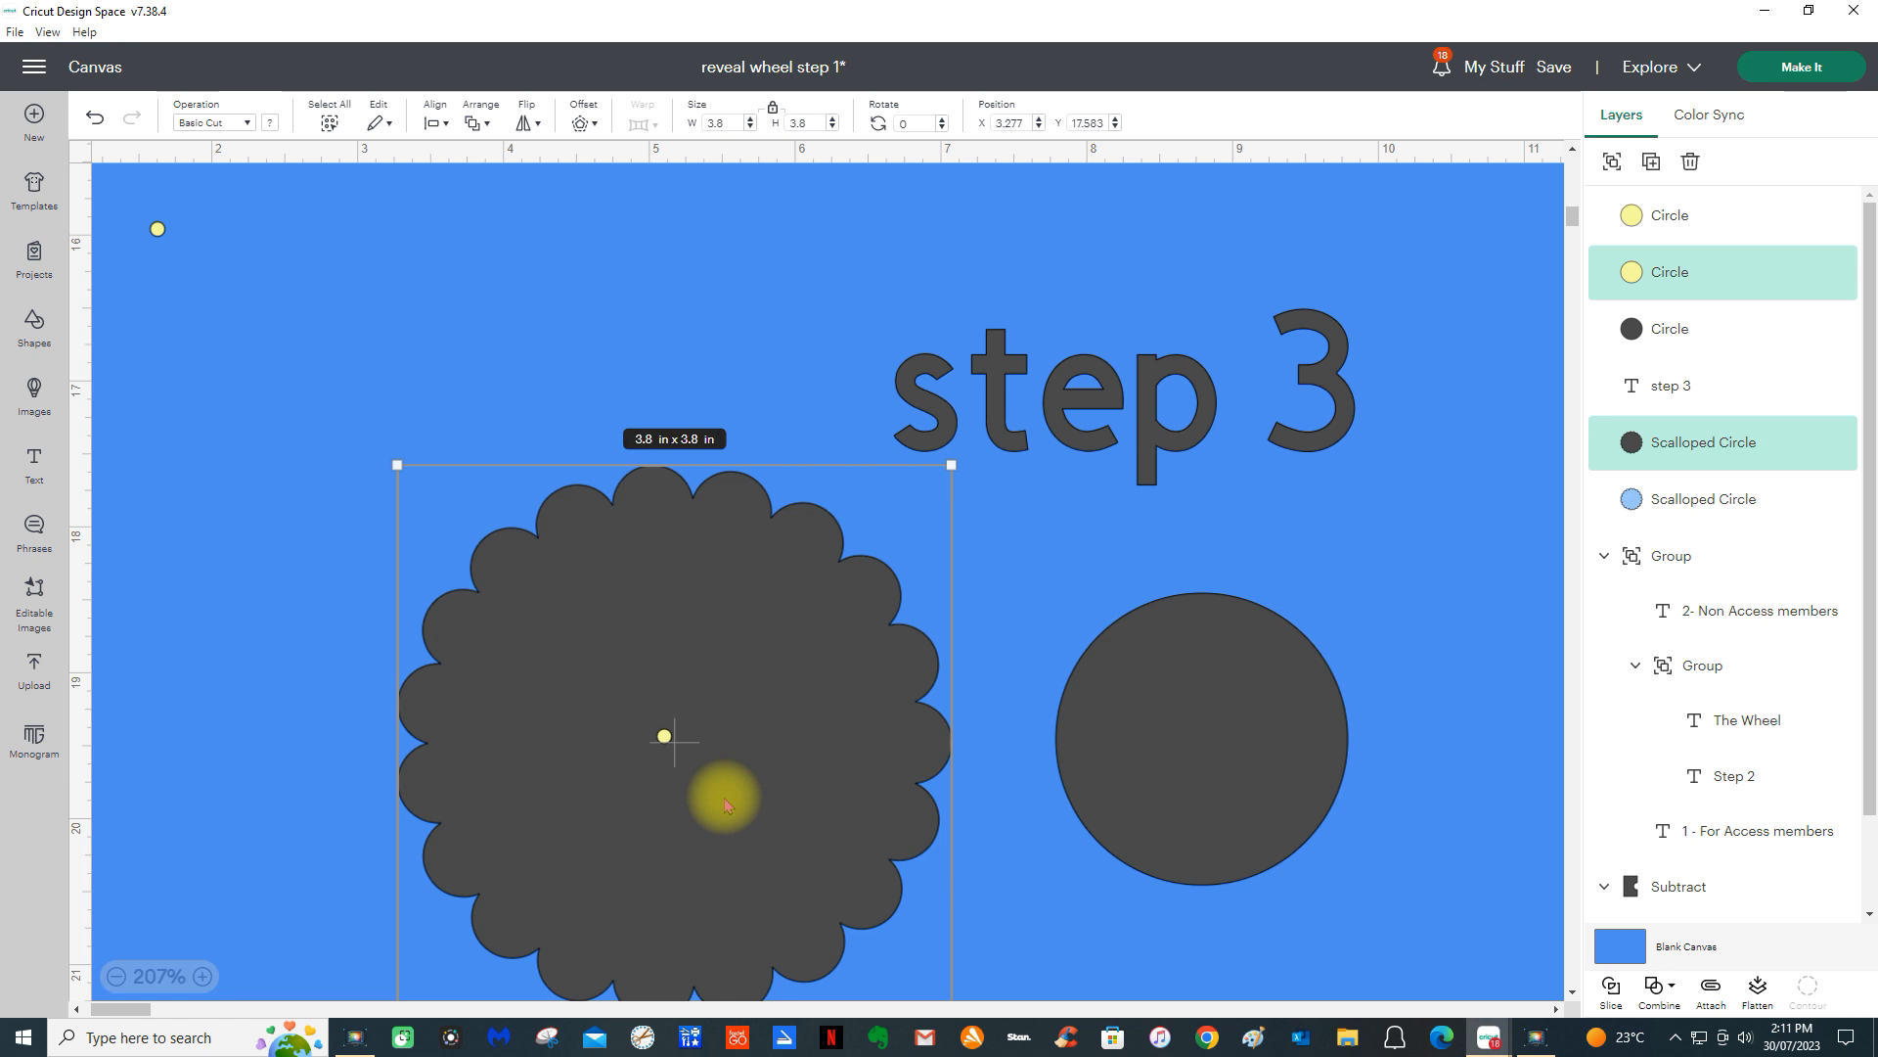
{"action": "left_click", "coordinate": [436, 125]}
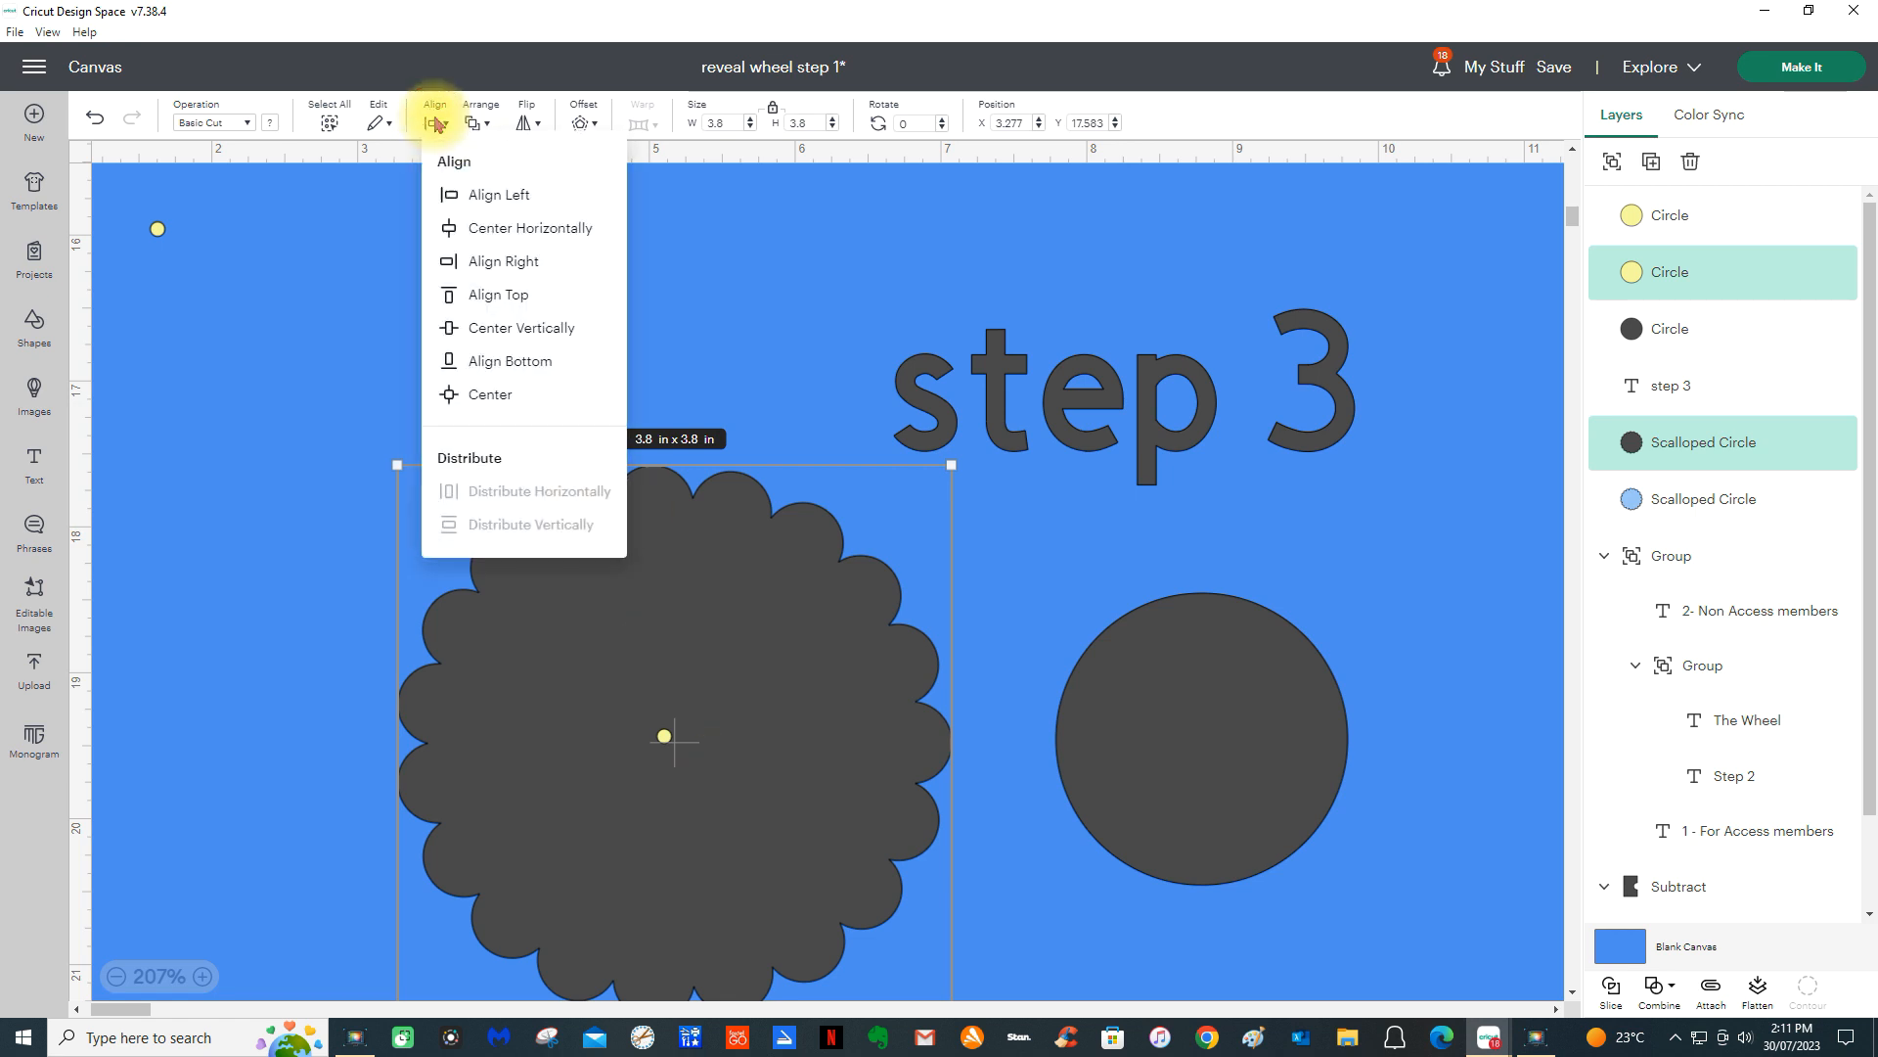
{"action": "left_click", "coordinate": [497, 403]}
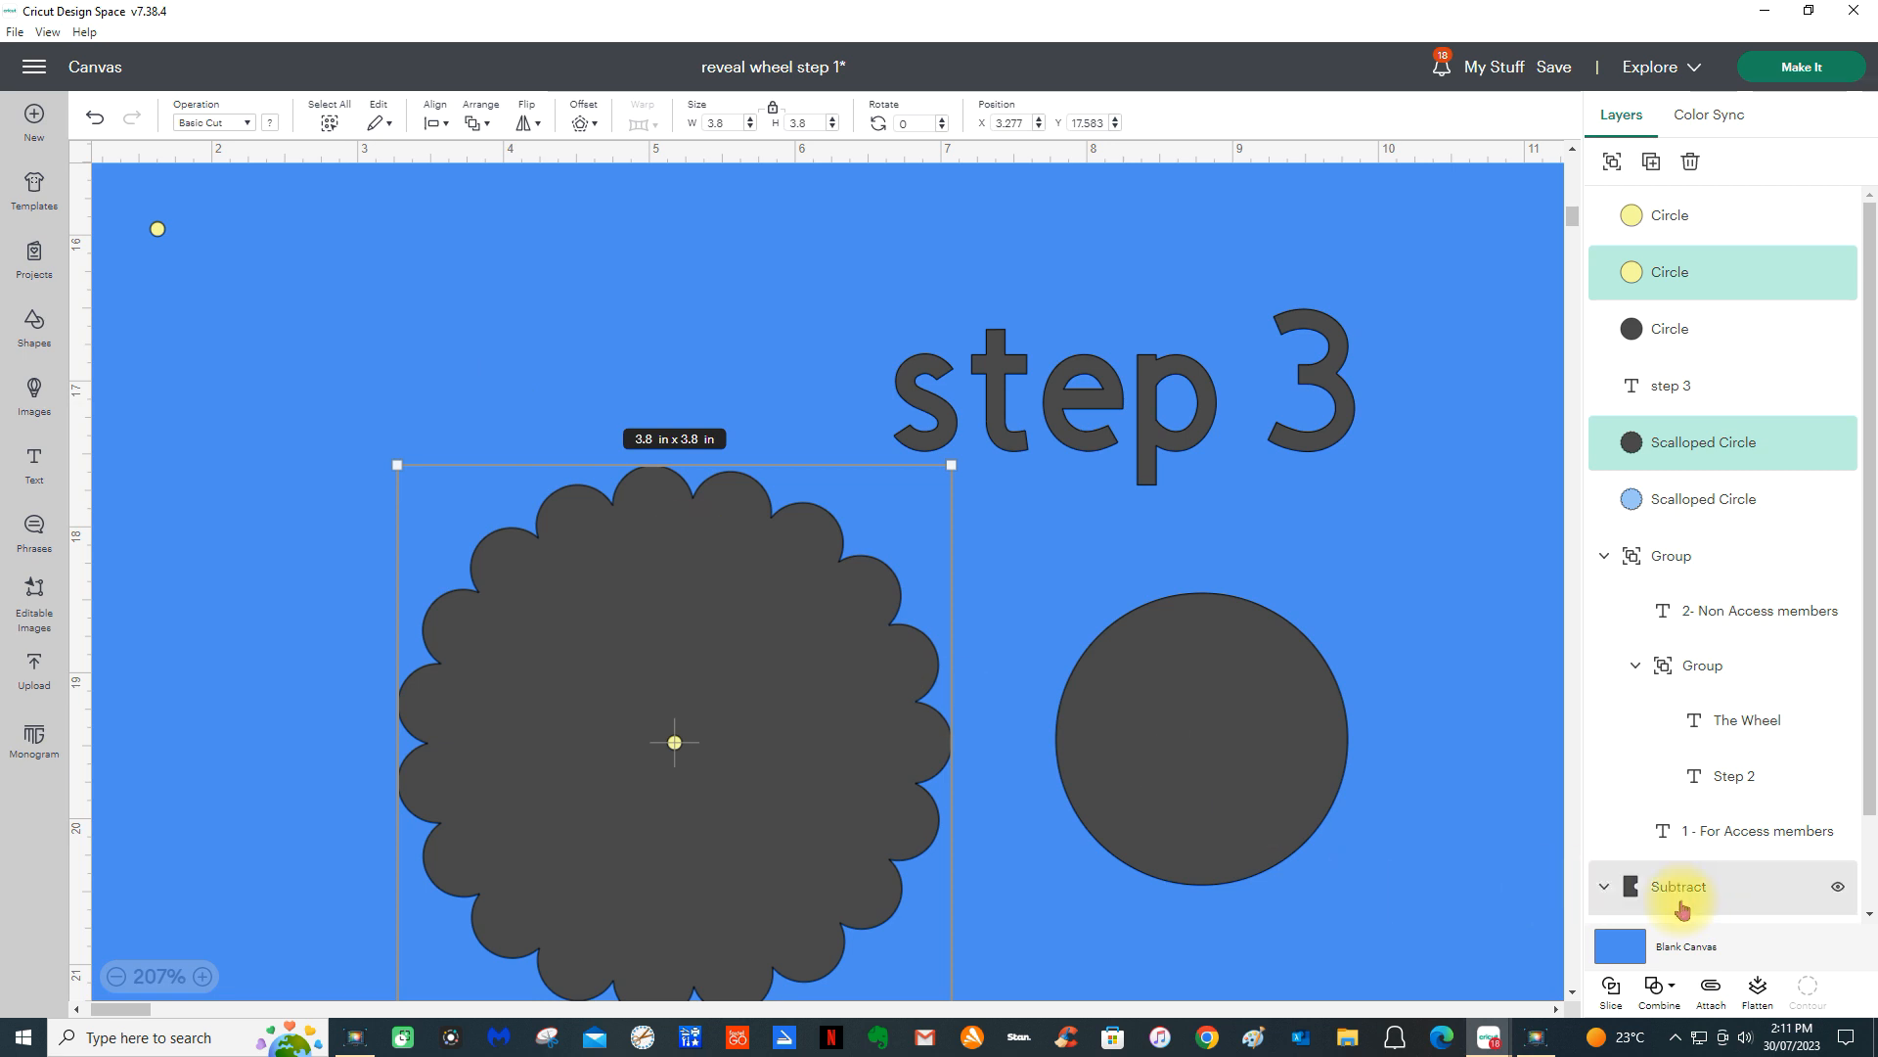
- Cut the small yellow circle out of the scalloped circle with Exclude, then move the combined shape away from the 2 in circle
{"action": "left_click", "coordinate": [1659, 1008]}
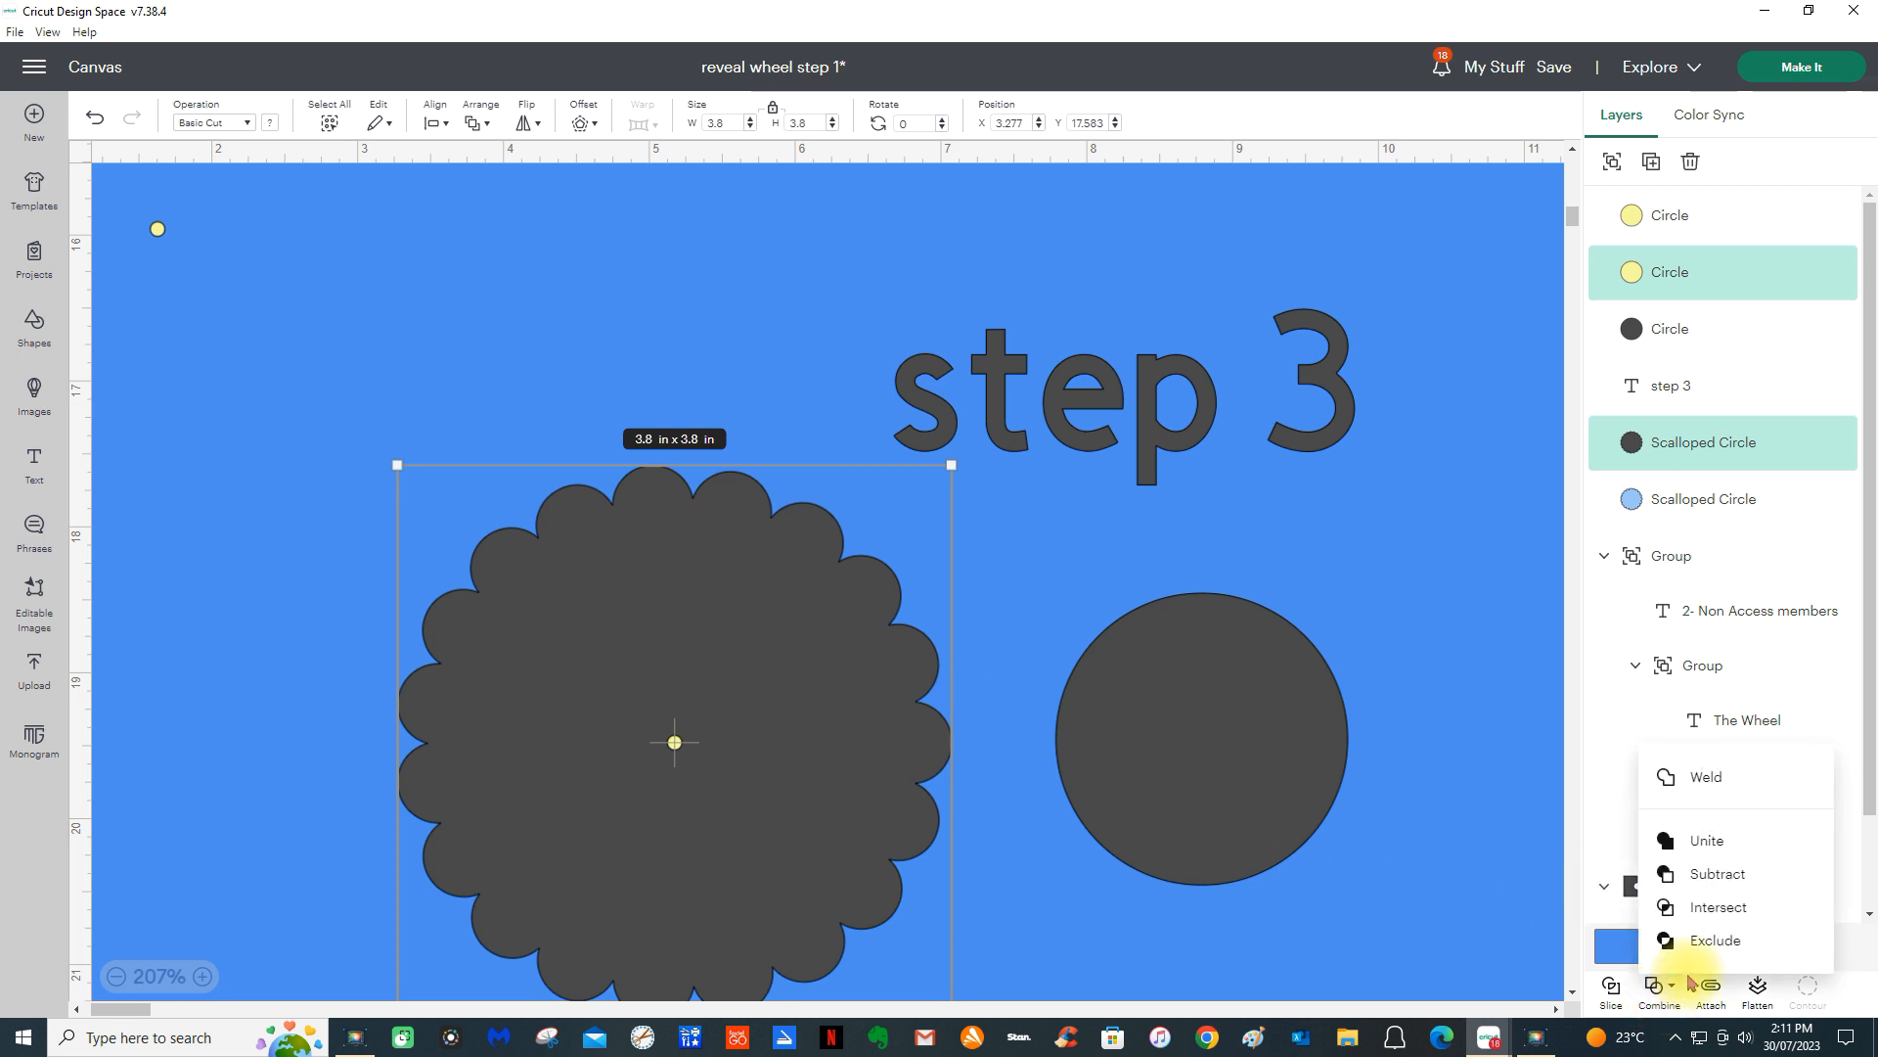
{"action": "left_click", "coordinate": [1202, 919]}
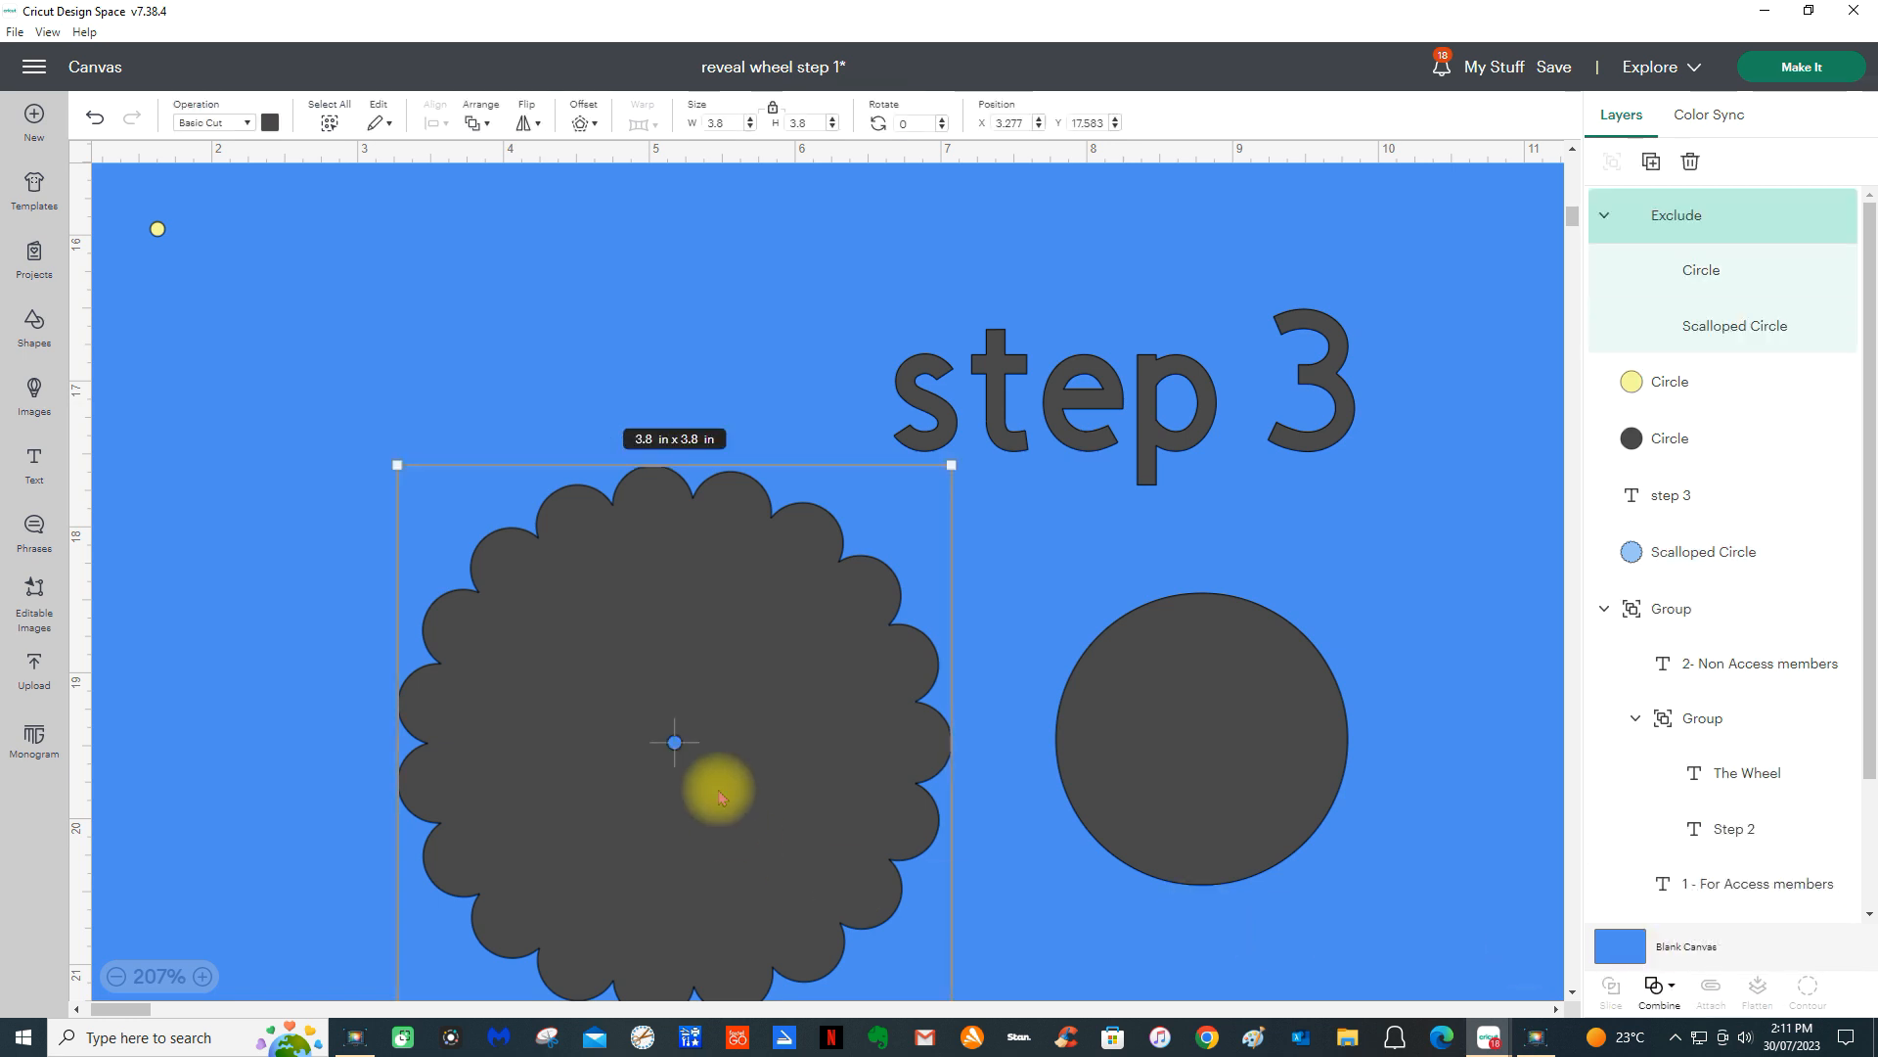
{"action": "left_click_drag", "start_coordinate": [746, 767], "coordinate": [548, 641]}
- Align the remaining small yellow circle to the center of the 2 in circle and cut it out with Exclude
{"action": "left_click_drag", "start_coordinate": [1213, 749], "coordinate": [973, 686]}
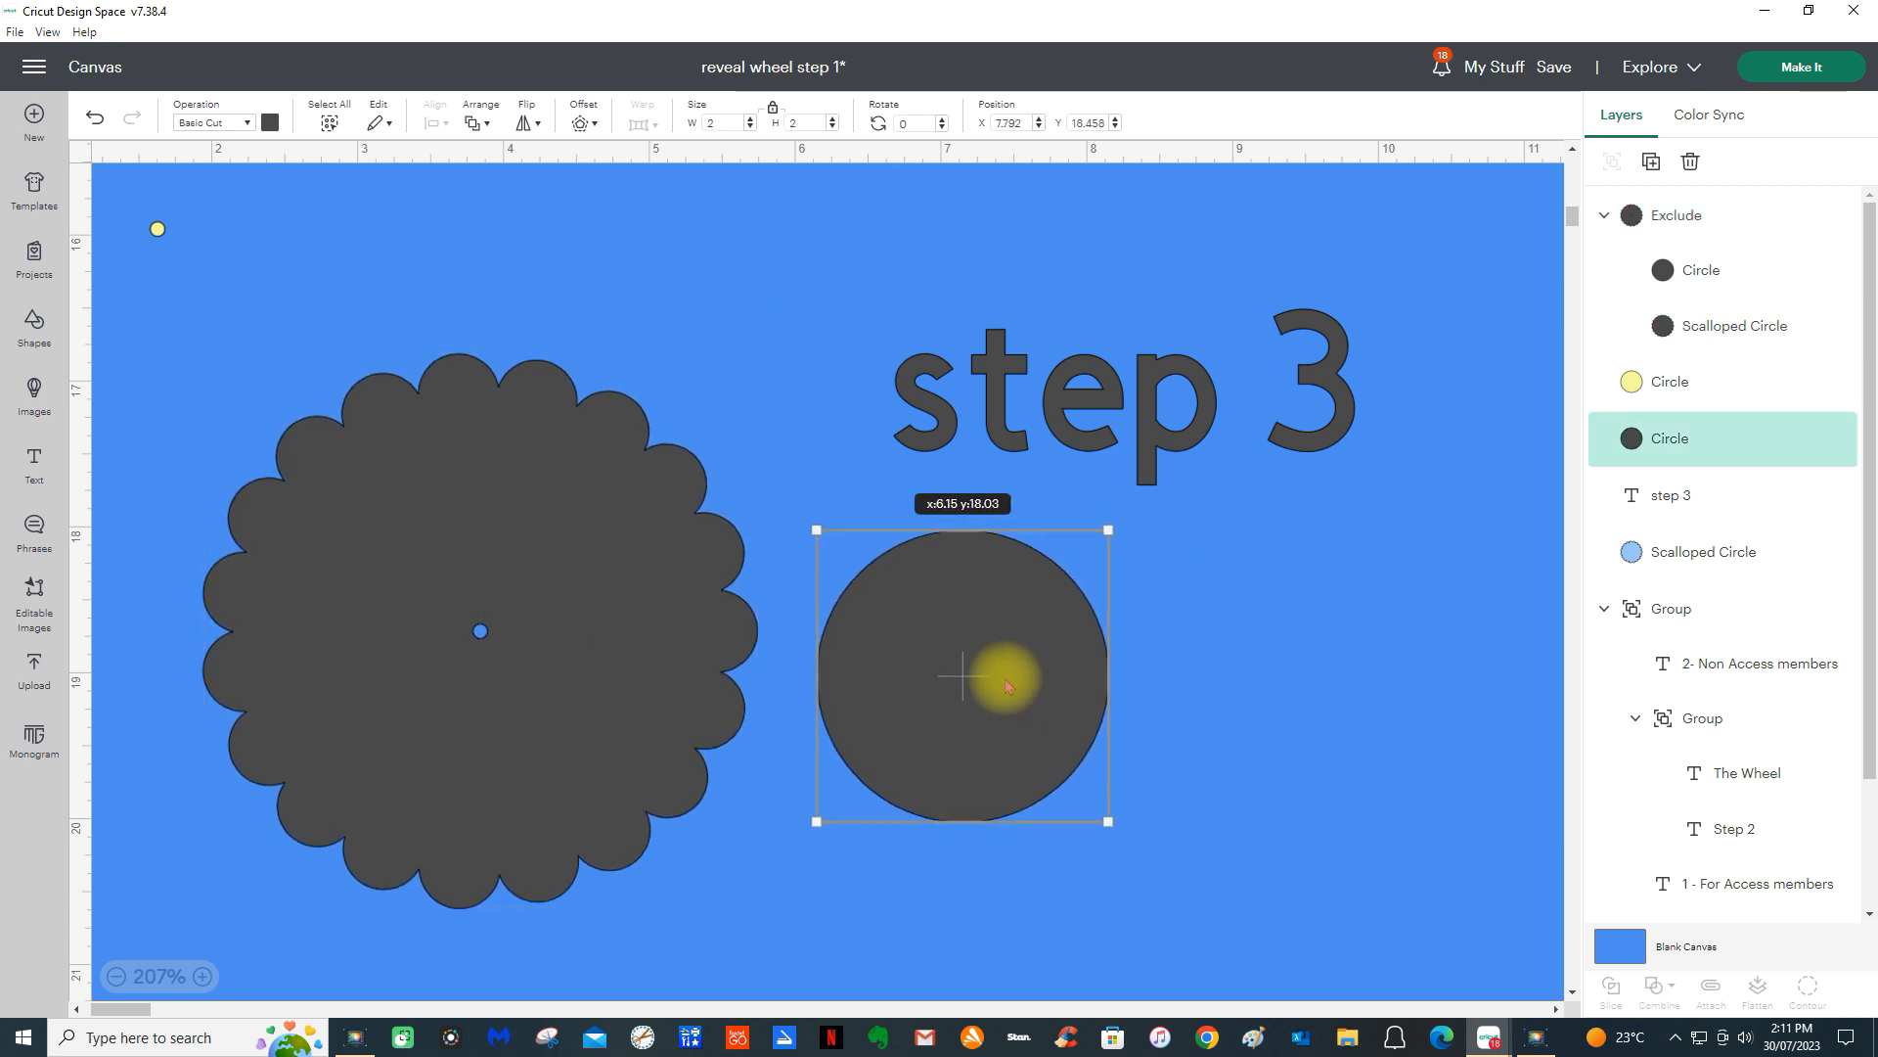
{"action": "left_click_drag", "start_coordinate": [157, 229], "coordinate": [947, 680]}
{"action": "left_click_drag", "start_coordinate": [847, 908], "coordinate": [1047, 620]}
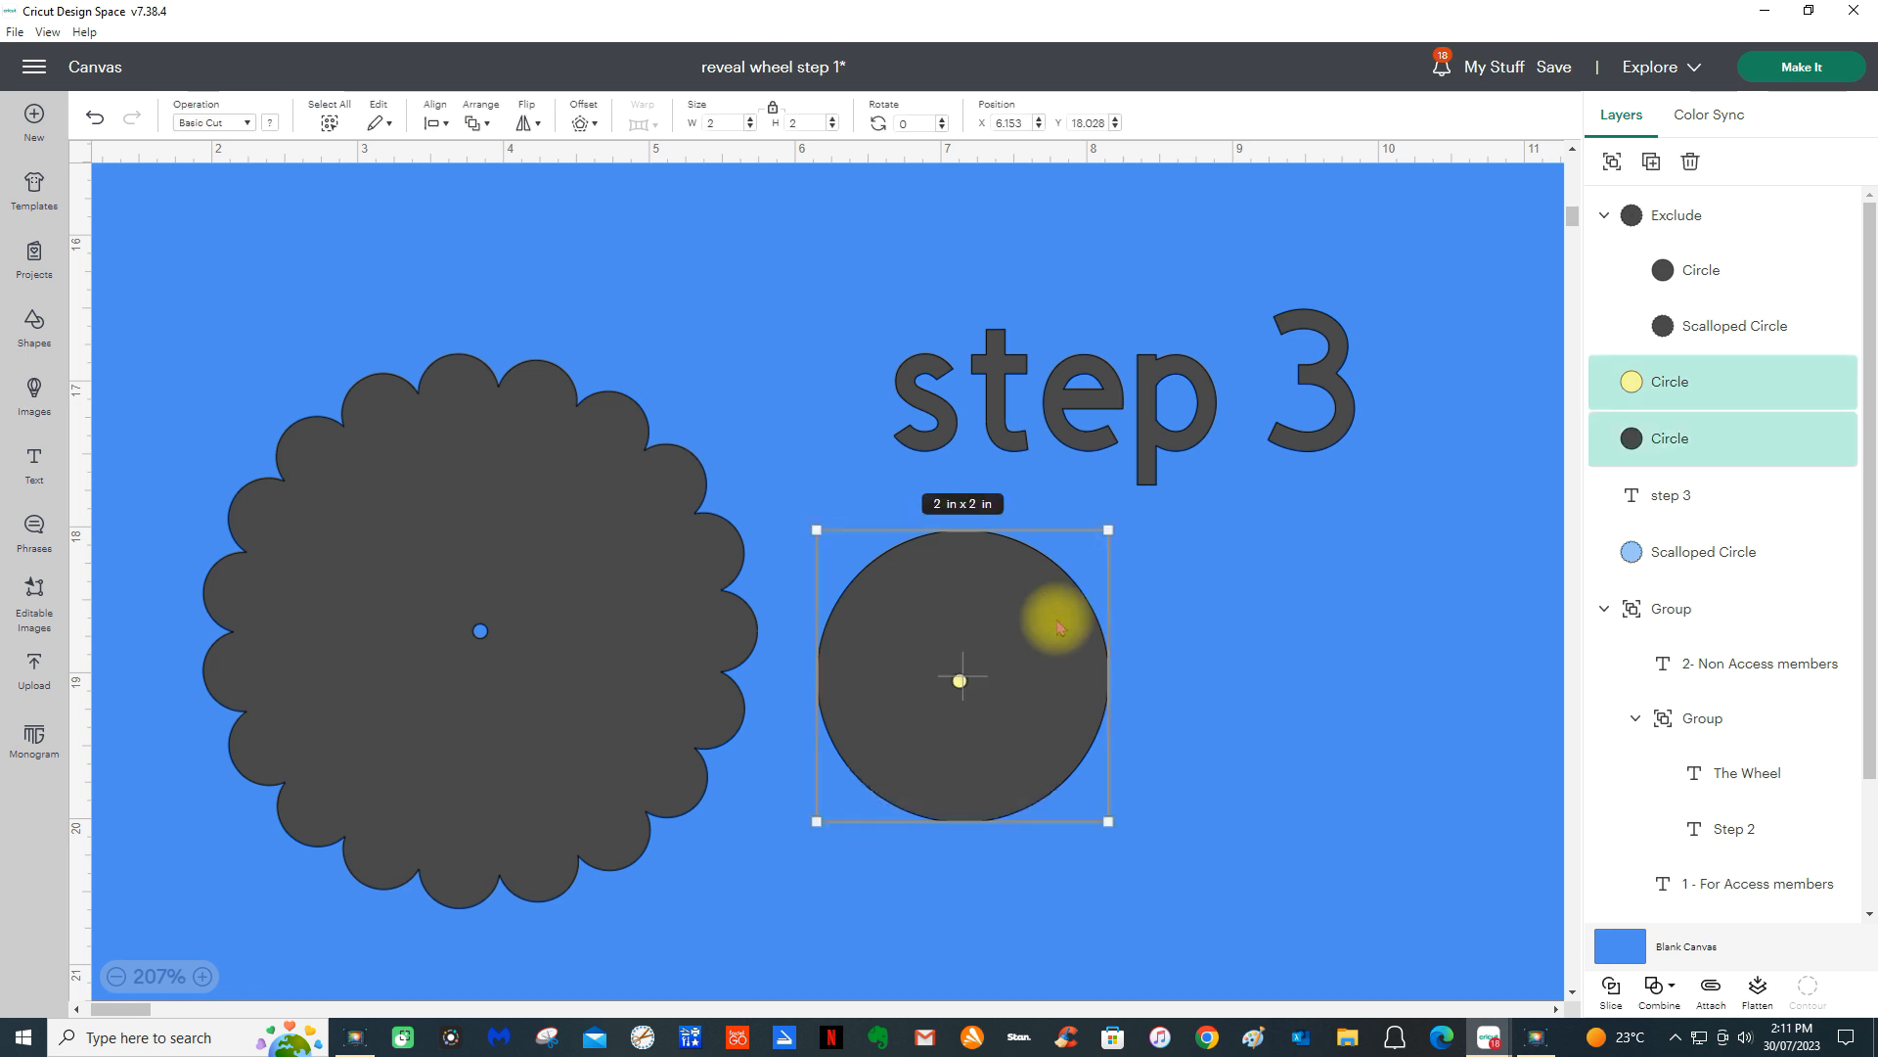
{"action": "left_click", "coordinate": [435, 121]}
{"action": "left_click", "coordinate": [494, 393]}
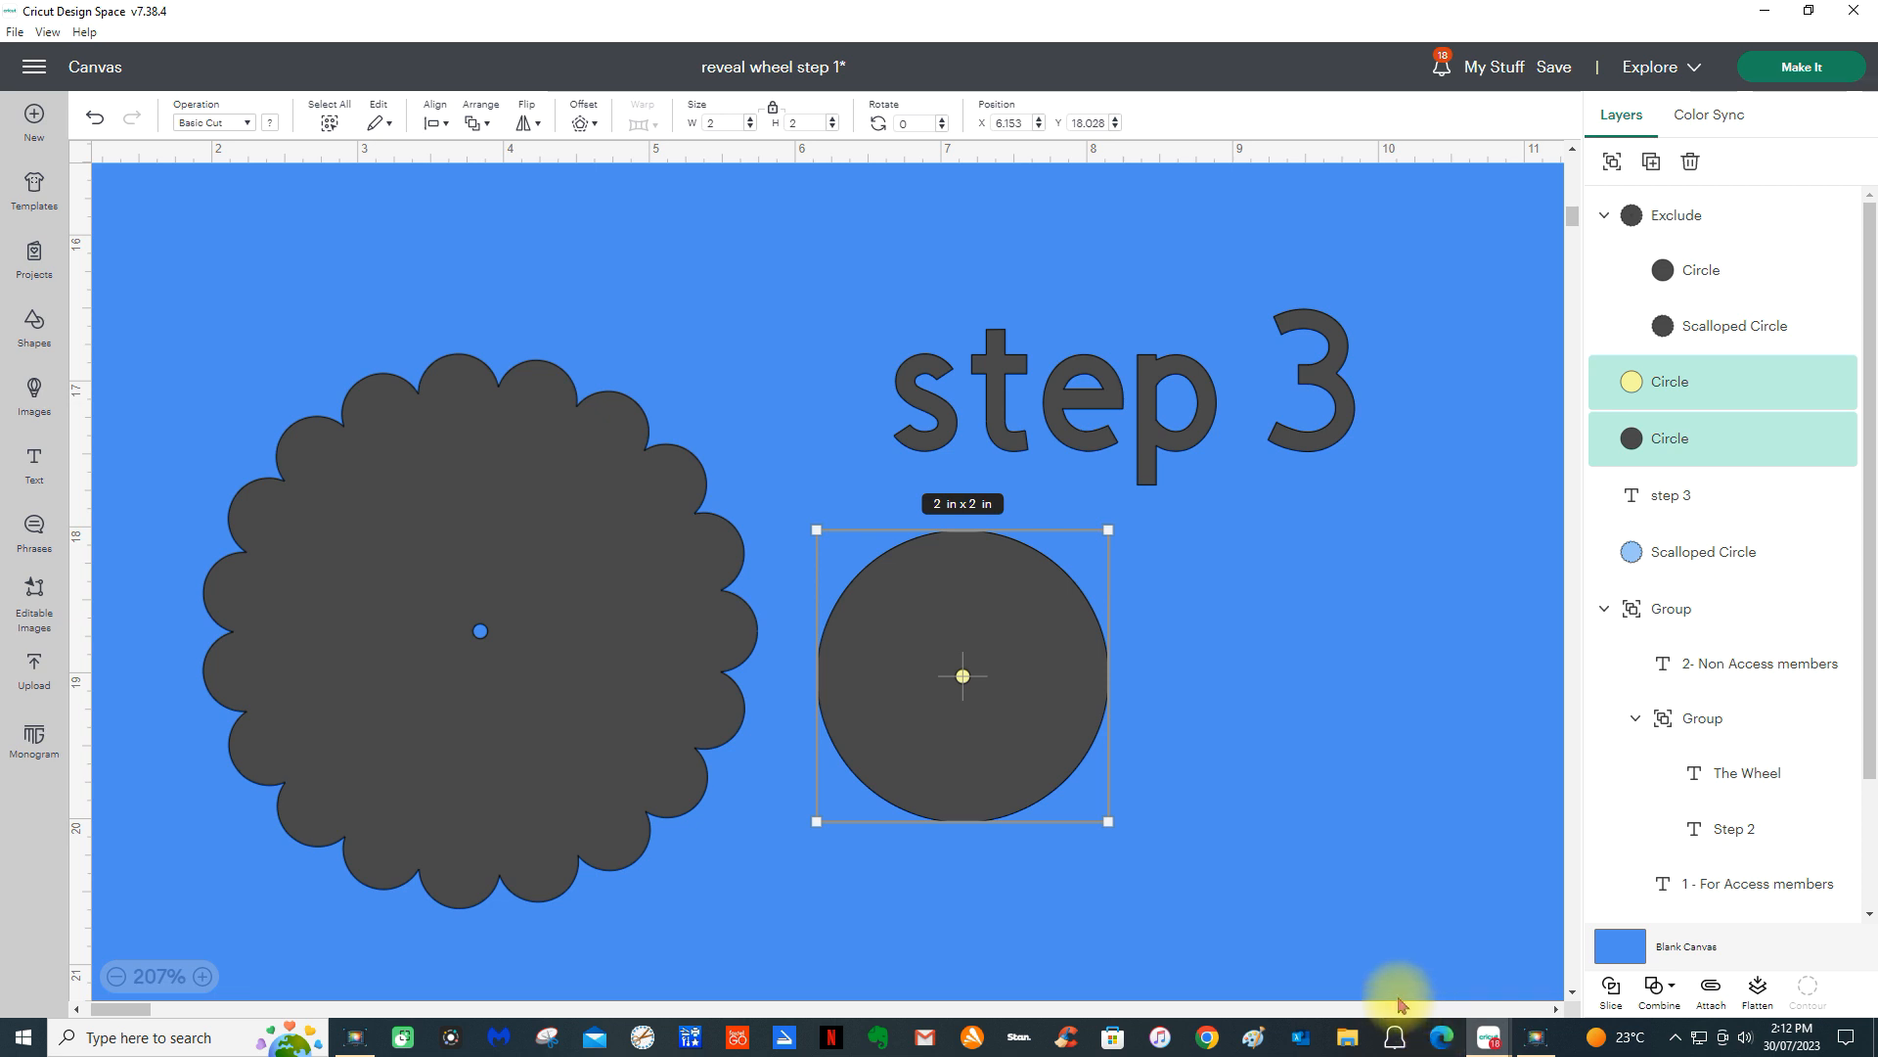
{"action": "left_click", "coordinate": [1656, 994]}
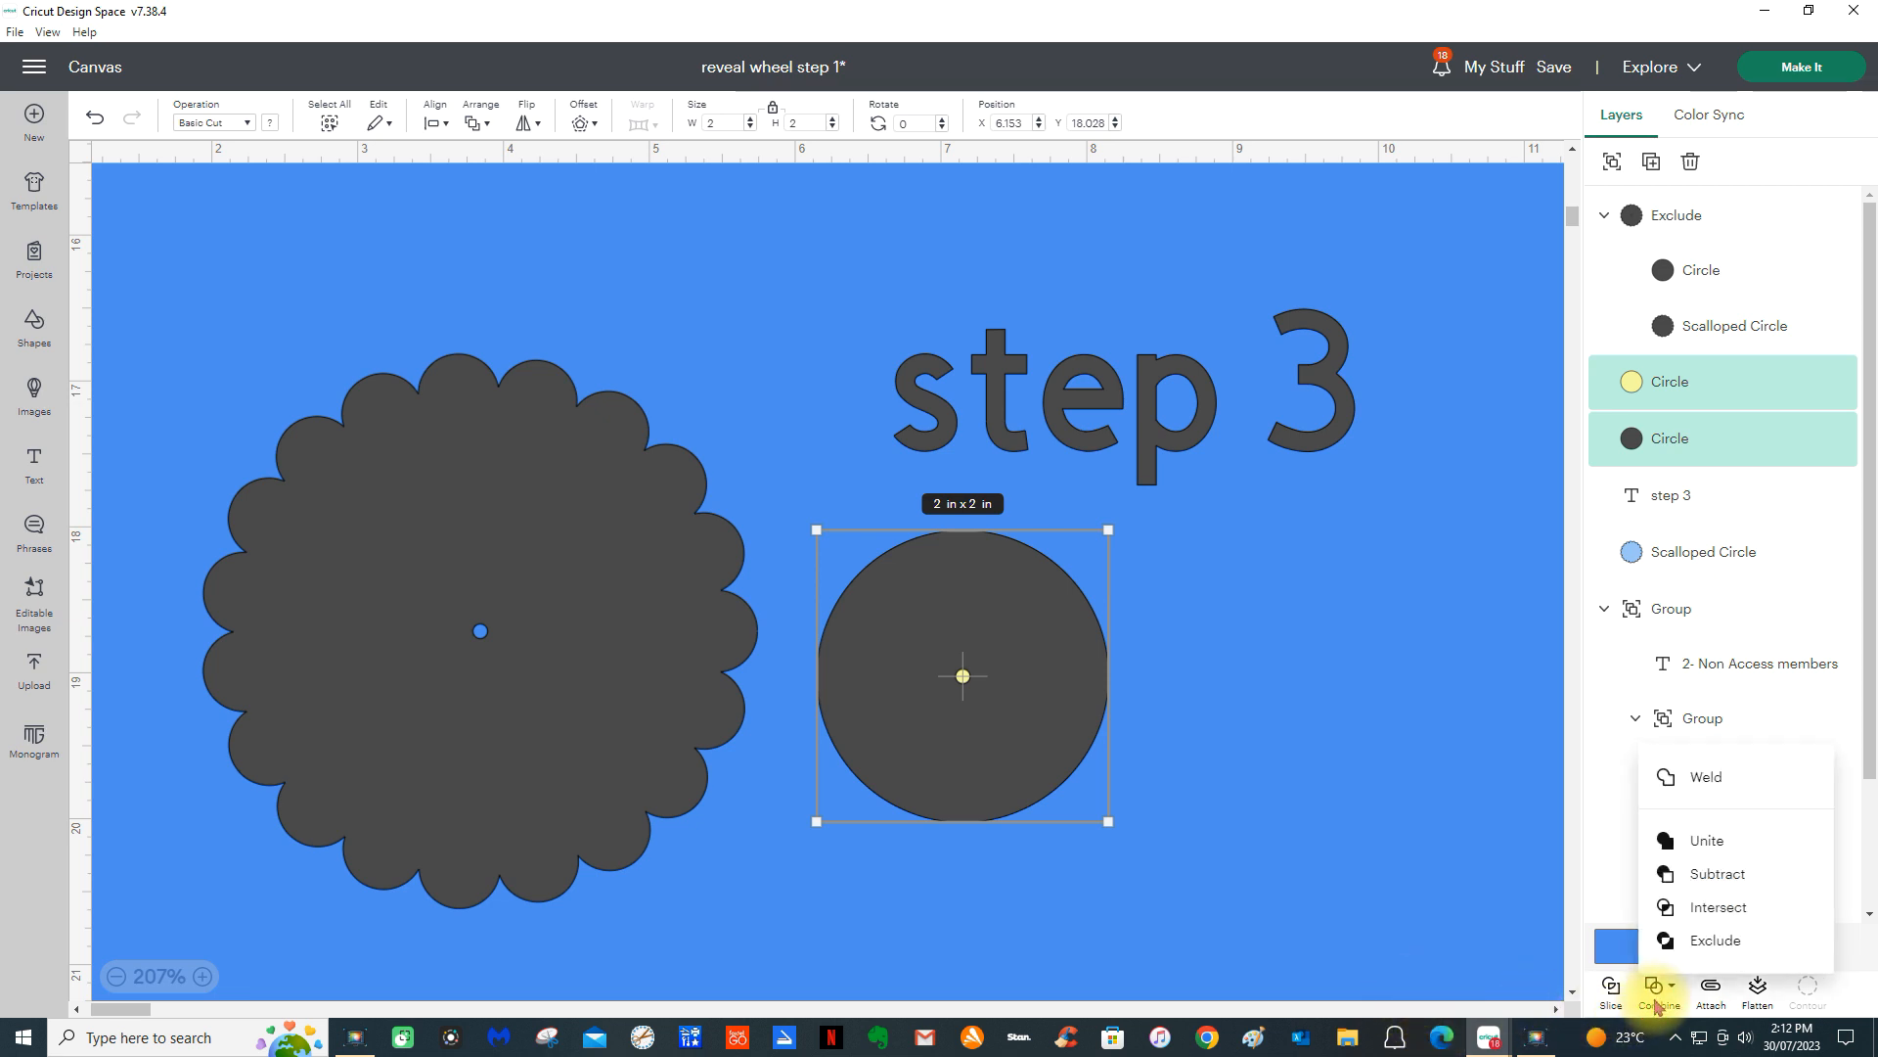
{"action": "left_click", "coordinate": [1037, 980]}
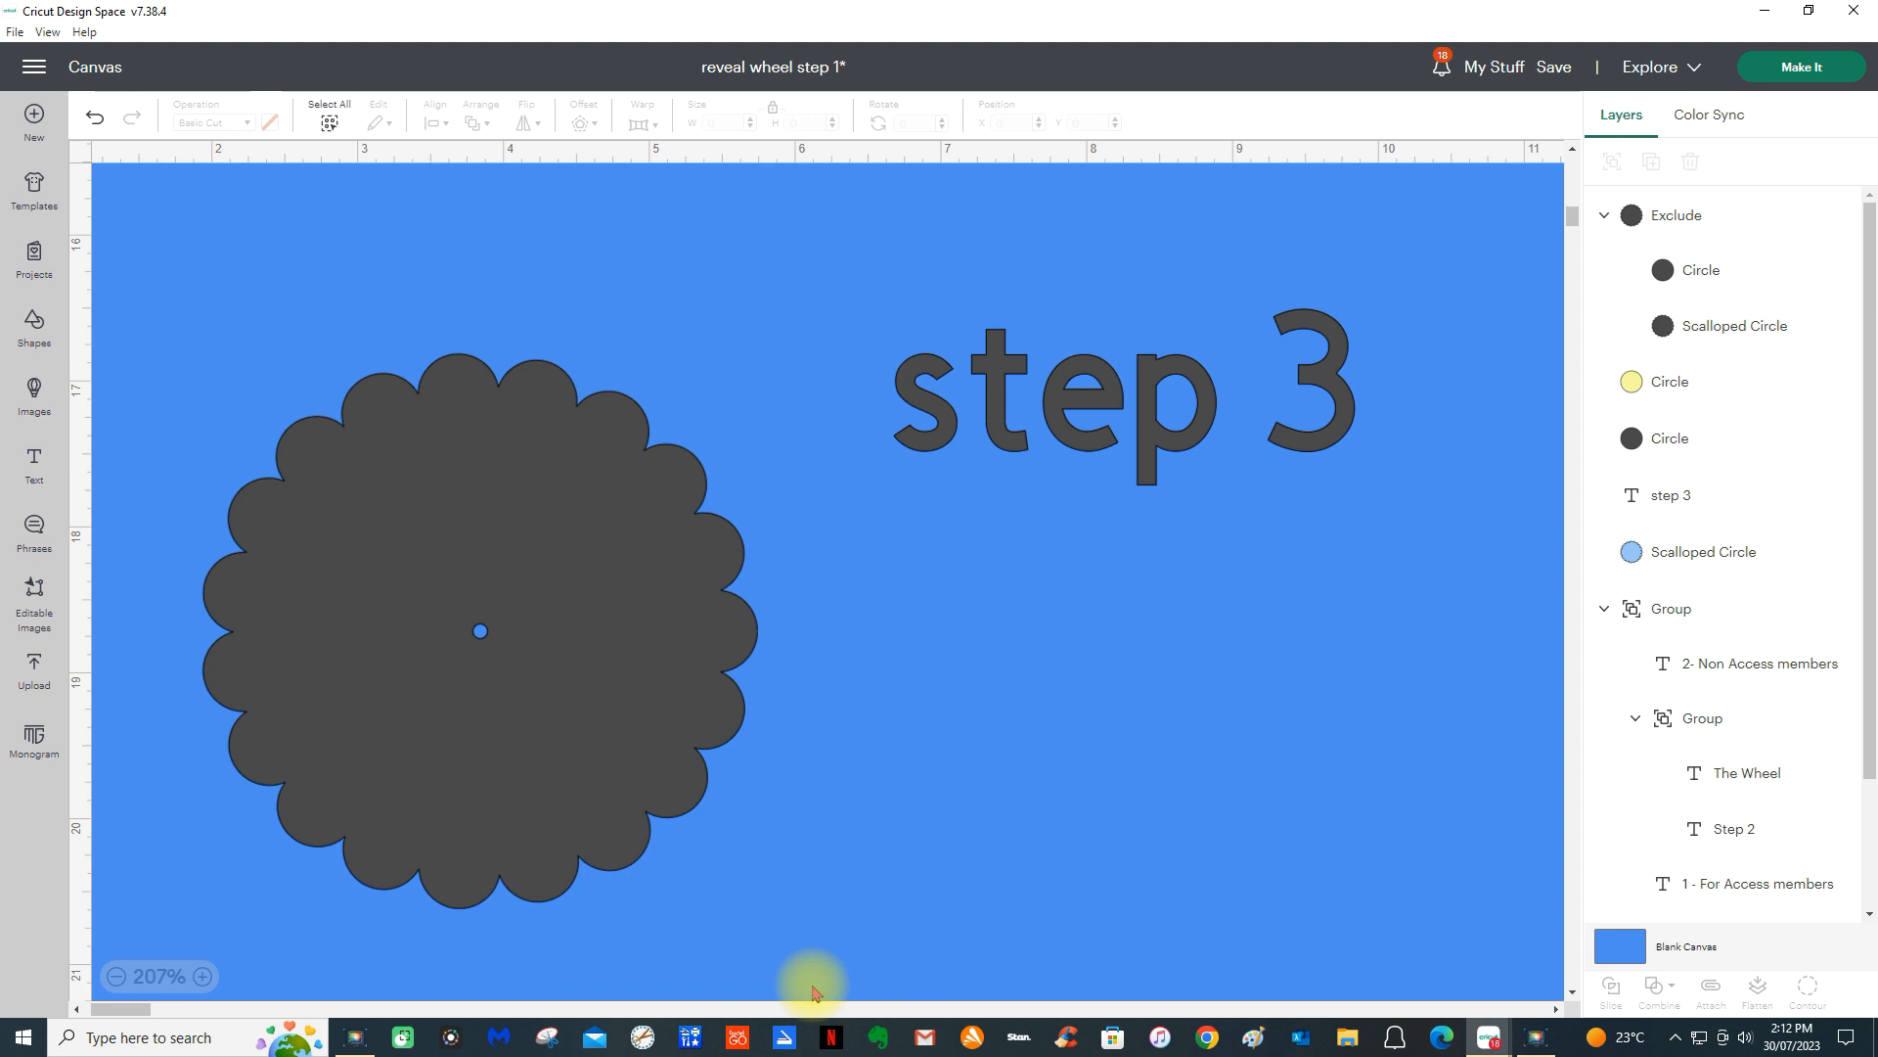
- Arrange the scalloped circle and the 2 in circle side by side, with the 2 in circle just below the "step 3" text
{"action": "left_click_drag", "start_coordinate": [997, 747], "coordinate": [1170, 651]}
{"action": "left_click_drag", "start_coordinate": [692, 679], "coordinate": [794, 629]}
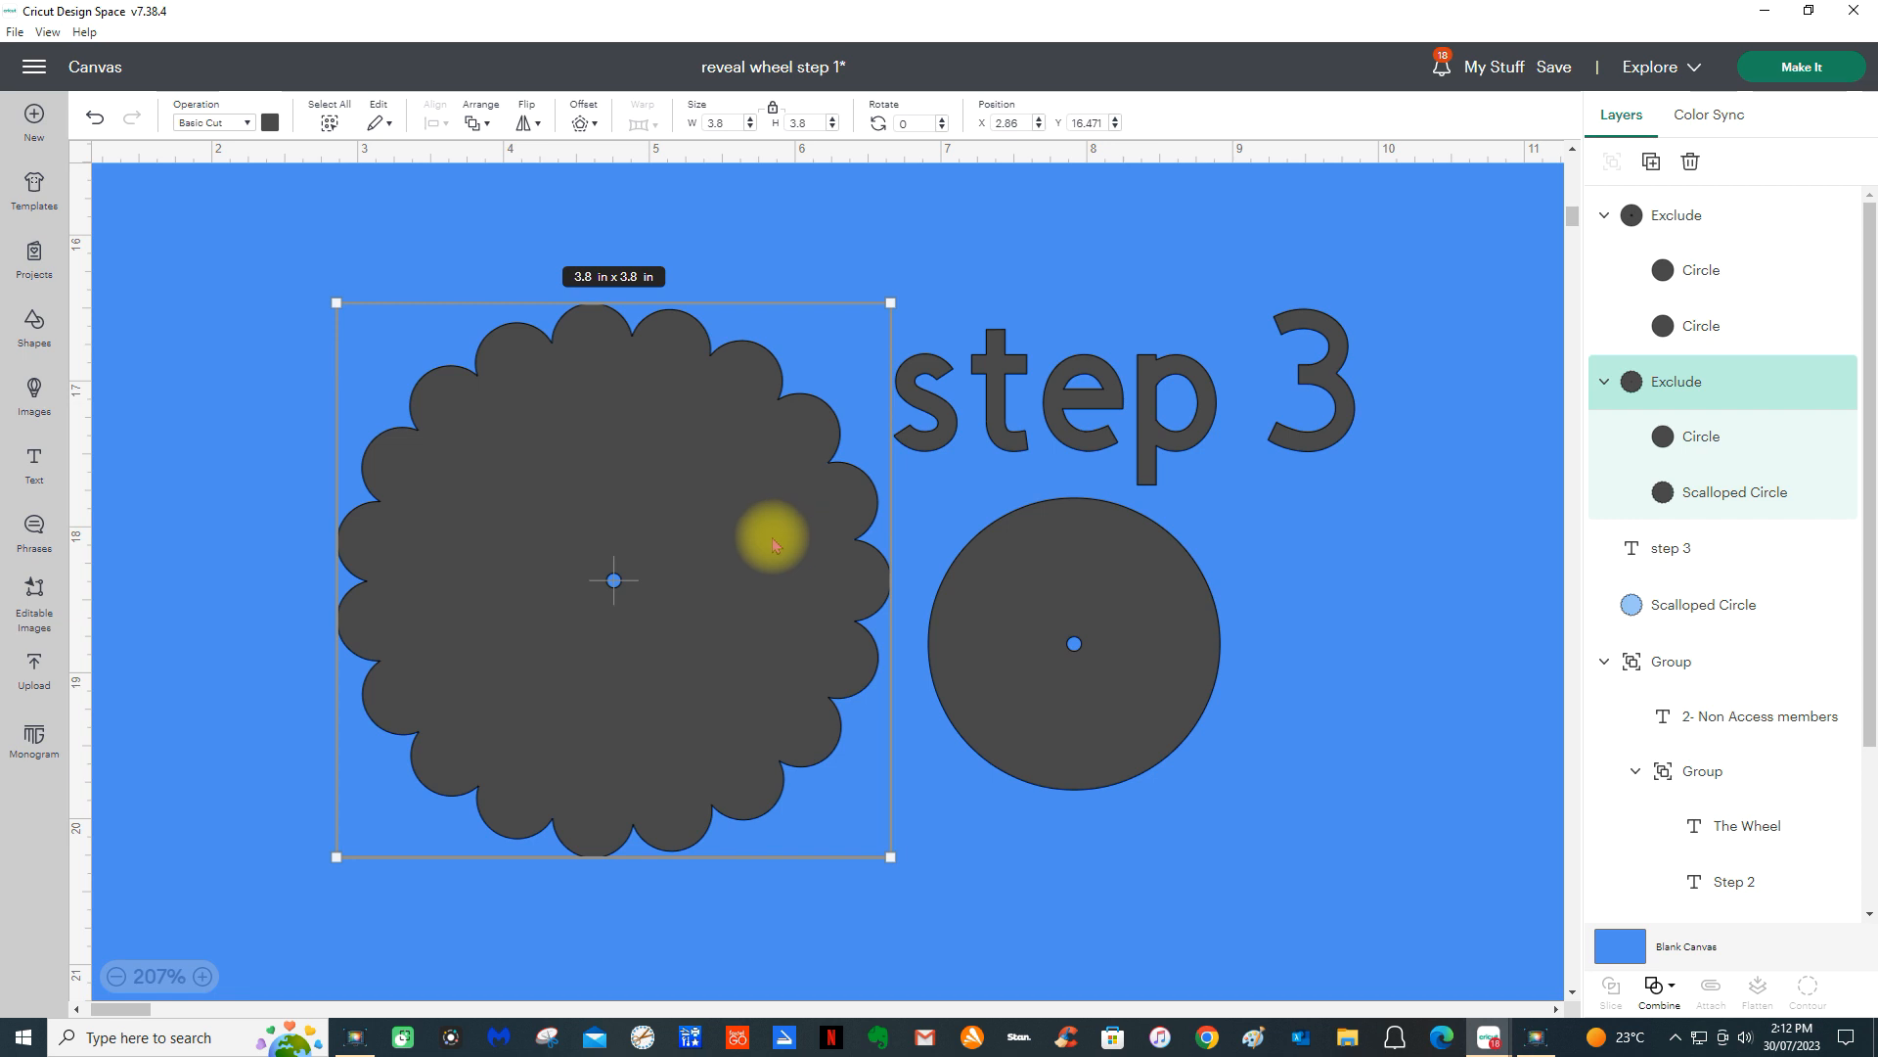
{"action": "left_click_drag", "start_coordinate": [766, 541], "coordinate": [746, 545]}
{"action": "mouse_move", "coordinate": [1102, 650]}
{"action": "left_mouse_down"}
{"action": "mouse_move", "coordinate": [775, 659]}
{"action": "mouse_move", "coordinate": [622, 631]}
{"action": "mouse_move", "coordinate": [1082, 662]}
{"action": "left_mouse_up"}
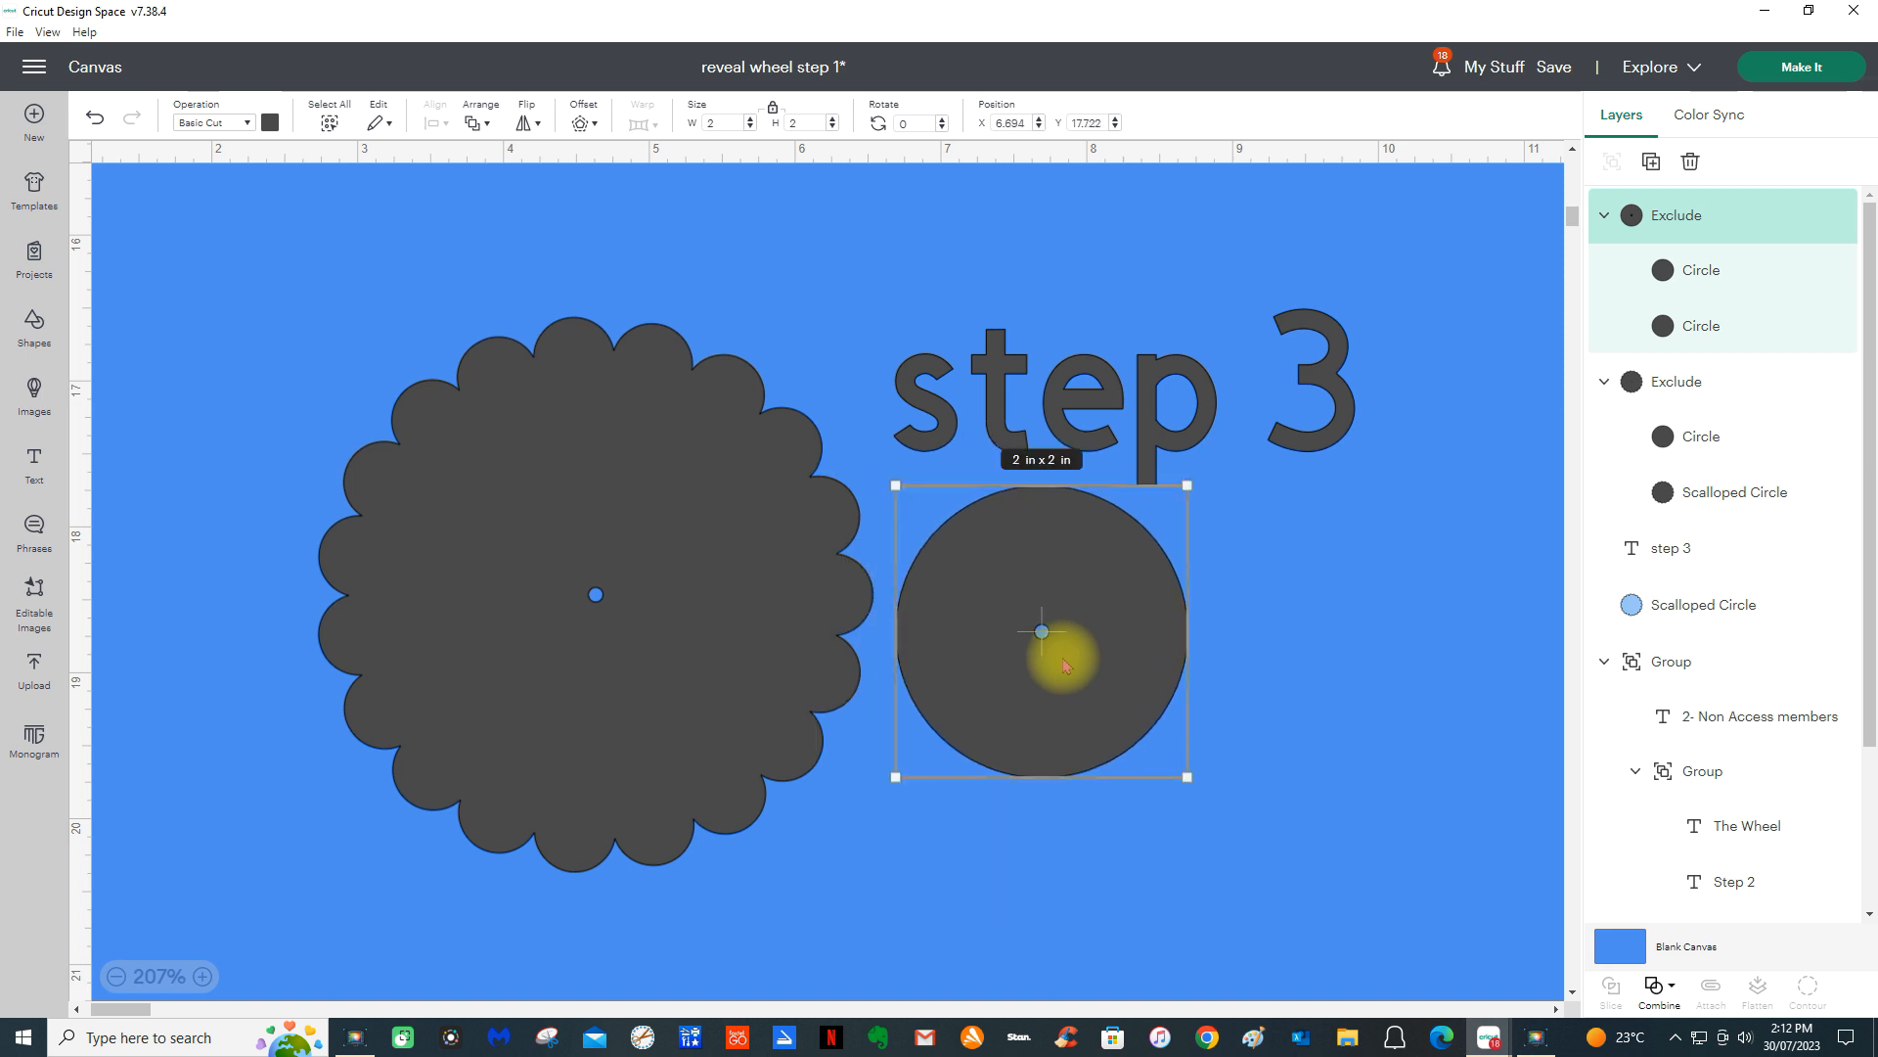
{"action": "left_click_drag", "start_coordinate": [756, 587], "coordinate": [739, 604]}
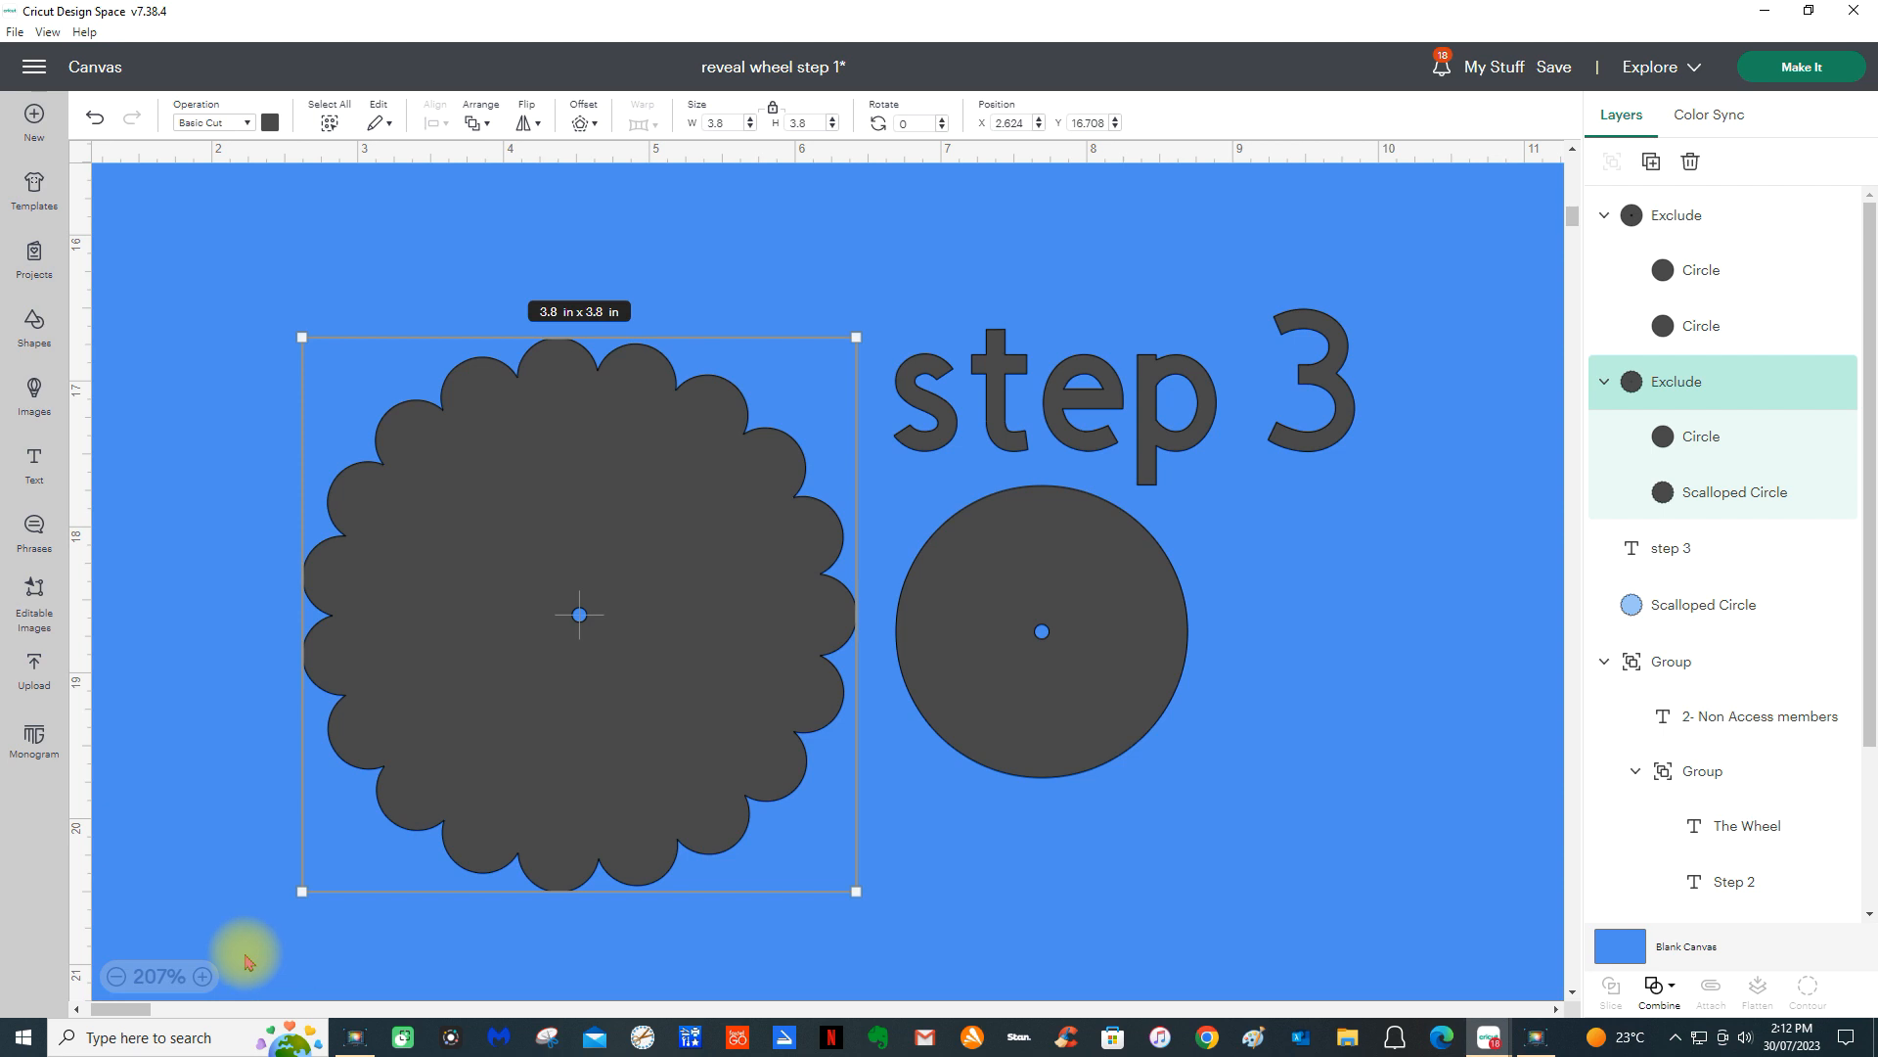
- Move the notched 4 x 6 in rectangle closer to the circles and color it white
{"action": "left_click", "coordinate": [116, 976]}
{"action": "left_click", "coordinate": [117, 977]}
{"action": "left_click", "coordinate": [116, 976]}
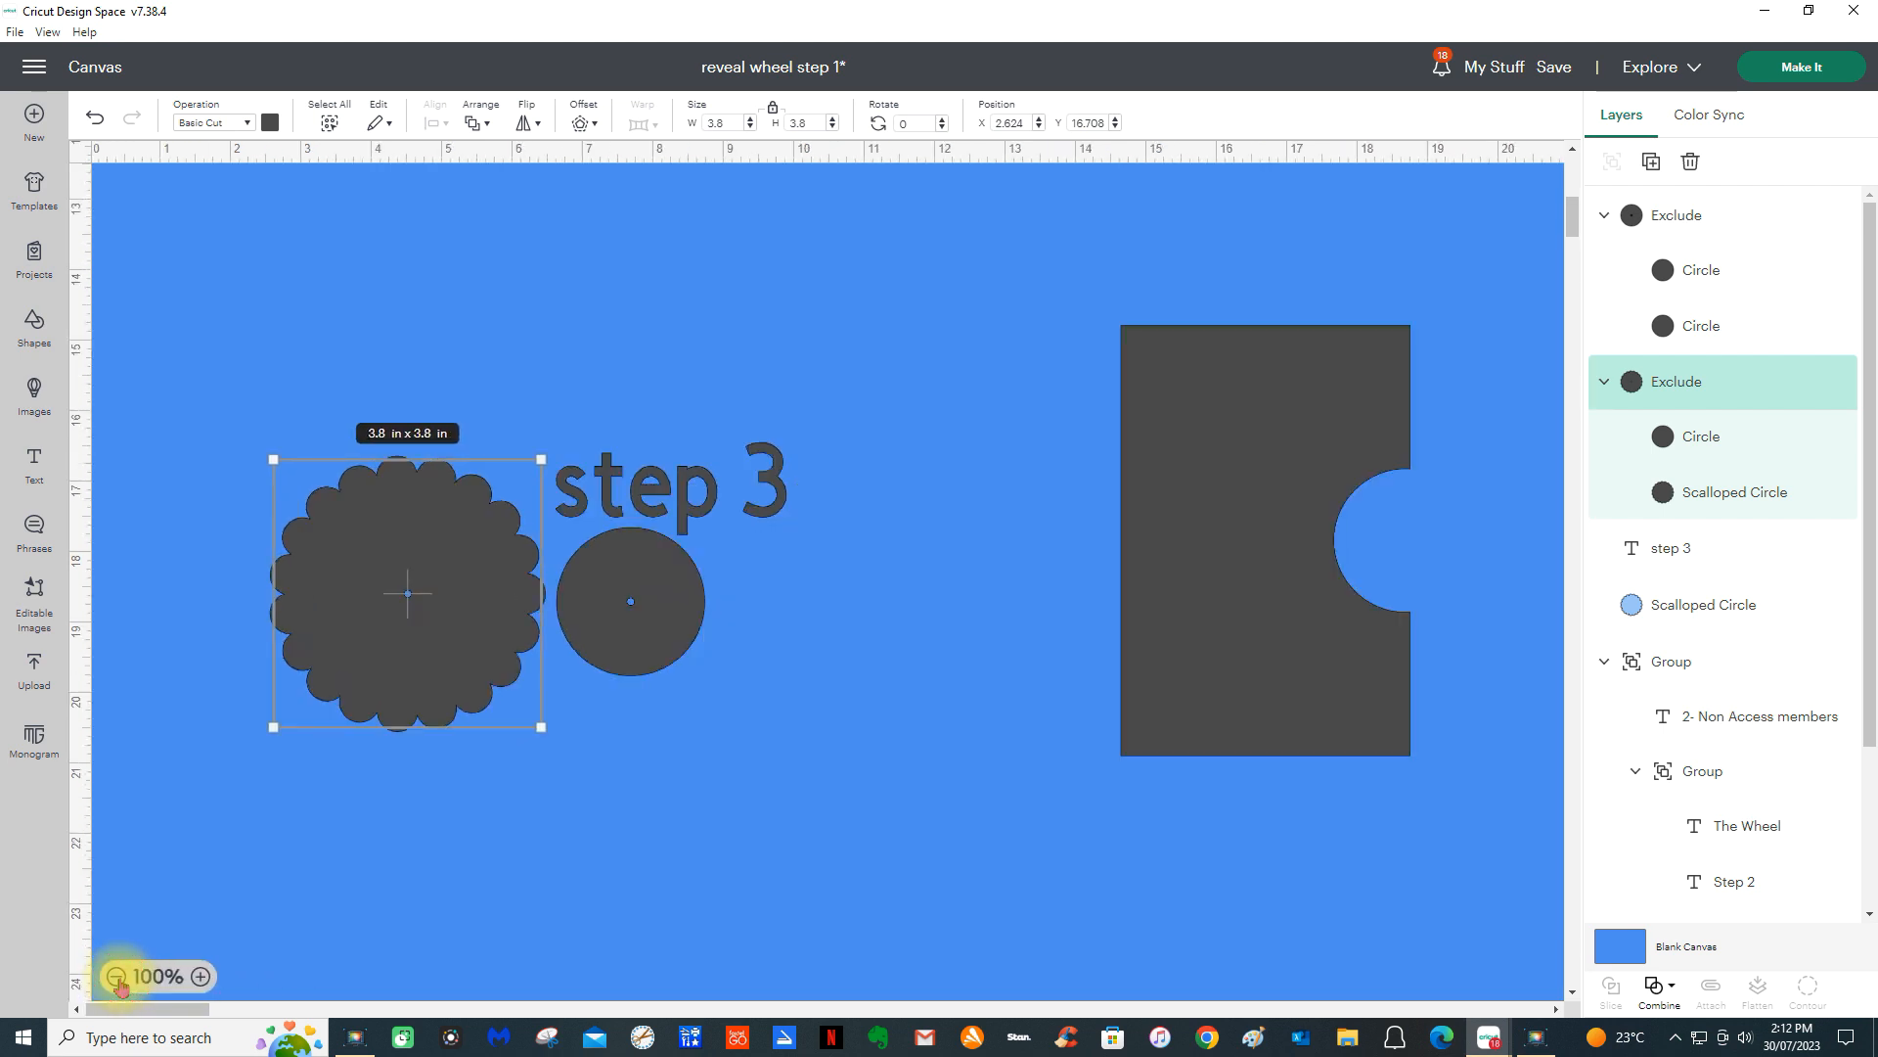
{"action": "left_click_drag", "start_coordinate": [1216, 629], "coordinate": [973, 624]}
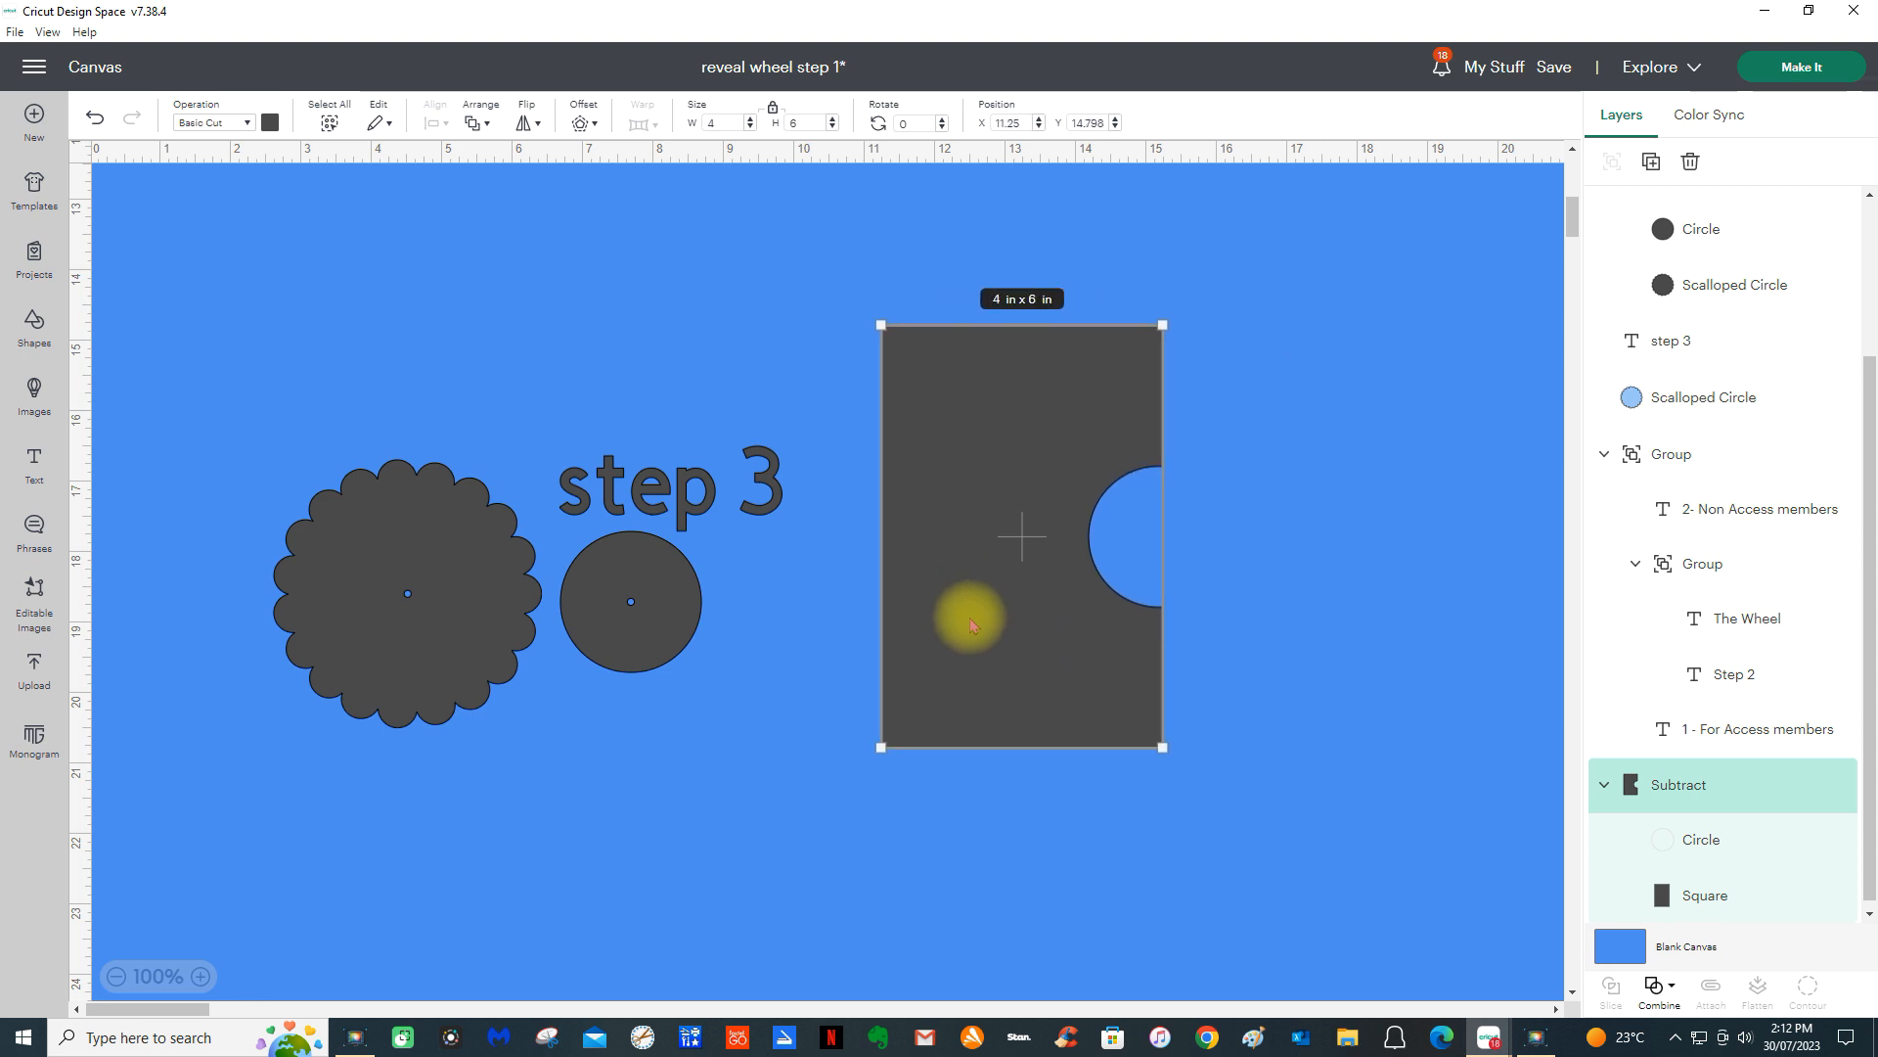
{"action": "left_click", "coordinate": [270, 121]}
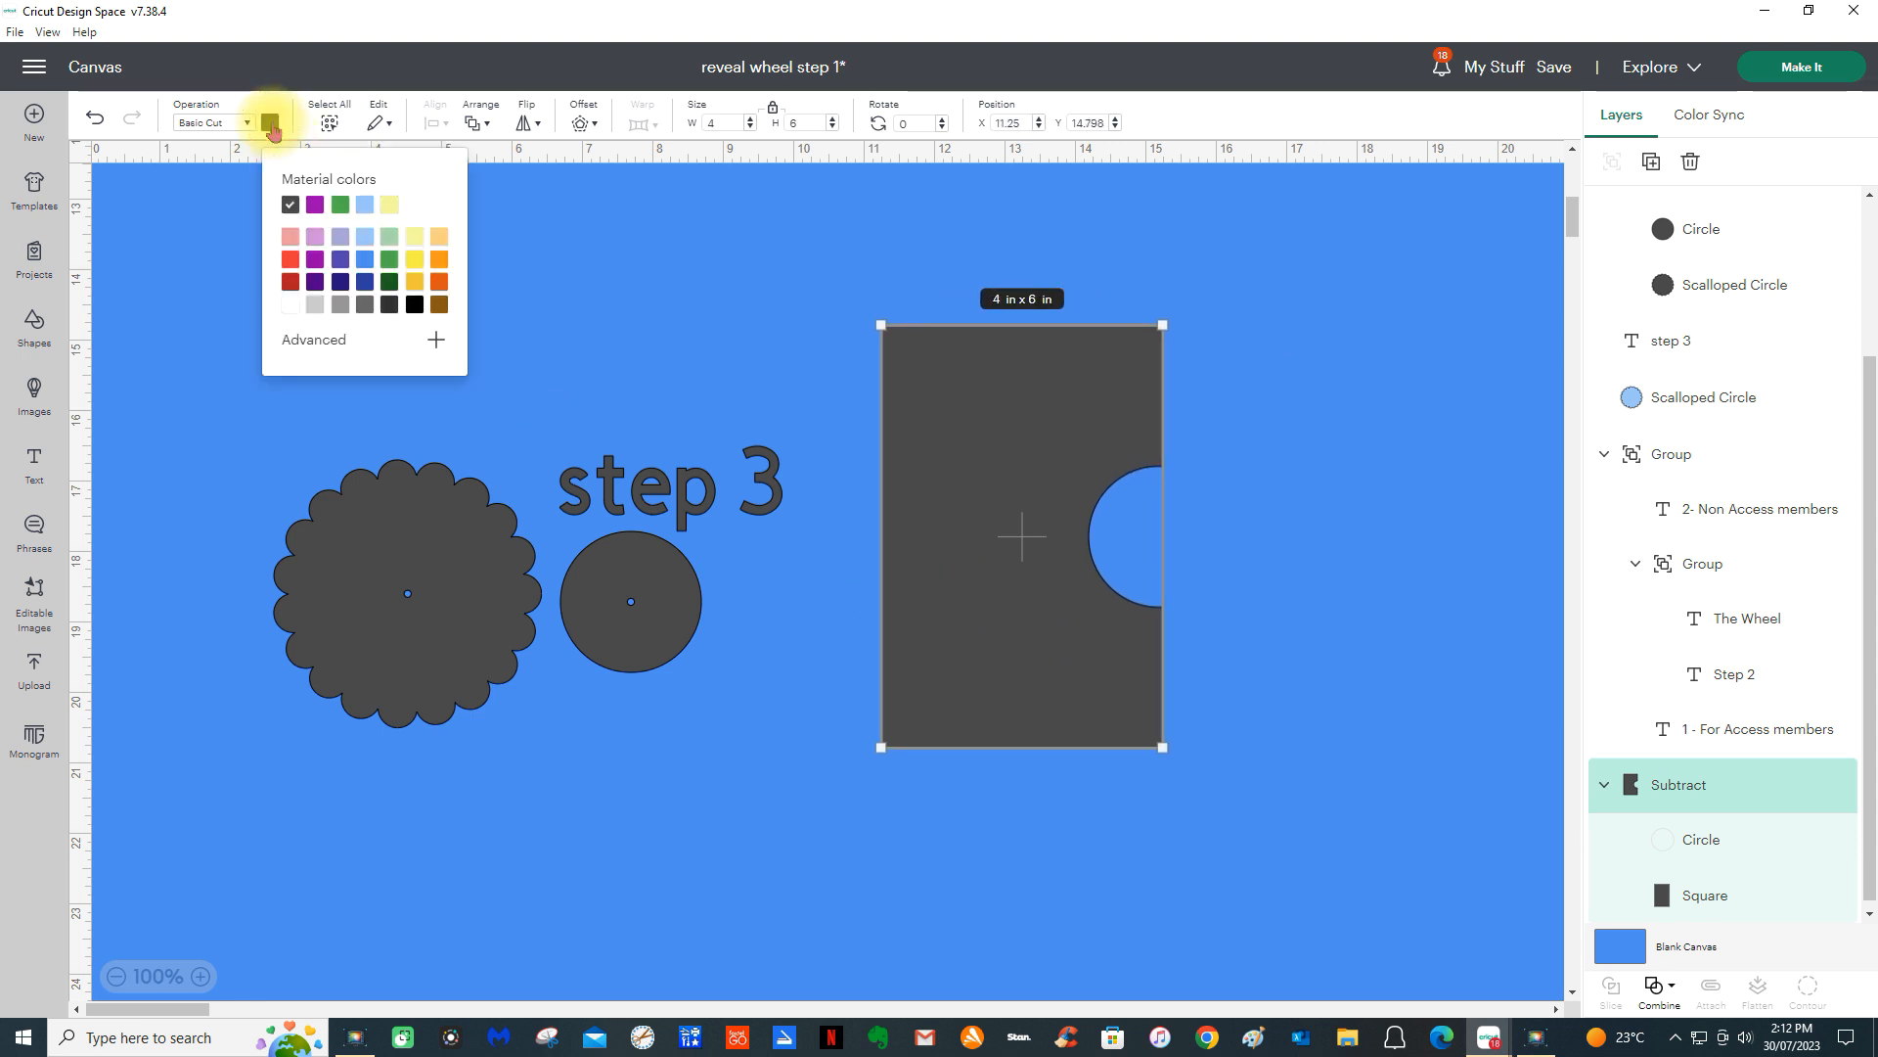
{"action": "left_click", "coordinate": [294, 305]}
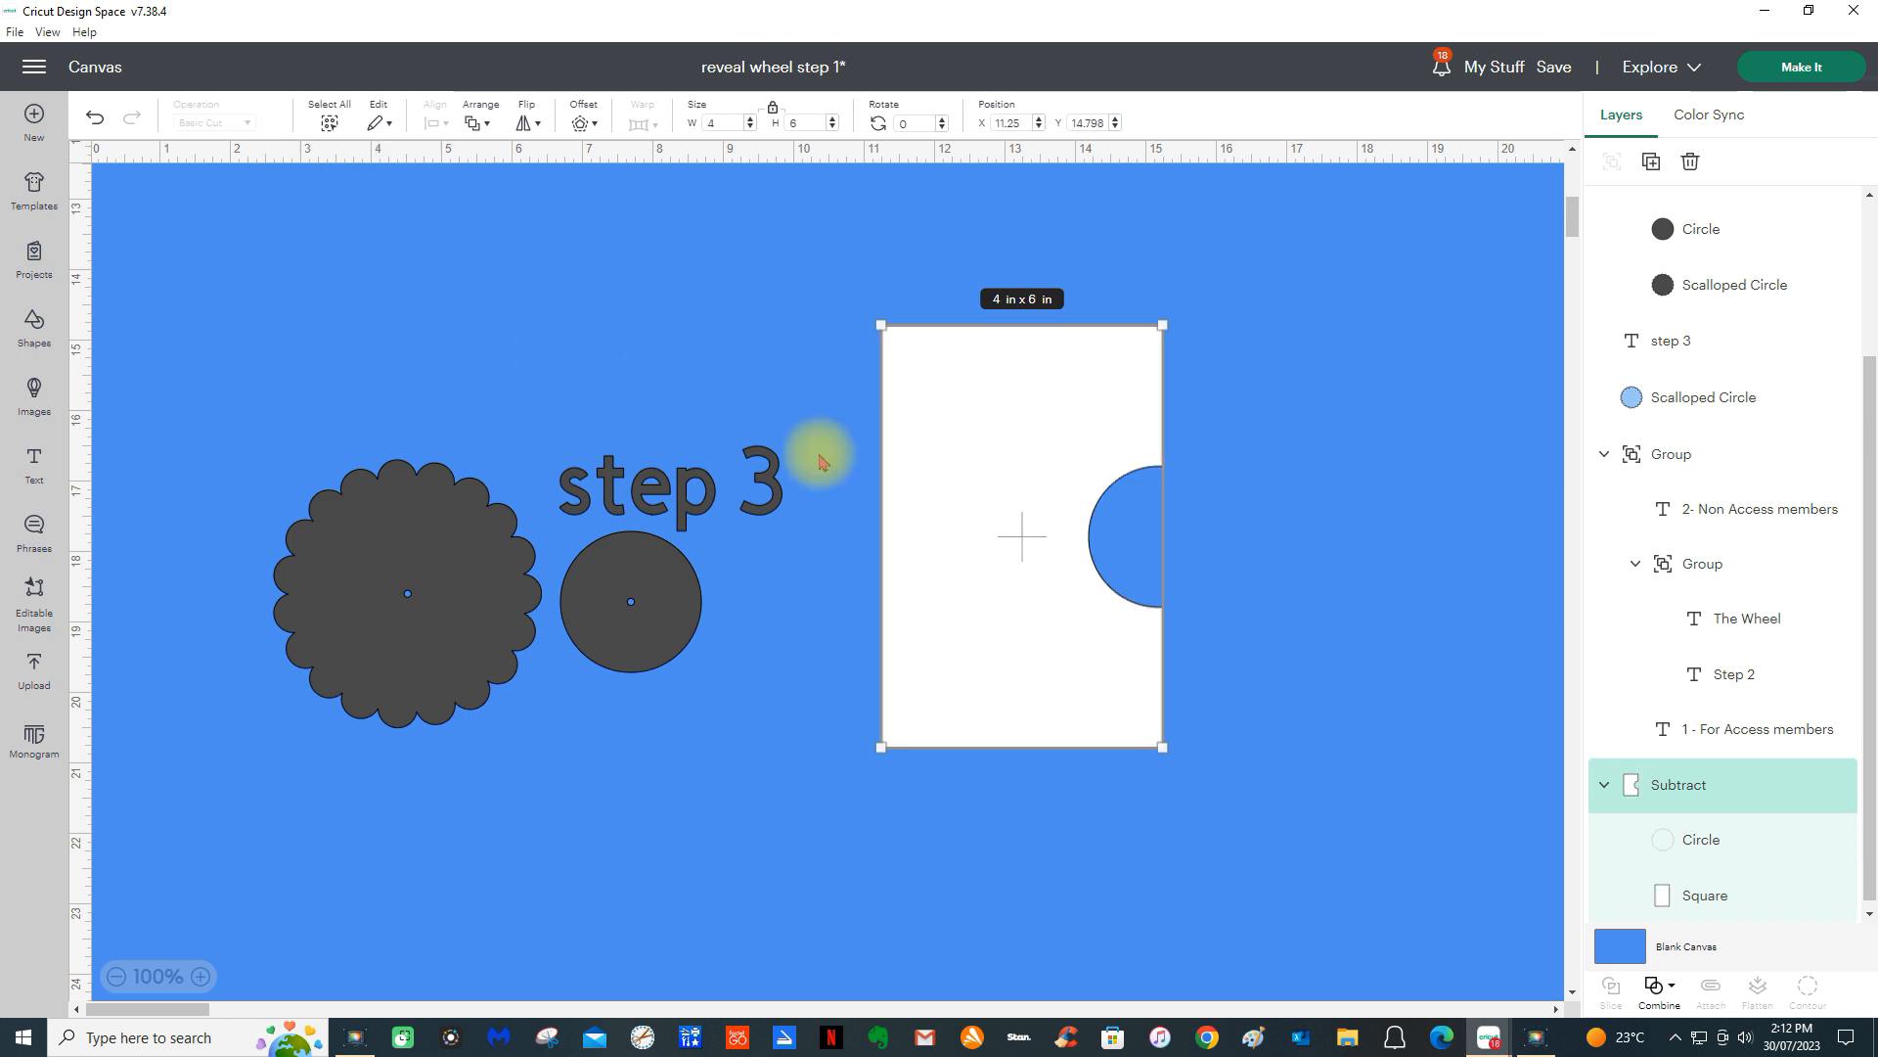
{"action": "left_click_drag", "start_coordinate": [931, 495], "coordinate": [891, 467]}
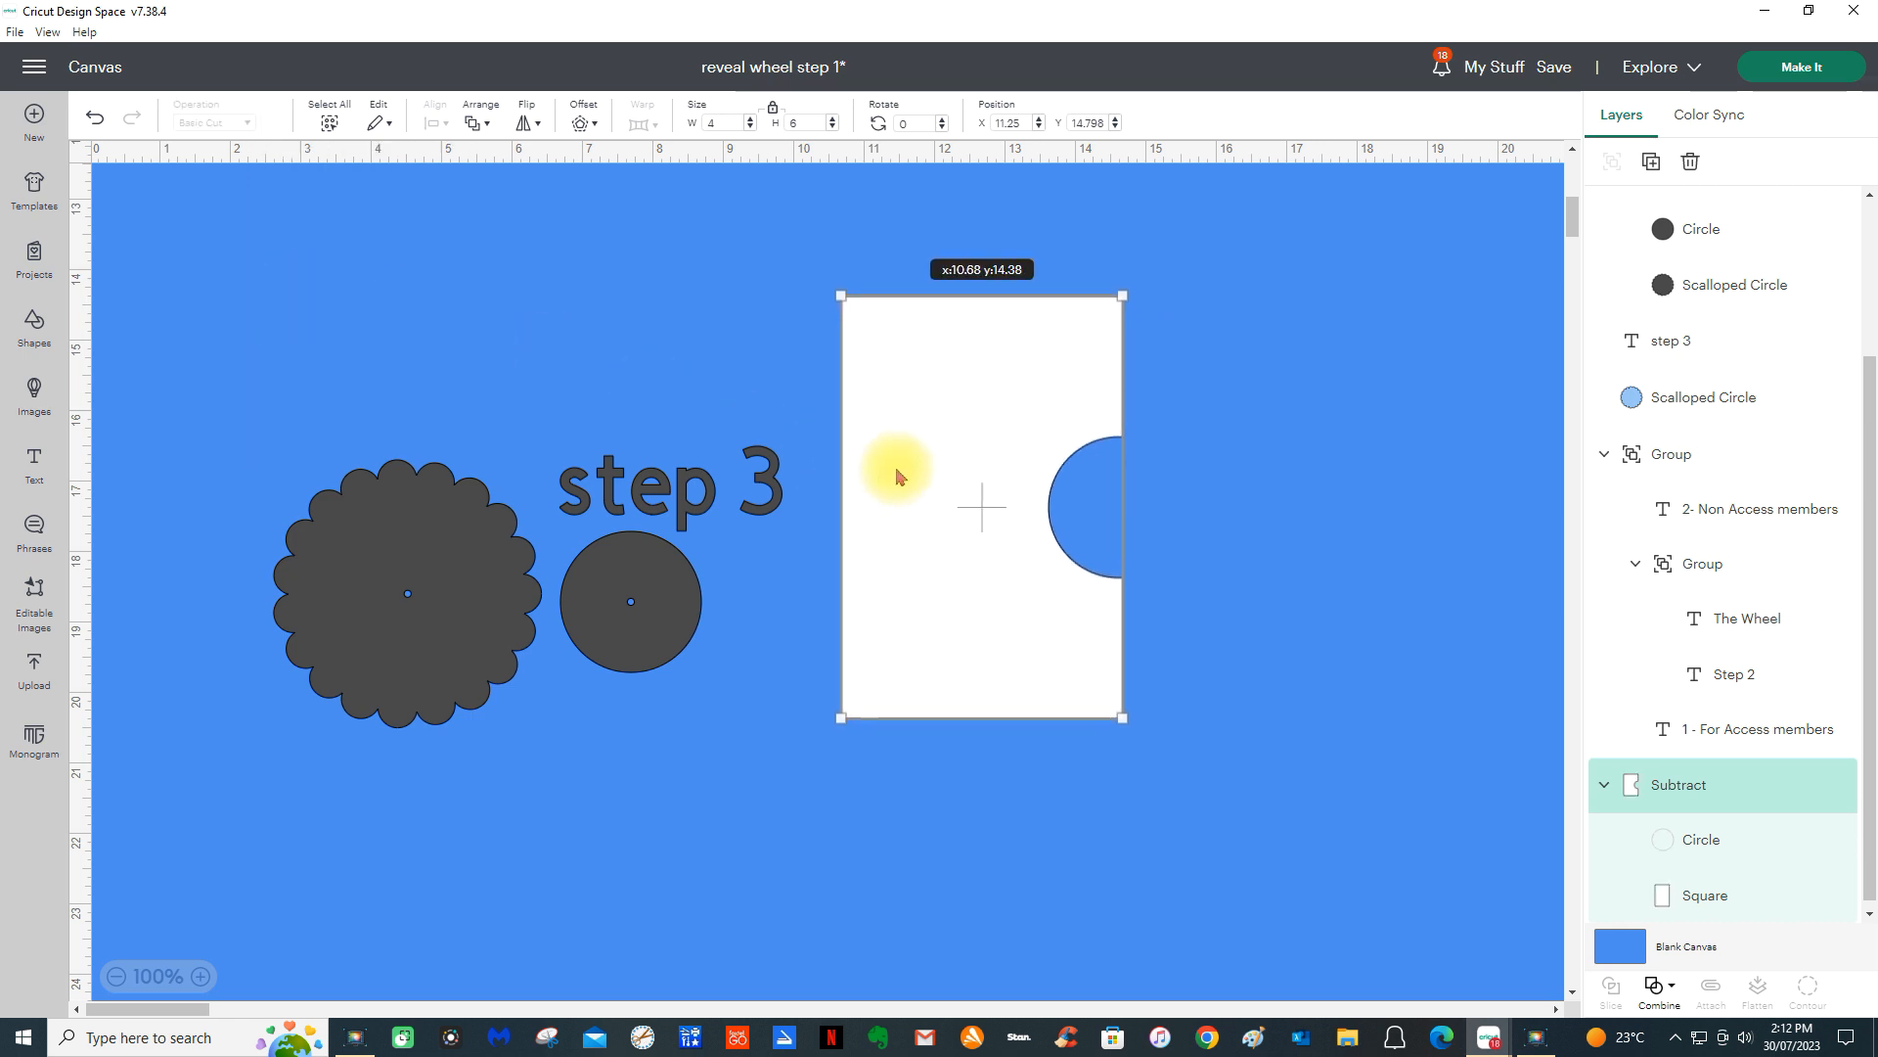
- Color both the scalloped circle and the 2 in circle light pink
{"action": "left_click", "coordinate": [411, 602]}
{"action": "left_click", "coordinate": [270, 121]}
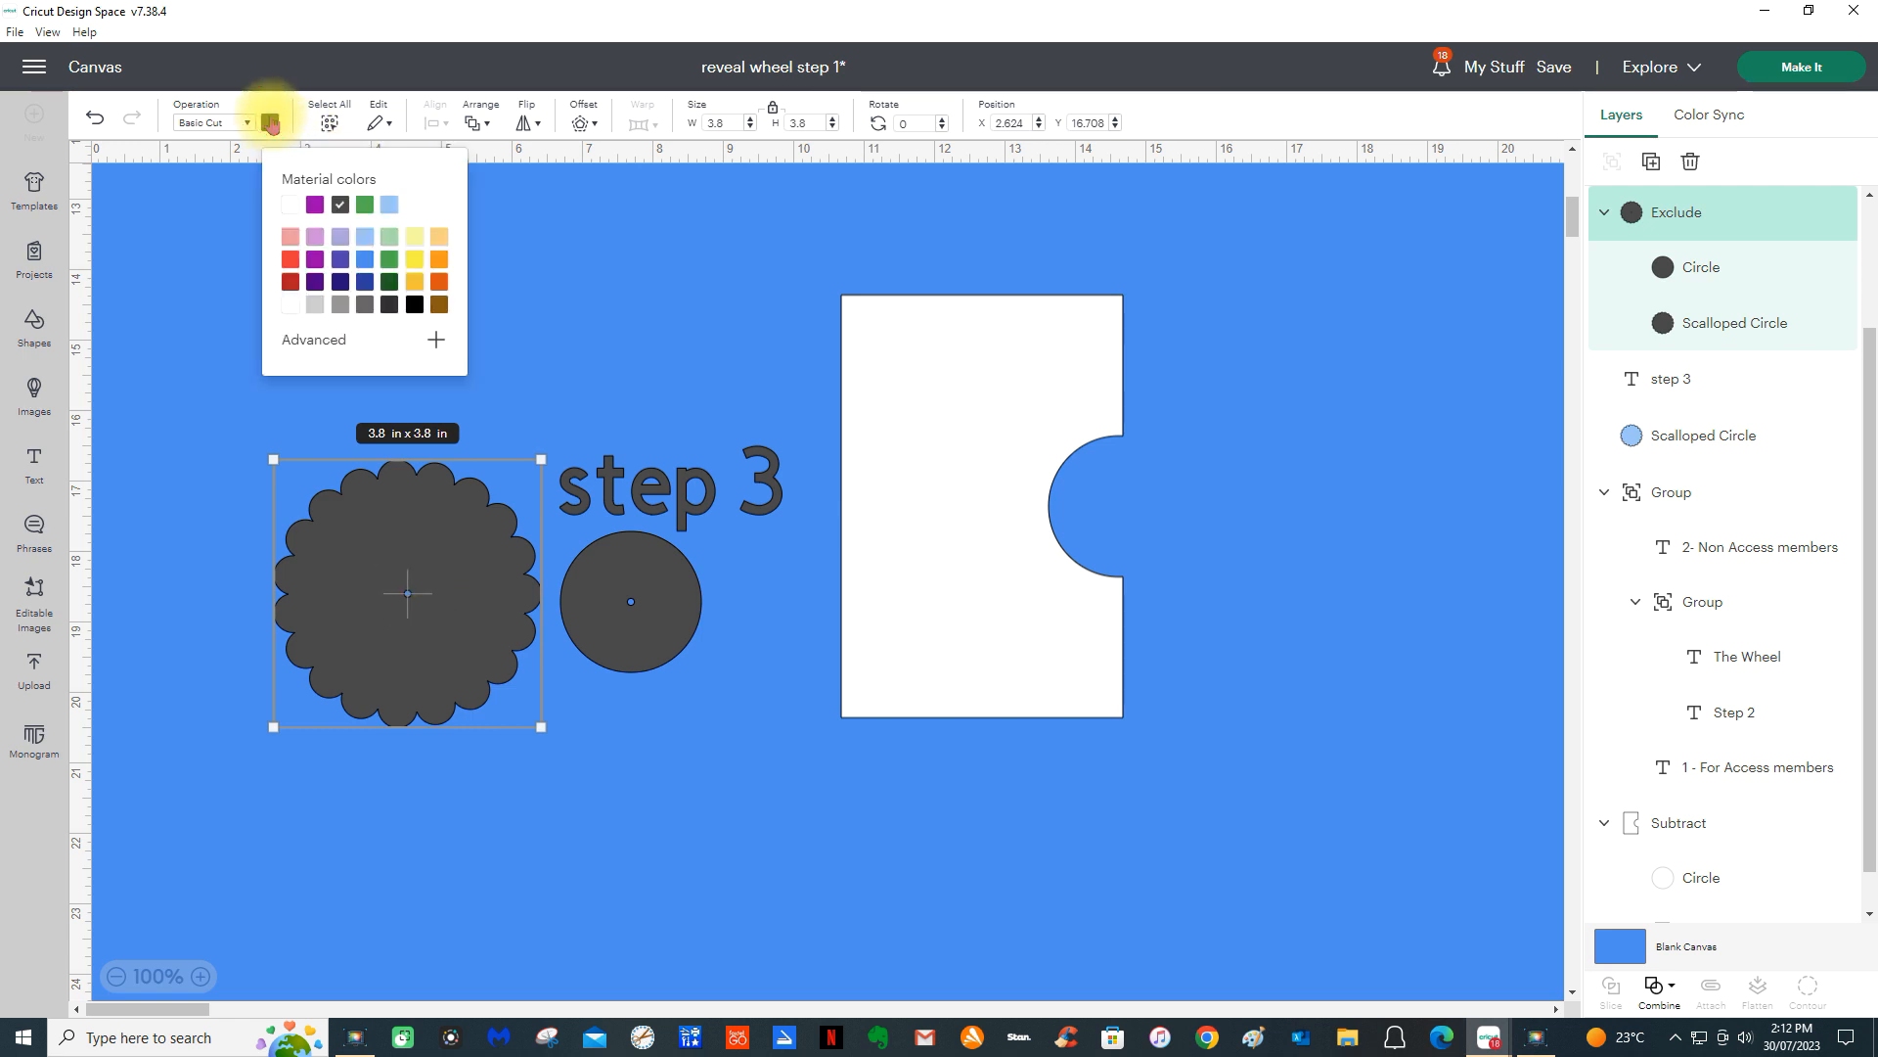
{"action": "left_click", "coordinate": [270, 125]}
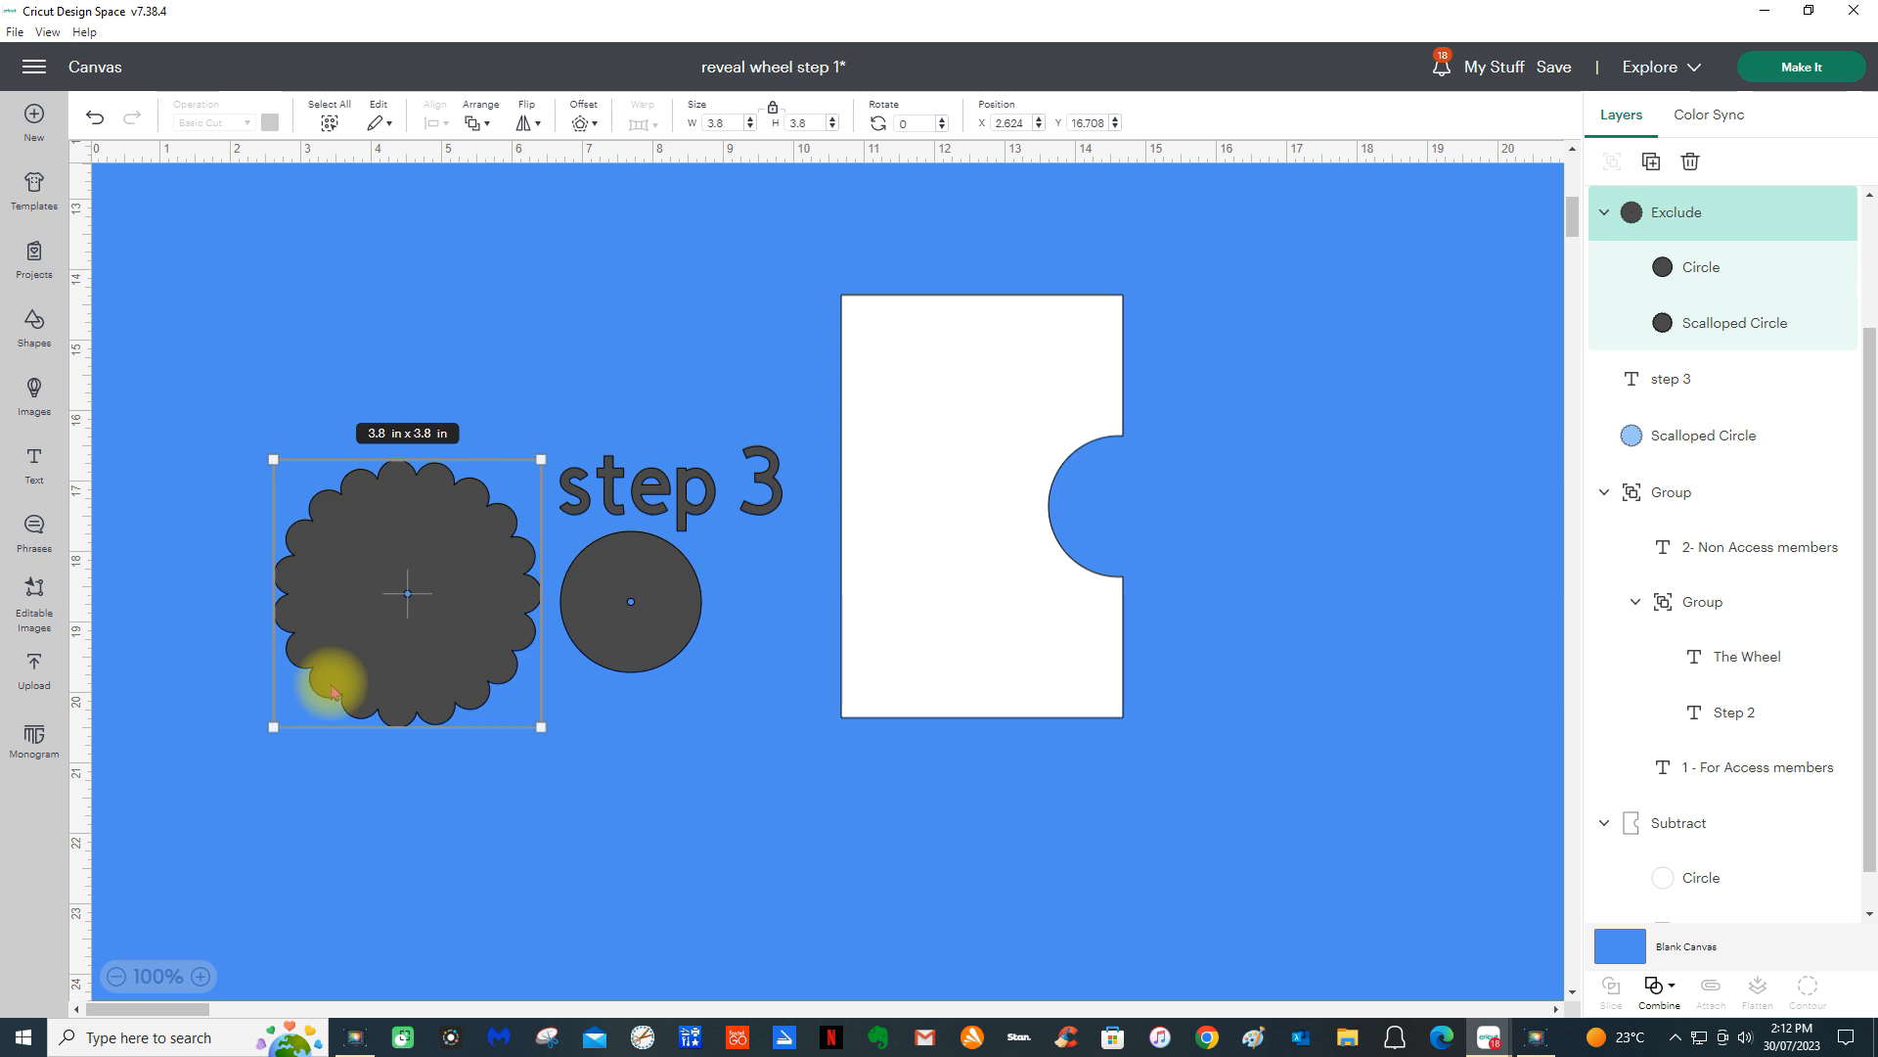
{"action": "left_click", "coordinate": [649, 634], "text": "shift"}
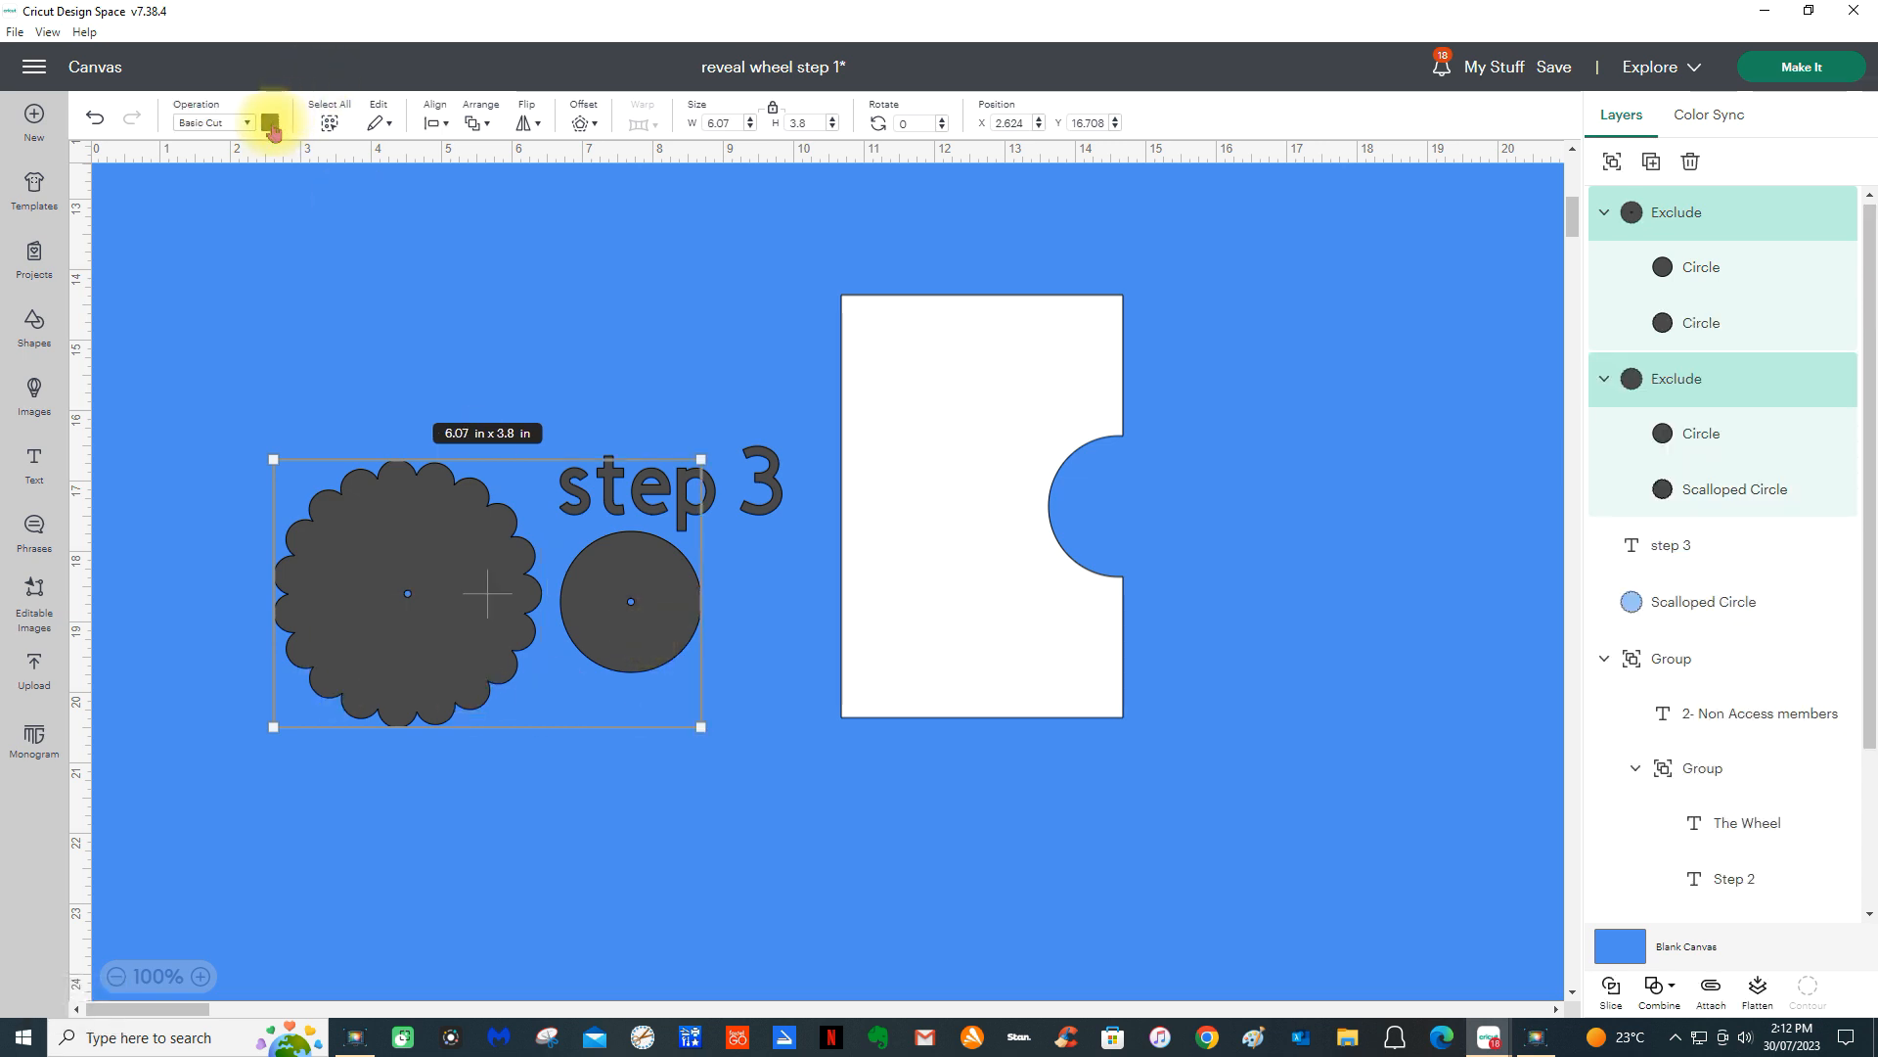
{"action": "left_click", "coordinate": [270, 122]}
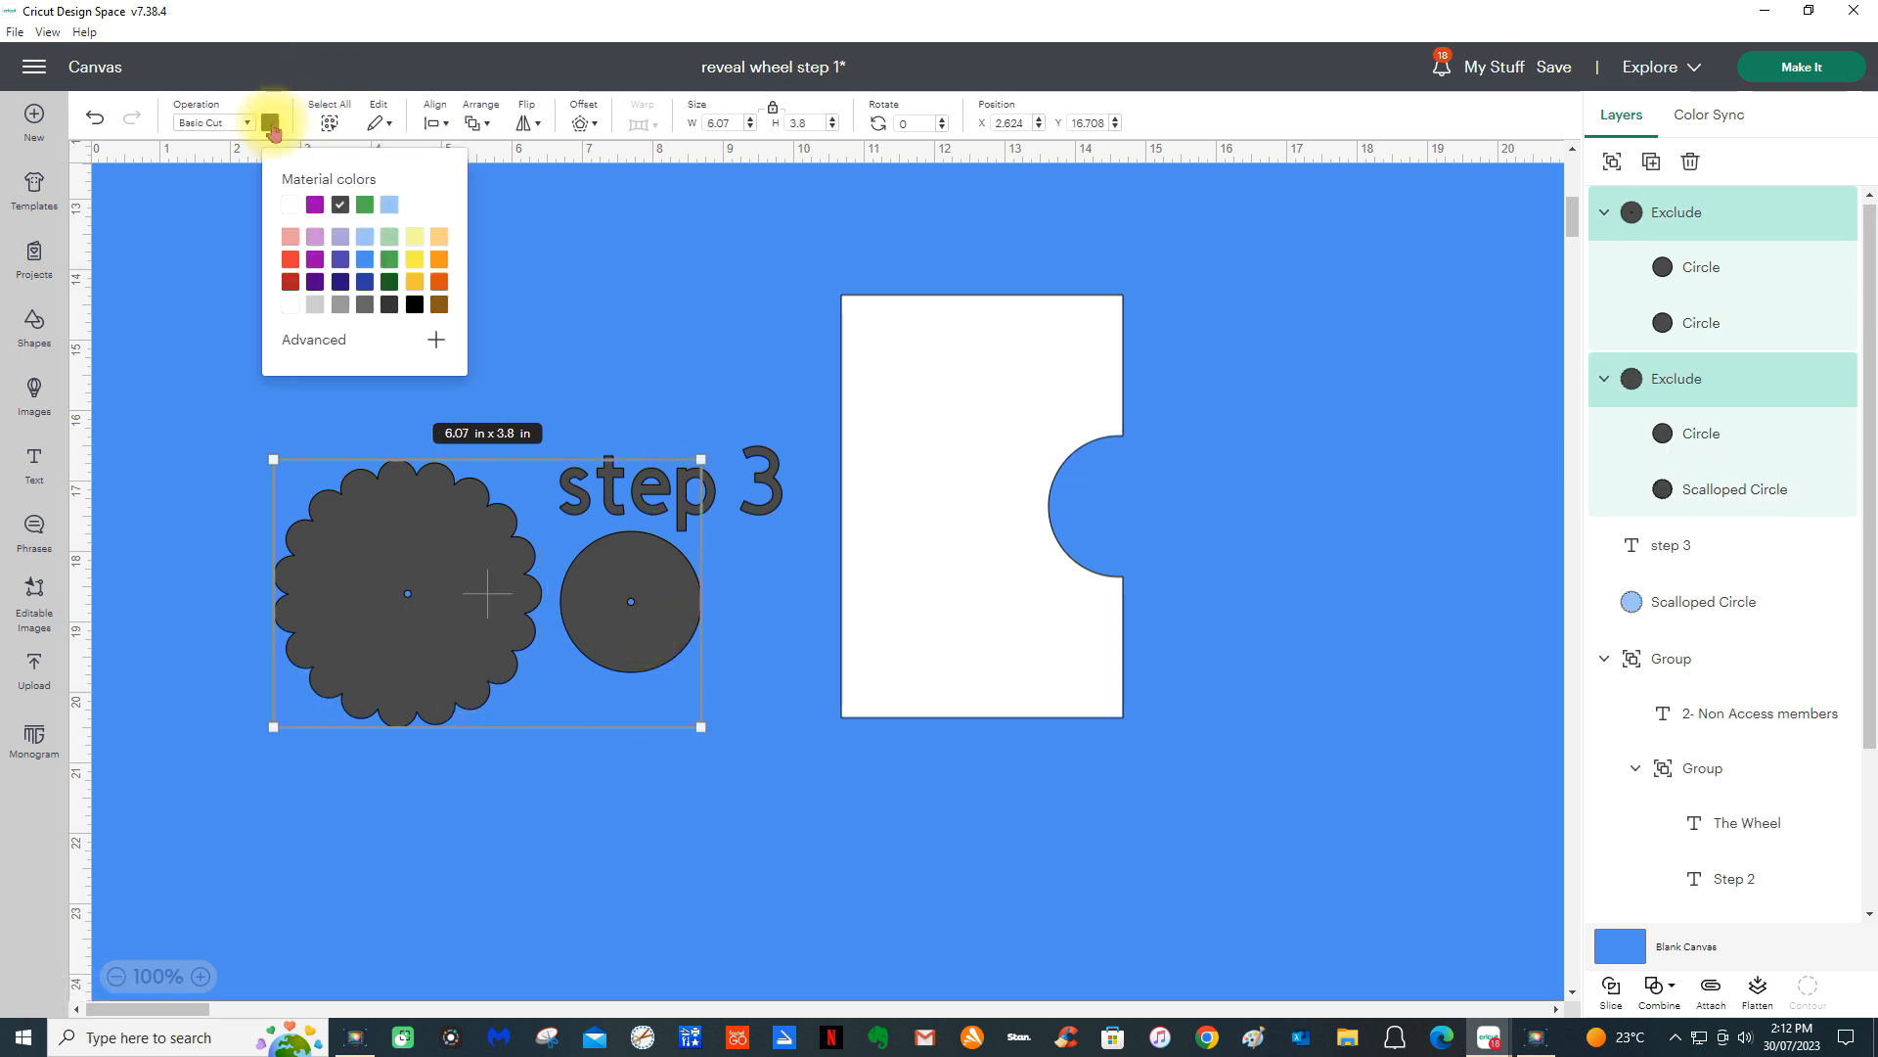
{"action": "left_click", "coordinate": [290, 238]}
- Move the scalloped circle onto the white notched rectangle and place the 2 in circle beside it, clear of the rectangle
{"action": "left_click_drag", "start_coordinate": [375, 604], "coordinate": [965, 512]}
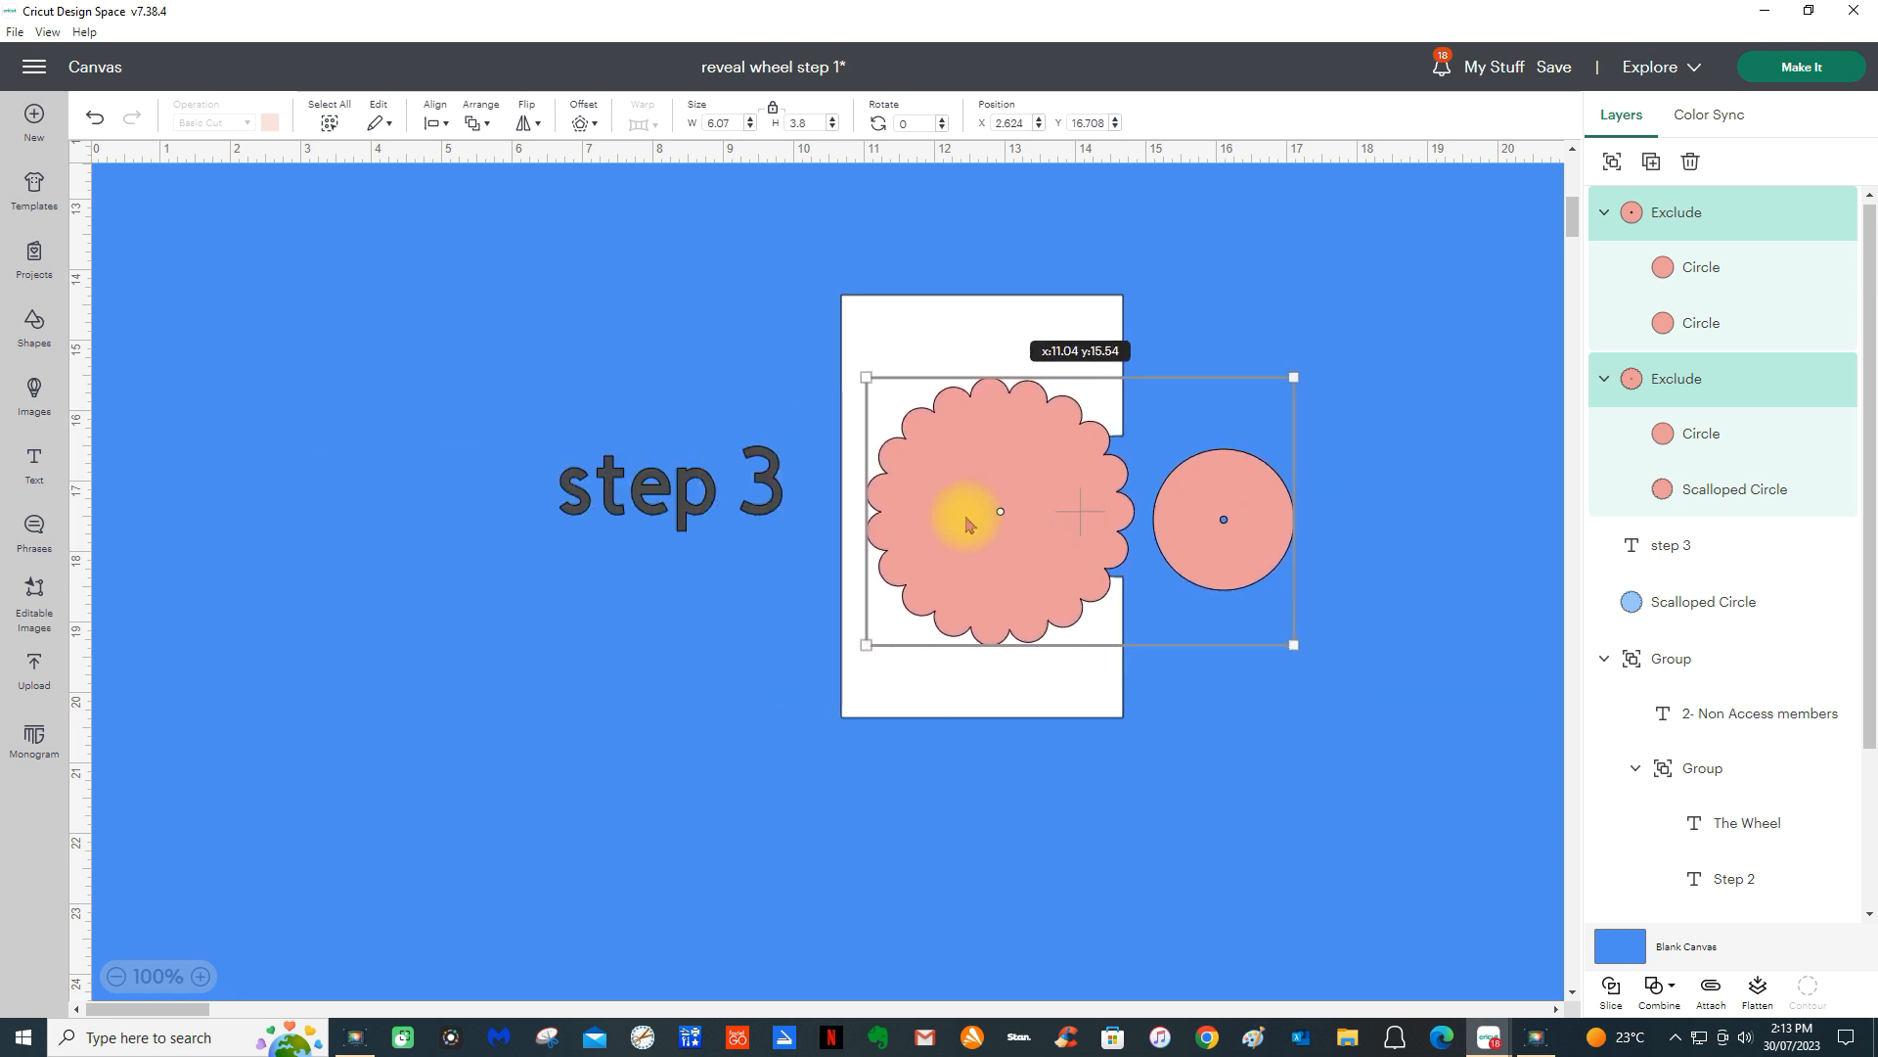
{"action": "left_click", "coordinate": [1265, 517]}
{"action": "left_click_drag", "start_coordinate": [1263, 519], "coordinate": [1373, 432]}
- Align the scalloped circle and the notched rectangle along their right edges
{"action": "mouse_move", "coordinate": [822, 235]}
{"action": "left_mouse_down"}
{"action": "mouse_move", "coordinate": [1018, 365]}
{"action": "mouse_move", "coordinate": [1089, 480]}
{"action": "left_mouse_up"}
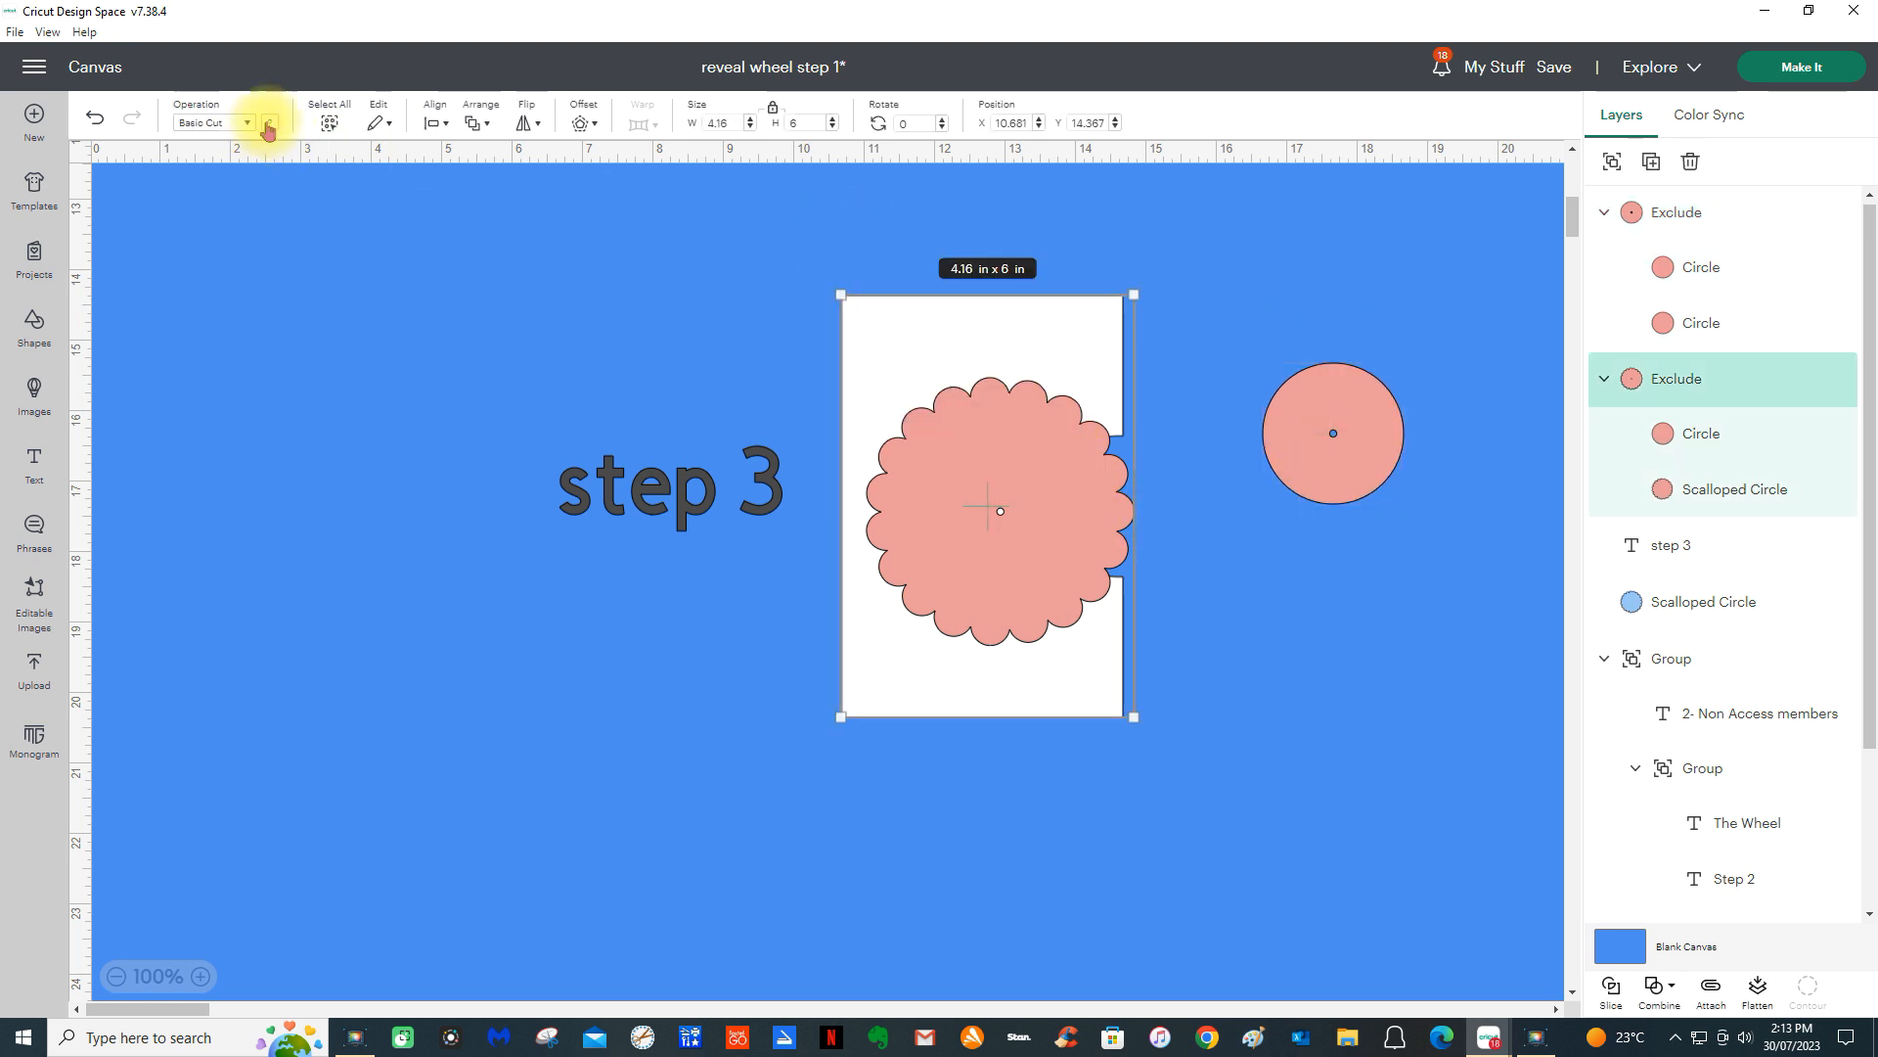
{"action": "left_click", "coordinate": [436, 116]}
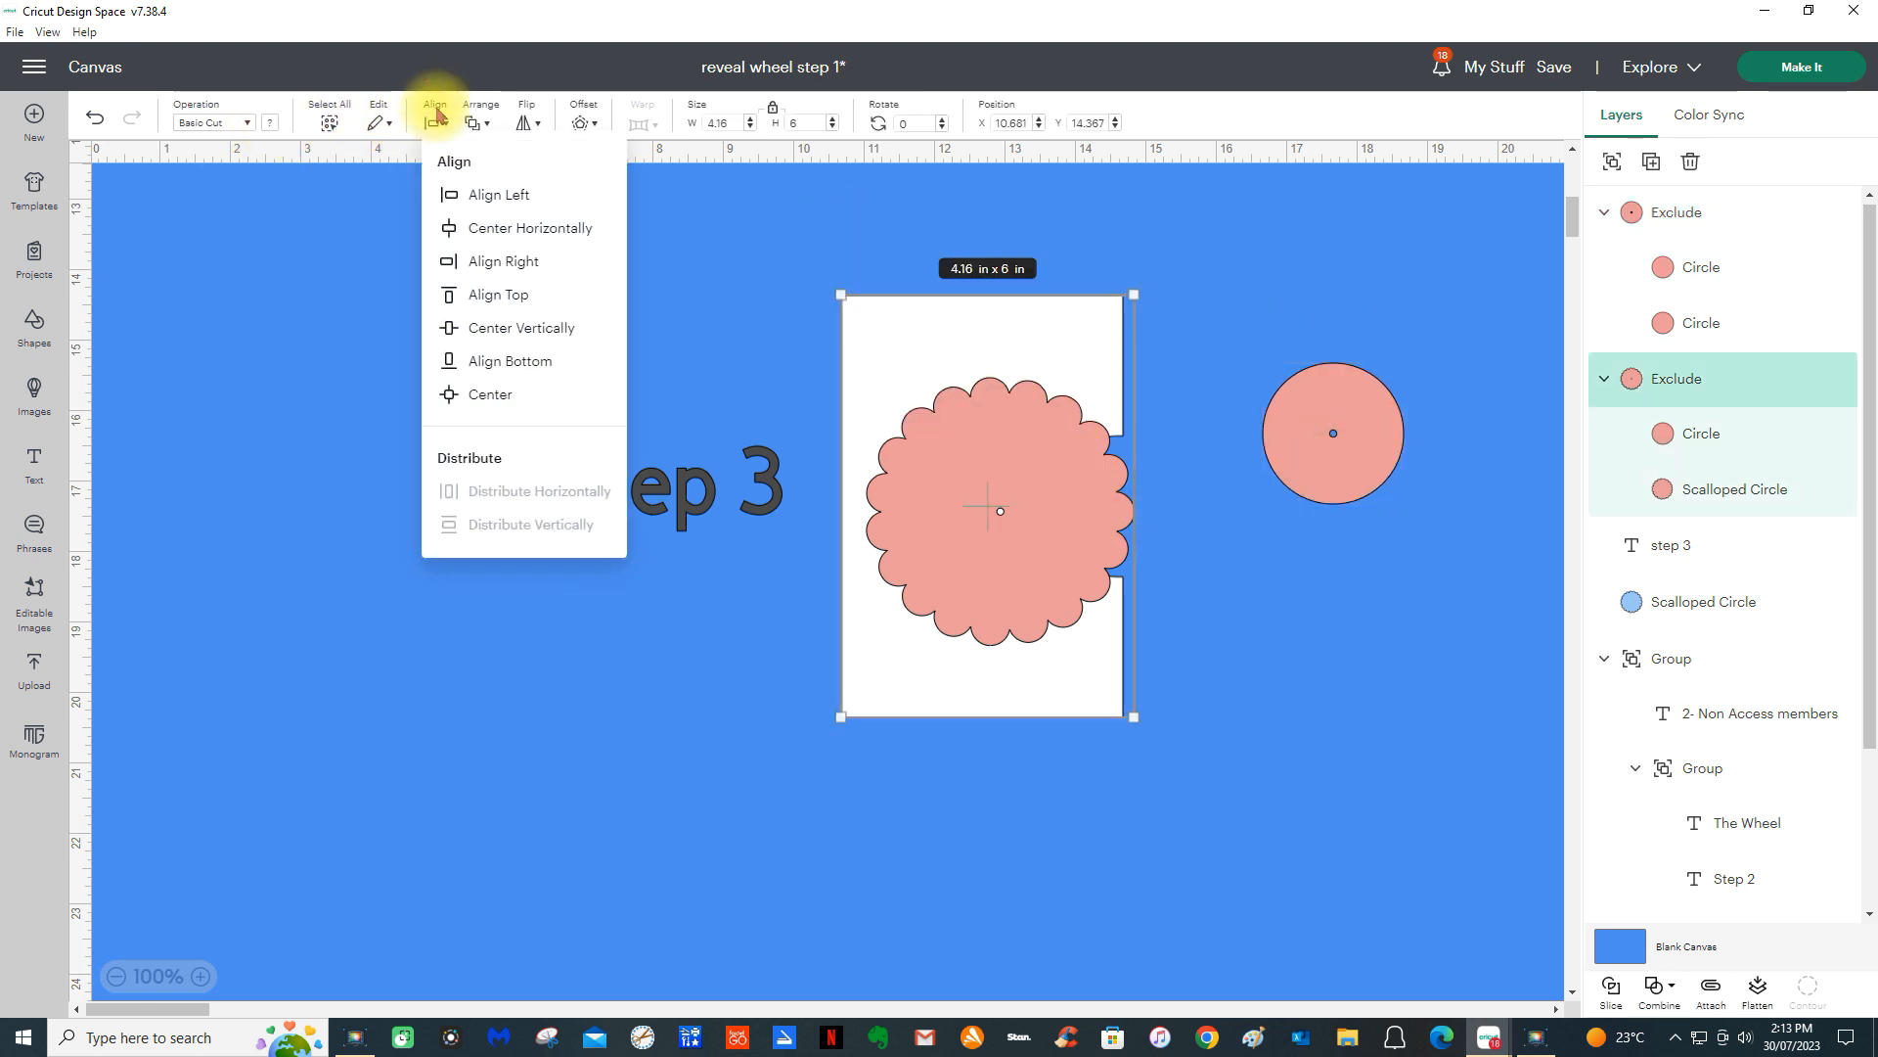
{"action": "left_click", "coordinate": [492, 262]}
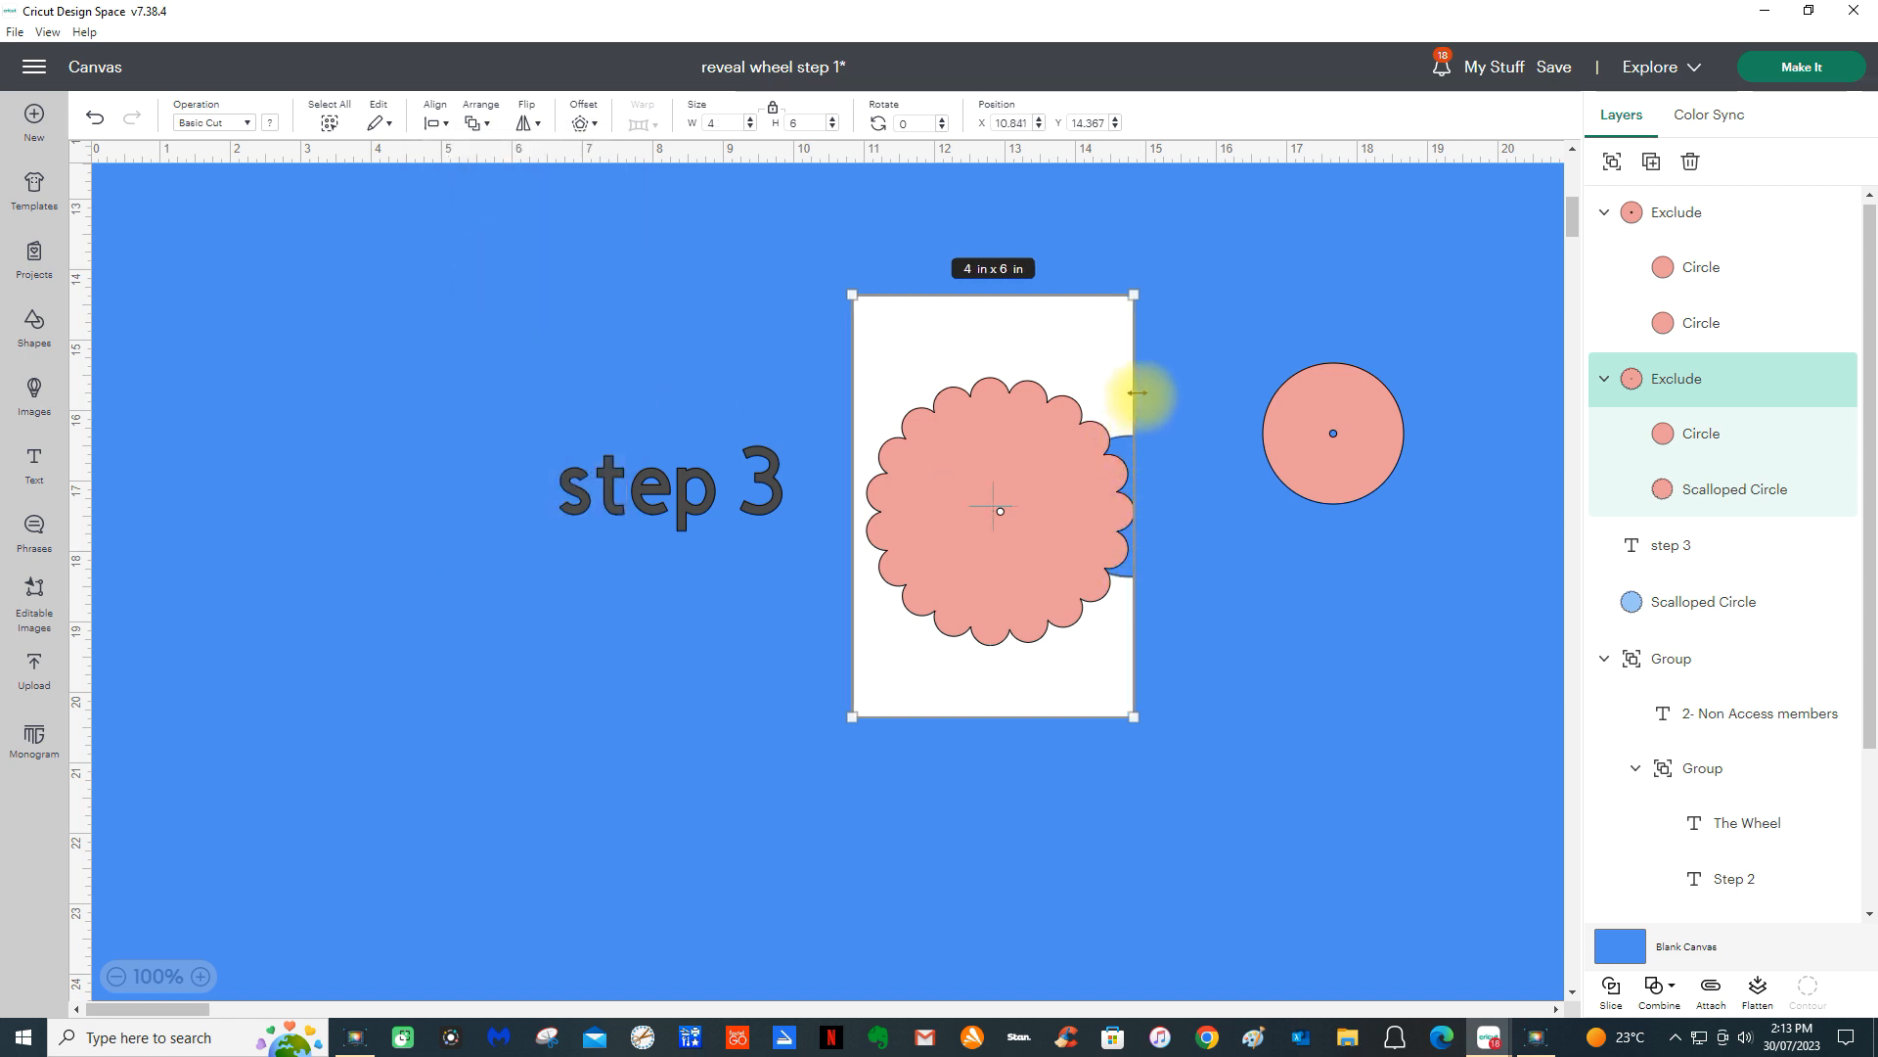
{"action": "left_click", "coordinate": [1199, 566]}
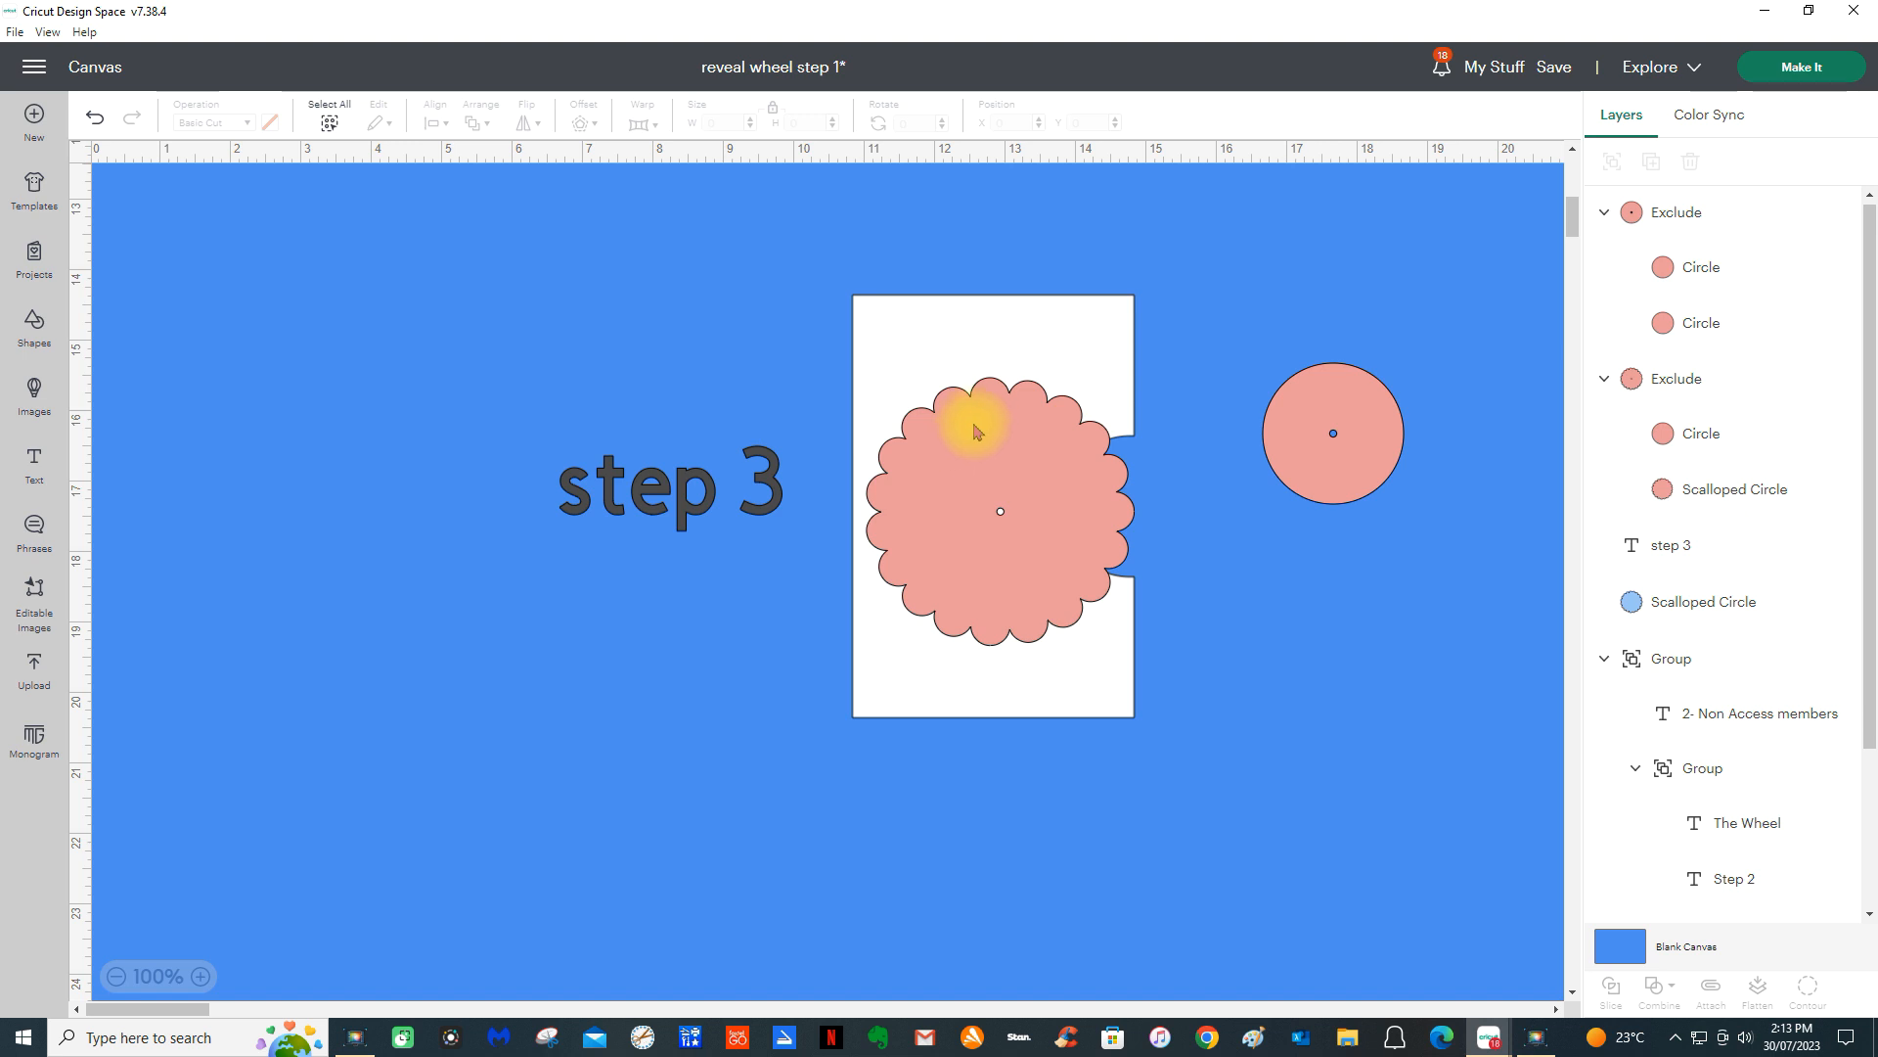
- Center the scalloped circle and the notched rectangle vertically on each other
{"action": "left_click_drag", "start_coordinate": [948, 771], "coordinate": [1090, 262]}
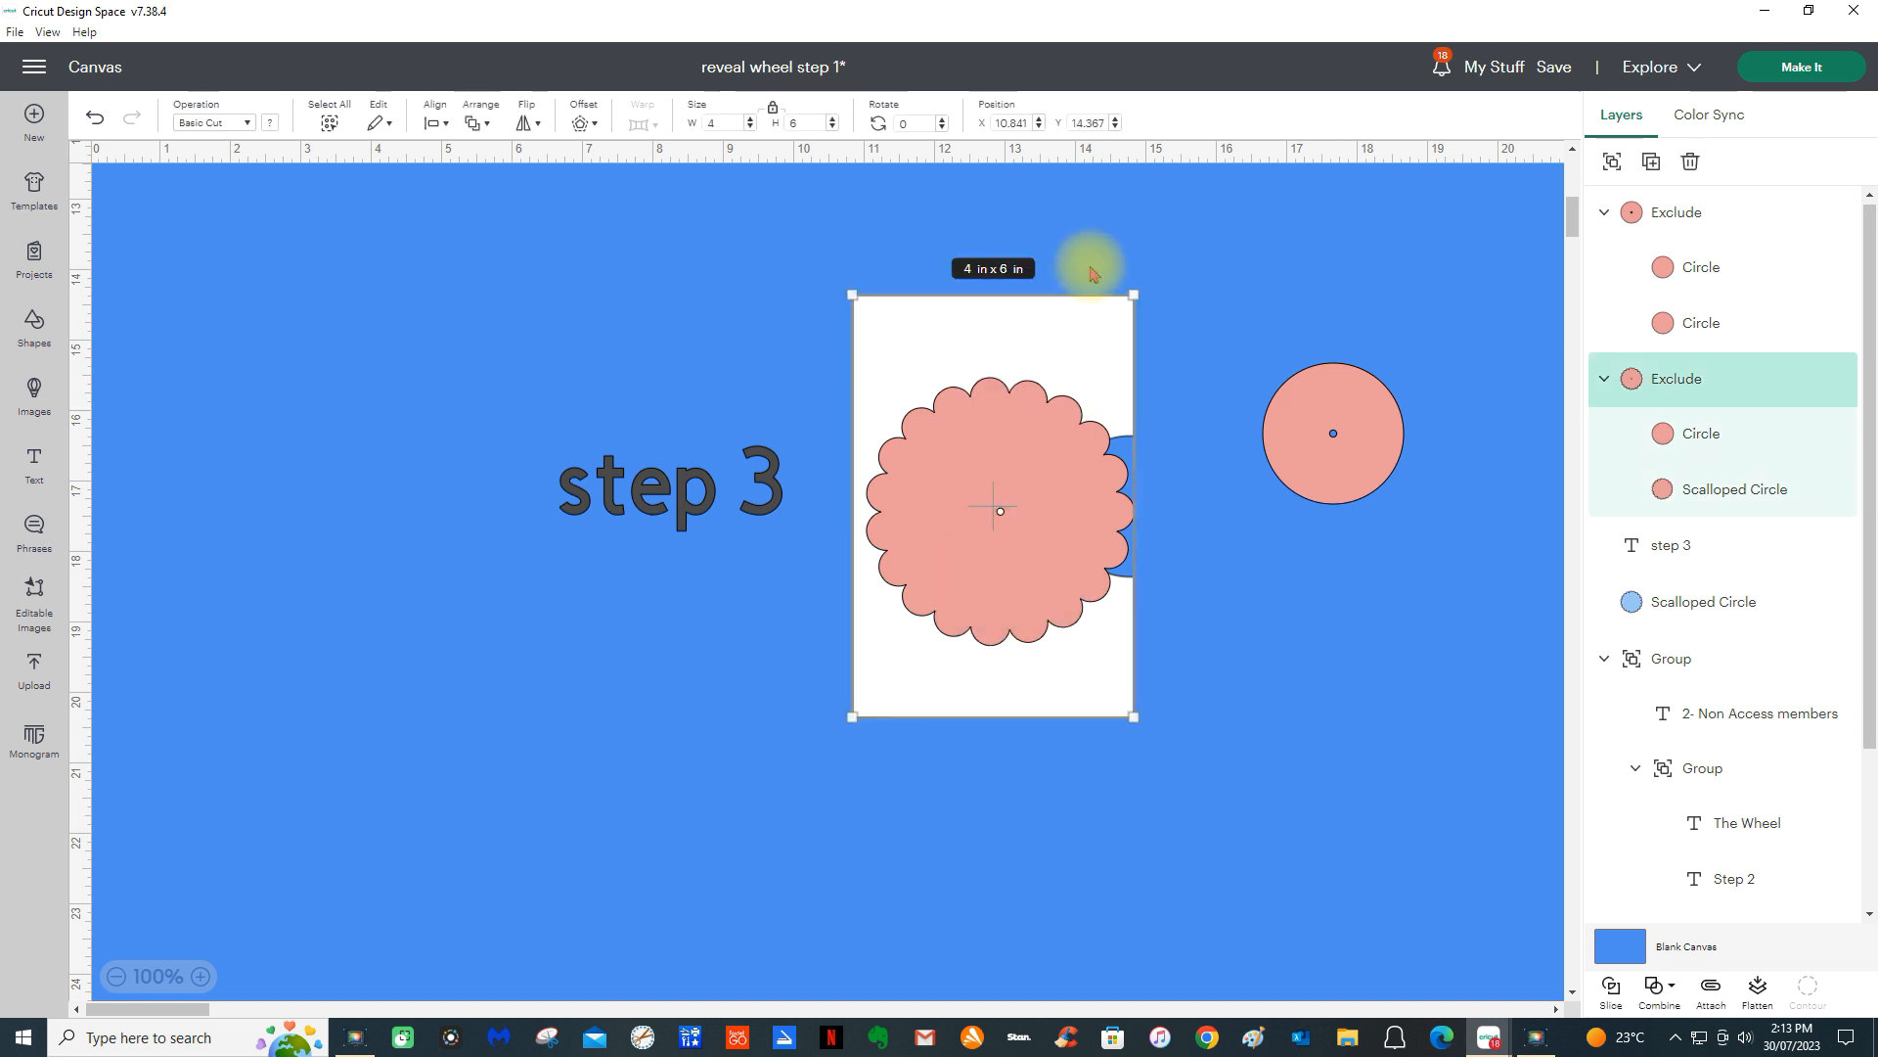
{"action": "left_click", "coordinate": [430, 118]}
{"action": "left_click", "coordinate": [488, 328]}
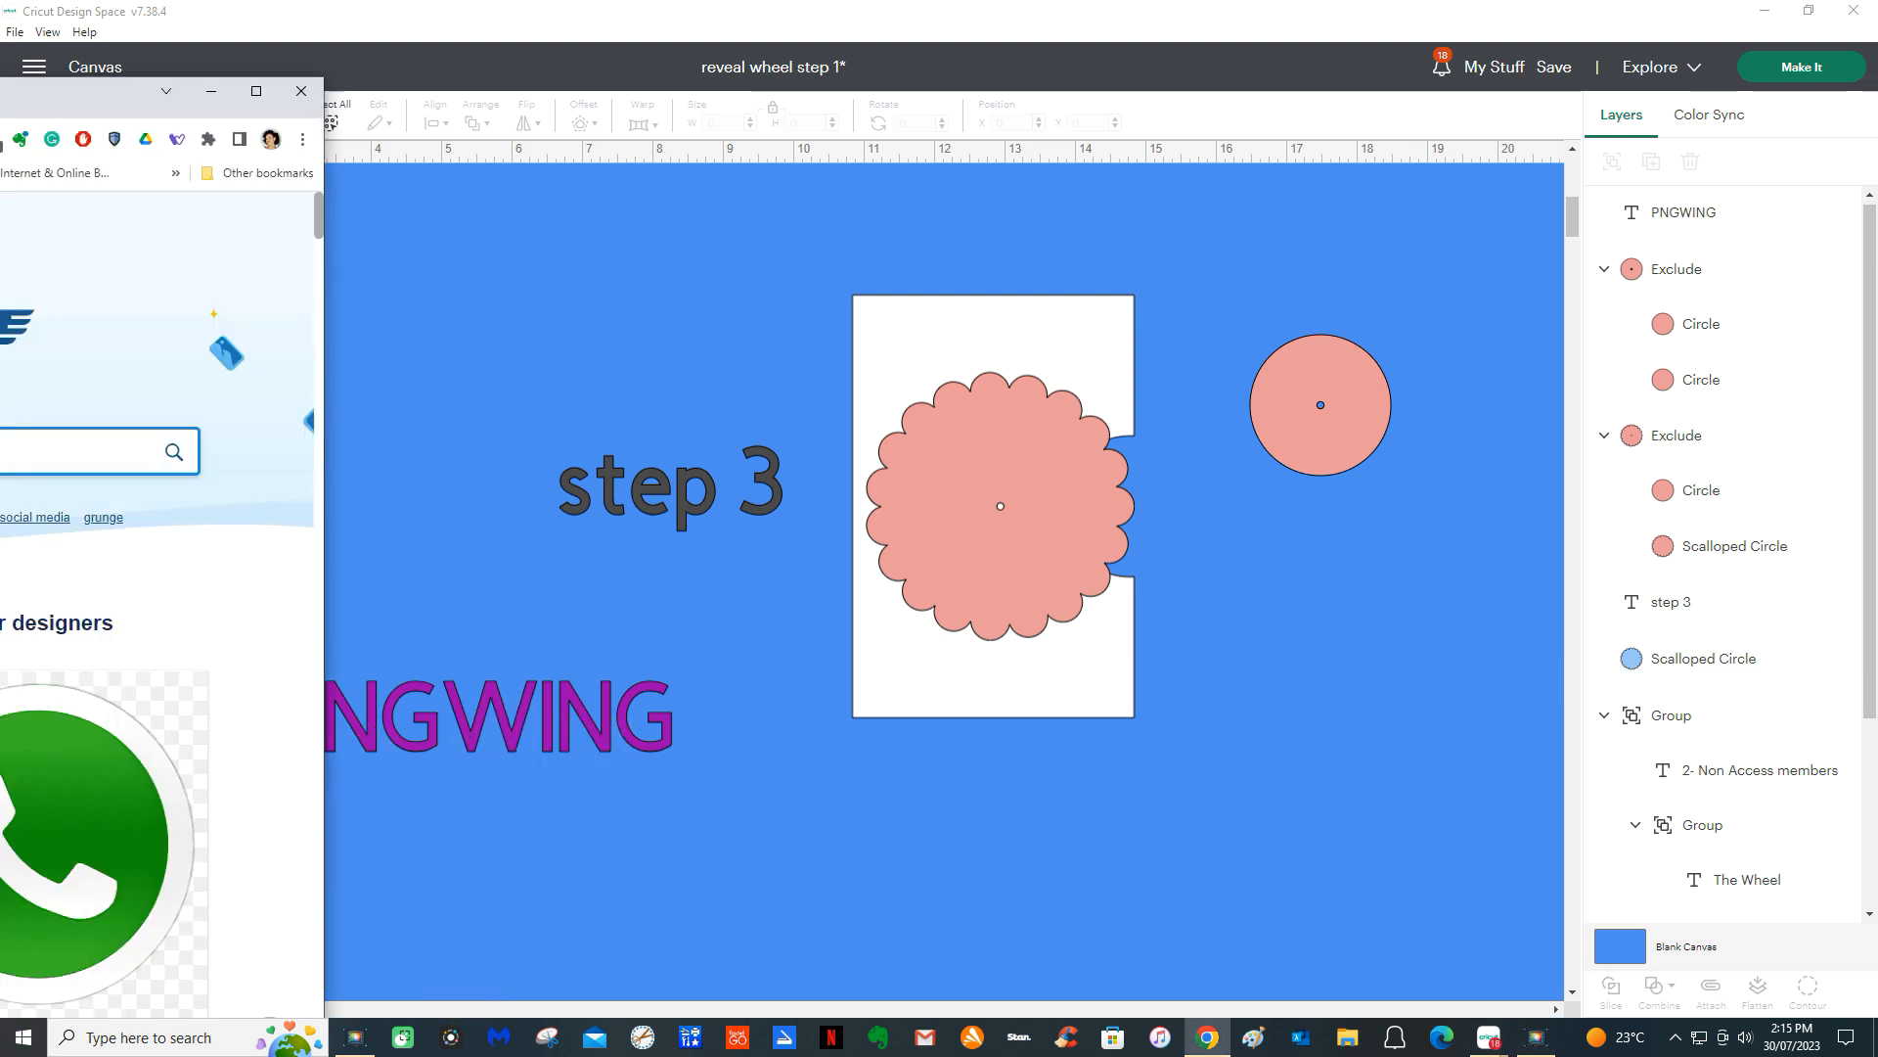
- Switch to the browser window, maximize it and search PNGWing for "SCALLOPED CIRCLE"
{"action": "left_click_drag", "start_coordinate": [0, 93], "coordinate": [787, 97]}
{"action": "left_click", "coordinate": [1223, 84]}
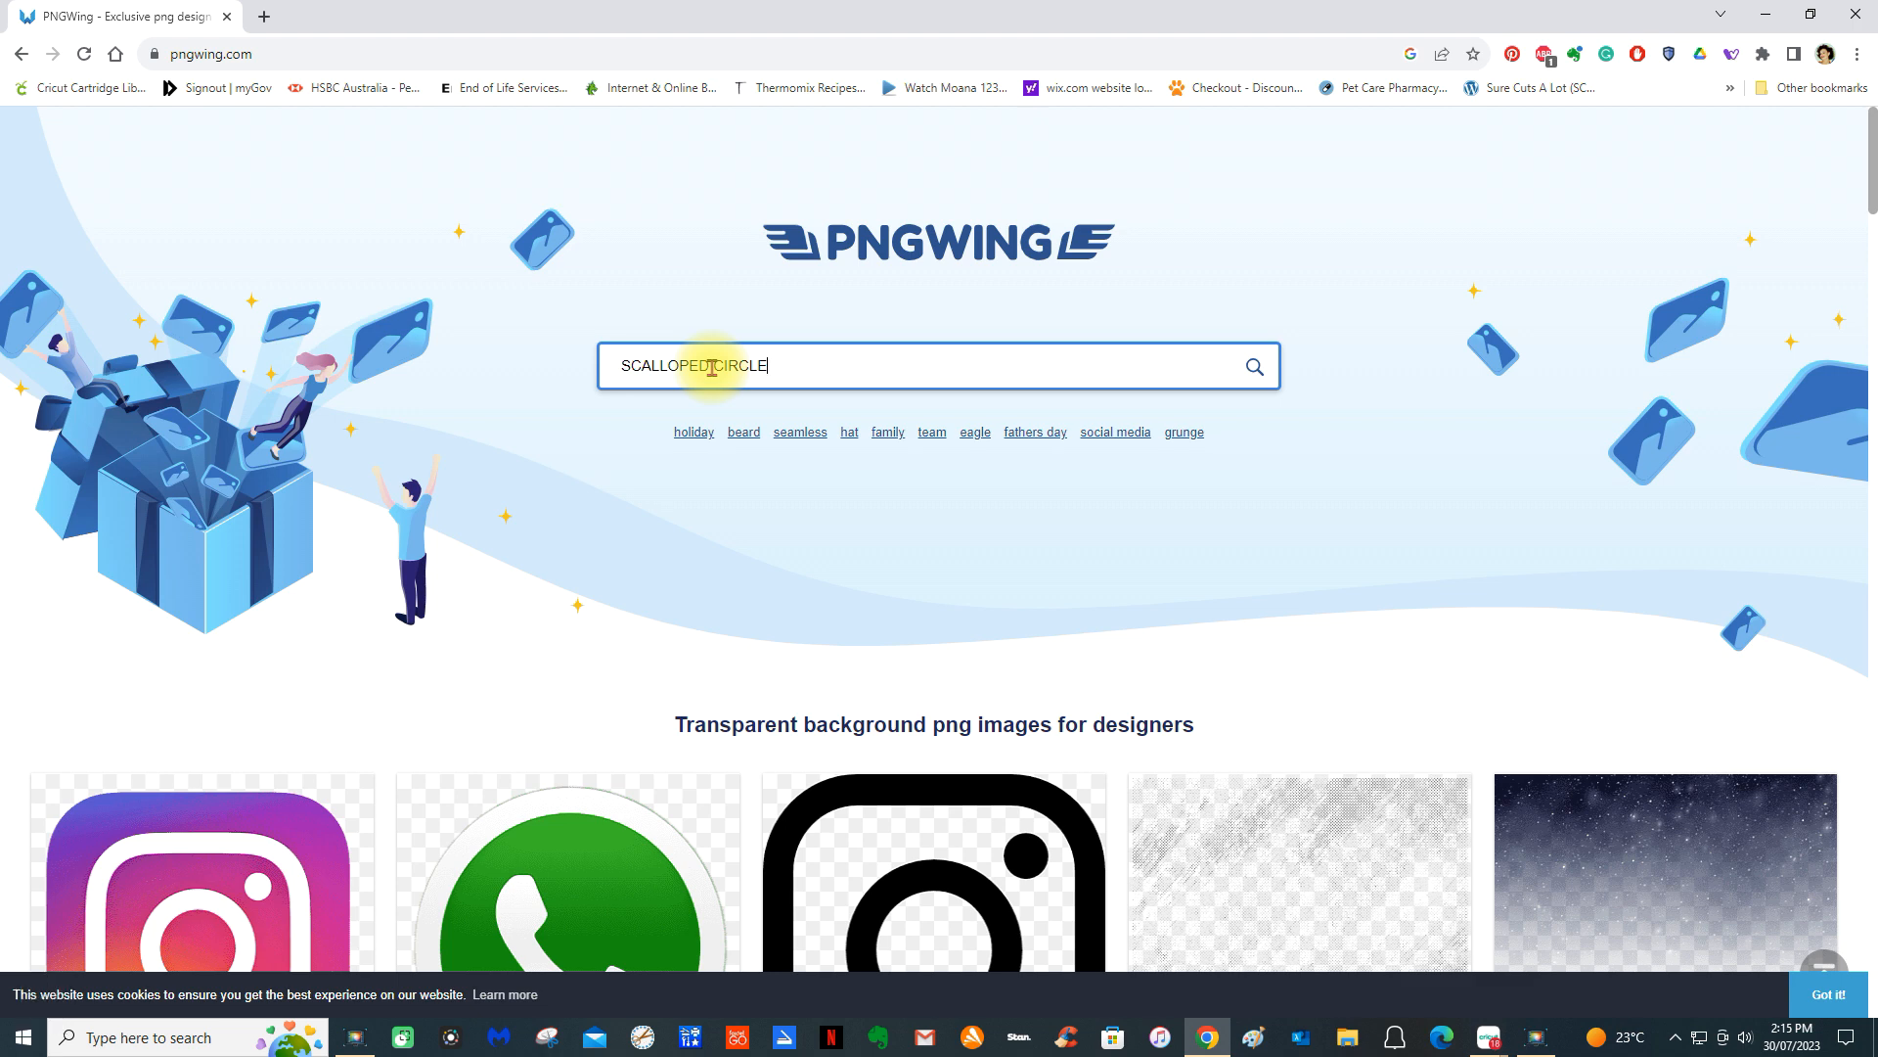
{"action": "key", "text": "Return"}
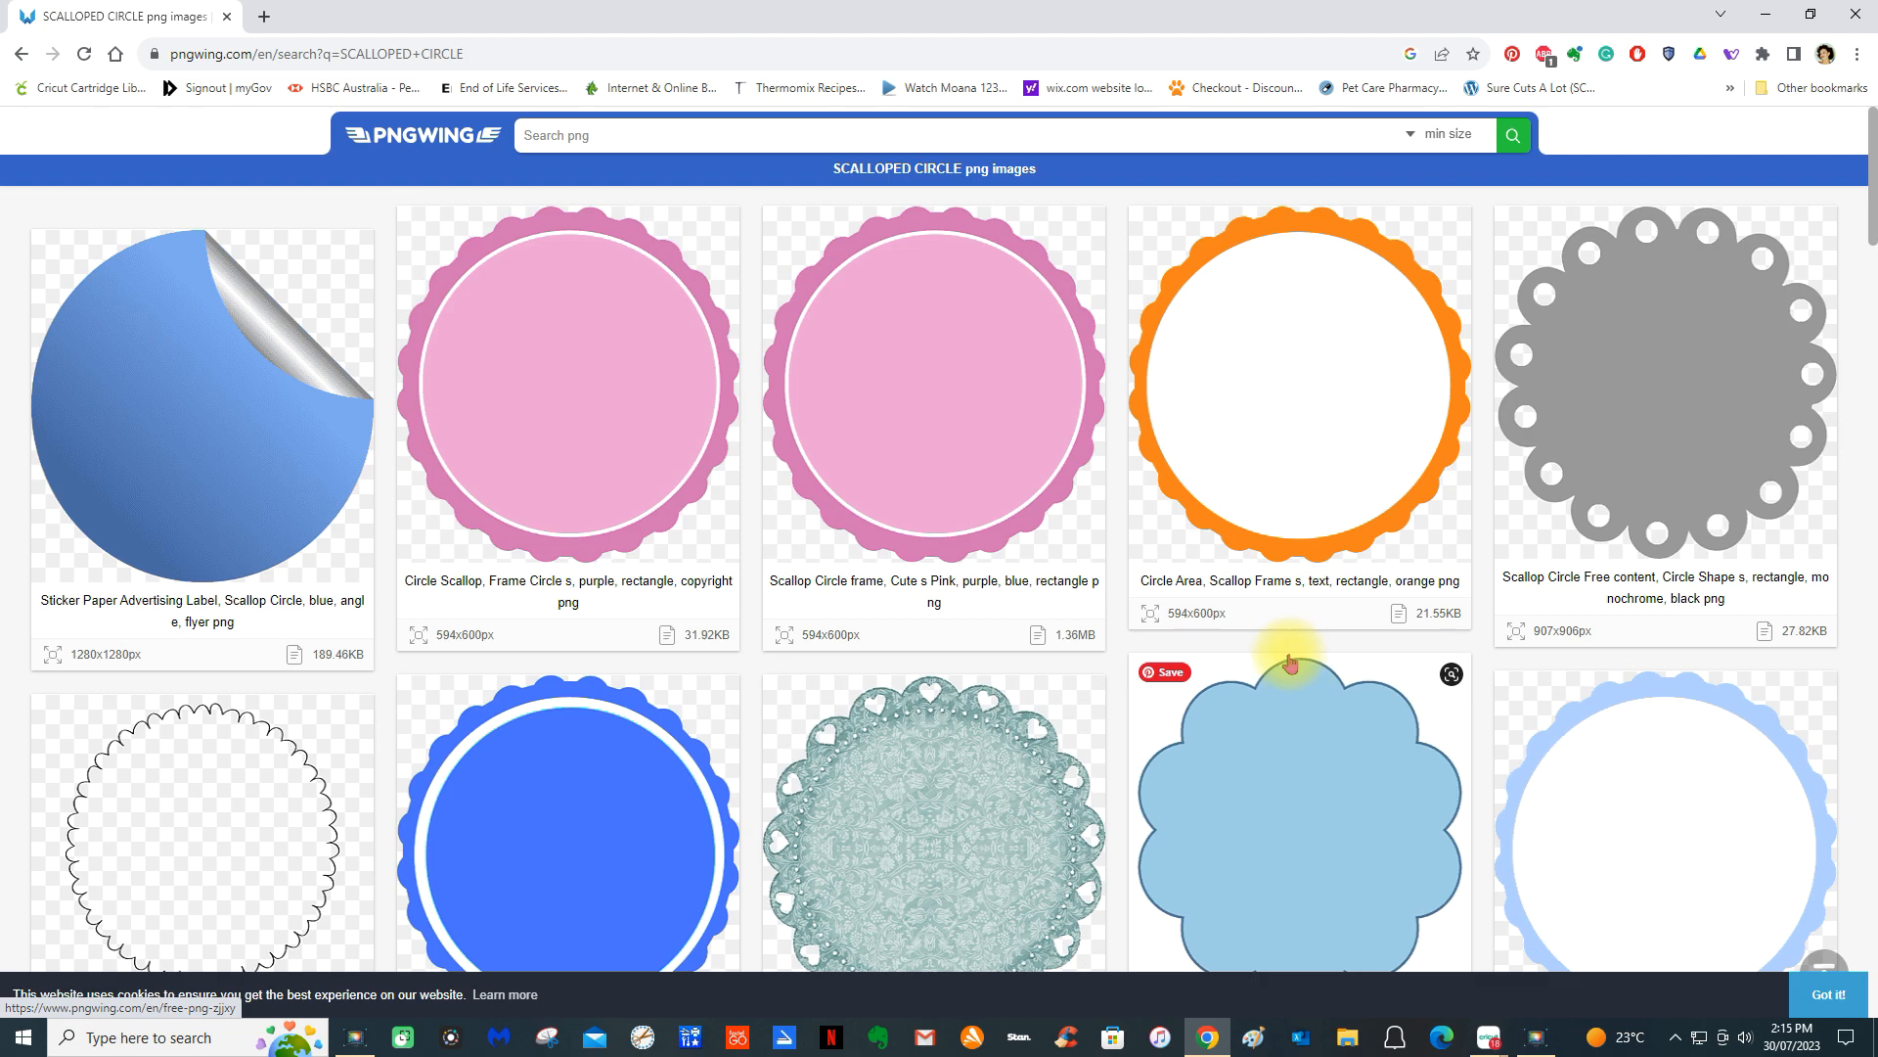
- Look through the scalloped circle results and open the solid black scalloped circle image in a new tab
{"action": "scroll", "coordinate": [1292, 696], "scroll_direction": "down", "scroll_amount": 5}
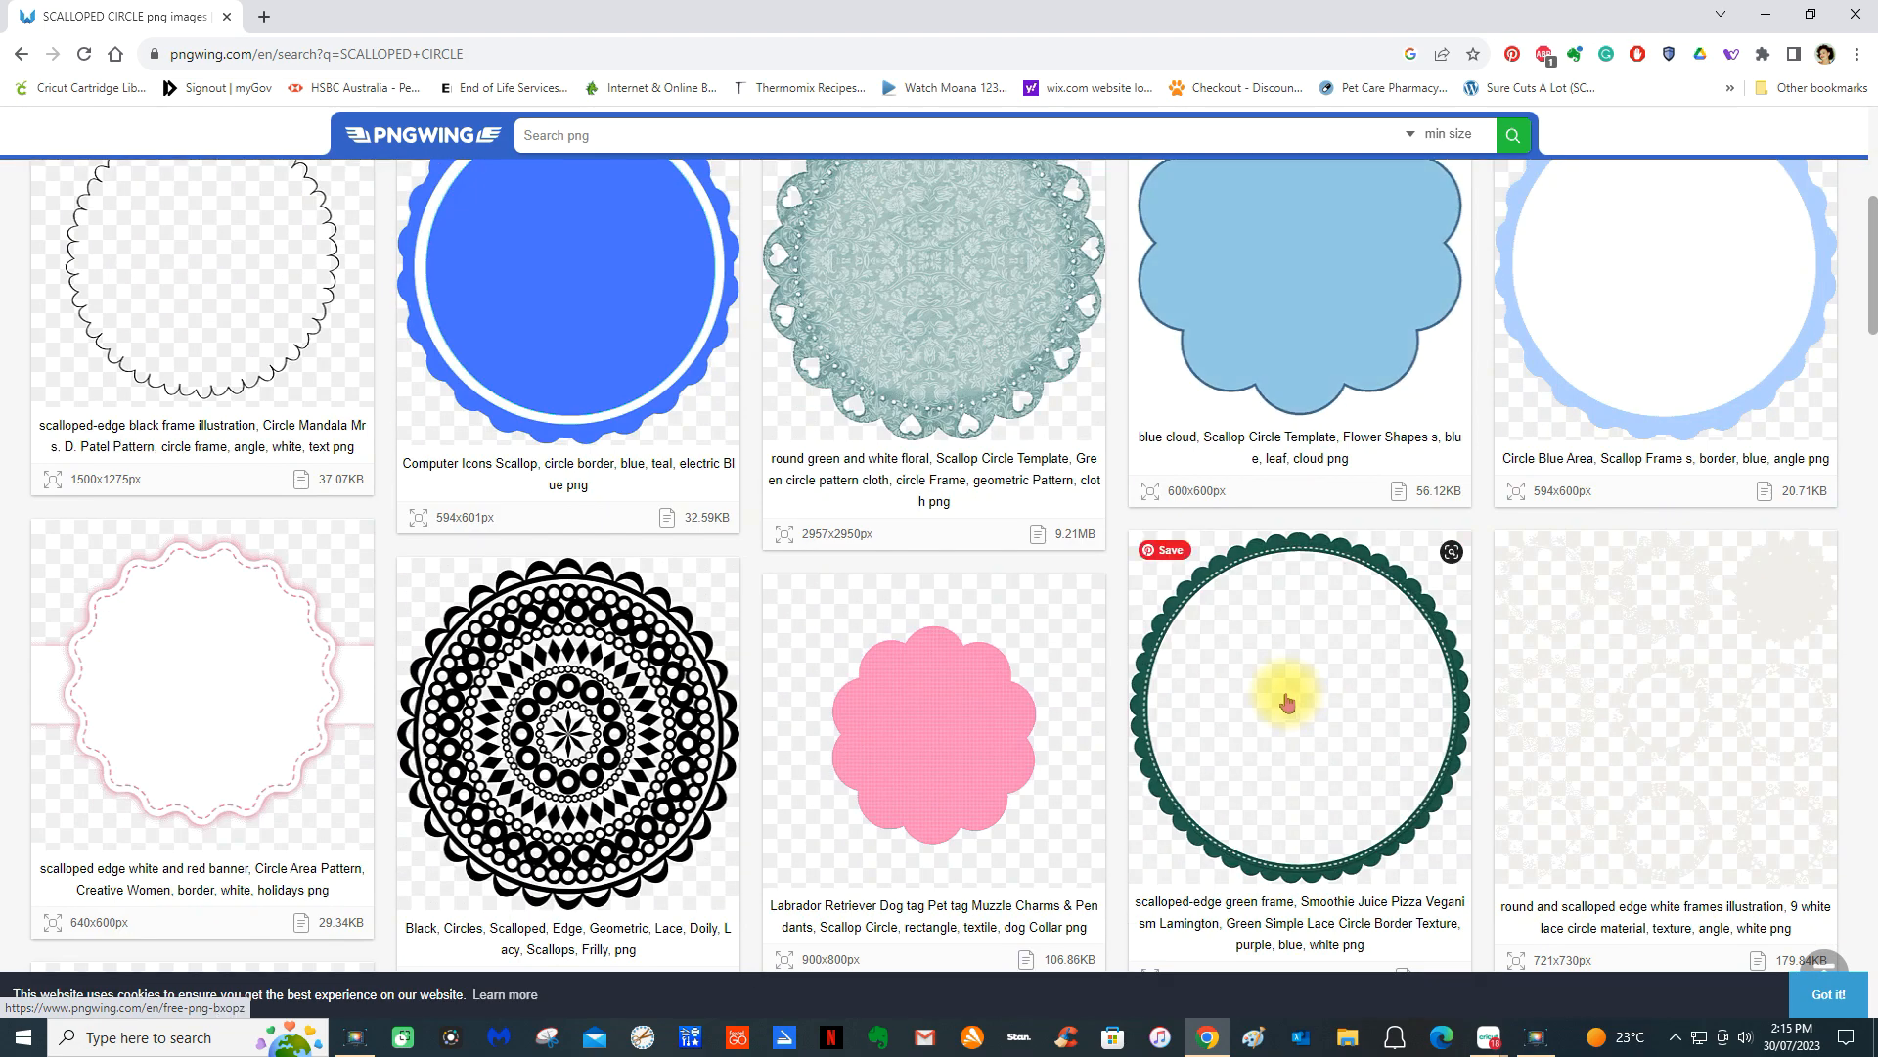
{"action": "scroll", "coordinate": [1286, 700], "scroll_direction": "down", "scroll_amount": 5}
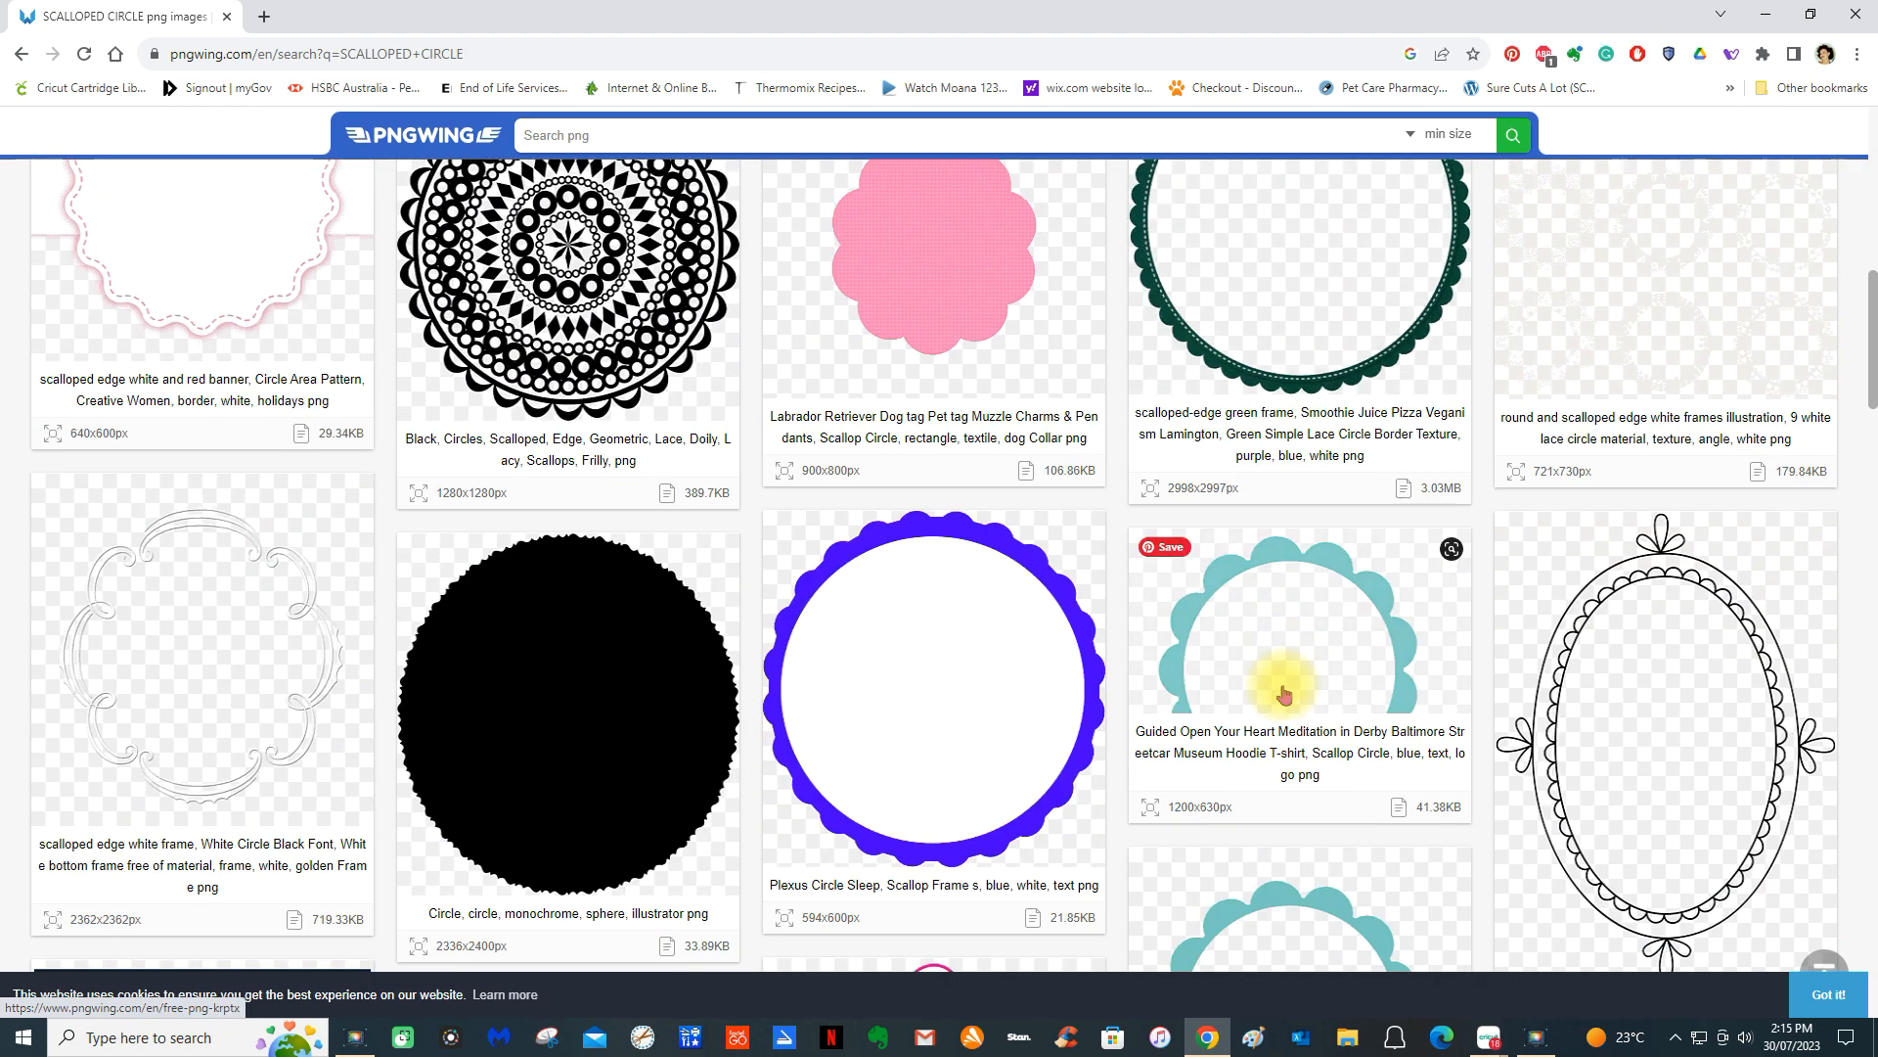
{"action": "scroll", "coordinate": [1284, 695], "scroll_direction": "up", "scroll_amount": 5}
{"action": "scroll", "coordinate": [956, 755], "scroll_direction": "down", "scroll_amount": 4}
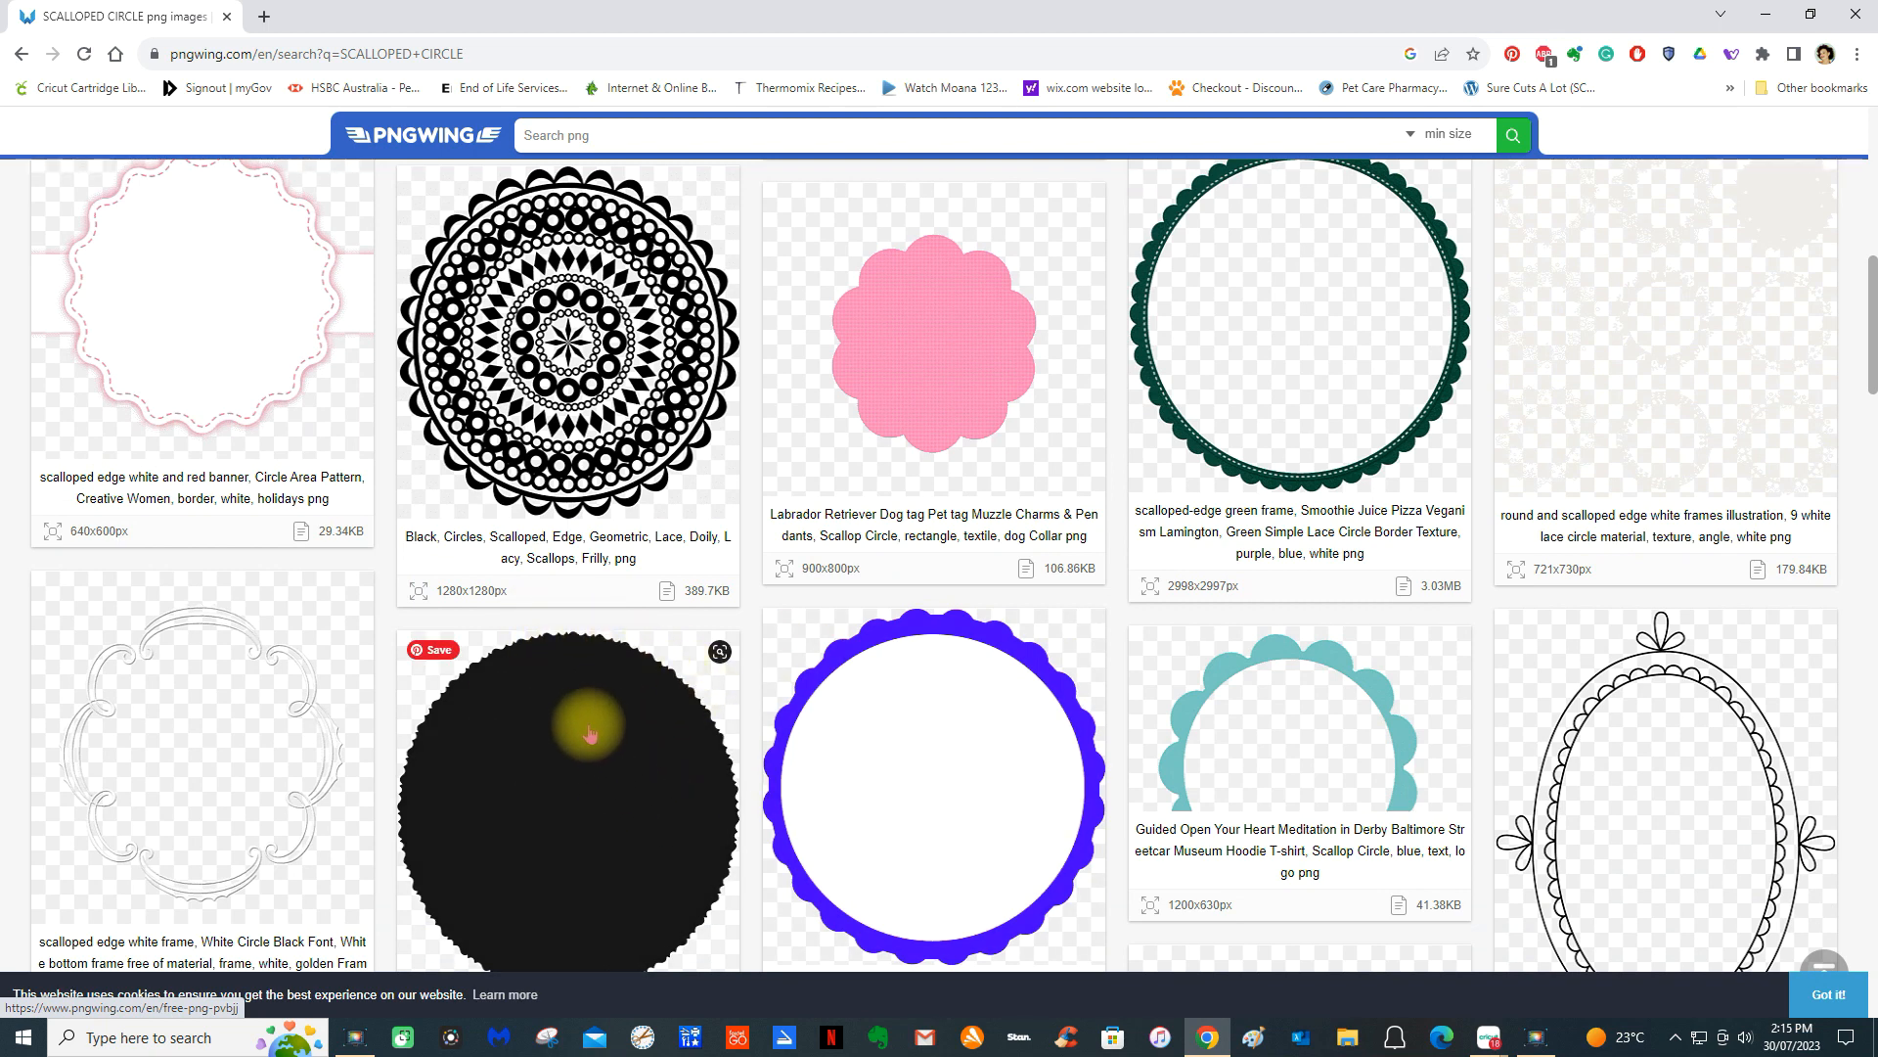
{"action": "scroll", "coordinate": [589, 729], "scroll_direction": "down", "scroll_amount": 1}
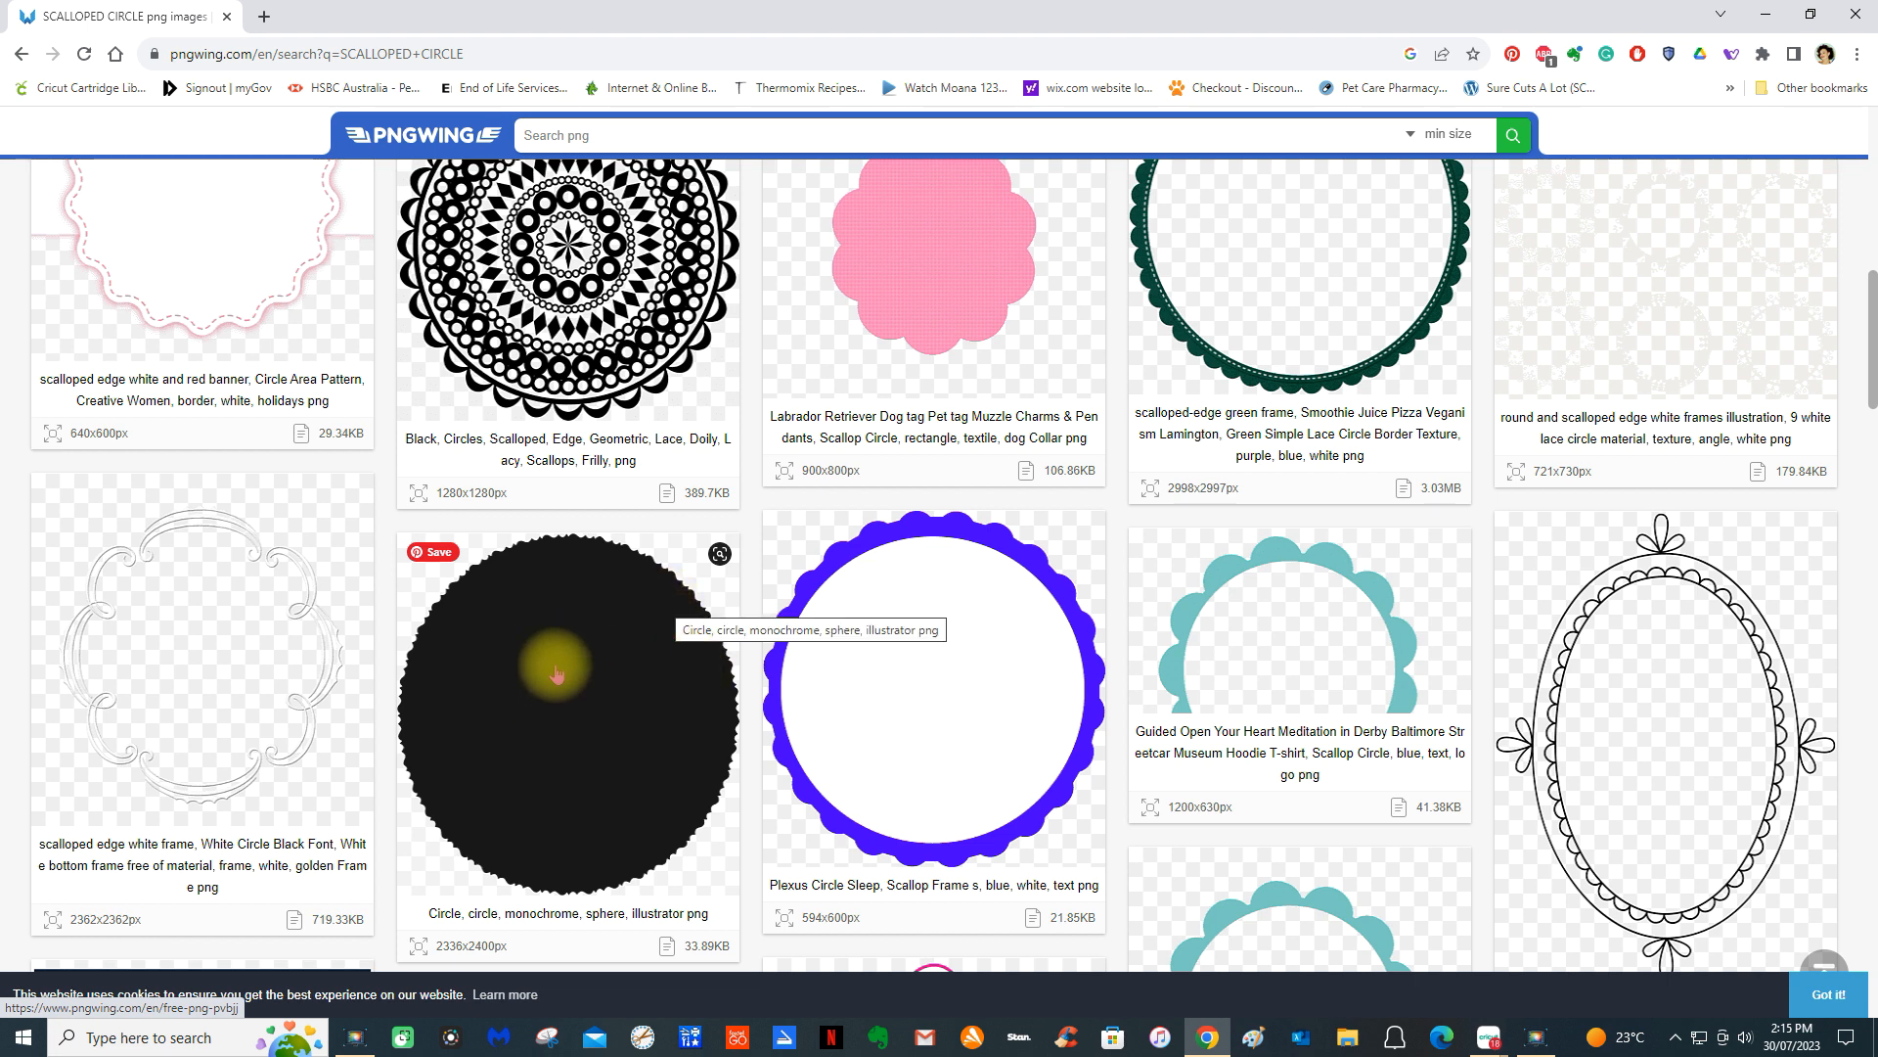
{"action": "right_click", "coordinate": [555, 673]}
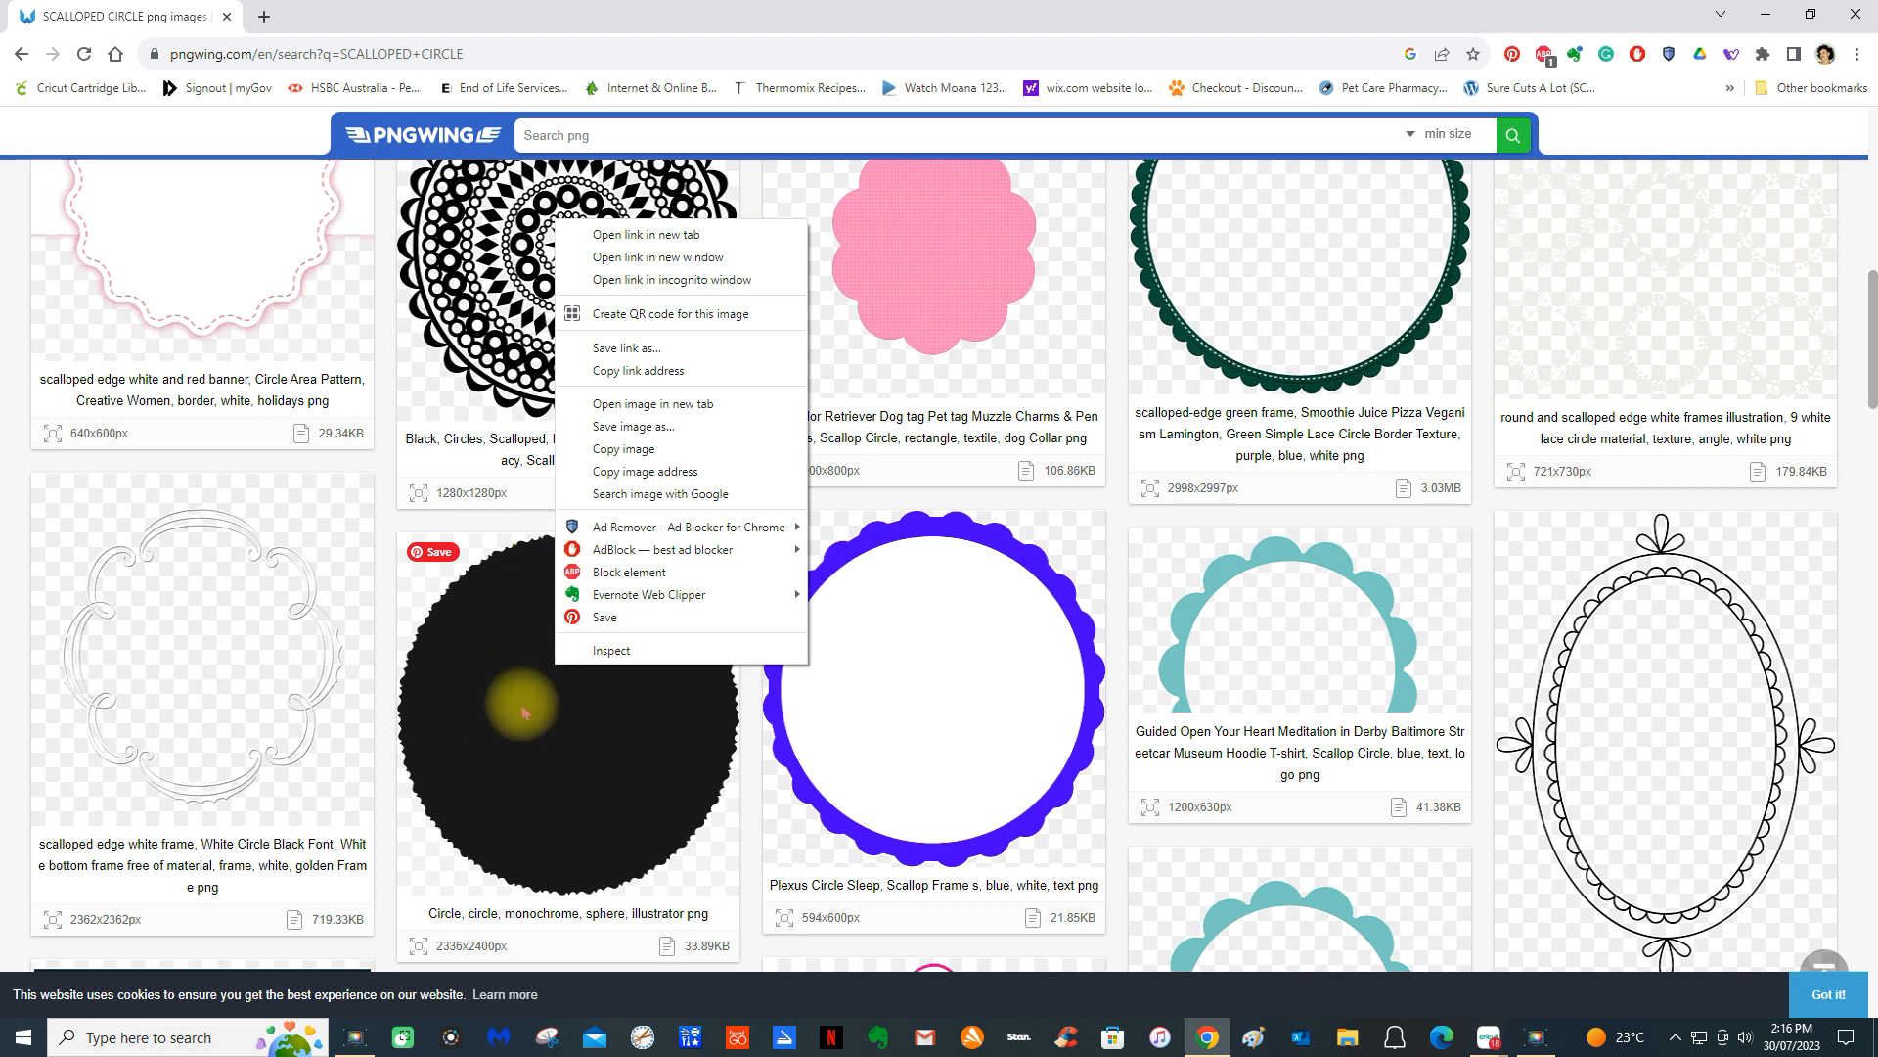
{"action": "right_click", "coordinate": [552, 764]}
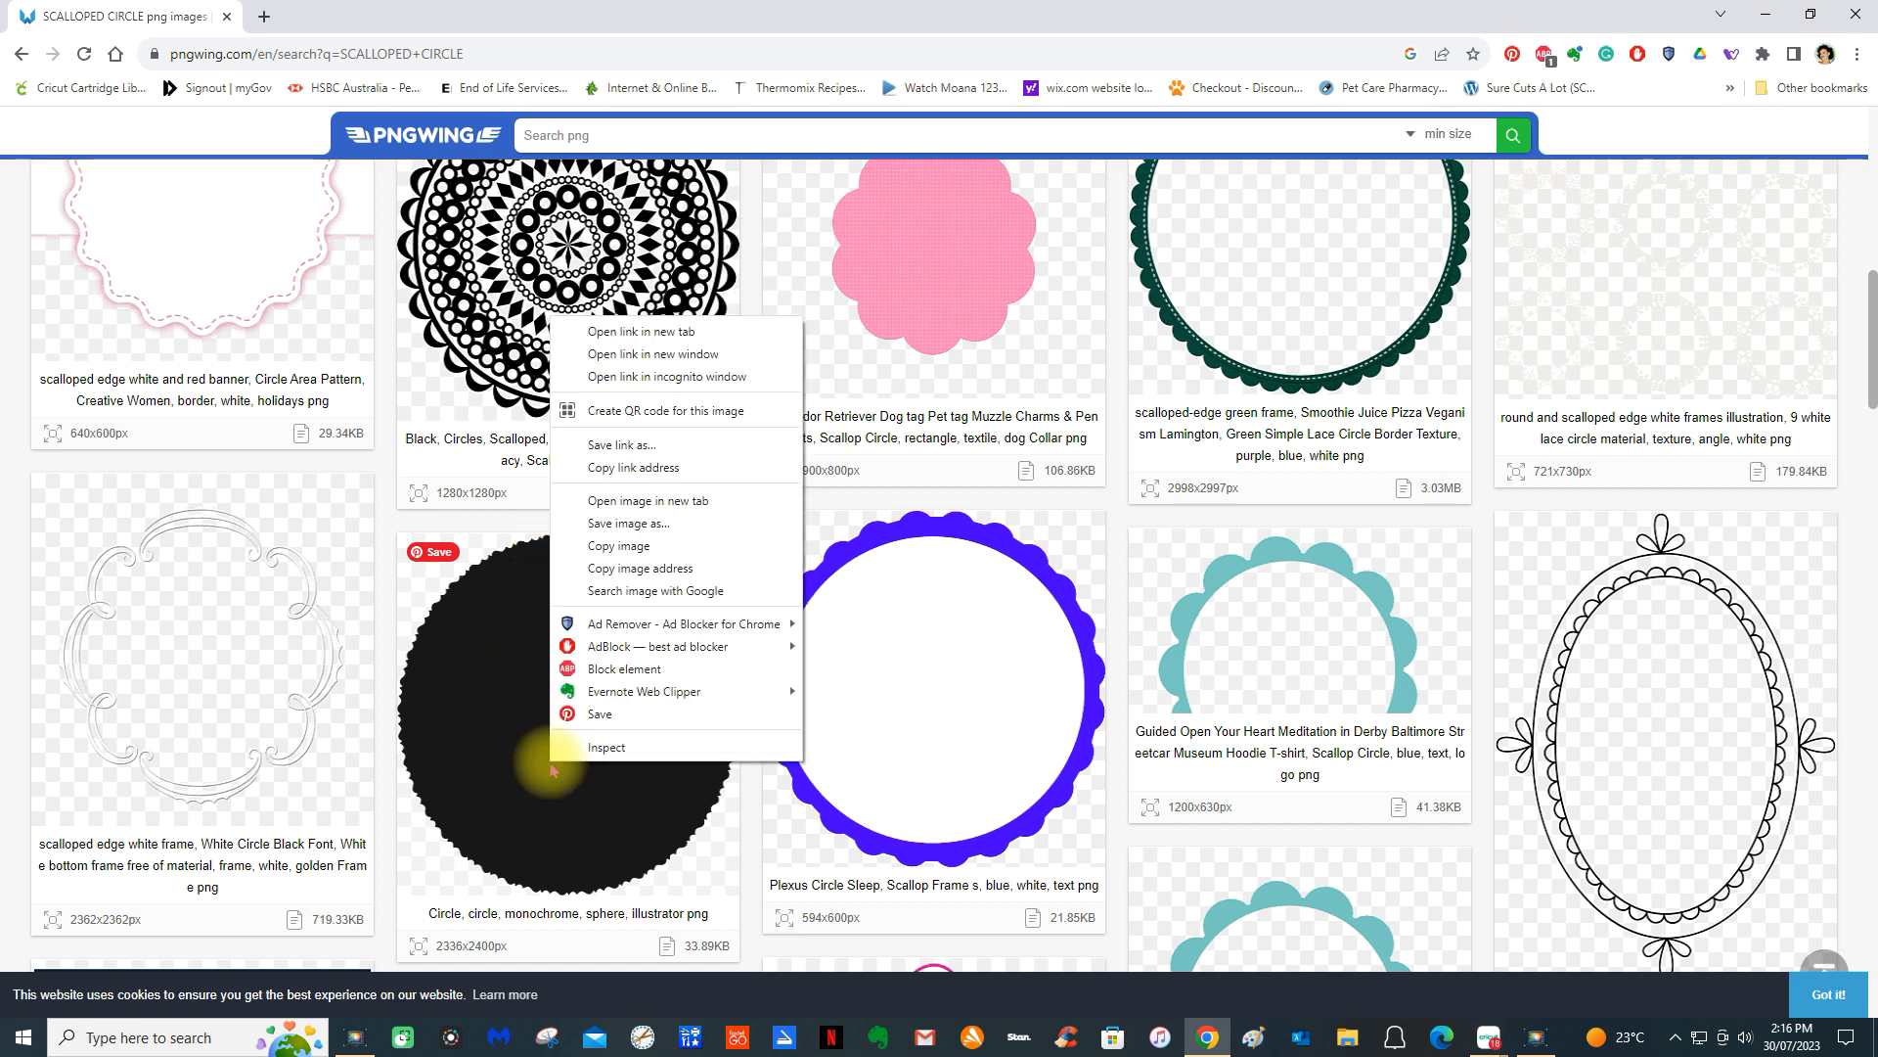
{"action": "left_click", "coordinate": [685, 500]}
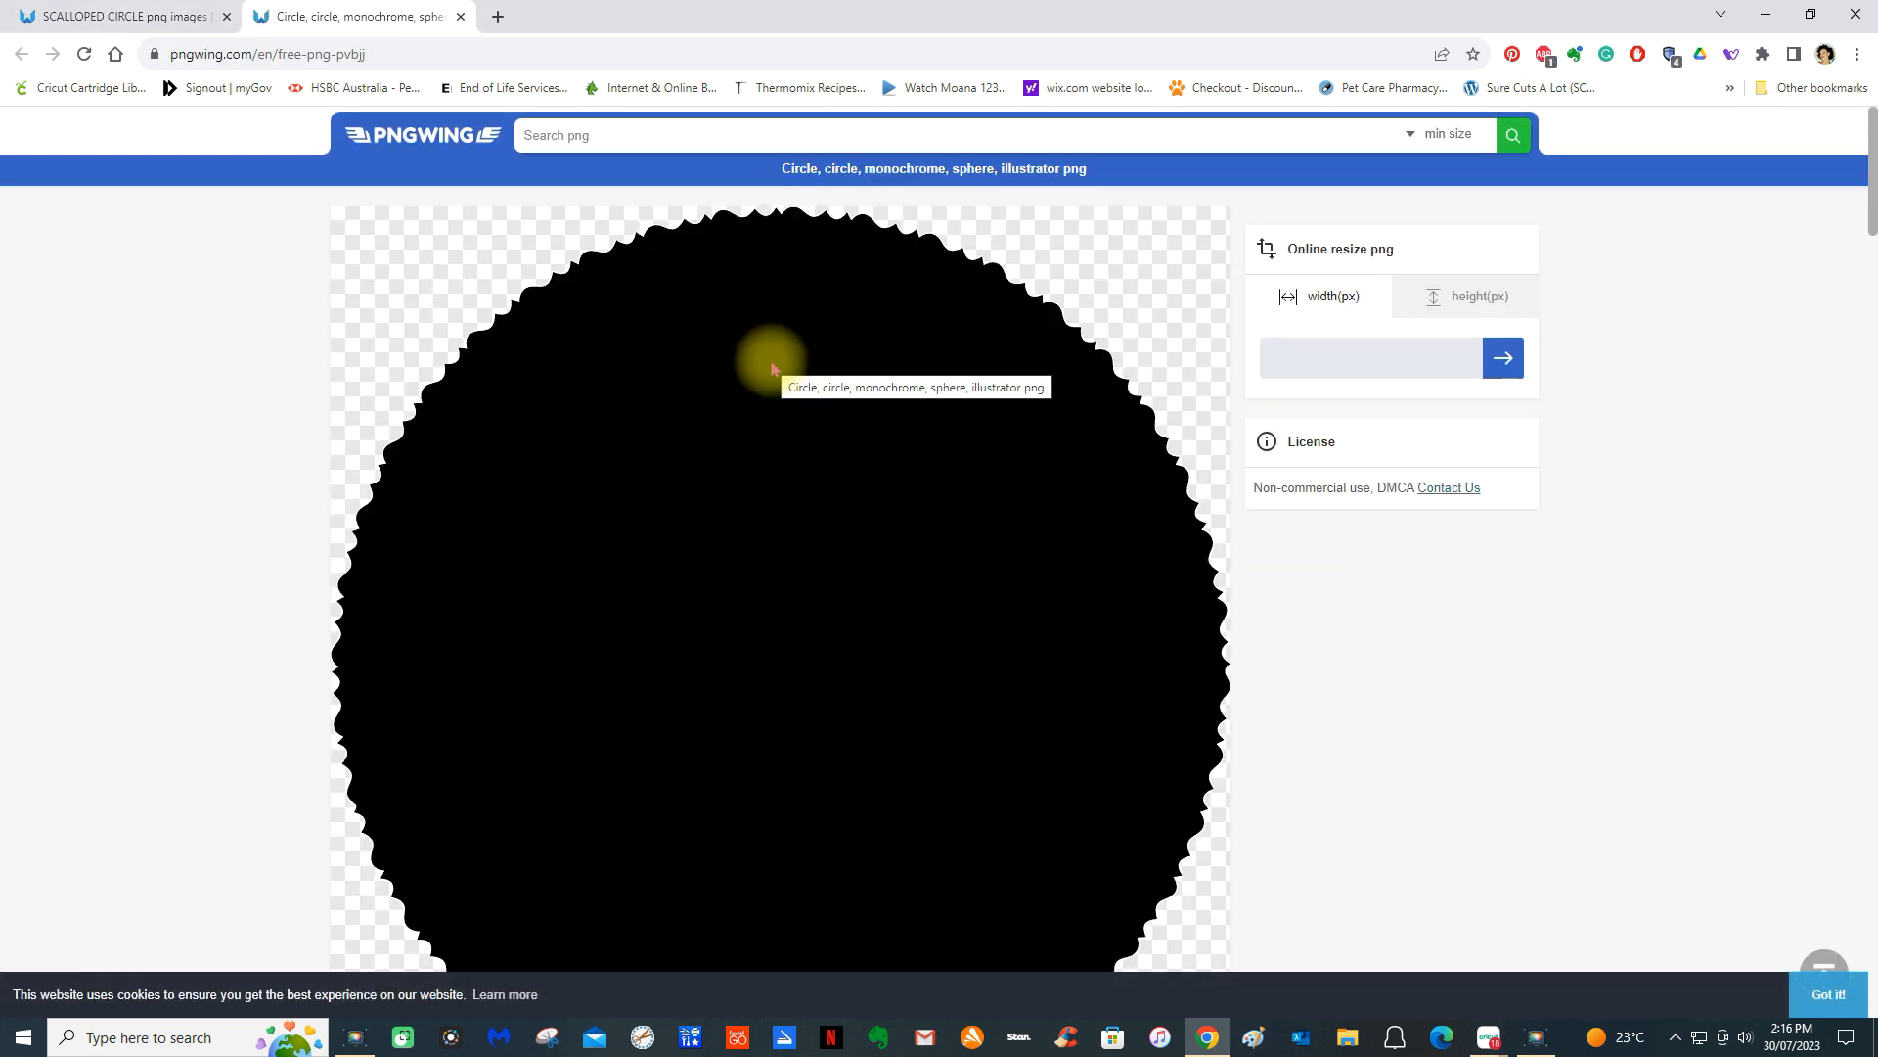
- Download the scalloped circle PNG from its PNGWing page, completing the click-in-order check
{"action": "scroll", "coordinate": [1314, 568], "scroll_direction": "down", "scroll_amount": 5}
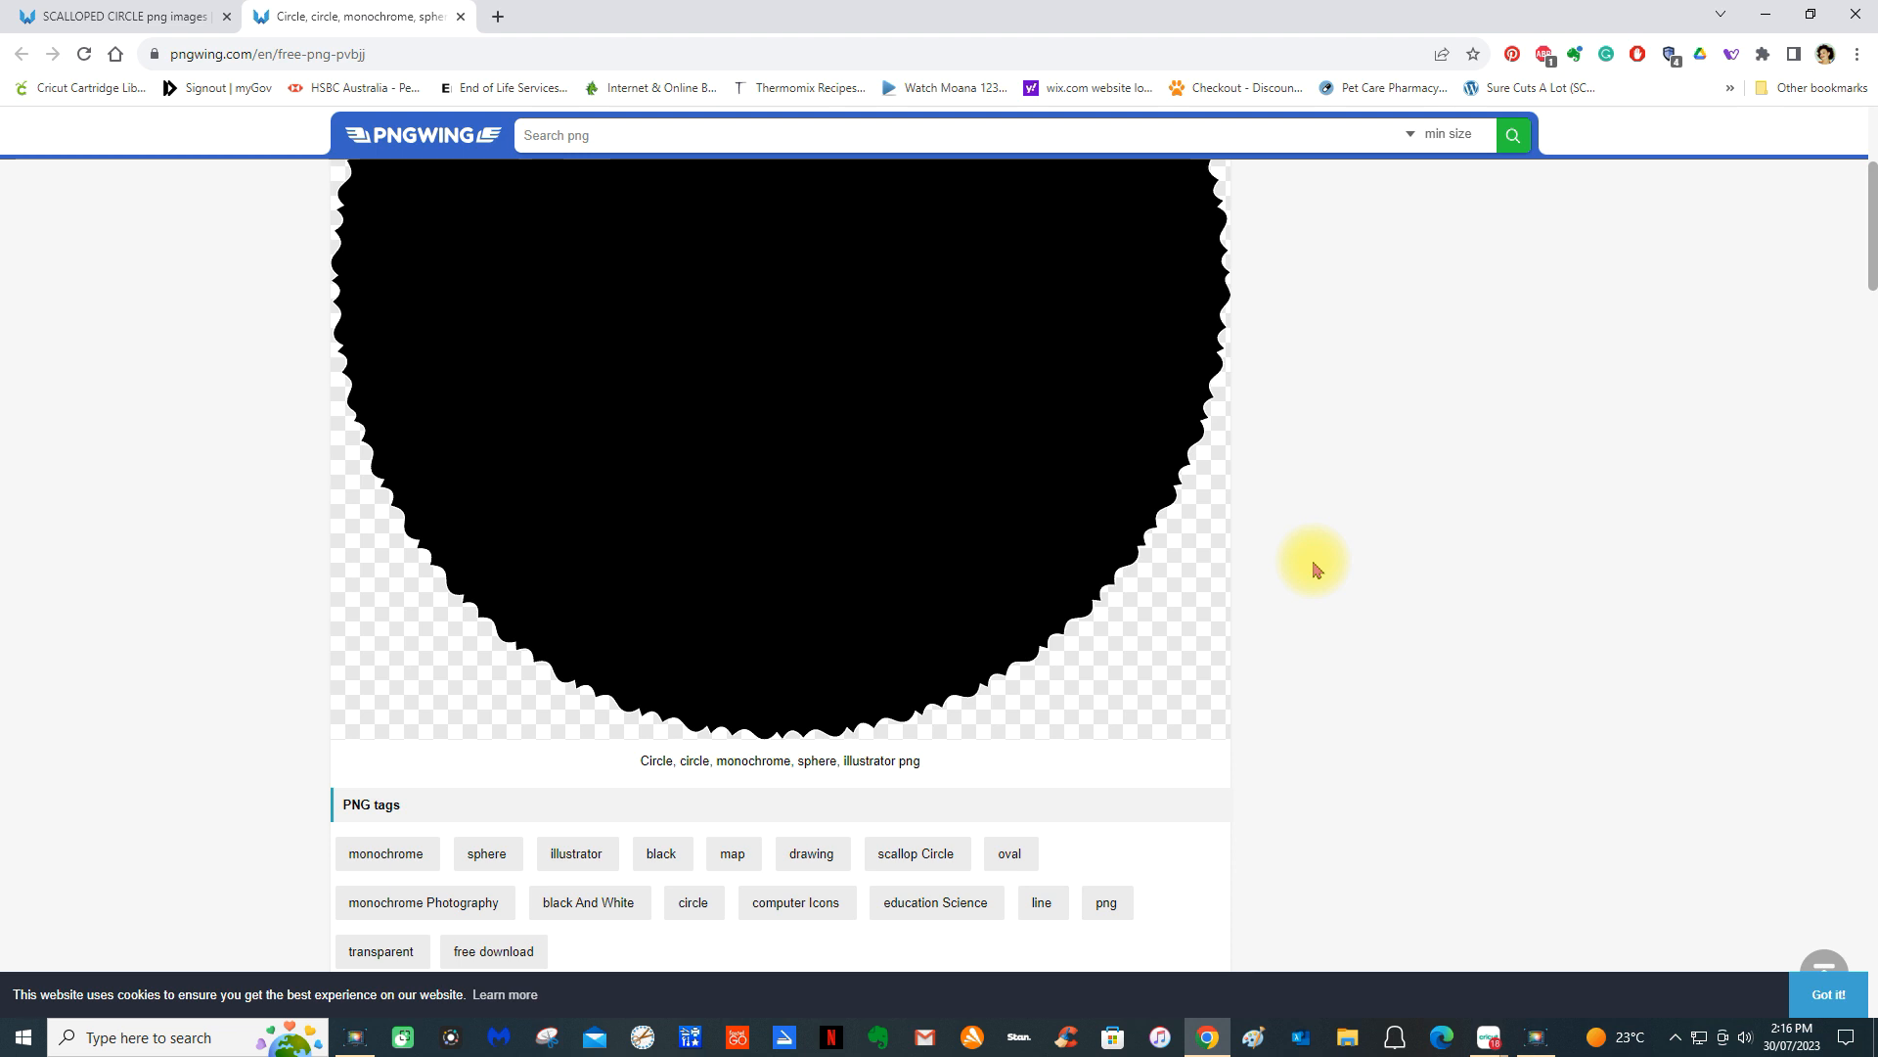
{"action": "scroll", "coordinate": [1312, 566], "scroll_direction": "down", "scroll_amount": 3}
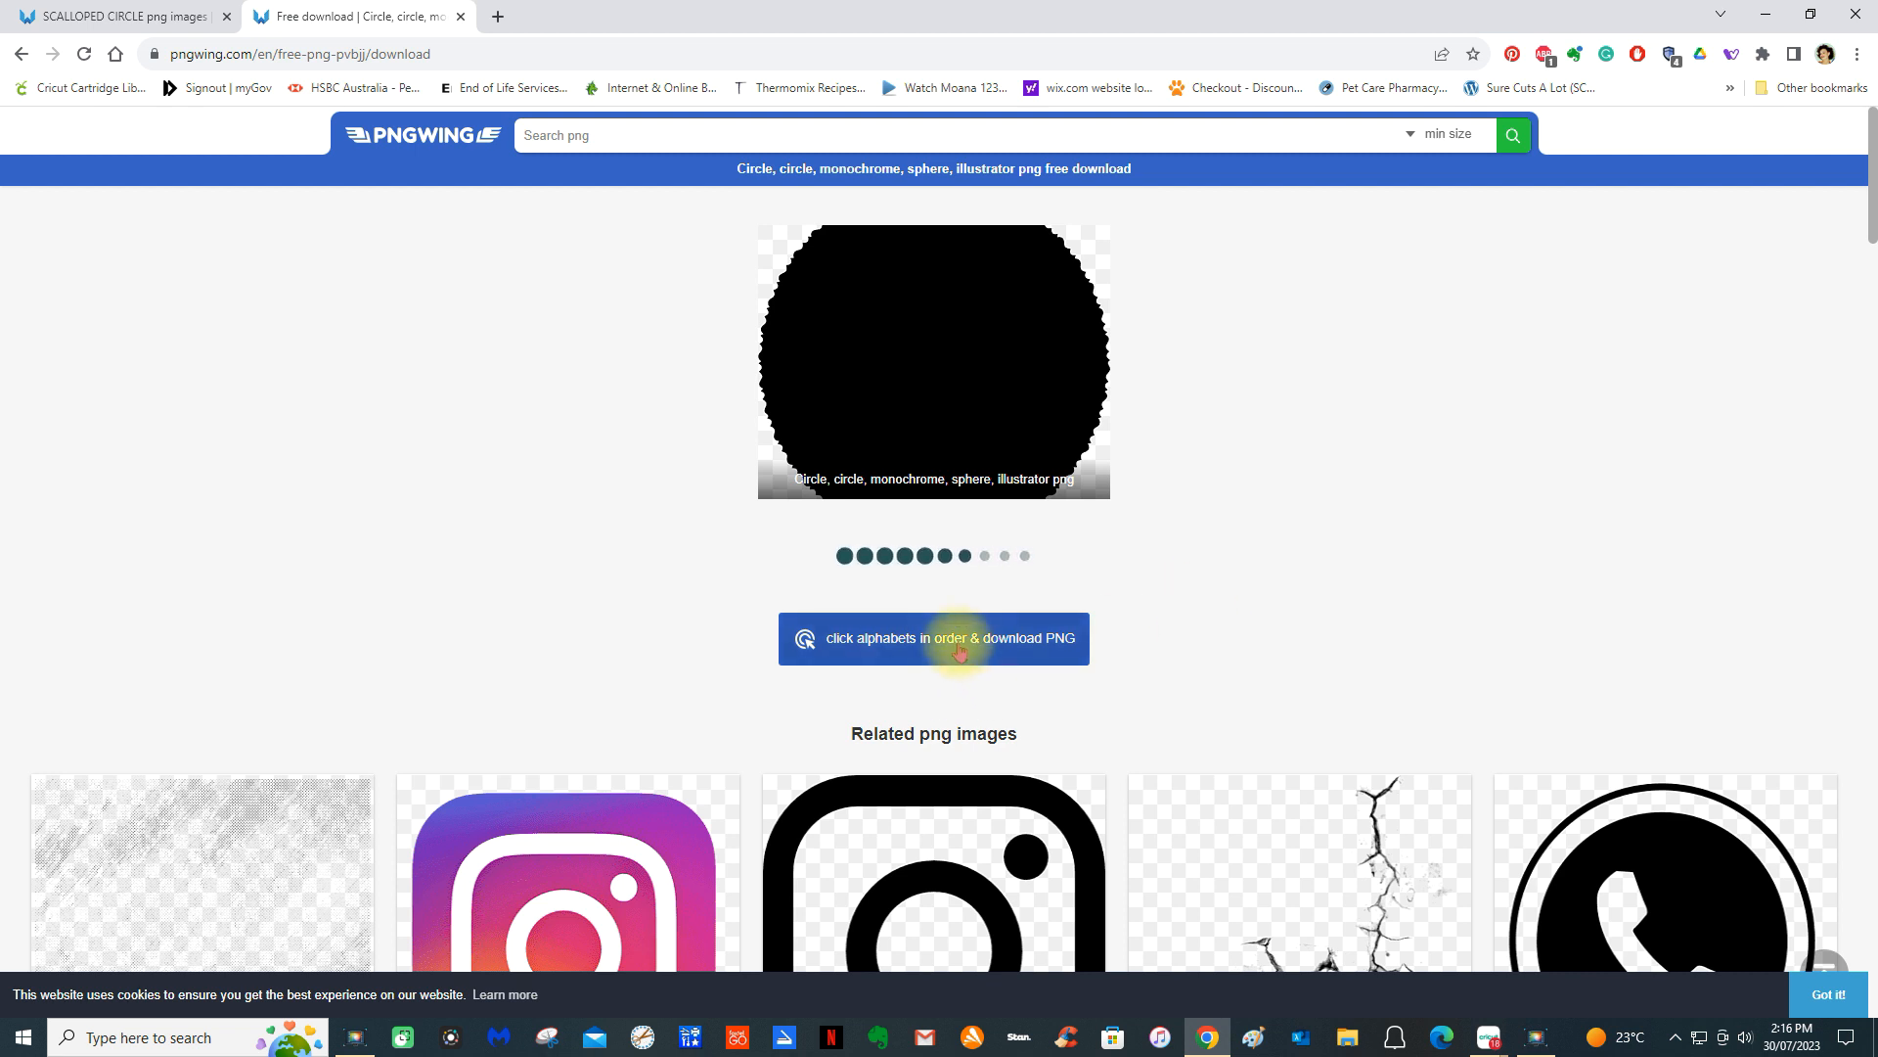
{"action": "left_click", "coordinate": [956, 642]}
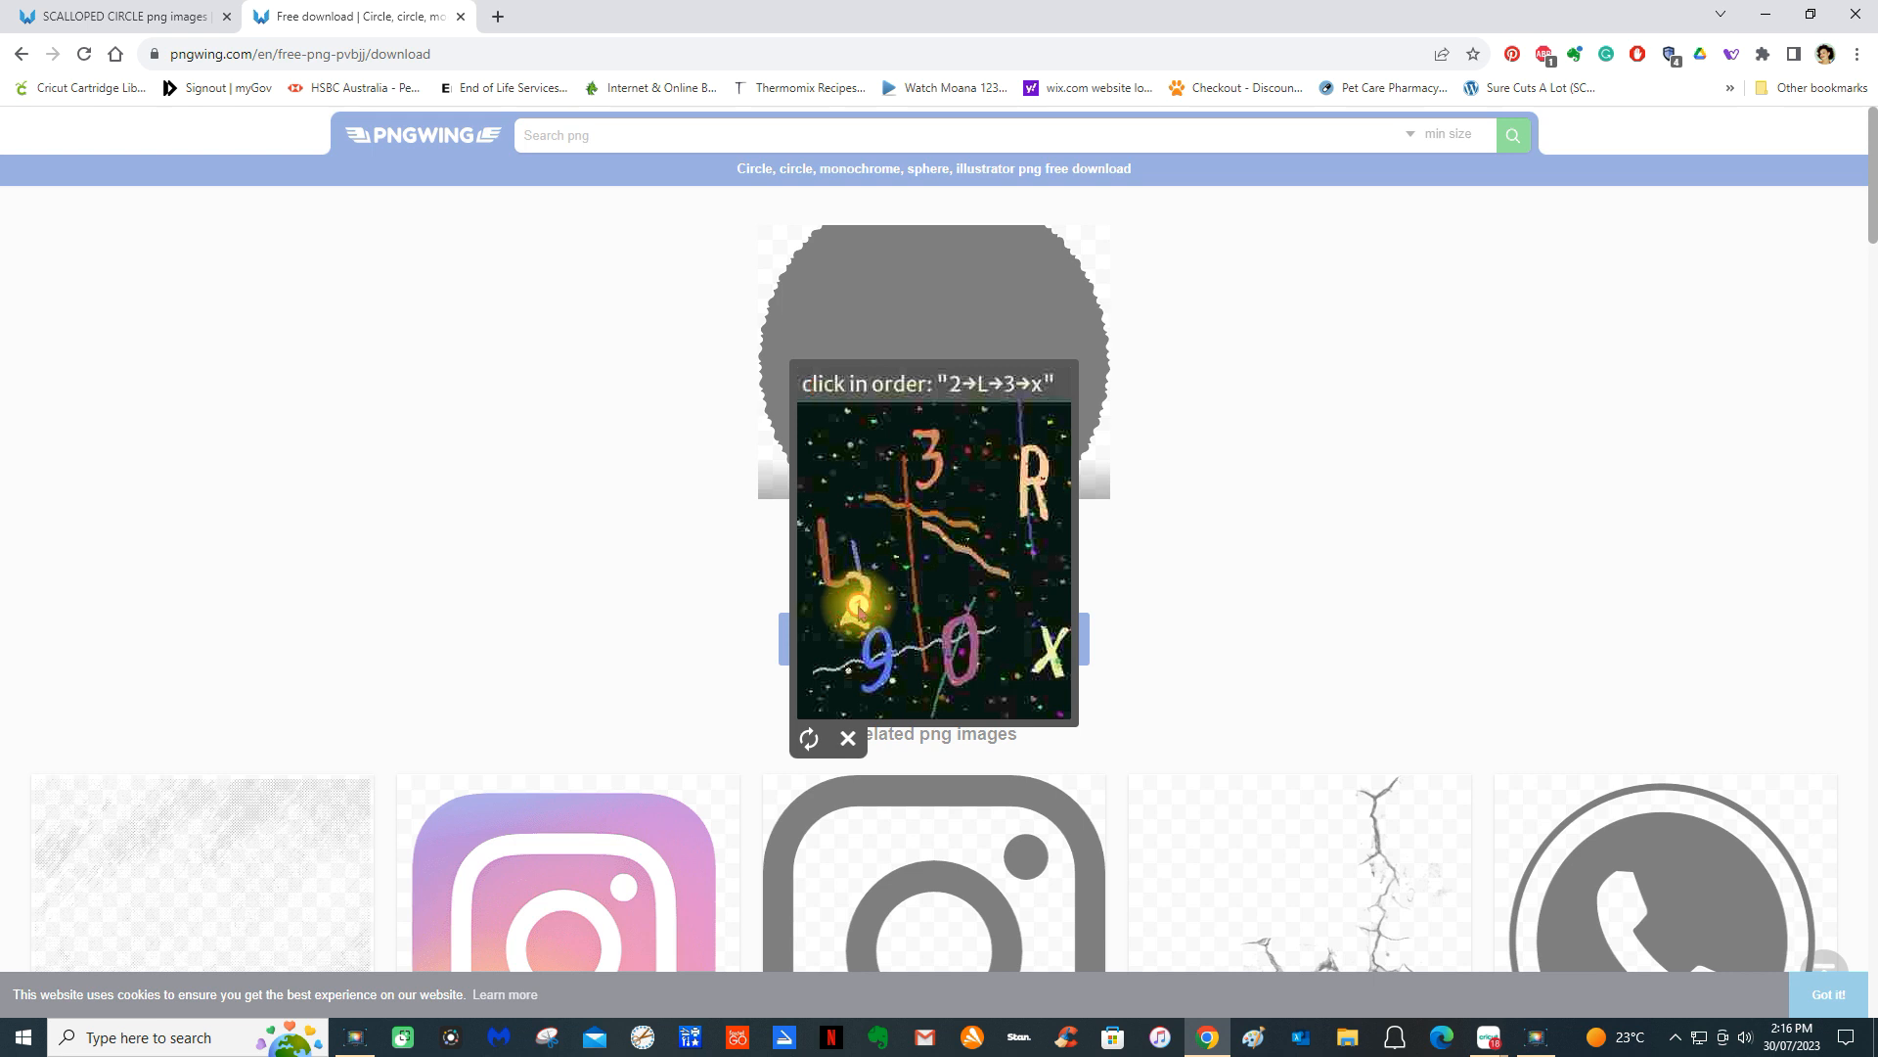
{"action": "left_click", "coordinate": [858, 607]}
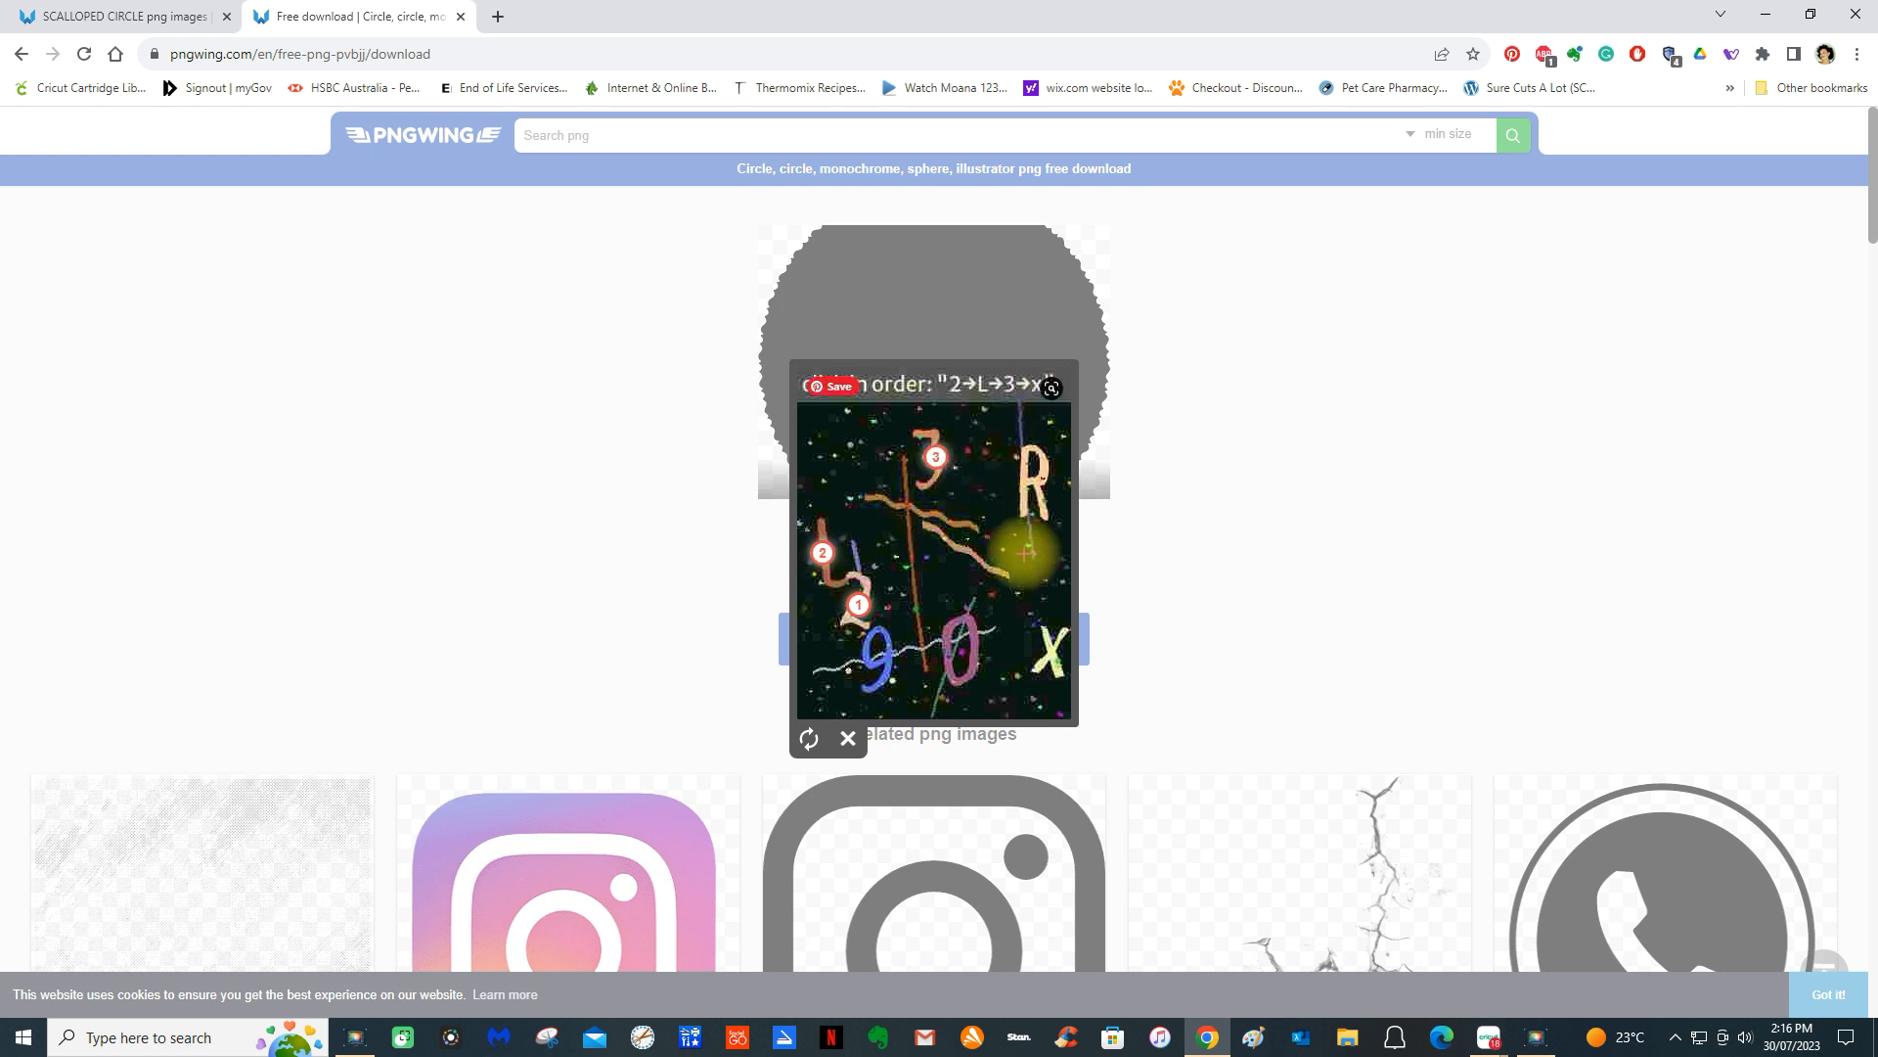
{"action": "left_click", "coordinate": [1052, 651]}
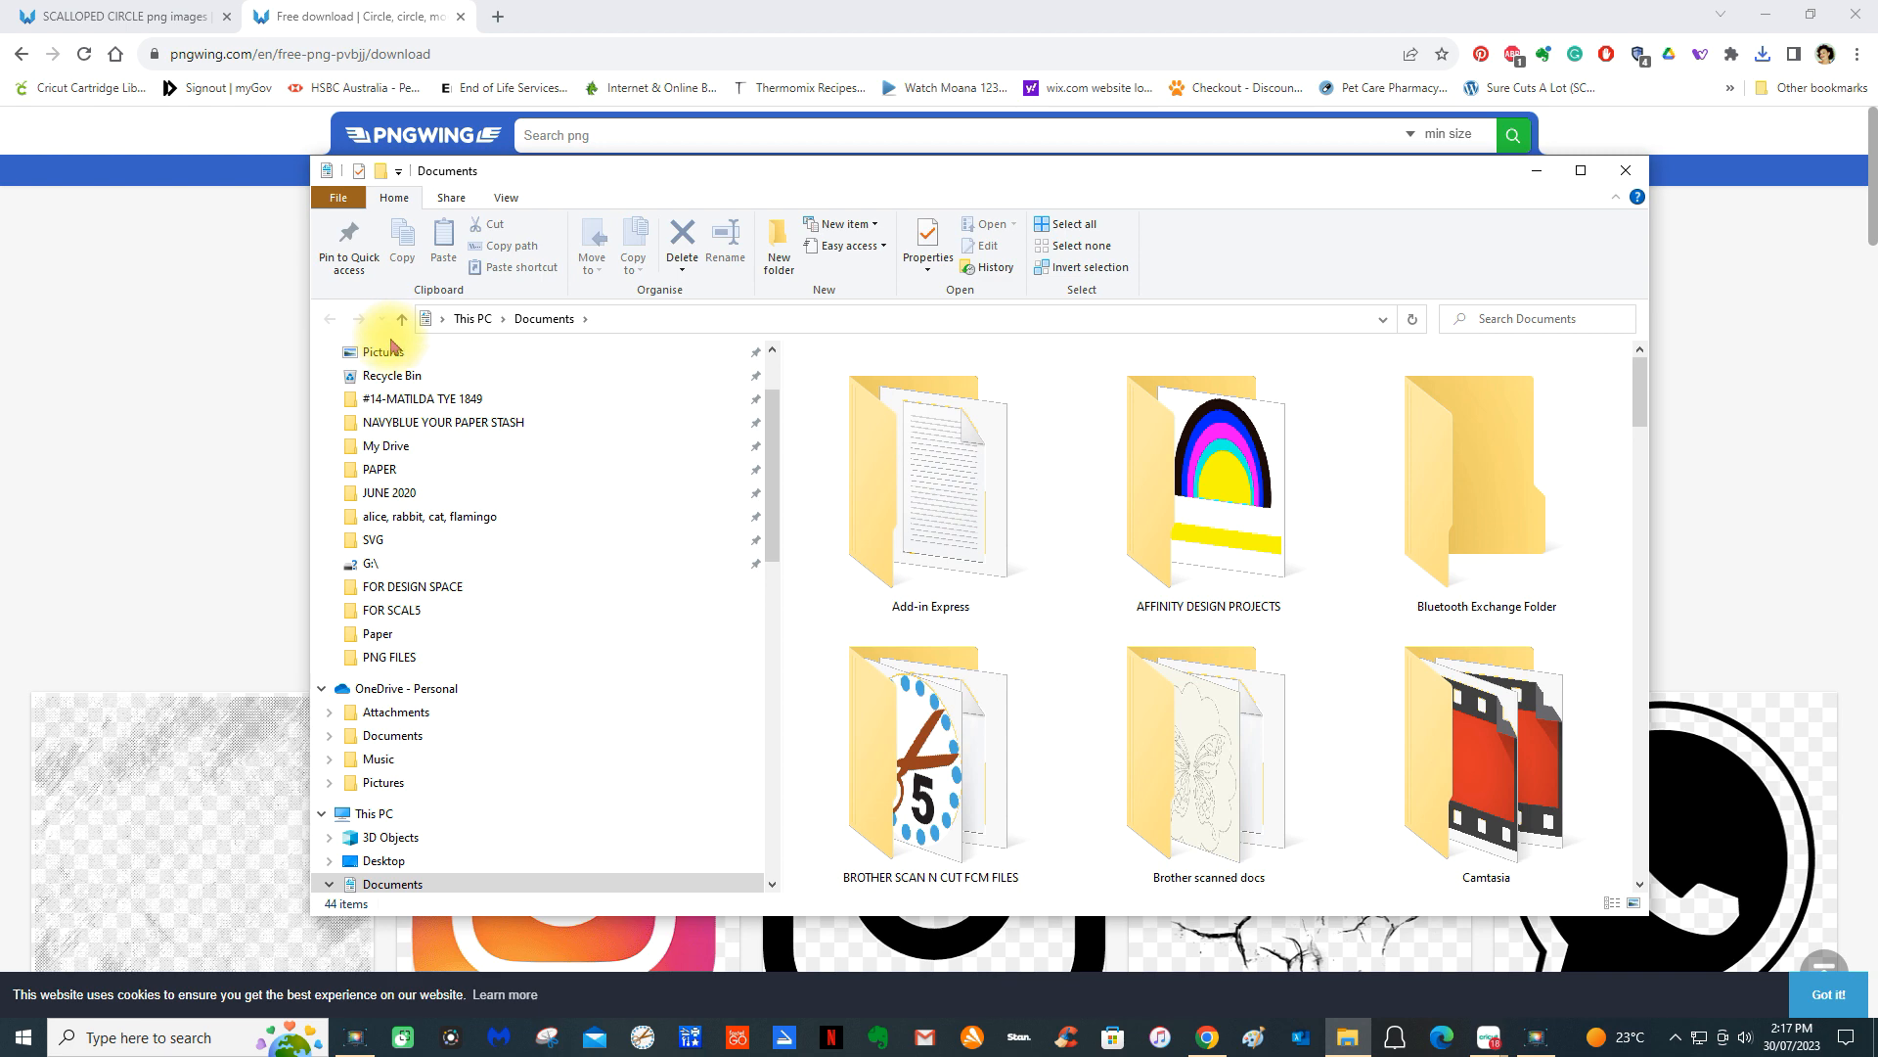
- Open the Downloads folder, preview pngwing.com (21).png and close the preview
{"action": "scroll", "coordinate": [434, 415], "scroll_direction": "up", "scroll_amount": 2}
{"action": "left_click", "coordinate": [434, 414]}
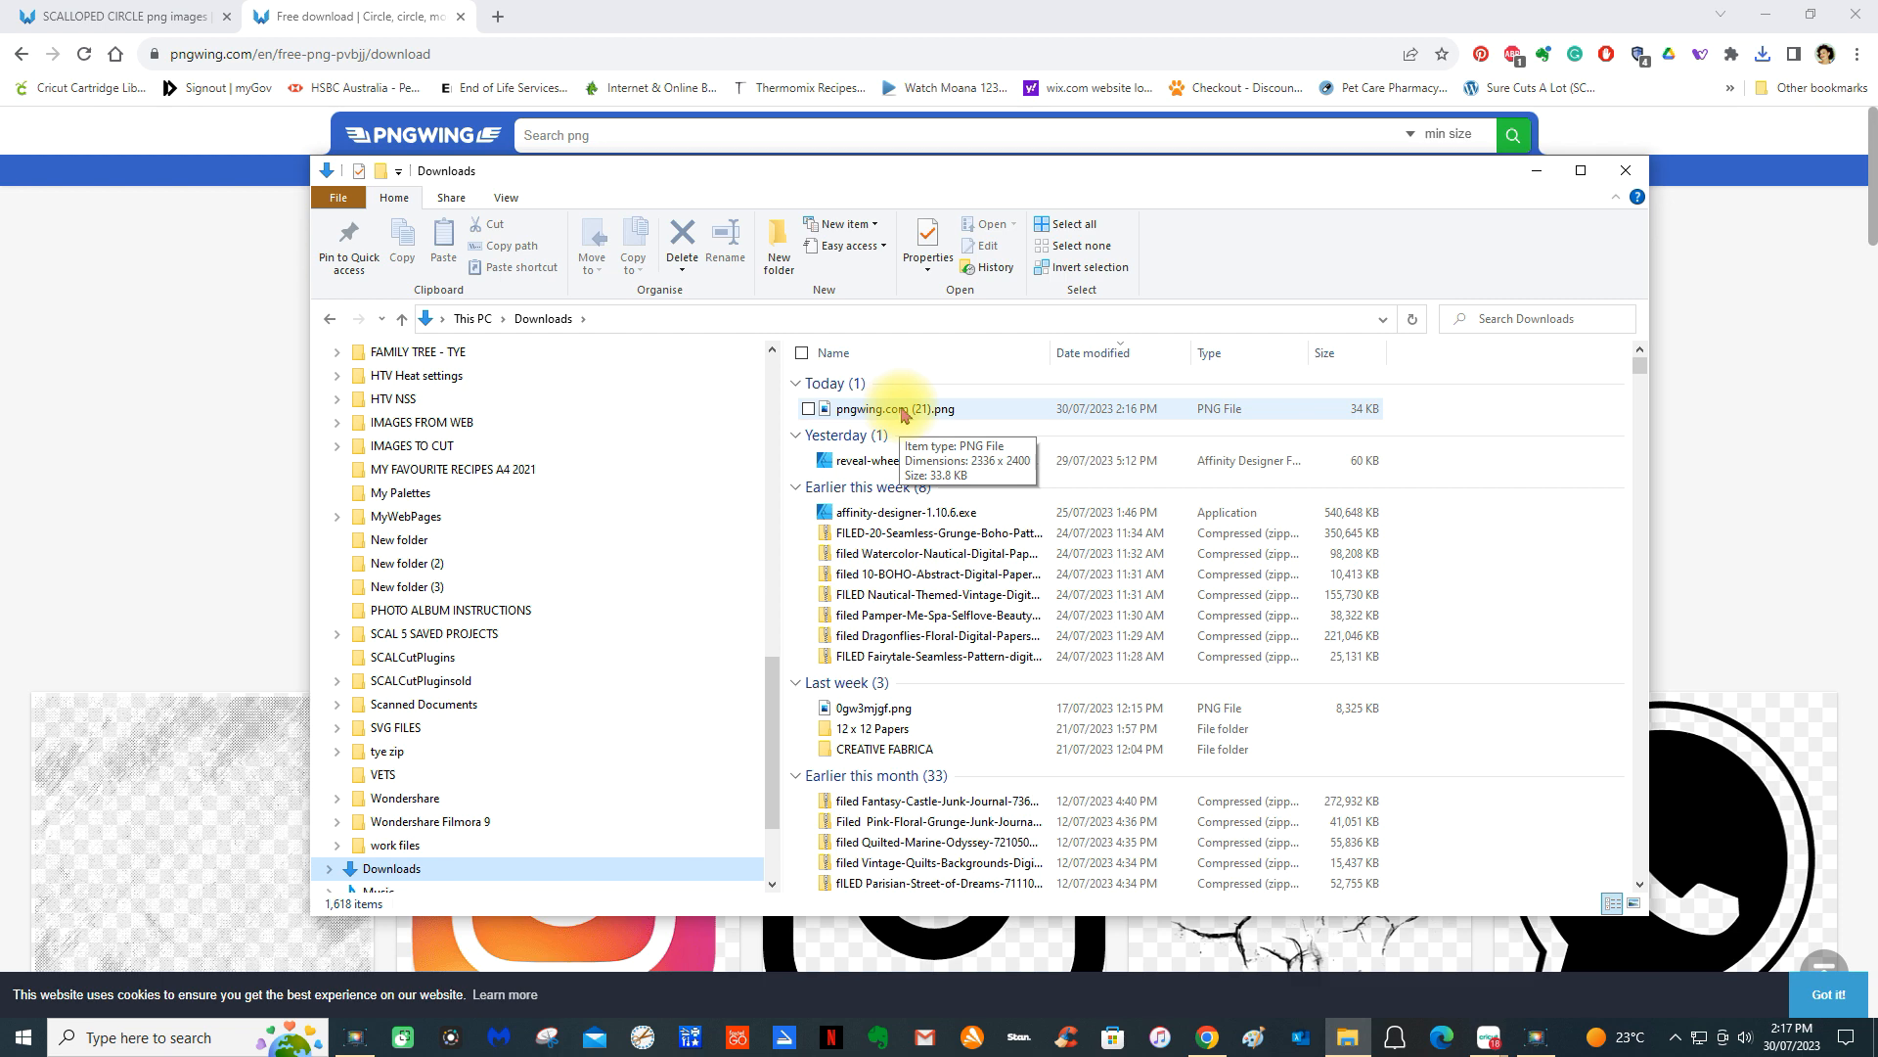
{"action": "left_click", "coordinate": [902, 410]}
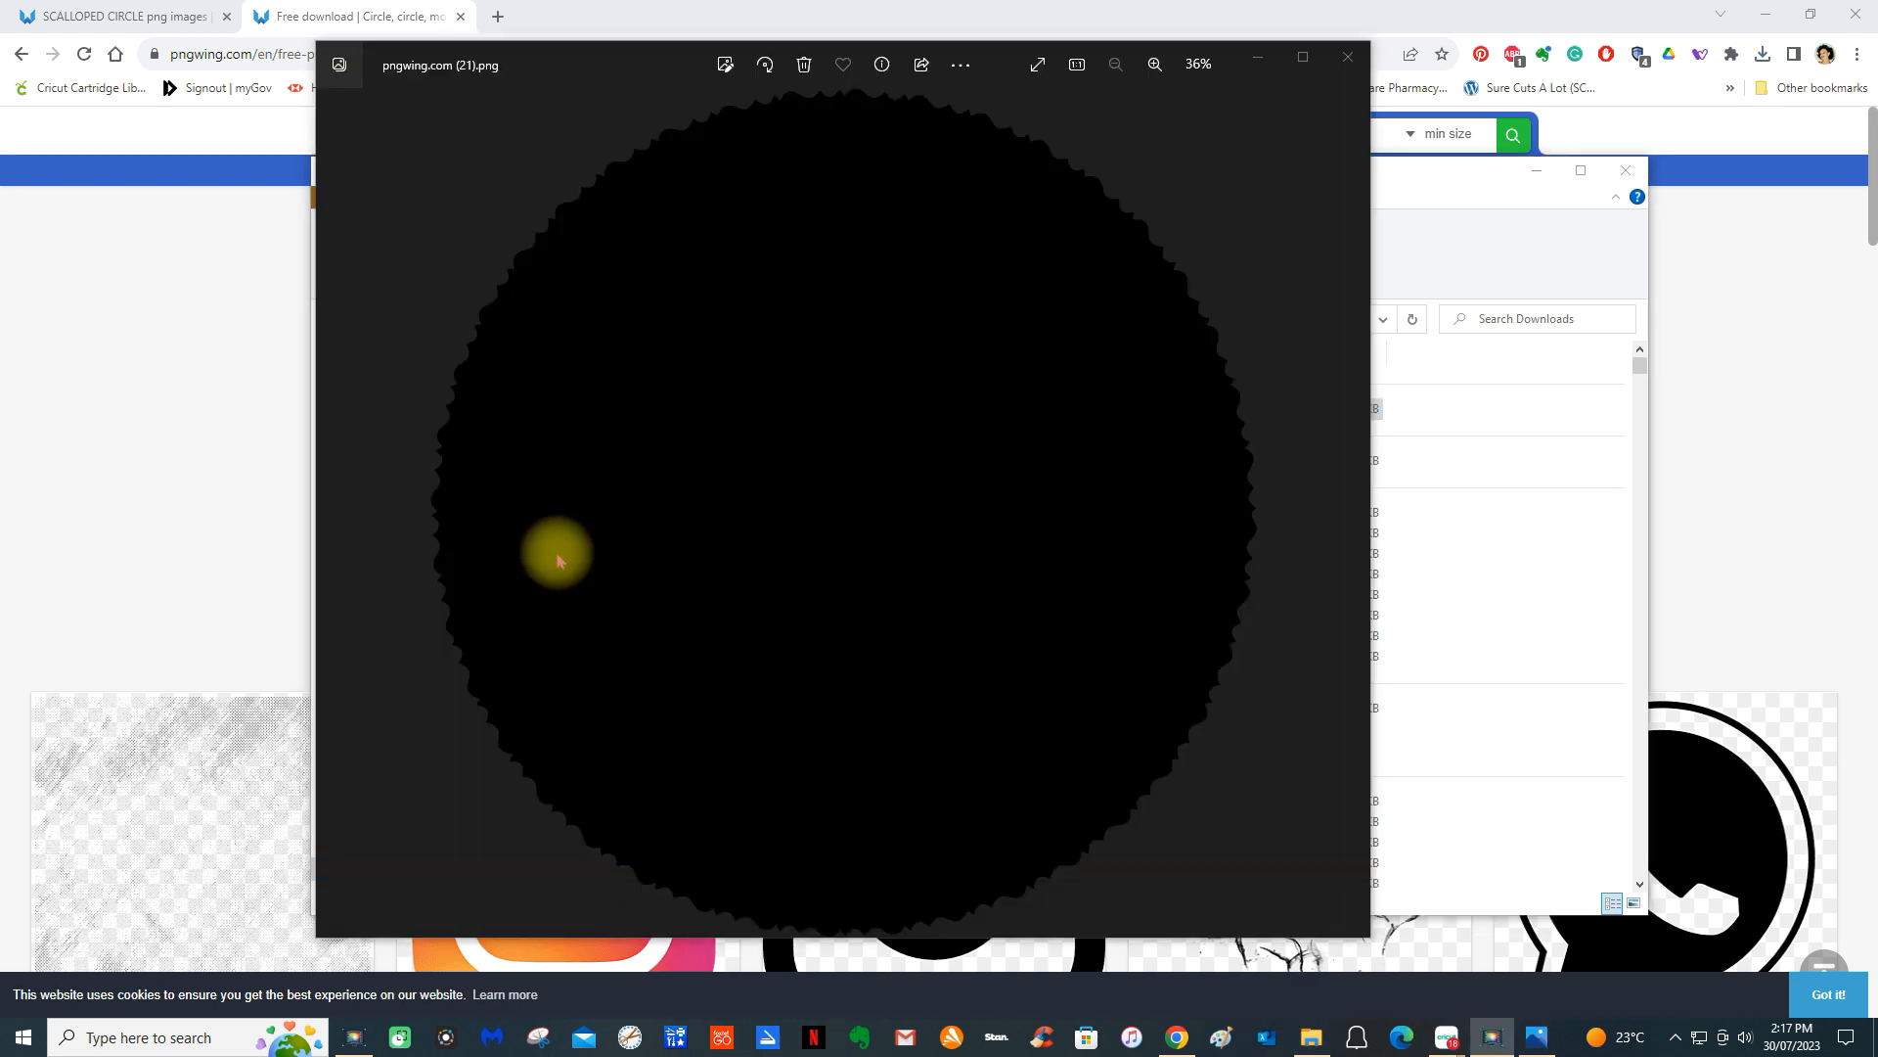
{"action": "left_click", "coordinate": [1346, 59]}
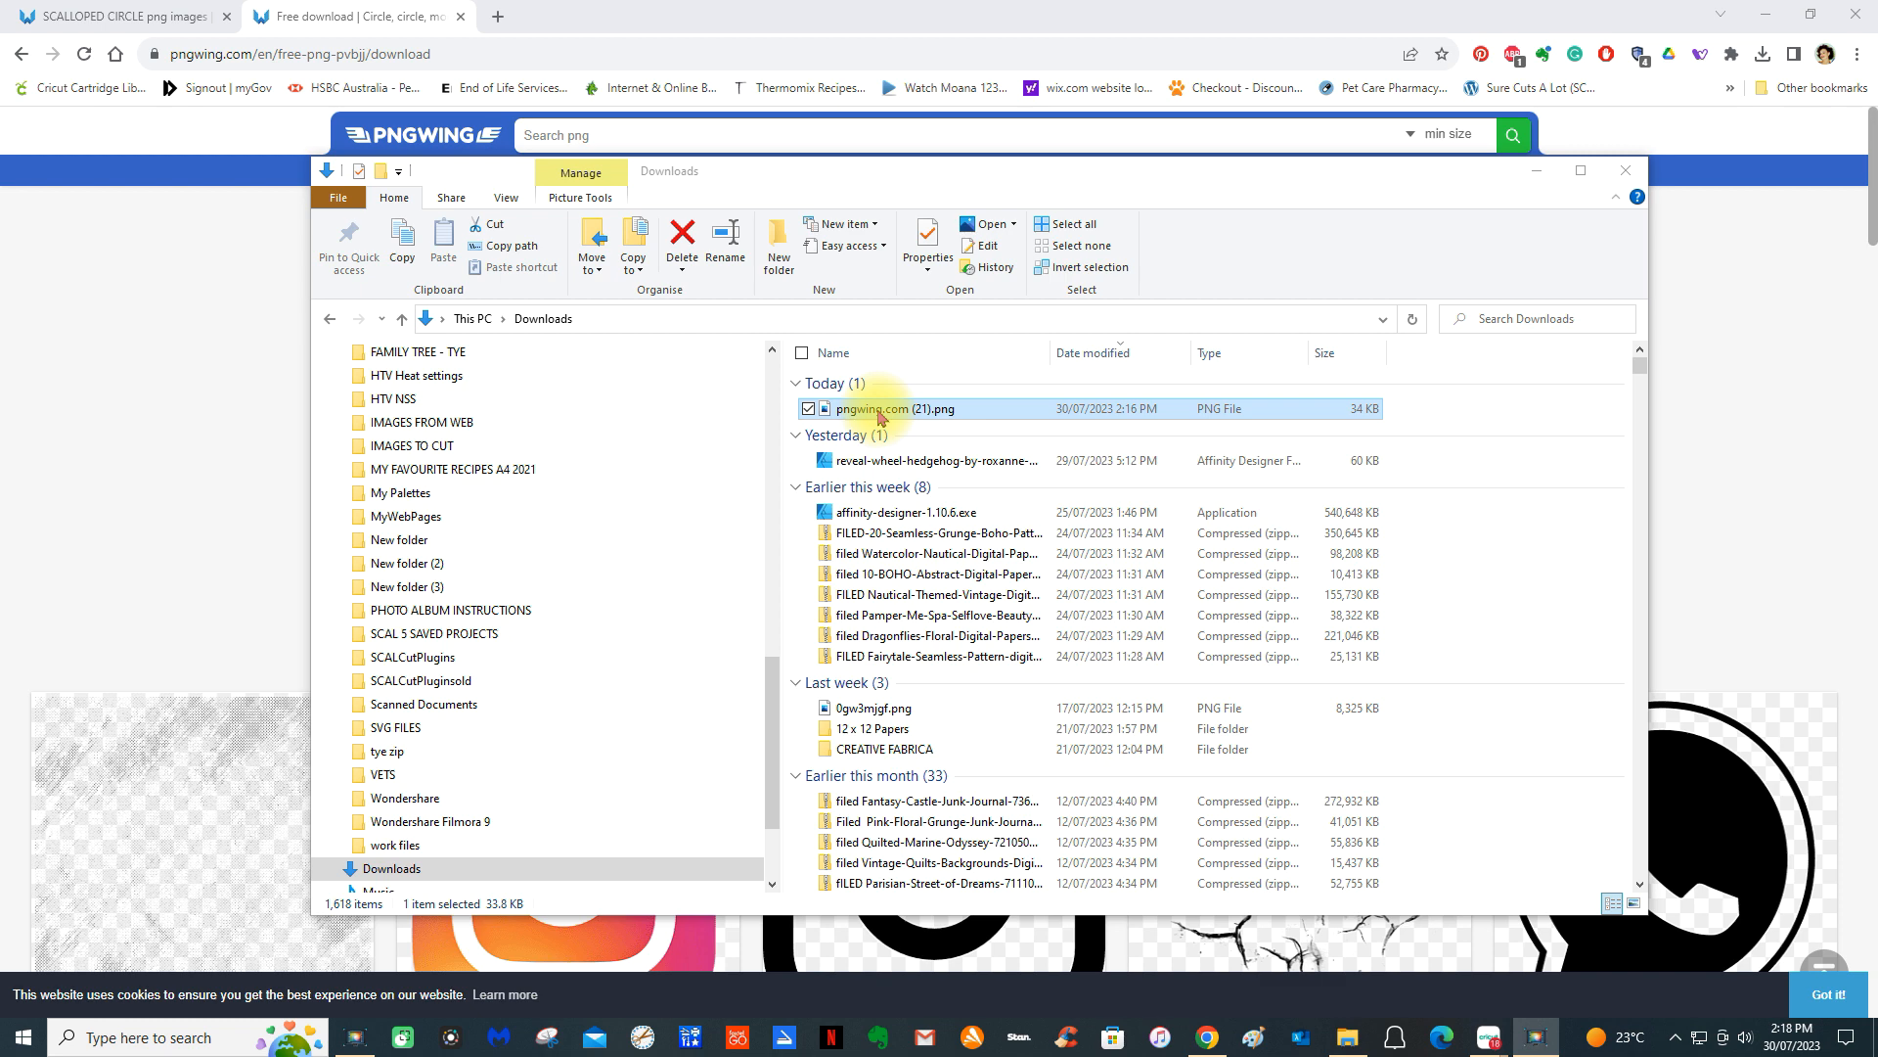
- Move pngwing.com (21).png into PNG FILES under Desktop > CAPTURE IMAGES TEMP > FOR DESIGN SPACE and close the file window
{"action": "left_click_drag", "start_coordinate": [768, 696], "coordinate": [768, 368]}
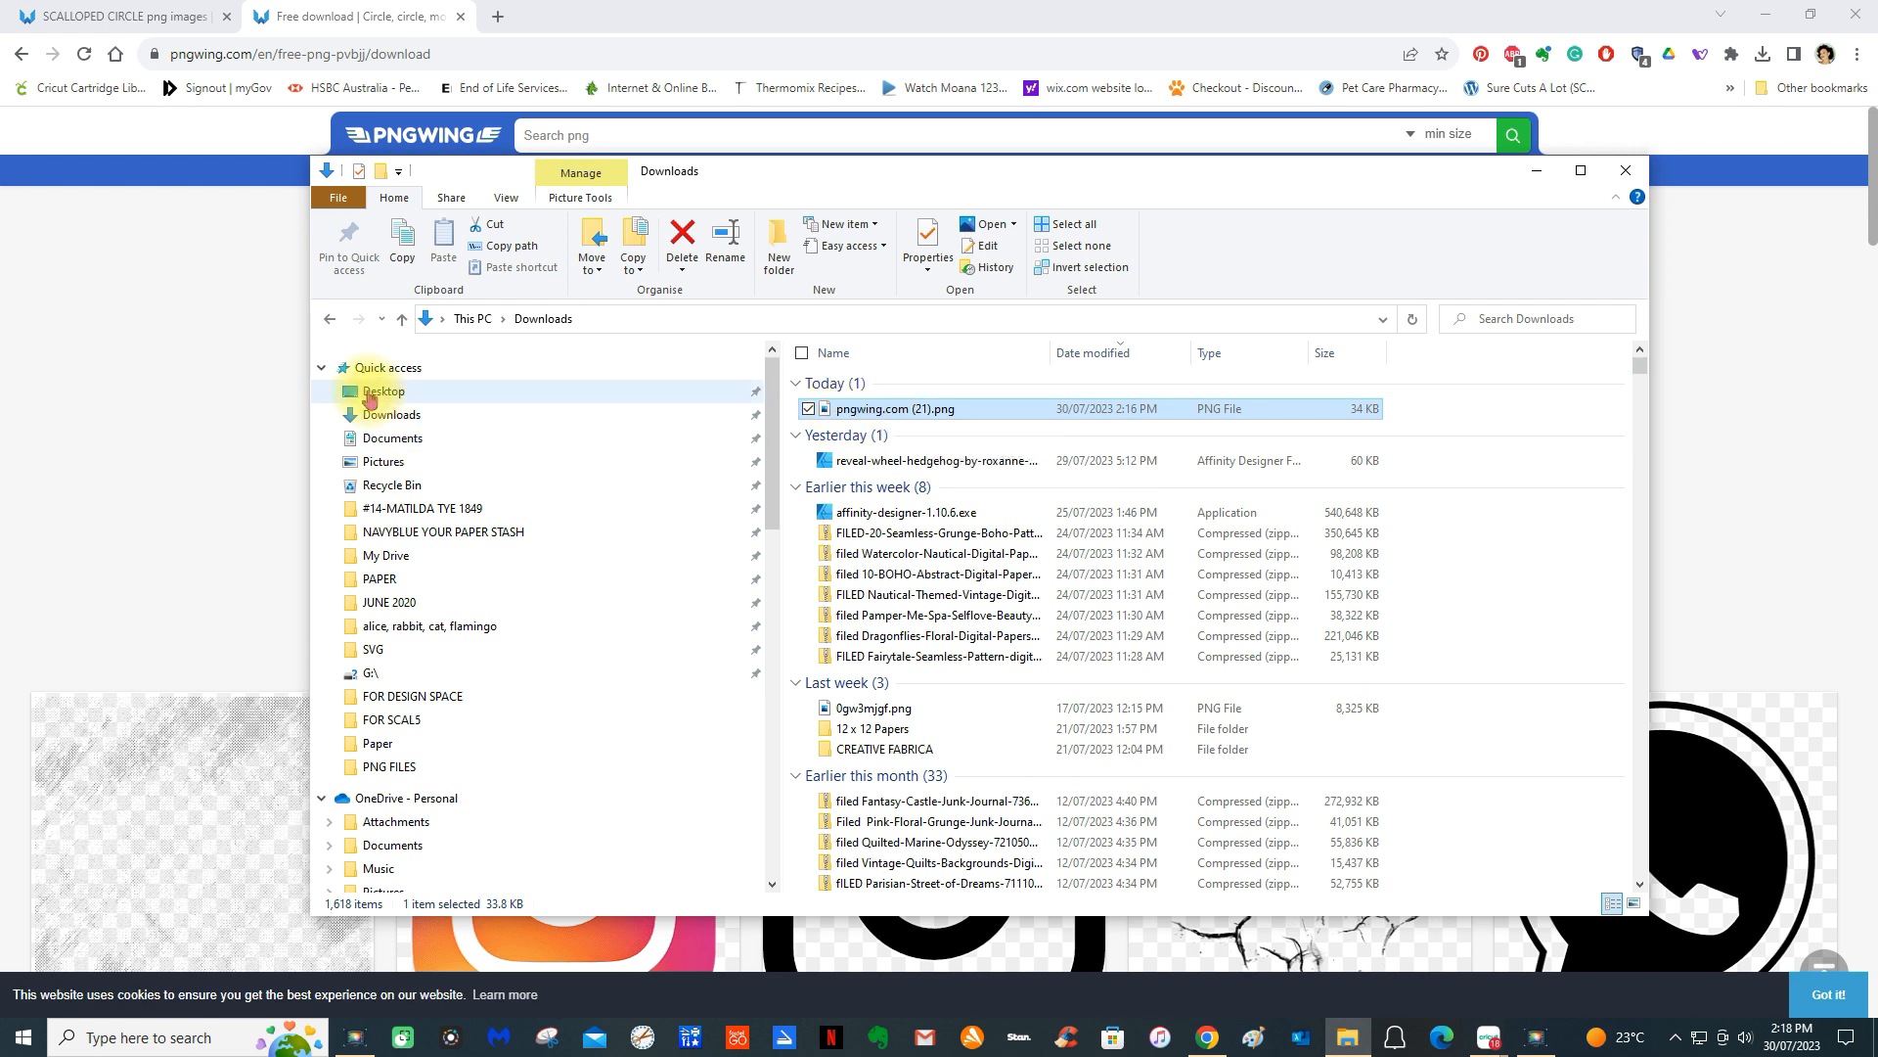
{"action": "scroll", "coordinate": [495, 692], "scroll_direction": "down", "scroll_amount": 4}
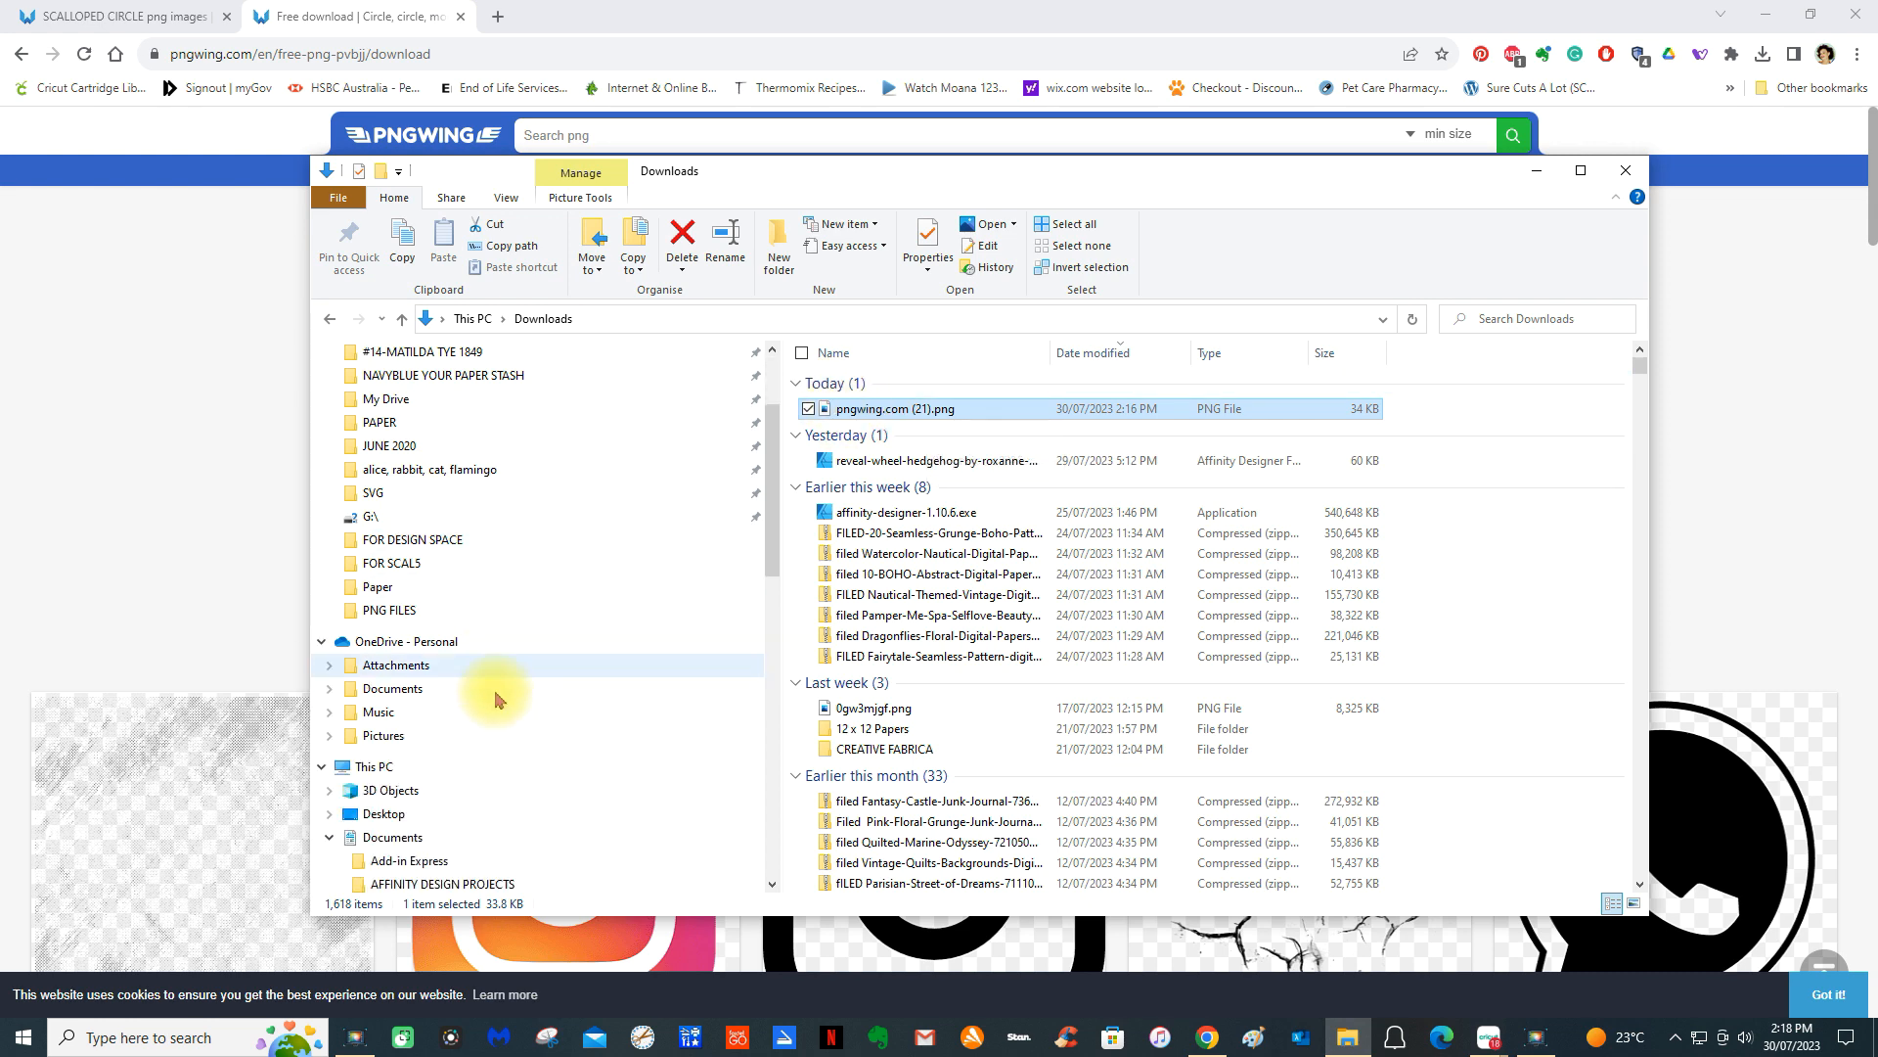
{"action": "scroll", "coordinate": [495, 695], "scroll_direction": "down", "scroll_amount": 2}
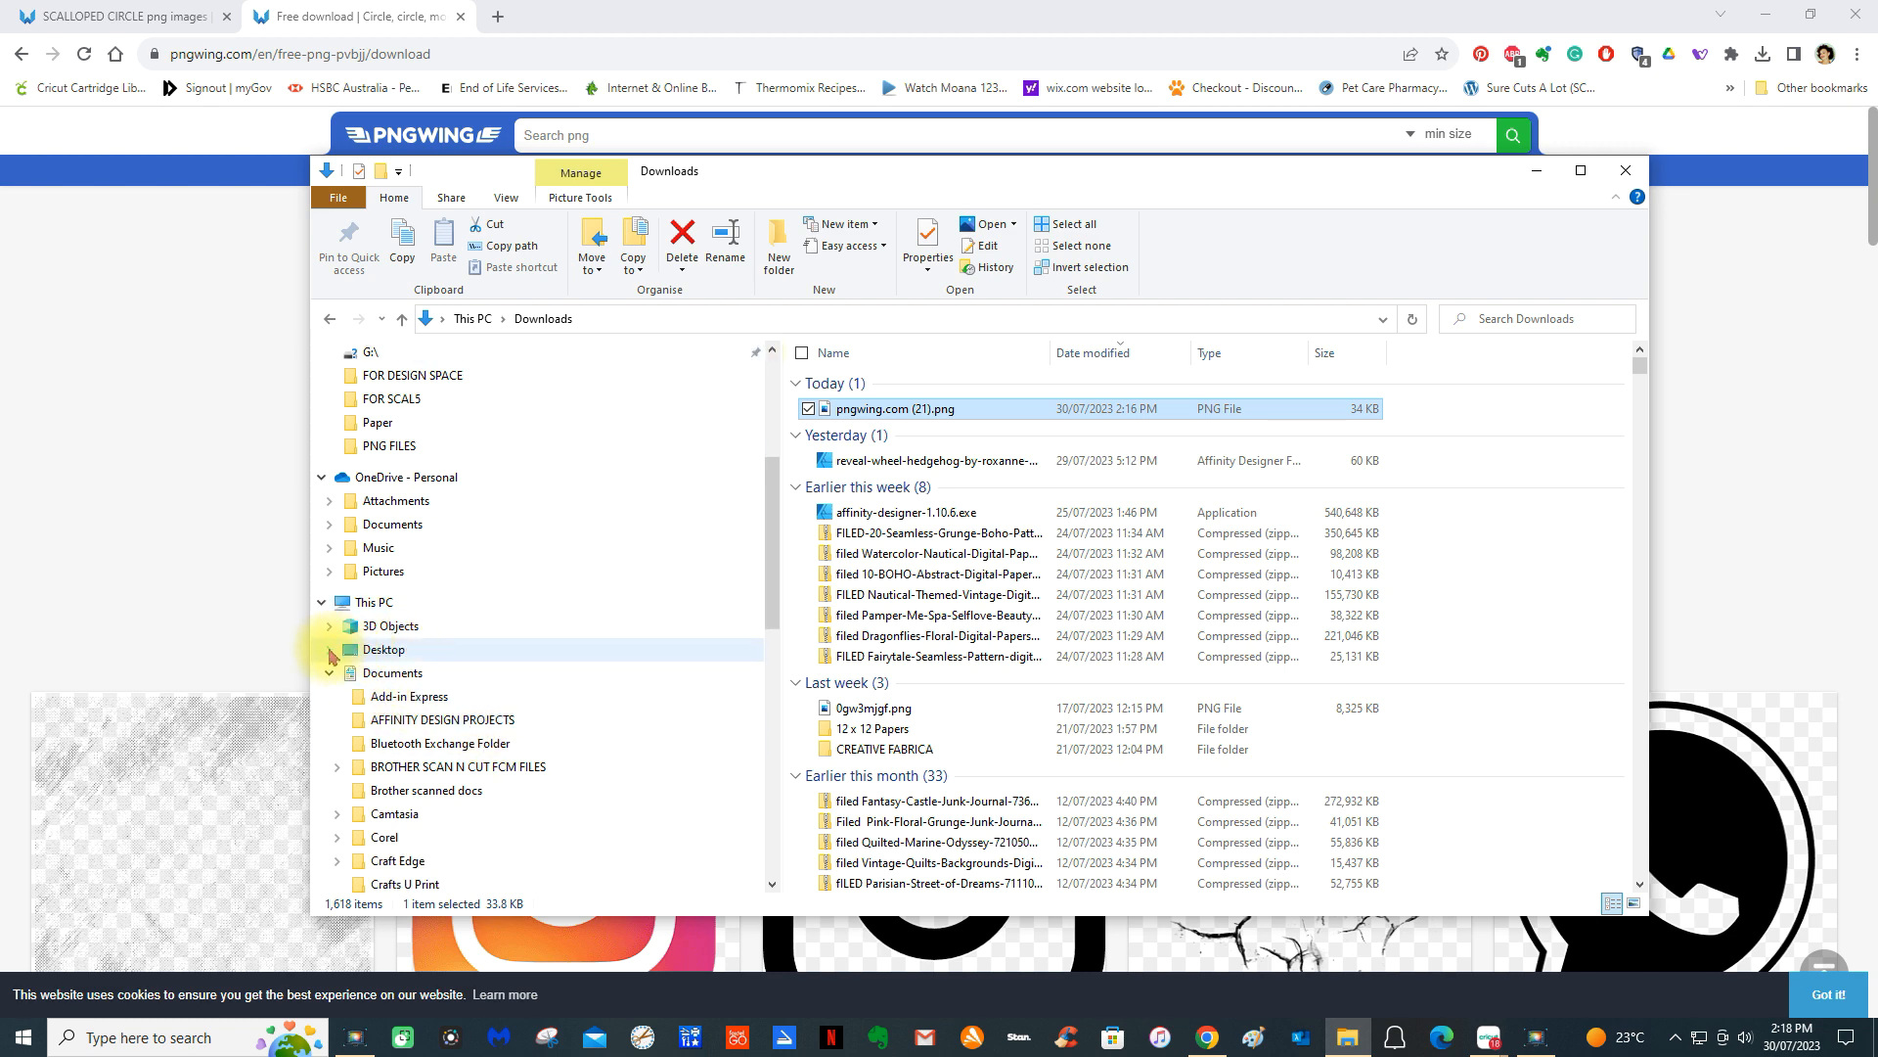
{"action": "left_click", "coordinate": [329, 651]}
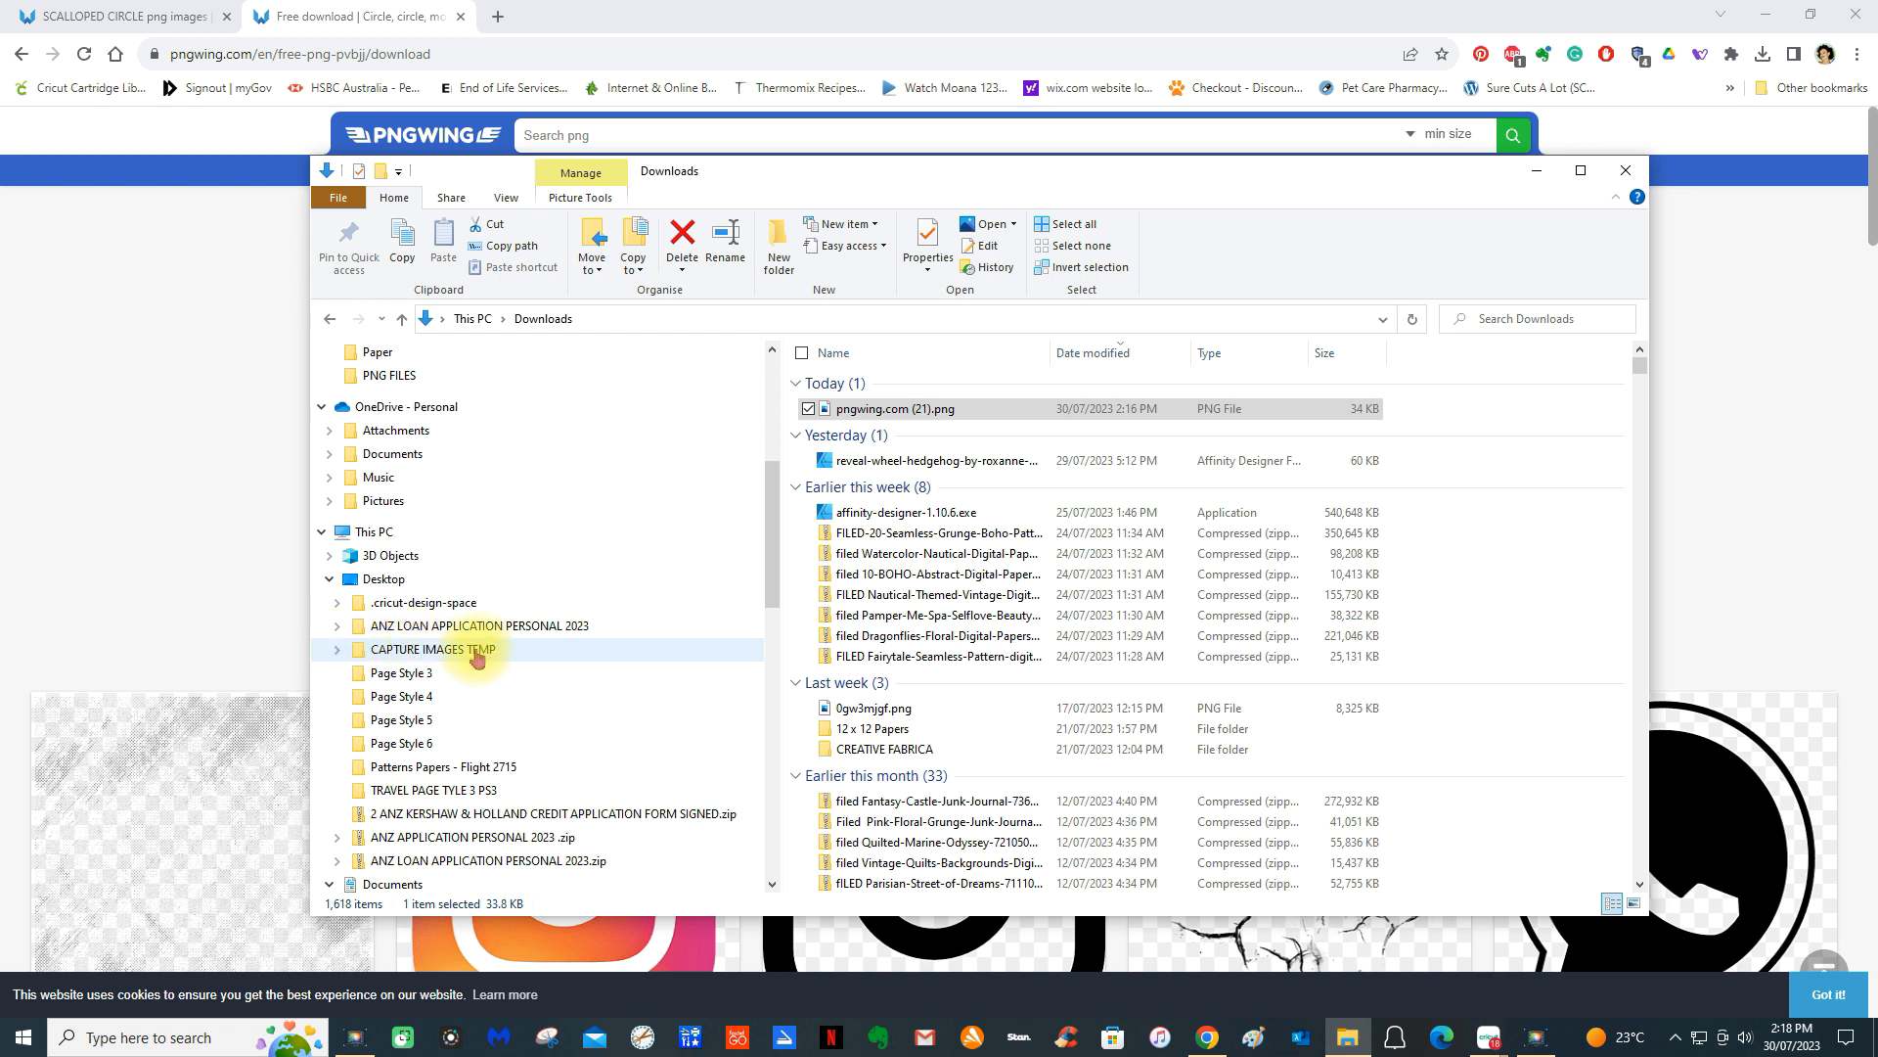
{"action": "left_click", "coordinate": [337, 651]}
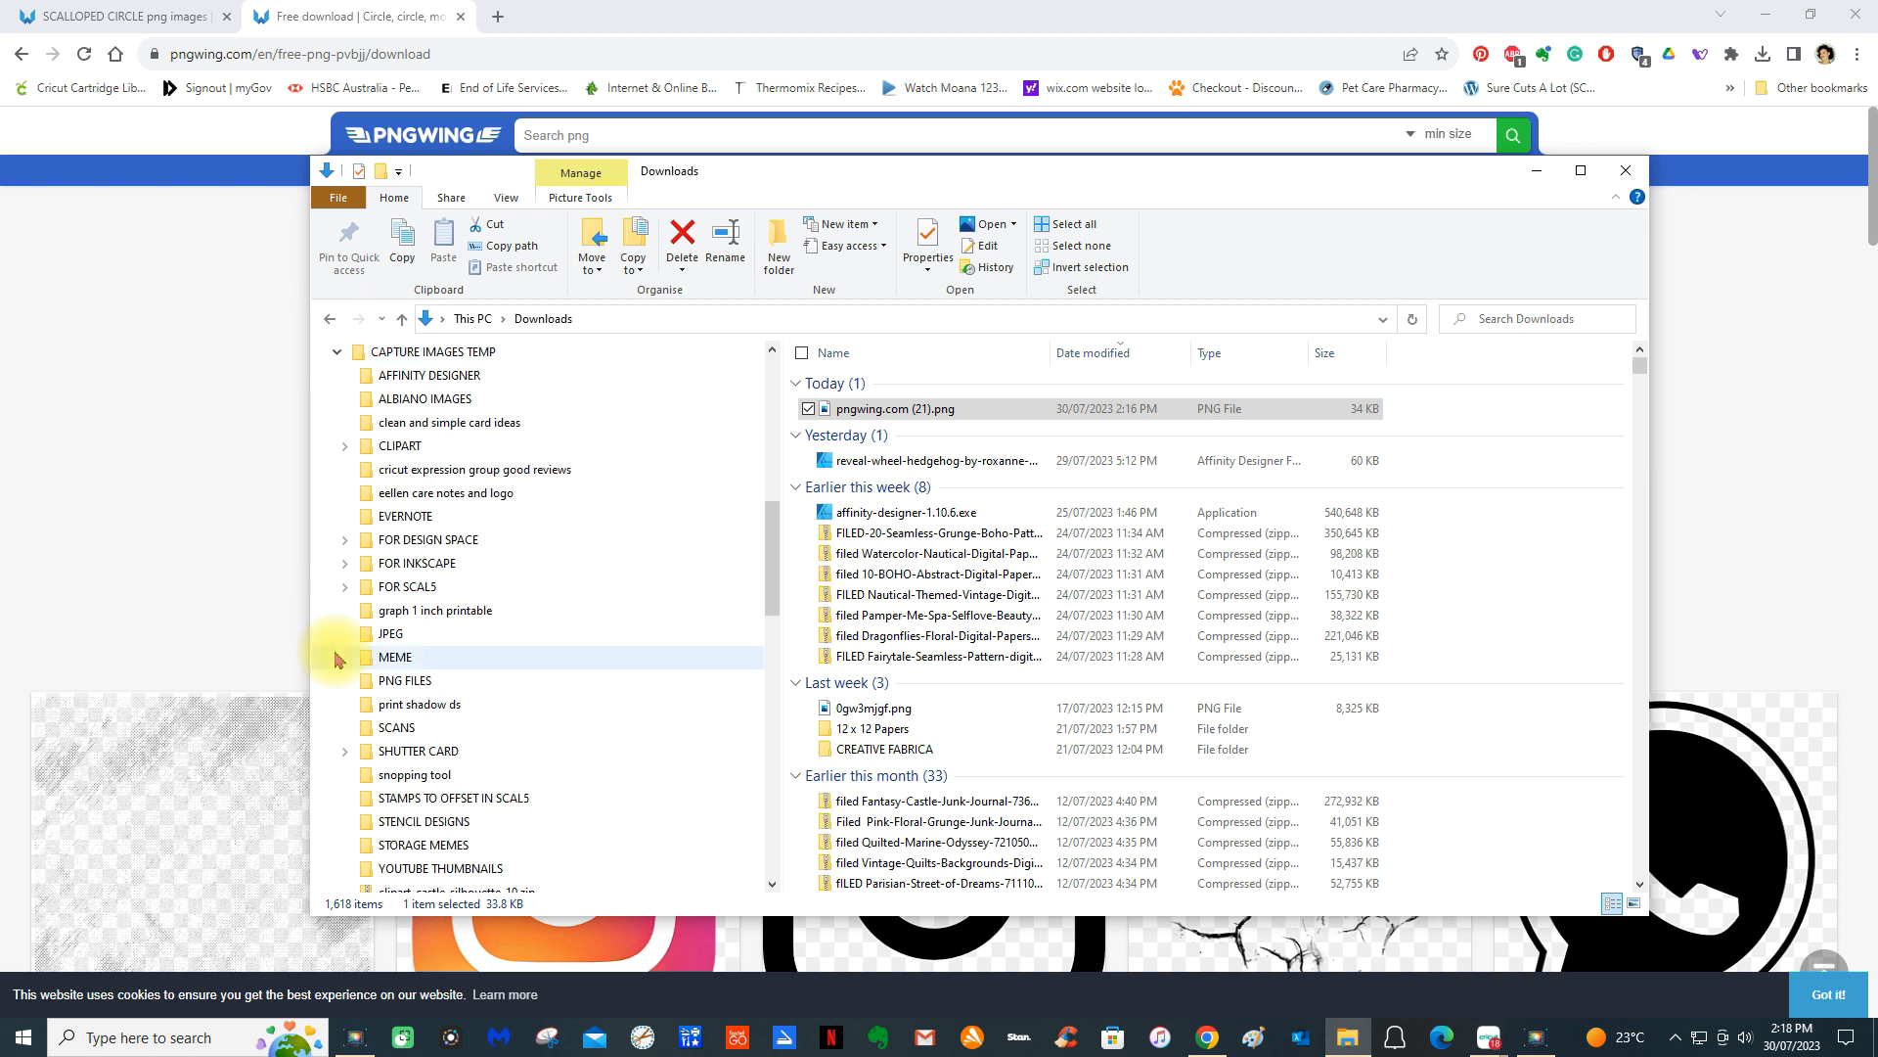
{"action": "left_click", "coordinate": [343, 541]}
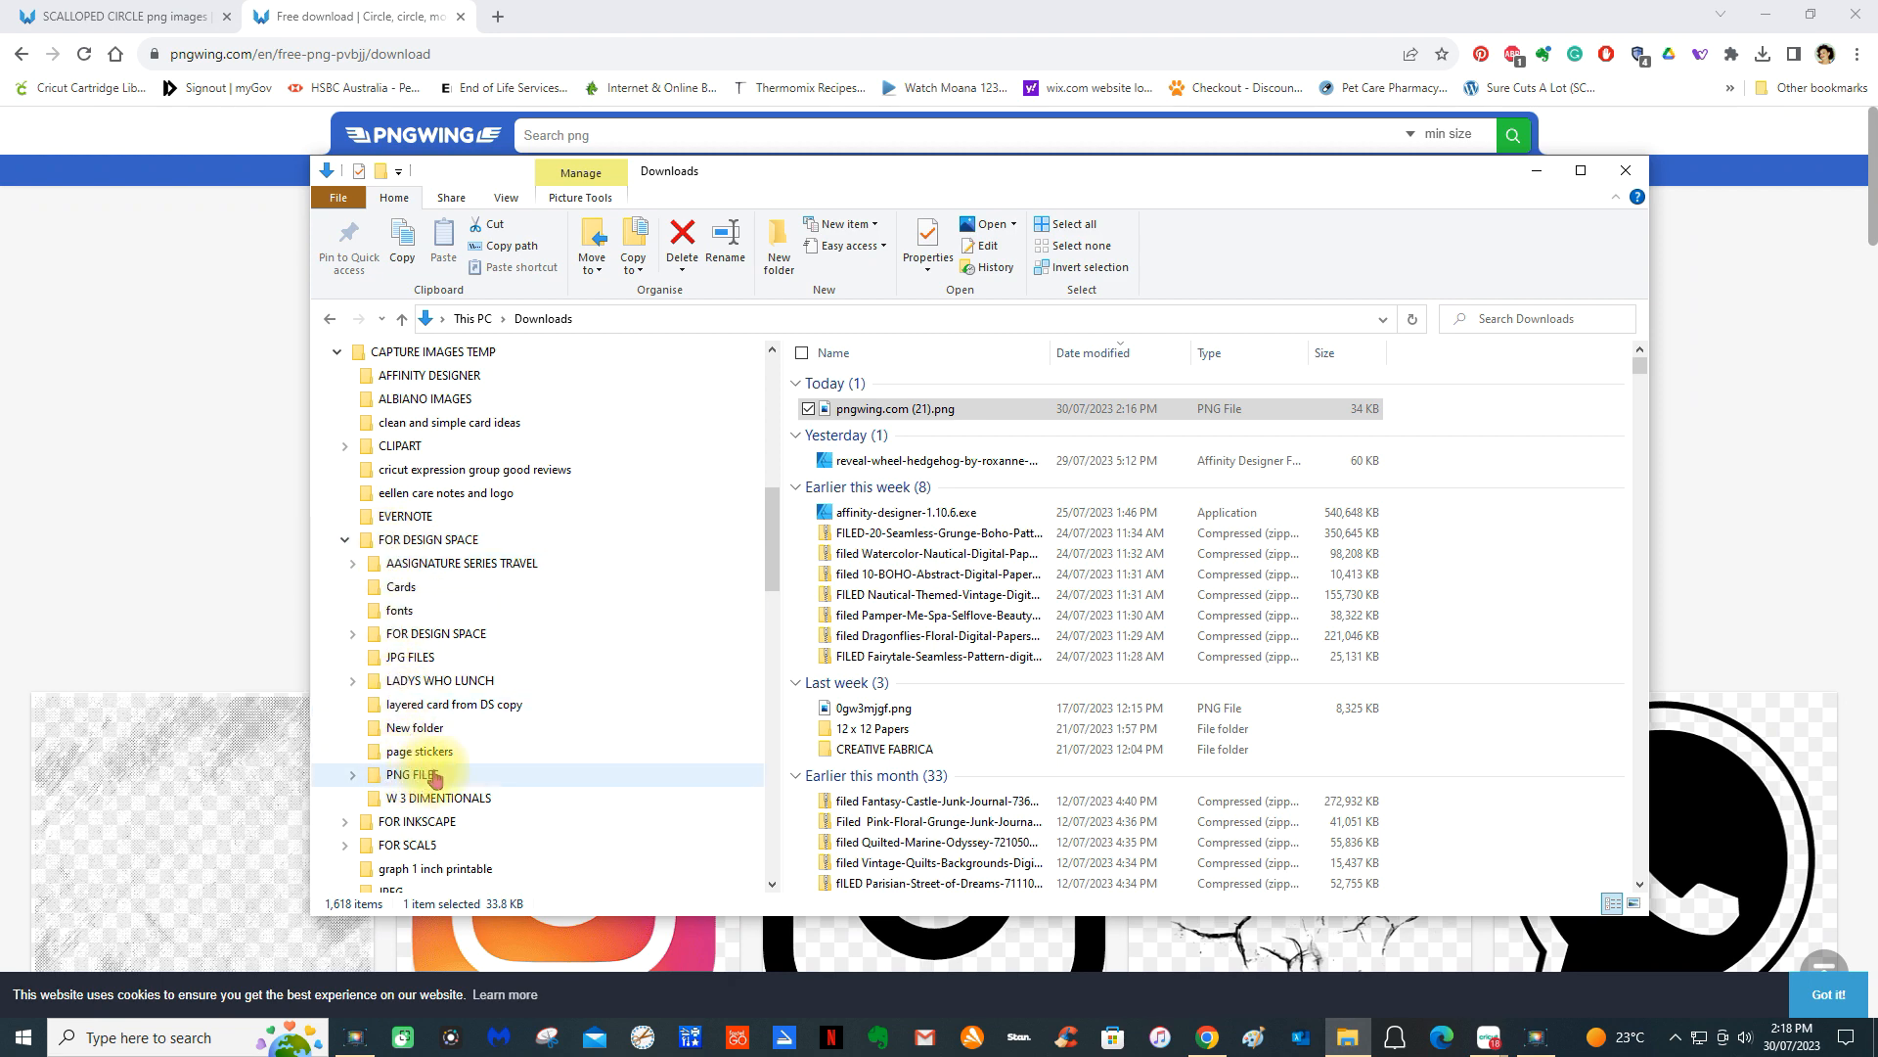
{"action": "left_click_drag", "start_coordinate": [861, 409], "coordinate": [516, 779]}
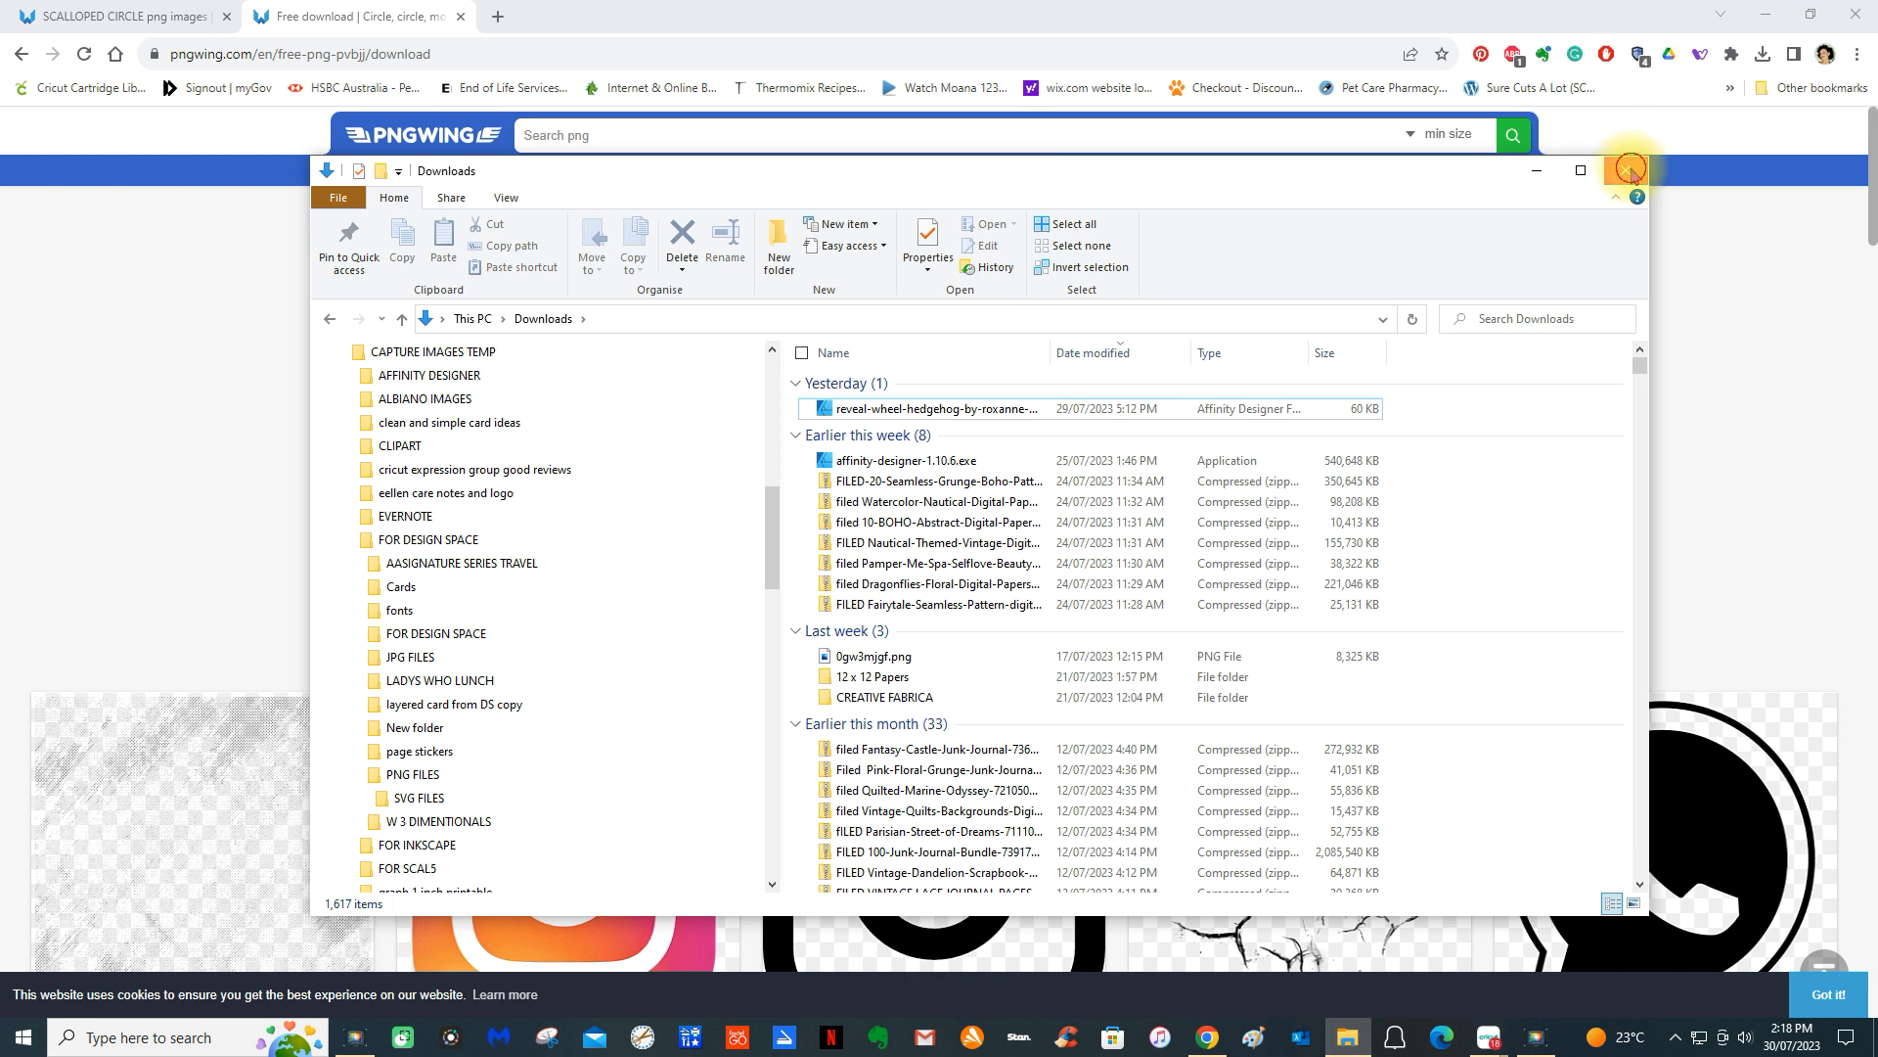
{"action": "left_click", "coordinate": [1631, 171]}
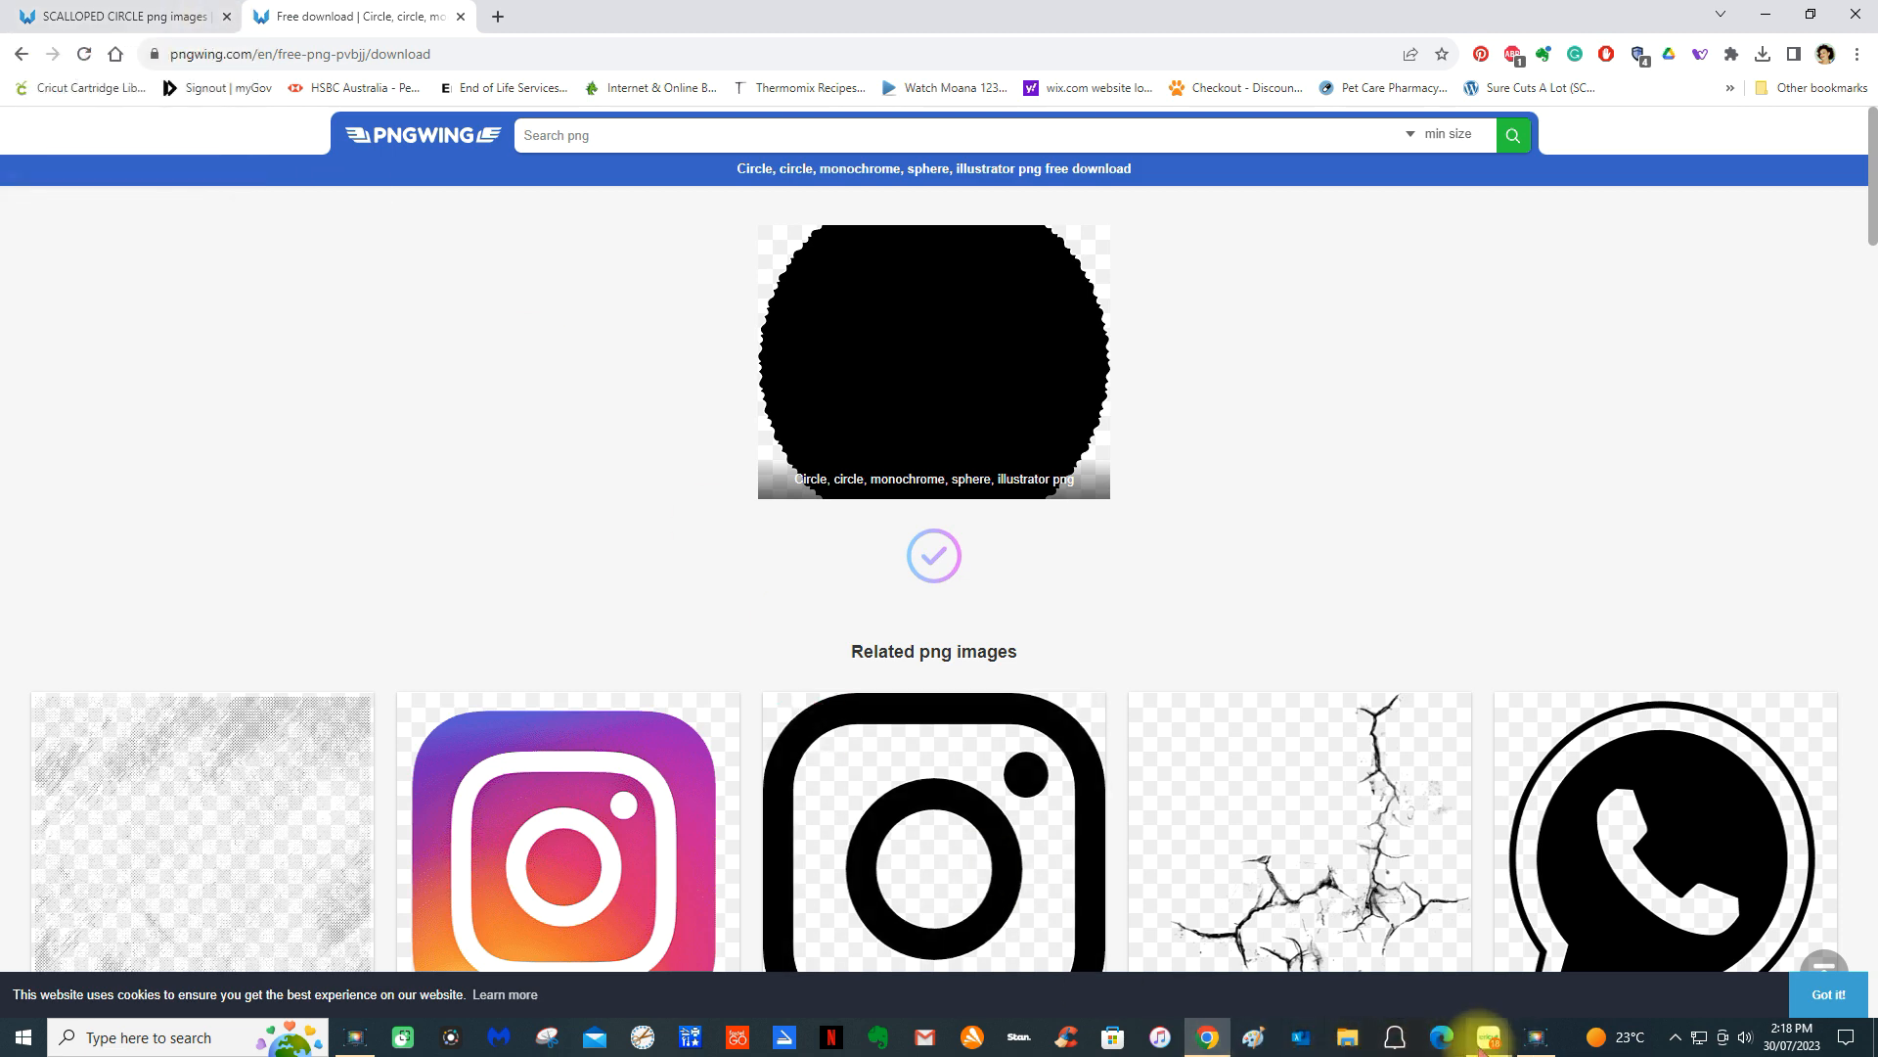
- Switch to Cricut Design Space and delete the PNGWING text from the canvas
{"action": "left_click", "coordinate": [1488, 1043]}
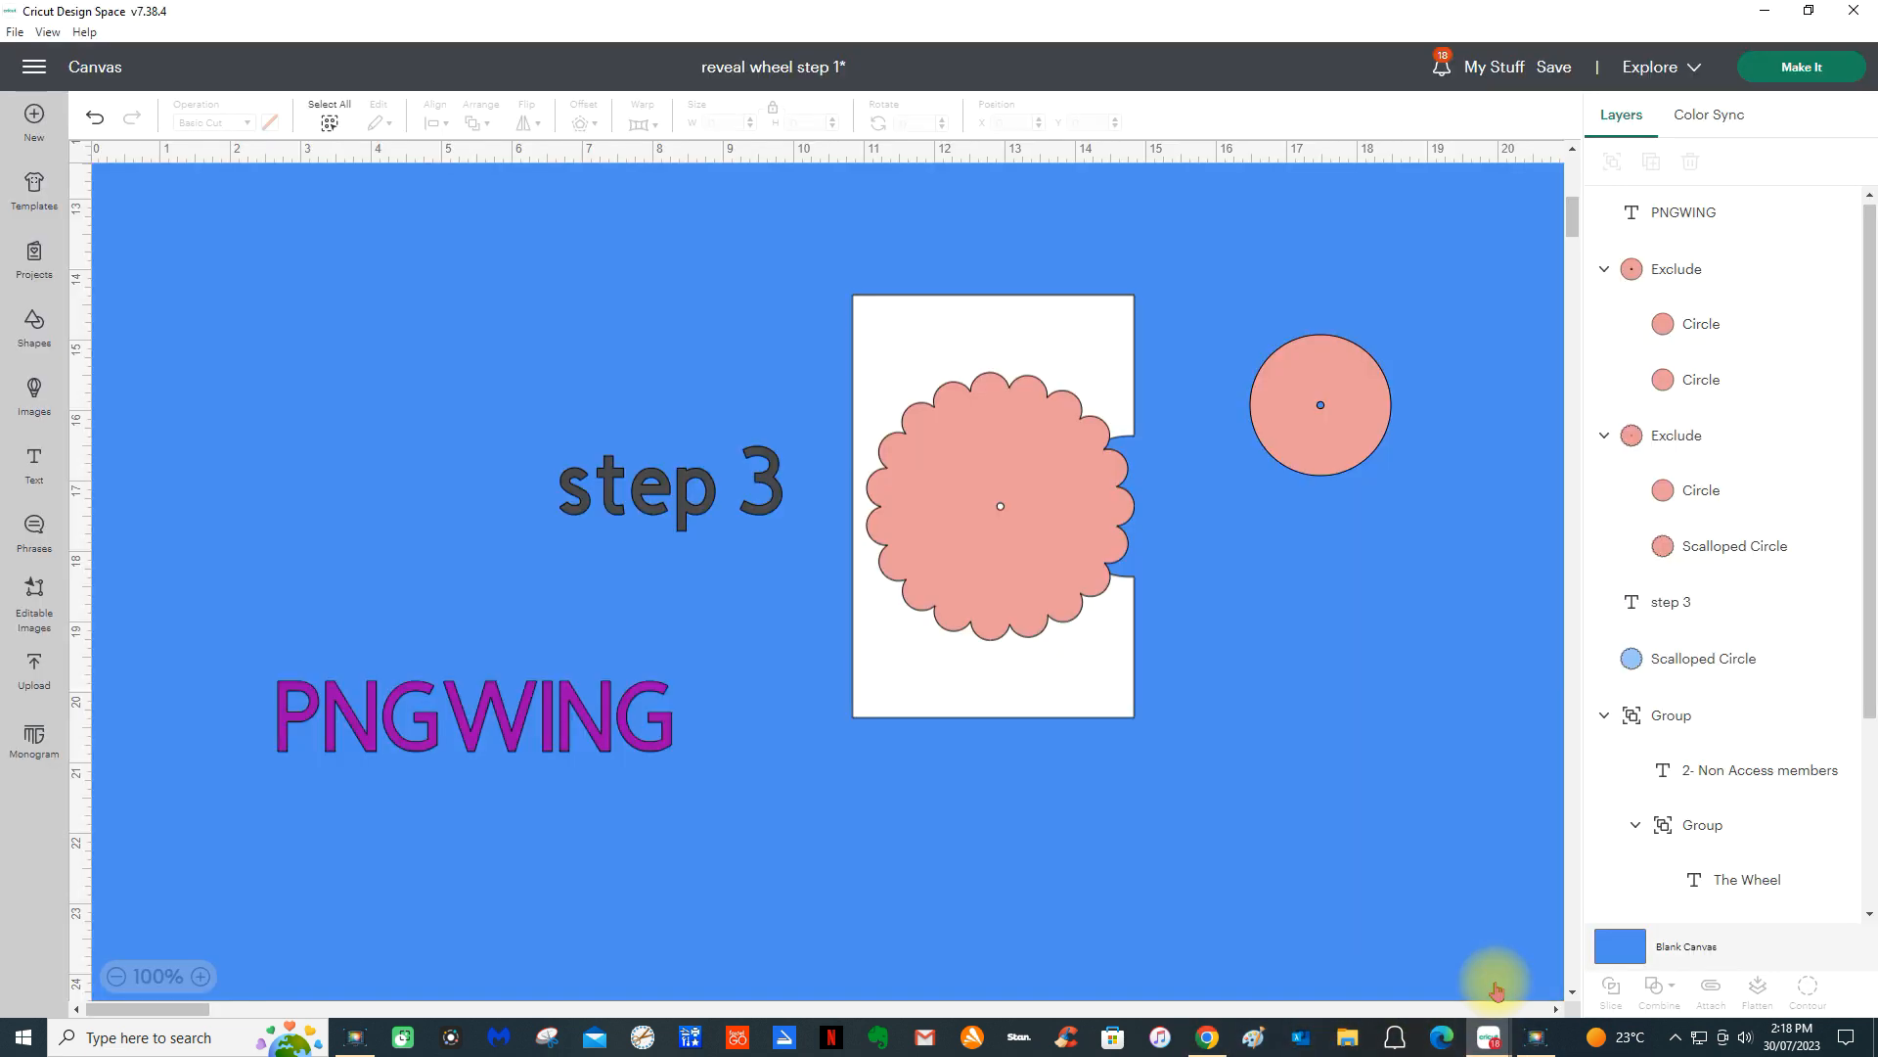
{"action": "left_click", "coordinate": [1511, 973]}
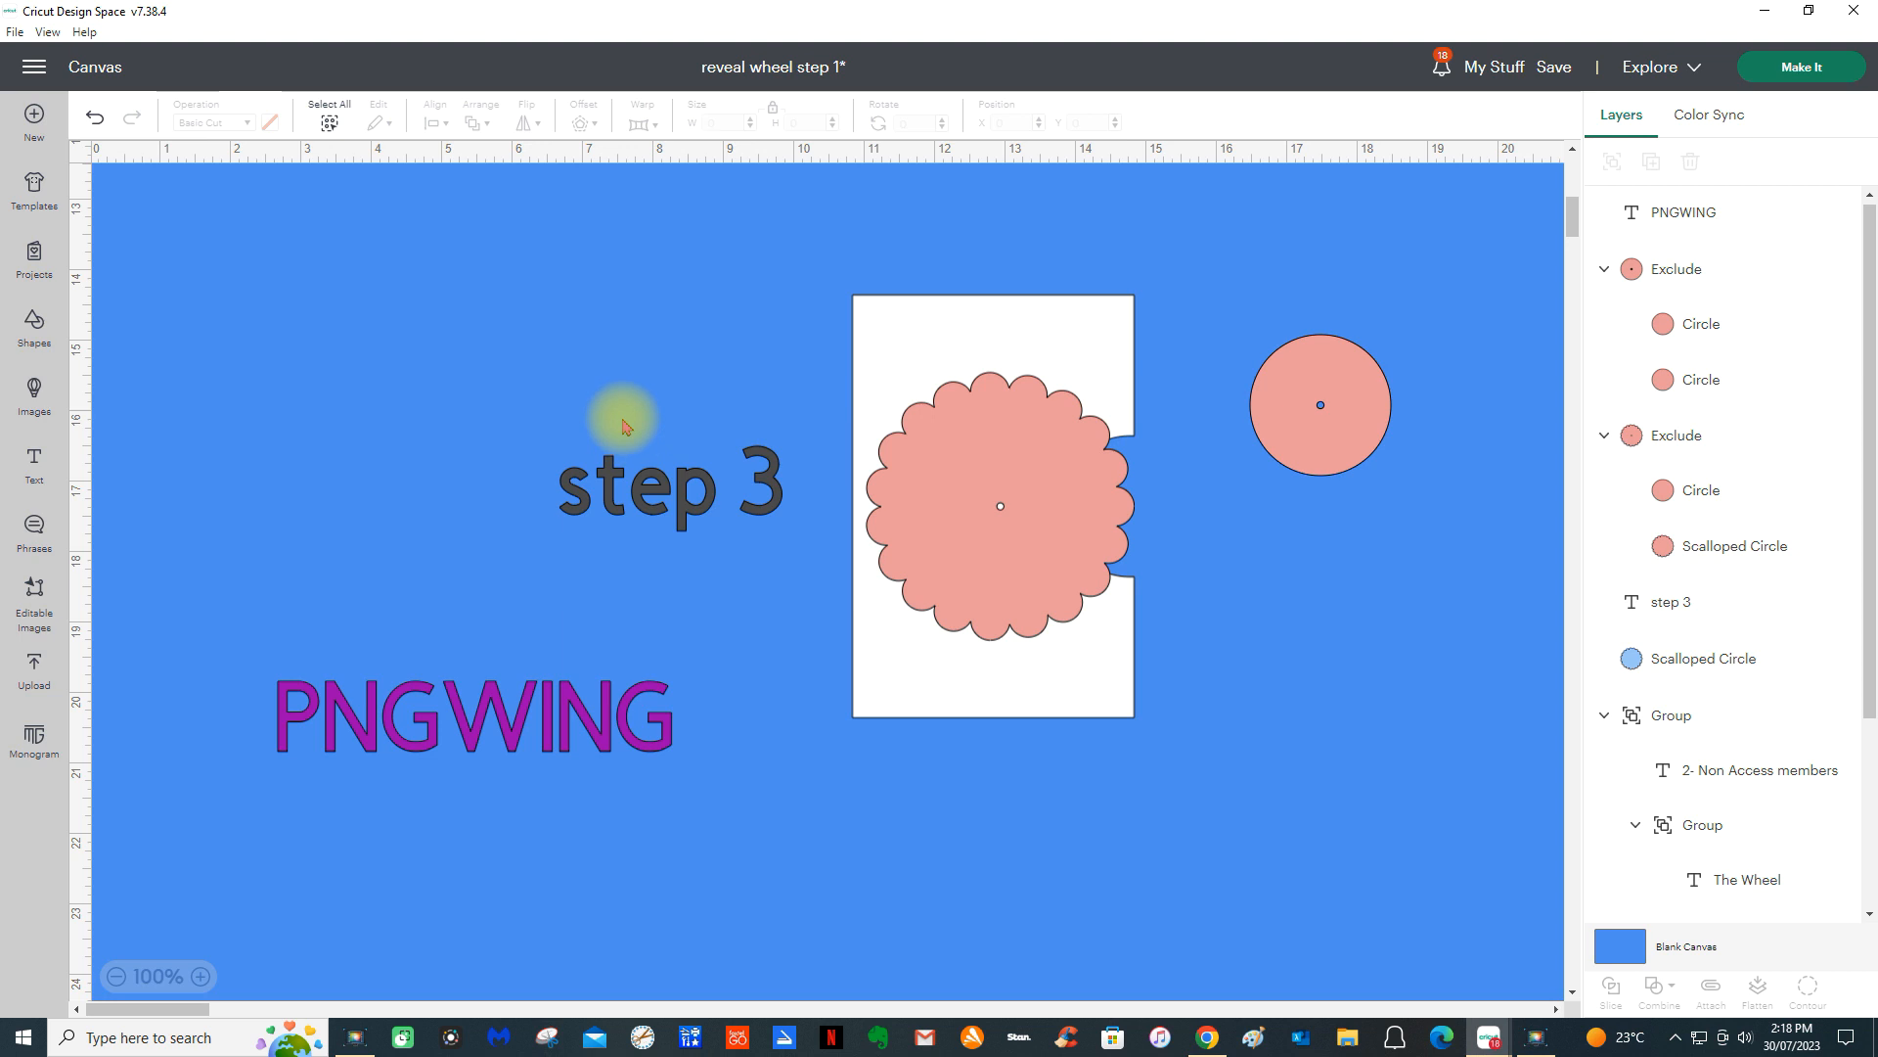
{"action": "left_click", "coordinate": [533, 729]}
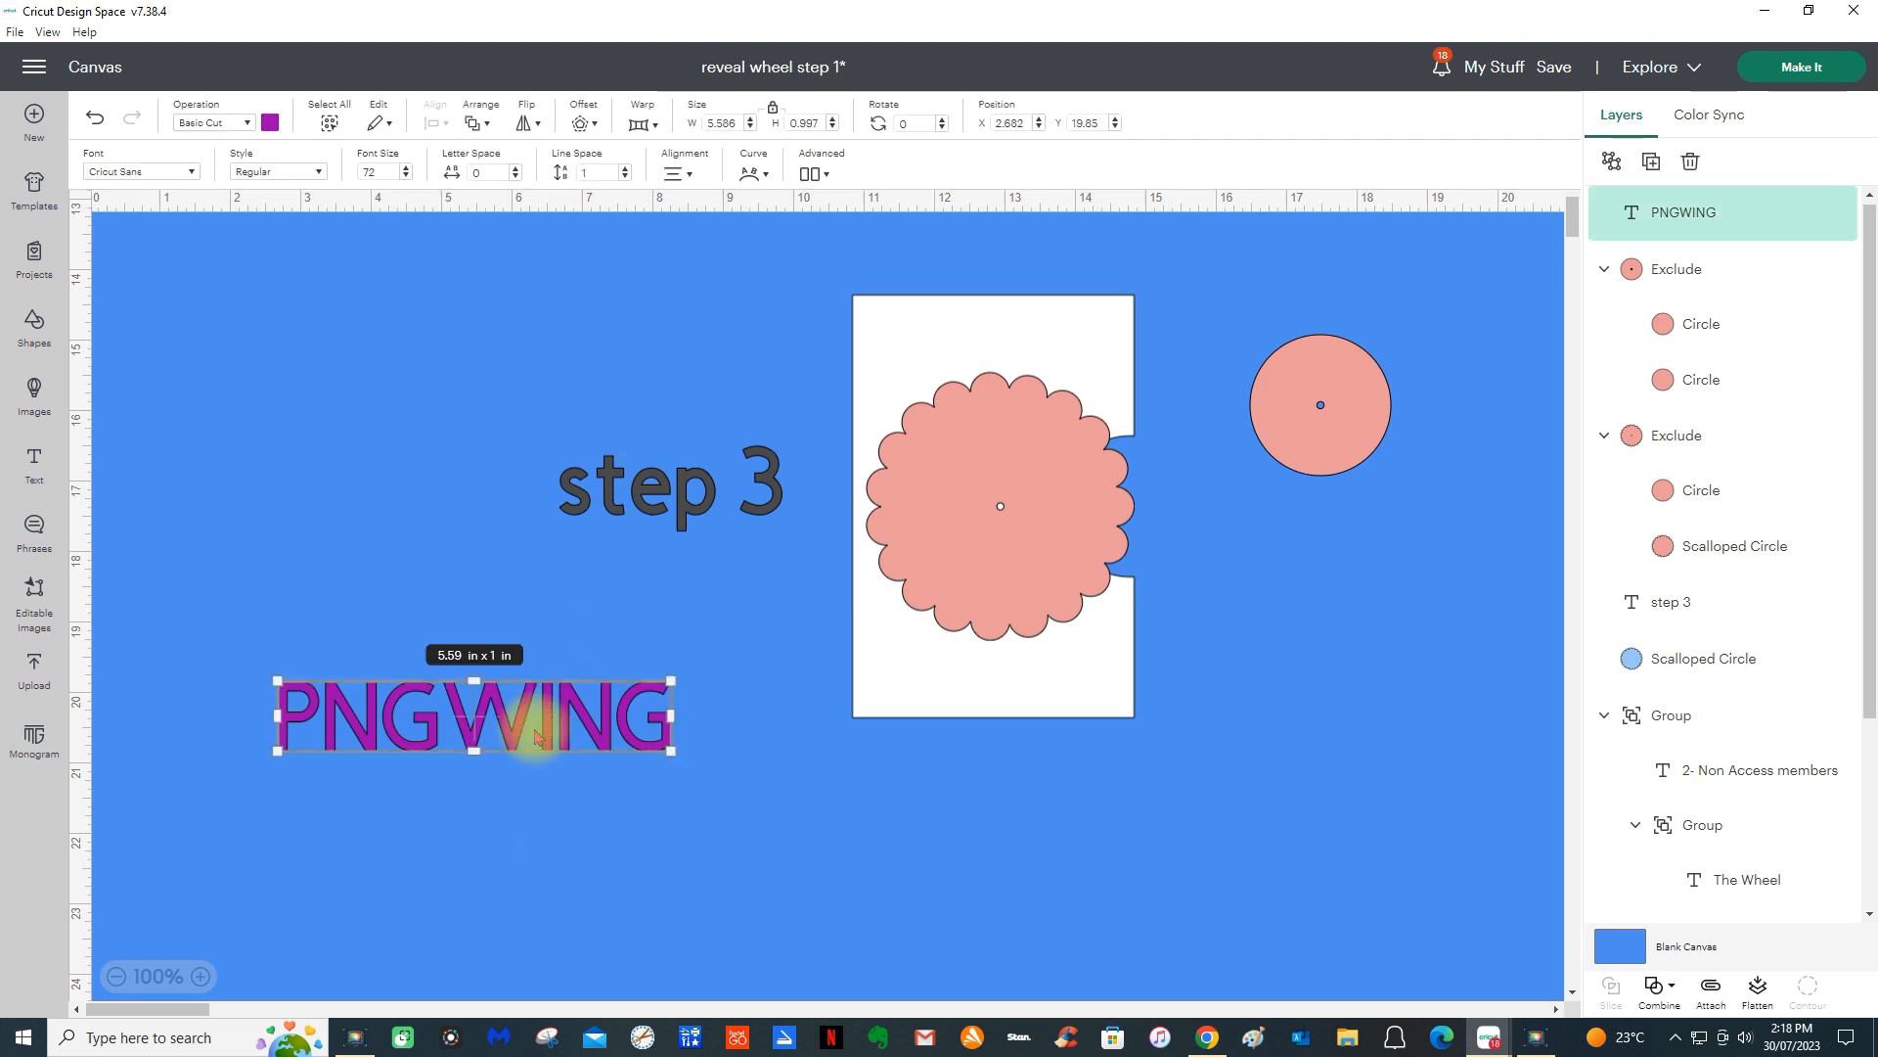
{"action": "key", "text": "Delete"}
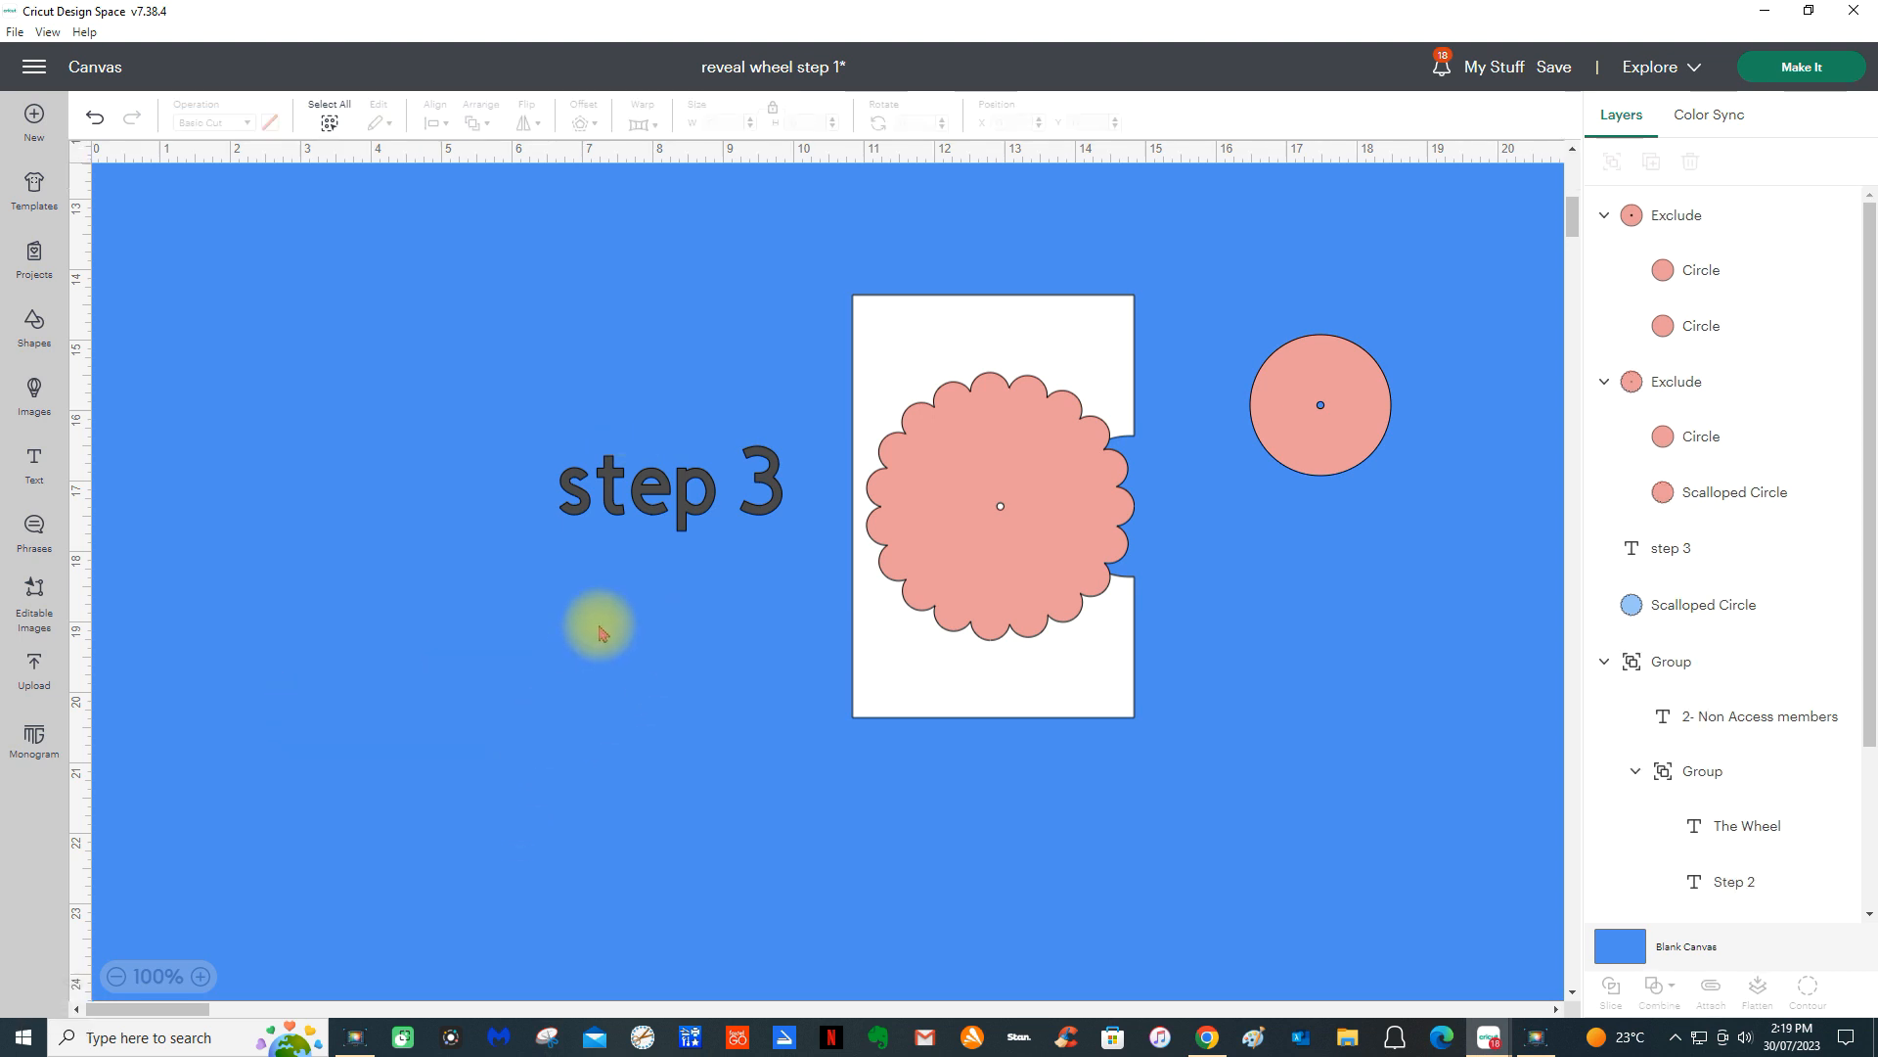
- Start an image upload and choose the scalloped circle PNG from the PNG FILES folder
{"action": "left_click", "coordinate": [35, 670]}
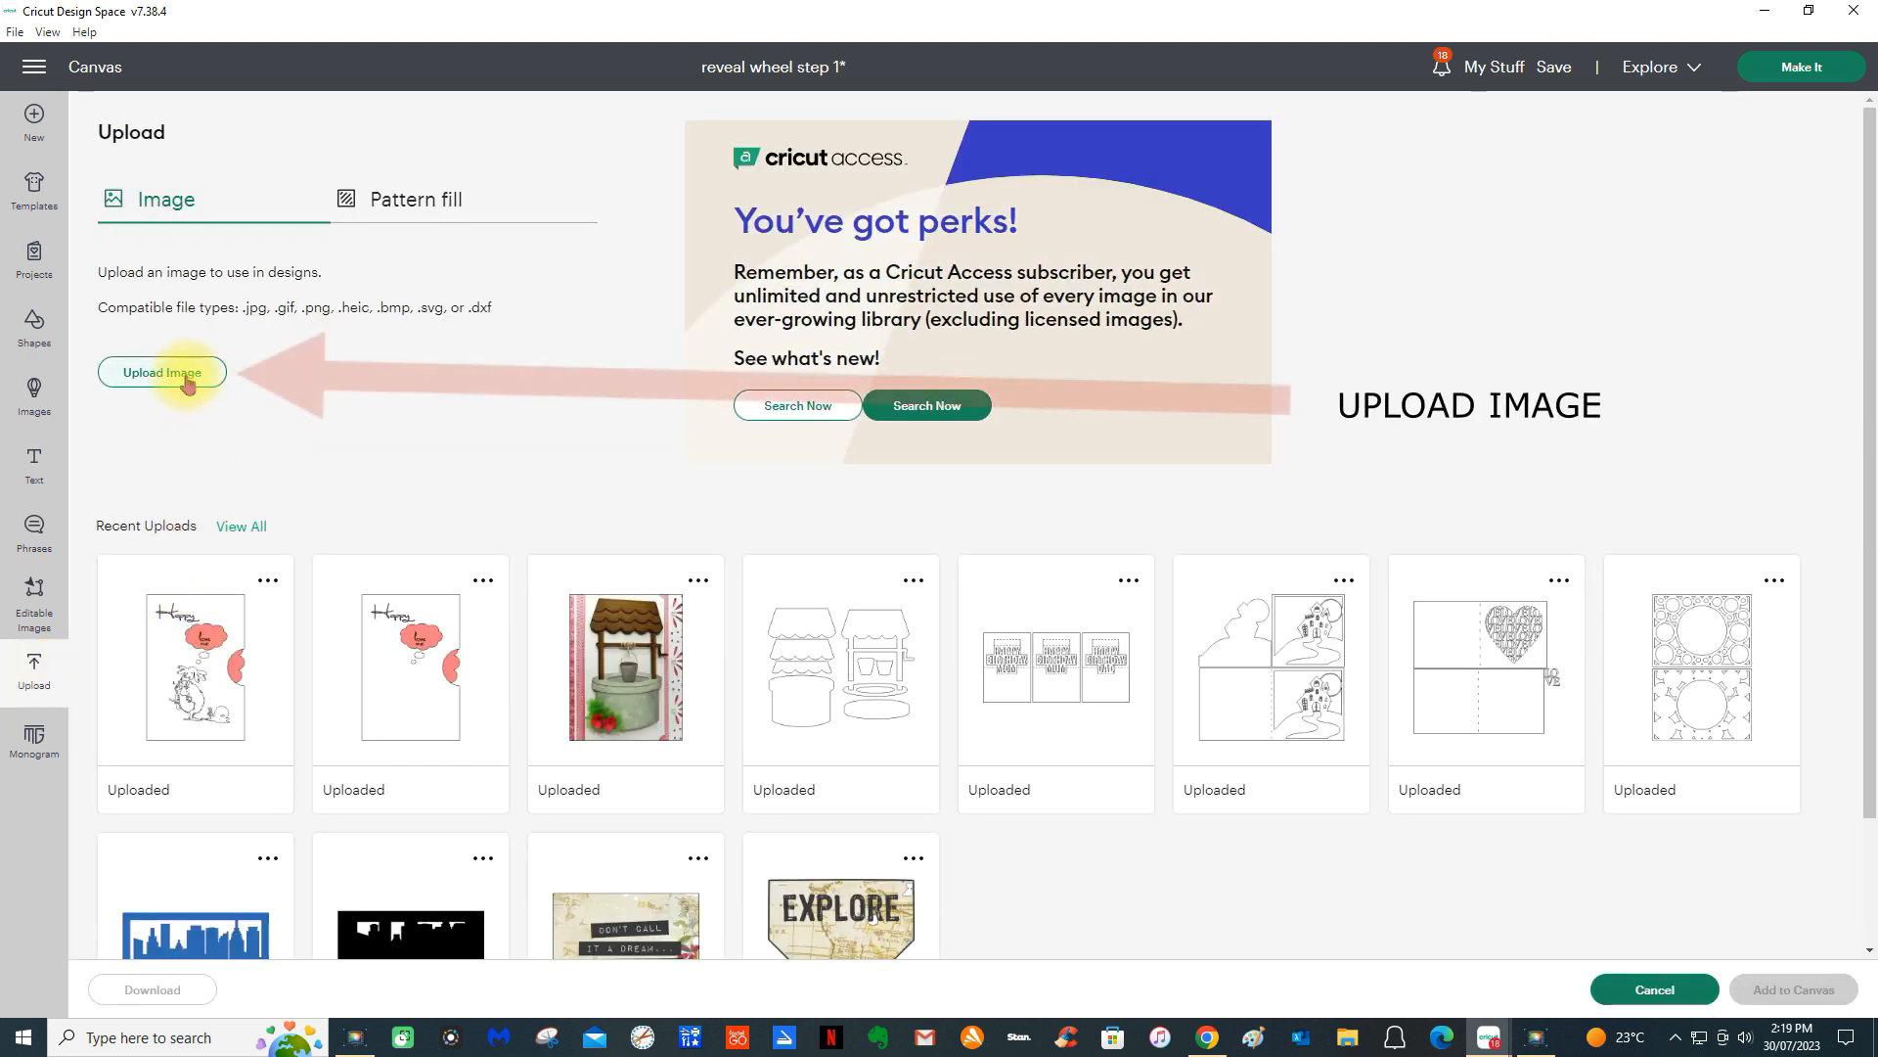
{"action": "left_click", "coordinate": [187, 382]}
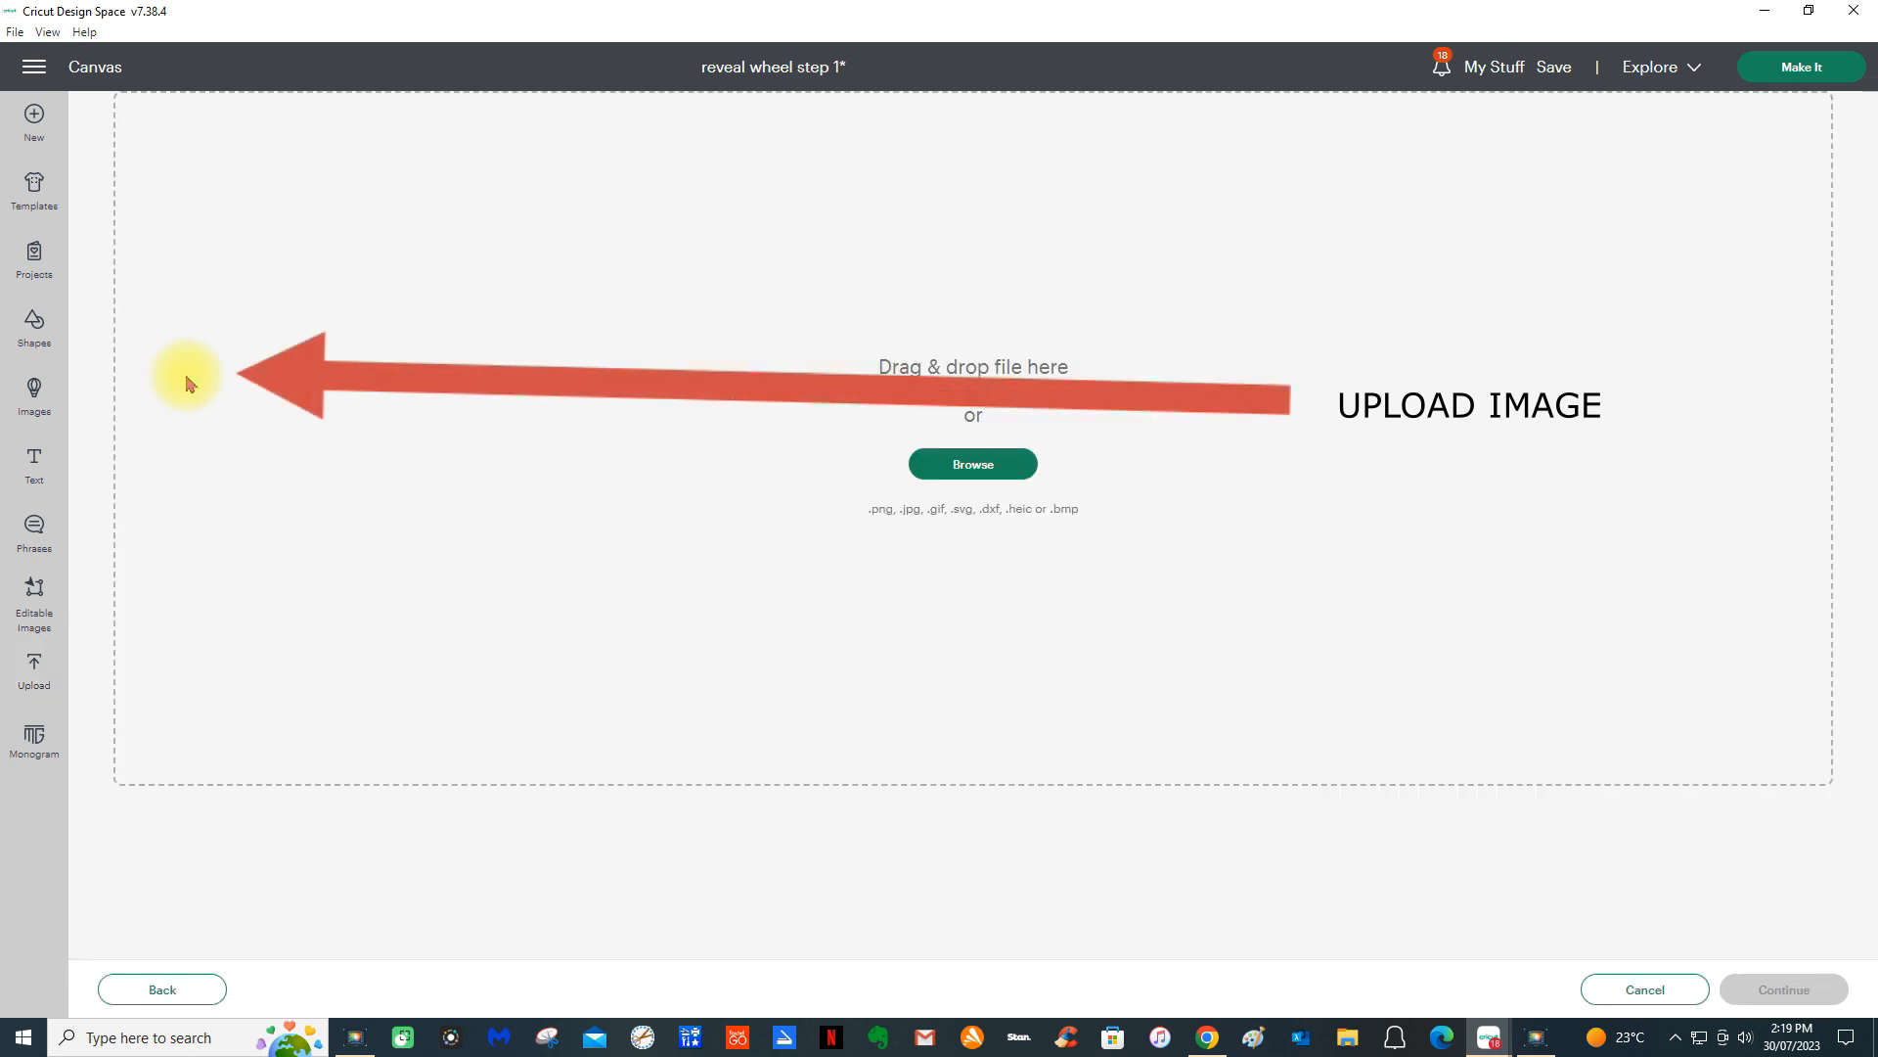
{"action": "left_click", "coordinate": [937, 469]}
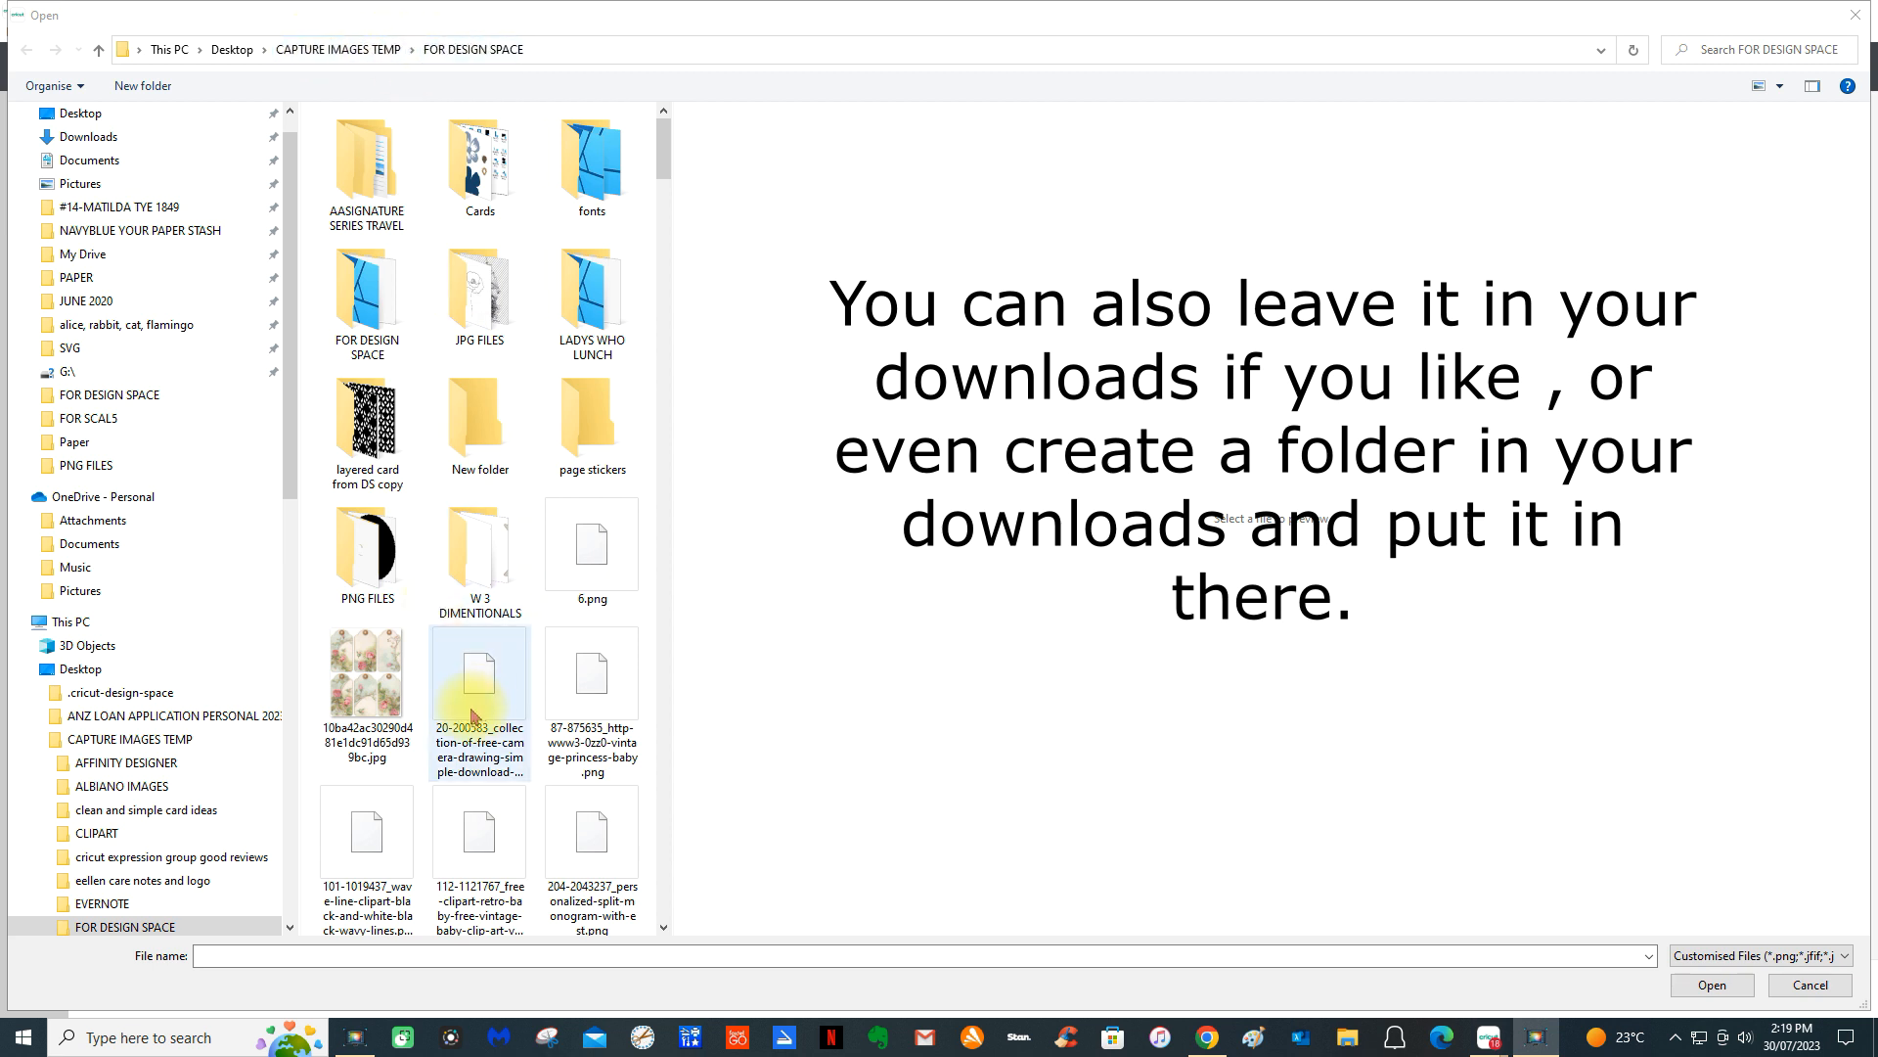
{"action": "left_click", "coordinate": [363, 584]}
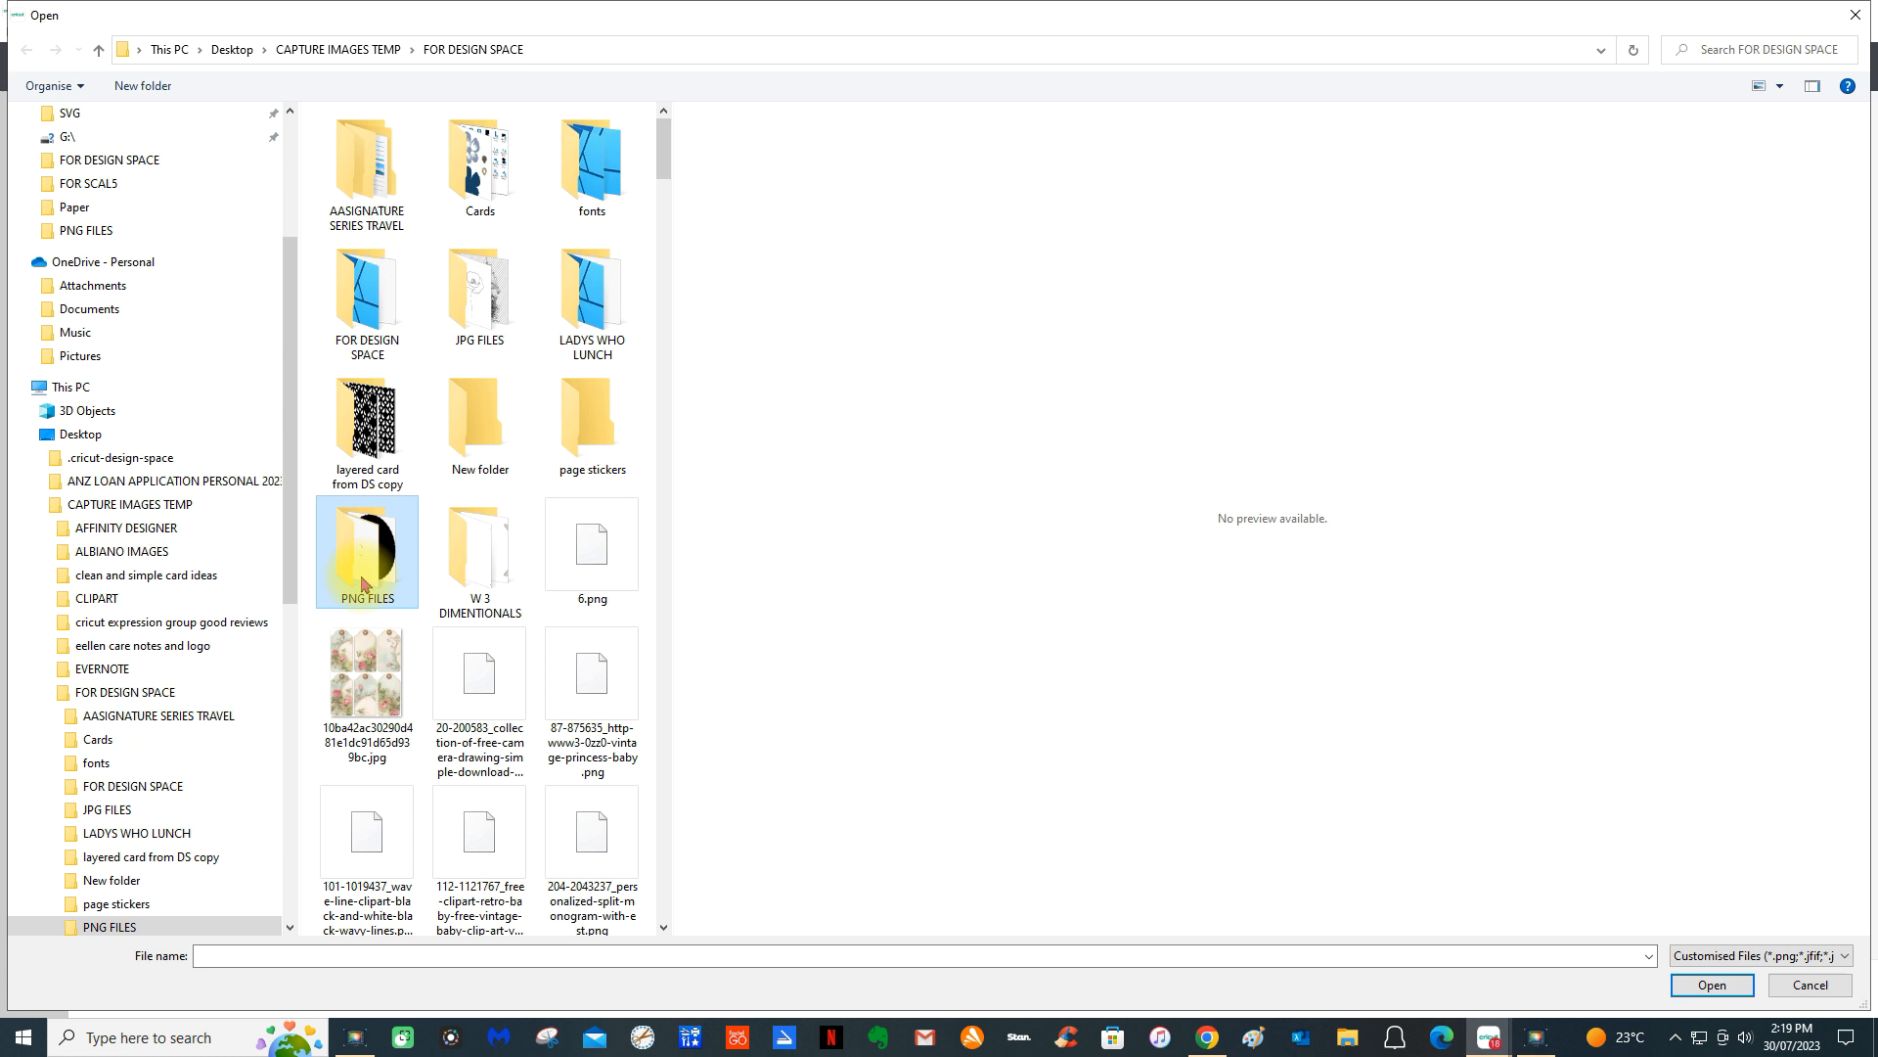
{"action": "double_click", "coordinate": [362, 584]}
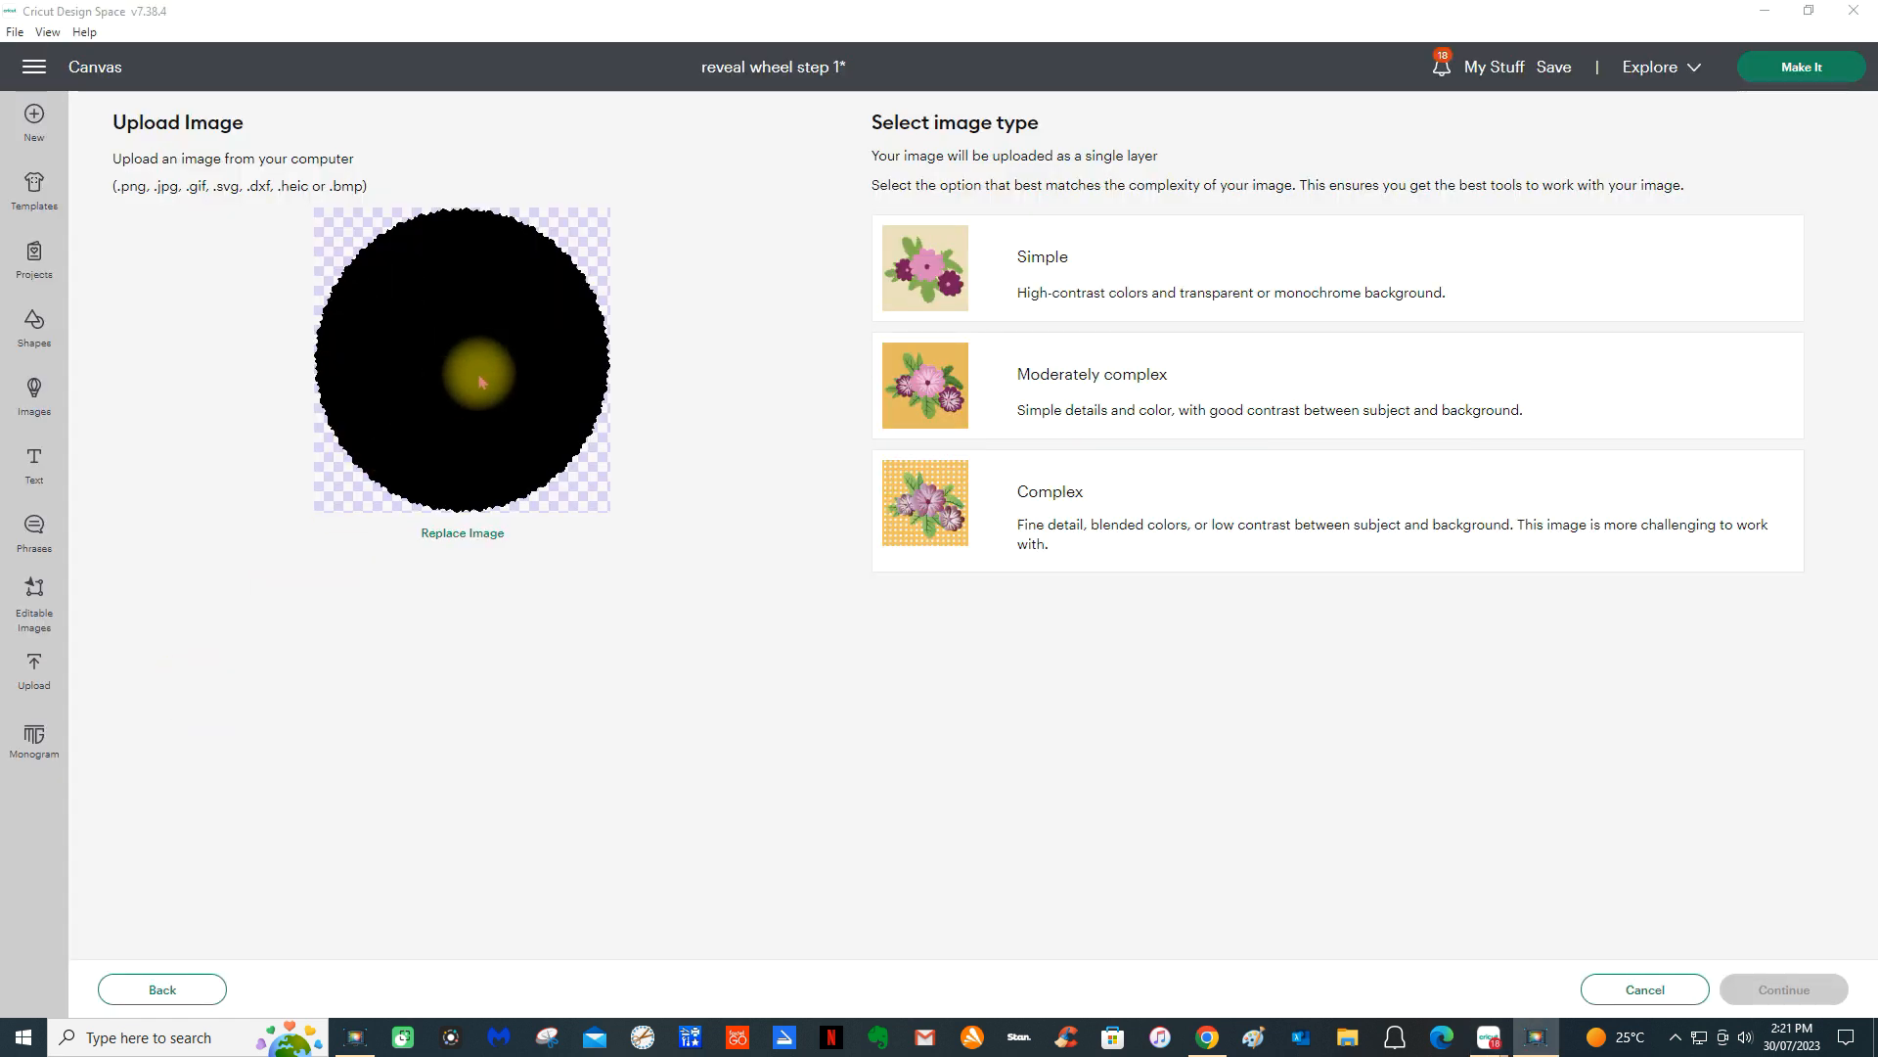
- Set the image type to Simple and accept the scalloped circle without removing any background
{"action": "left_click", "coordinate": [1072, 522]}
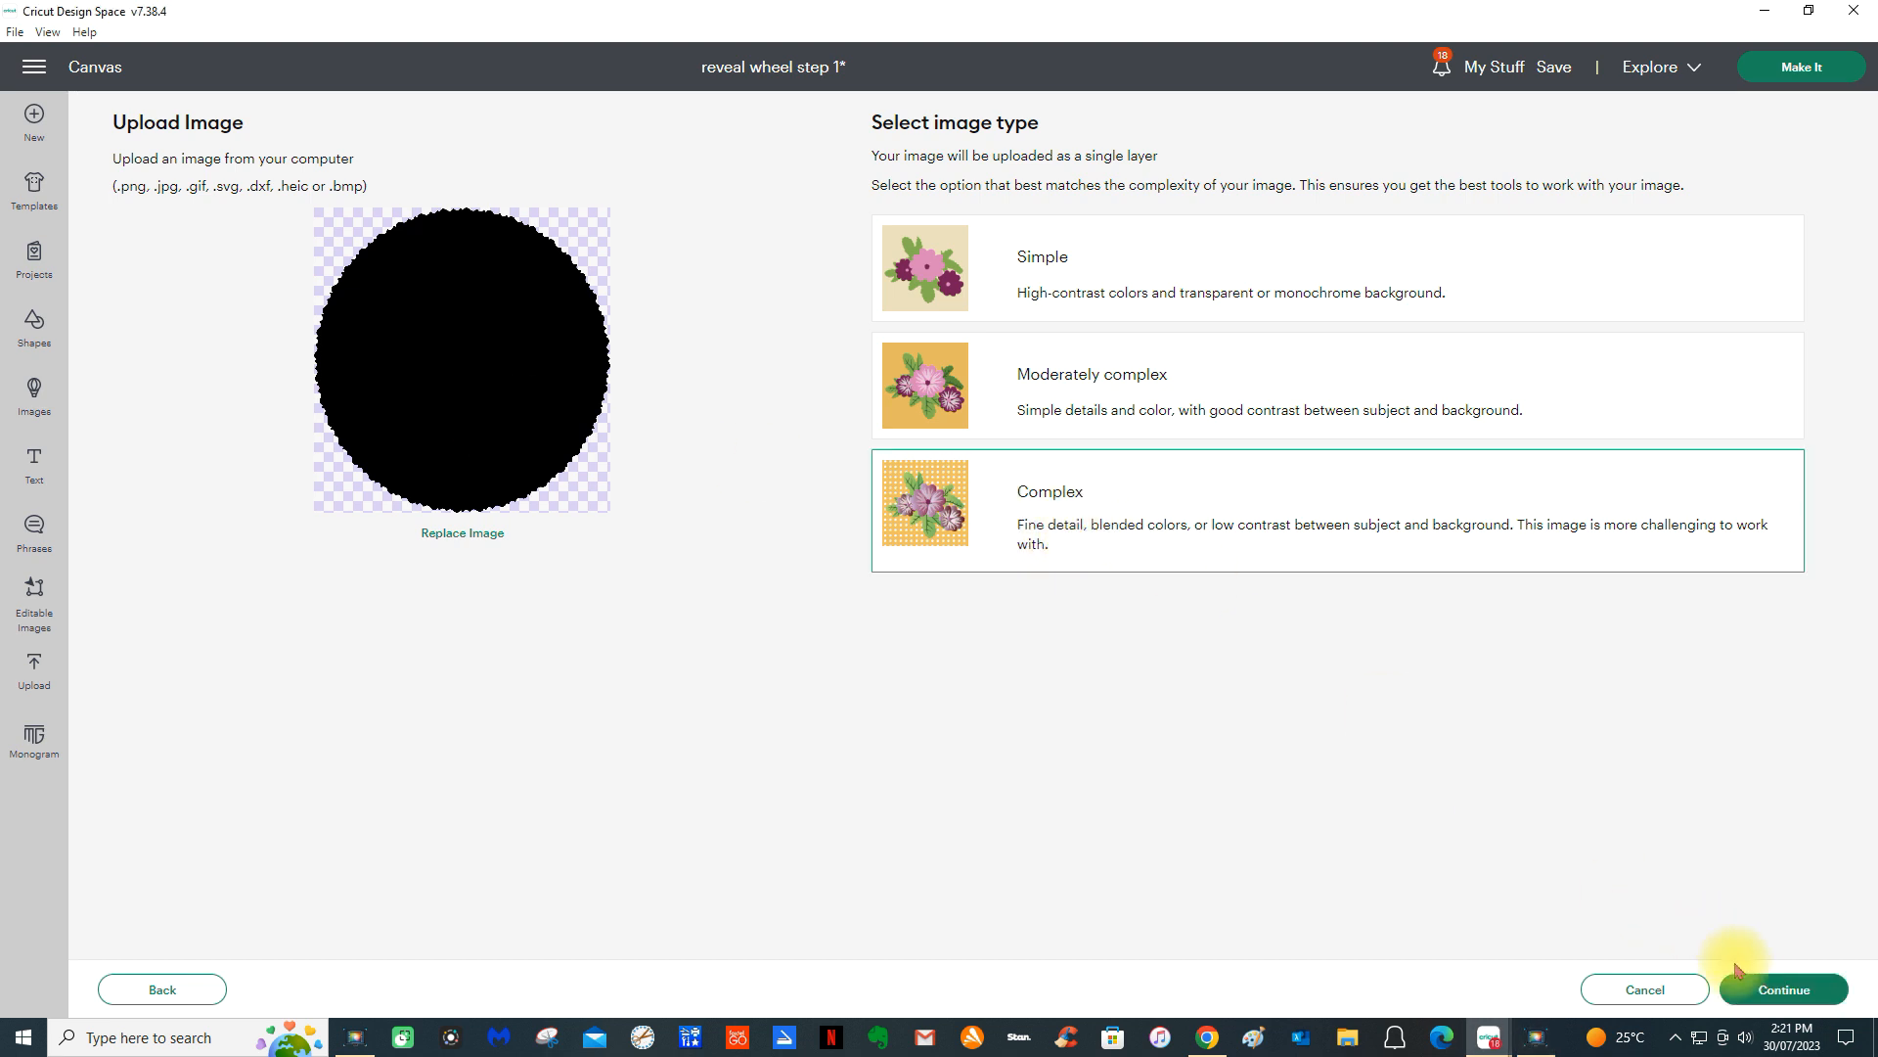
{"action": "left_click", "coordinate": [1092, 287]}
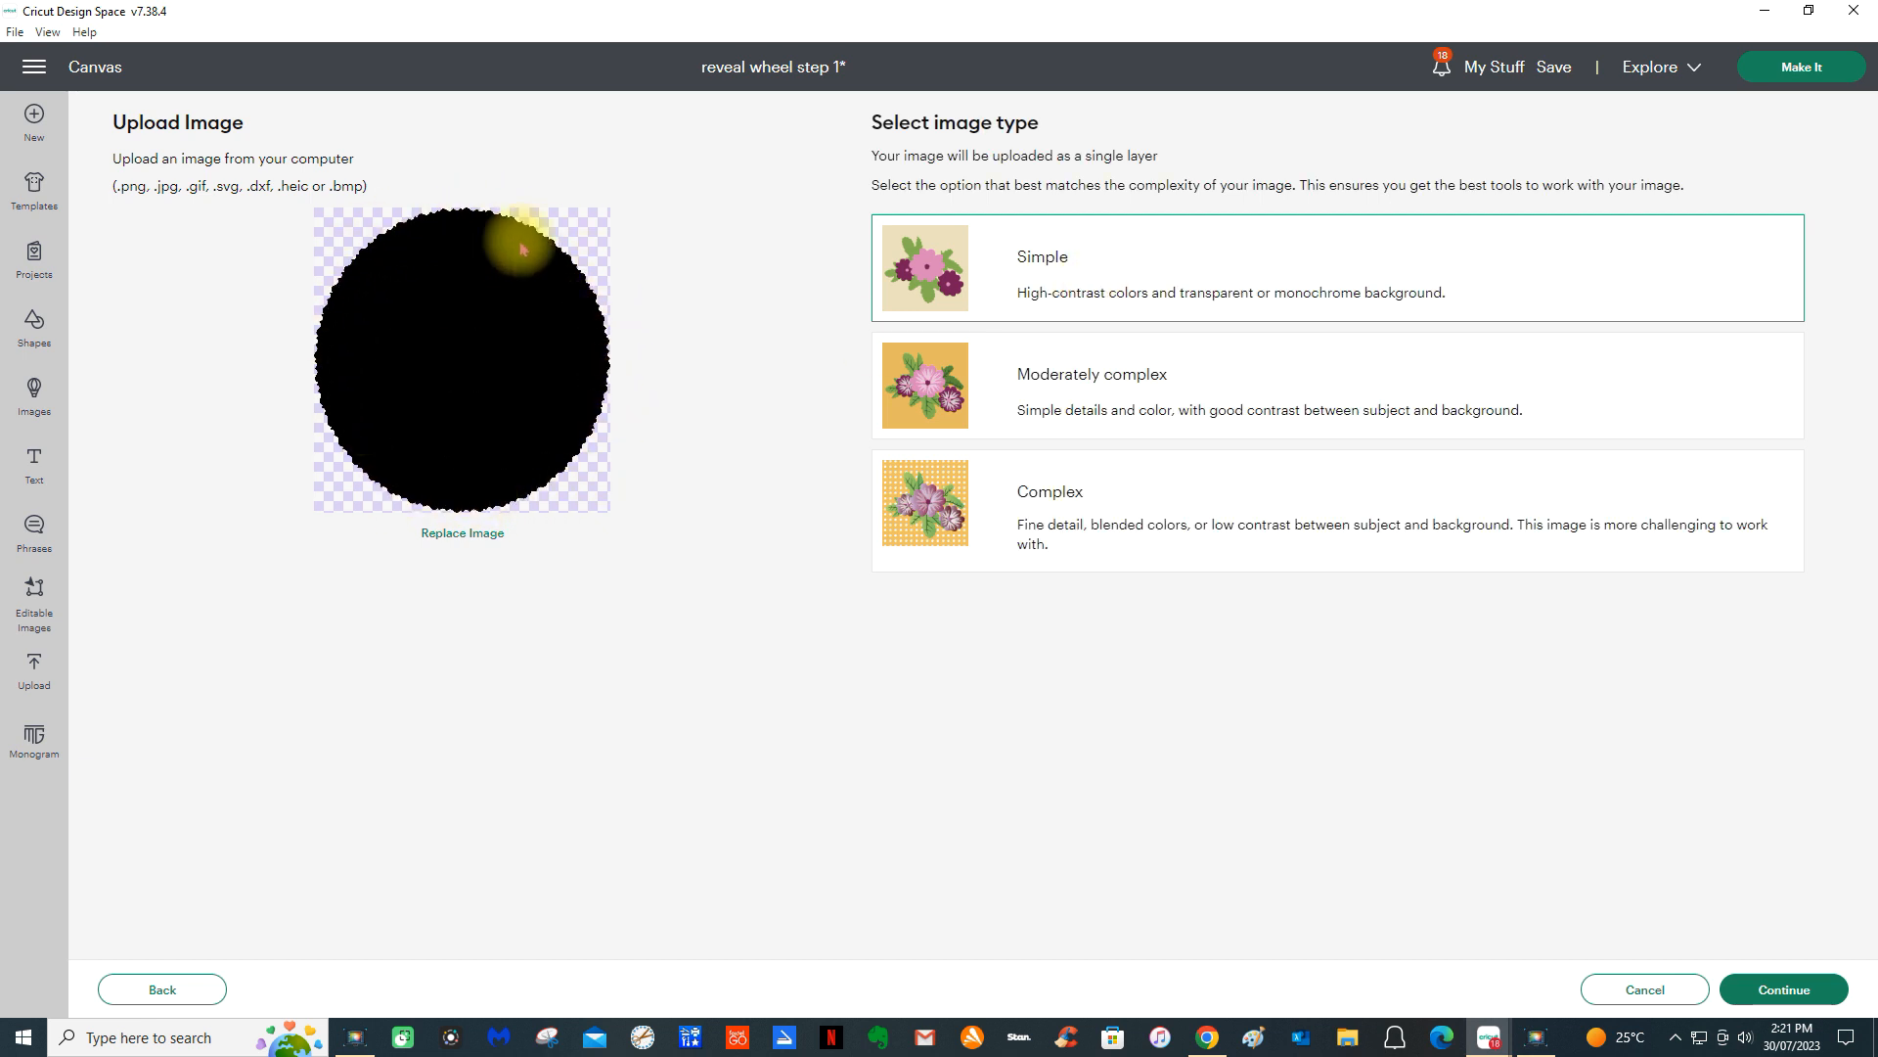
{"action": "left_click", "coordinate": [1781, 989]}
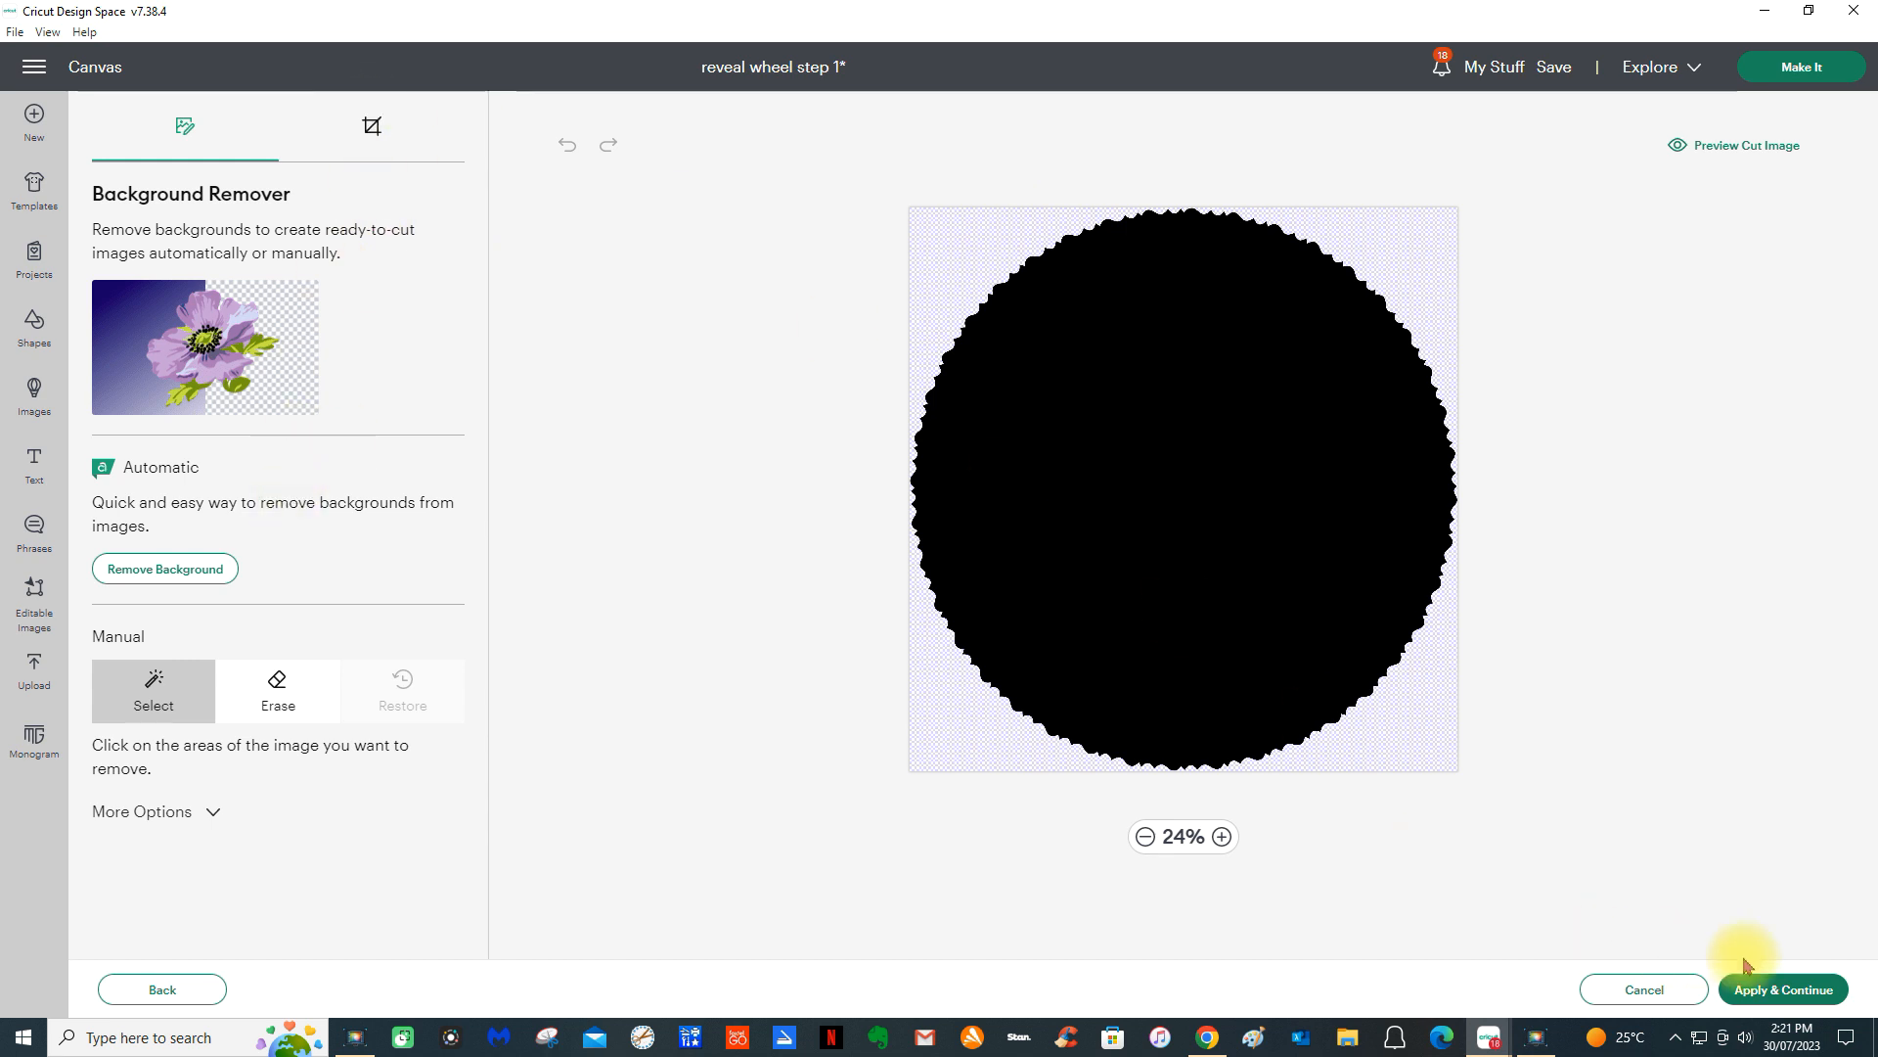
{"action": "left_click", "coordinate": [1752, 990]}
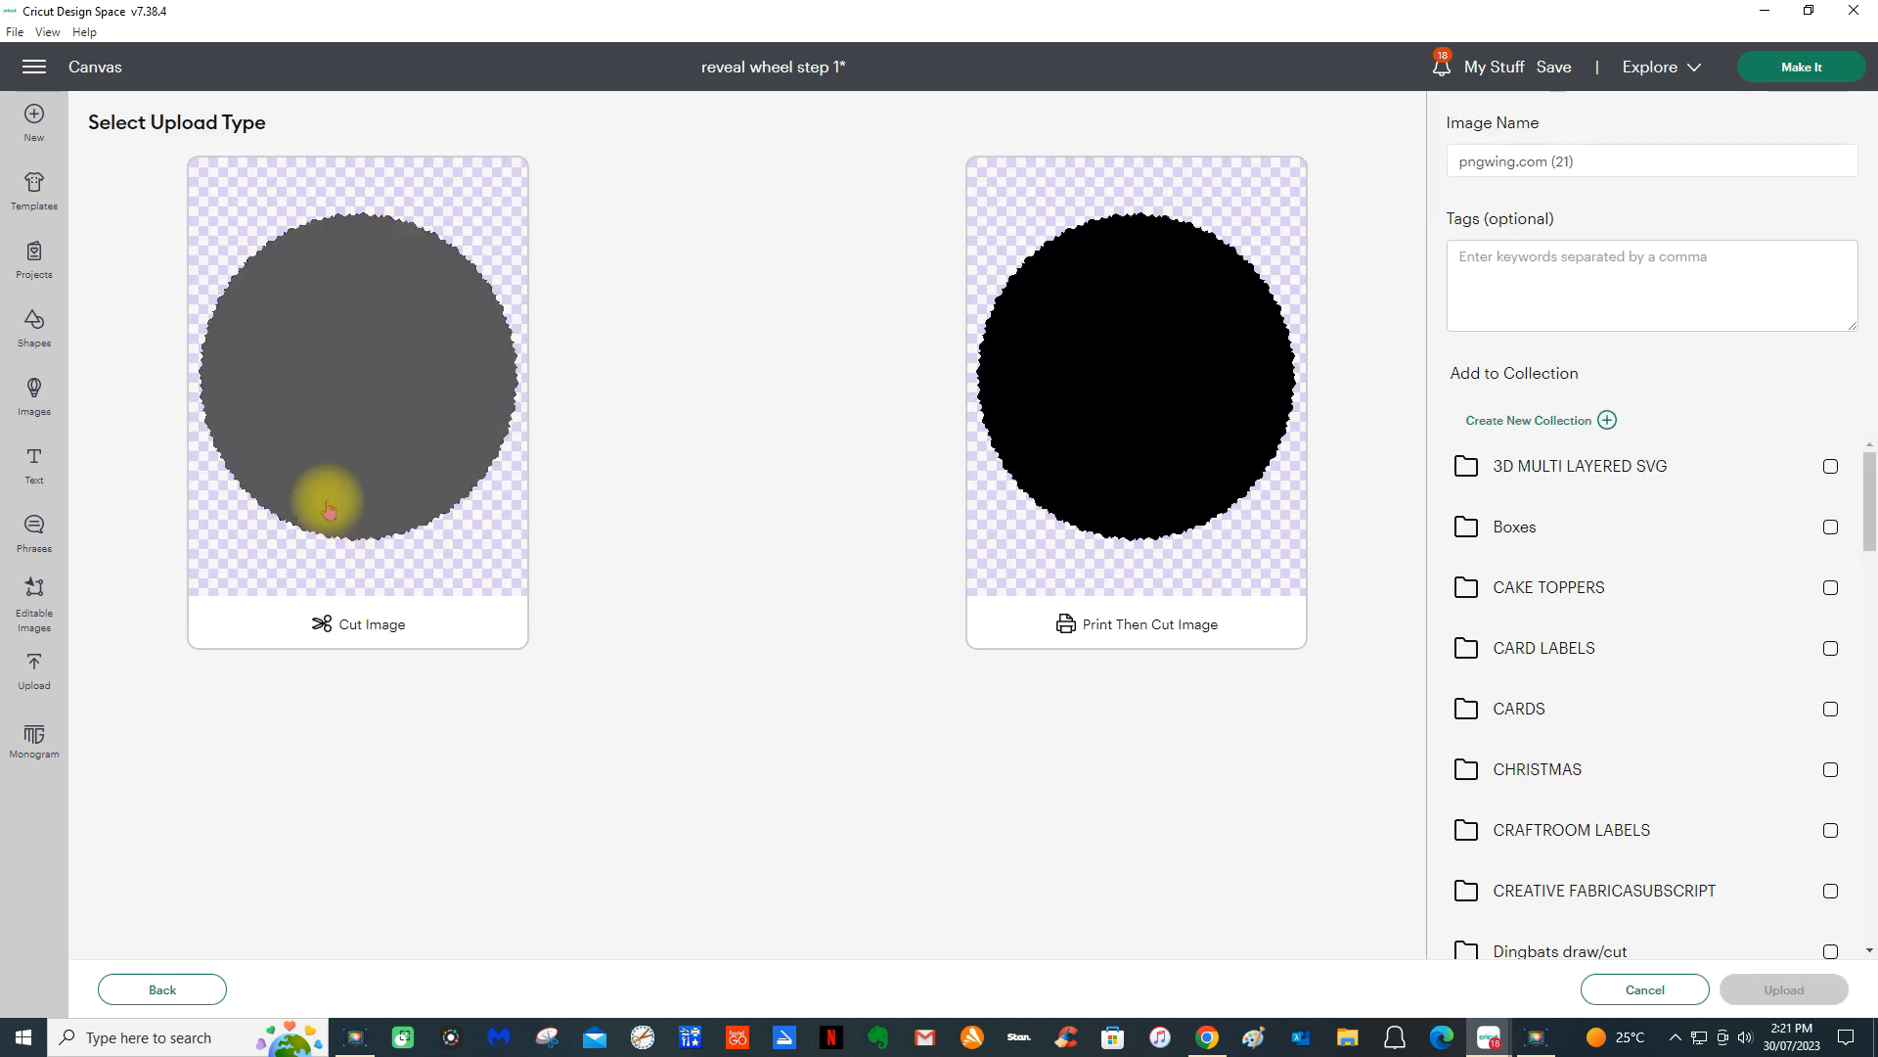
- Upload the scalloped circle as a Cut Image and add it to the canvas
{"action": "left_click", "coordinate": [328, 503]}
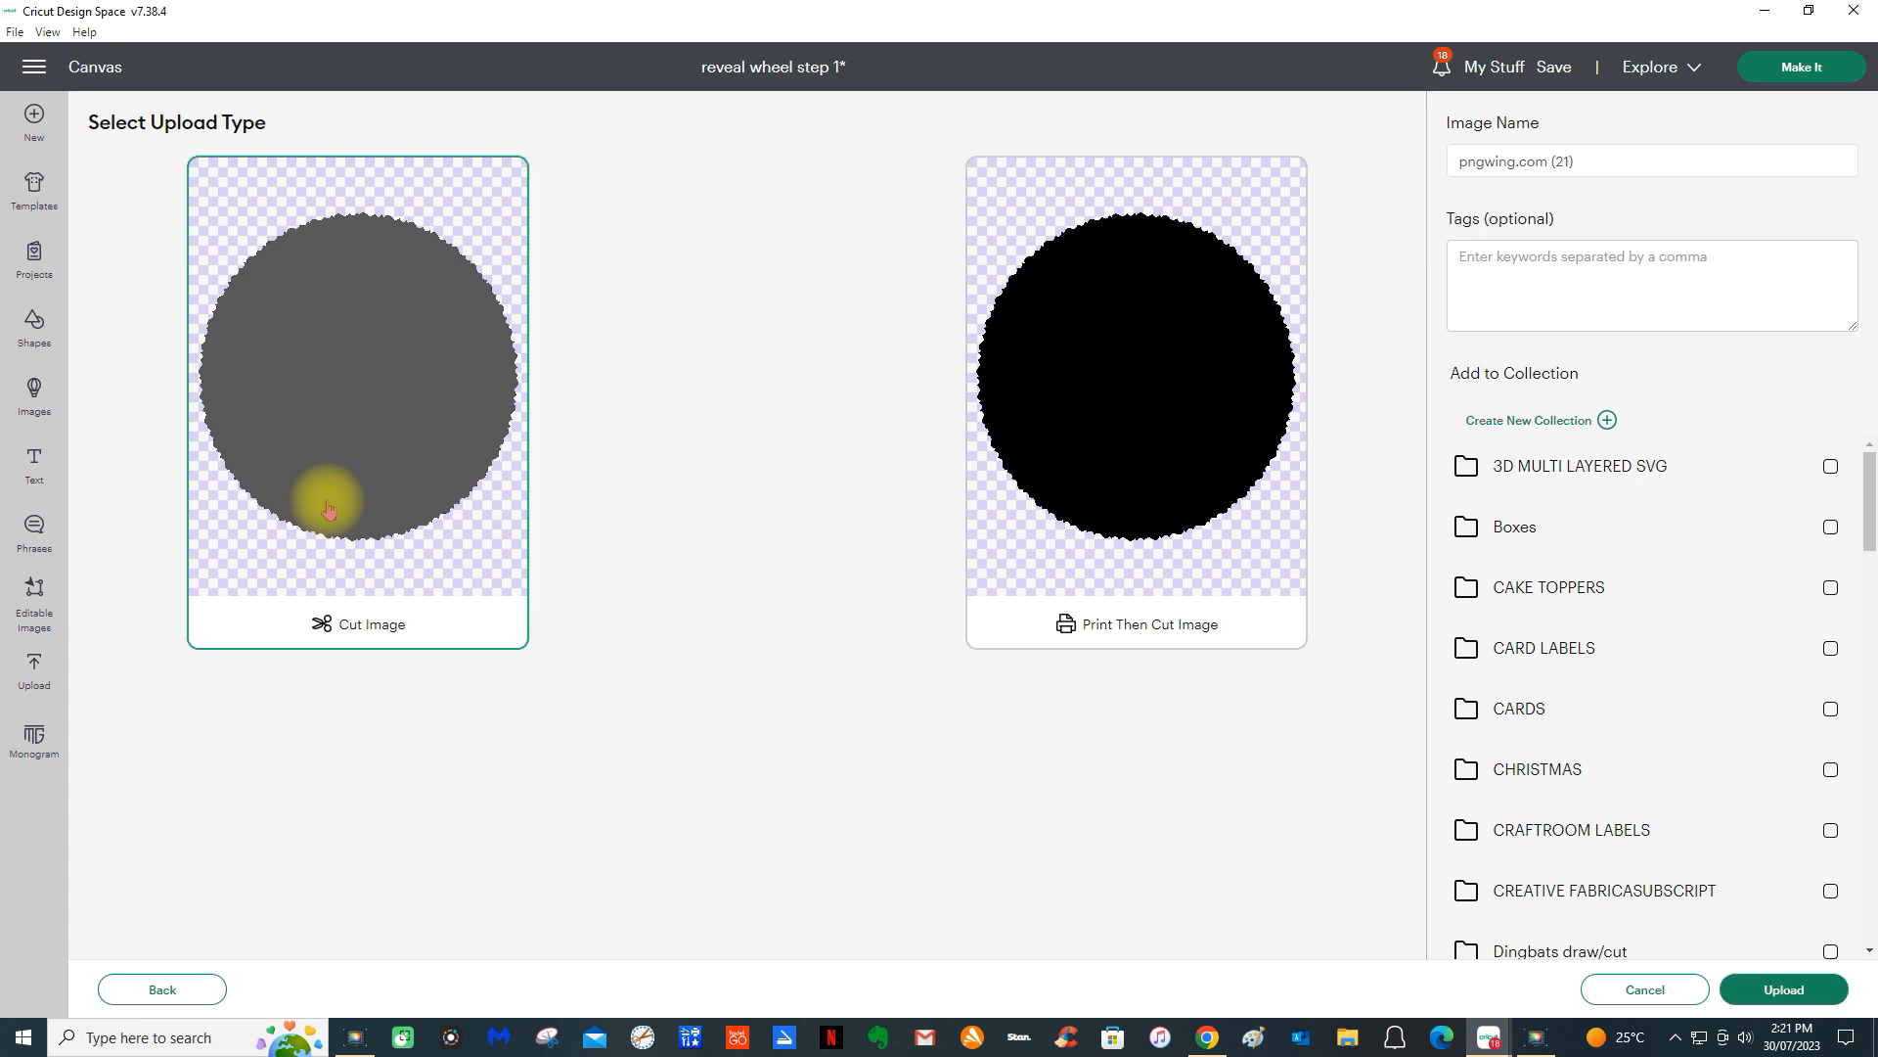
{"action": "left_click", "coordinate": [1793, 984]}
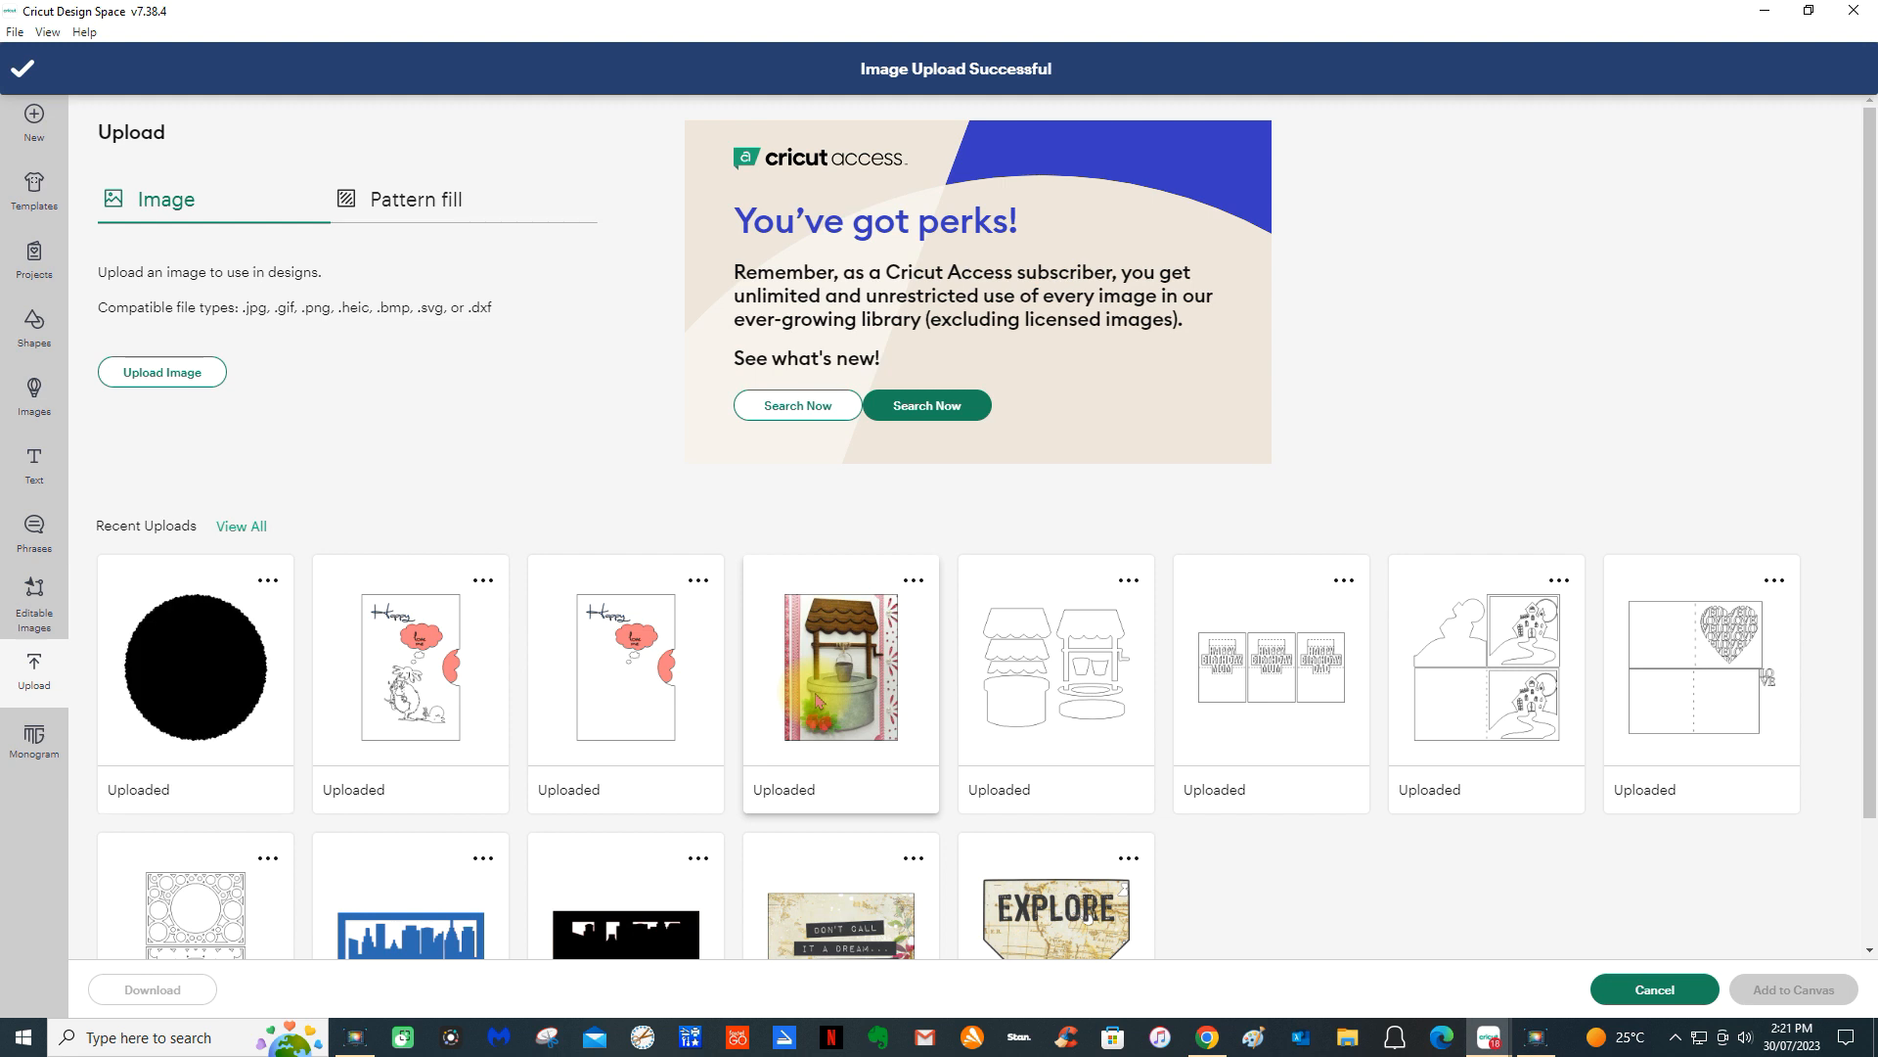
{"action": "left_click", "coordinate": [201, 658]}
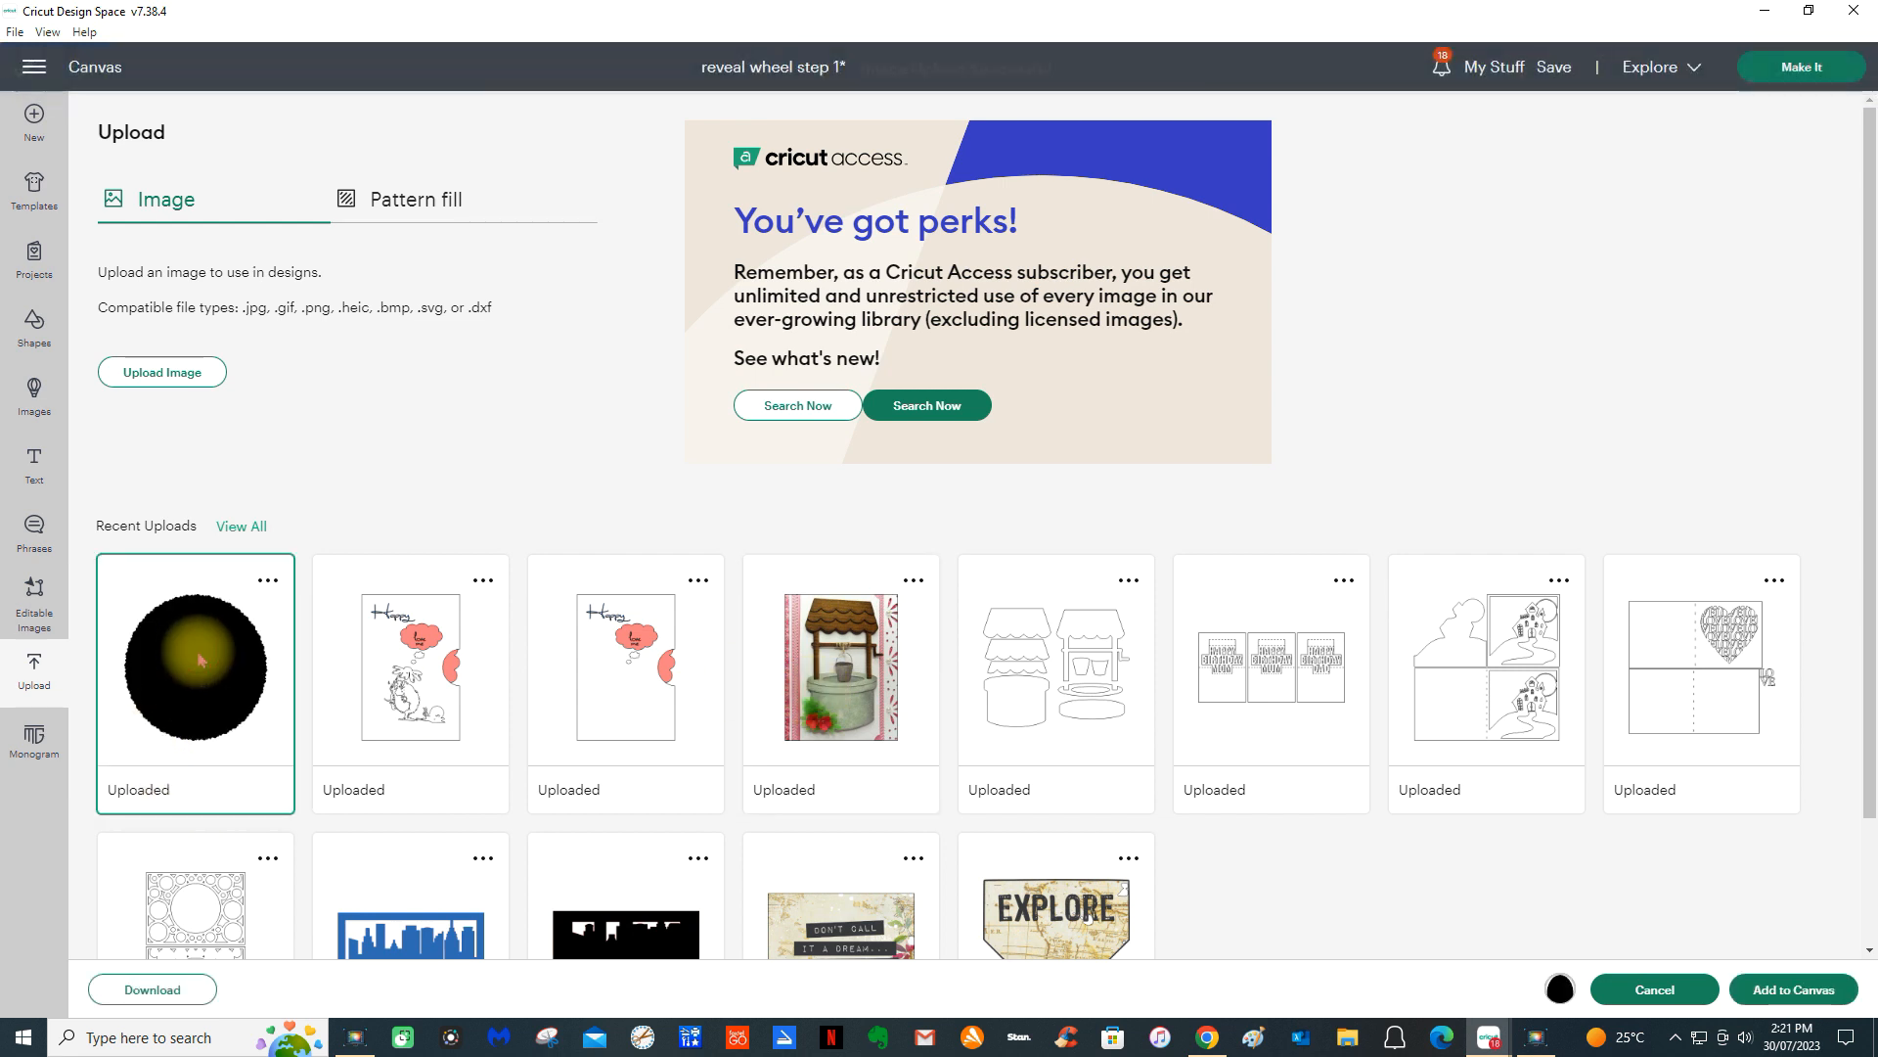
{"action": "scroll", "coordinate": [201, 658], "scroll_direction": "down", "scroll_amount": 3}
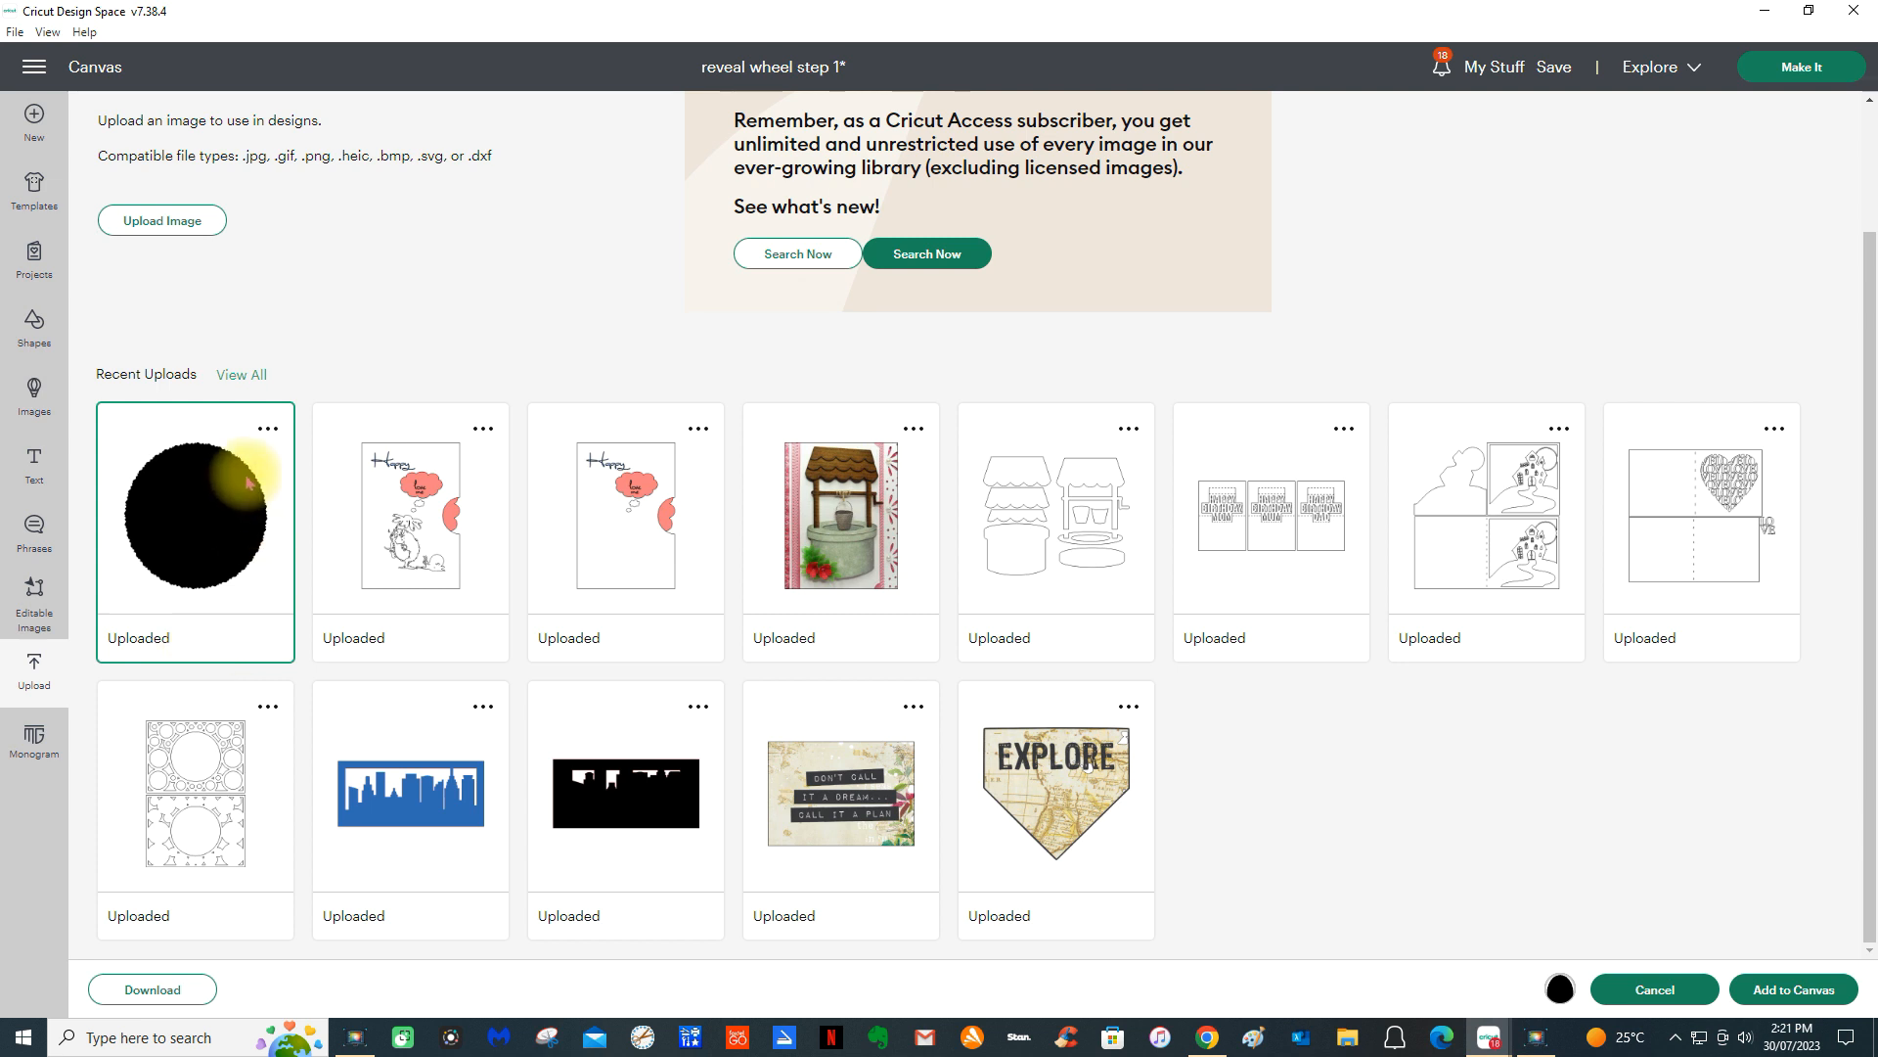
{"action": "left_click", "coordinate": [1793, 989]}
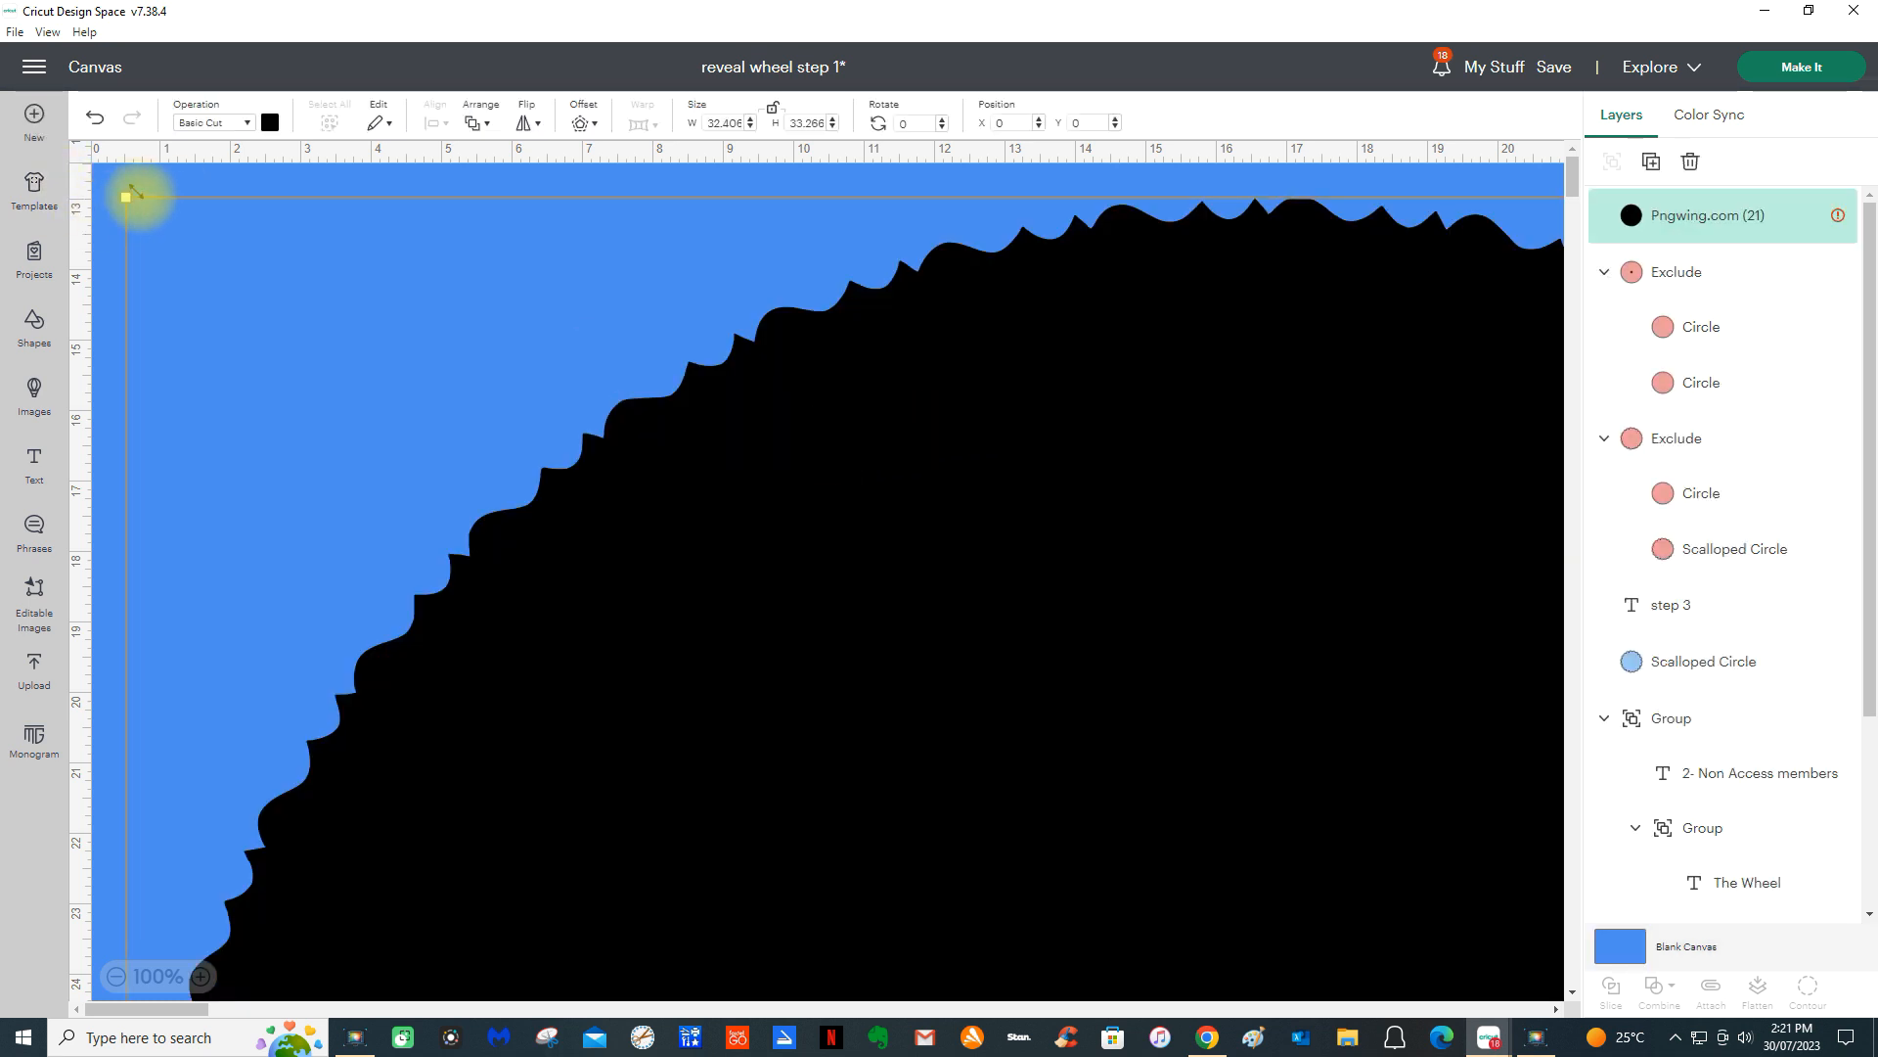
- Lock the proportions of the uploaded black circle and set its width to 5 in
{"action": "left_click", "coordinate": [709, 124]}
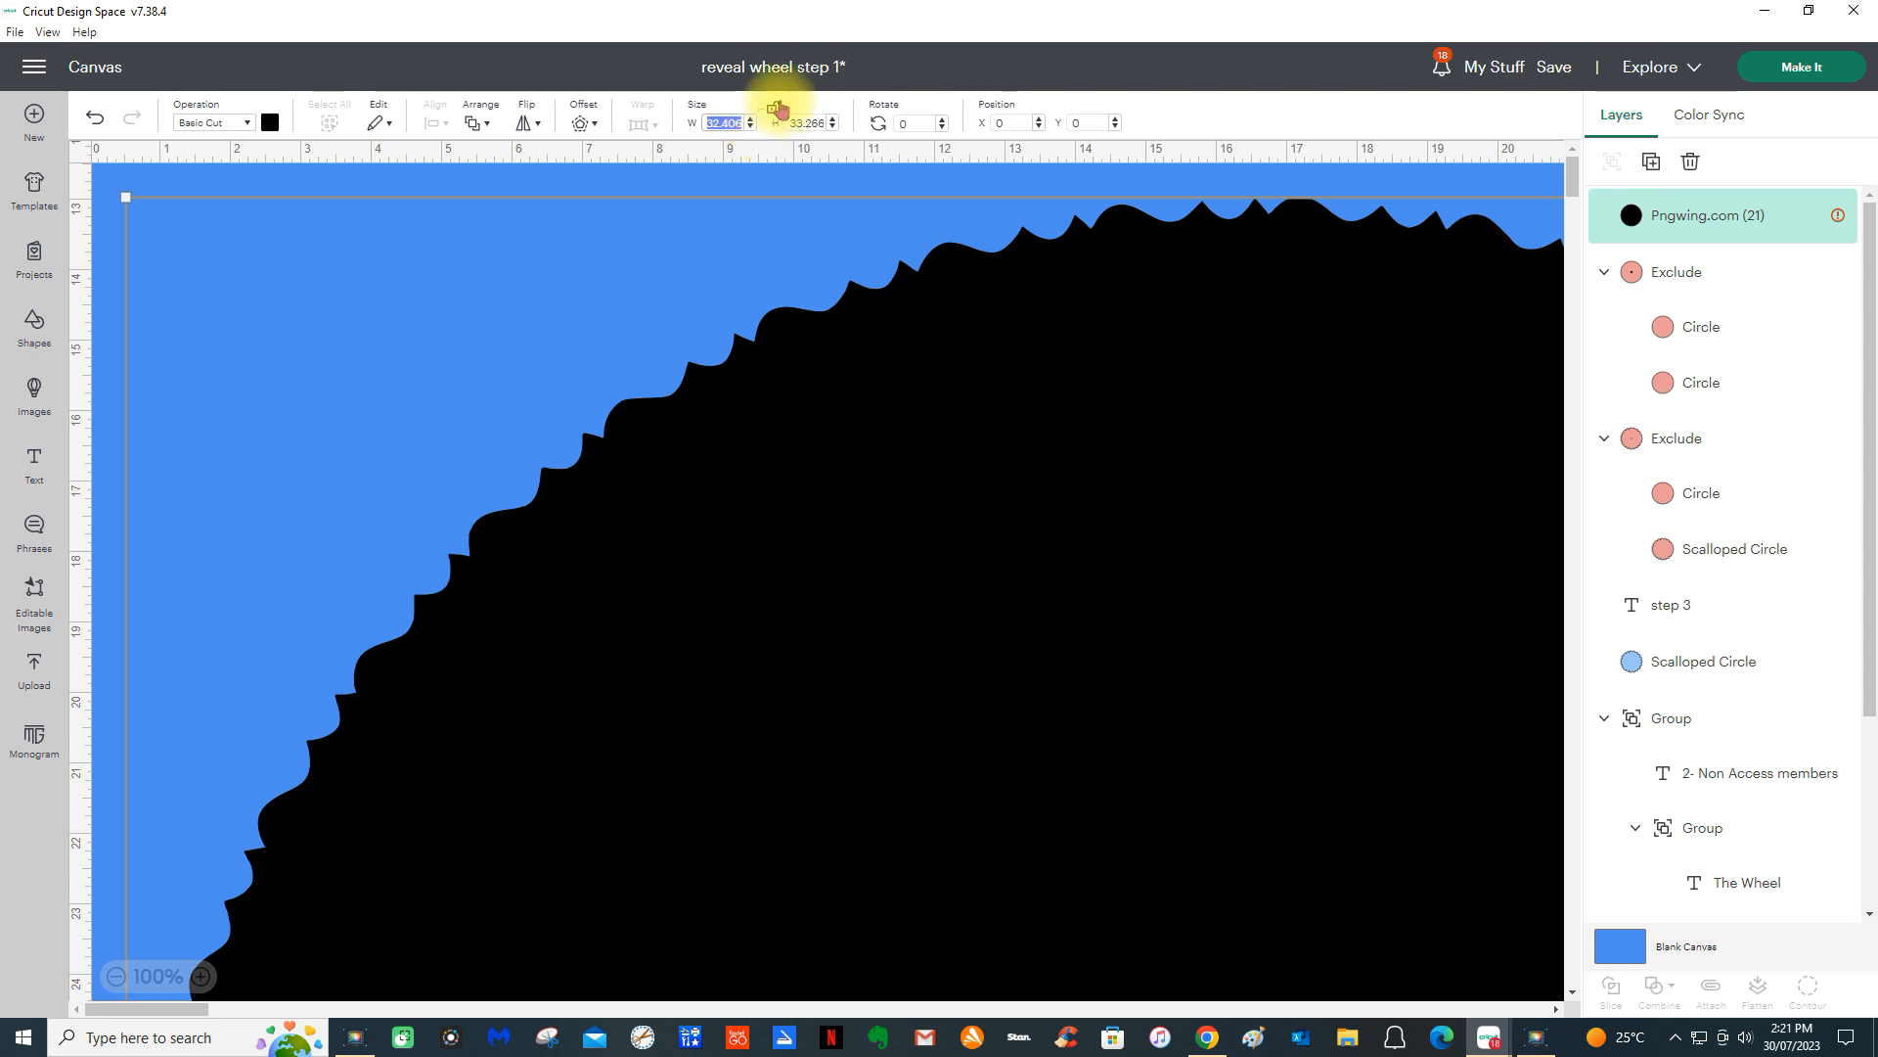
{"action": "left_click", "coordinate": [771, 111]}
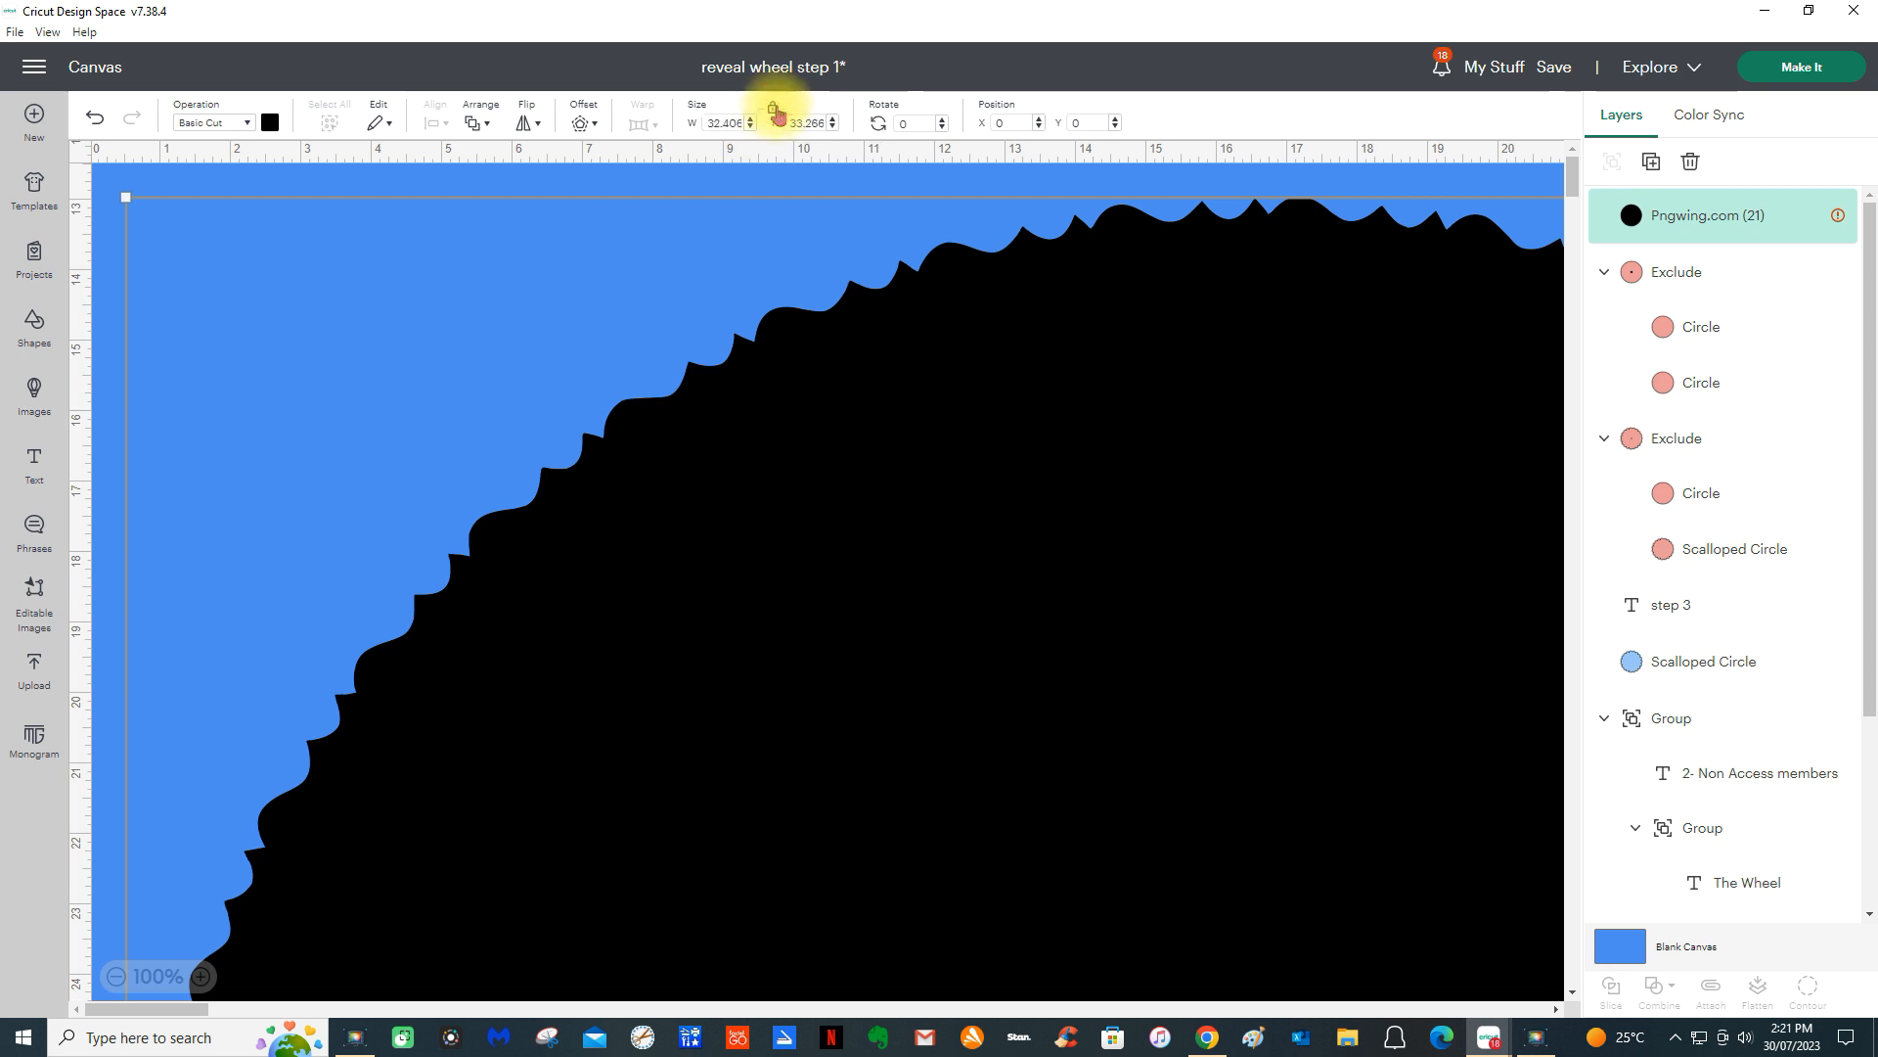
{"action": "left_click", "coordinate": [710, 123]}
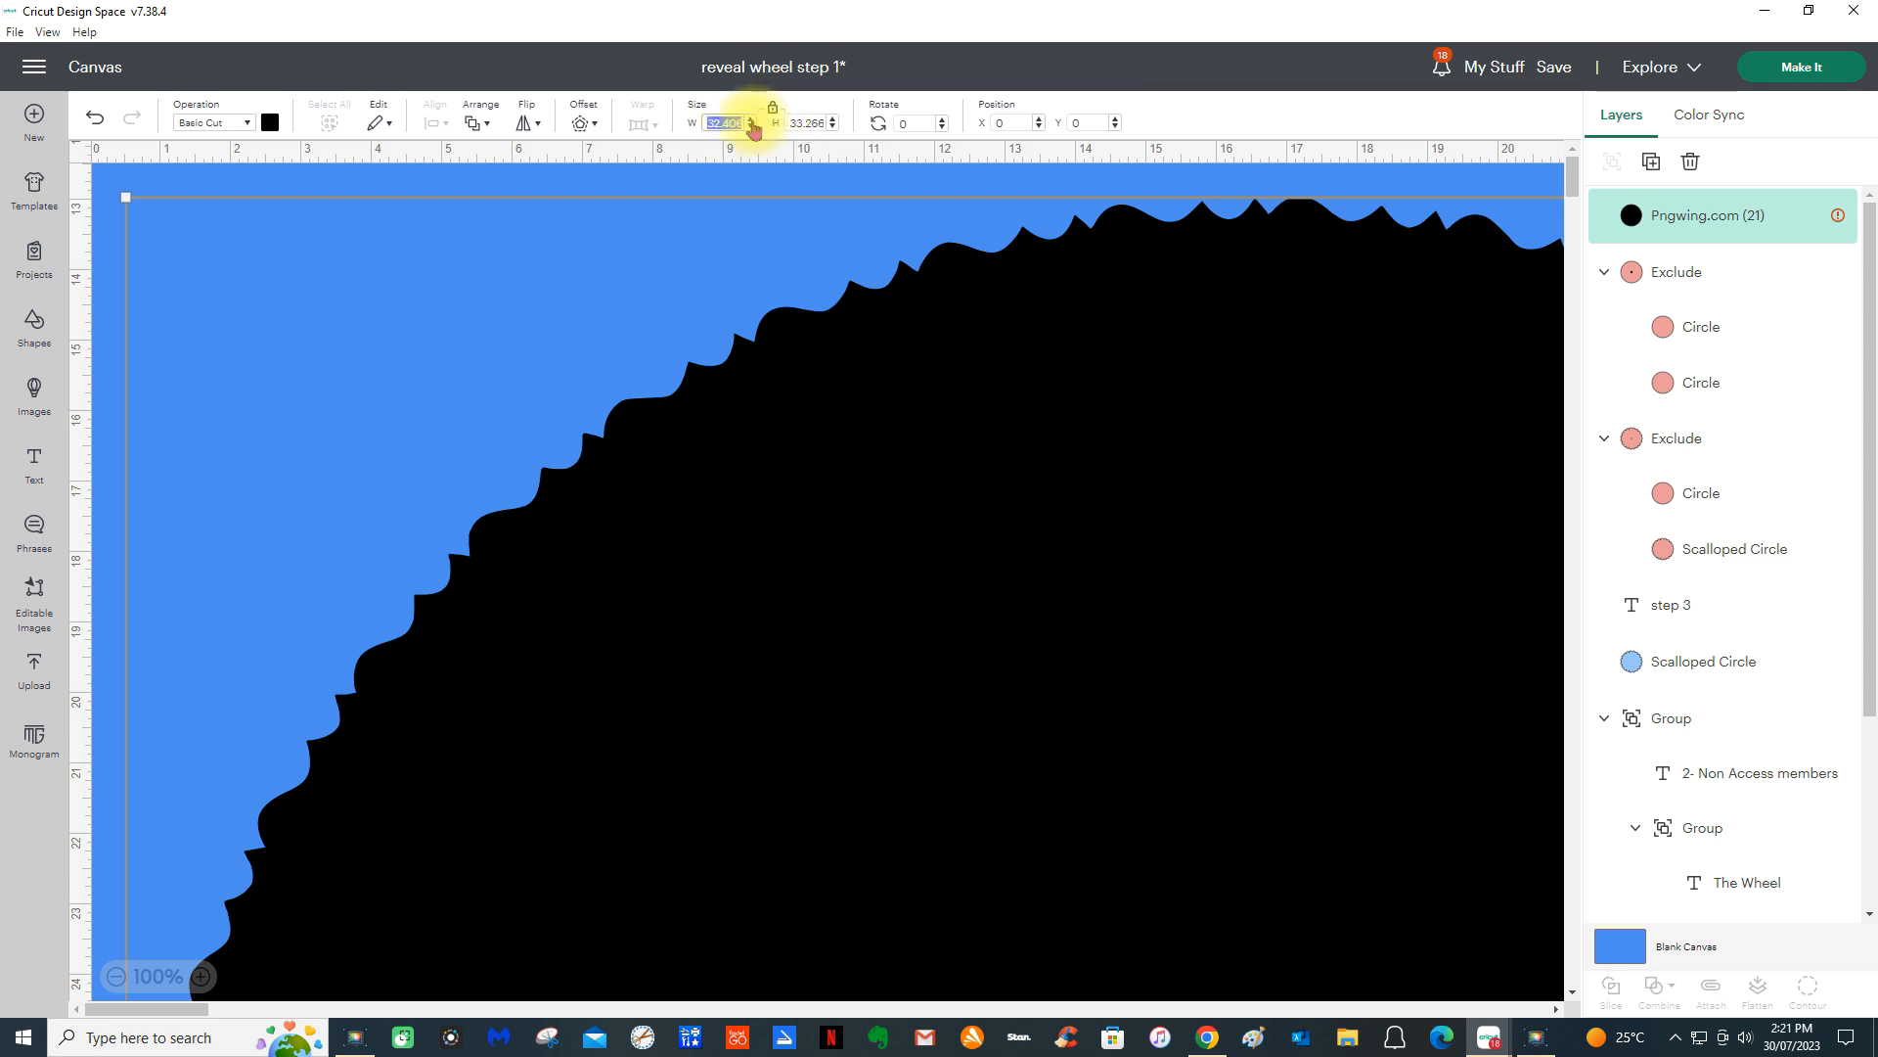
{"action": "type", "text": "5"}
{"action": "key", "text": "Return"}
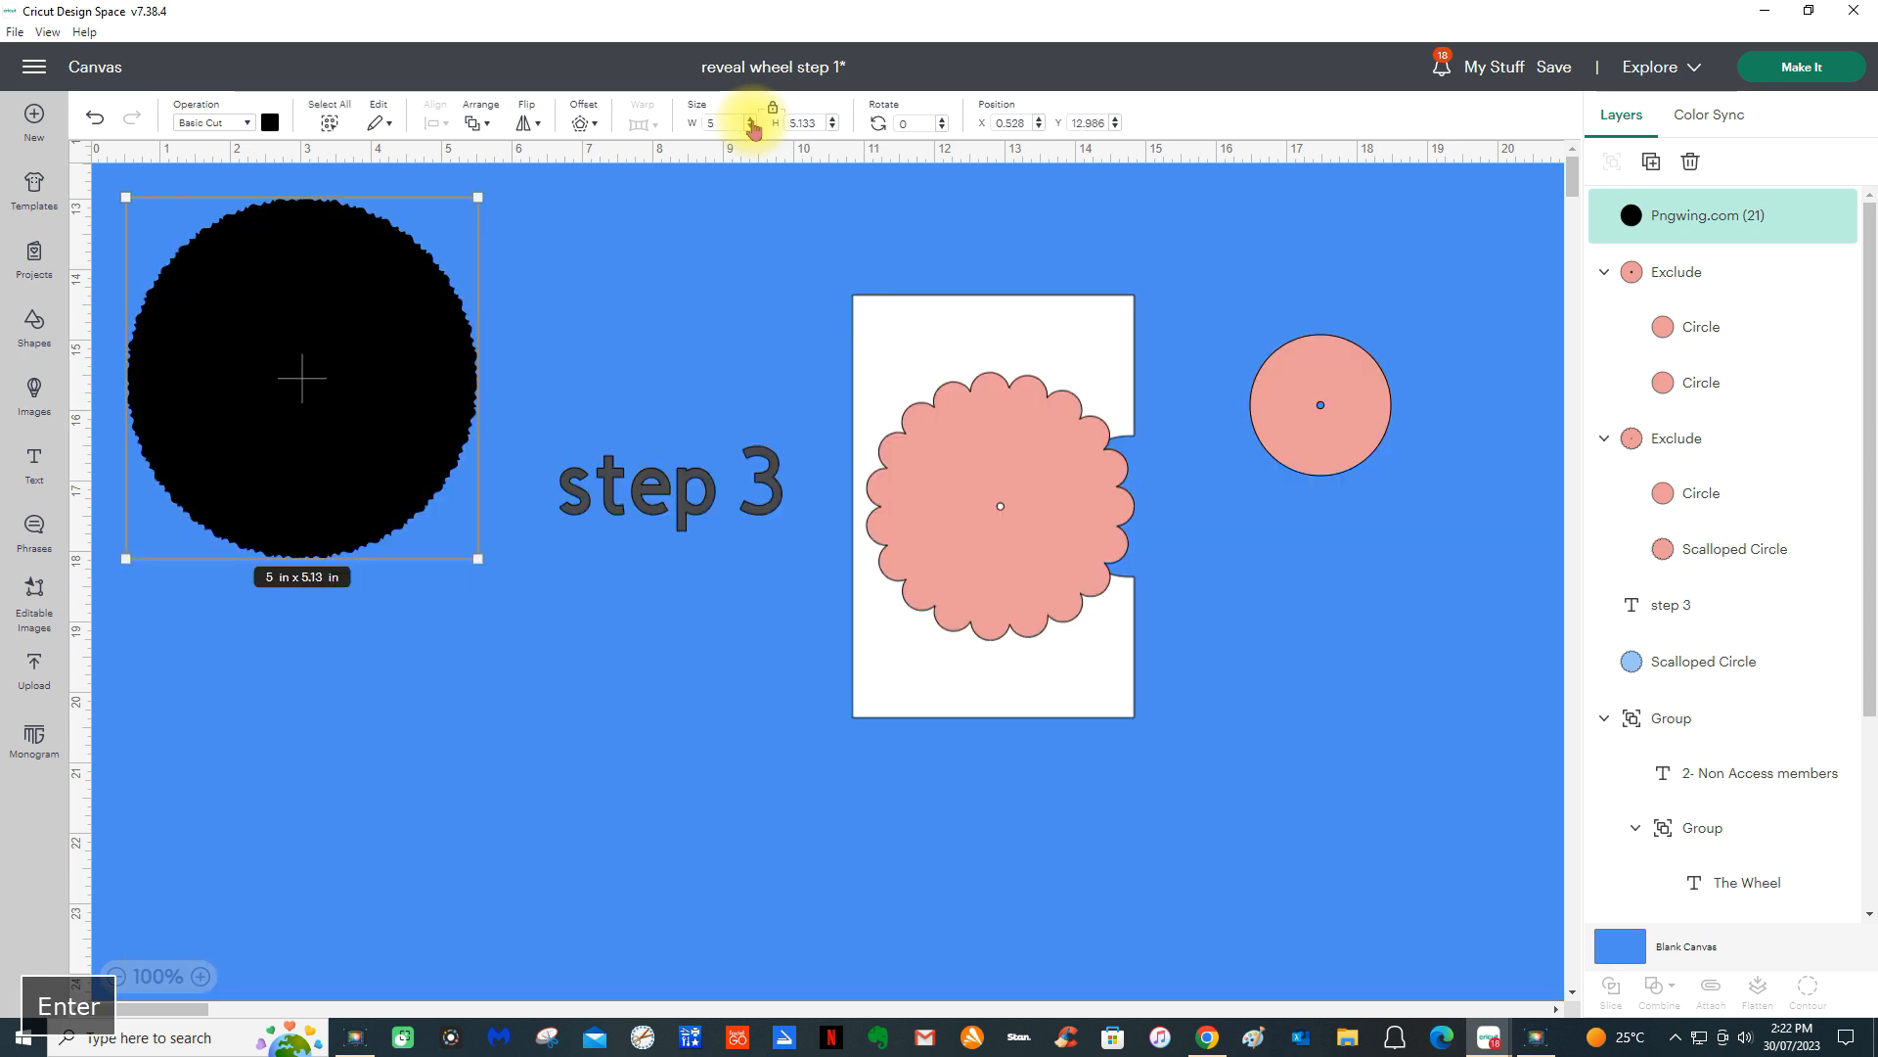
- Resize the uploaded jagged black circle to 3.8 in wide and 3.8 in high with proportions unlocked, and move it slightly down and right
{"action": "left_click", "coordinate": [980, 561]}
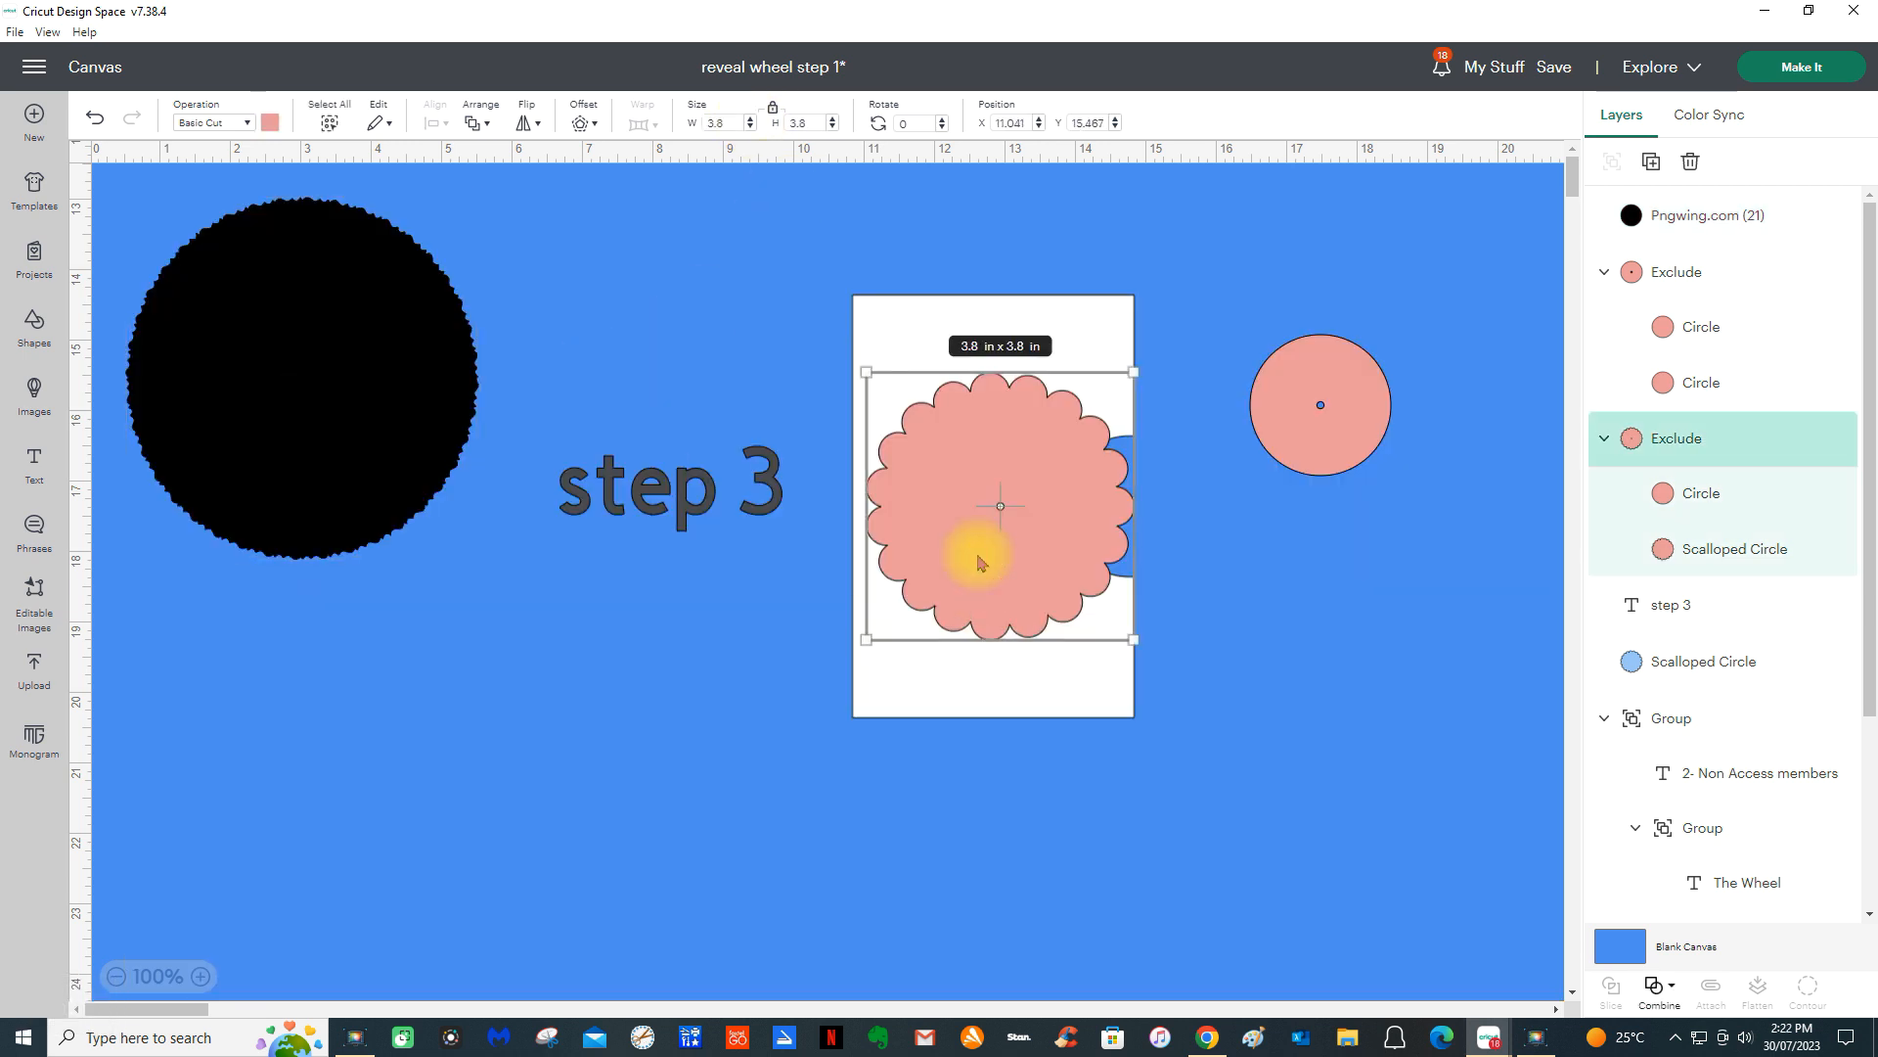
{"action": "left_click", "coordinate": [301, 396]}
{"action": "left_click", "coordinate": [729, 122]}
{"action": "type", "text": "3"}
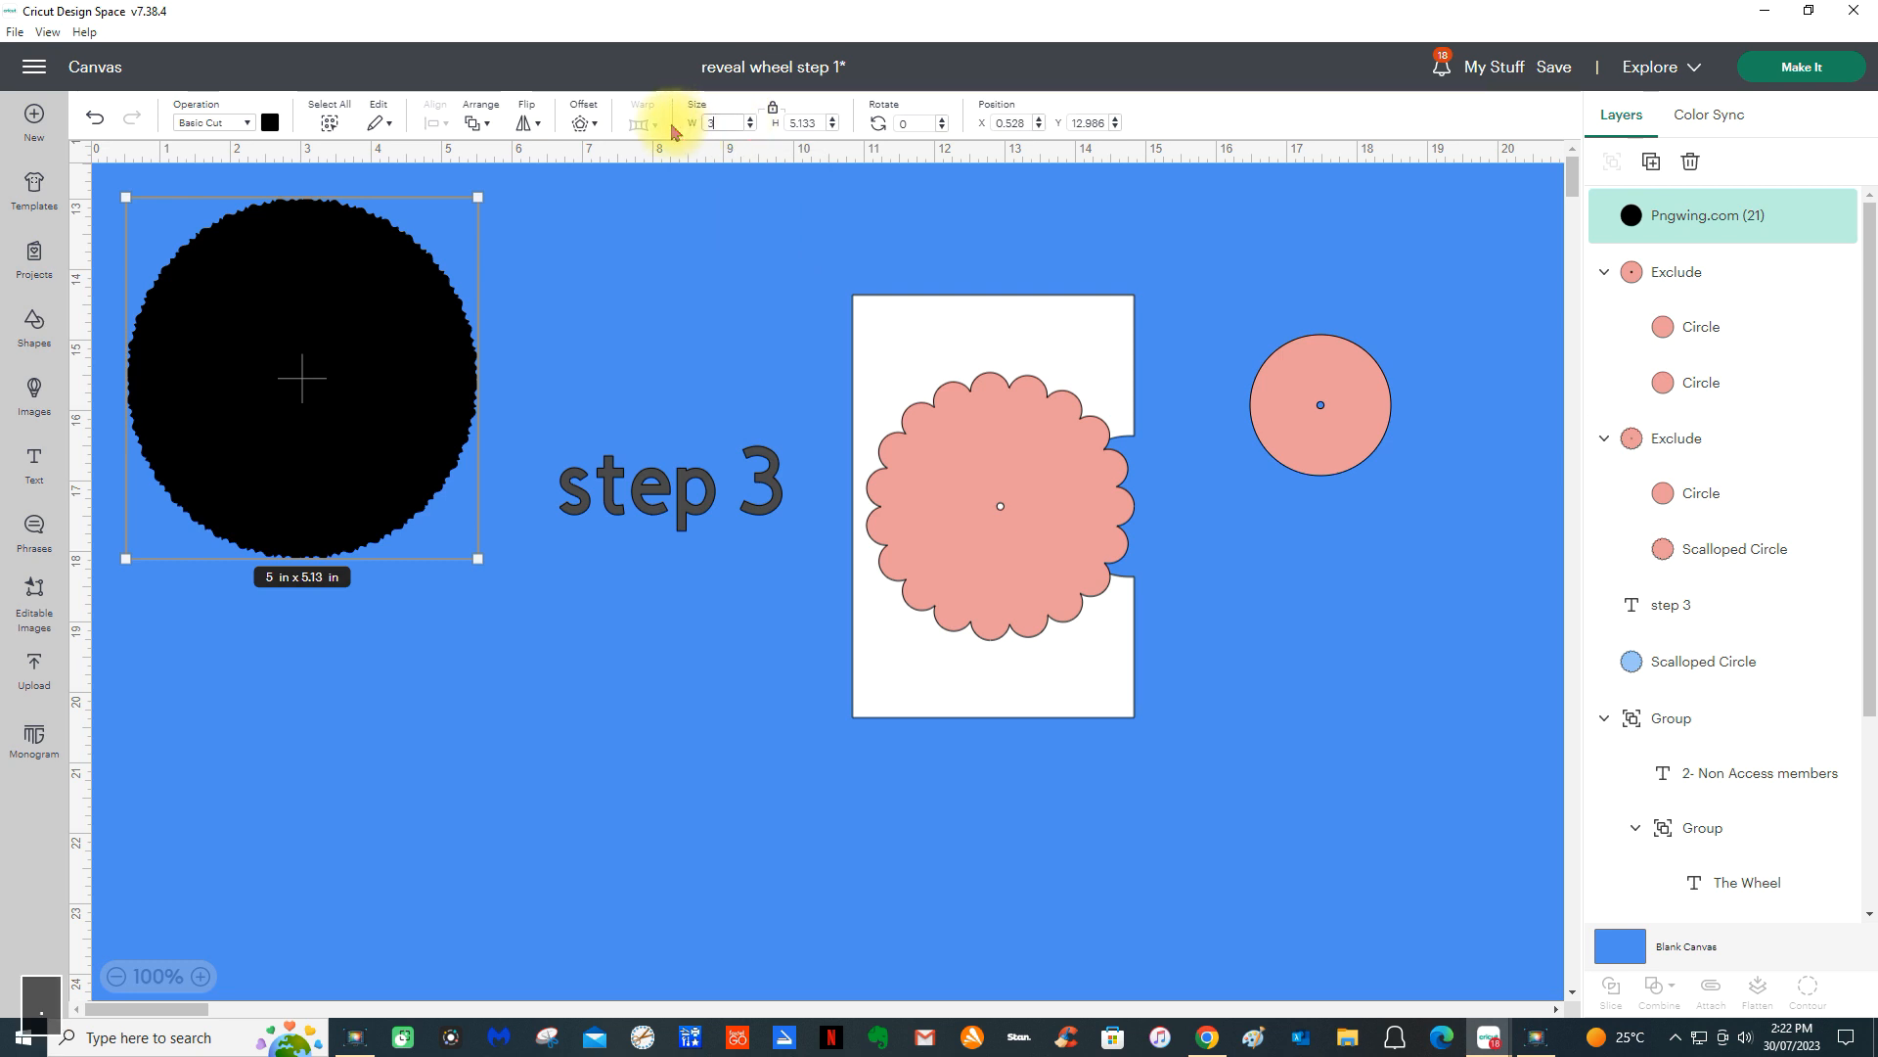
{"action": "type", "text": ".8"}
{"action": "key", "text": "Return"}
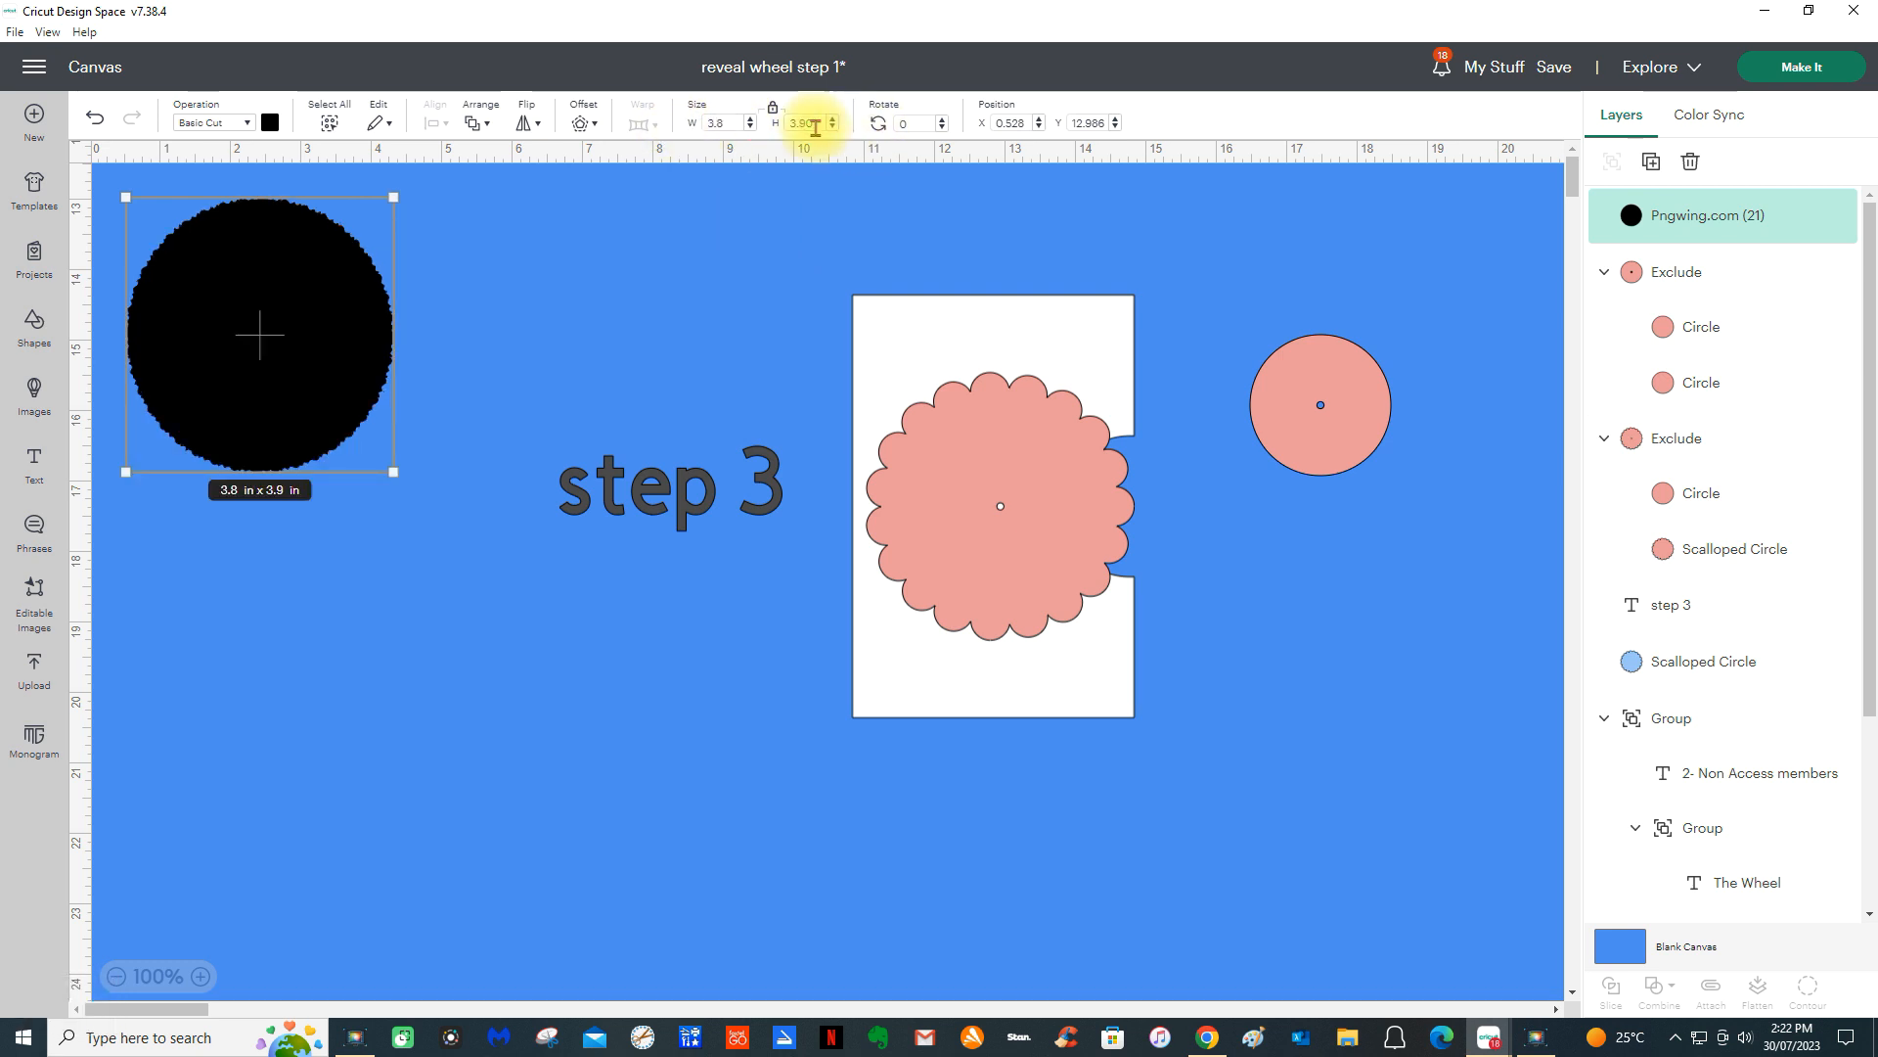
{"action": "left_click", "coordinate": [775, 110]}
{"action": "left_click_drag", "start_coordinate": [826, 125], "coordinate": [713, 142]}
{"action": "type", "text": "3.8"}
{"action": "key", "text": "Return"}
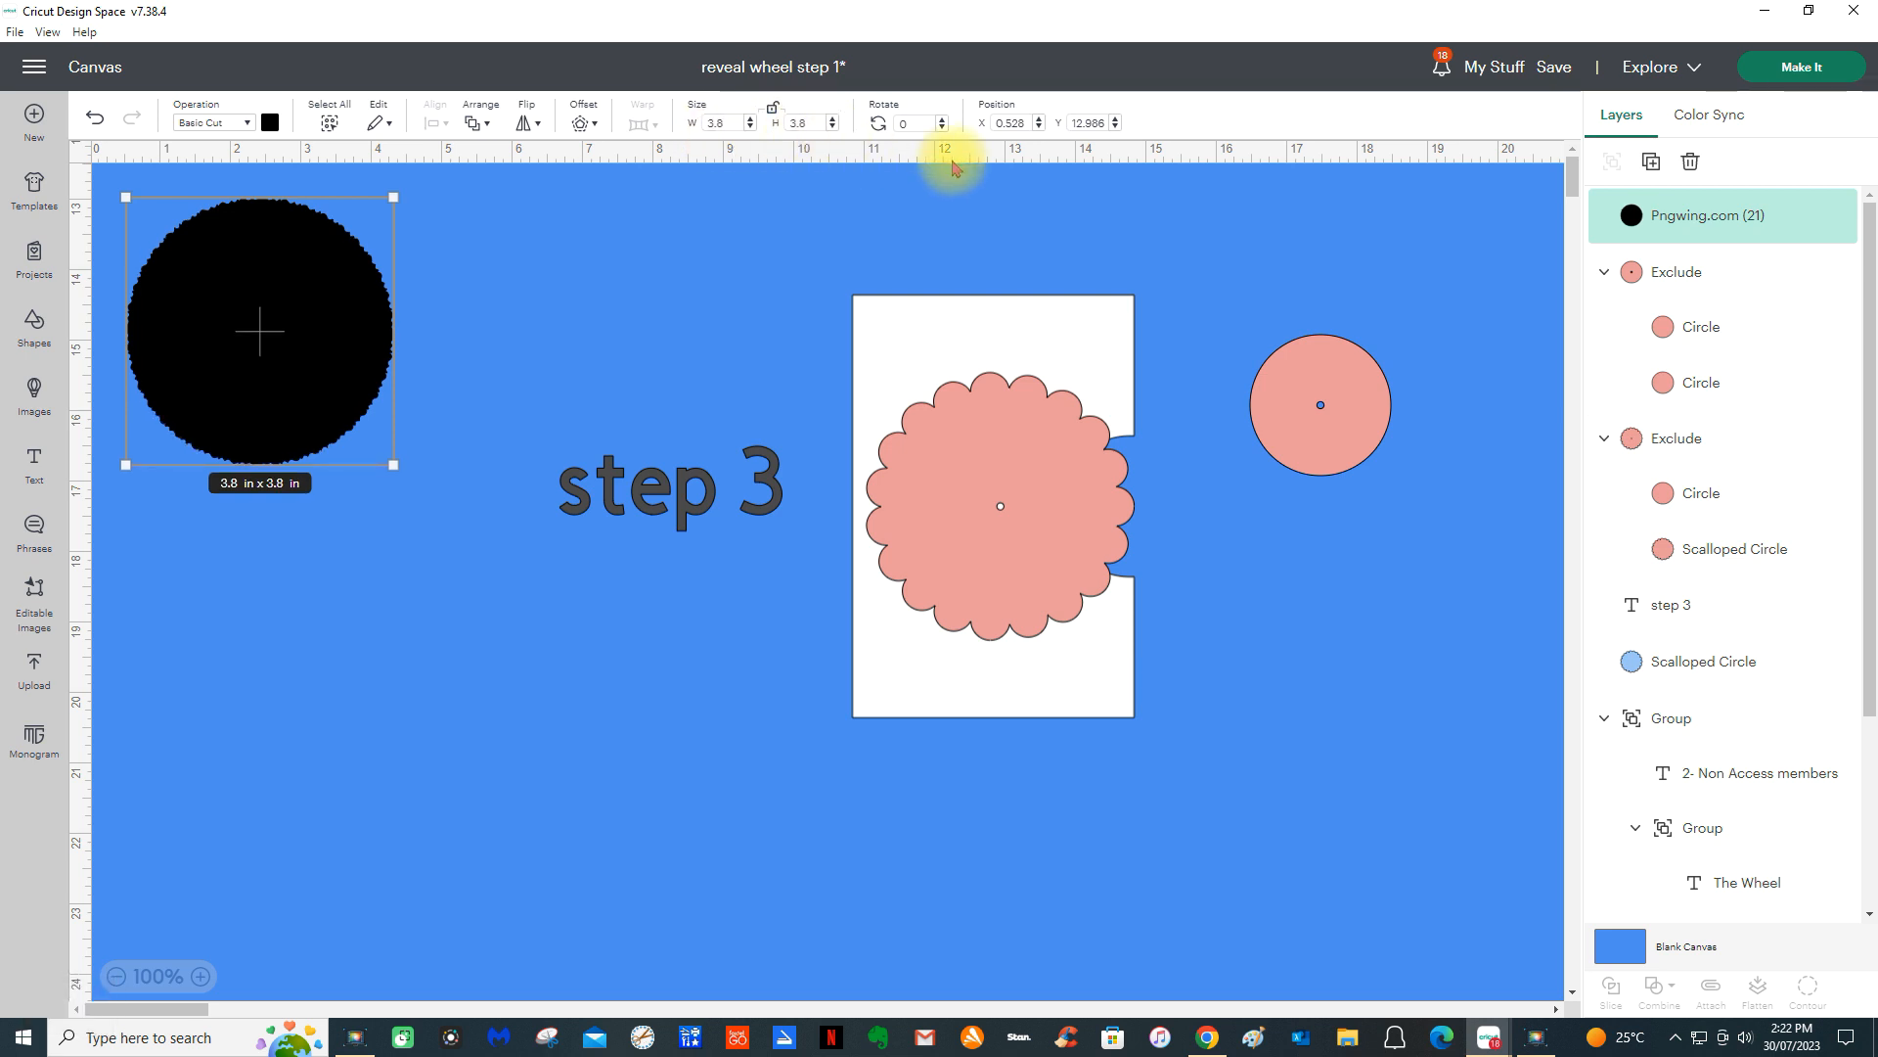
{"action": "left_click_drag", "start_coordinate": [323, 272], "coordinate": [434, 356]}
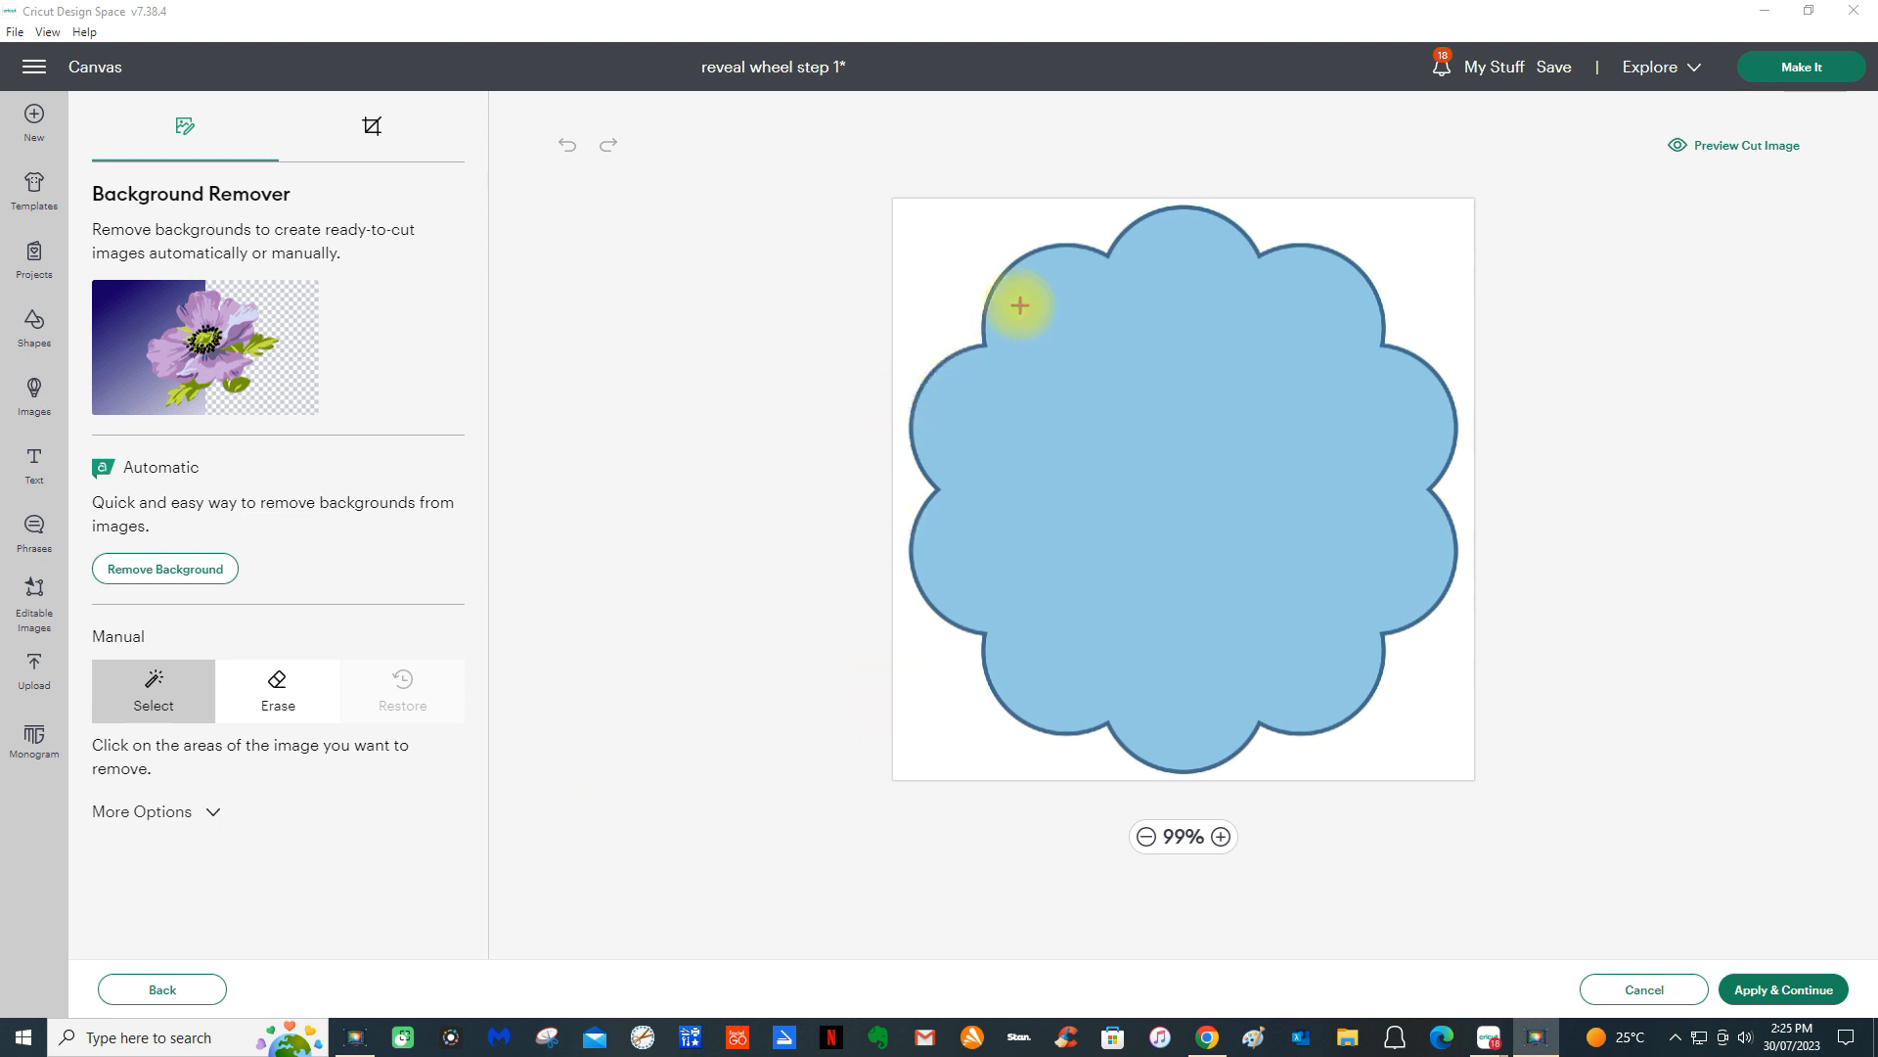
- Remove the background of the blue scalloped image automatically and apply the cleaned-up version
{"action": "left_click", "coordinate": [1779, 999]}
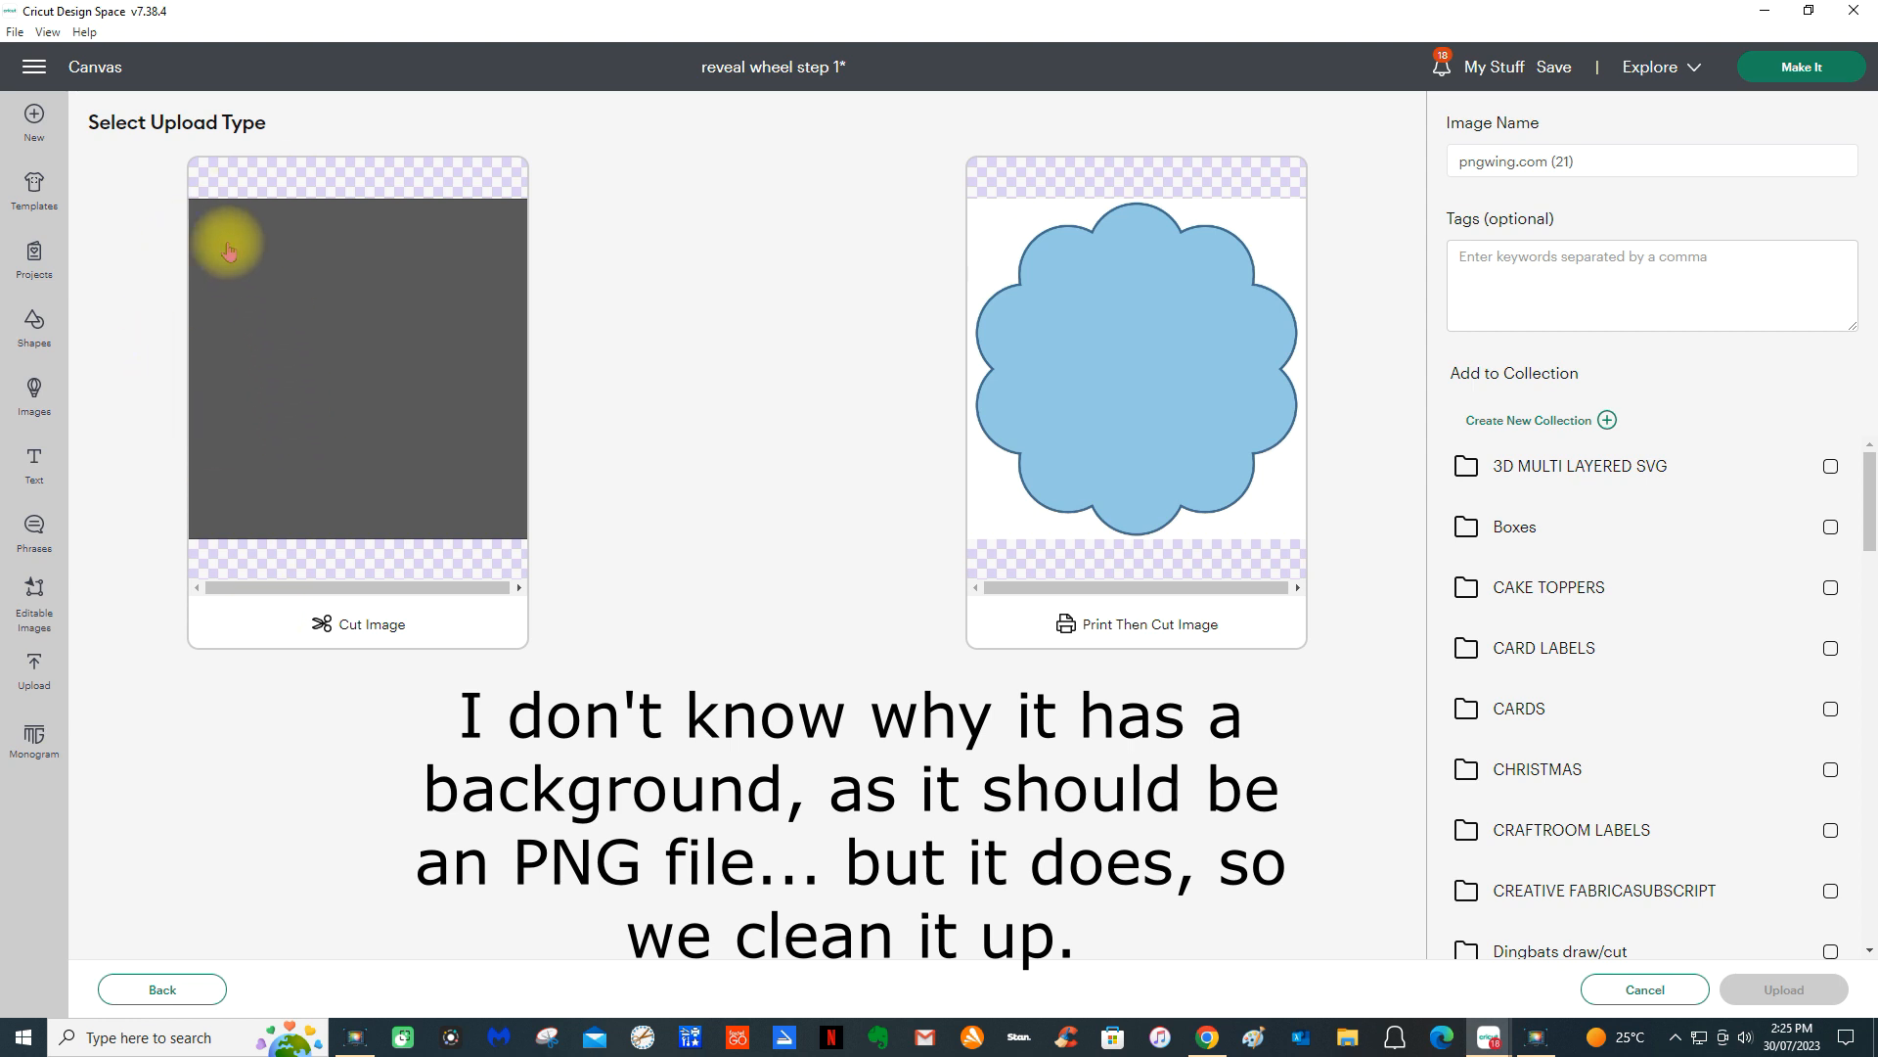
{"action": "left_click", "coordinate": [153, 993]}
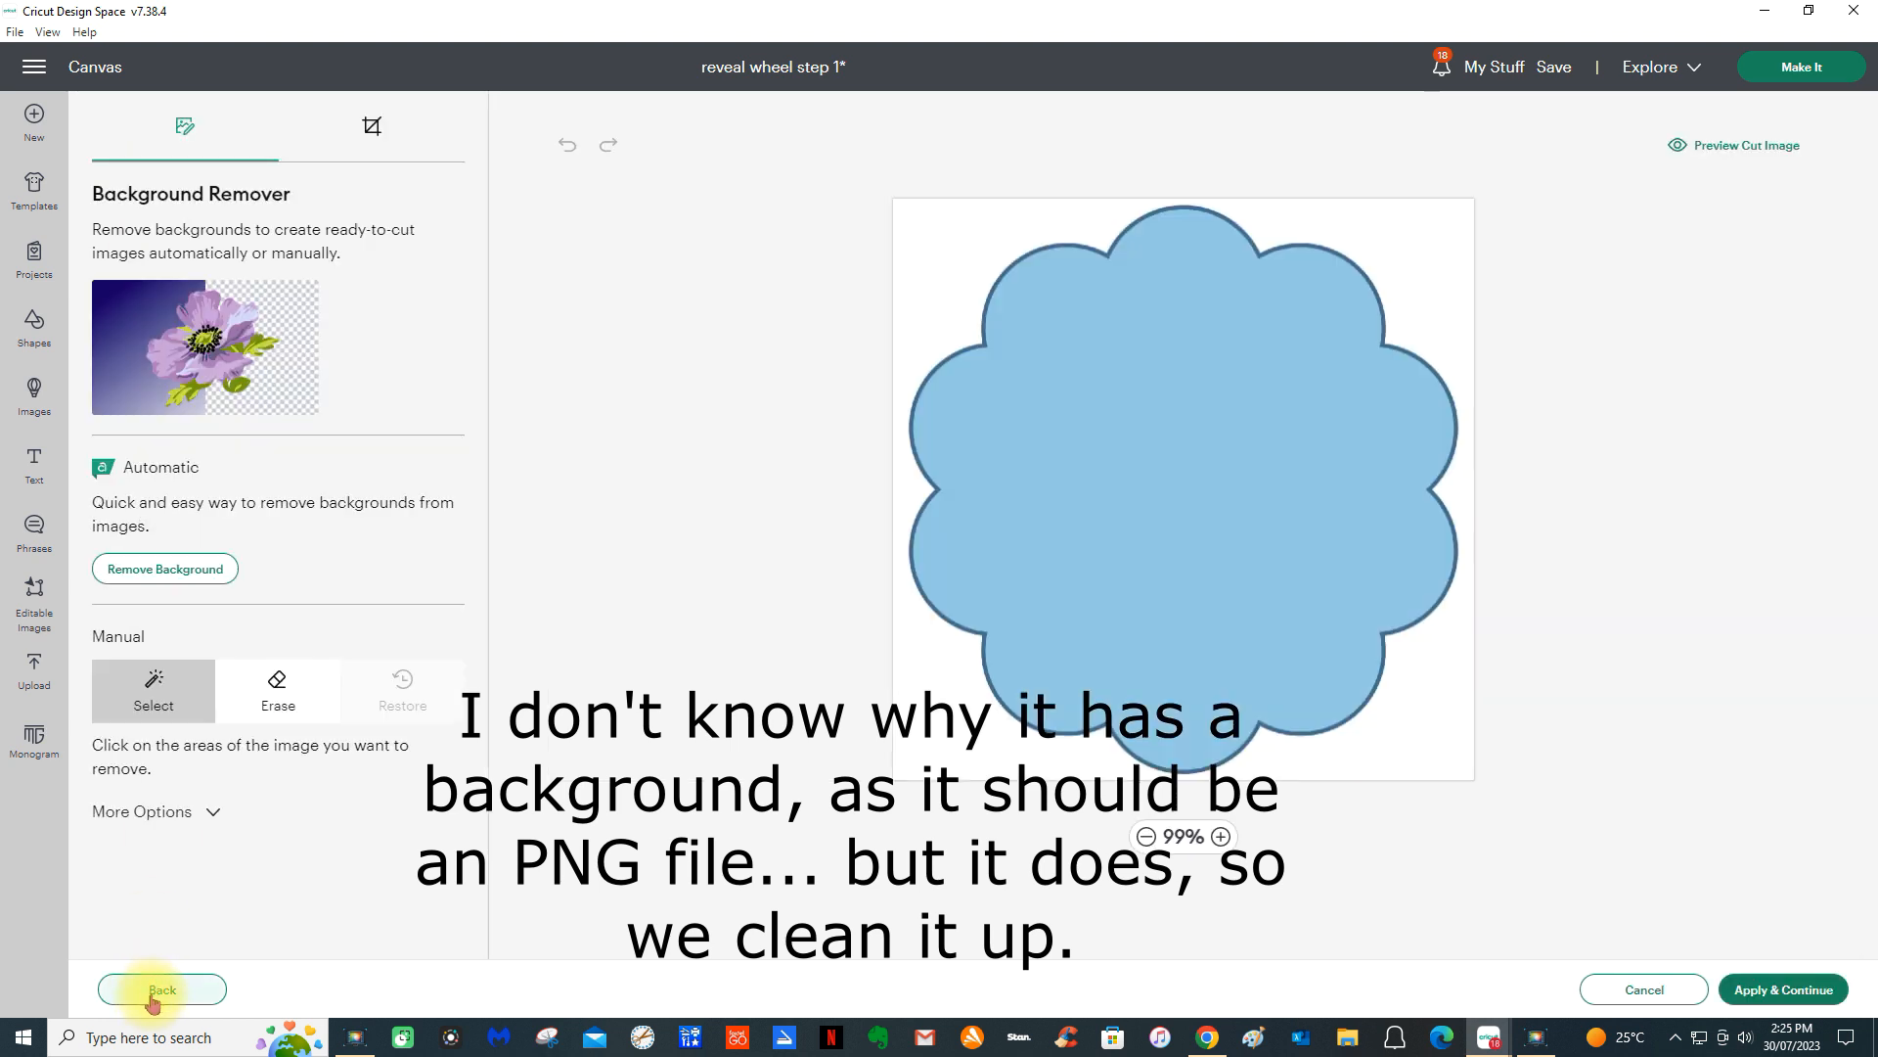
{"action": "left_click", "coordinate": [154, 571]}
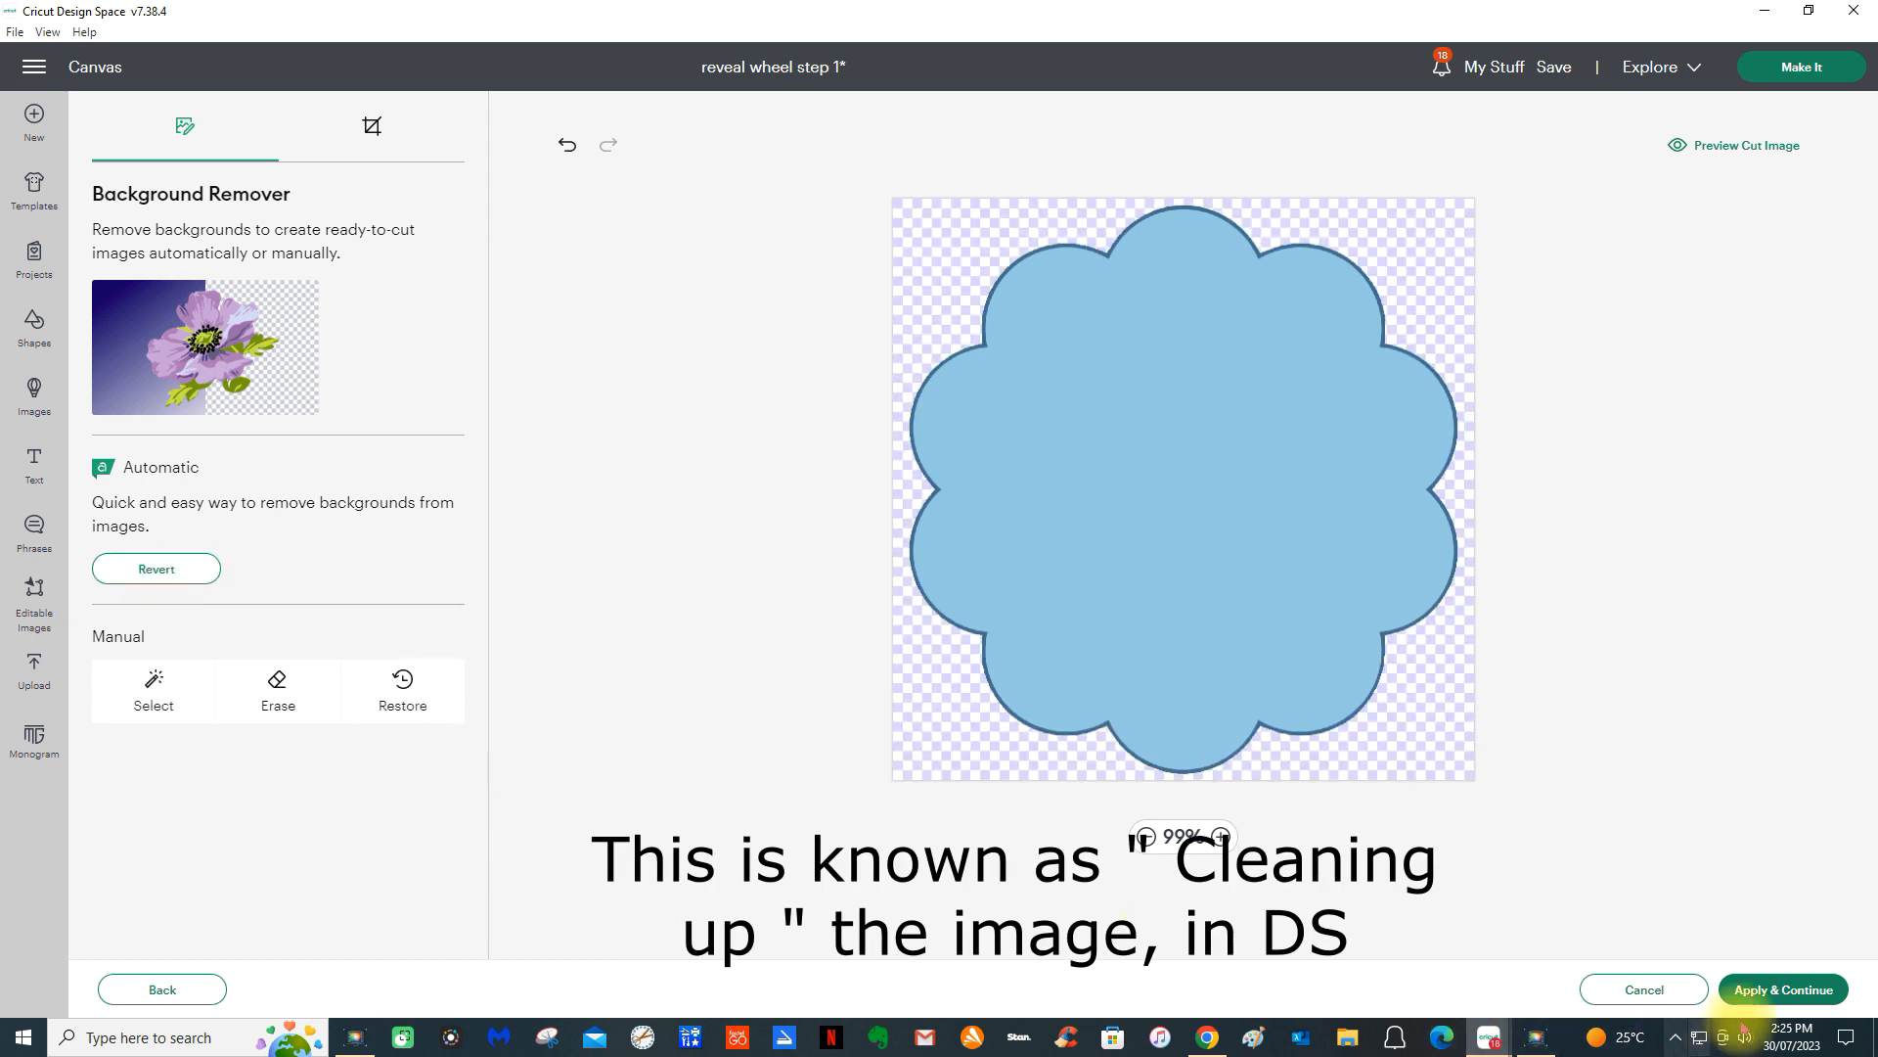
{"action": "left_click", "coordinate": [1756, 993]}
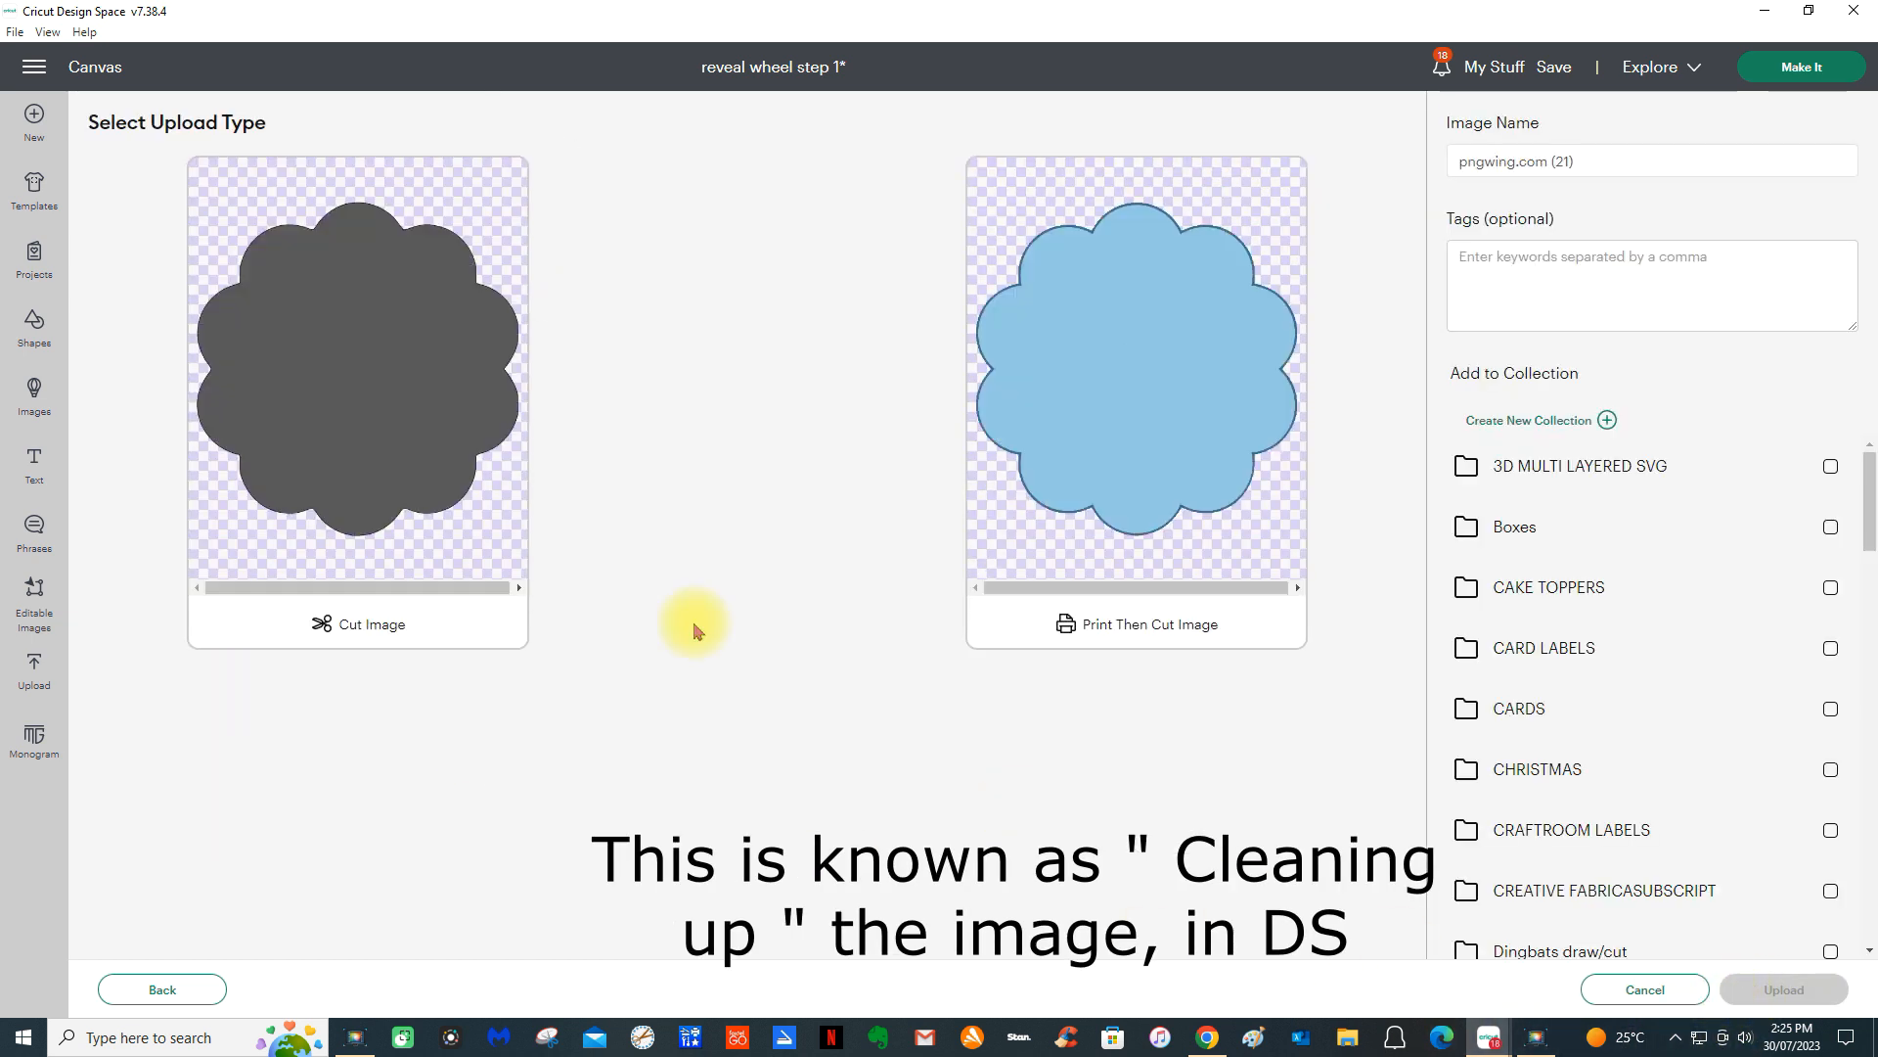
- Upload the cleaned scalloped shape as a Cut Image and add it to the canvas
{"action": "left_click", "coordinate": [304, 387]}
{"action": "left_click", "coordinate": [1782, 989]}
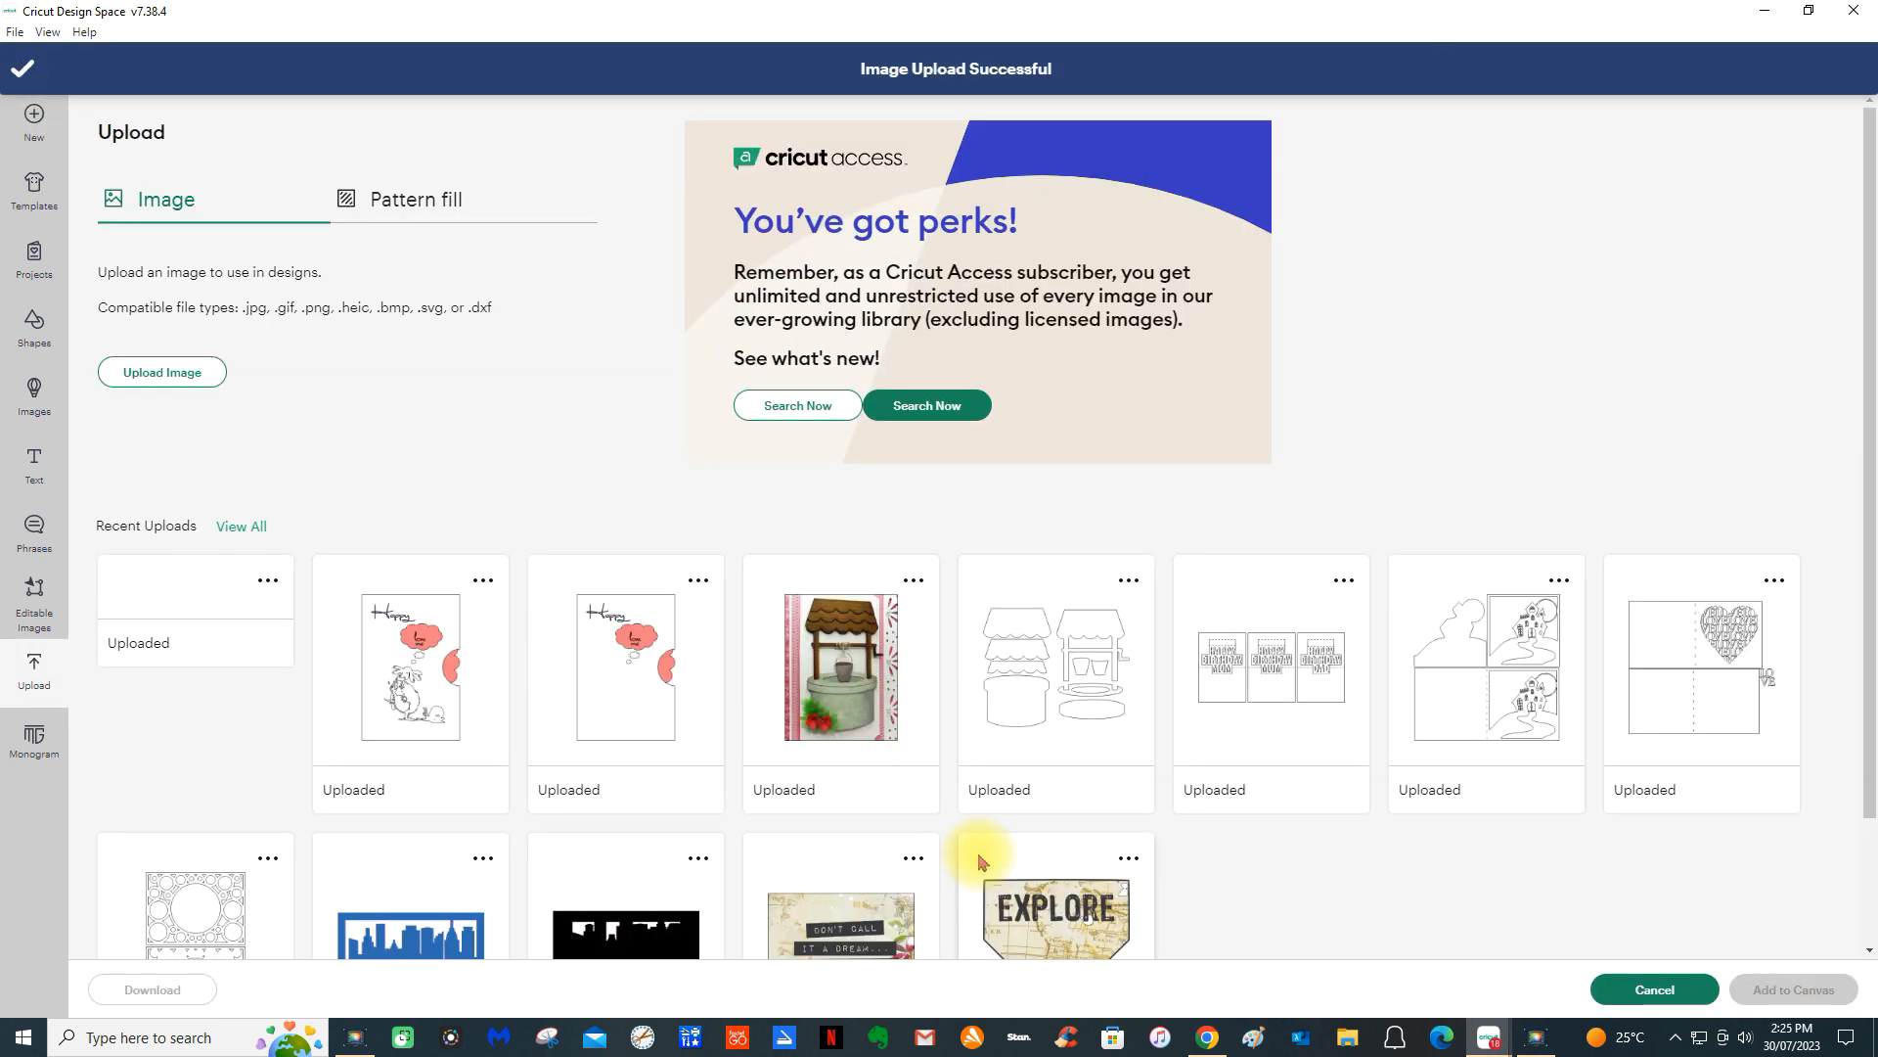
{"action": "left_click", "coordinate": [1795, 989]}
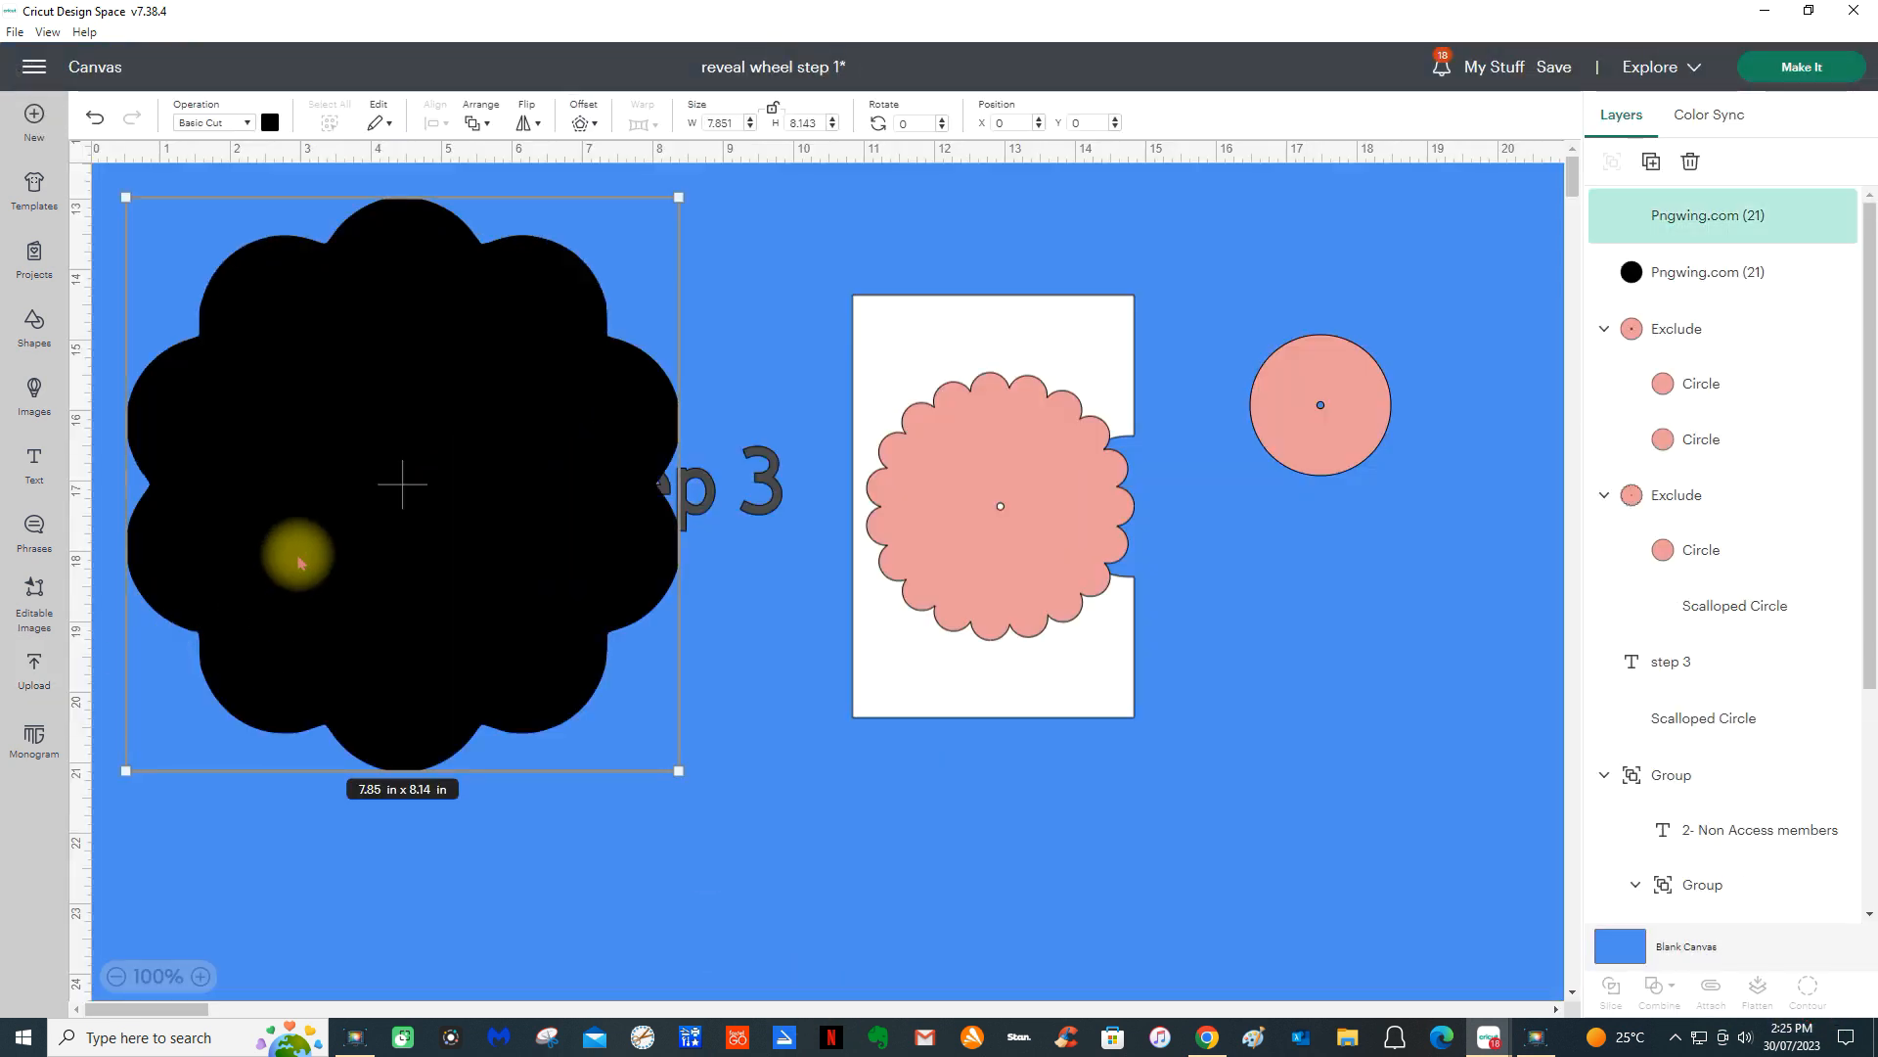
- Resize the new scalloped shape to 3.8 in wide and 3.8 in high and move it over the "step 3" text
{"action": "left_click", "coordinate": [733, 121]}
{"action": "type", "text": "3.8"}
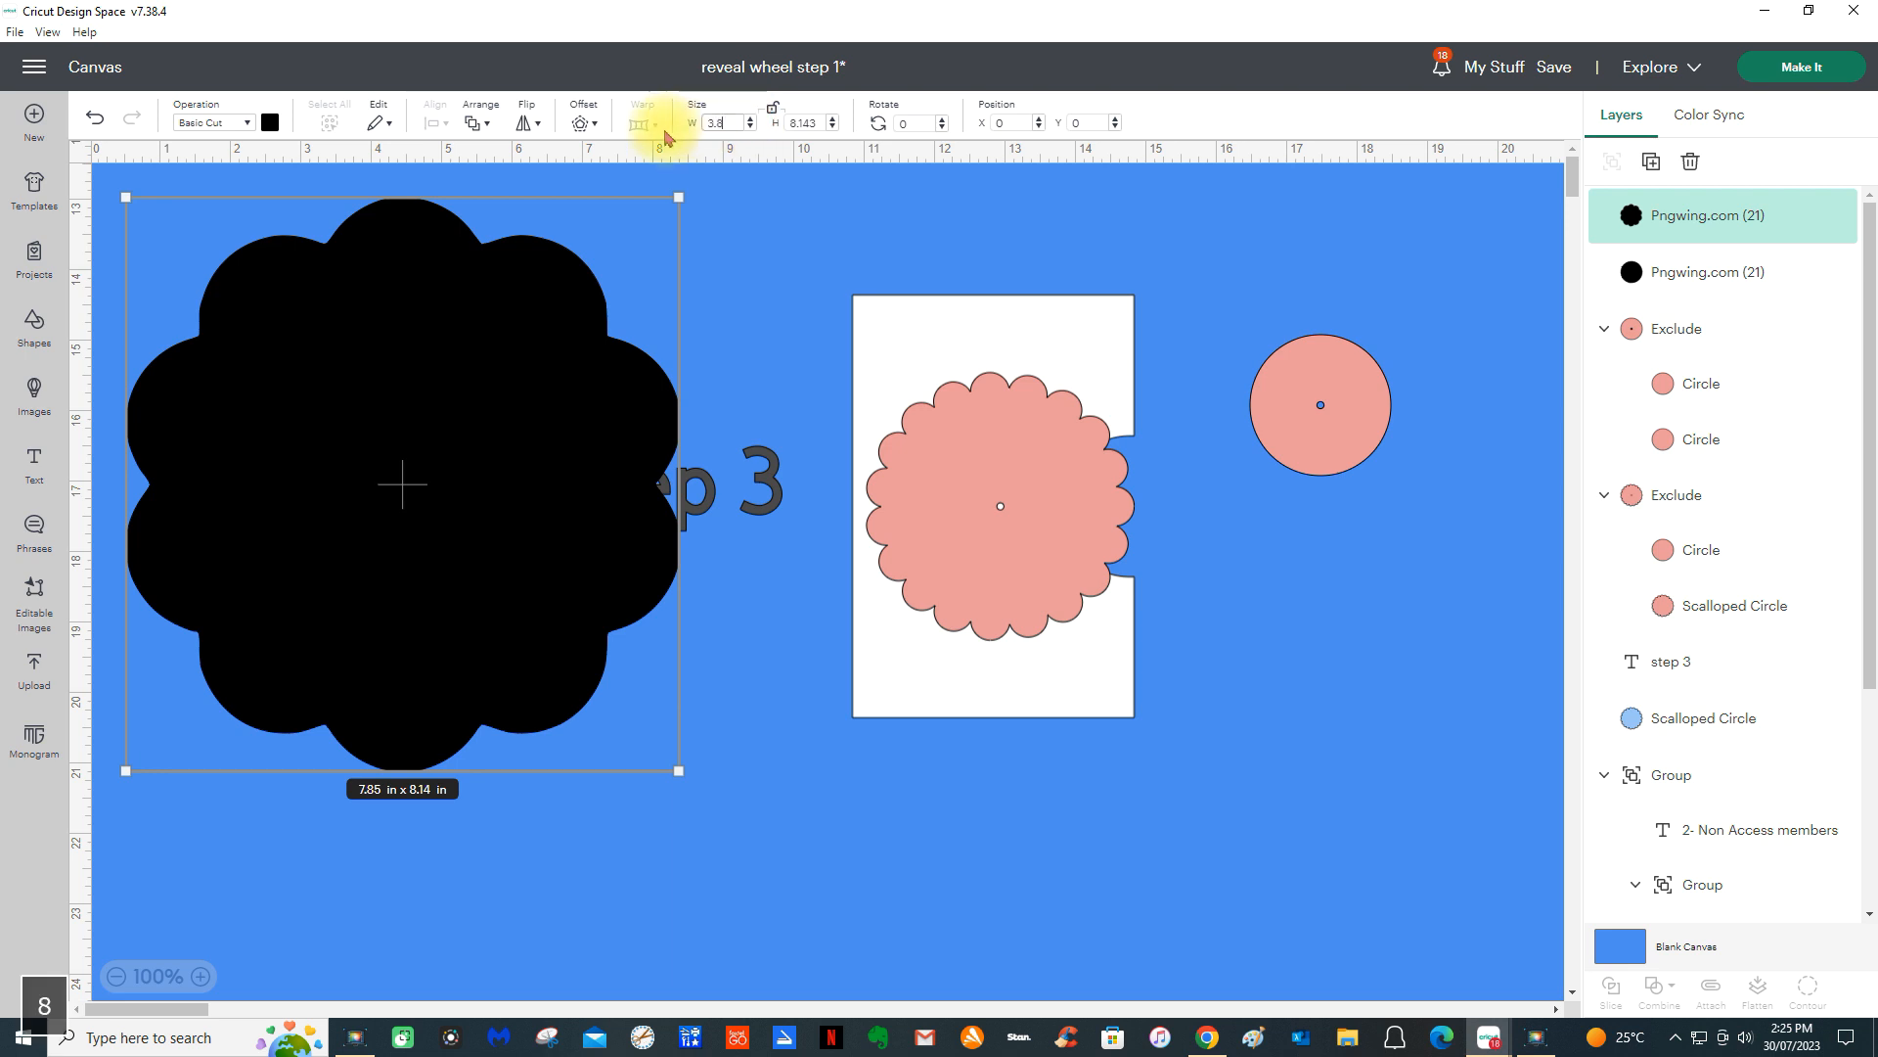
{"action": "key", "text": "Return"}
{"action": "left_click", "coordinate": [804, 122]}
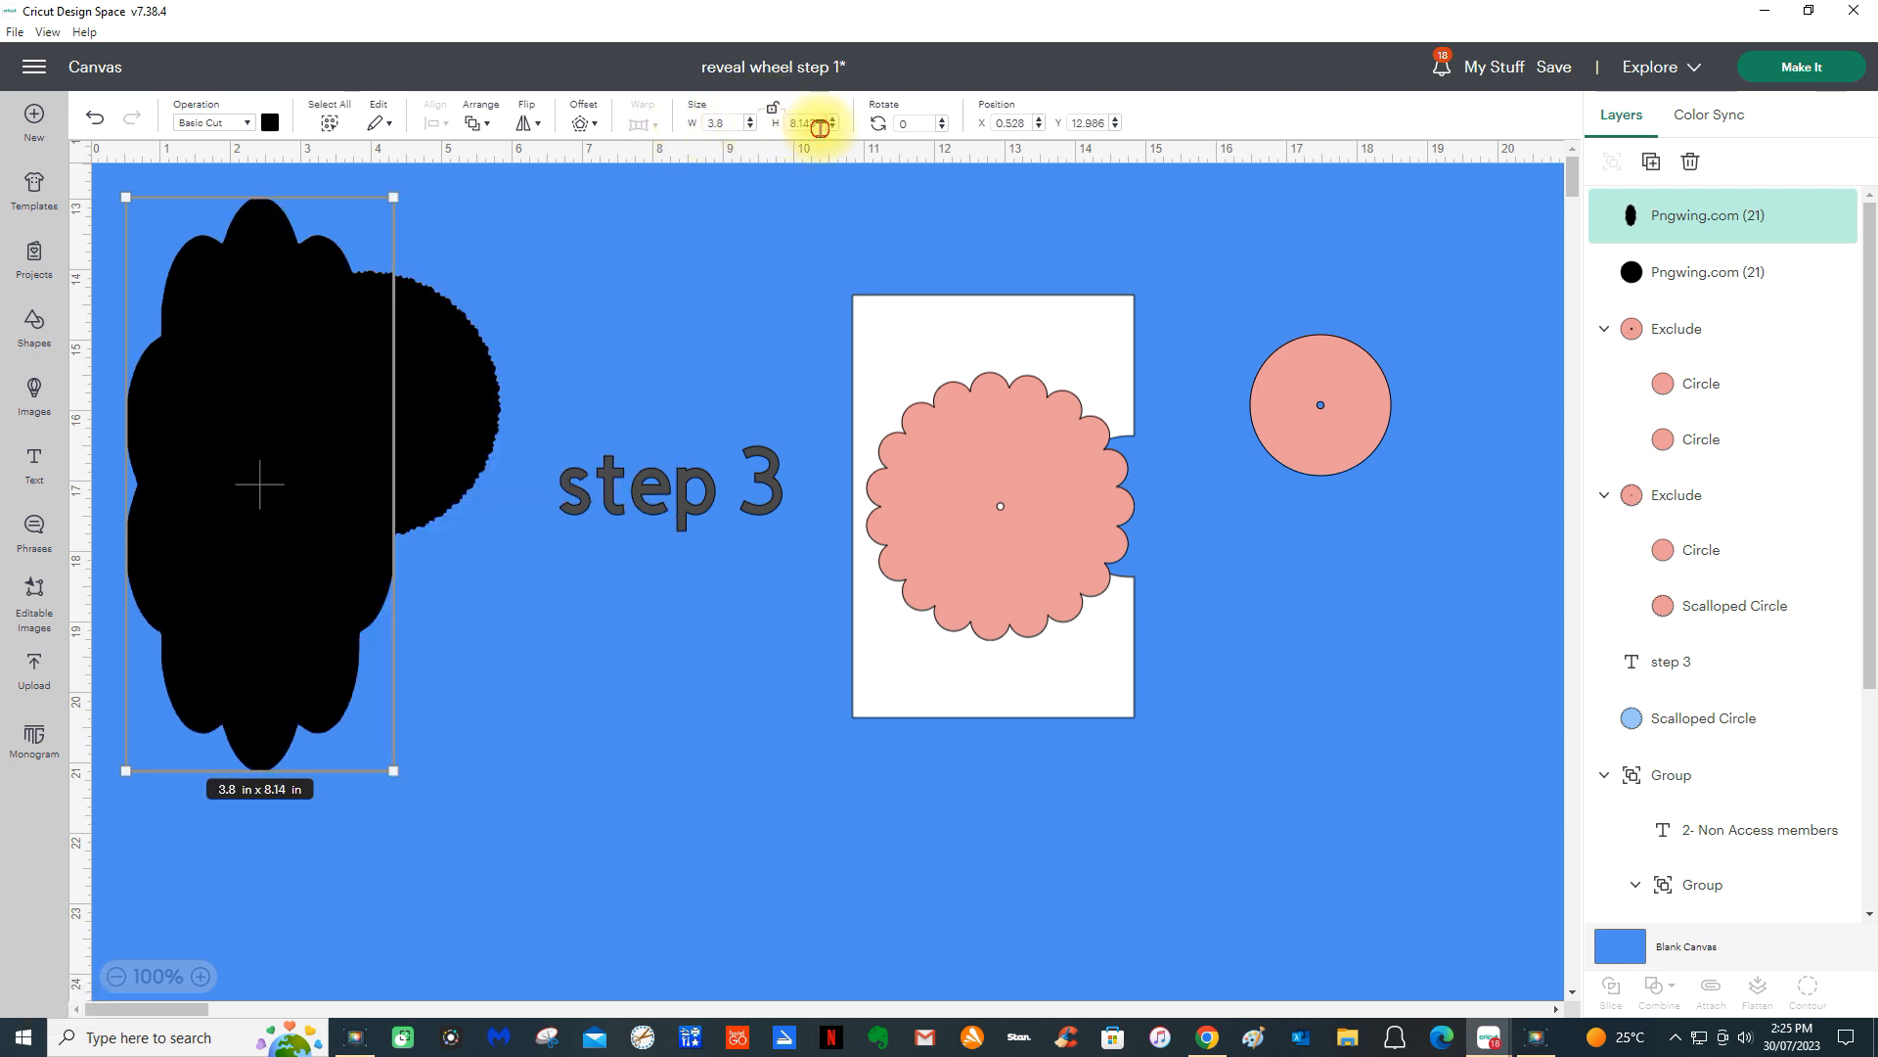
{"action": "type", "text": "3.8"}
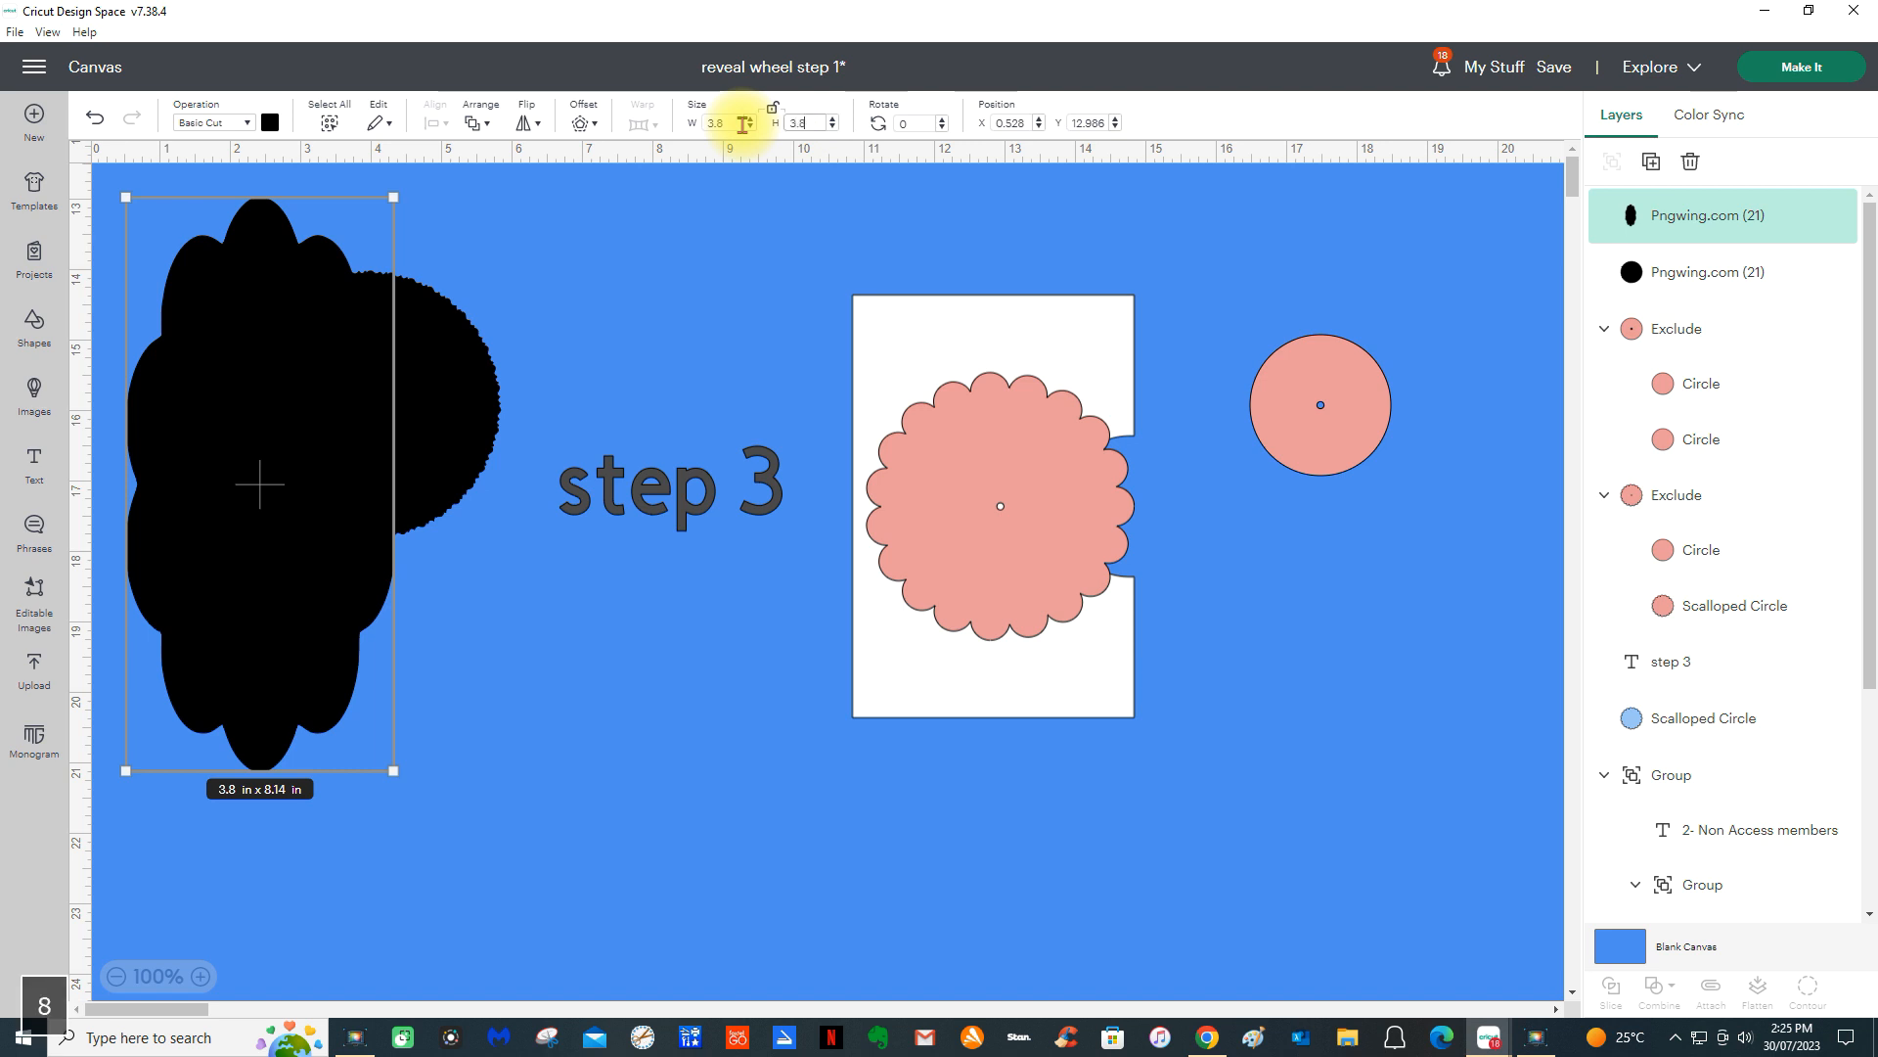
{"action": "key", "text": "Return"}
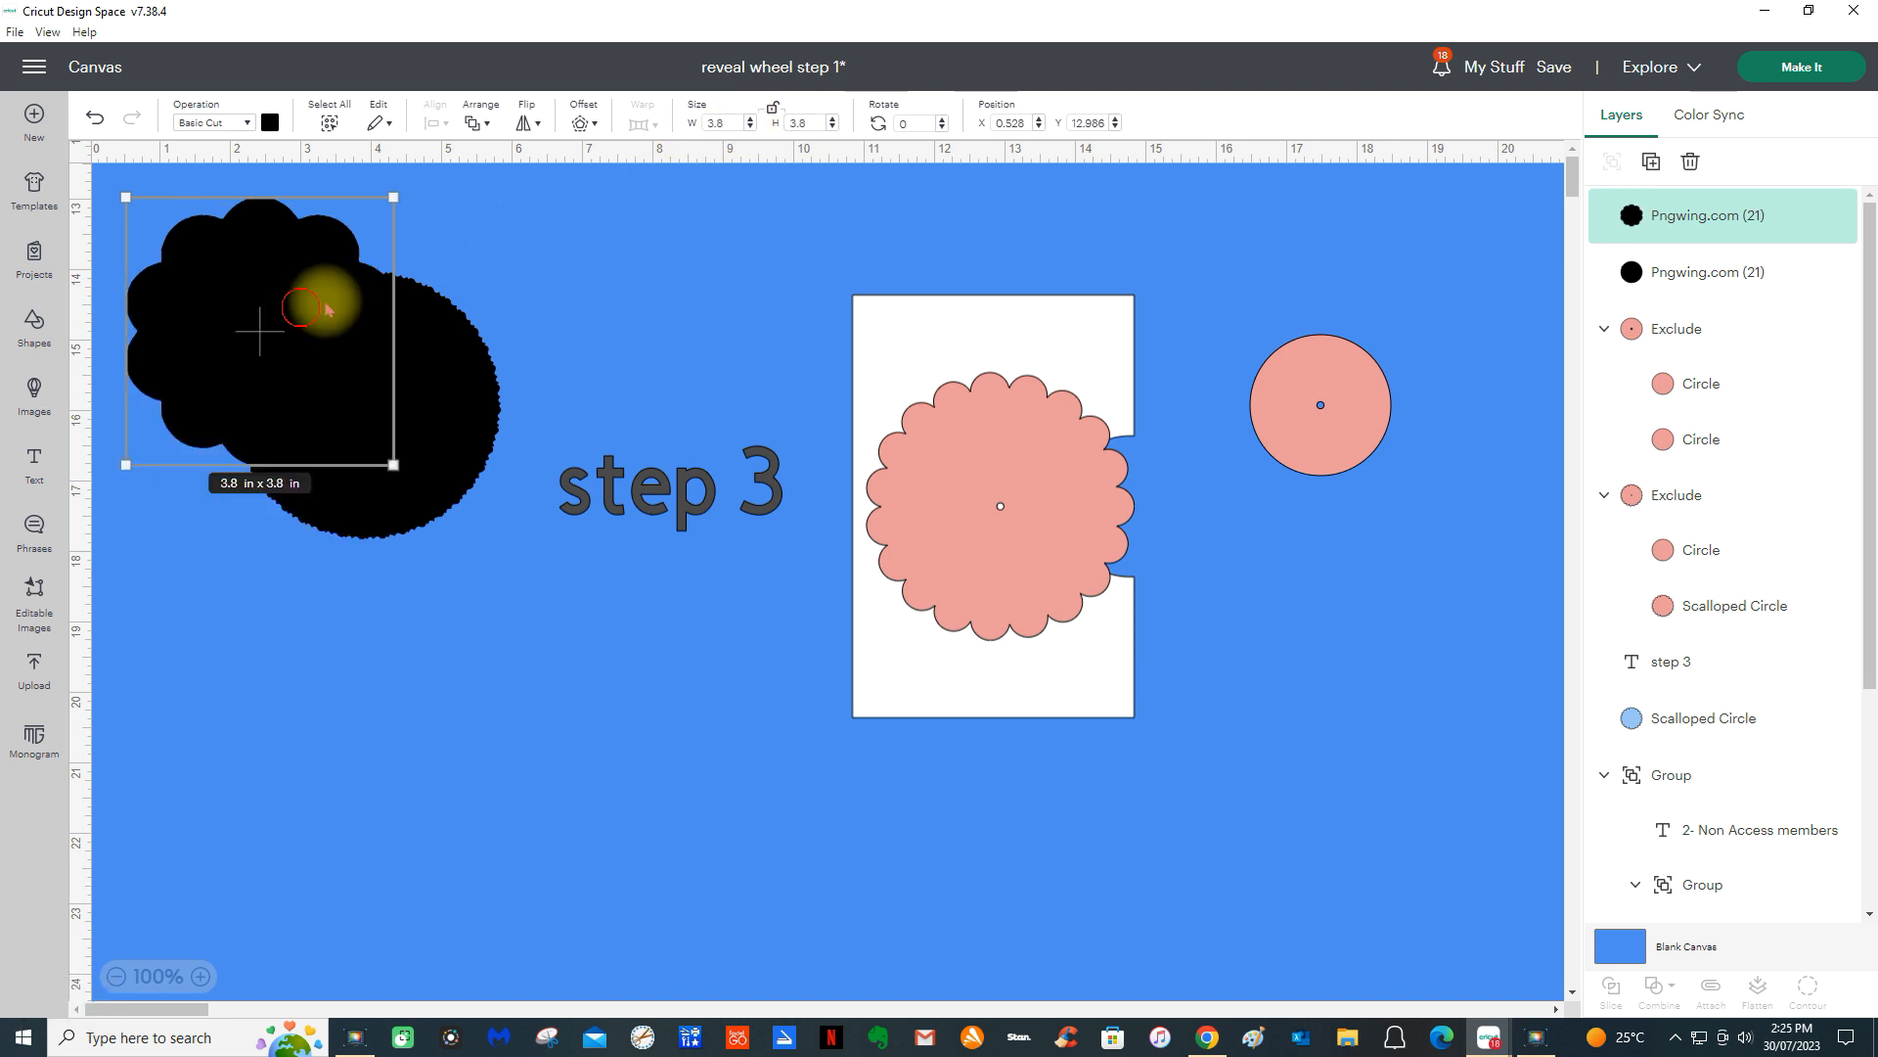
{"action": "left_click_drag", "start_coordinate": [302, 302], "coordinate": [784, 326]}
- Move the jagged black circle below the small pink circle and rename its layer JAGGERED EDGE CIRCLE
{"action": "left_click_drag", "start_coordinate": [323, 365], "coordinate": [1321, 656]}
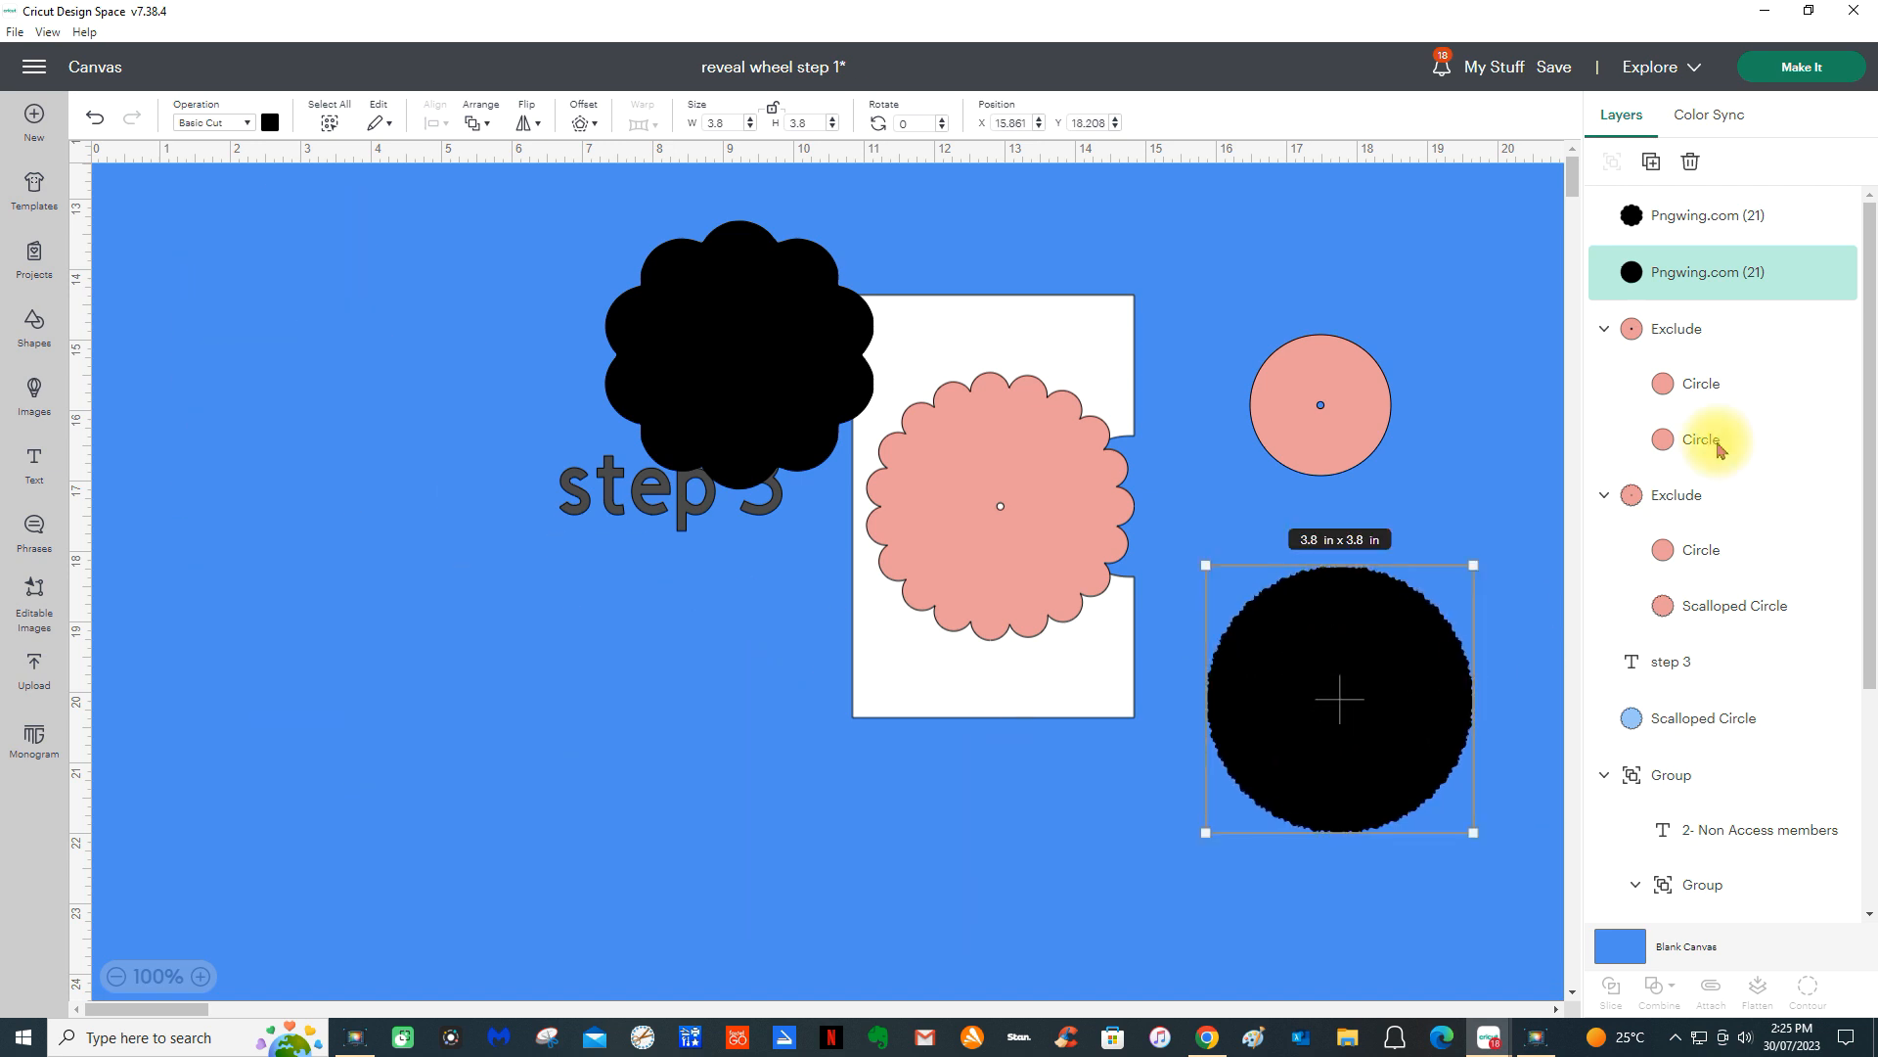
{"action": "right_click", "coordinate": [1682, 268]}
{"action": "left_click", "coordinate": [1565, 186]}
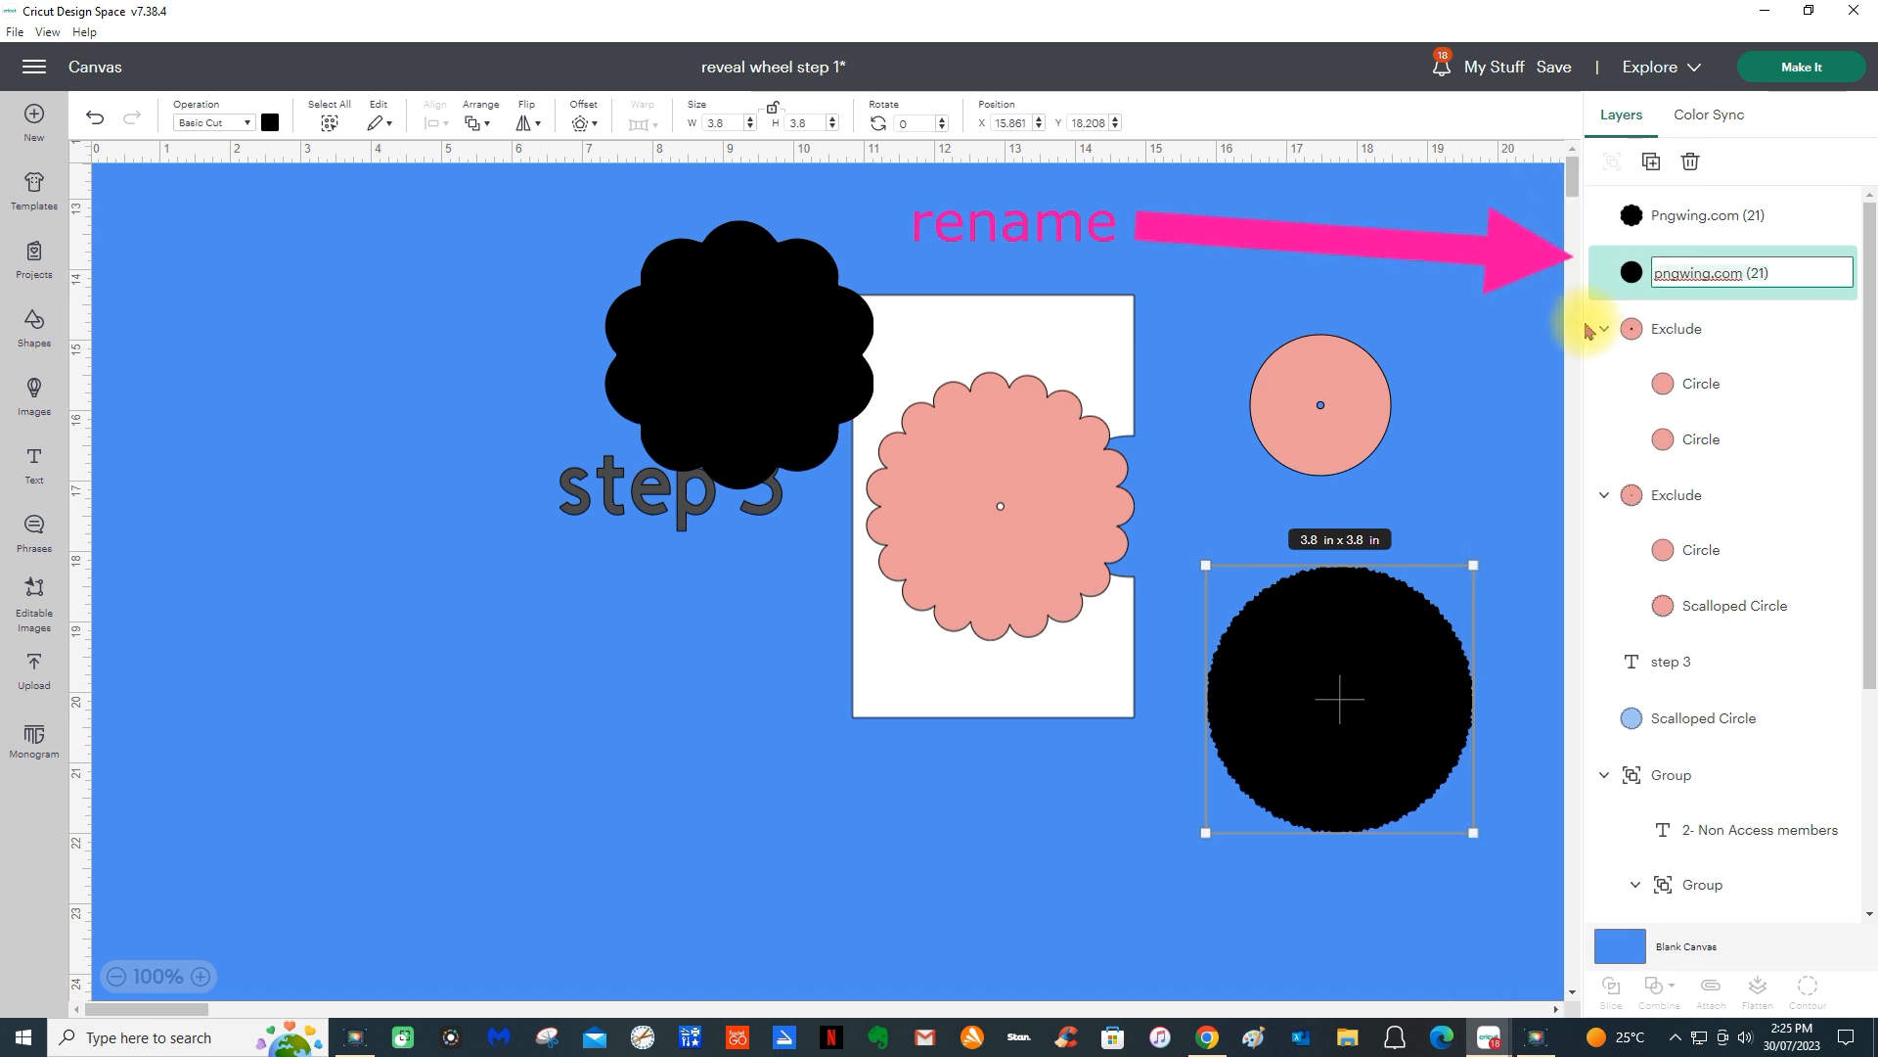
{"action": "type", "text": "JA"}
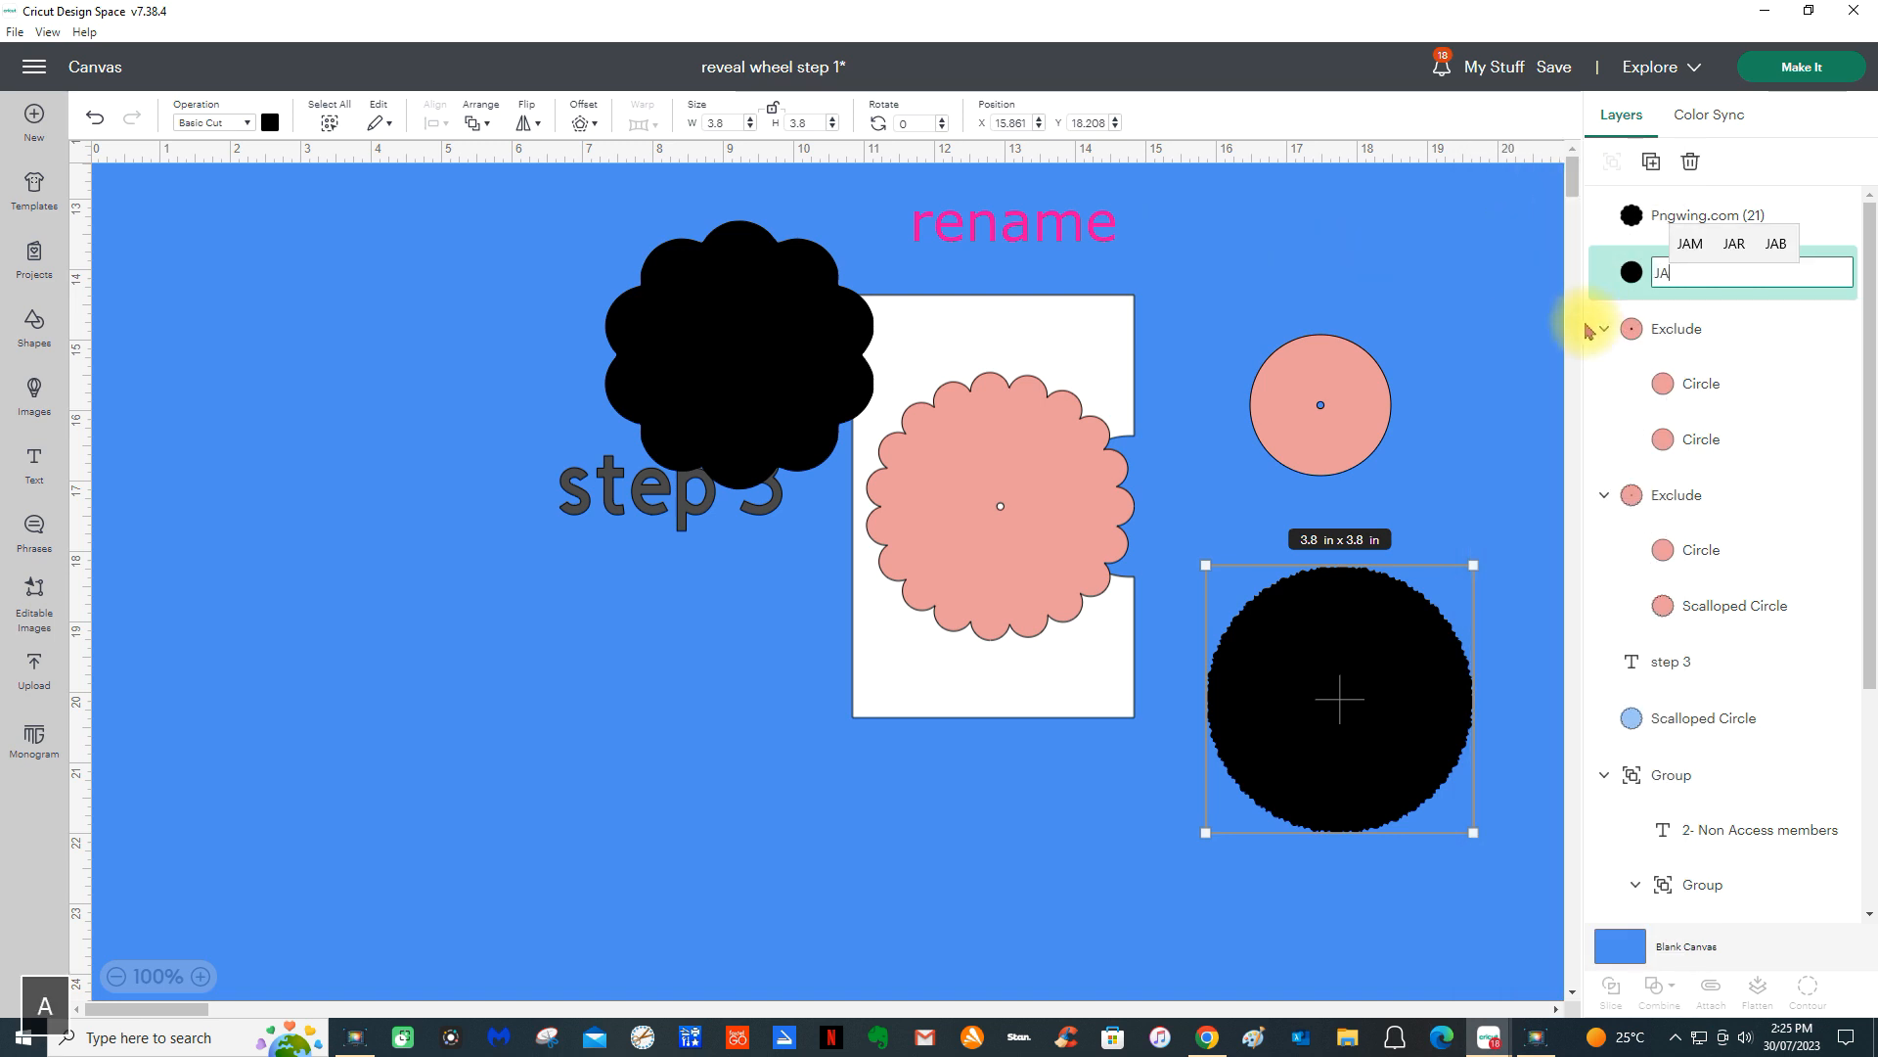
{"action": "type", "text": "GGERED ED"}
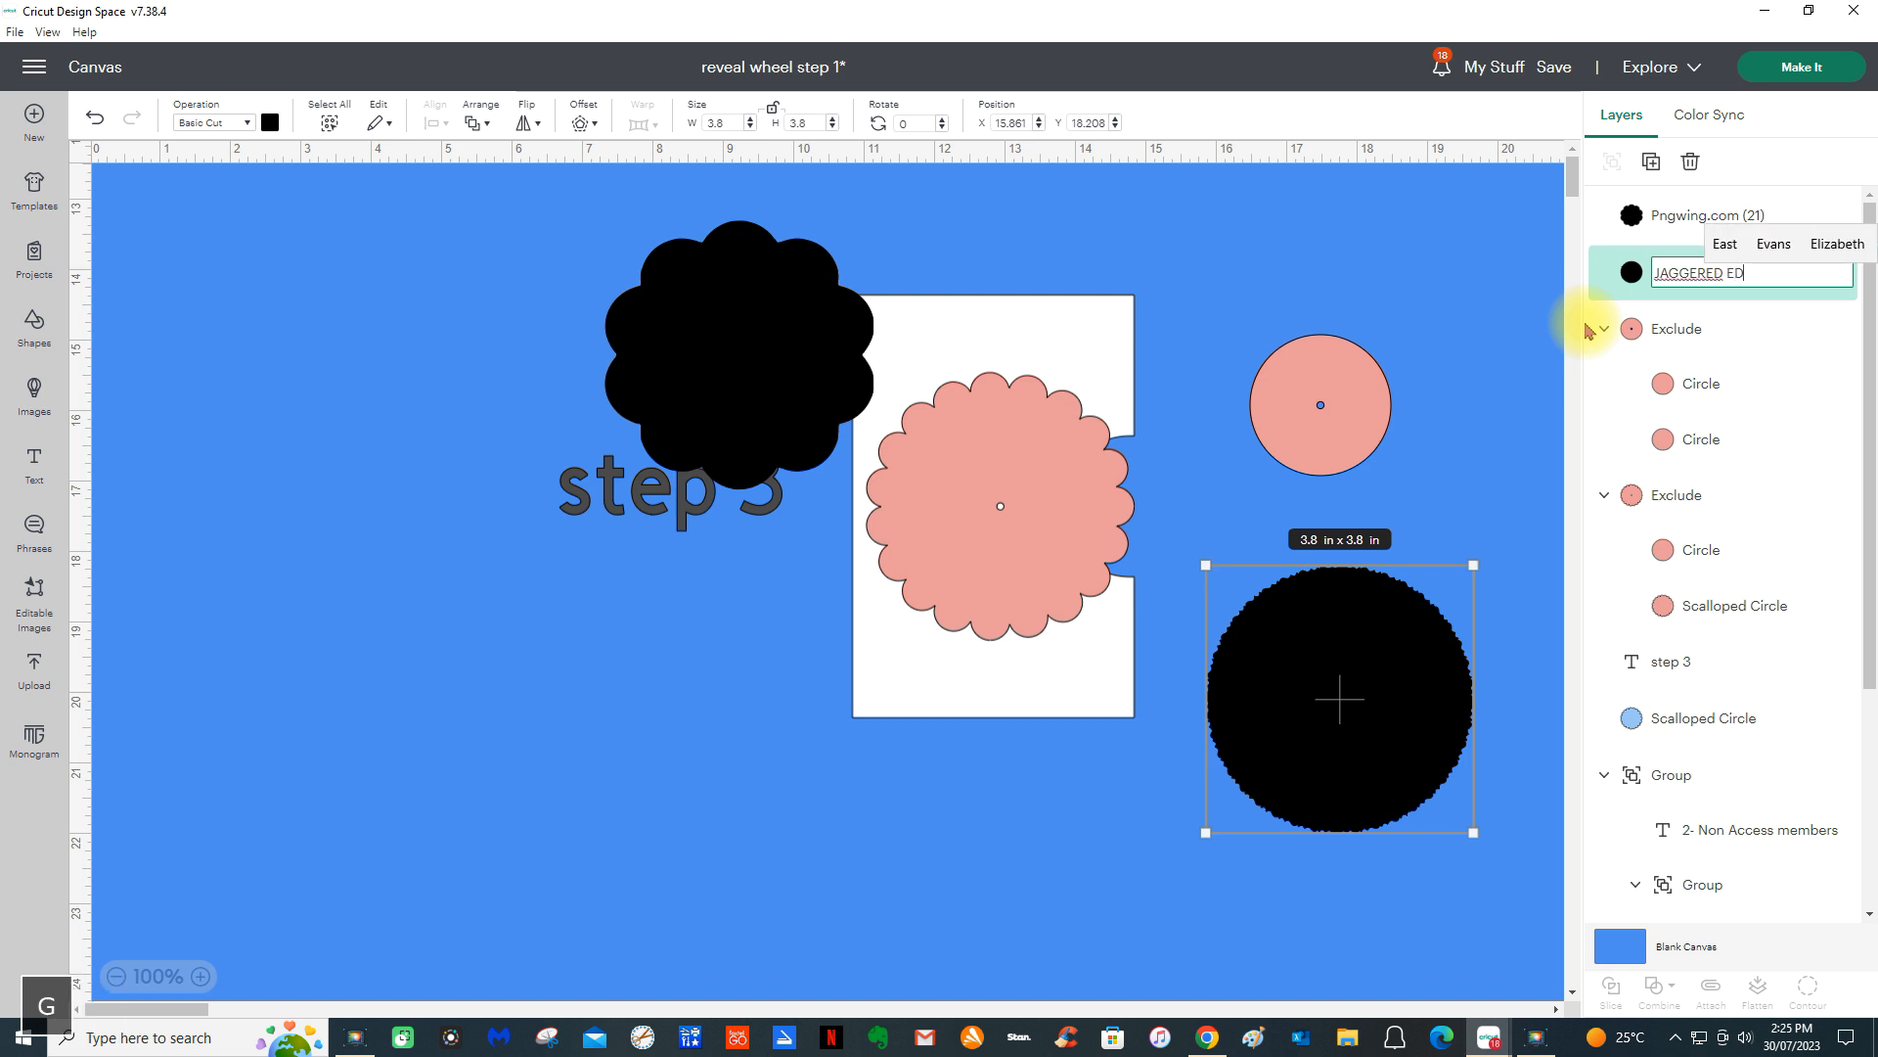
{"action": "type", "text": "GE CIRXLE"}
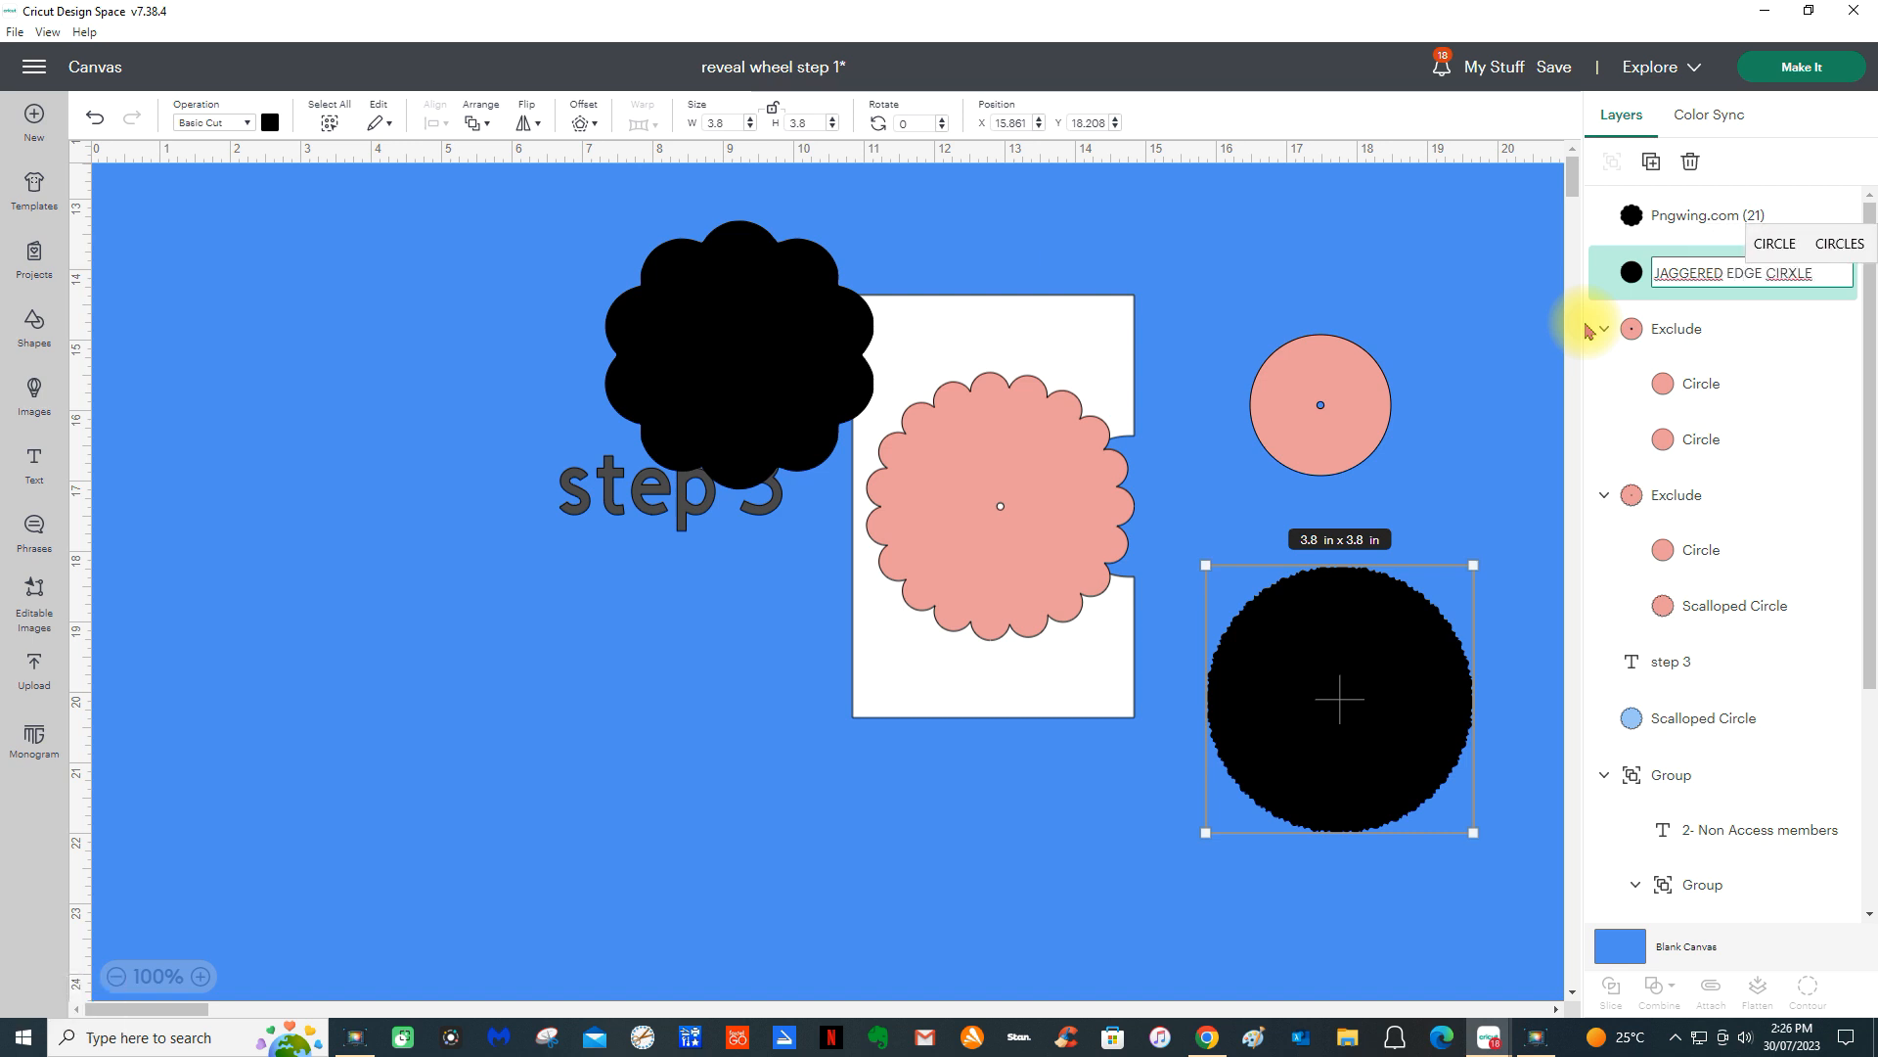
{"action": "key", "text": "BackSpace"}
{"action": "key", "text": "BackSpace"}
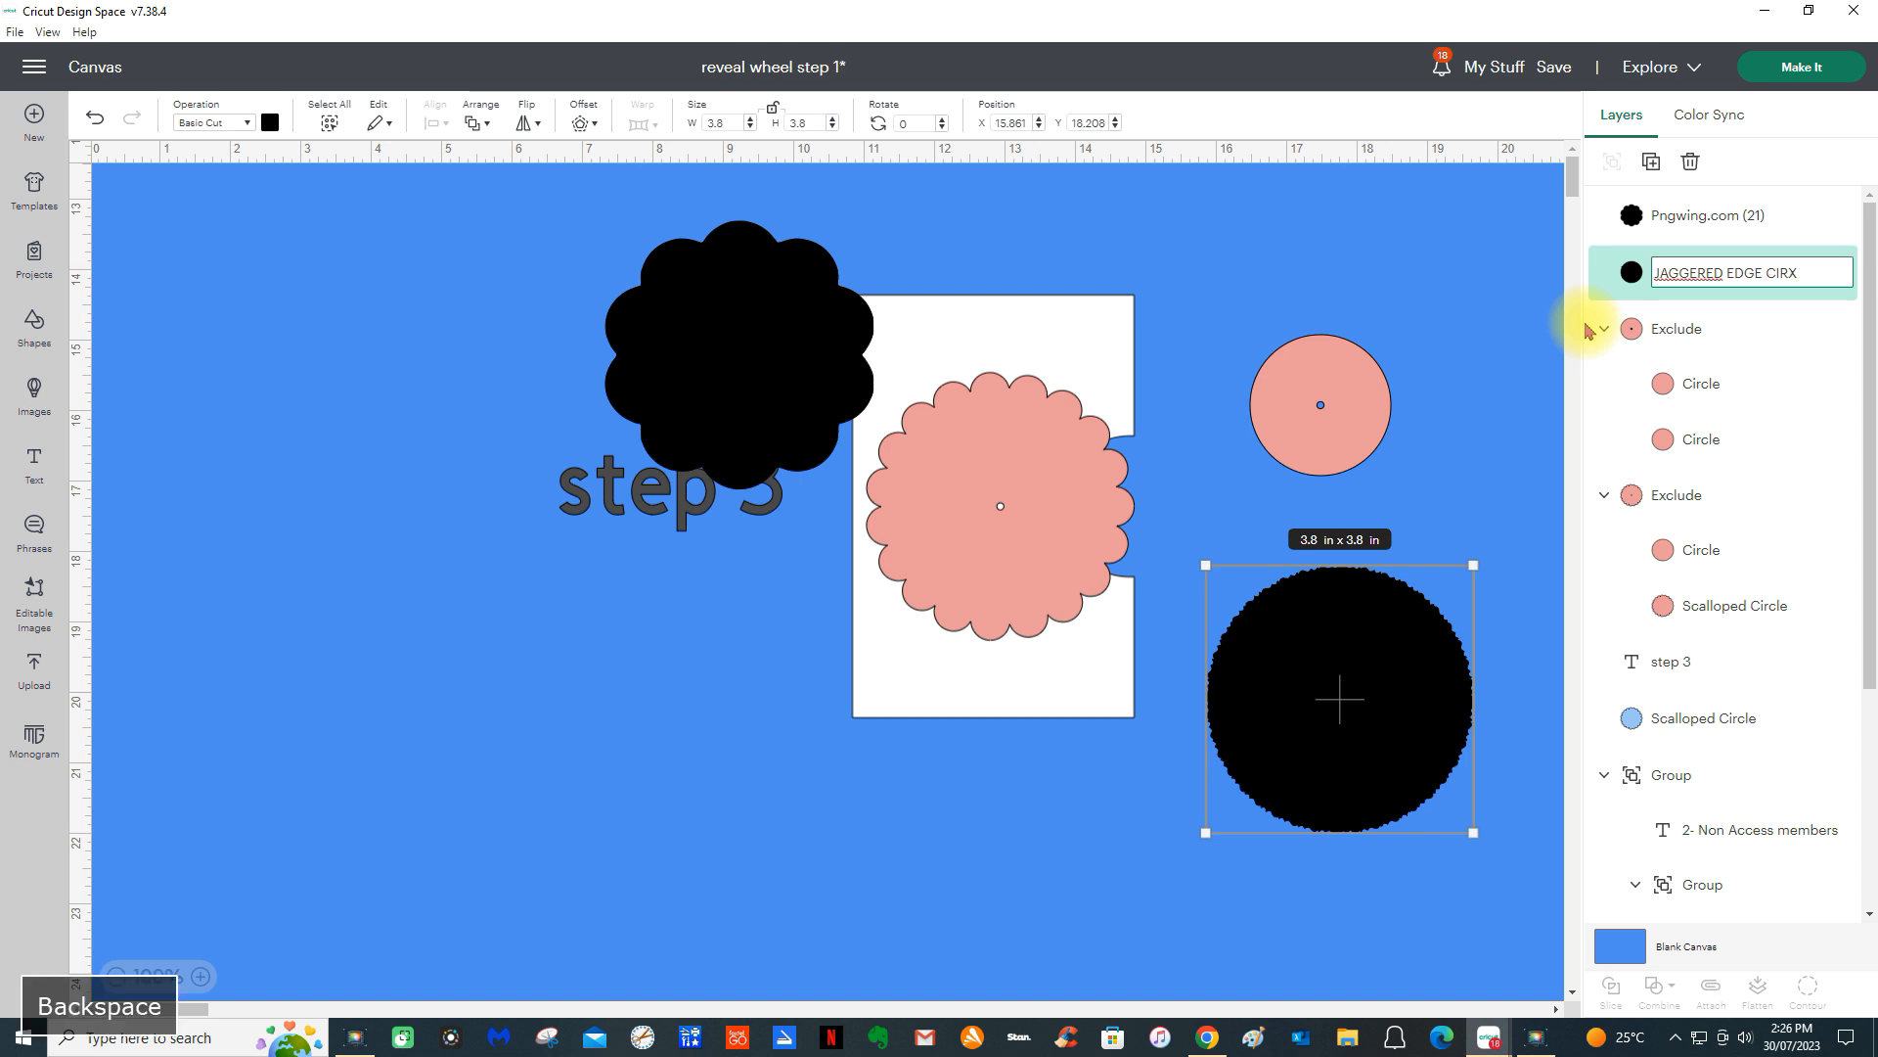
{"action": "type", "text": "CLE"}
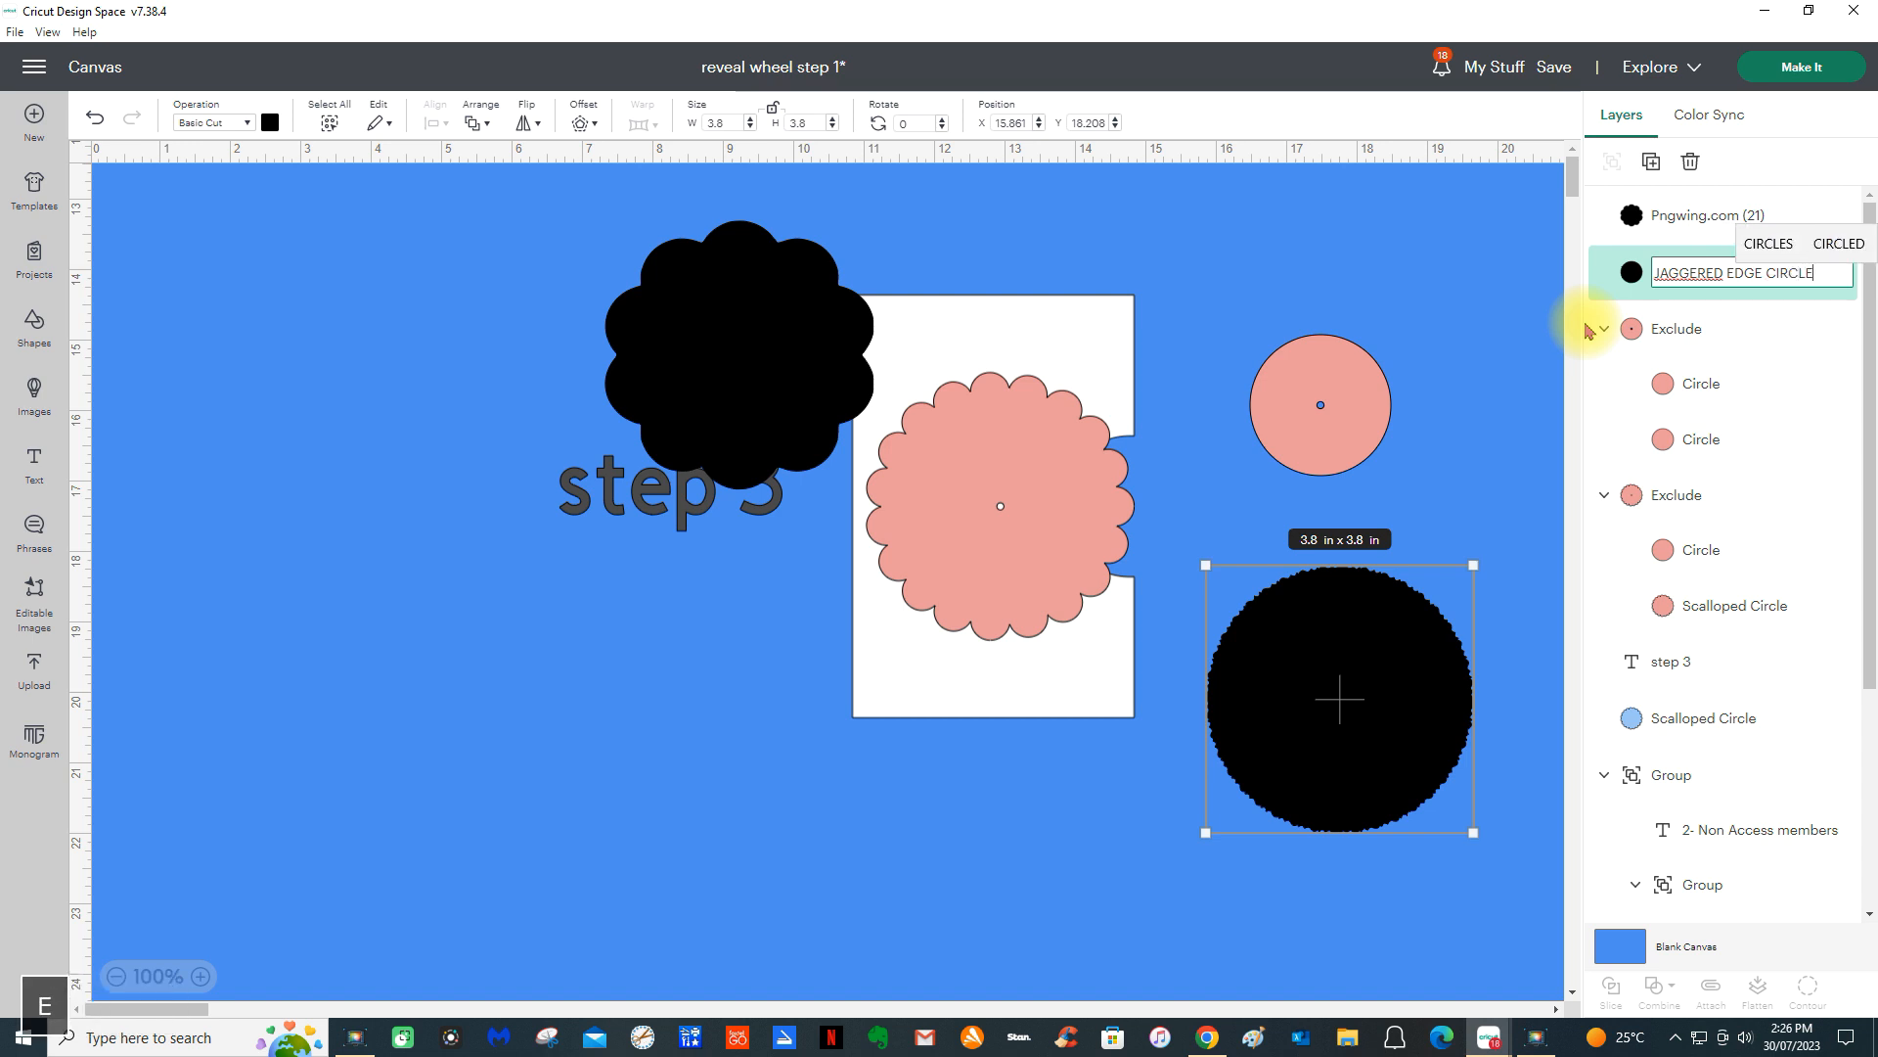
{"action": "key", "text": "Return"}
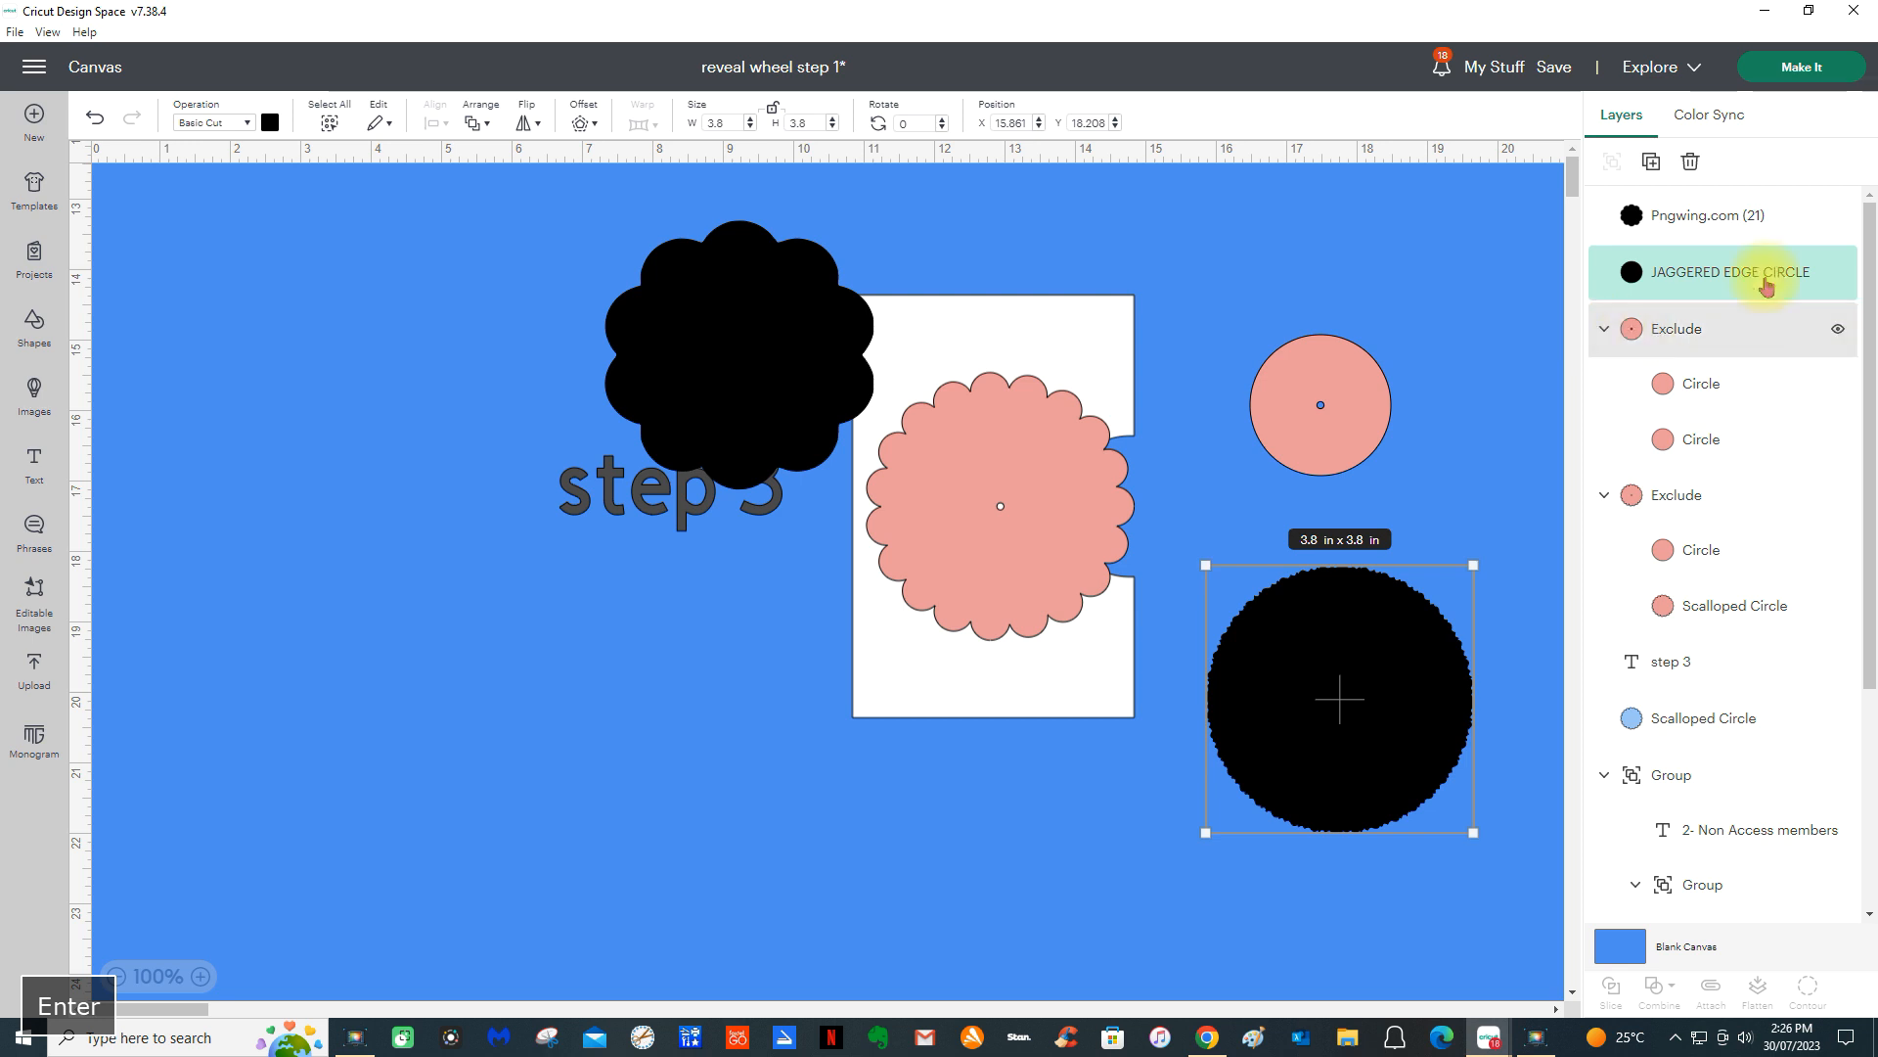
- Hide the JAGGERED EDGE CIRCLE layer and move the black scalloped shape to the left of the "step 3" text
{"action": "left_click", "coordinate": [1836, 271]}
{"action": "left_click_drag", "start_coordinate": [763, 344], "coordinate": [400, 384]}
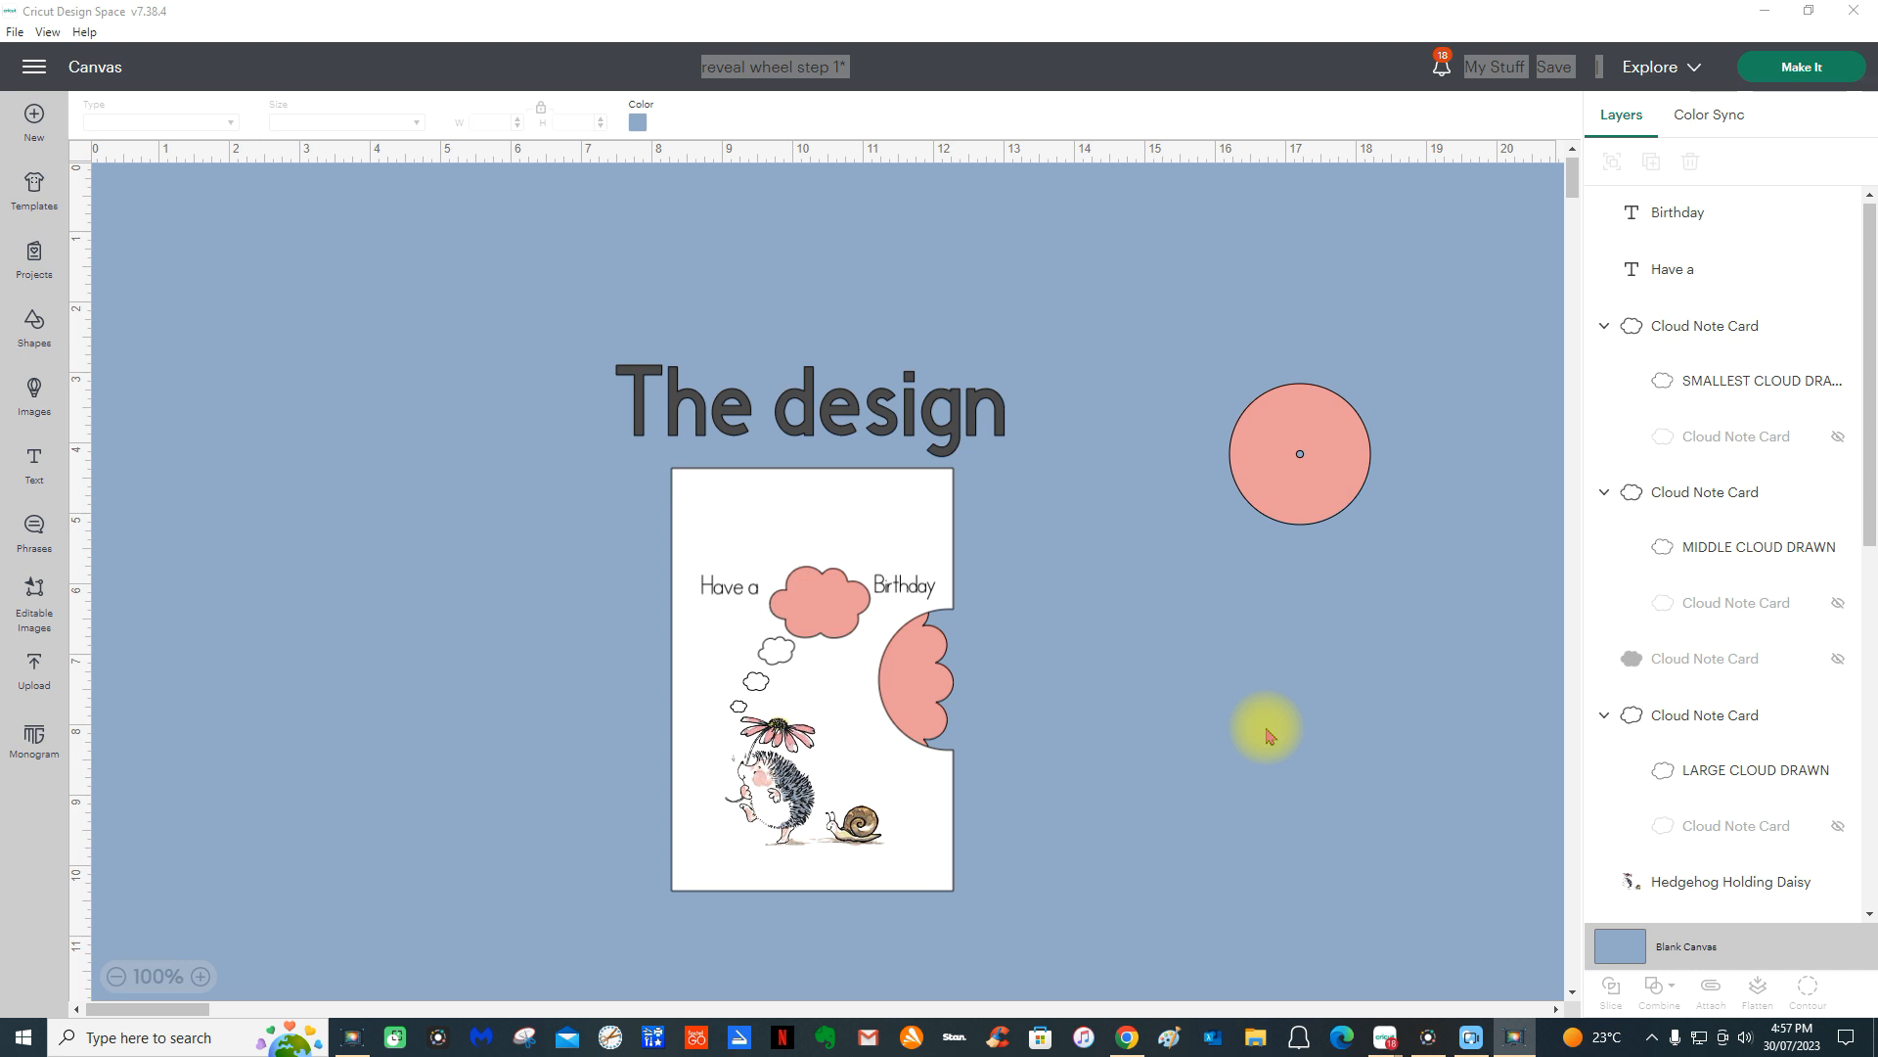
- Switch to PNGWing in the browser, search for "cartoon hedgehog" and look up the drawing of a hedgehog holding a flower beside a snail
{"action": "left_click", "coordinate": [1138, 1045]}
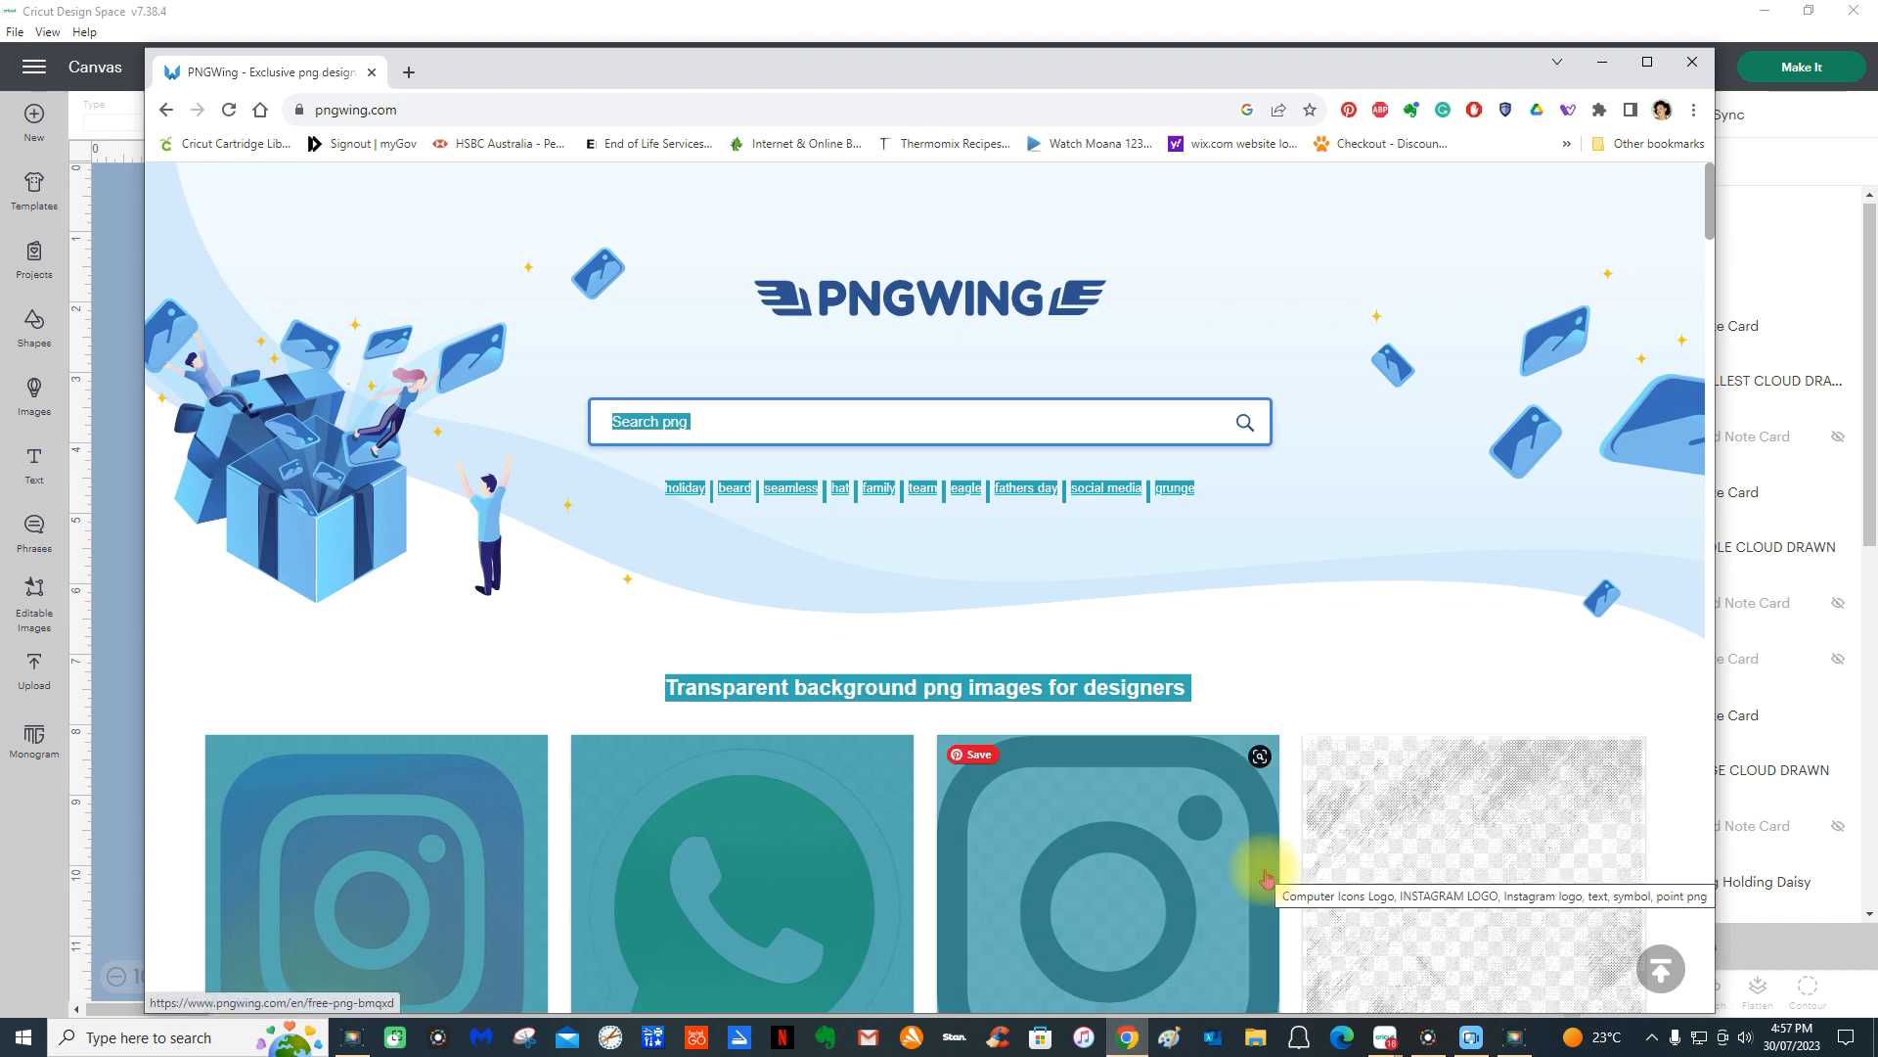
{"action": "left_click", "coordinate": [724, 422]}
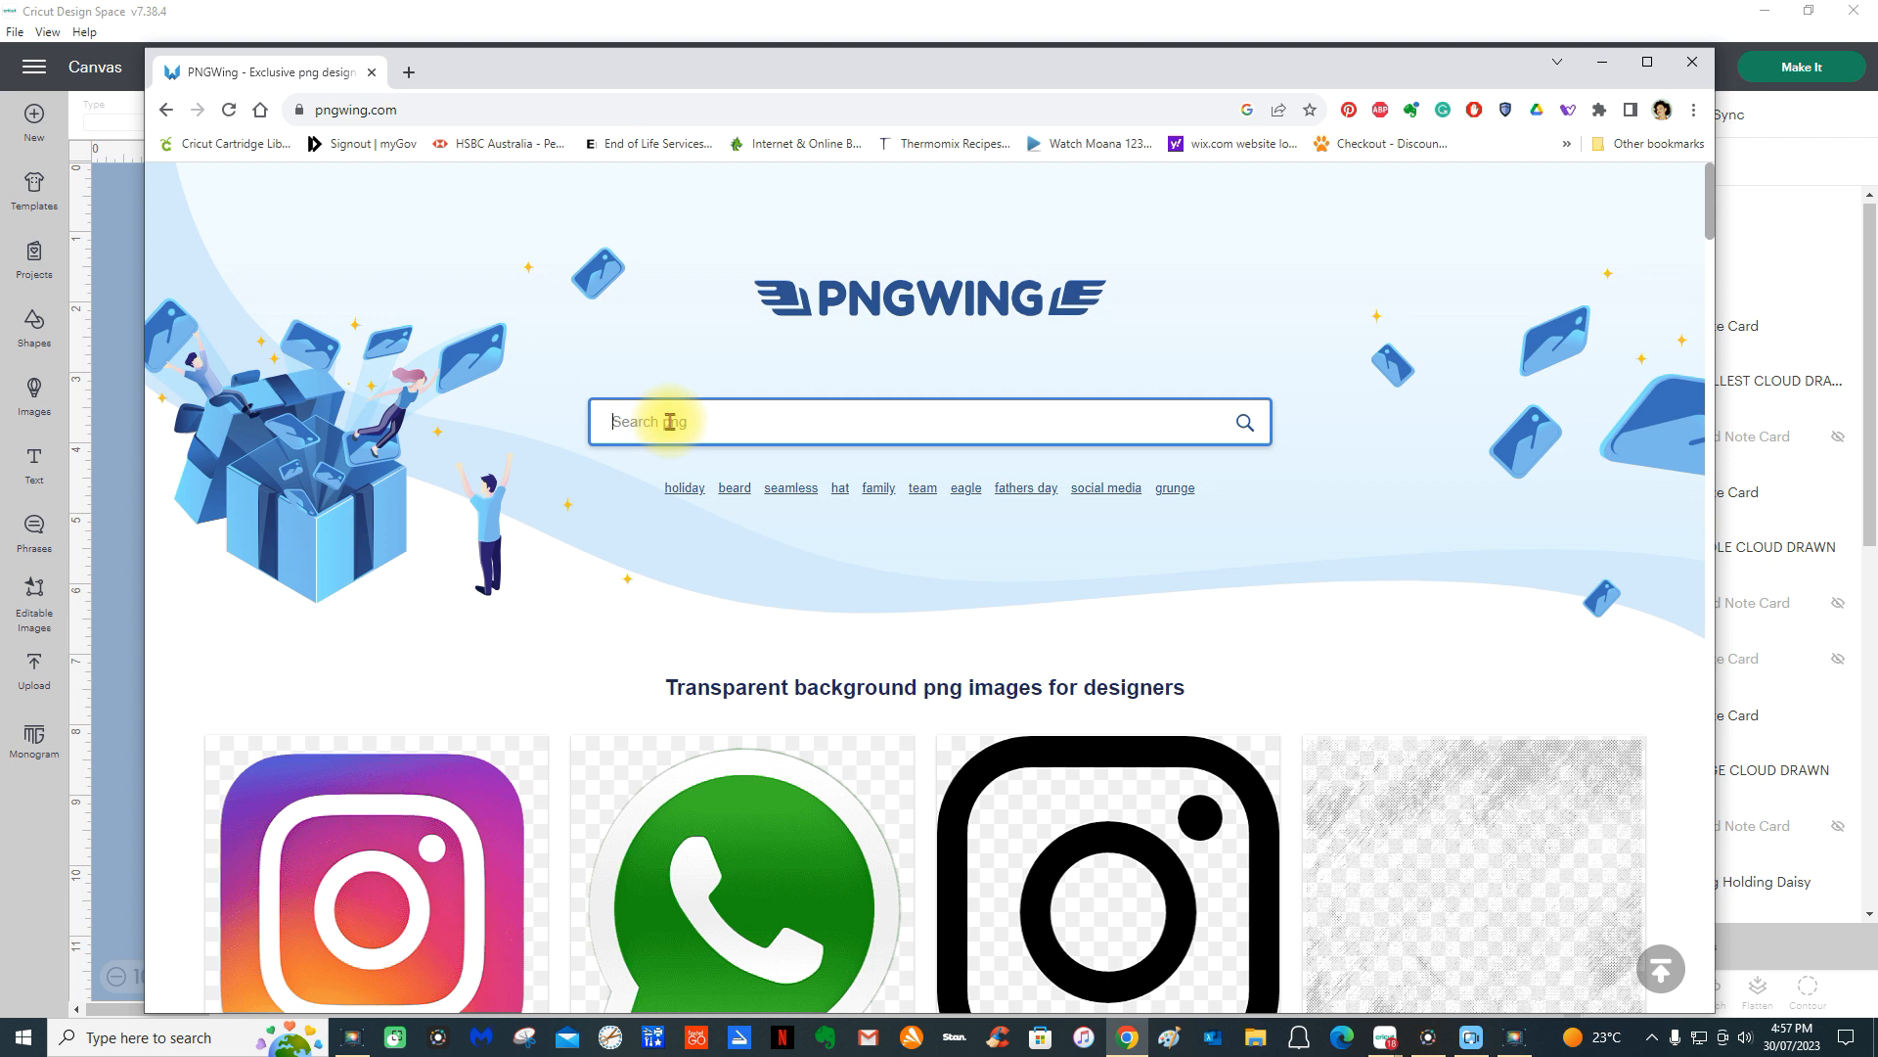
{"action": "type", "text": "cartoon hedgehog"}
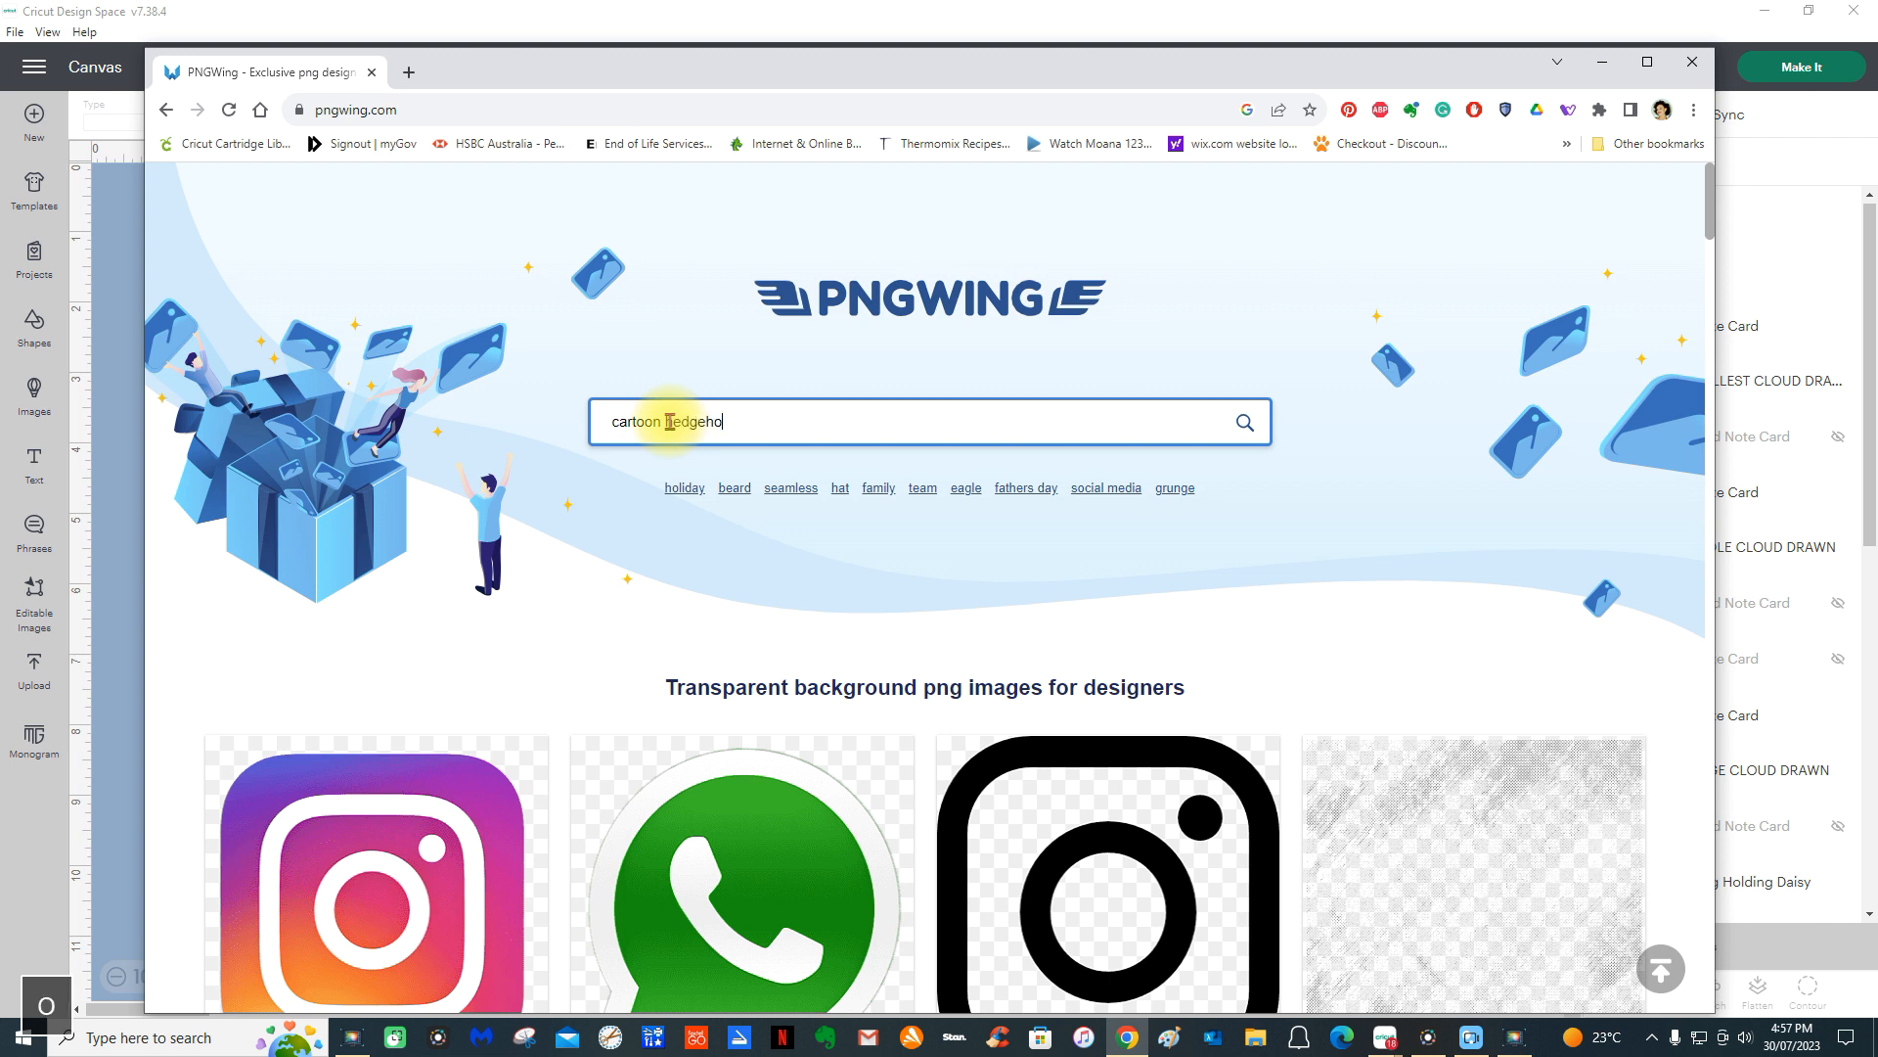
{"action": "left_click", "coordinate": [1242, 422]}
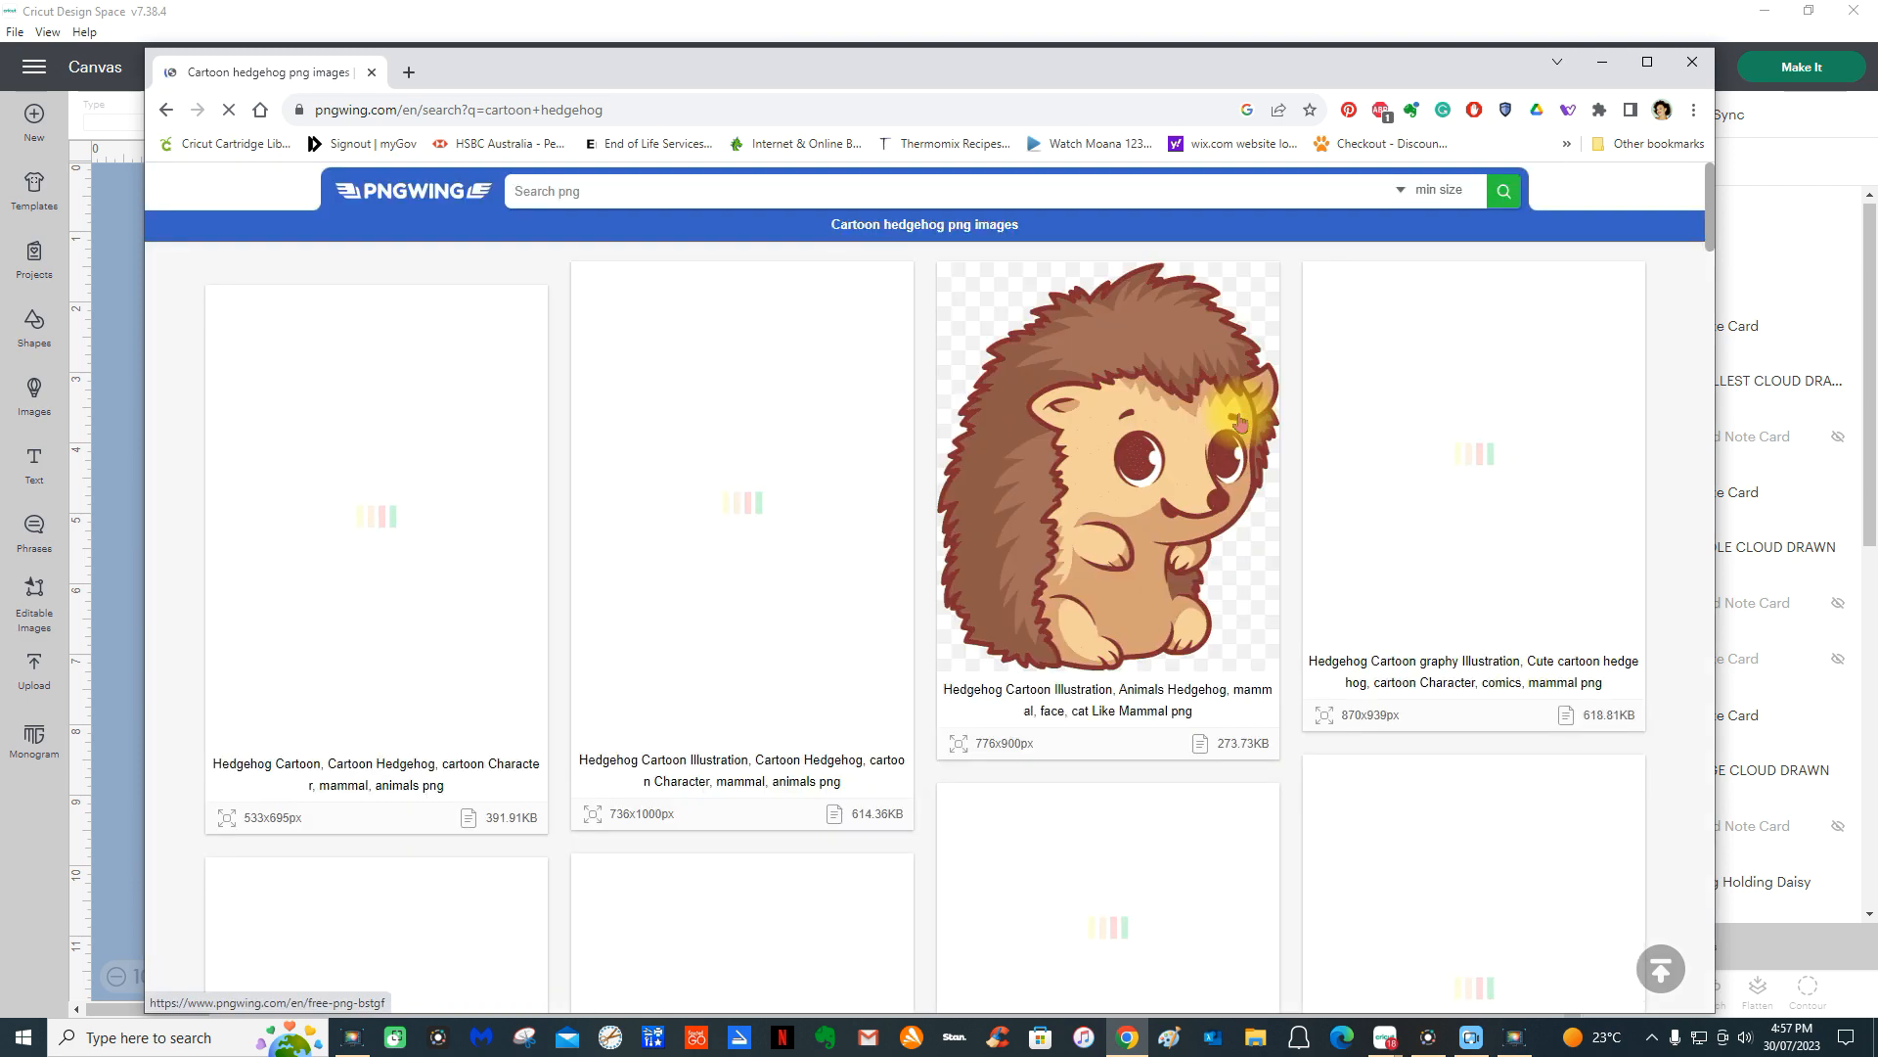
{"action": "scroll", "coordinate": [1097, 548], "scroll_direction": "down", "scroll_amount": 14}
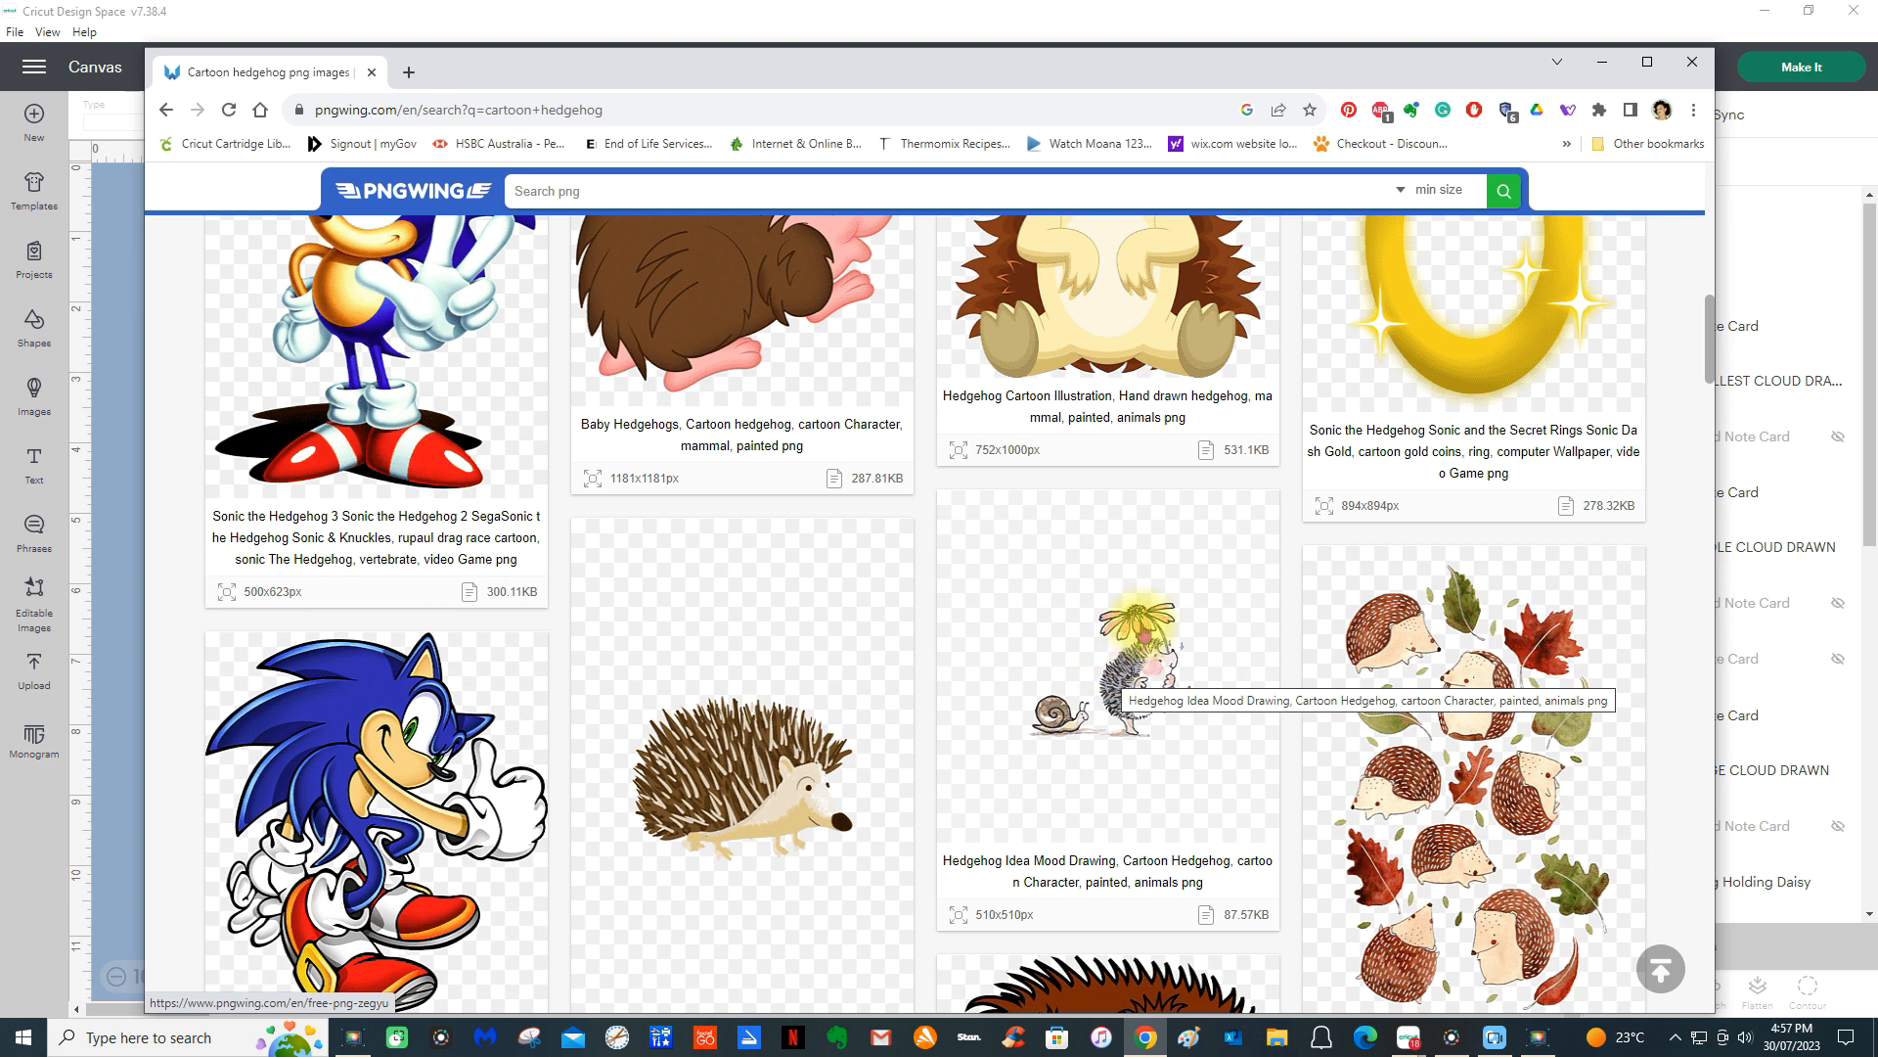
{"action": "right_click", "coordinate": [1138, 618]}
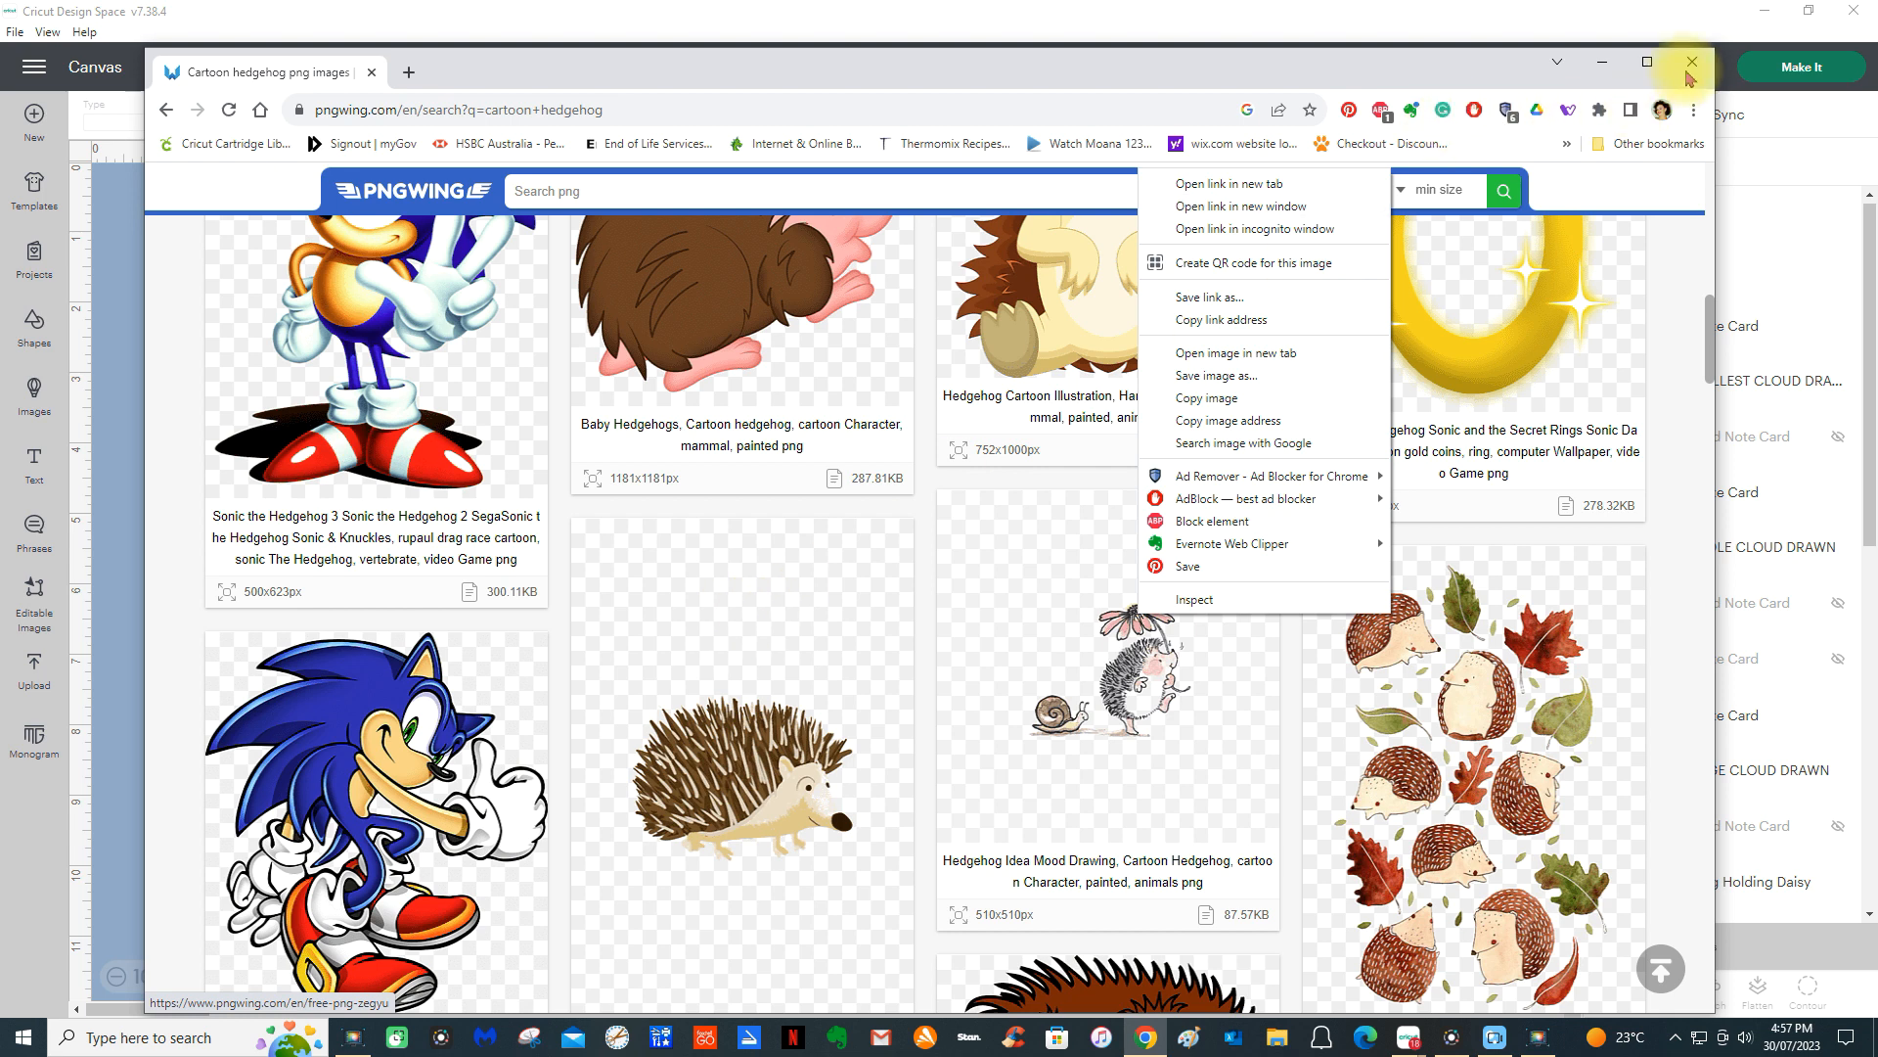
{"action": "left_click", "coordinate": [1605, 67]}
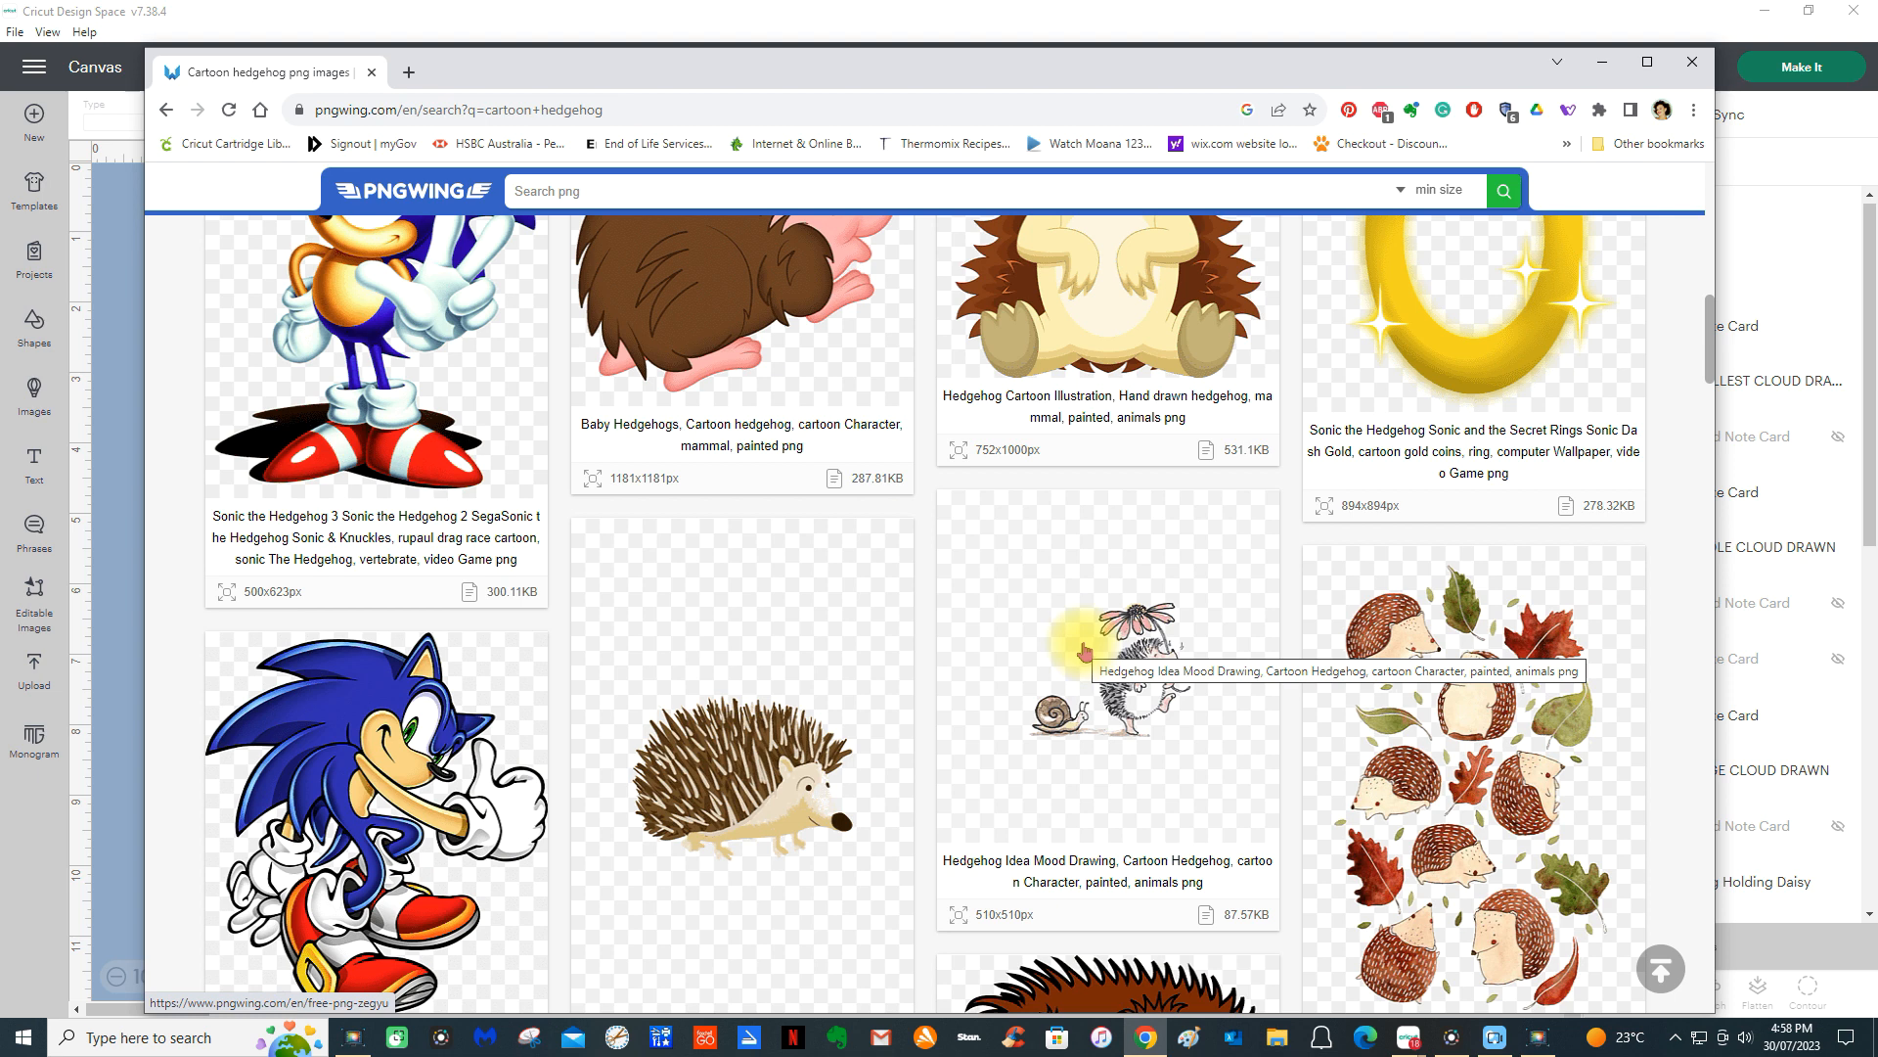
- Switch back to Cricut Design Space and shift the Hedgehog Holding Daisy artwork slightly lower on the card
{"action": "left_click", "coordinate": [1603, 61]}
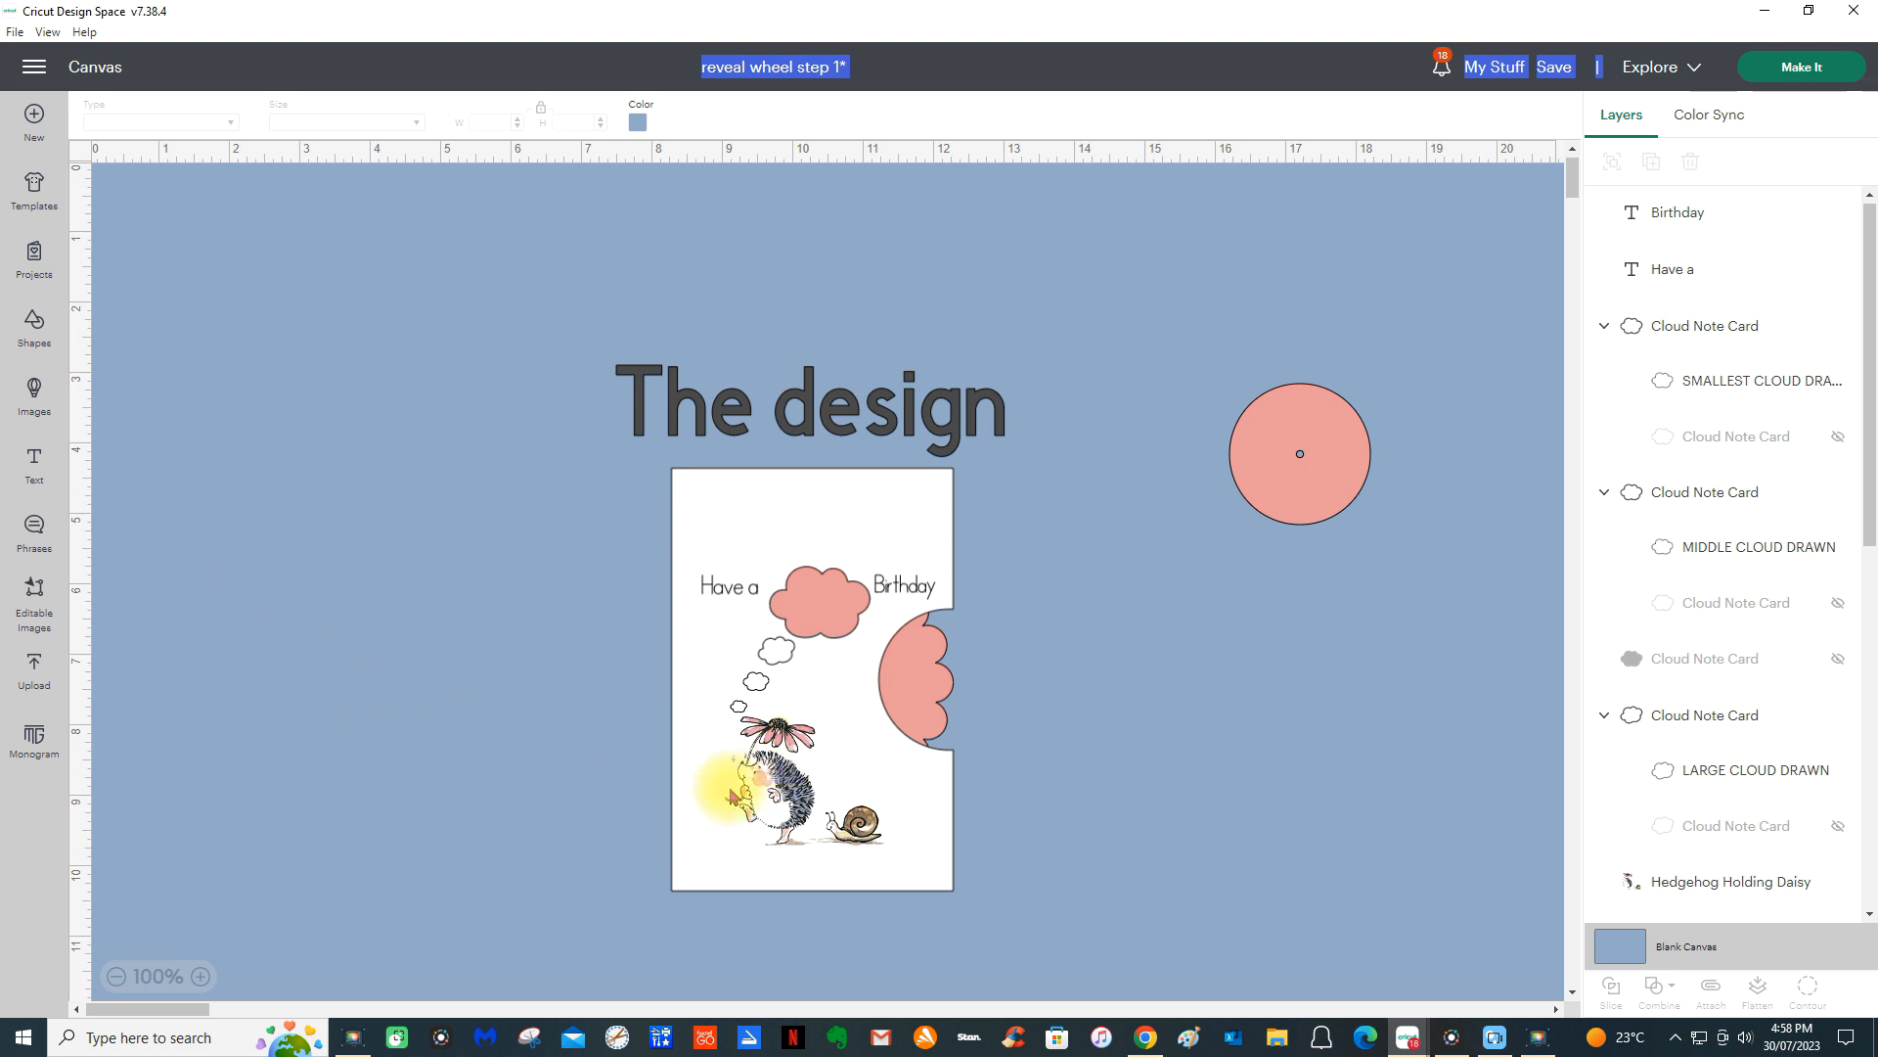
{"action": "left_click", "coordinate": [761, 786]}
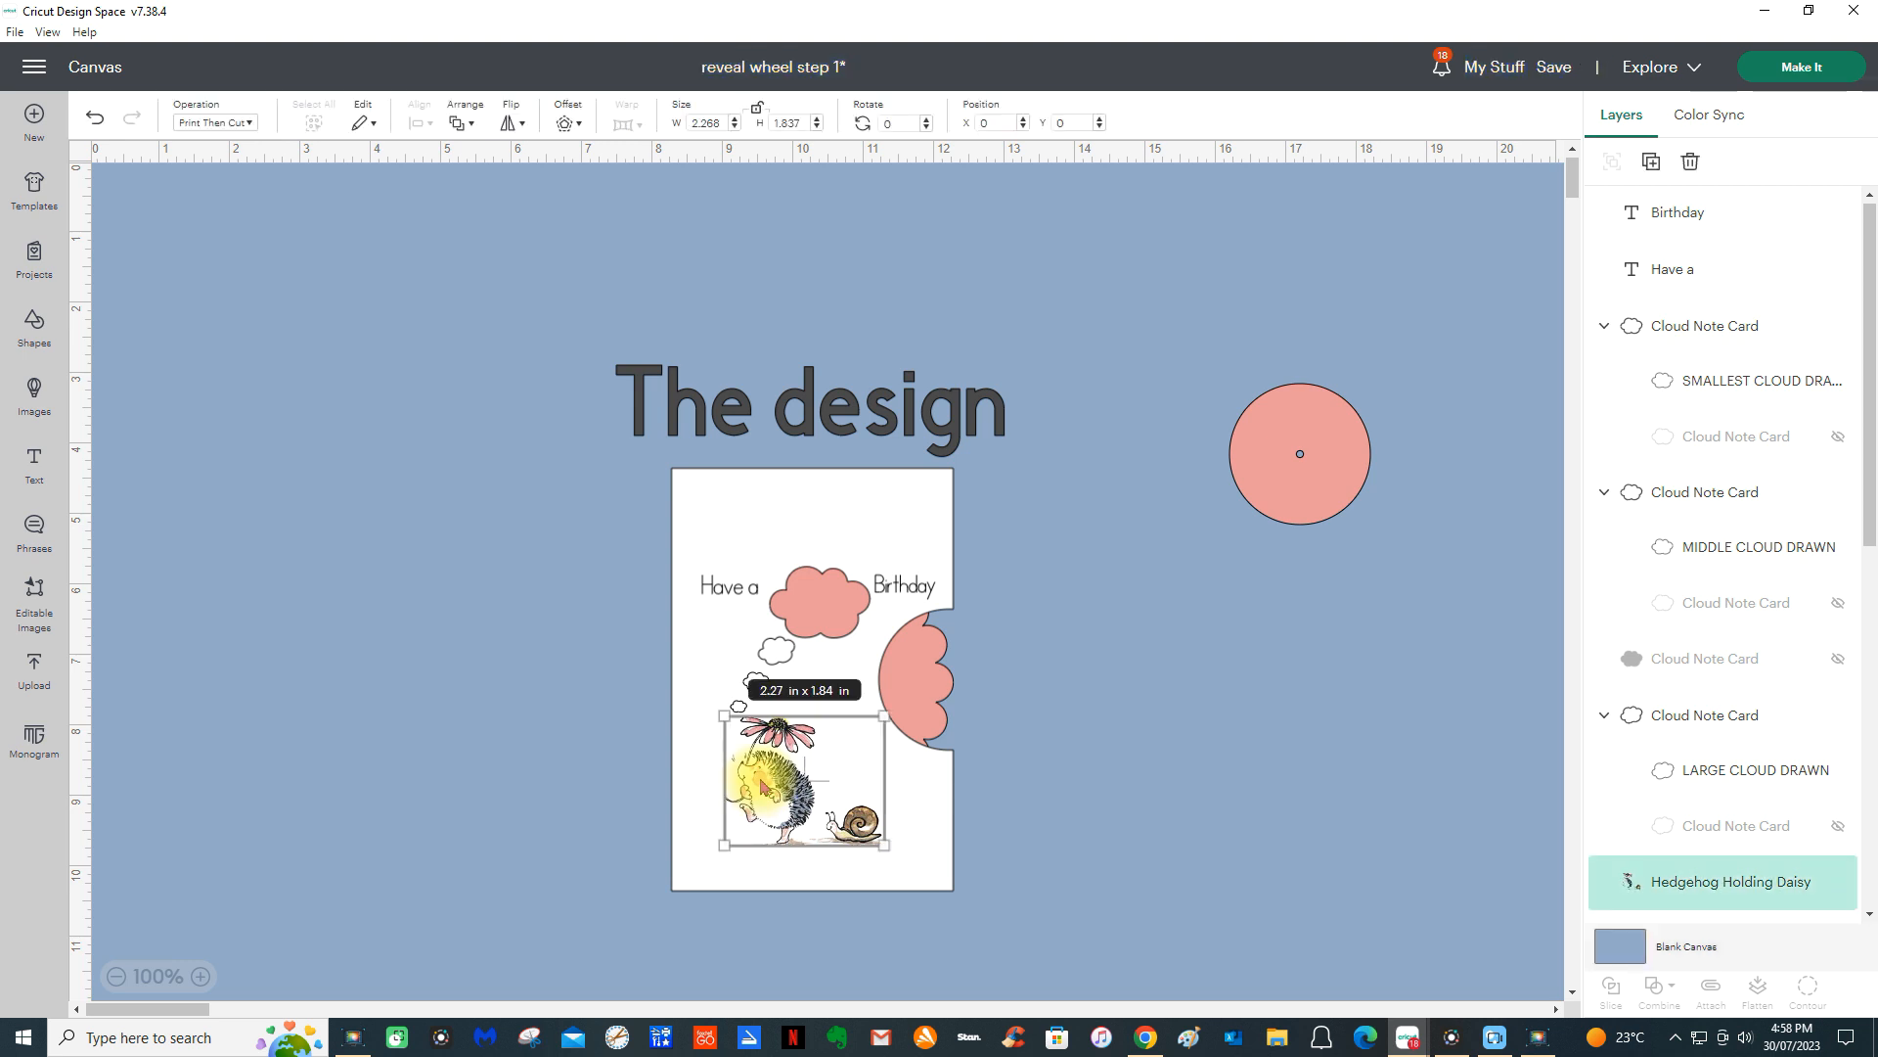
{"action": "left_click_drag", "start_coordinate": [762, 786], "coordinate": [765, 792]}
{"action": "left_click", "coordinate": [776, 793]}
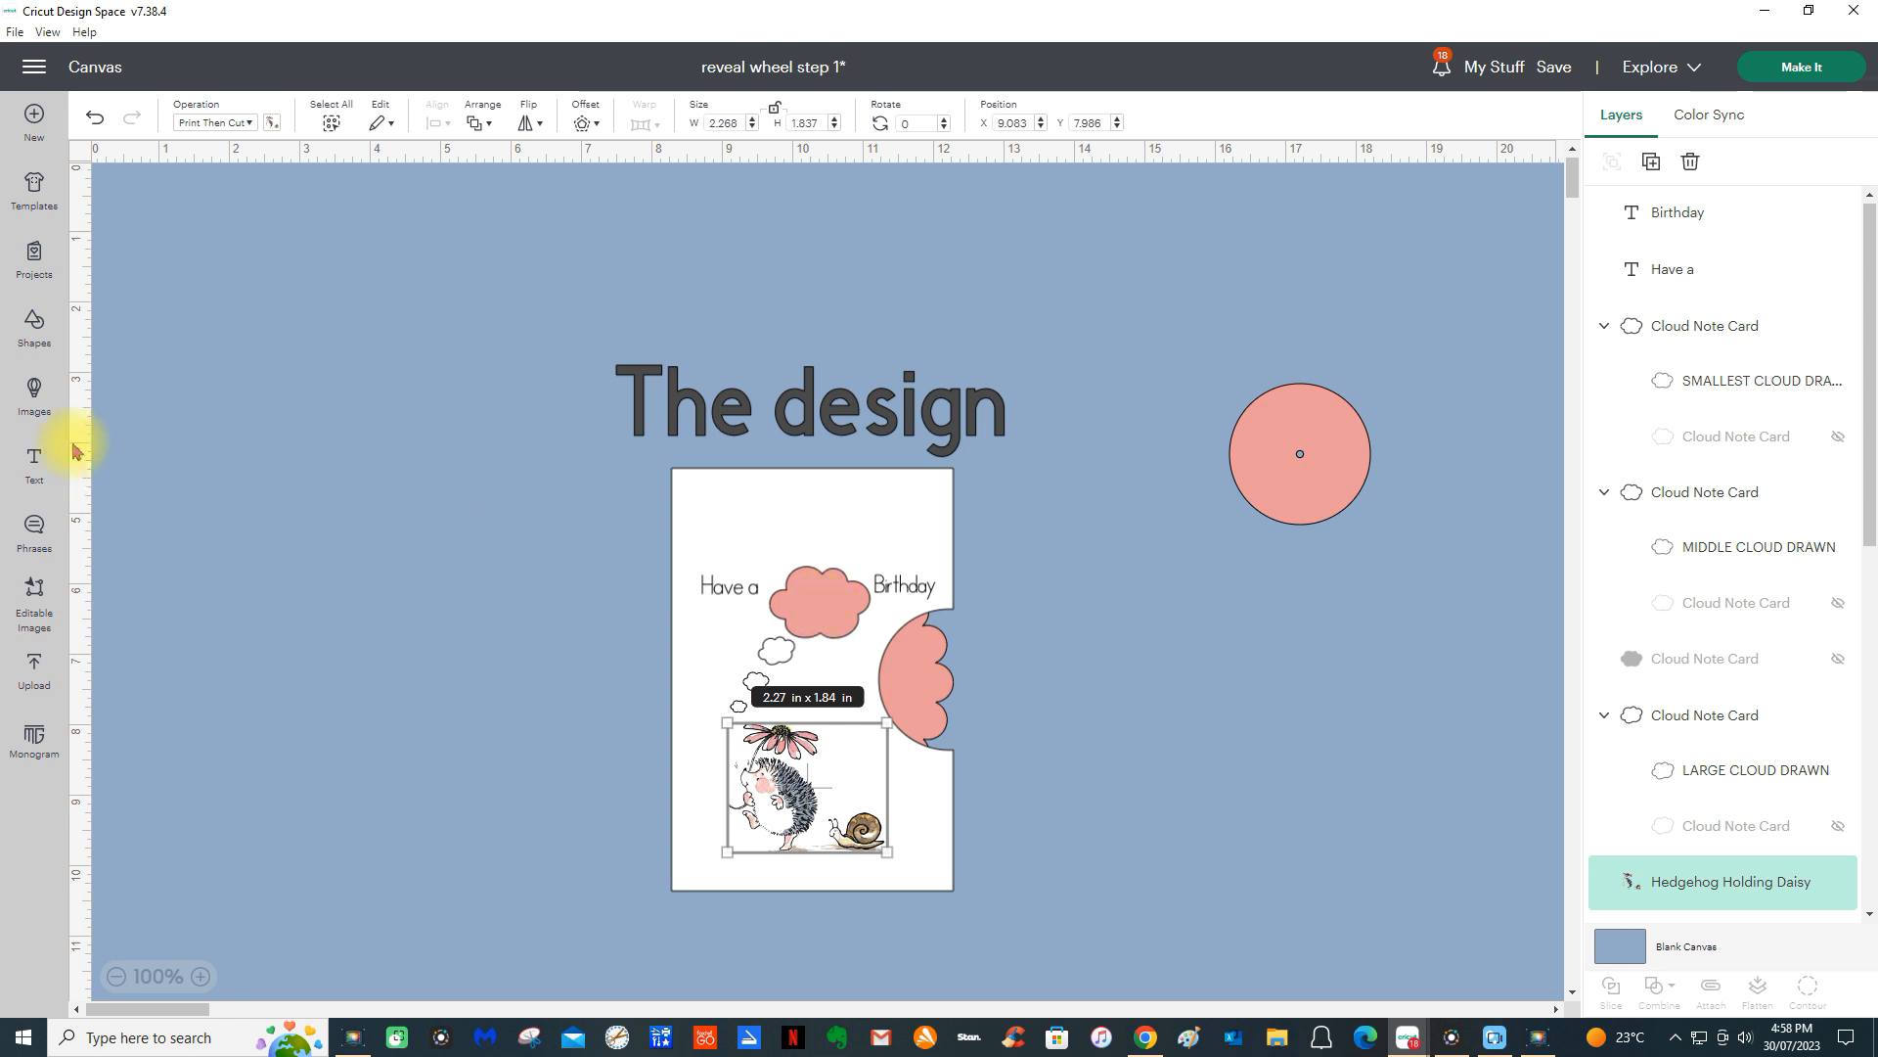
- Insert the free Cloud Note Card image from a "cloud" image search and shrink it to about 1.26 × 0.9 in beside the card
{"action": "left_click", "coordinate": [34, 400]}
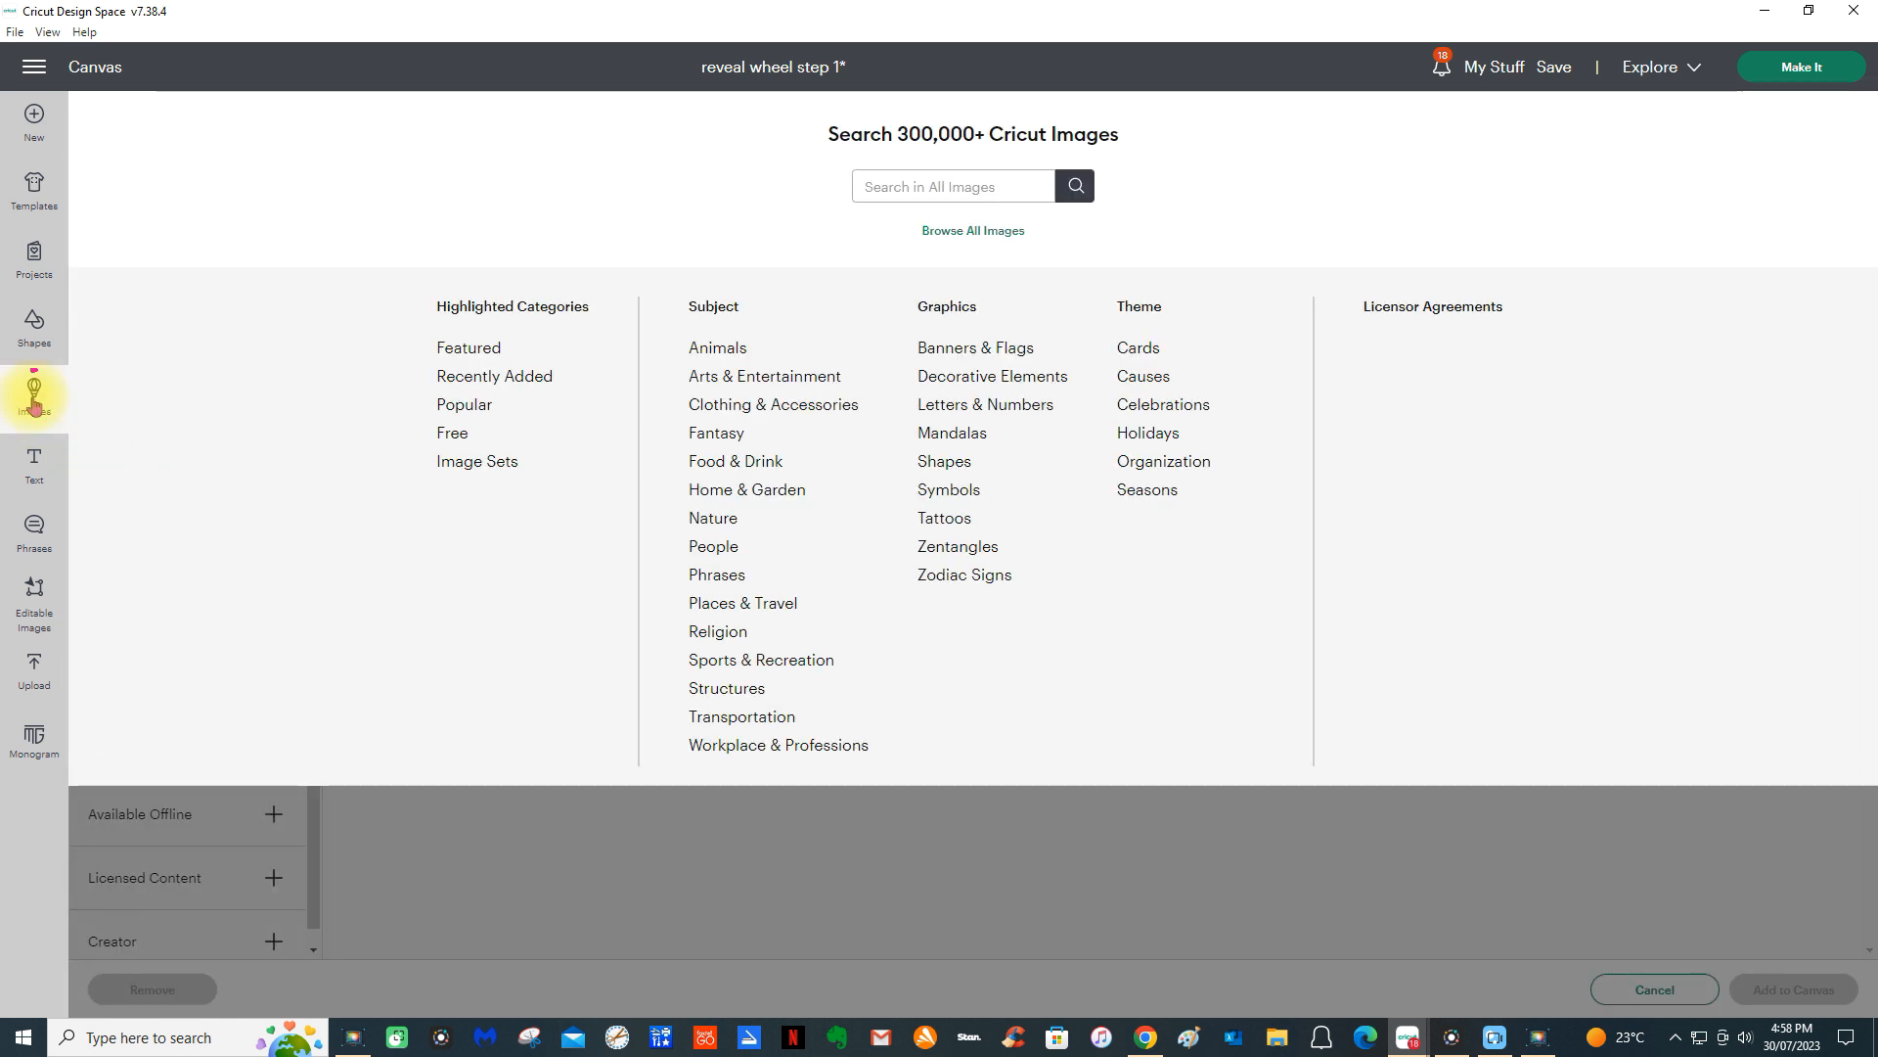
{"action": "left_click", "coordinate": [925, 188]}
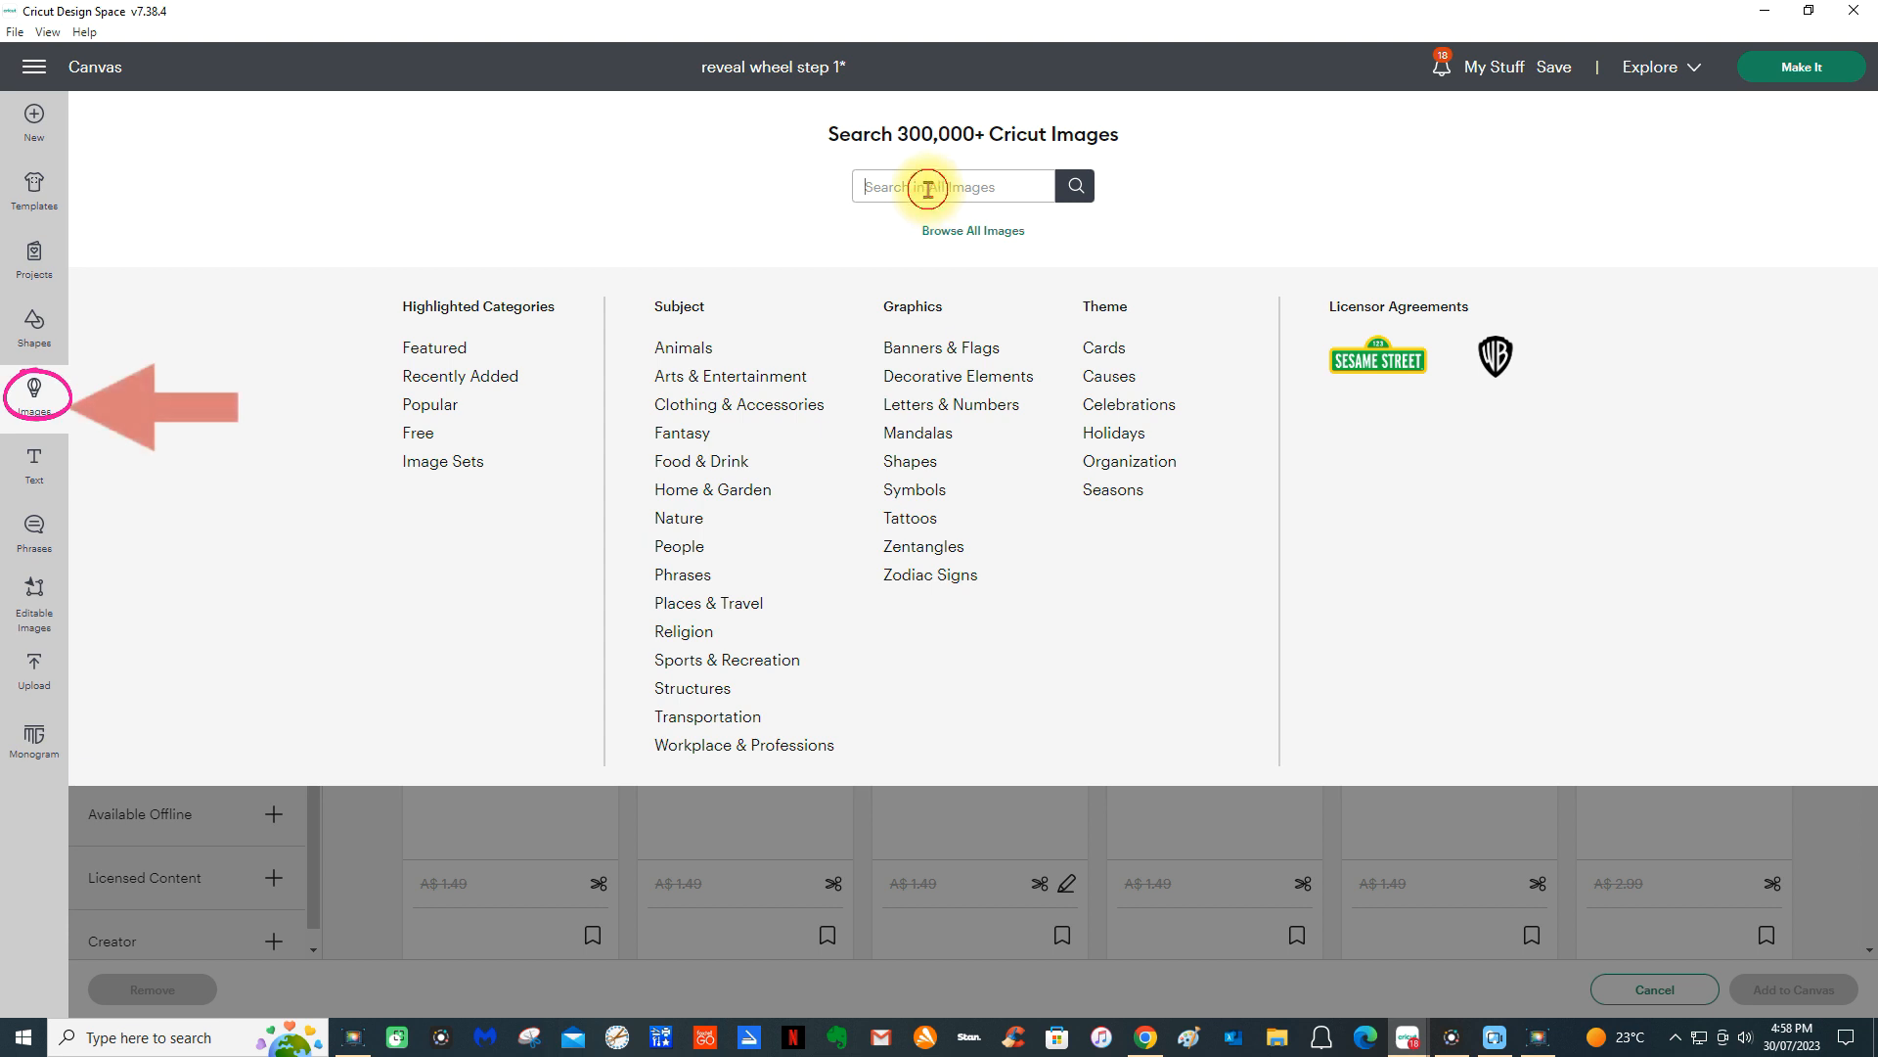
{"action": "type", "text": "cloud"}
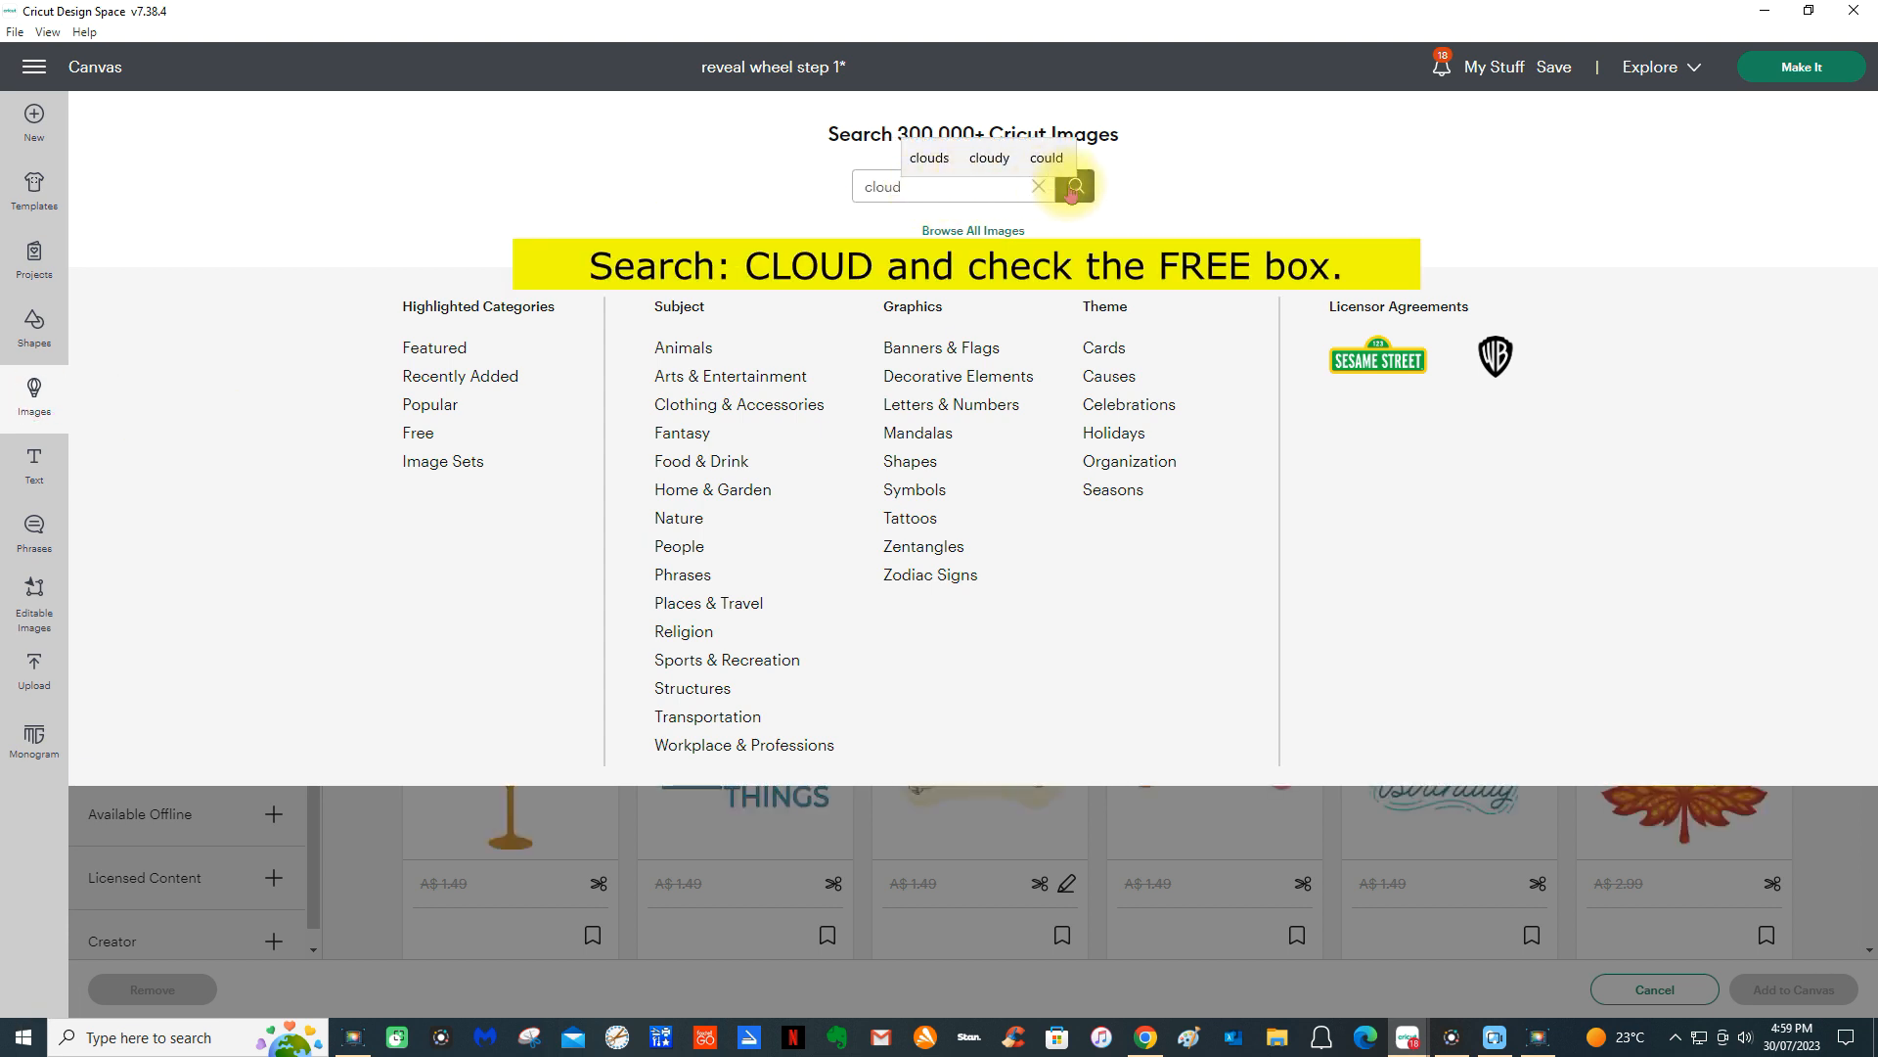
{"action": "left_click", "coordinate": [1076, 186]}
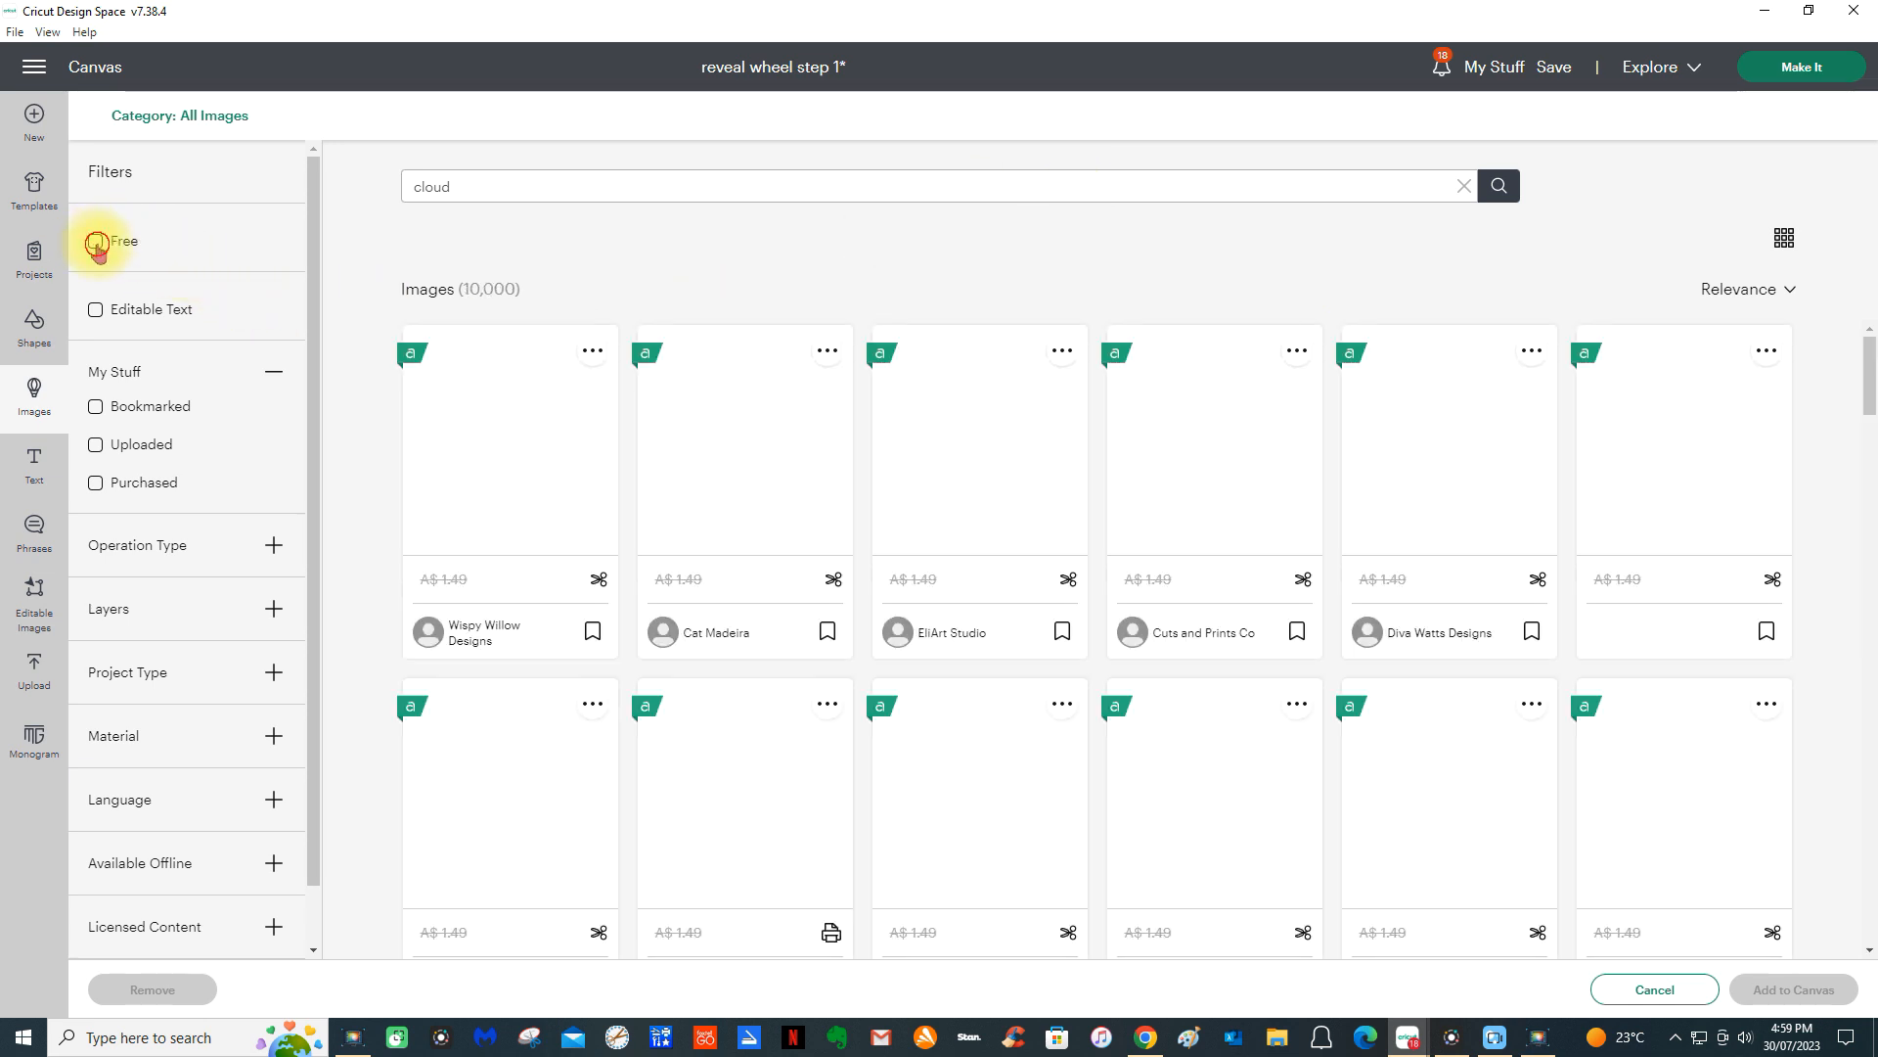
{"action": "left_click", "coordinate": [96, 243]}
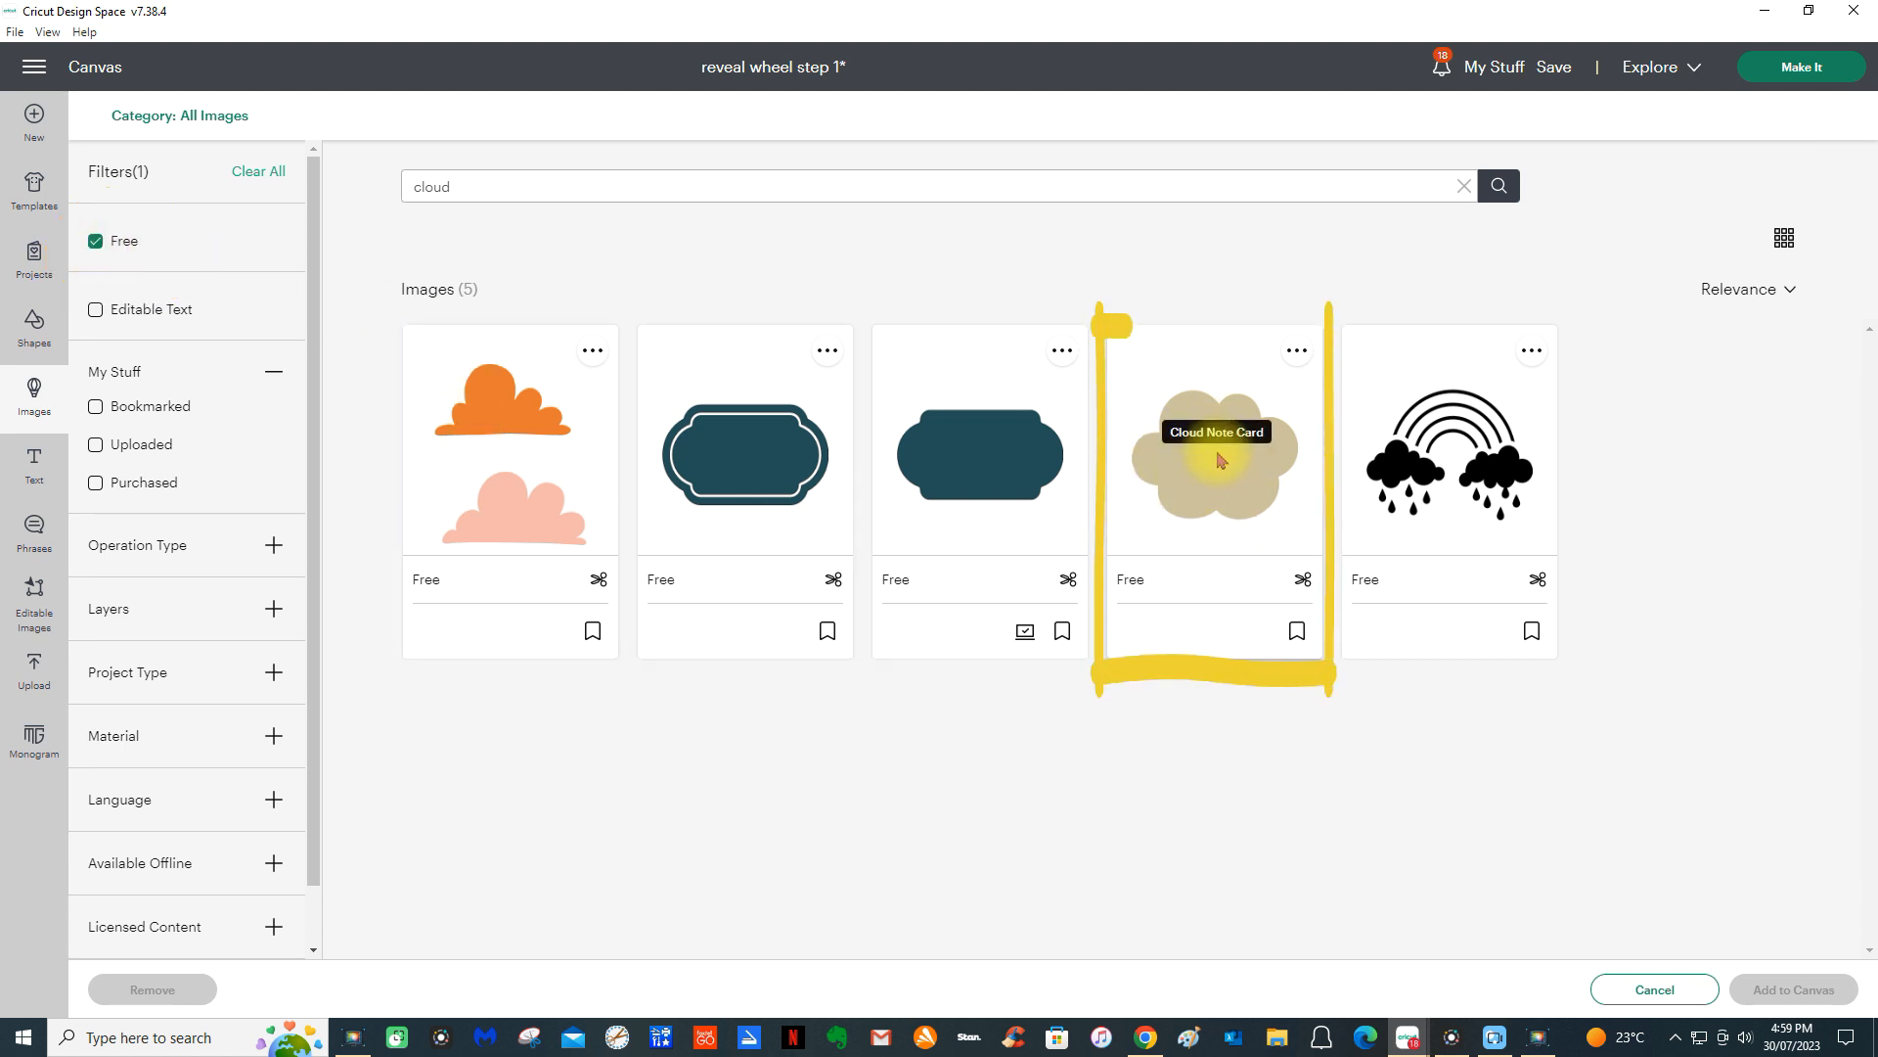
{"action": "left_click", "coordinate": [1218, 460]}
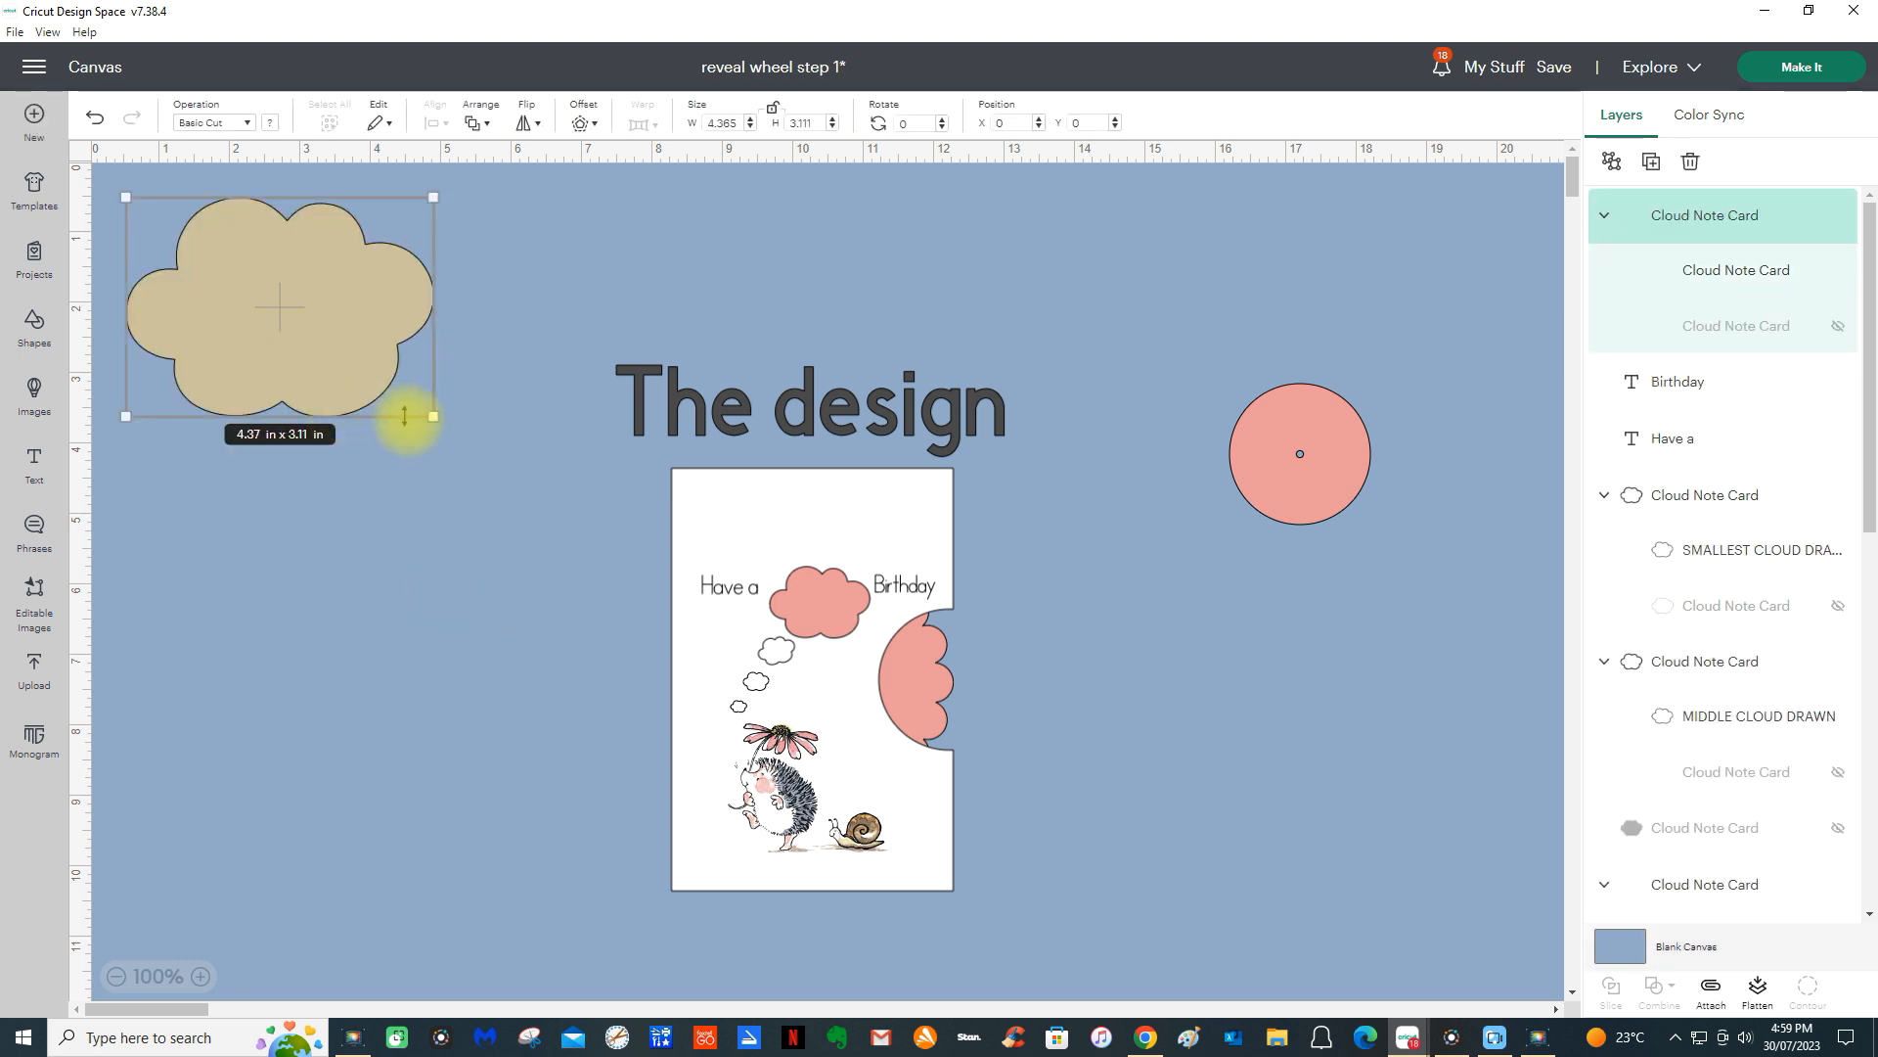
{"action": "left_click_drag", "start_coordinate": [433, 417], "coordinate": [519, 577]}
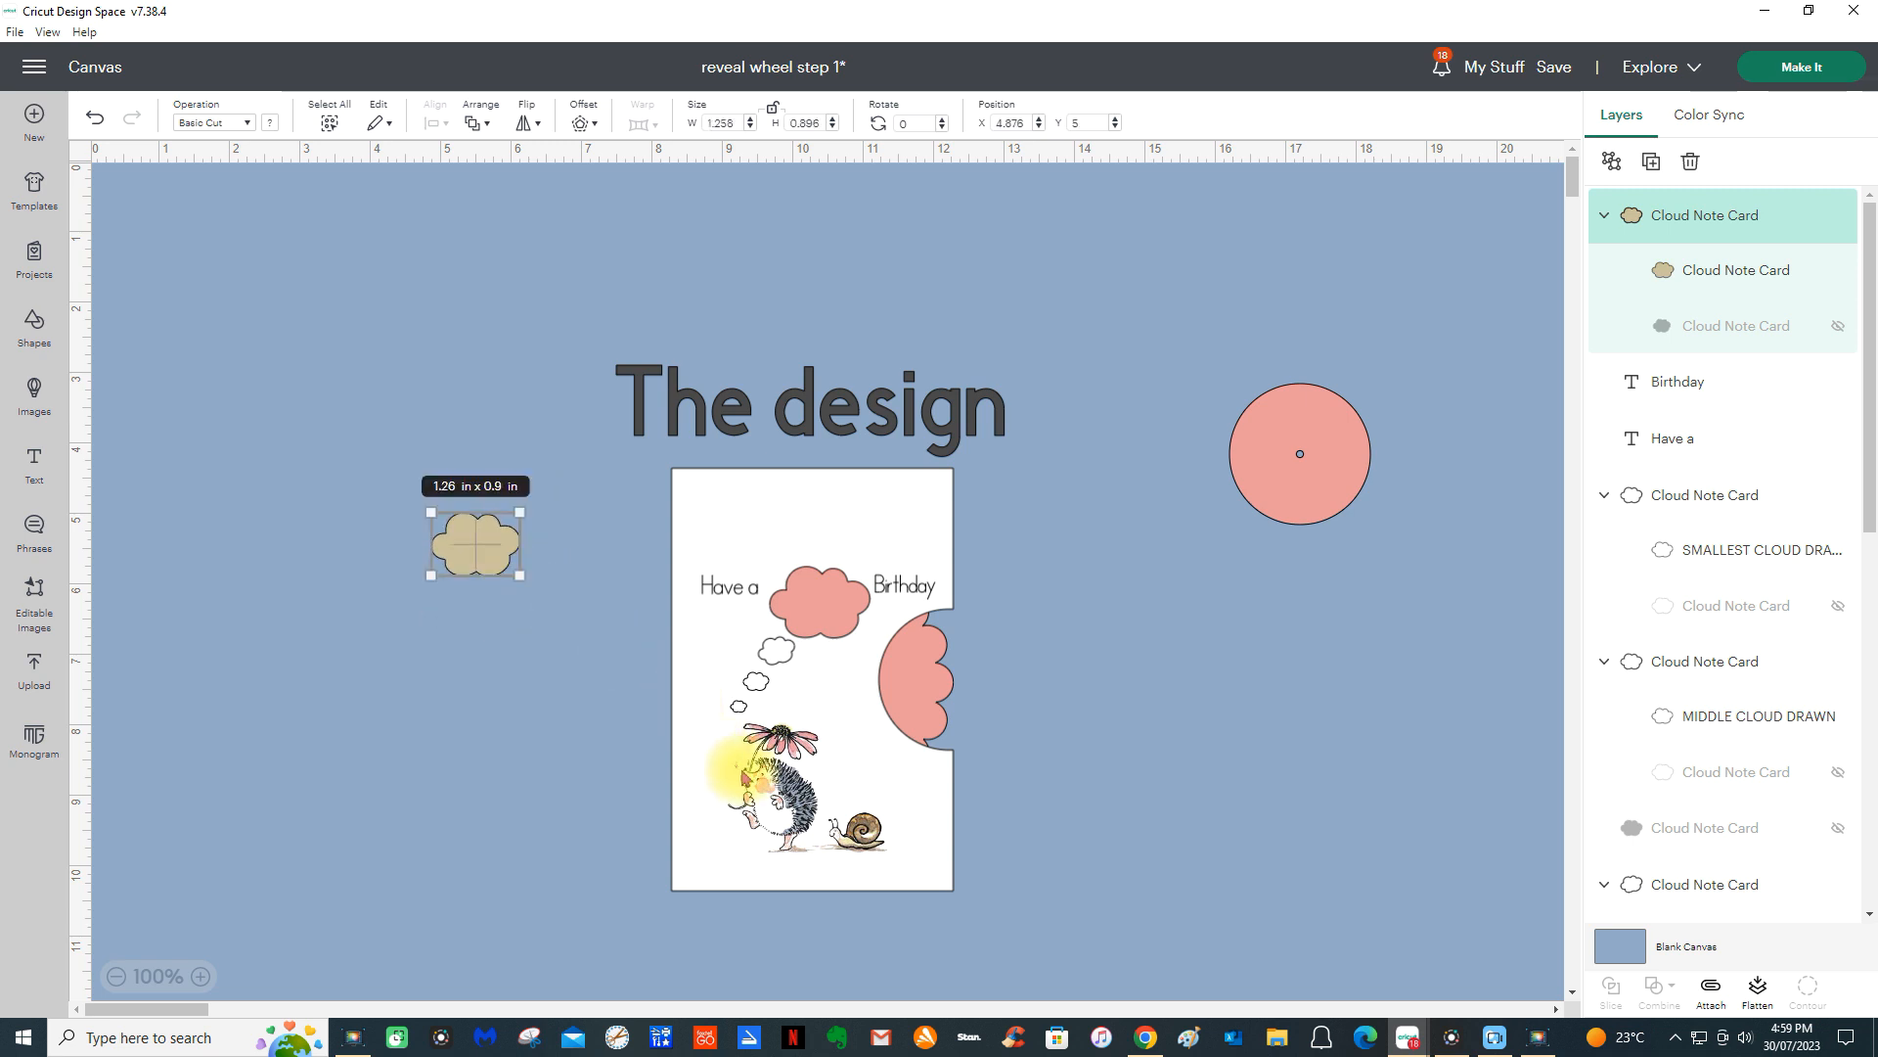
- Flip the hedgehog artwork horizontally and move it off the card, below the tan cloud
{"action": "left_click", "coordinate": [773, 798]}
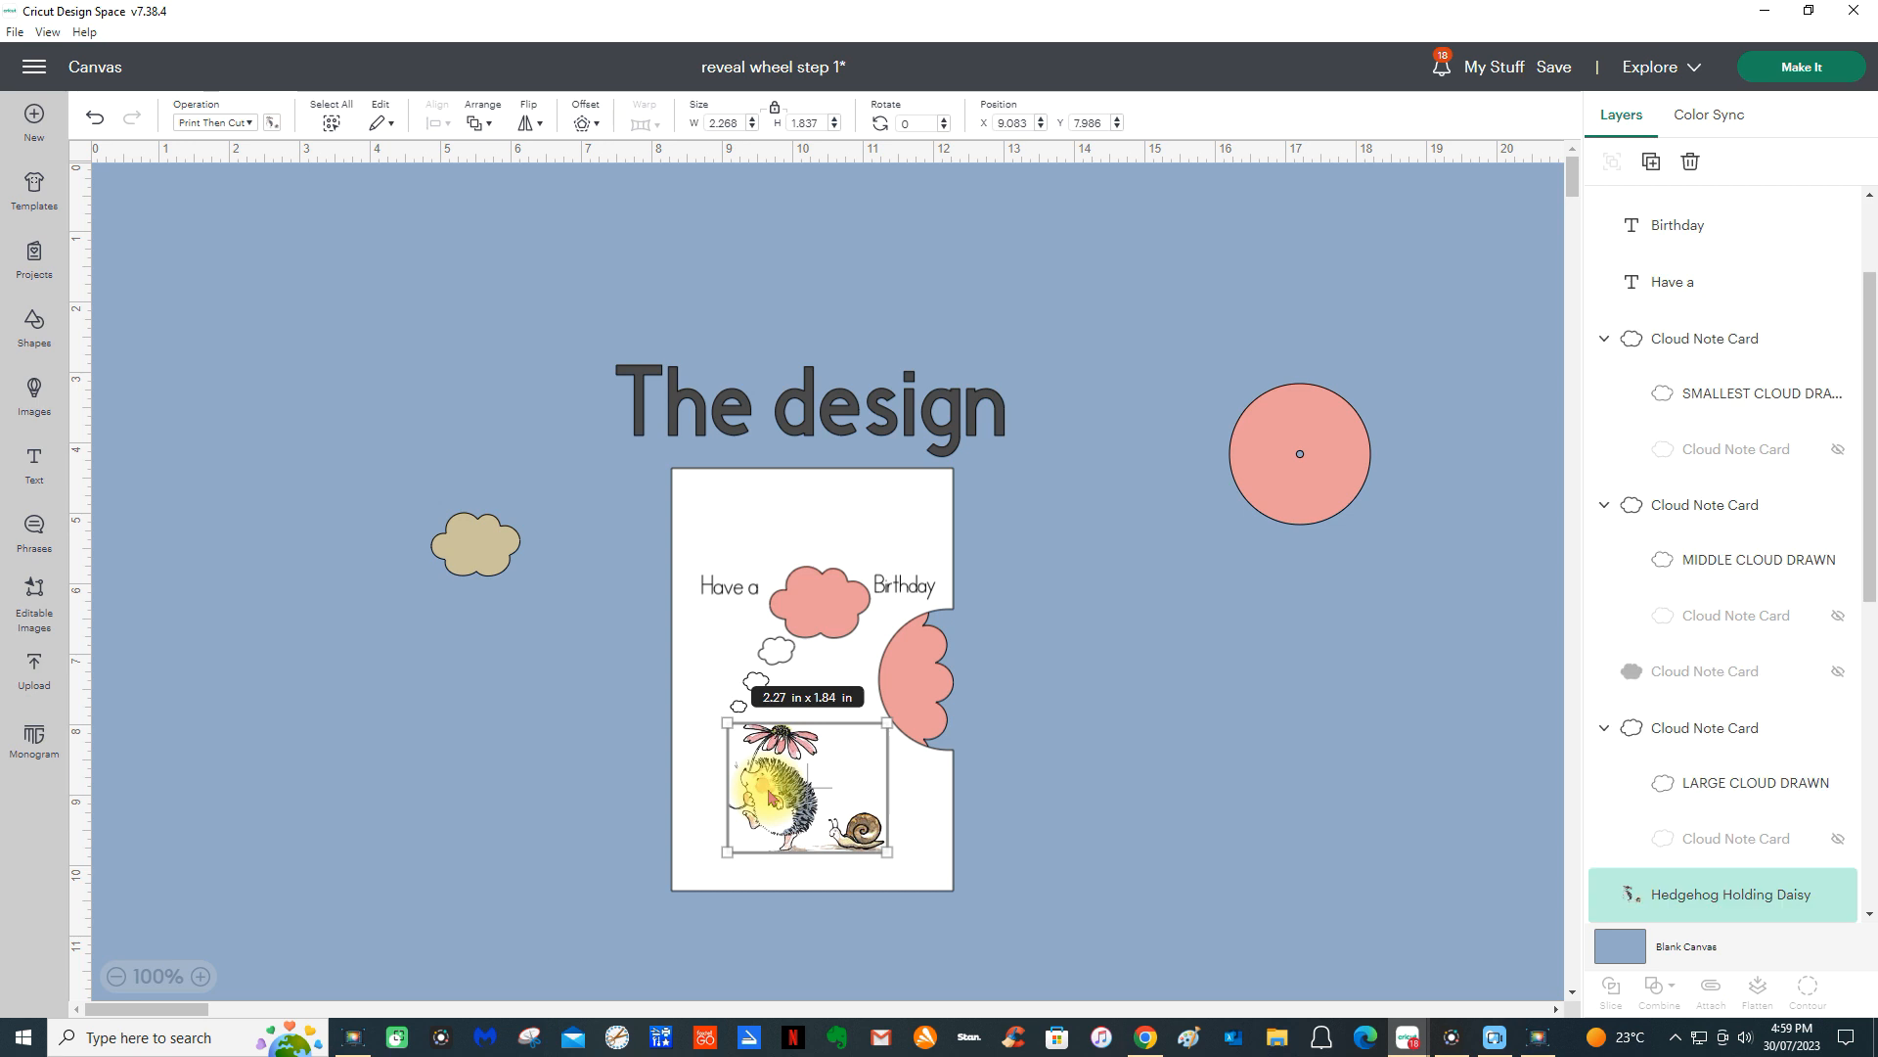
{"action": "left_click", "coordinate": [529, 122]}
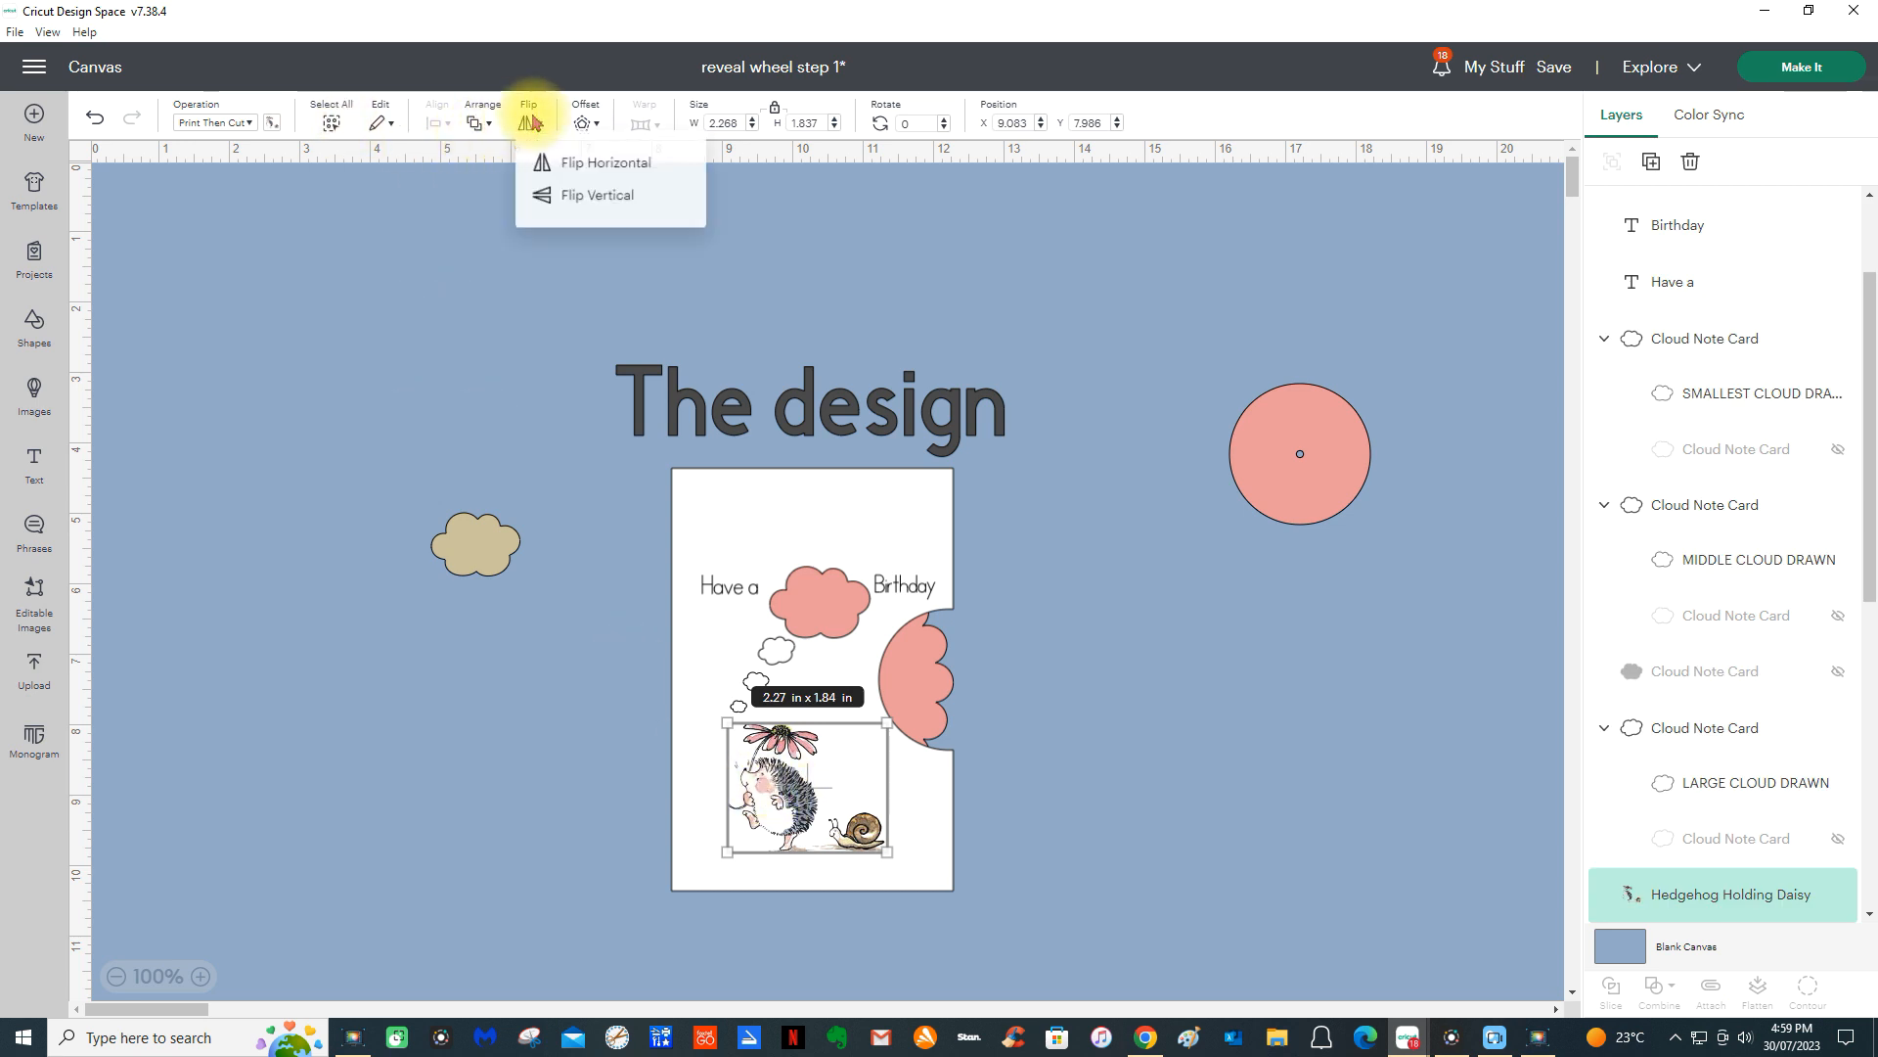
{"action": "left_click", "coordinate": [607, 168]}
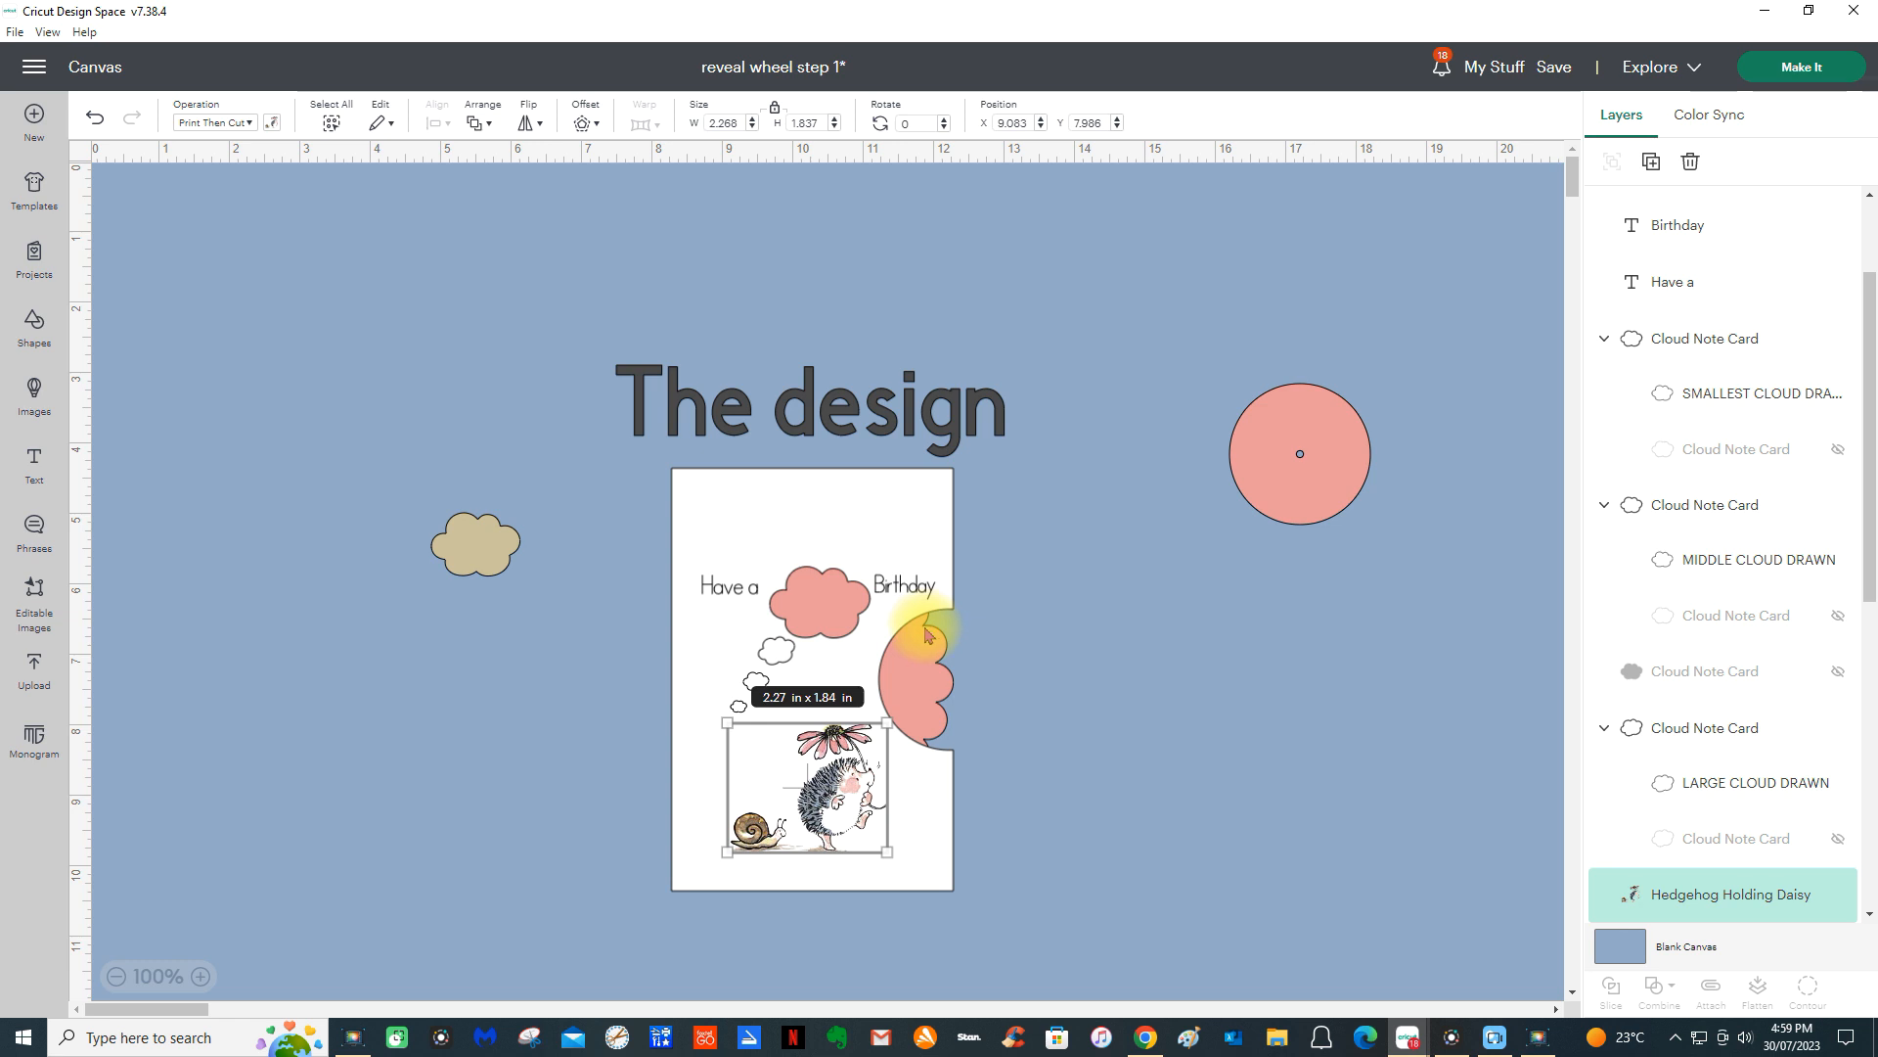
{"action": "left_click_drag", "start_coordinate": [857, 795], "coordinate": [518, 760]}
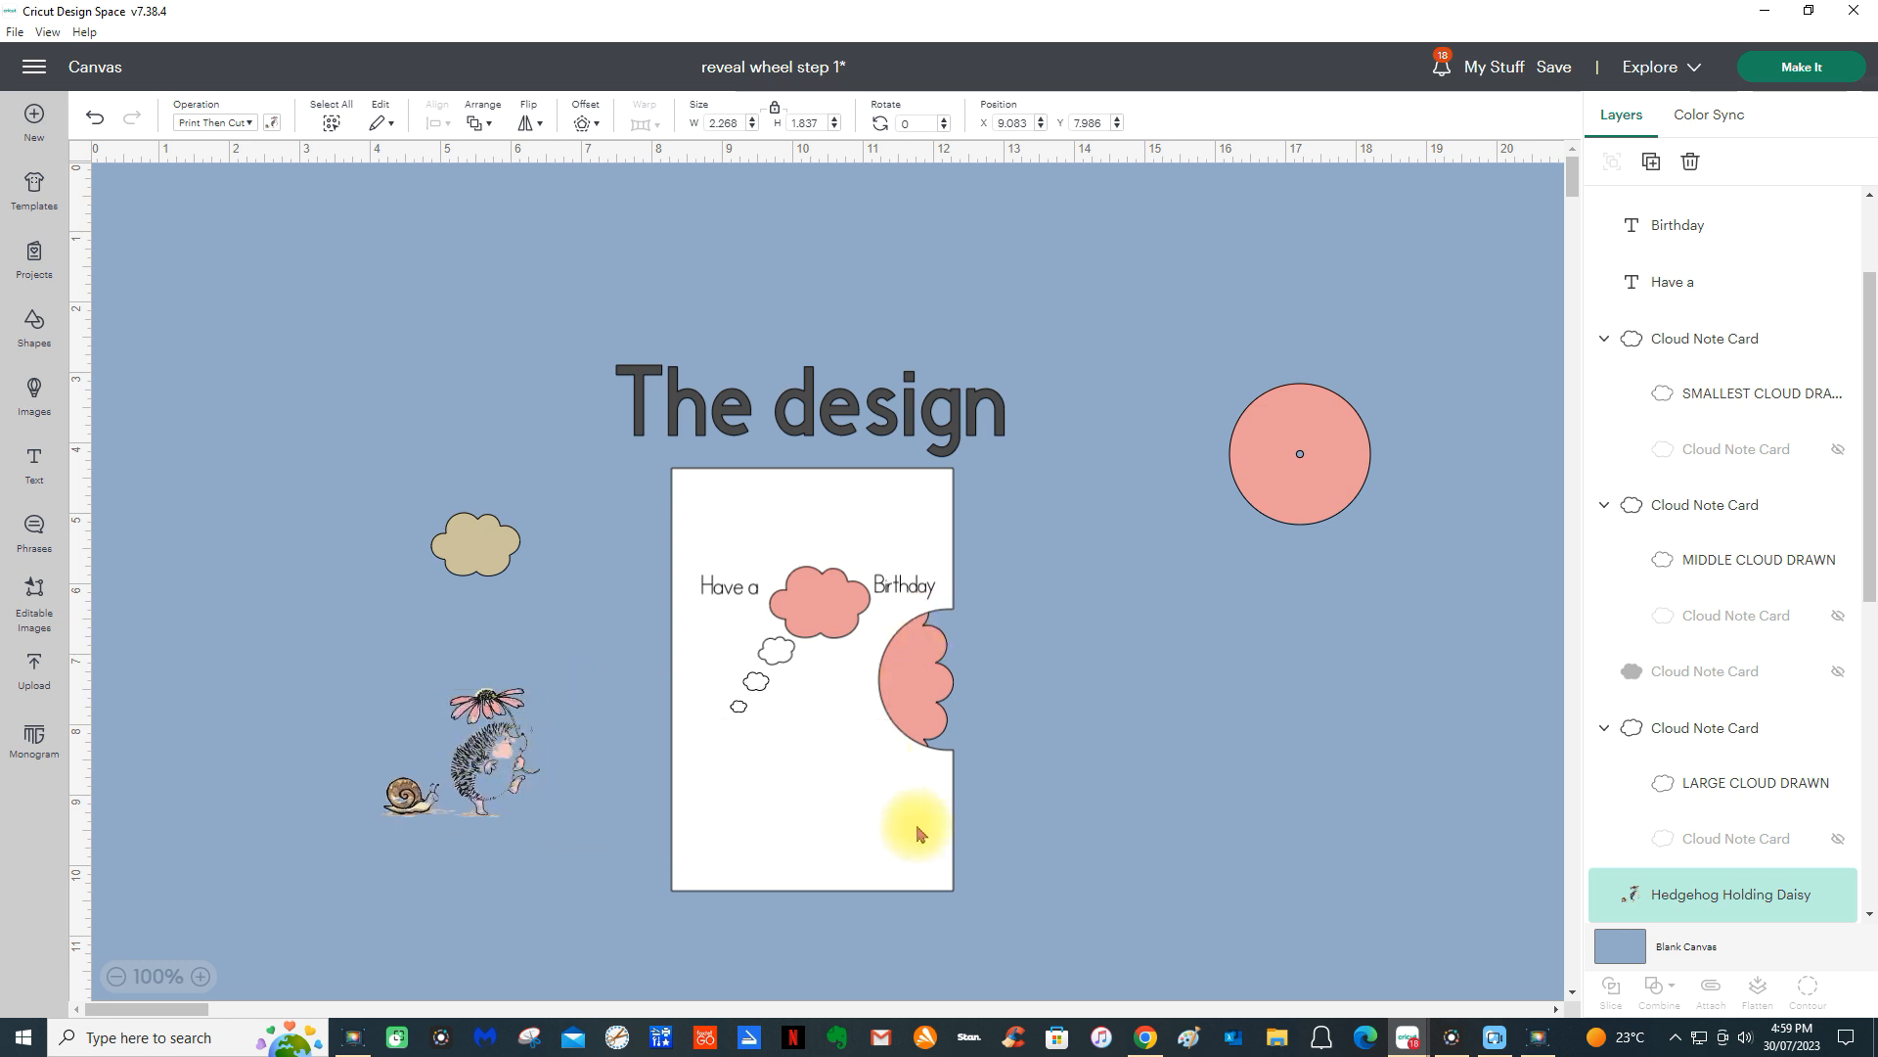
- Move the 2 in cut-out Circle nested in the Topper white card right to X 11.48
{"action": "left_click", "coordinate": [895, 814]}
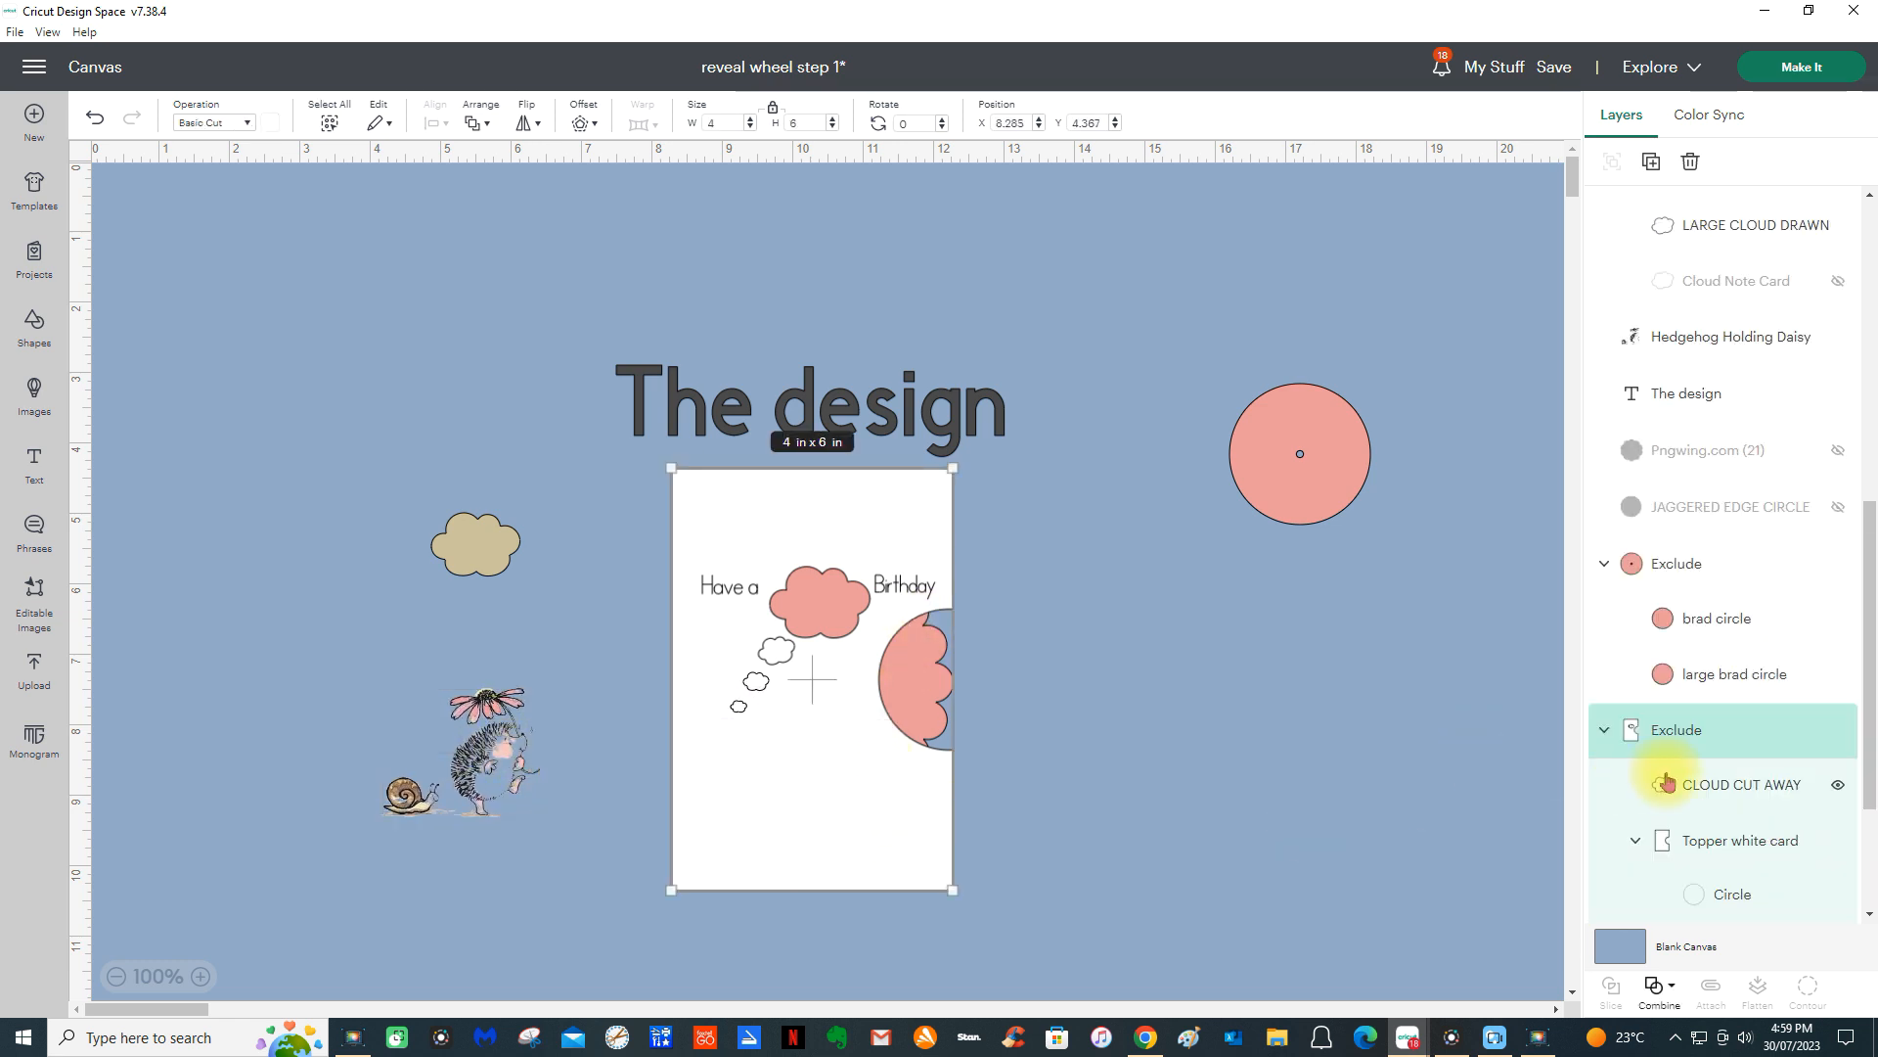
{"action": "left_click", "coordinate": [1672, 847]}
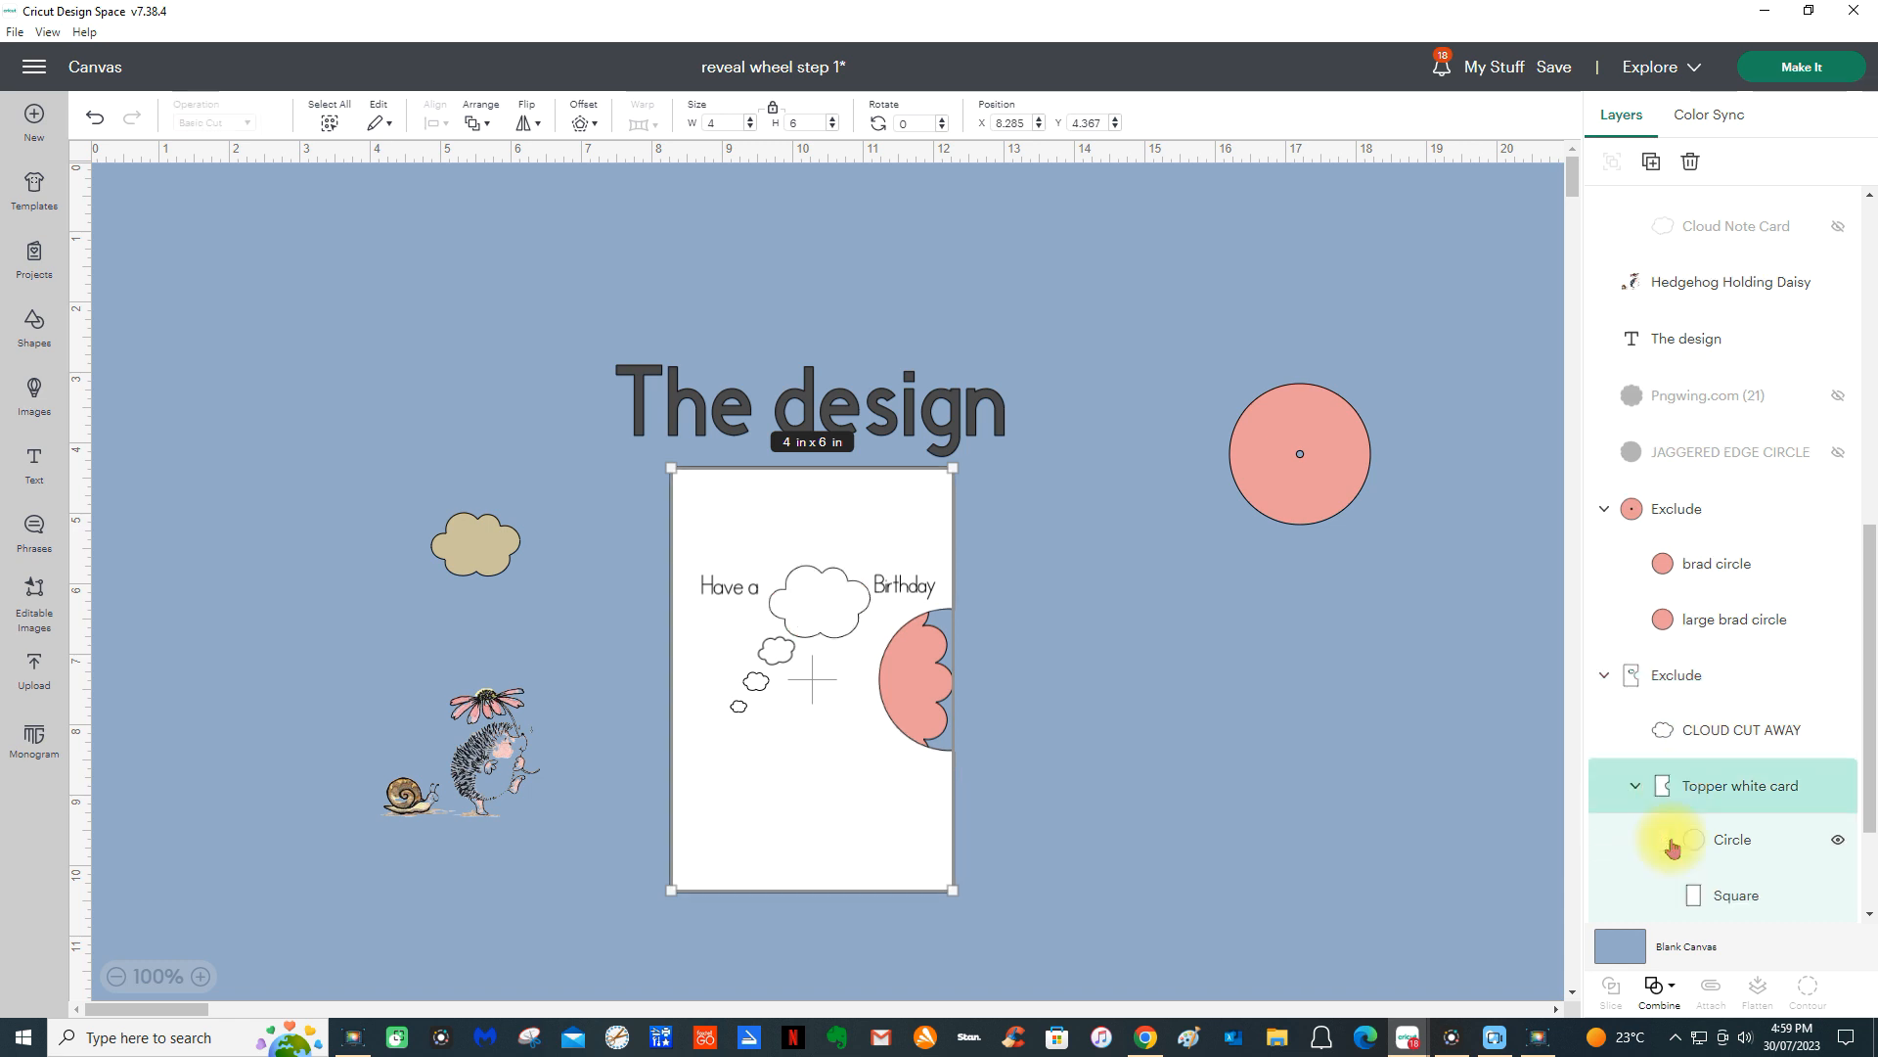
{"action": "left_click", "coordinate": [1700, 907]}
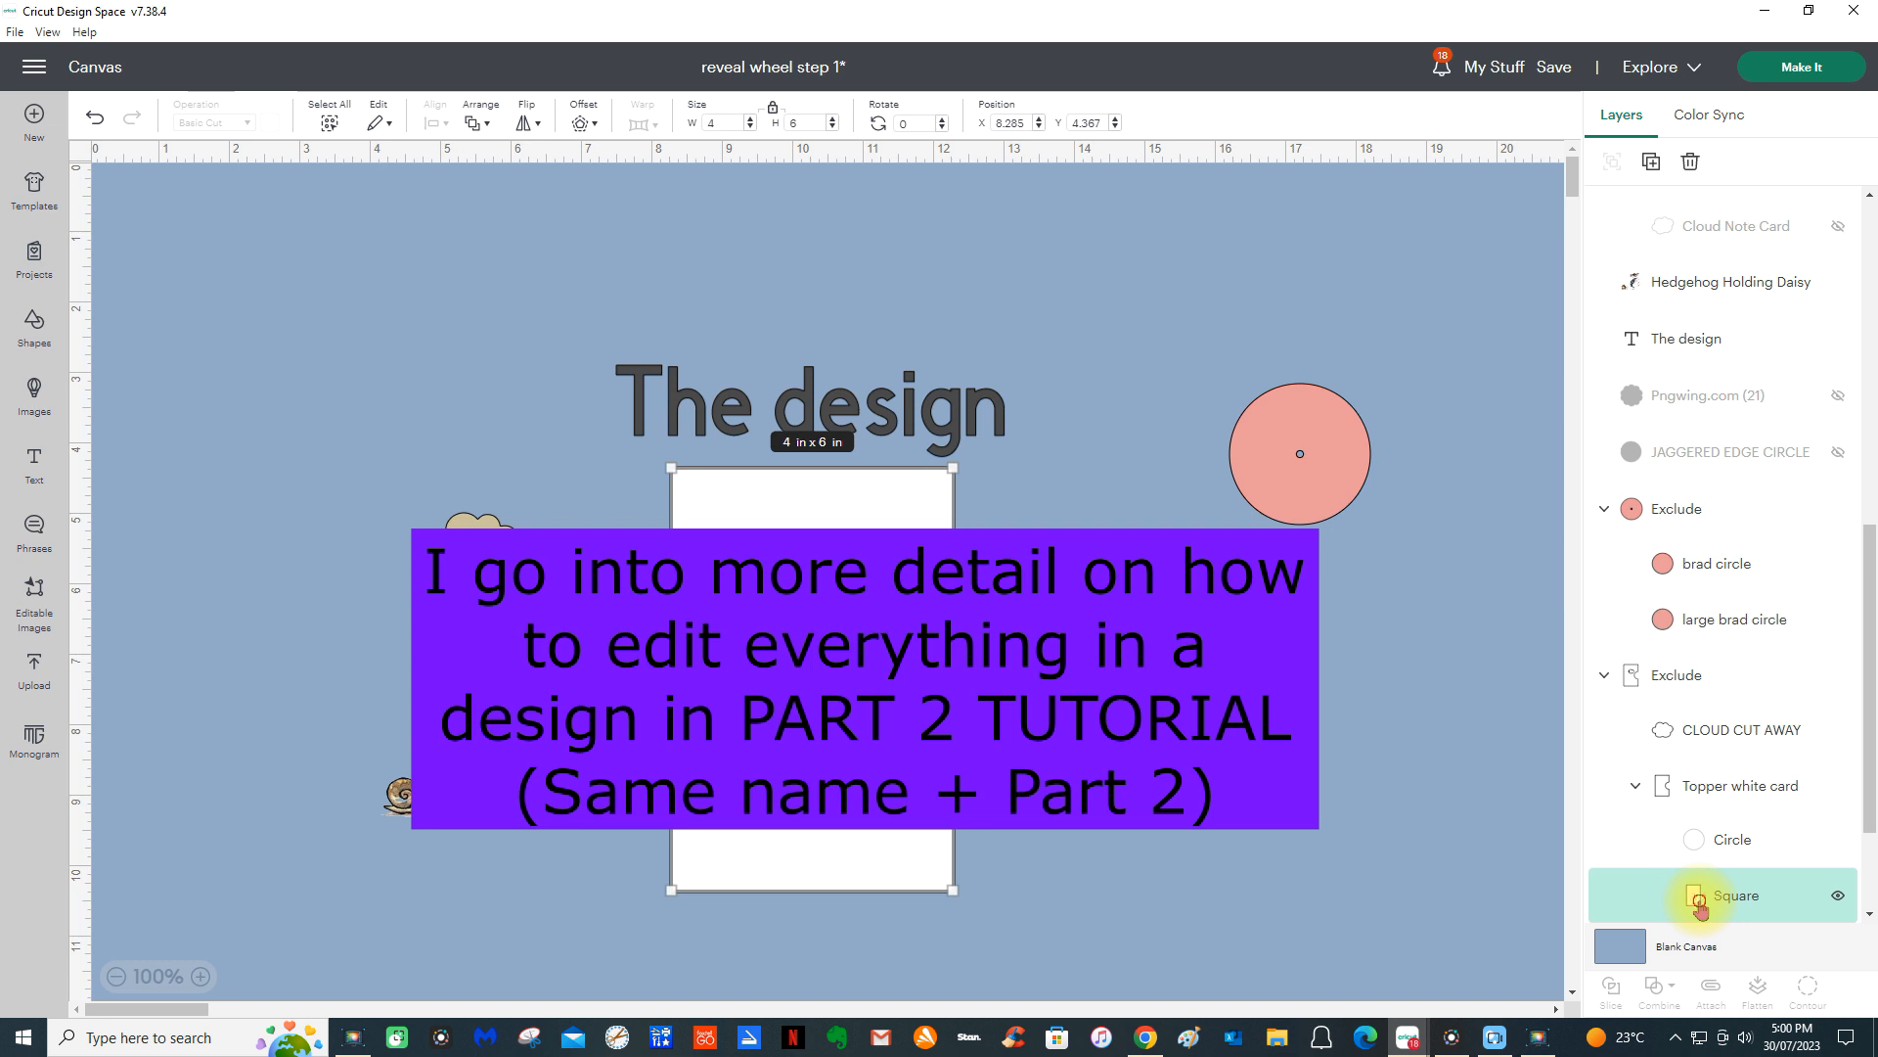
{"action": "left_click", "coordinate": [1688, 846]}
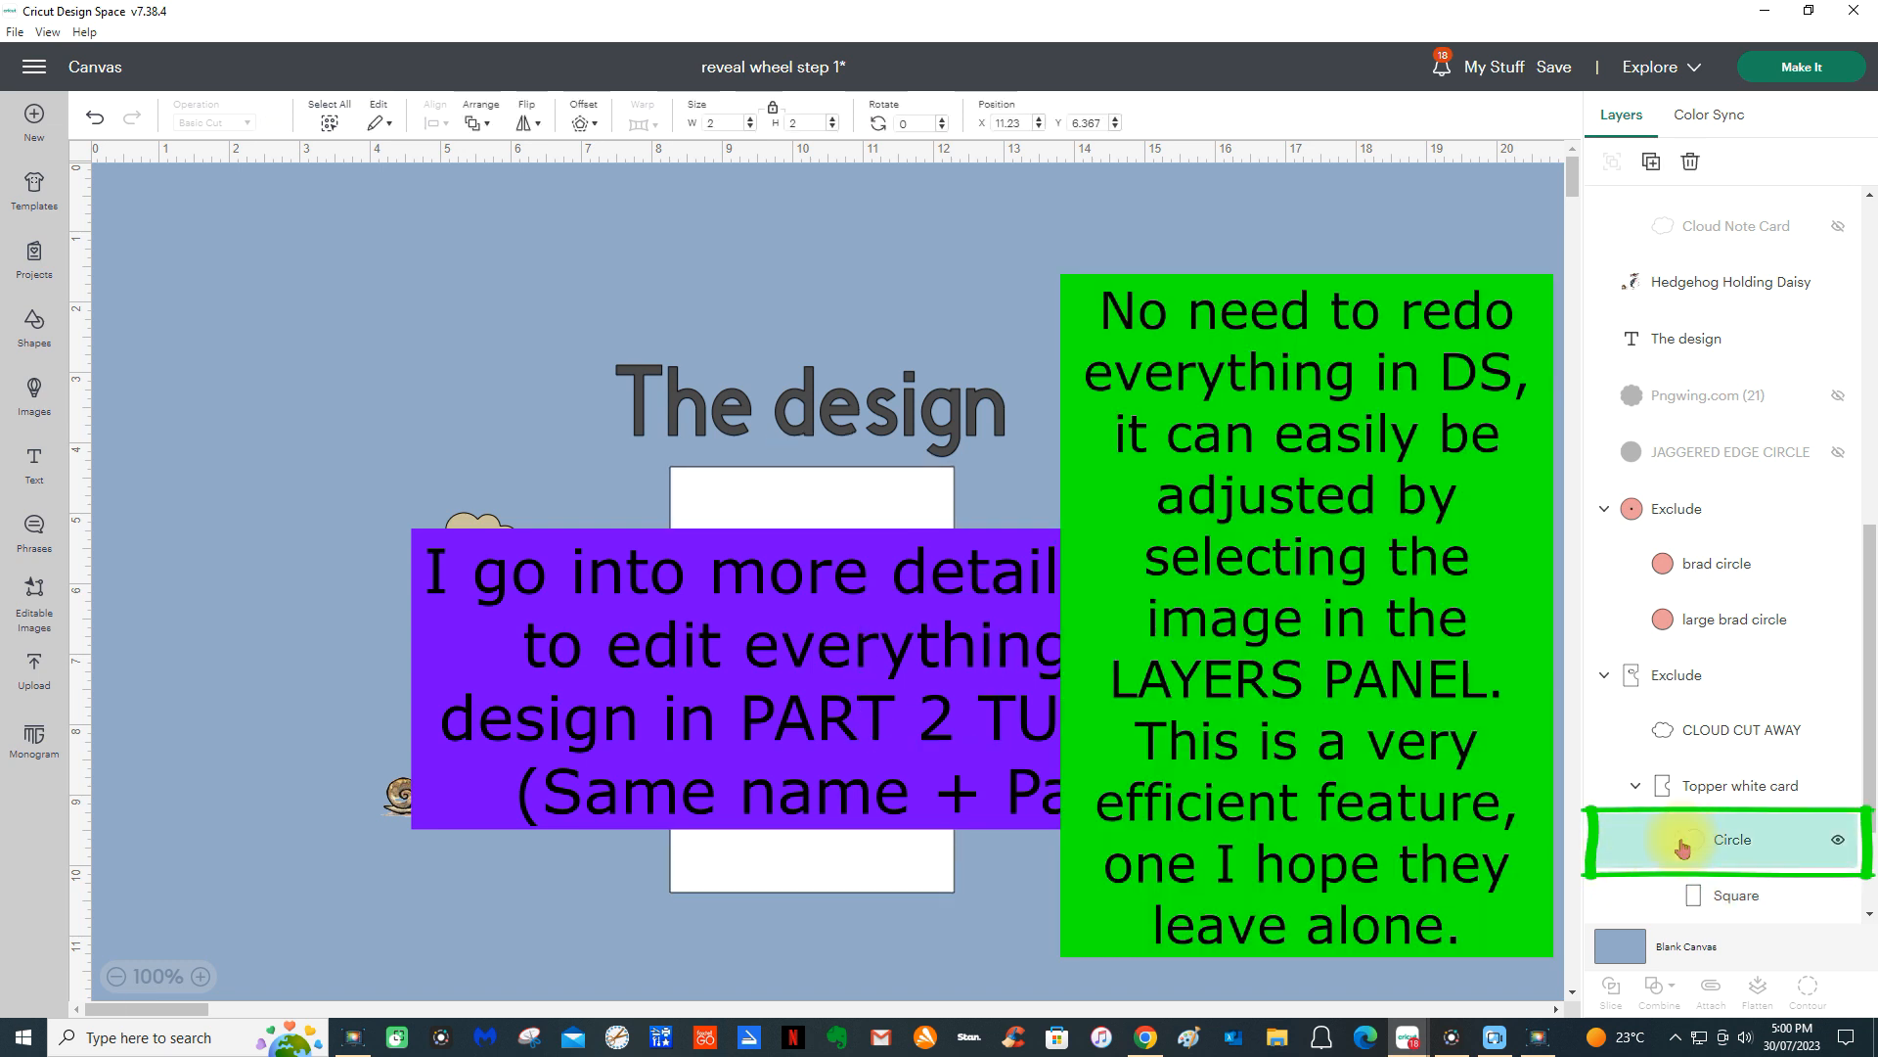
{"action": "key", "text": "Right"}
{"action": "key", "text": "Right"}
{"action": "key", "text": "Right"}
{"action": "key", "text": "Right"}
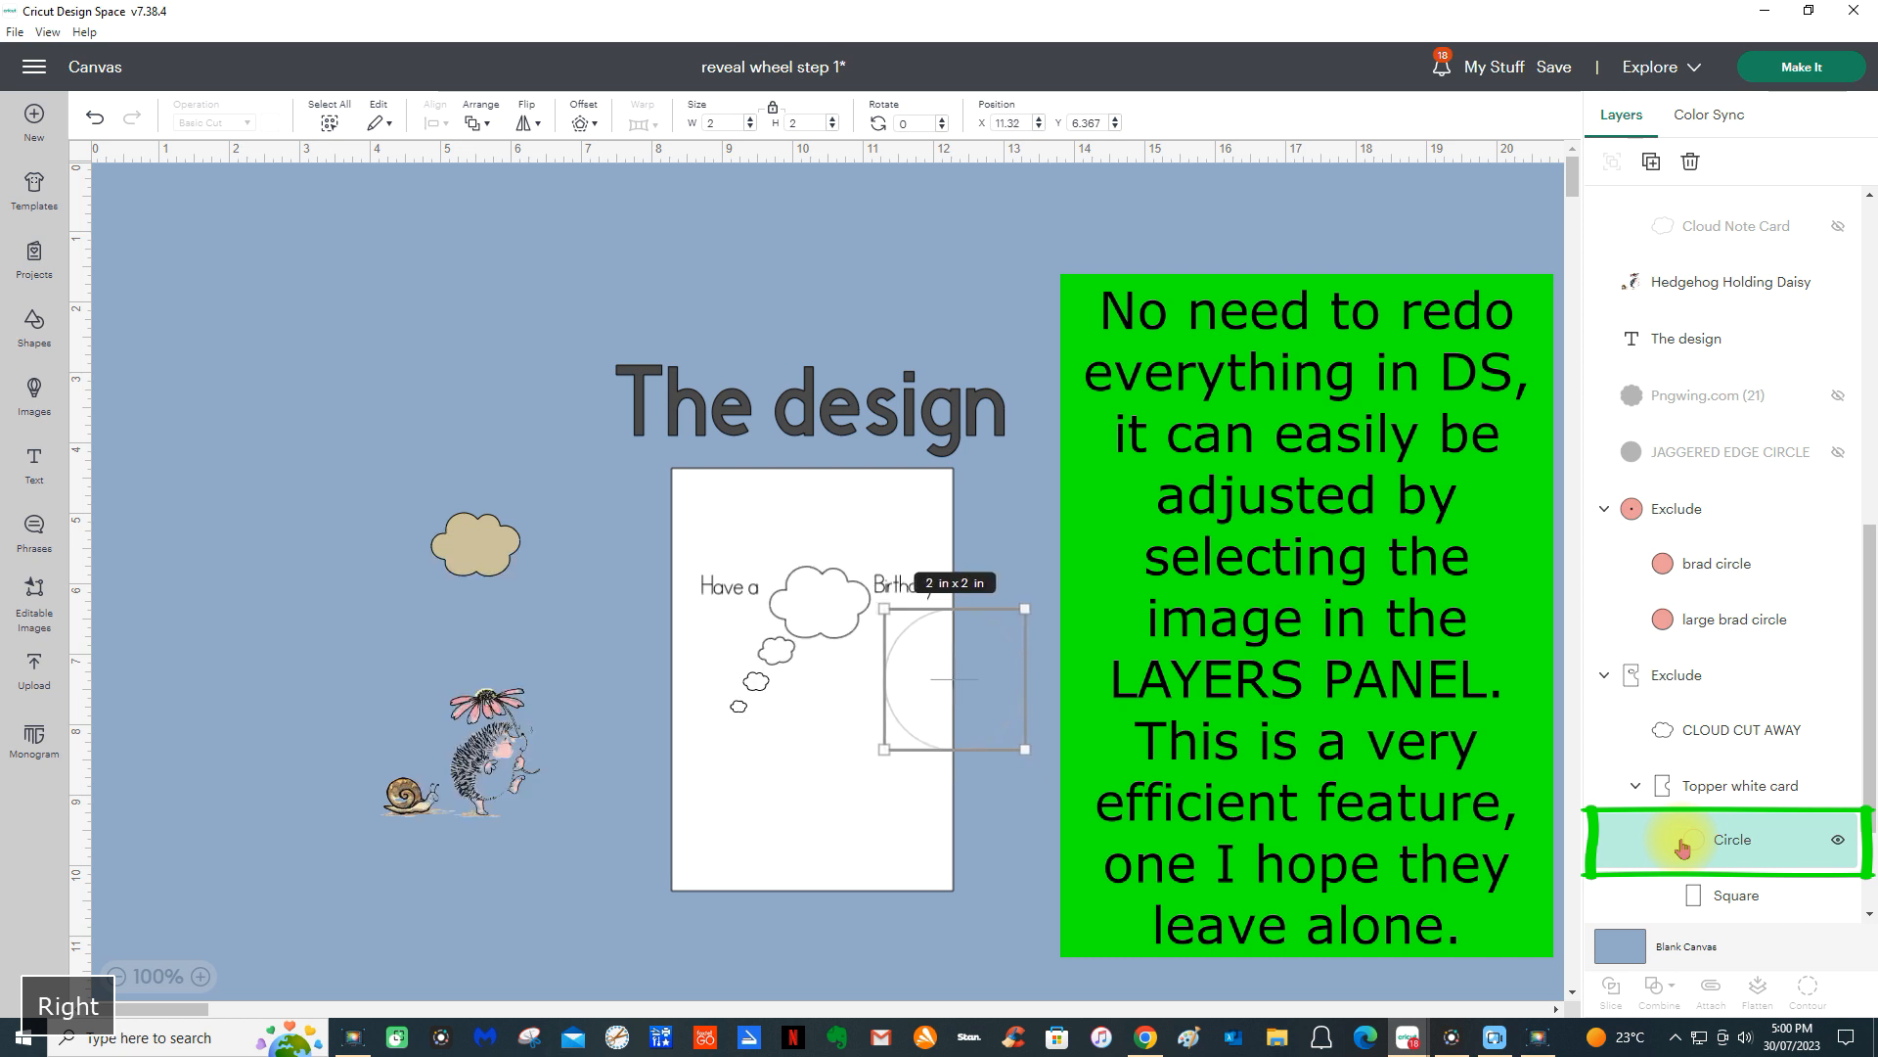
{"action": "key", "text": "Right"}
{"action": "key", "text": "Right"}
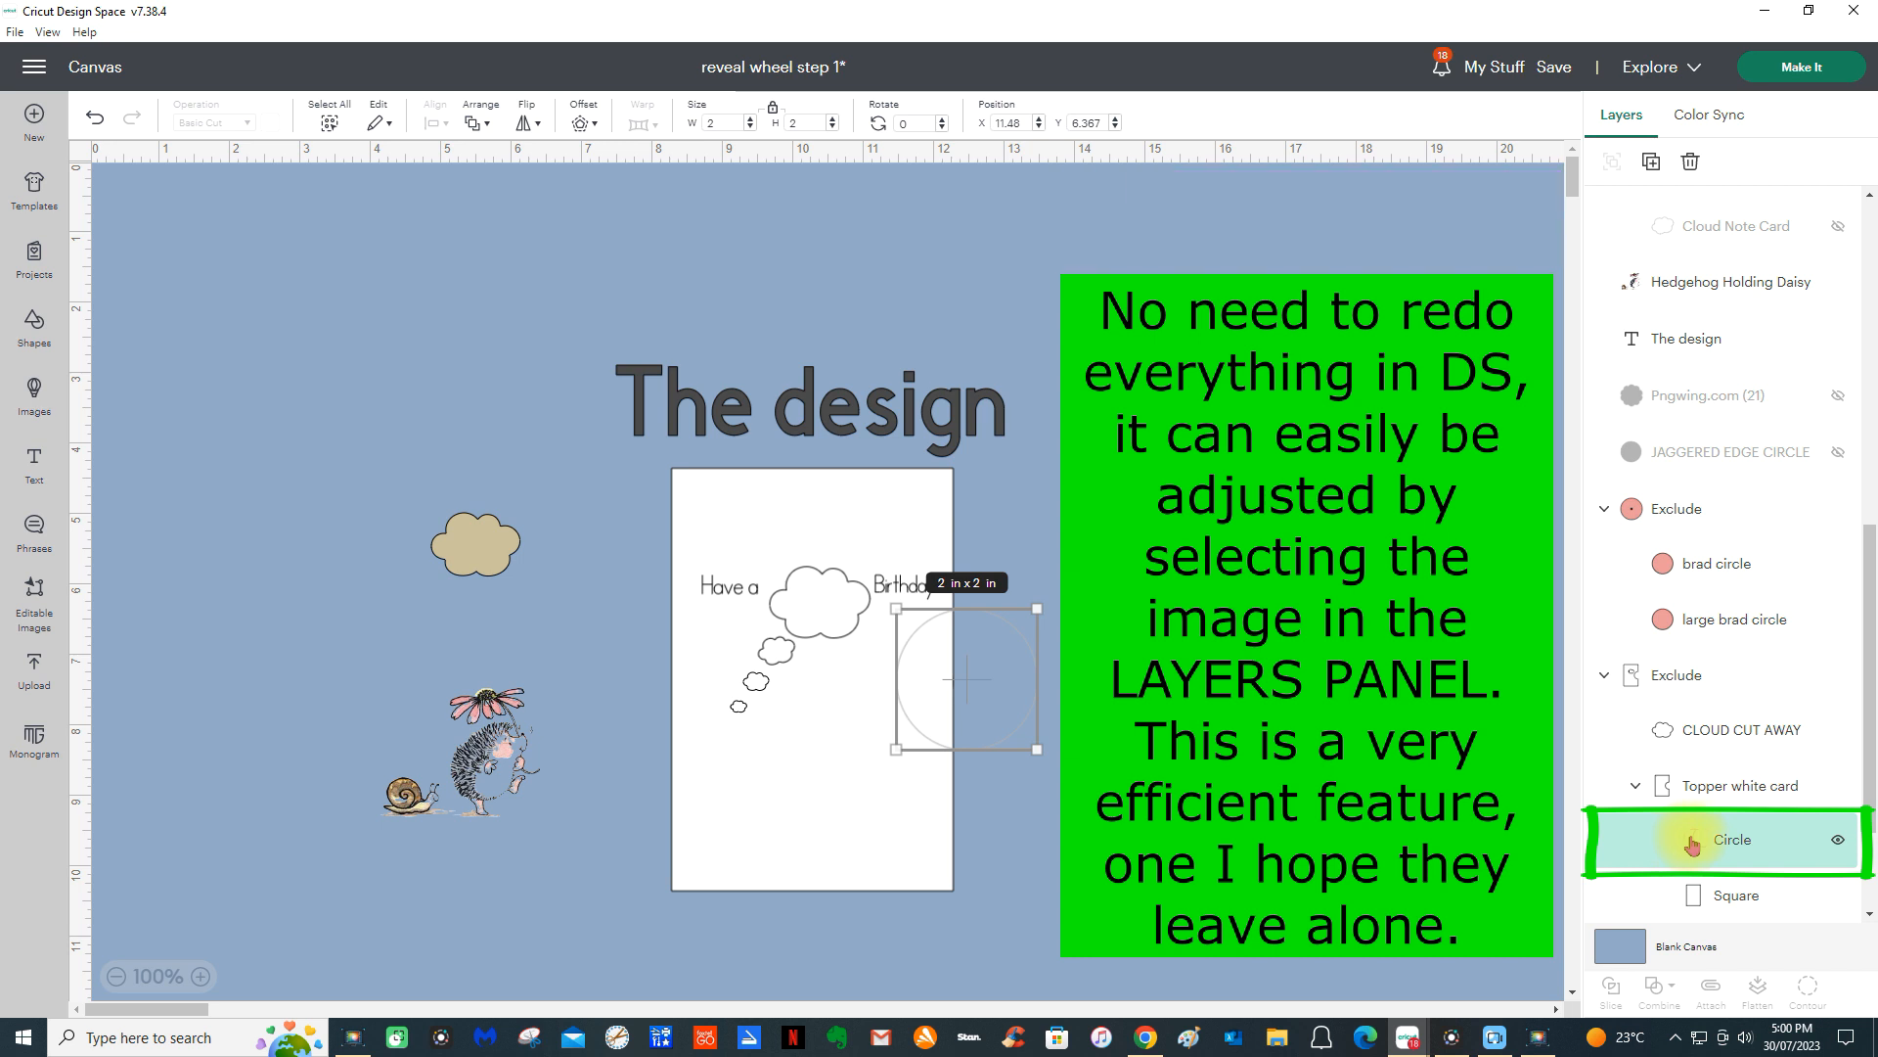
{"action": "left_click", "coordinate": [1677, 783], "text": "shift"}
{"action": "left_click", "coordinate": [1187, 730]}
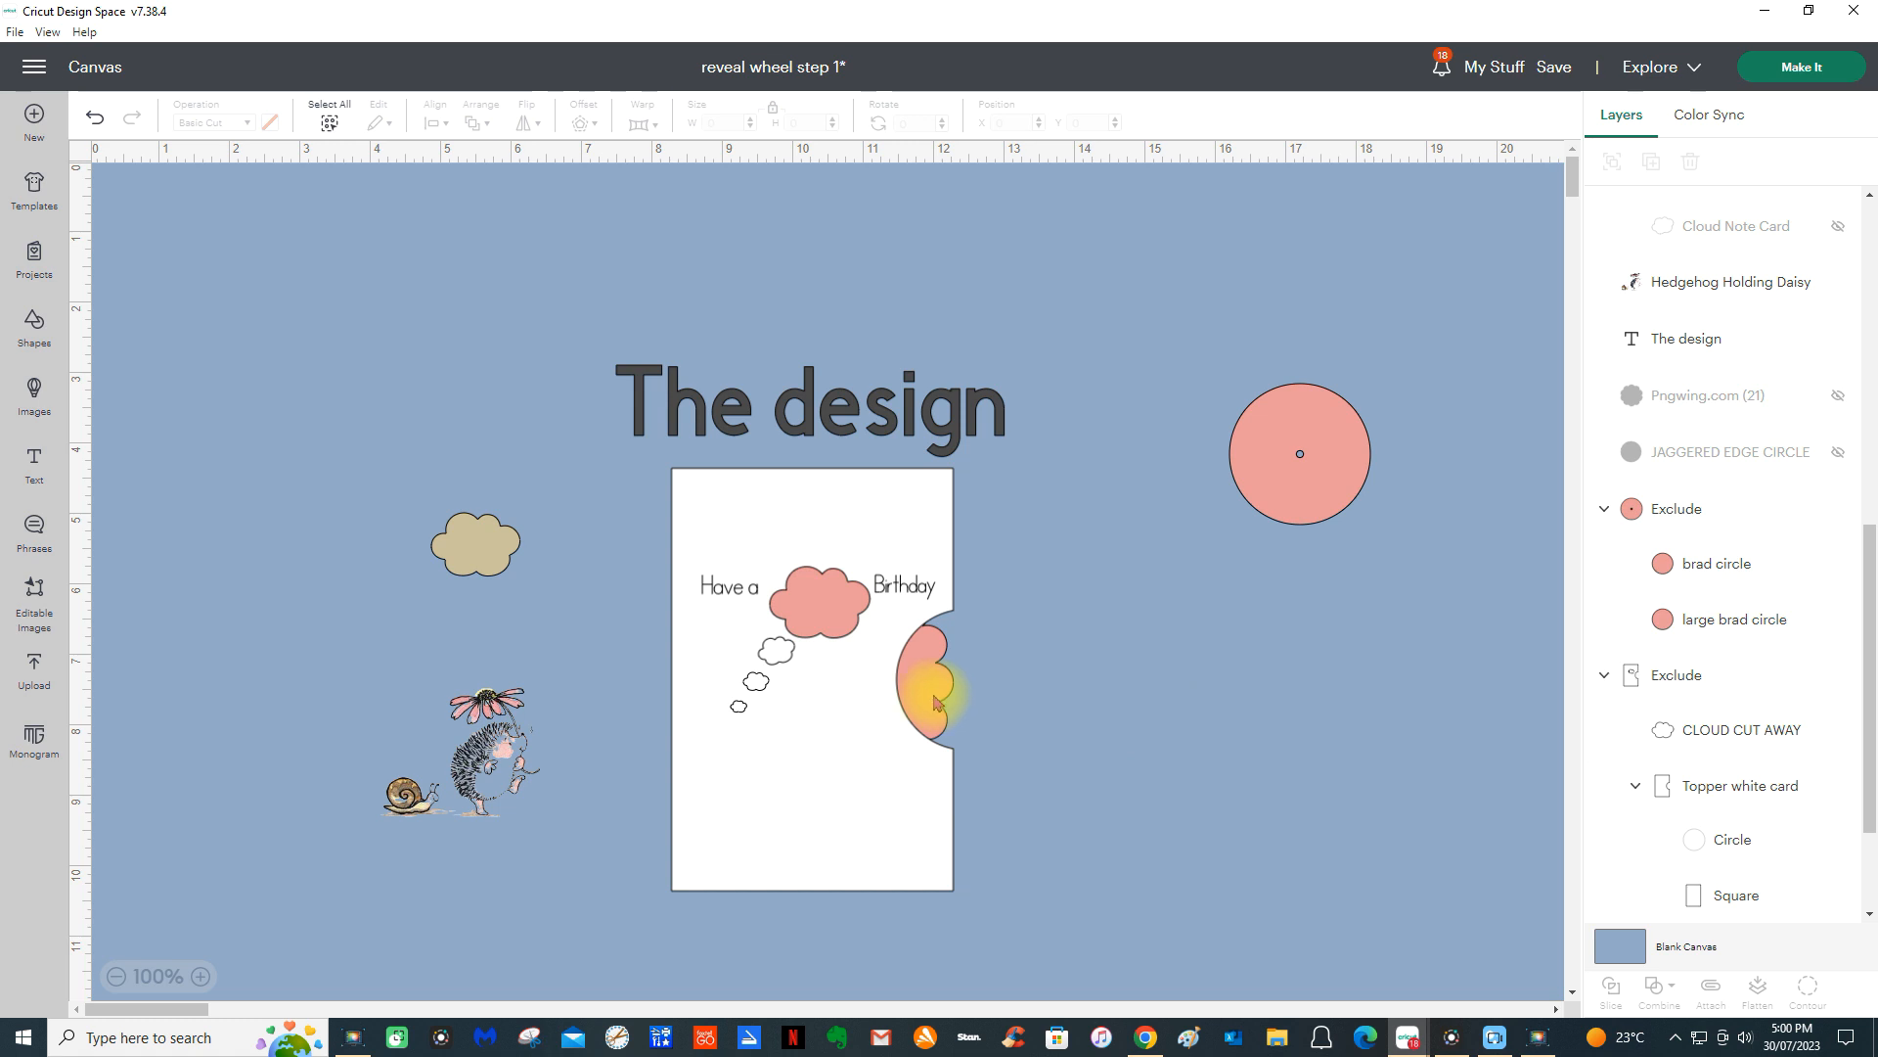
- Right-align the REVEAL WHEEL with the white card's Exclude group
{"action": "left_click", "coordinate": [1671, 511]}
{"action": "left_click", "coordinate": [1084, 903]}
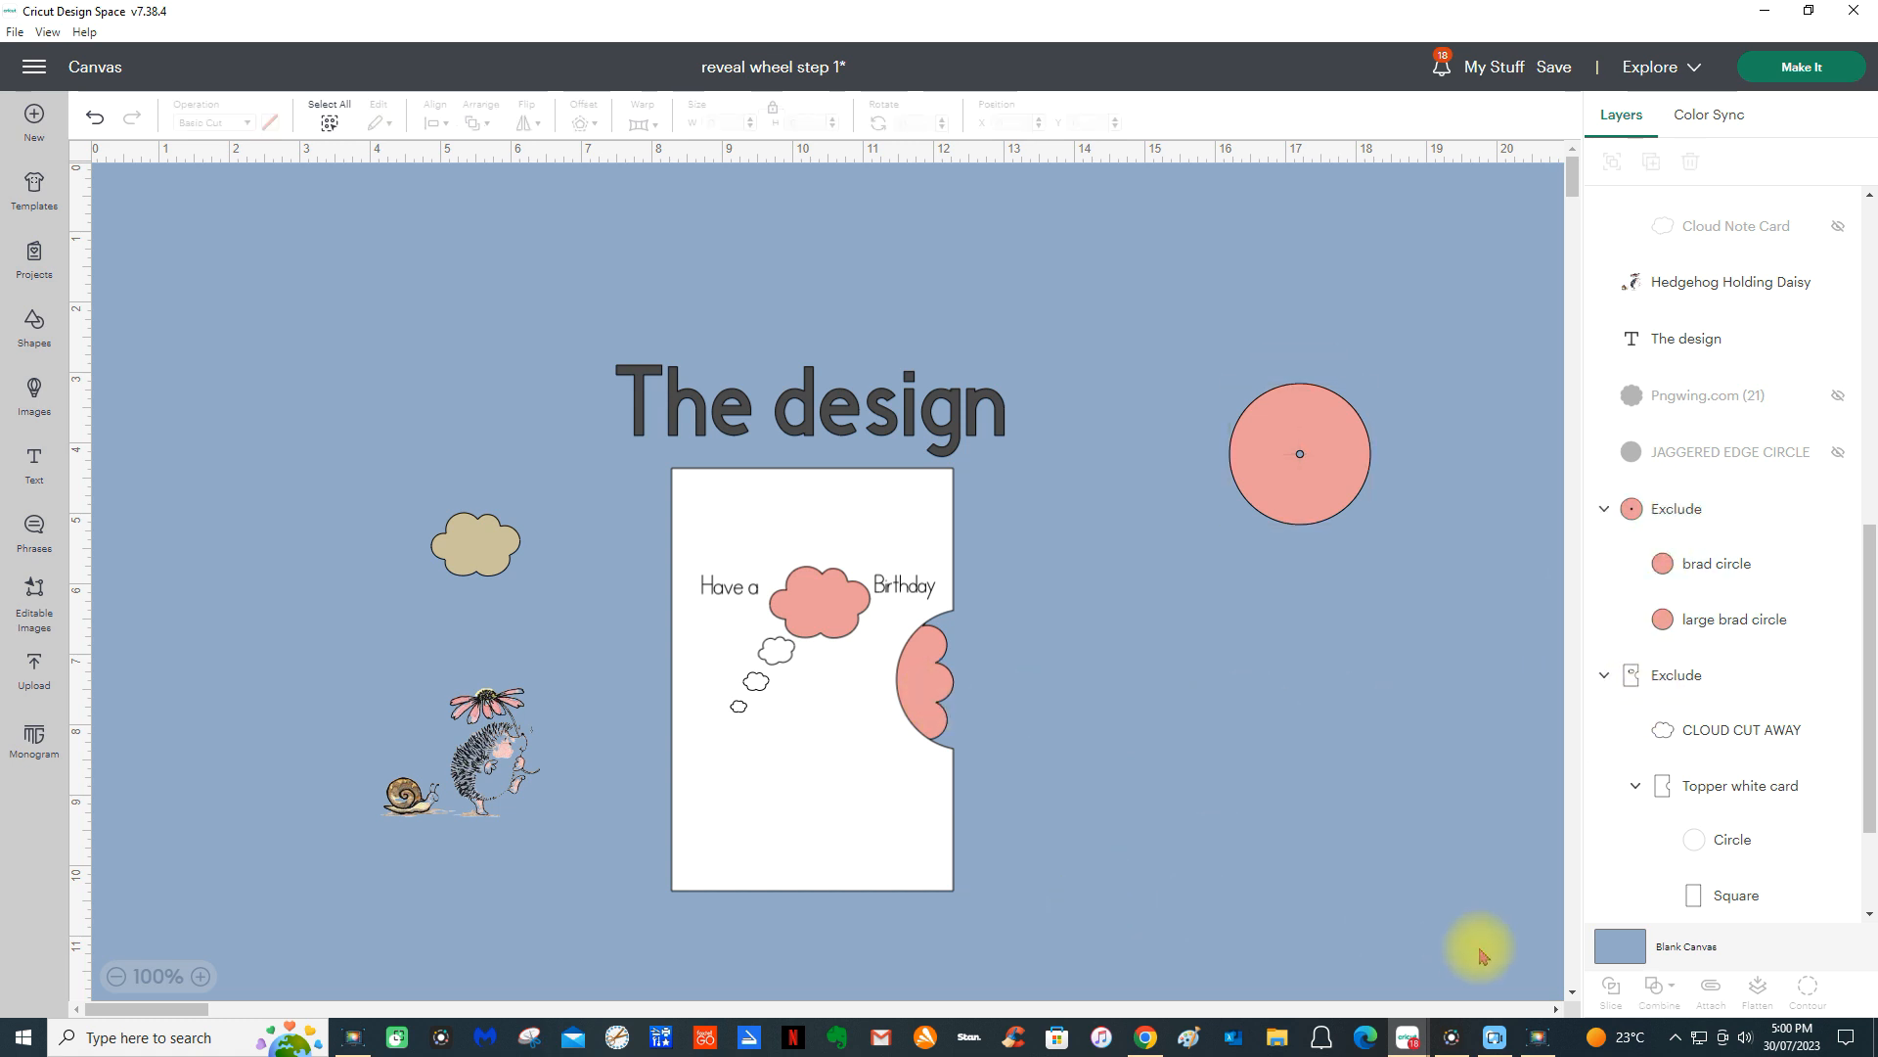
{"action": "scroll", "coordinate": [1721, 773], "scroll_direction": "down", "scroll_amount": 2}
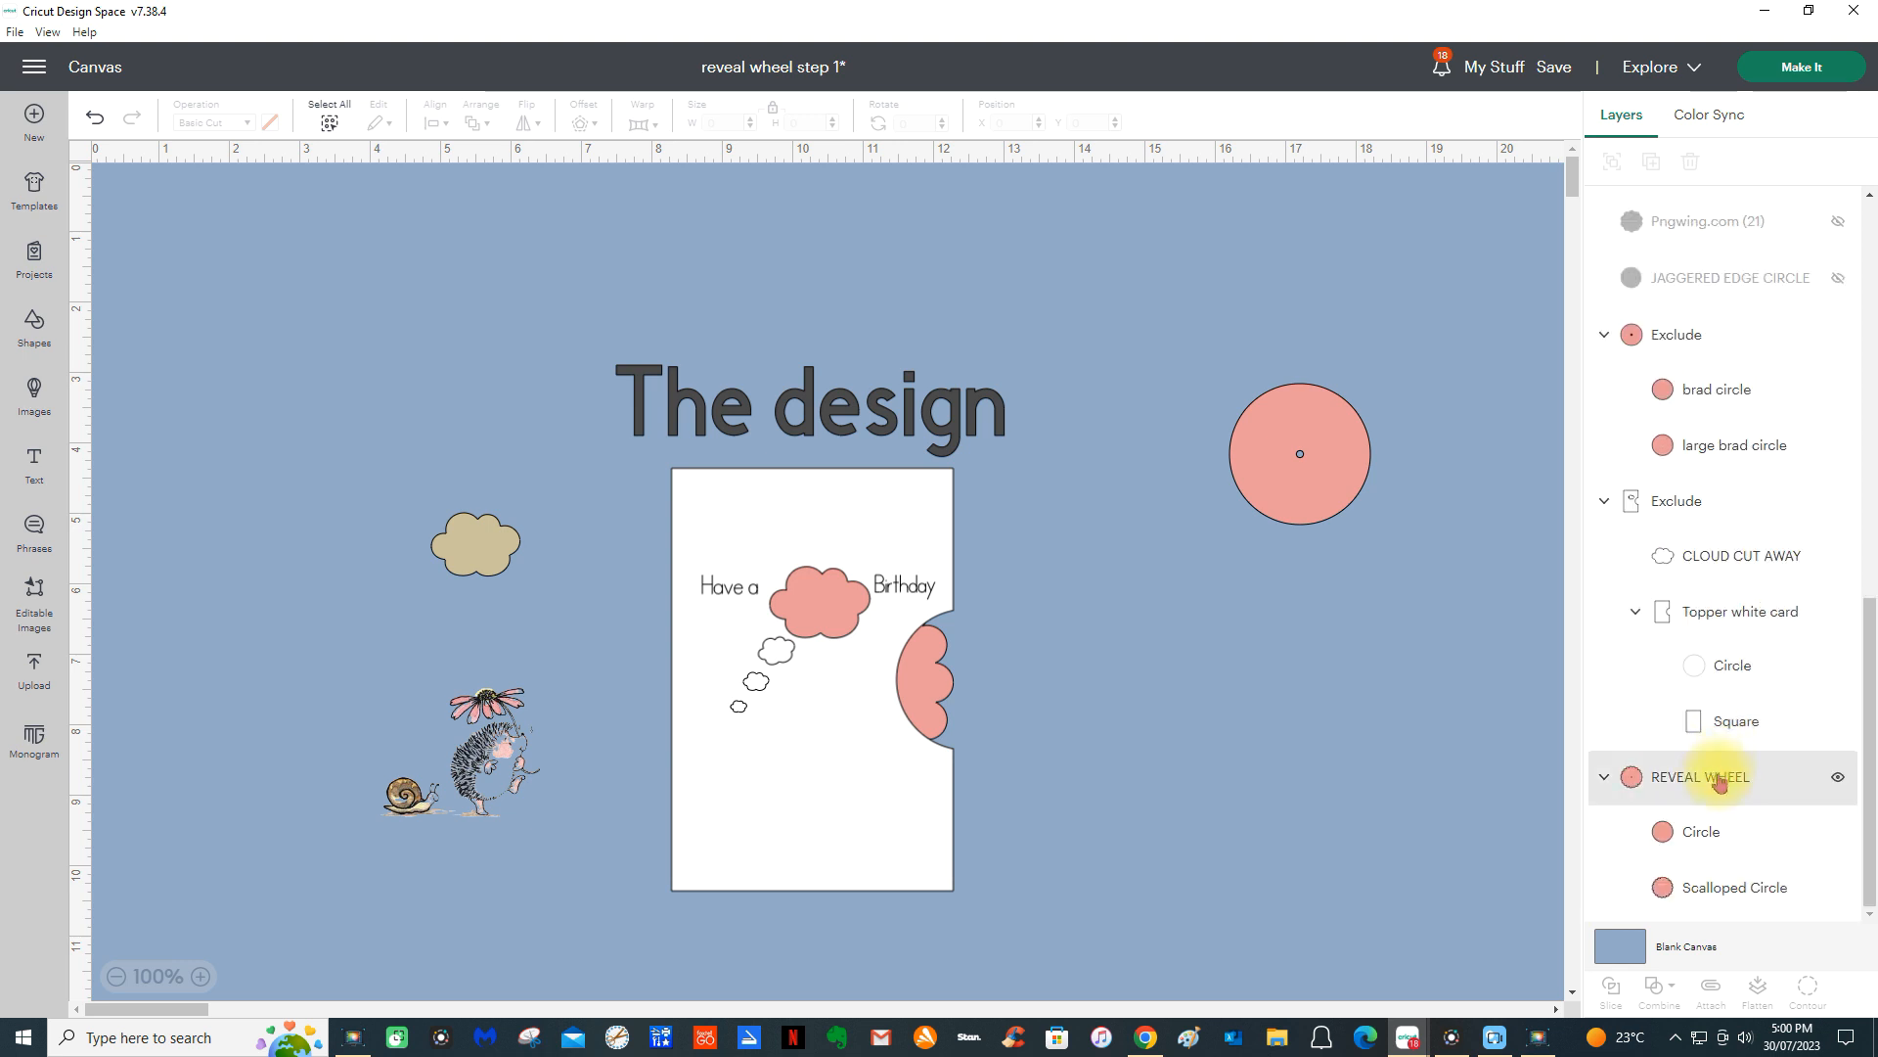
{"action": "left_click", "coordinate": [1683, 786]}
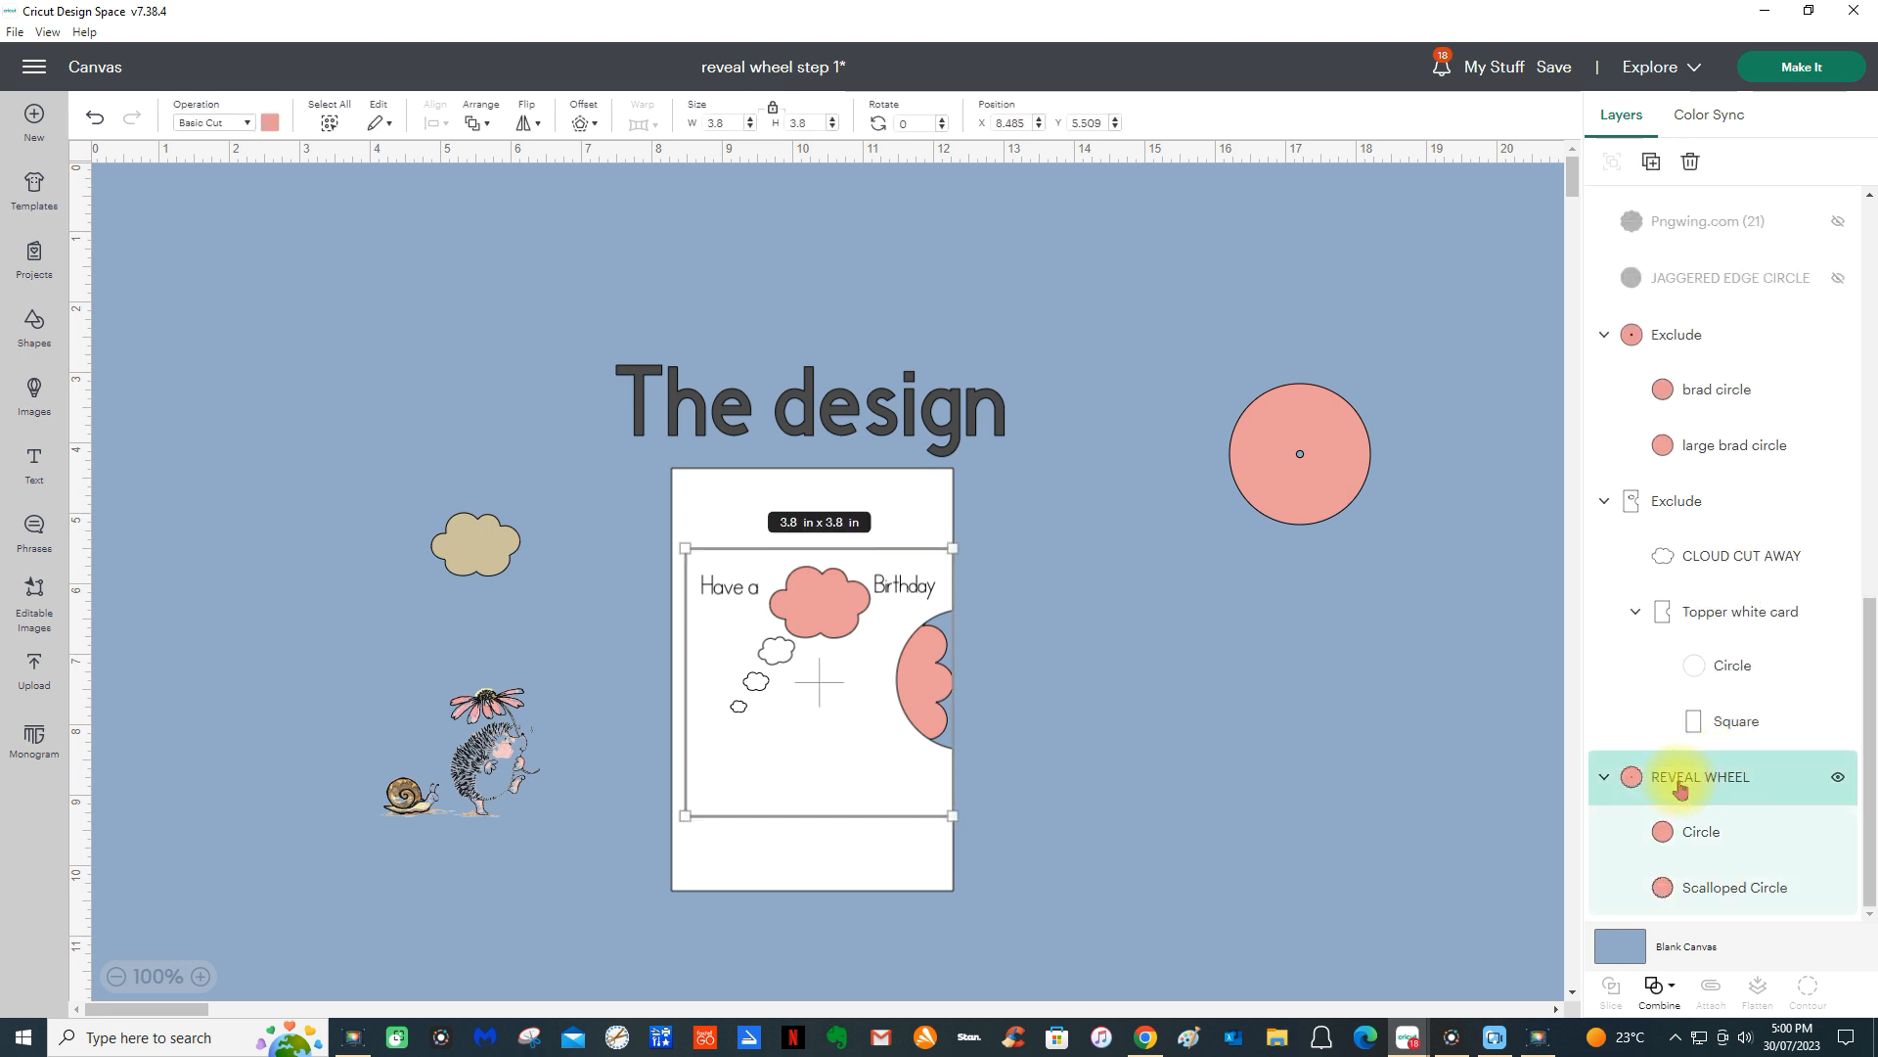
{"action": "left_click", "coordinate": [1658, 506], "text": "shift"}
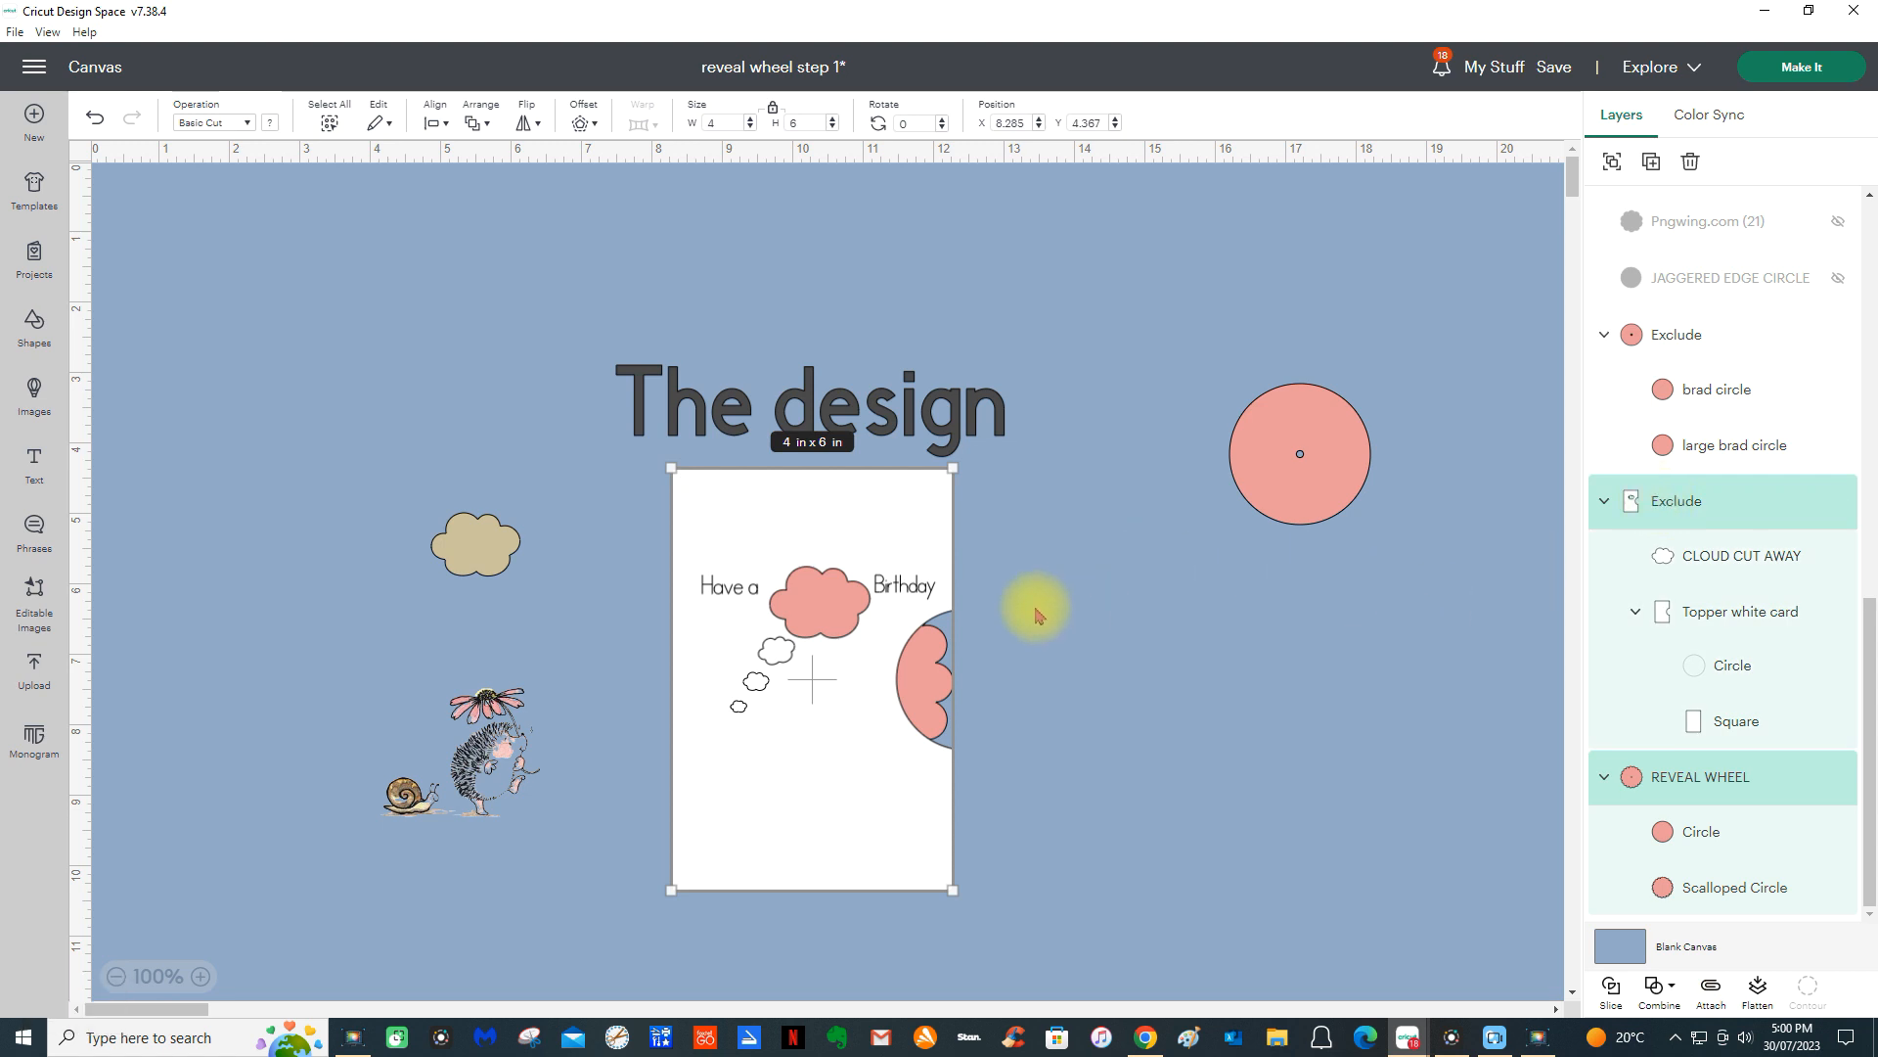
{"action": "left_click", "coordinate": [434, 122]}
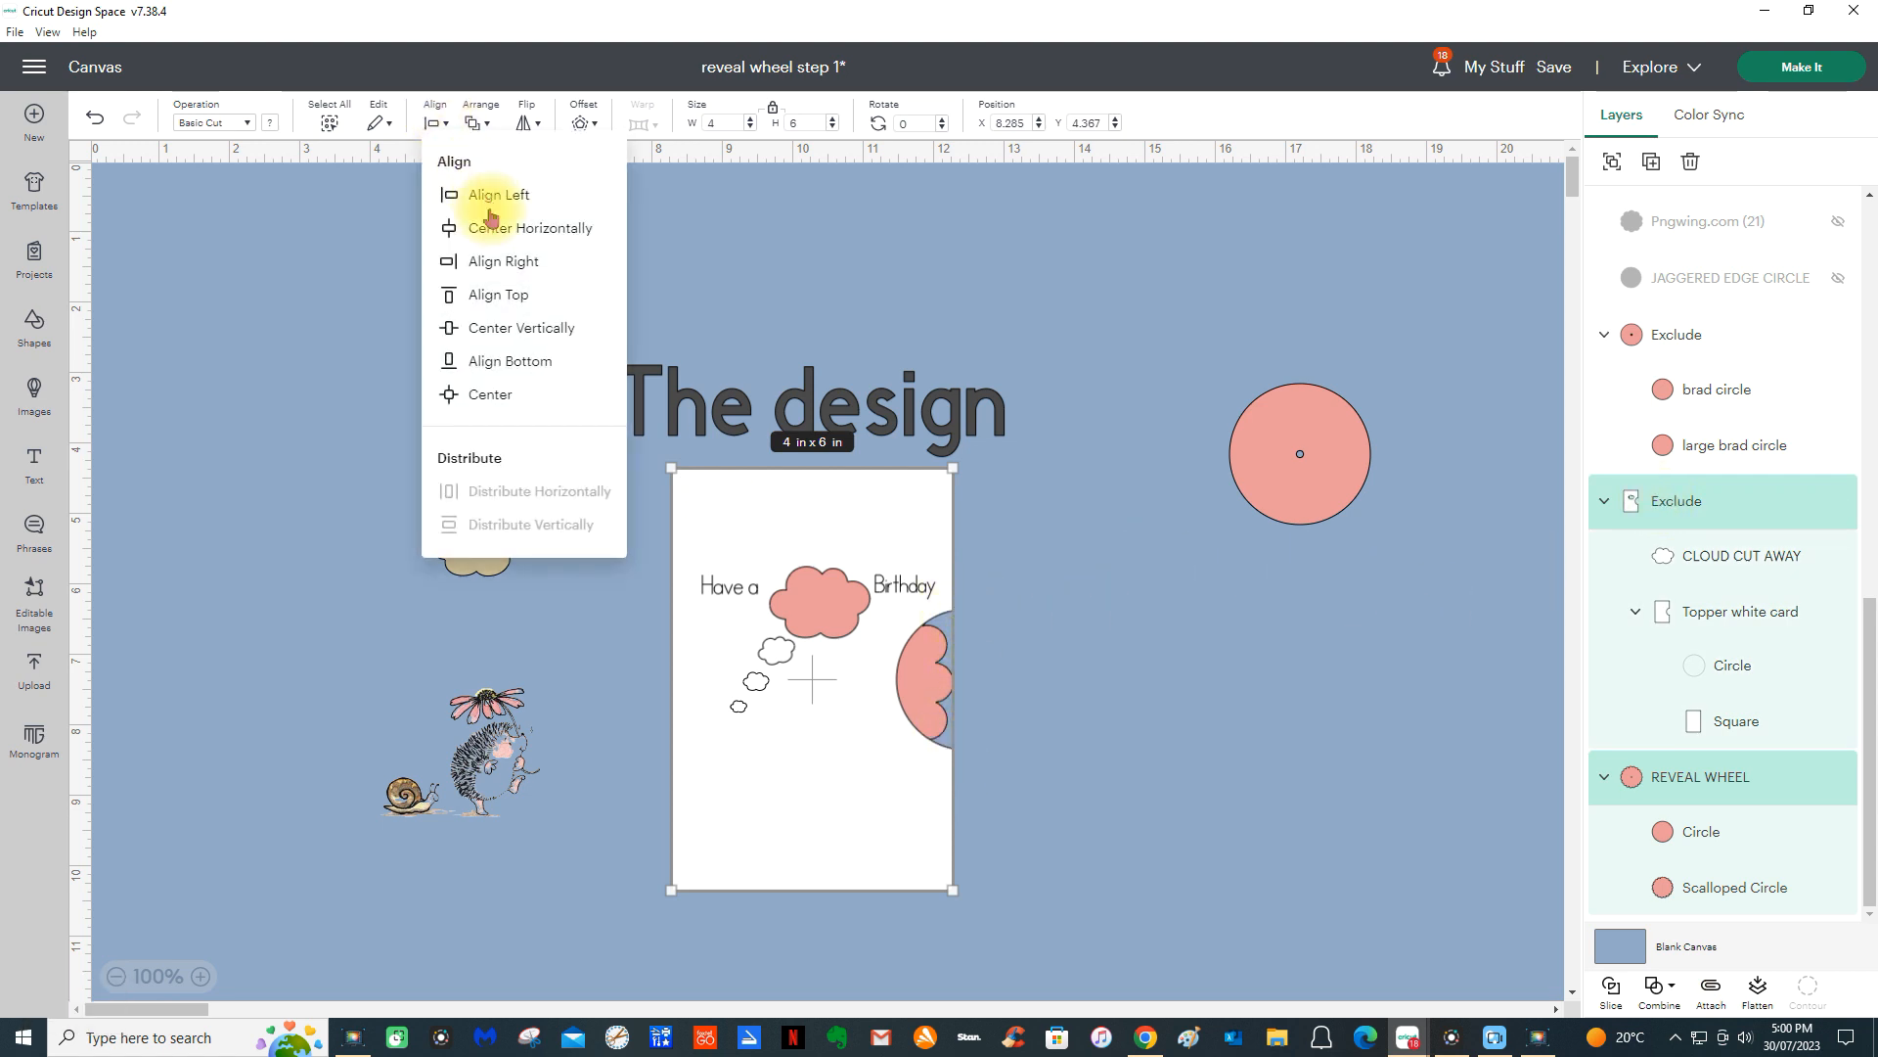
{"action": "left_click", "coordinate": [525, 263]}
{"action": "left_click", "coordinate": [1245, 683]}
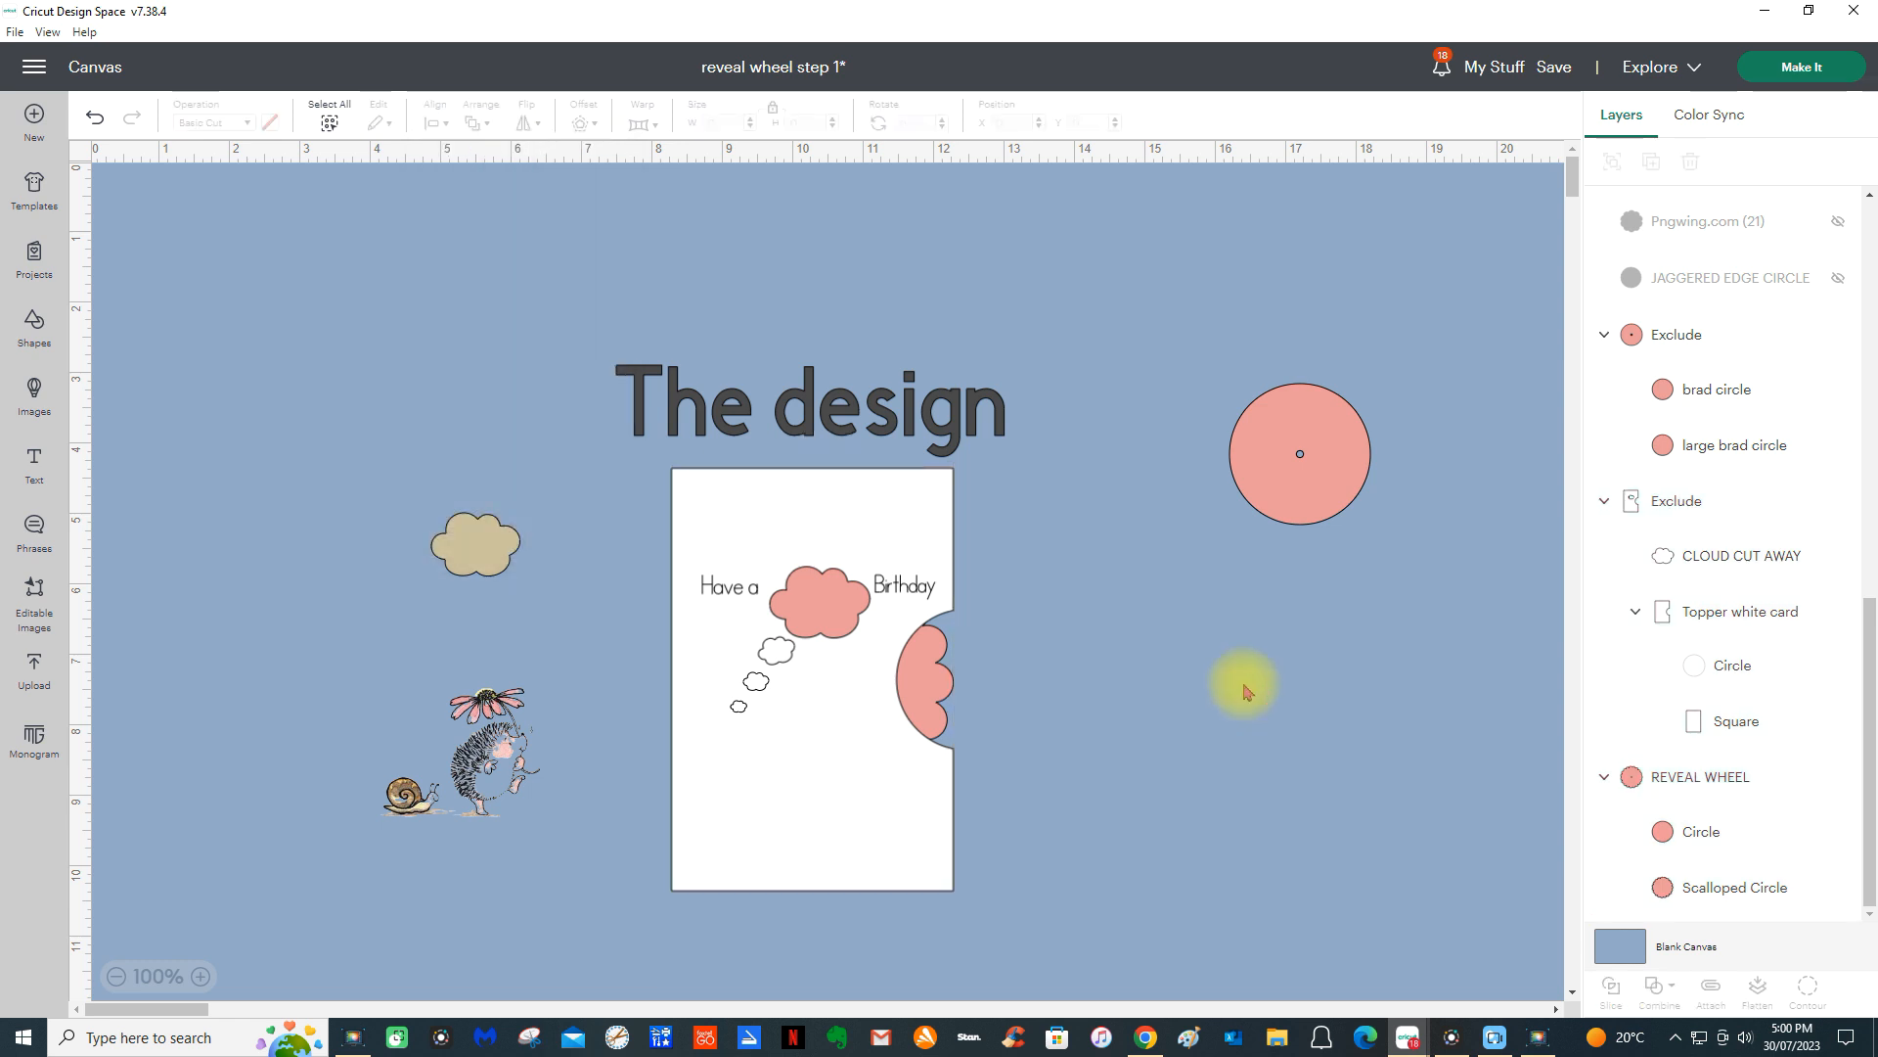
- Move the hedgehog artwork back onto the card below the small thought clouds and flip it horizontally
{"action": "left_click", "coordinate": [538, 789]}
{"action": "left_click_drag", "start_coordinate": [538, 789], "coordinate": [847, 800]}
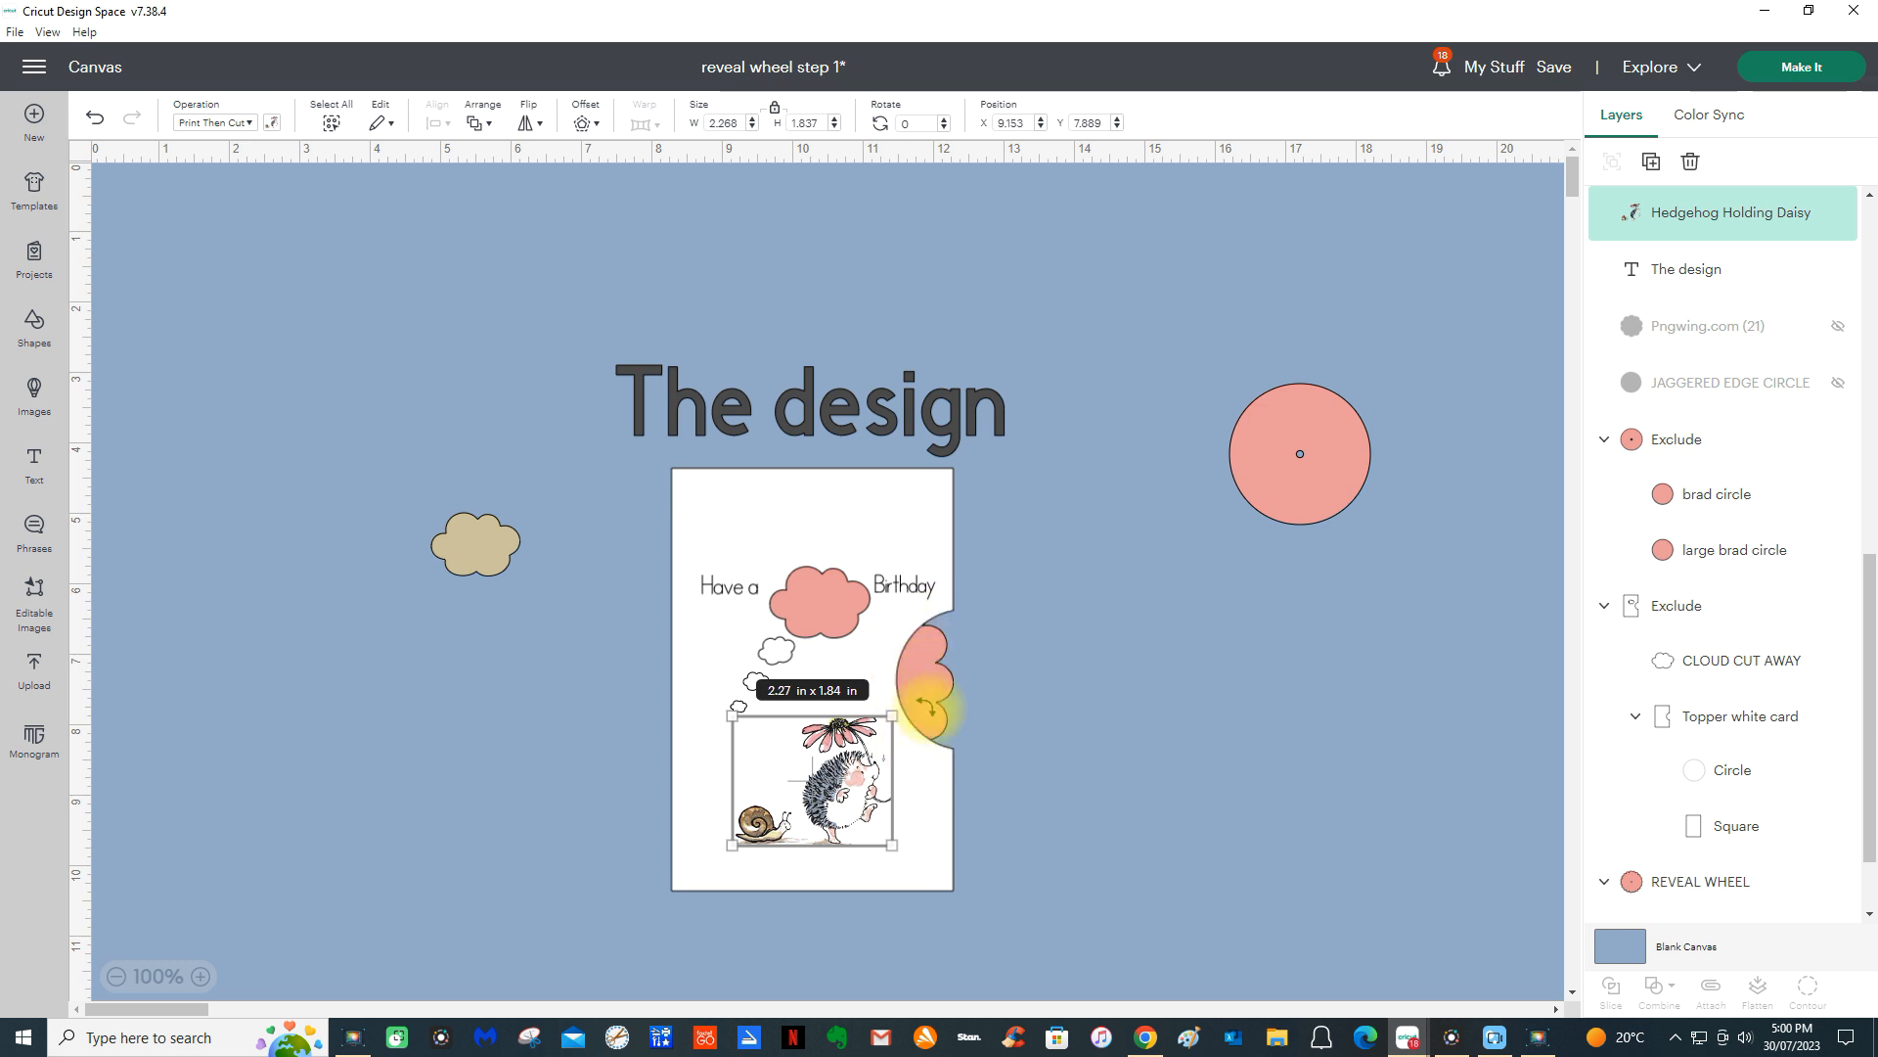
{"action": "left_click", "coordinate": [528, 125]}
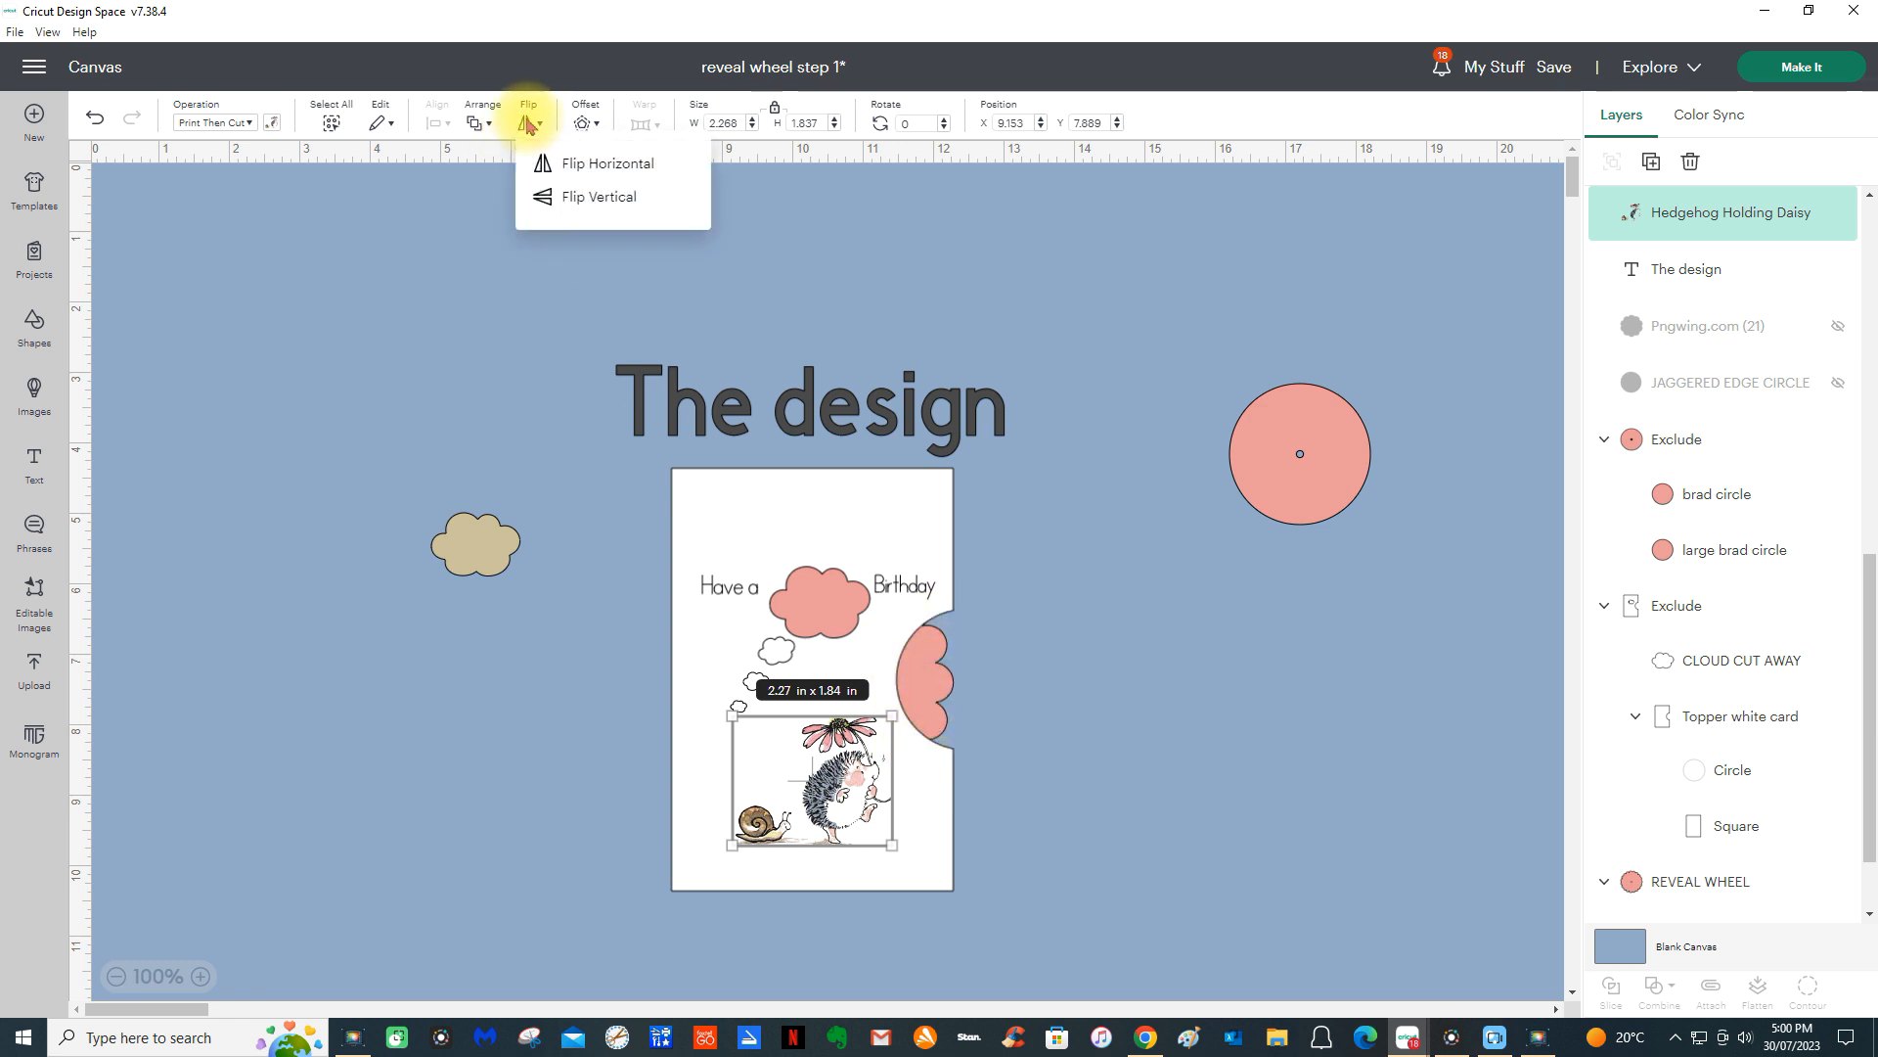
{"action": "left_click", "coordinate": [582, 171]}
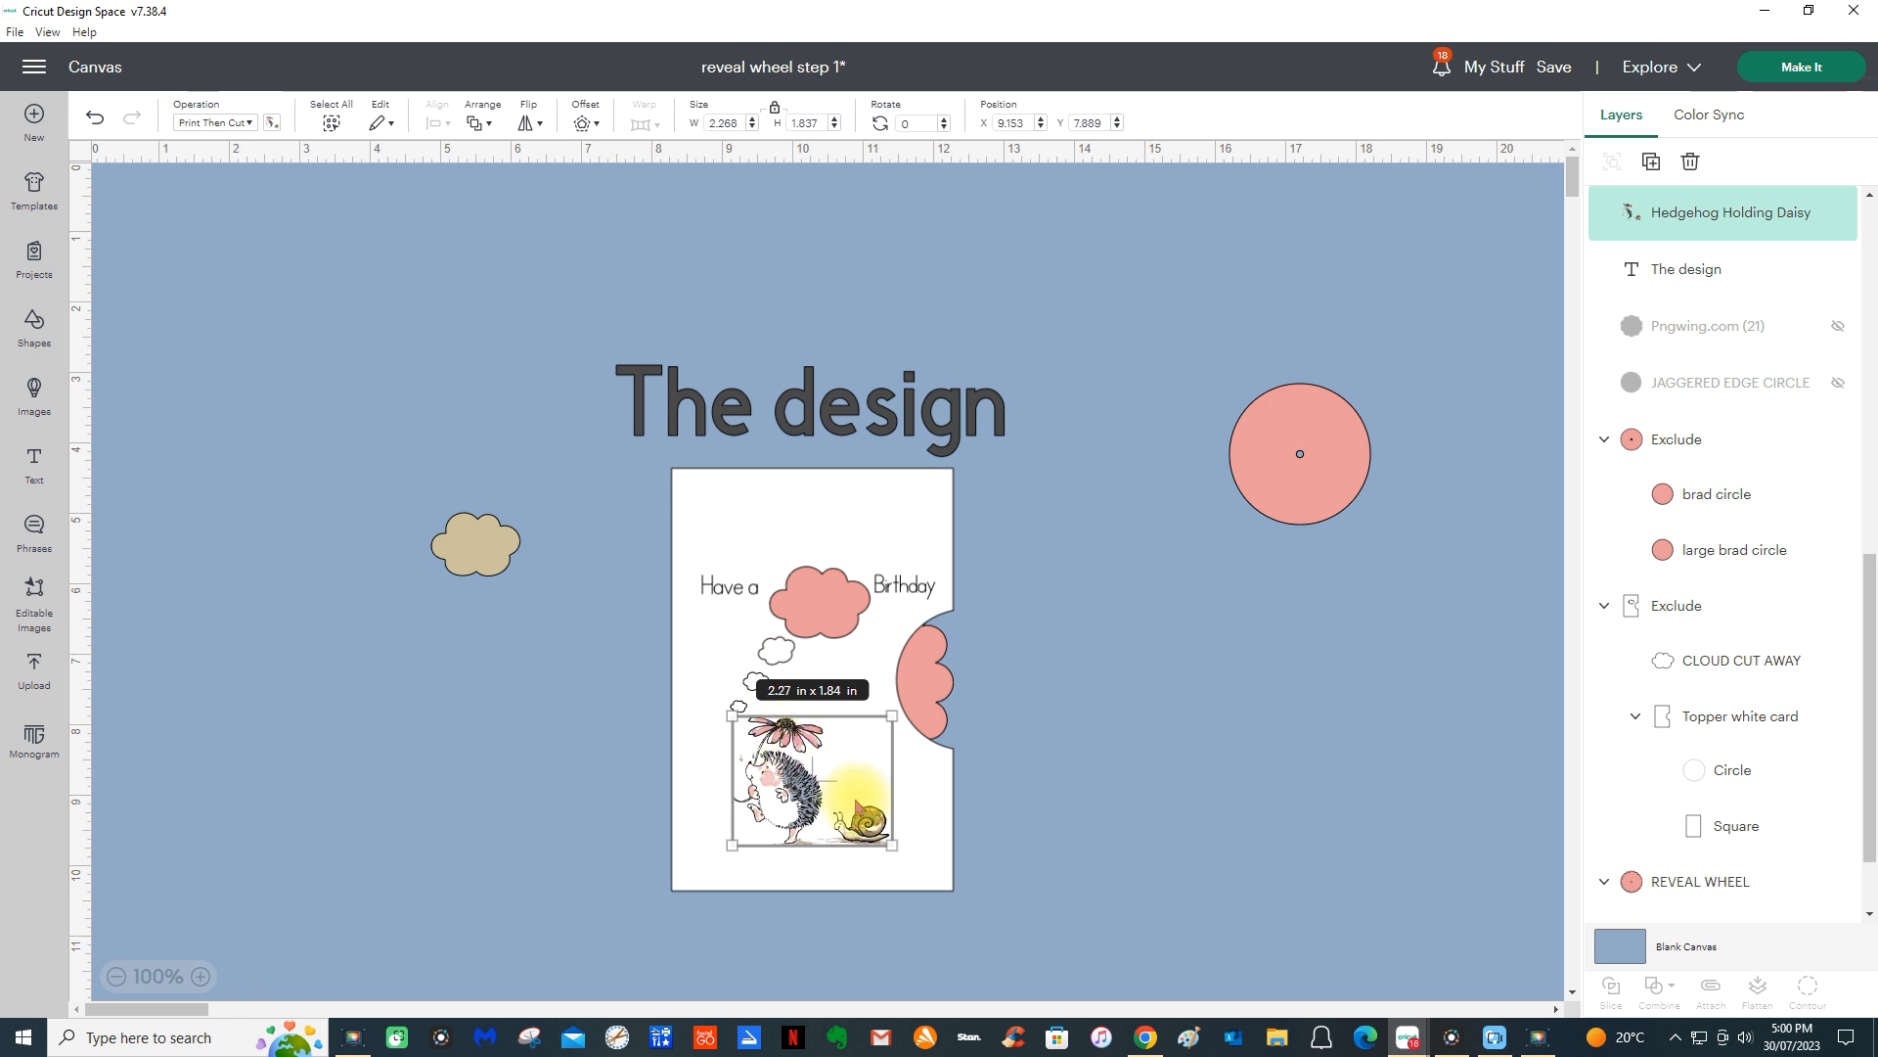
{"action": "left_click", "coordinate": [1112, 822]}
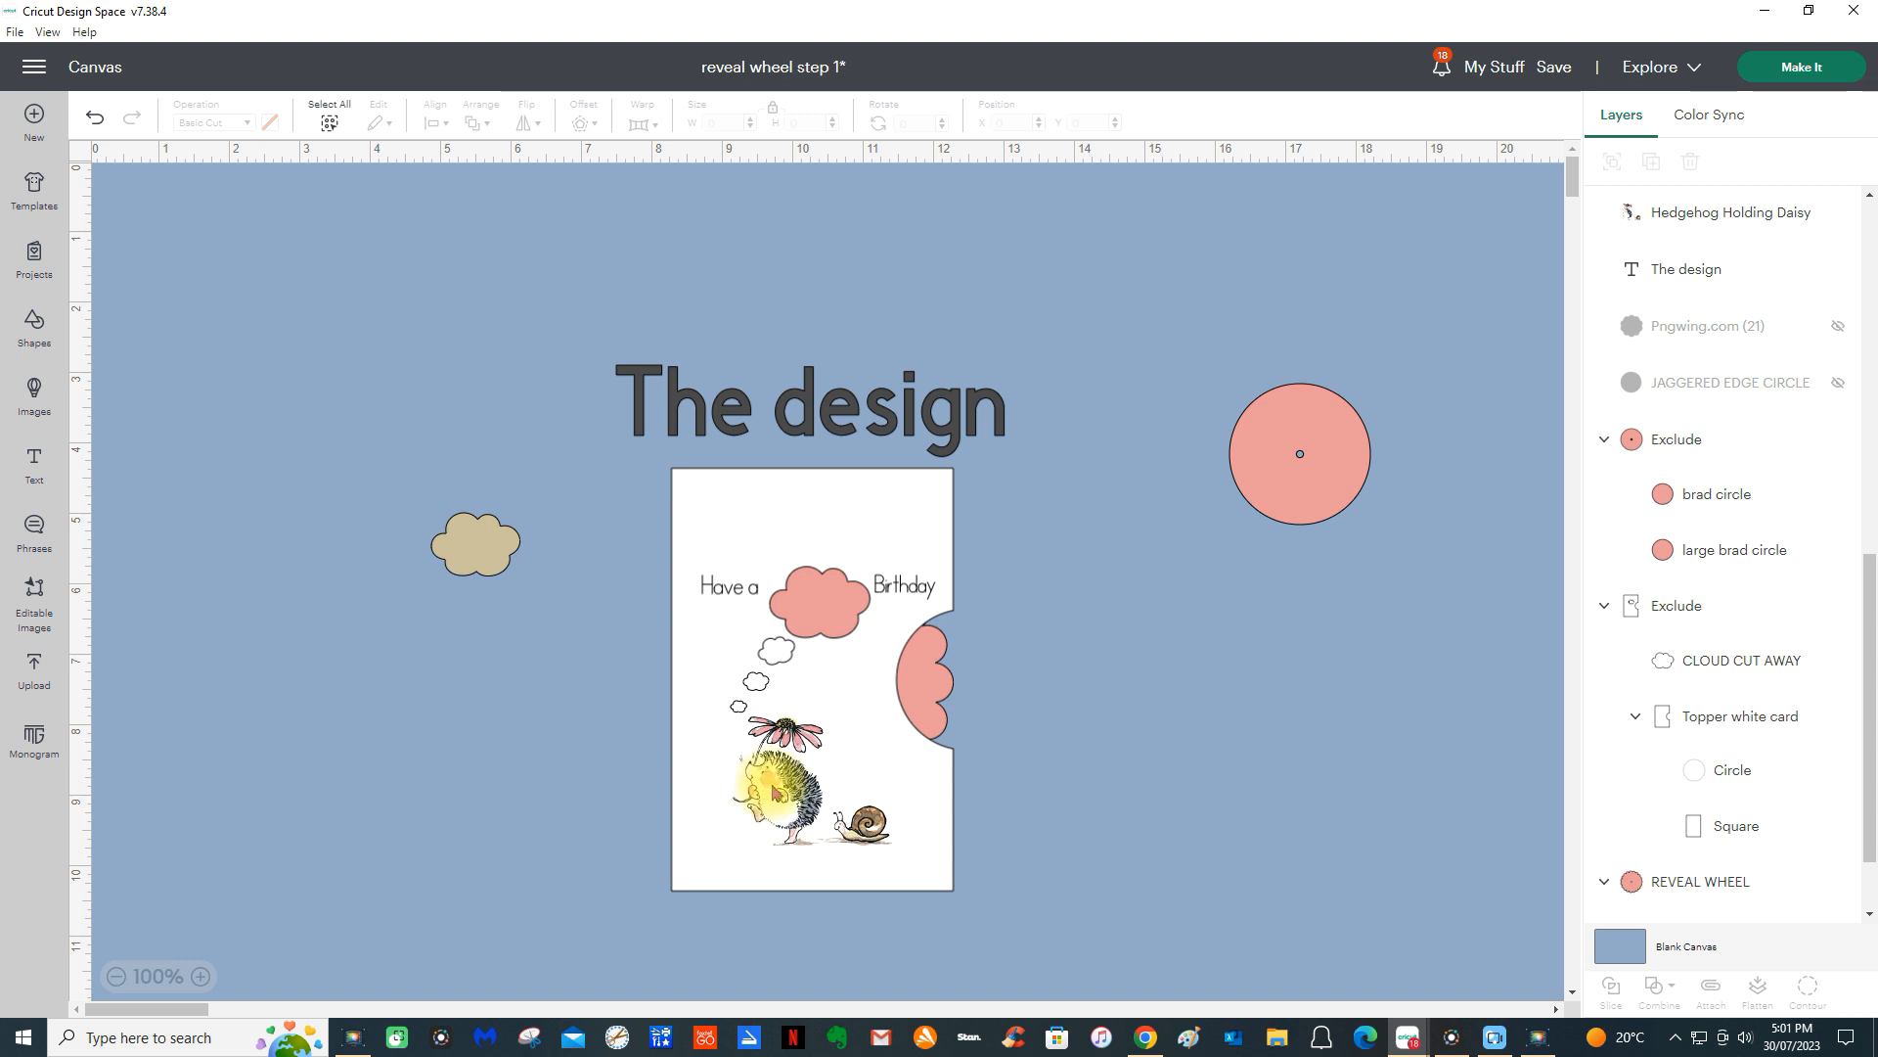
- Enlarge the tan cloud to about 1.41 × 1.01 in, reposition it left of the card and duplicate it
{"action": "left_click_drag", "start_coordinate": [497, 559], "coordinate": [587, 582]}
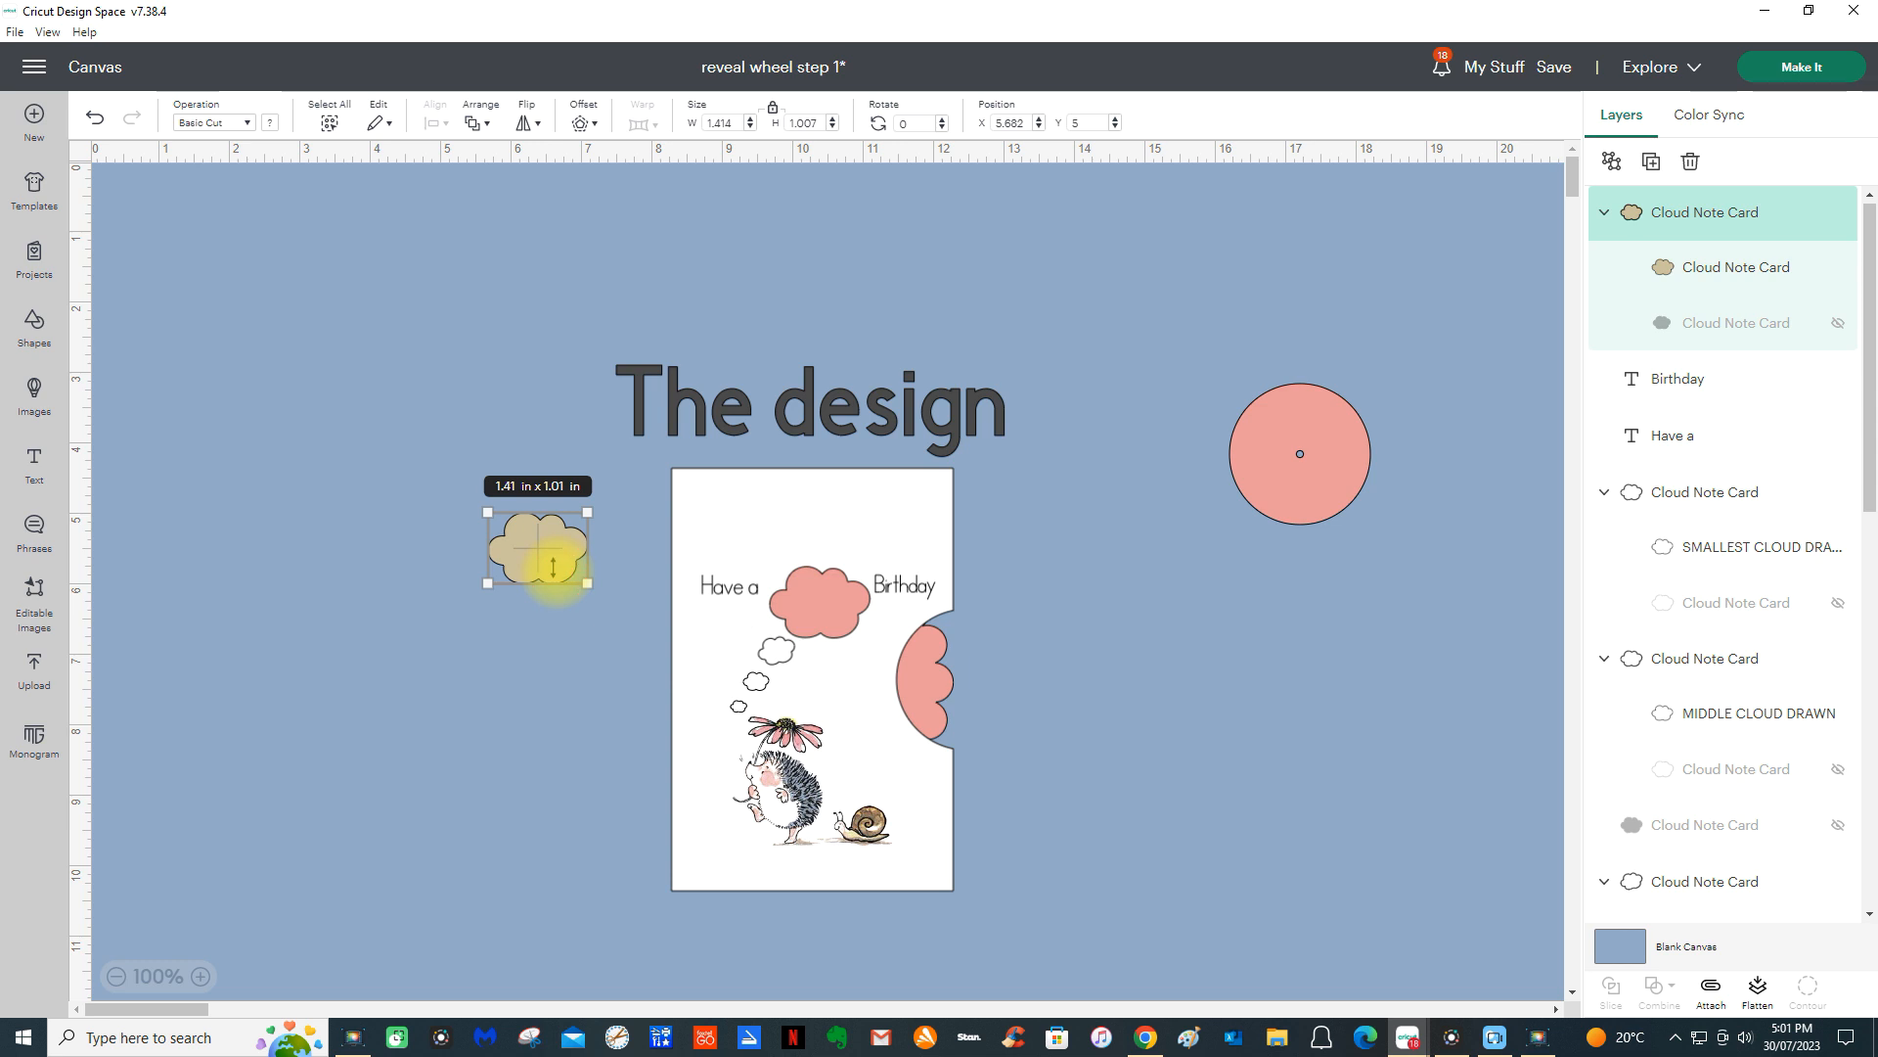
{"action": "left_click", "coordinate": [629, 545]}
{"action": "left_click_drag", "start_coordinate": [524, 549], "coordinate": [470, 487]}
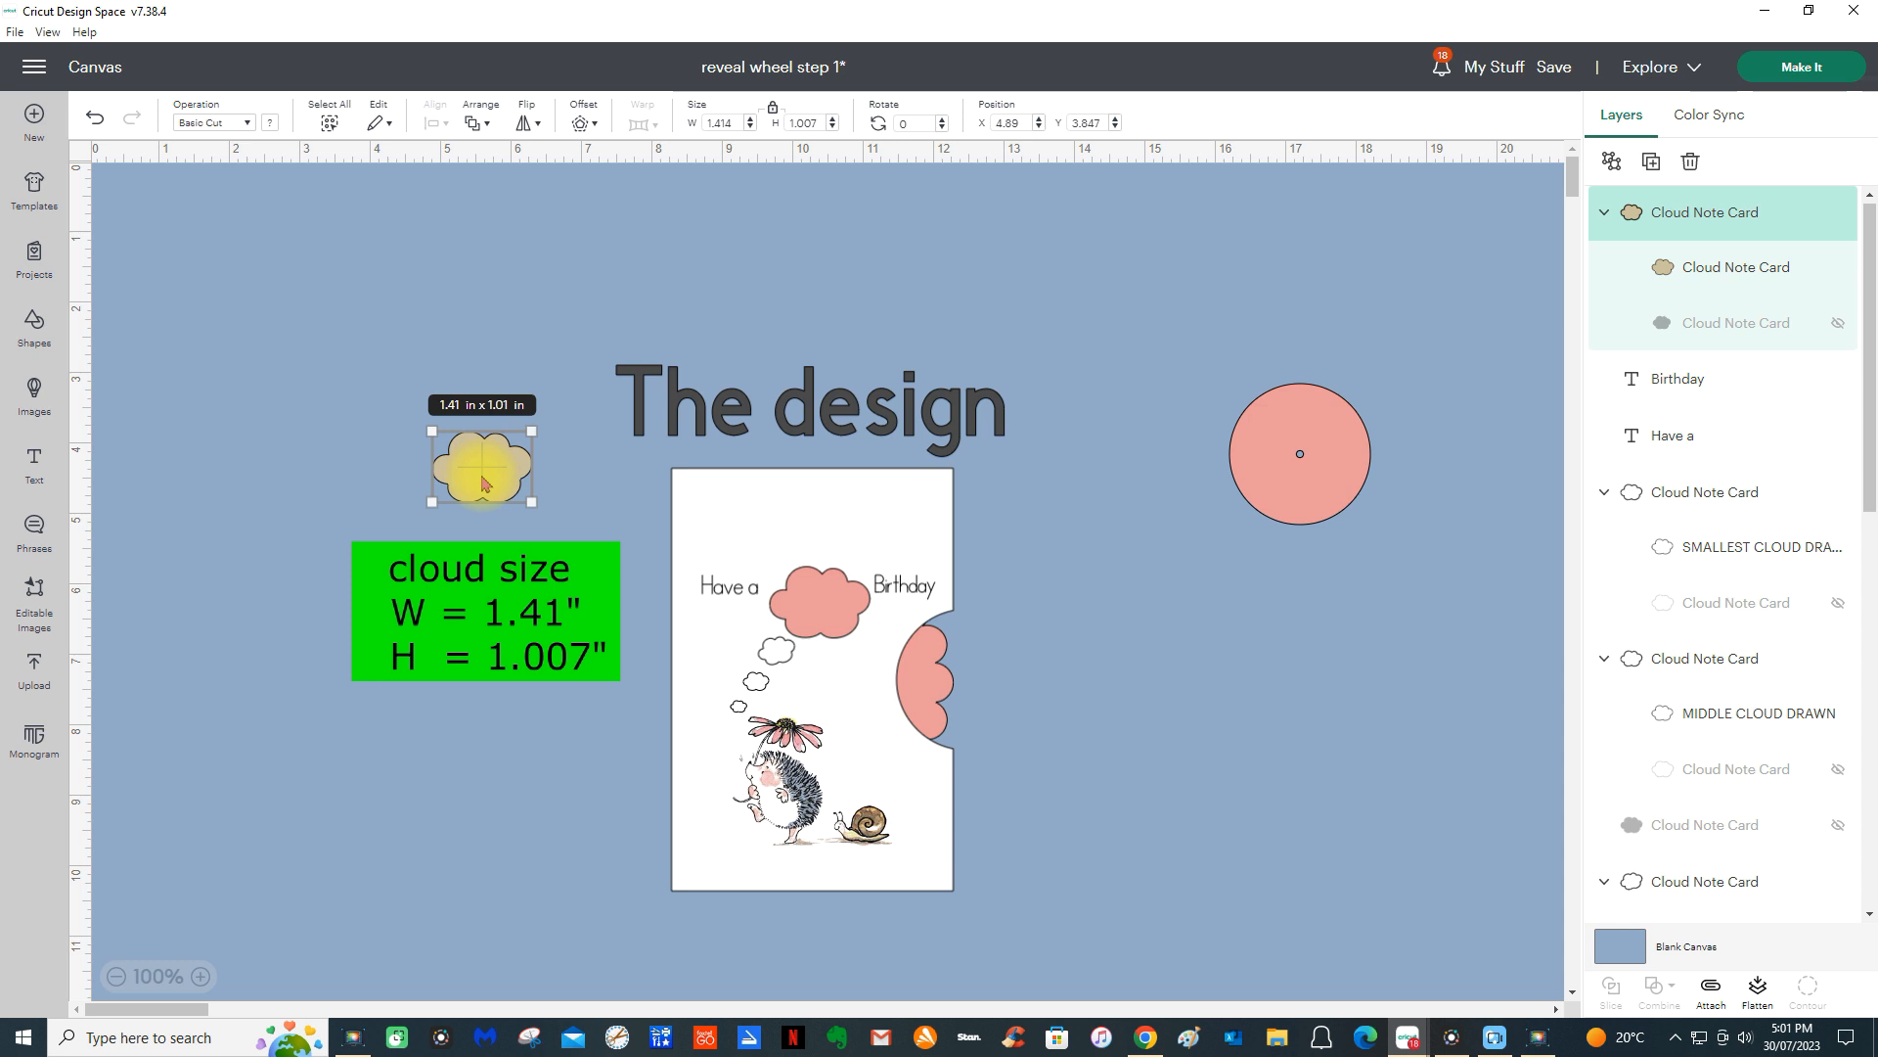
{"action": "left_click_drag", "start_coordinate": [483, 482], "coordinate": [463, 529]}
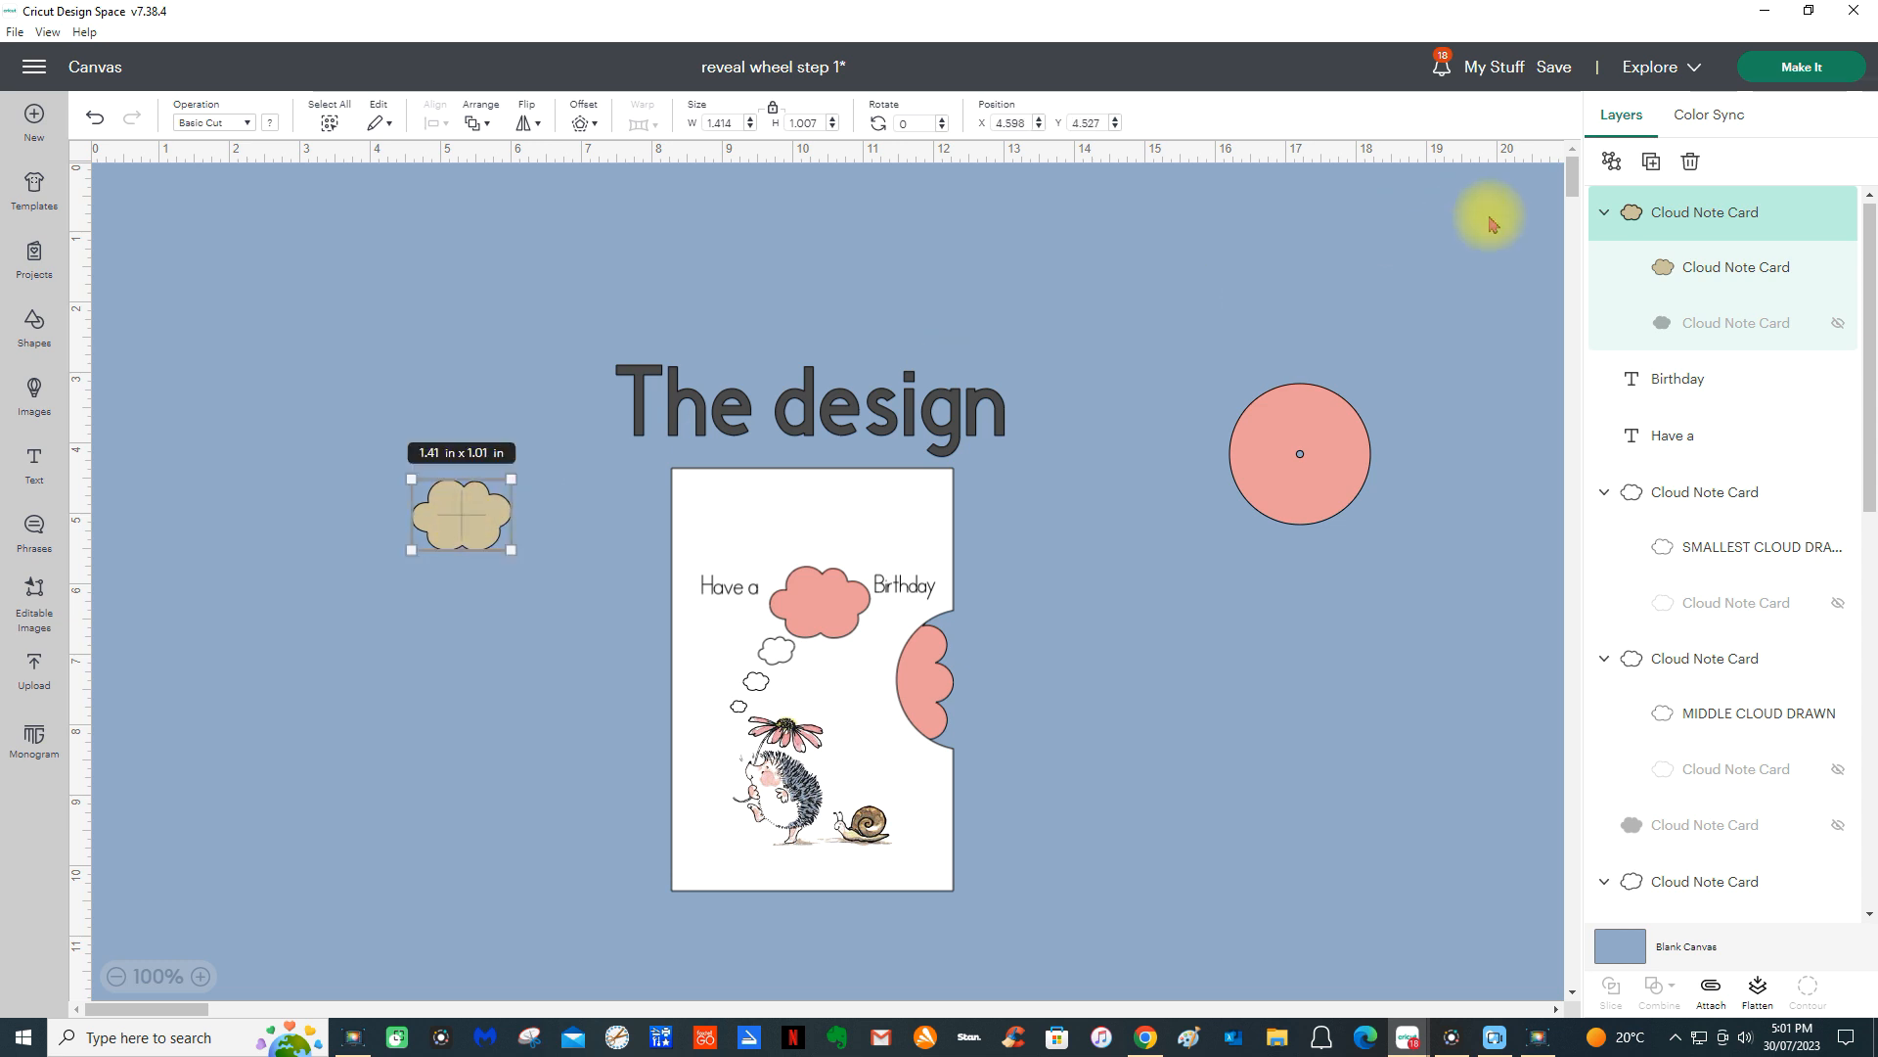
{"action": "left_click", "coordinate": [1652, 162]}
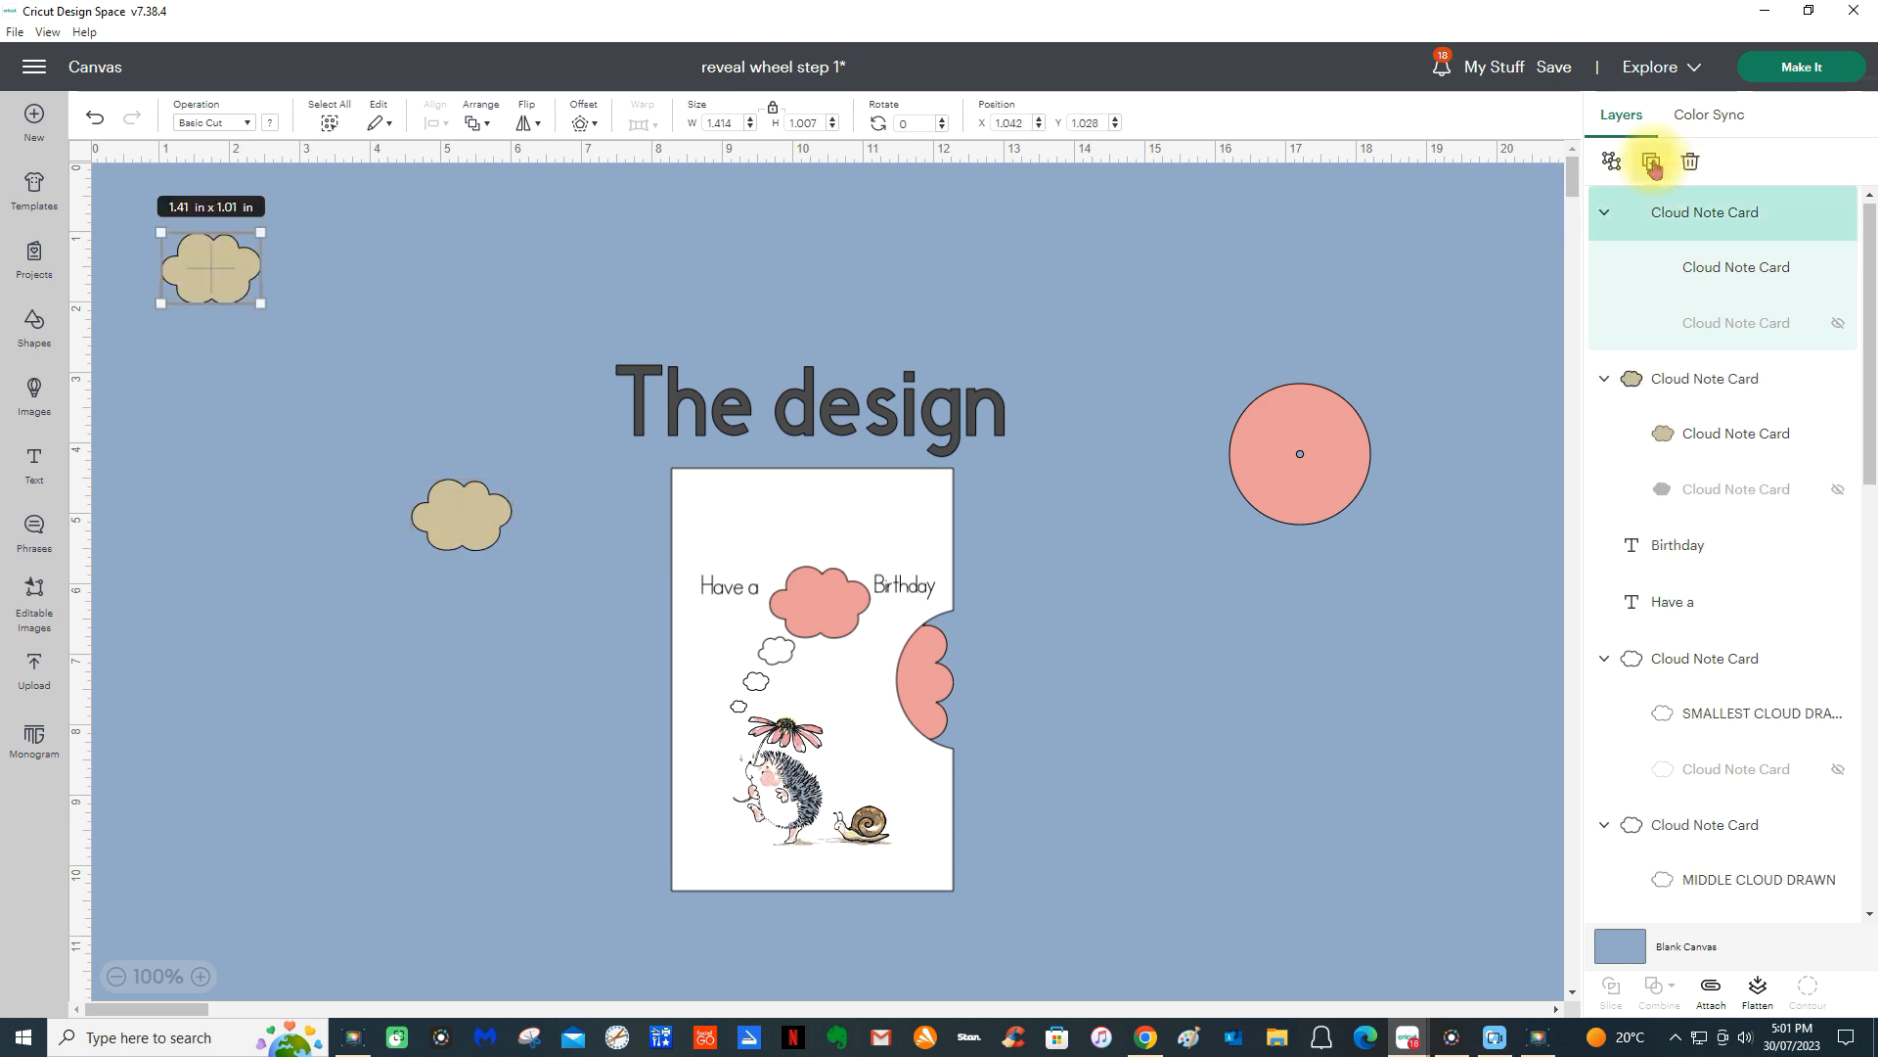
- Duplicate the tan cloud twice more and move the separate one up to about X 4.85, Y 1.6
{"action": "left_click", "coordinate": [1652, 162]}
{"action": "left_click", "coordinate": [1651, 162]}
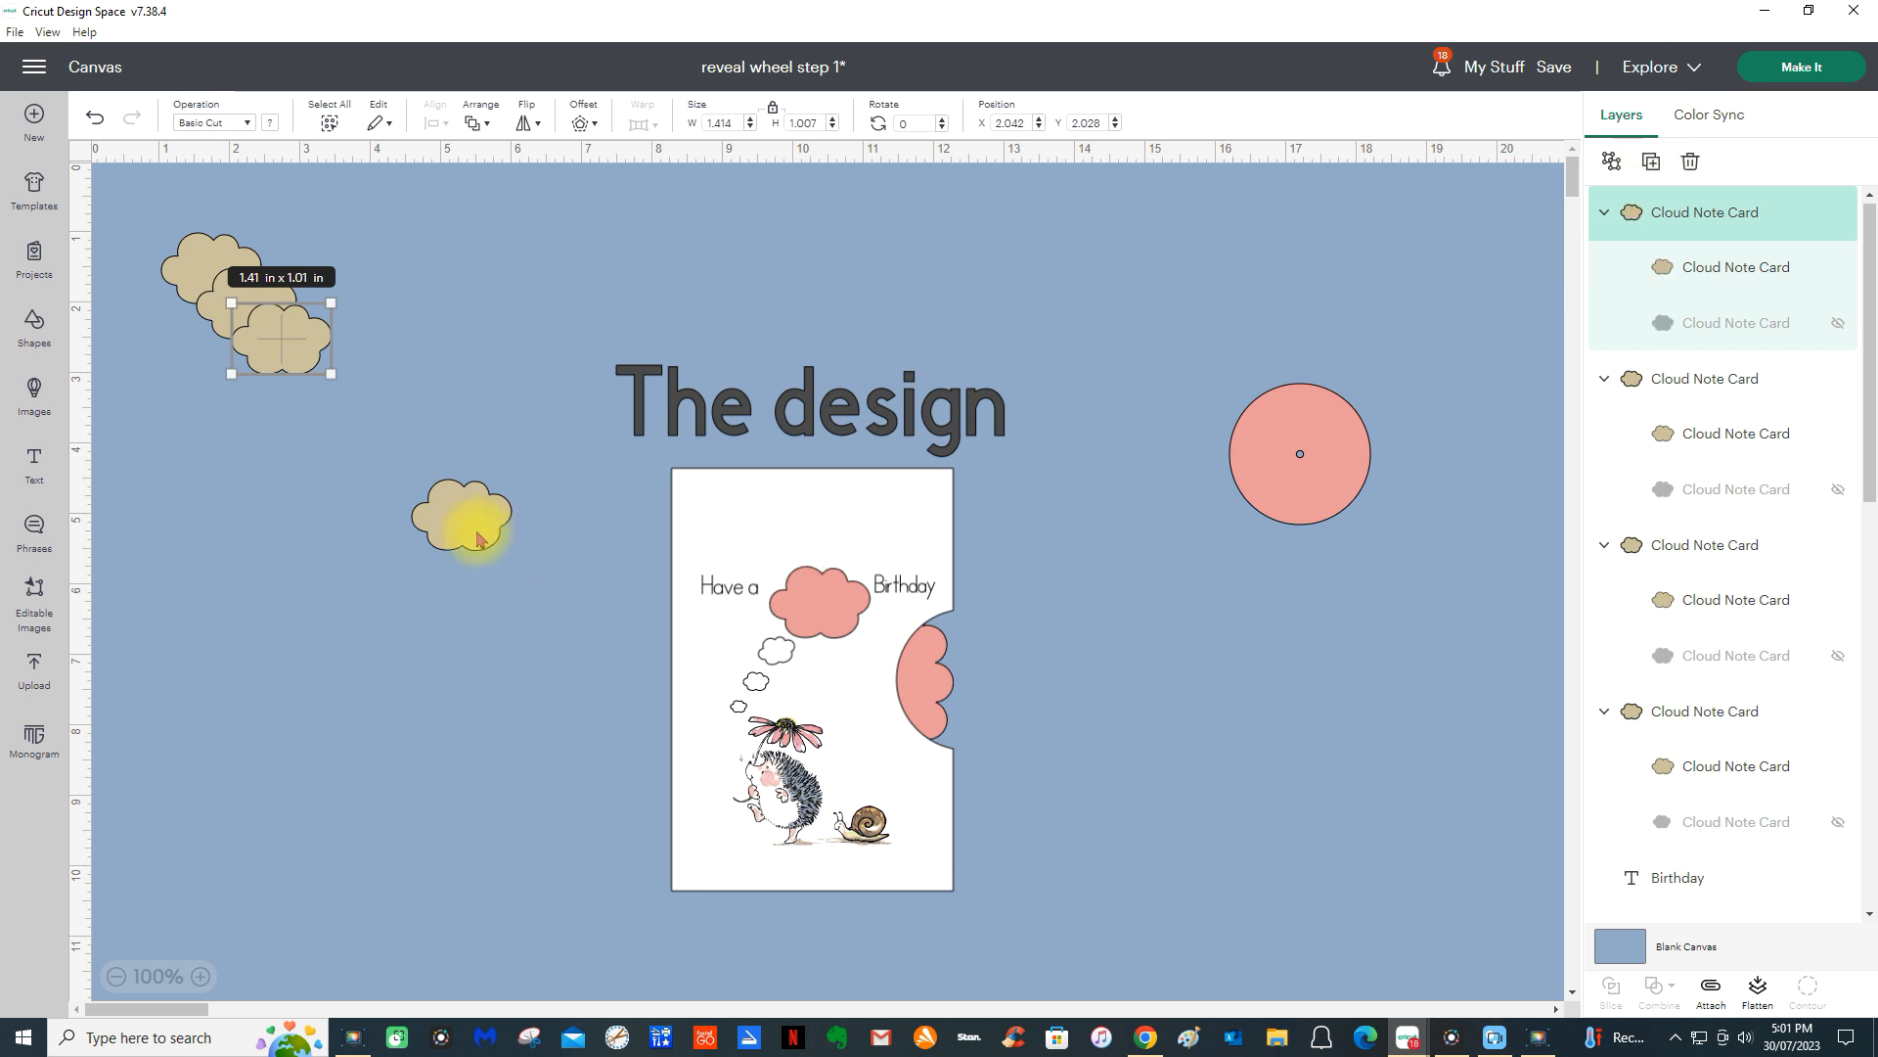
{"action": "left_click_drag", "start_coordinate": [483, 521], "coordinate": [500, 316]}
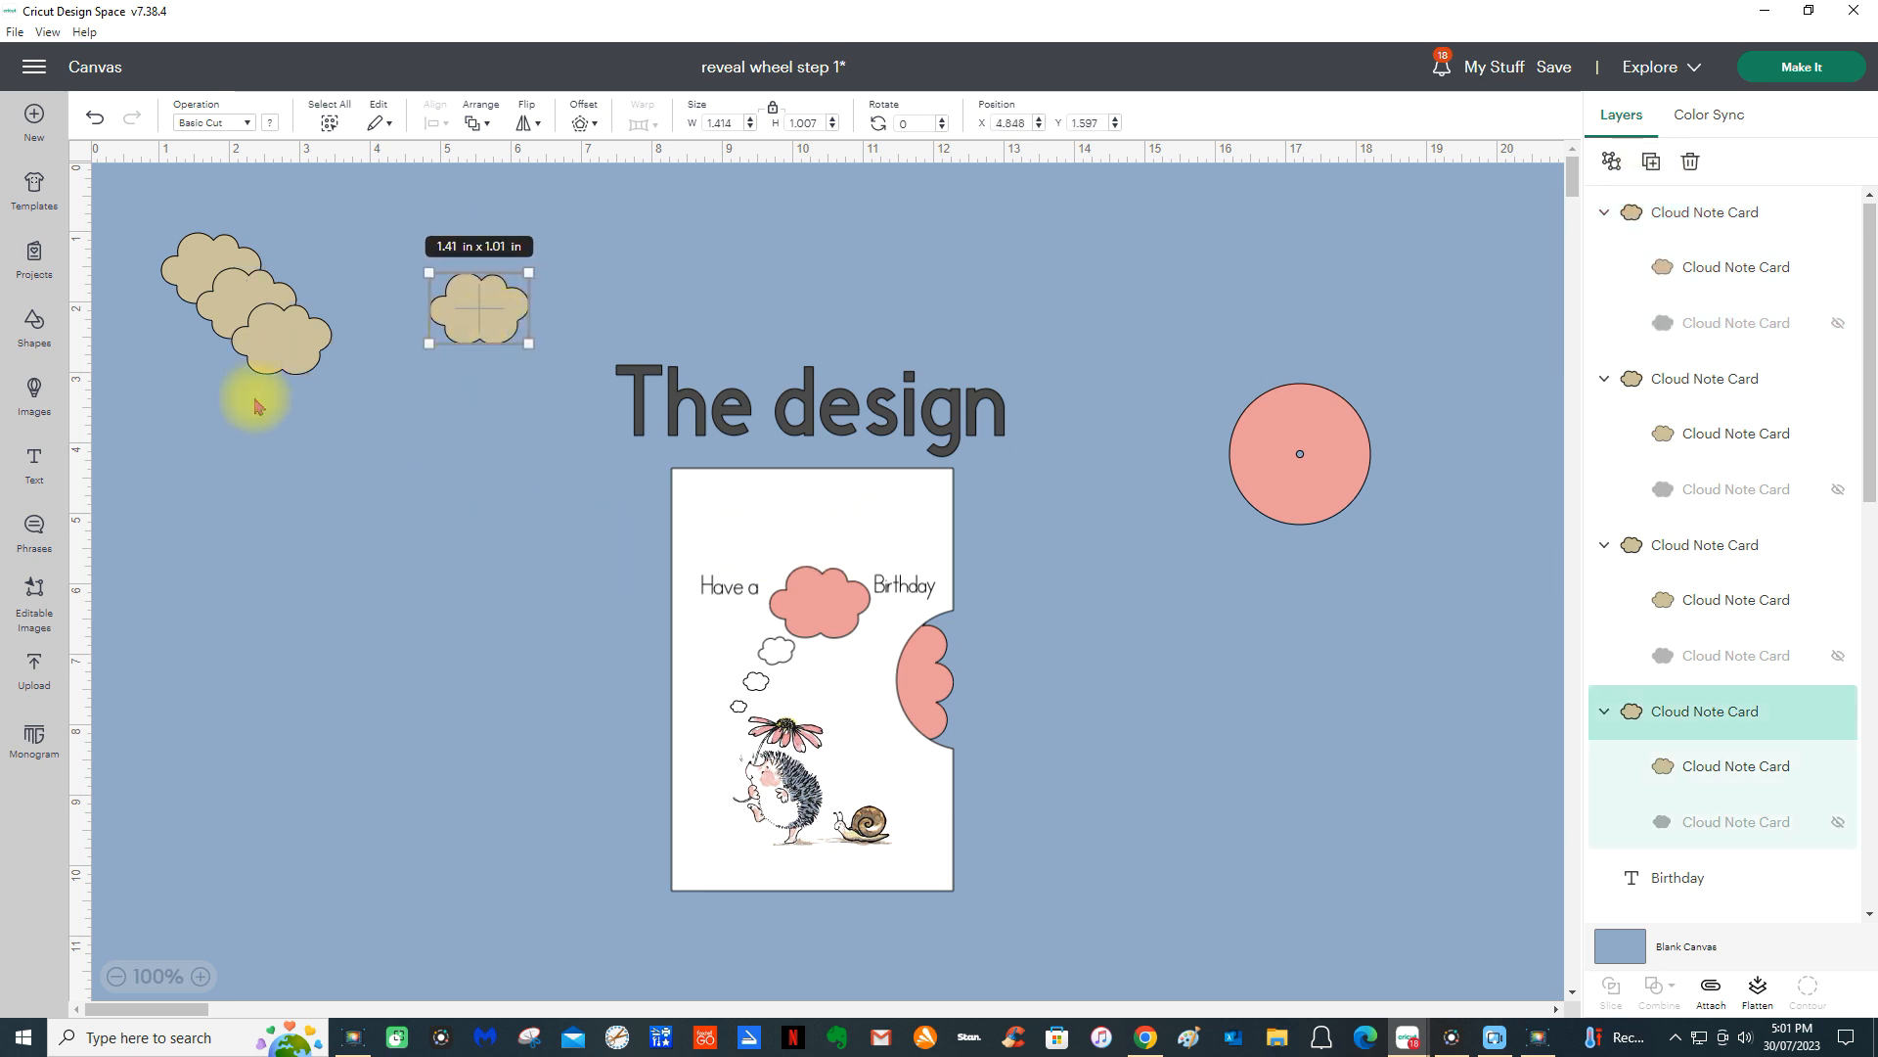
- Shrink three of the tan clouds progressively, the smallest to about 0.34 × 0.24 in, and arrange them in a diagonal trail beside the card
{"action": "left_click_drag", "start_coordinate": [286, 354], "coordinate": [537, 614]}
{"action": "left_click_drag", "start_coordinate": [262, 310], "coordinate": [481, 659]}
{"action": "left_click", "coordinate": [218, 281]}
{"action": "left_click_drag", "start_coordinate": [261, 303], "coordinate": [209, 277]}
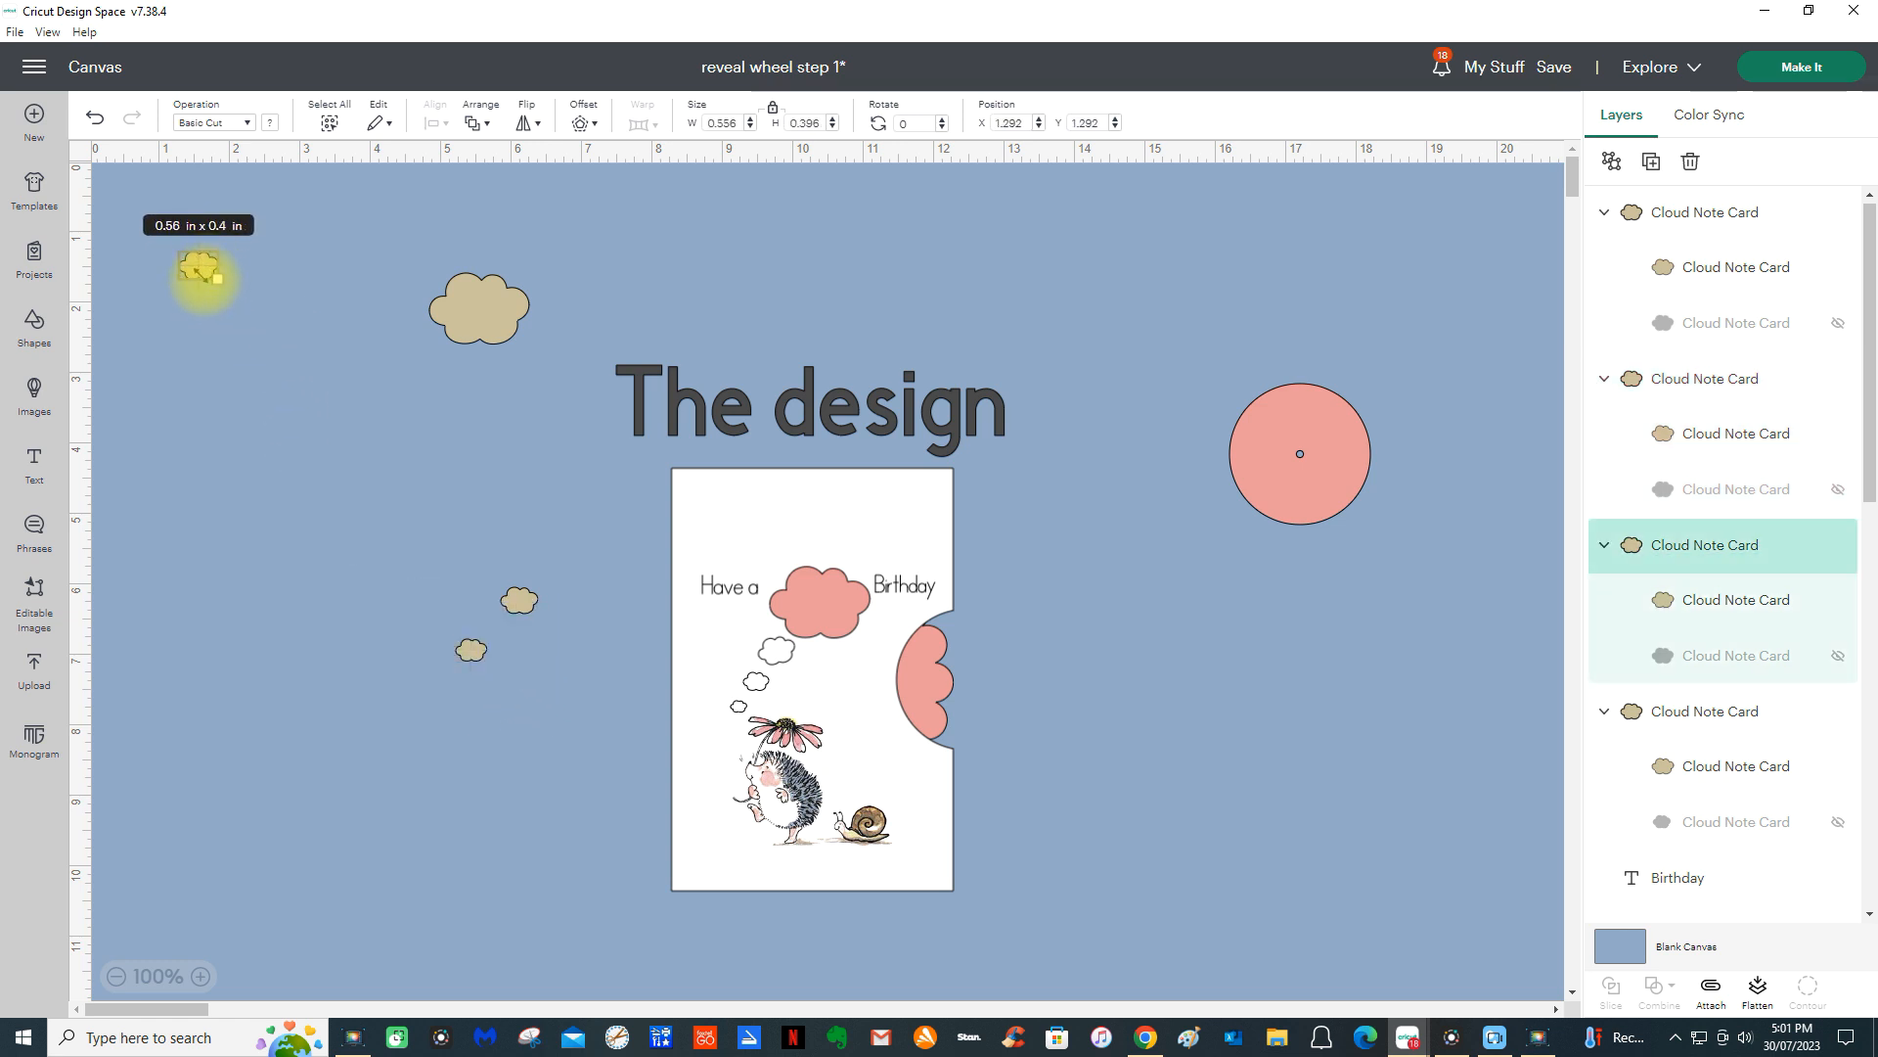
{"action": "left_click_drag", "start_coordinate": [196, 266], "coordinate": [445, 690]}
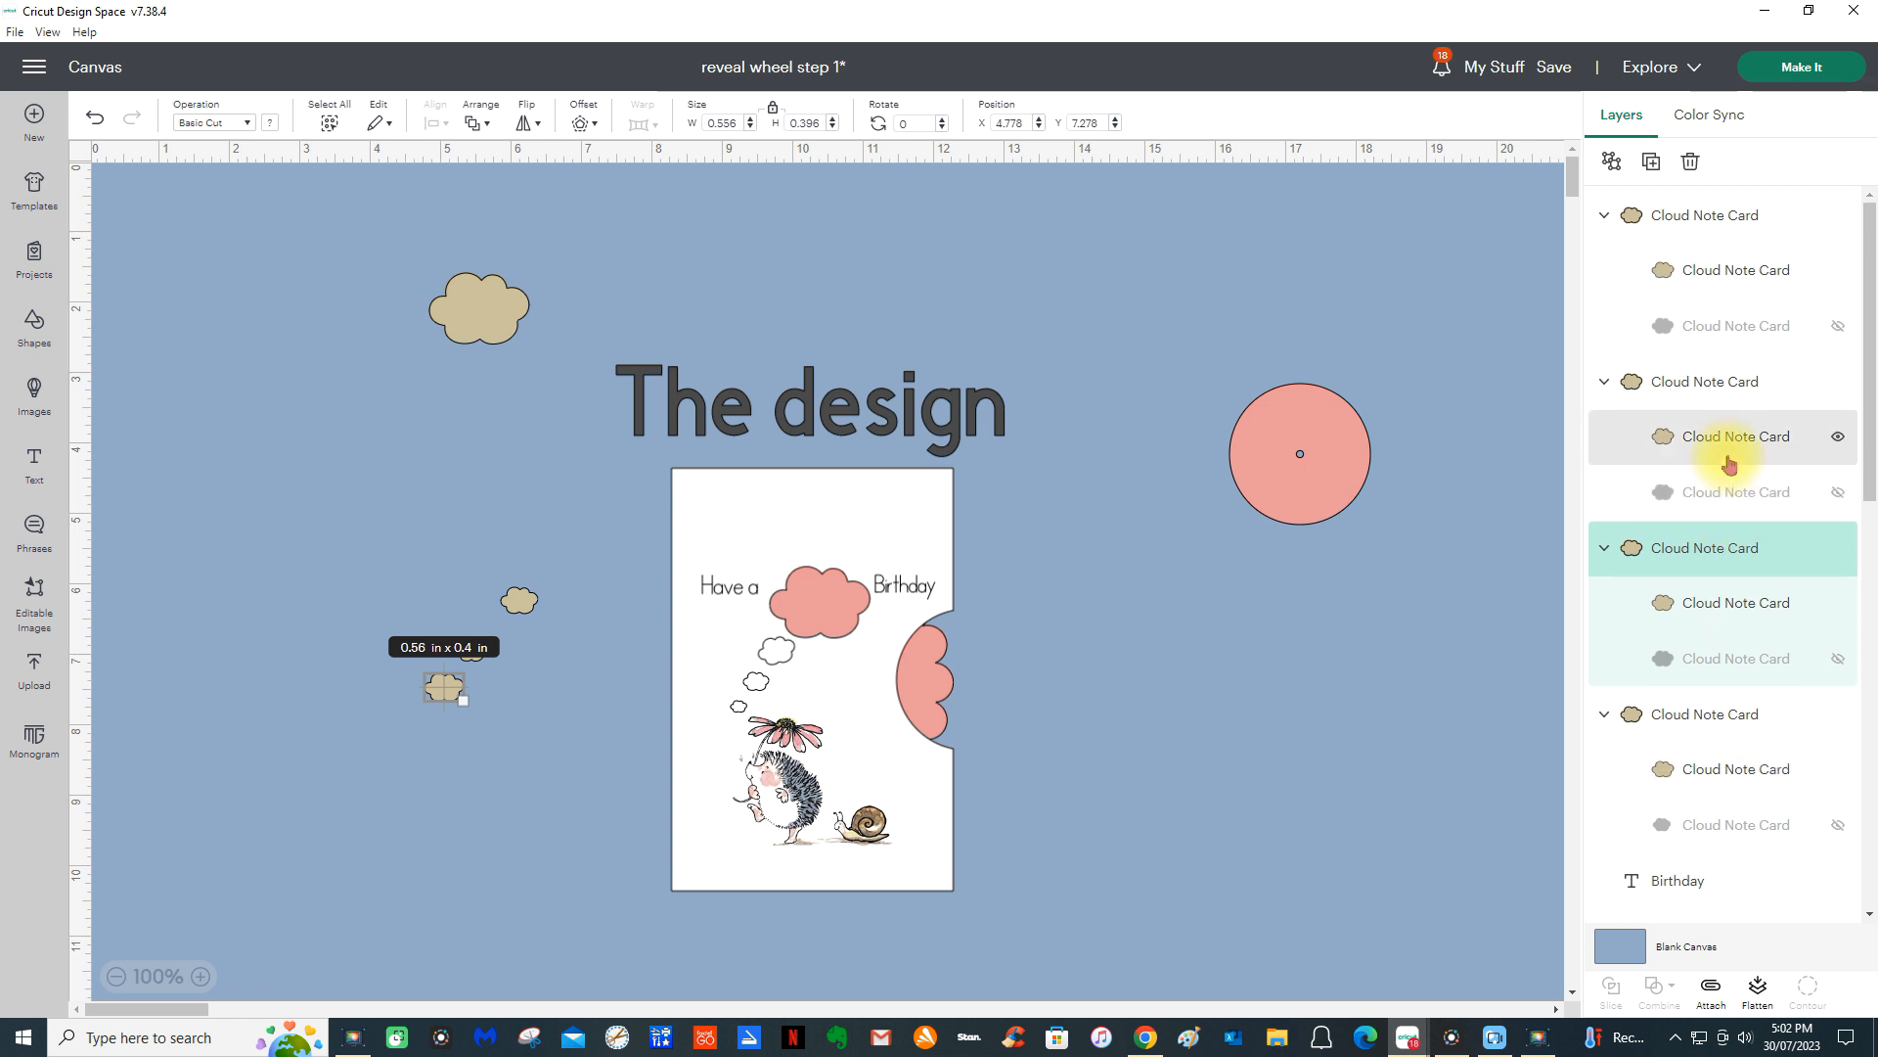
{"action": "scroll", "coordinate": [1749, 702], "scroll_direction": "down", "scroll_amount": 3}
{"action": "scroll", "coordinate": [1749, 702], "scroll_direction": "down", "scroll_amount": 6}
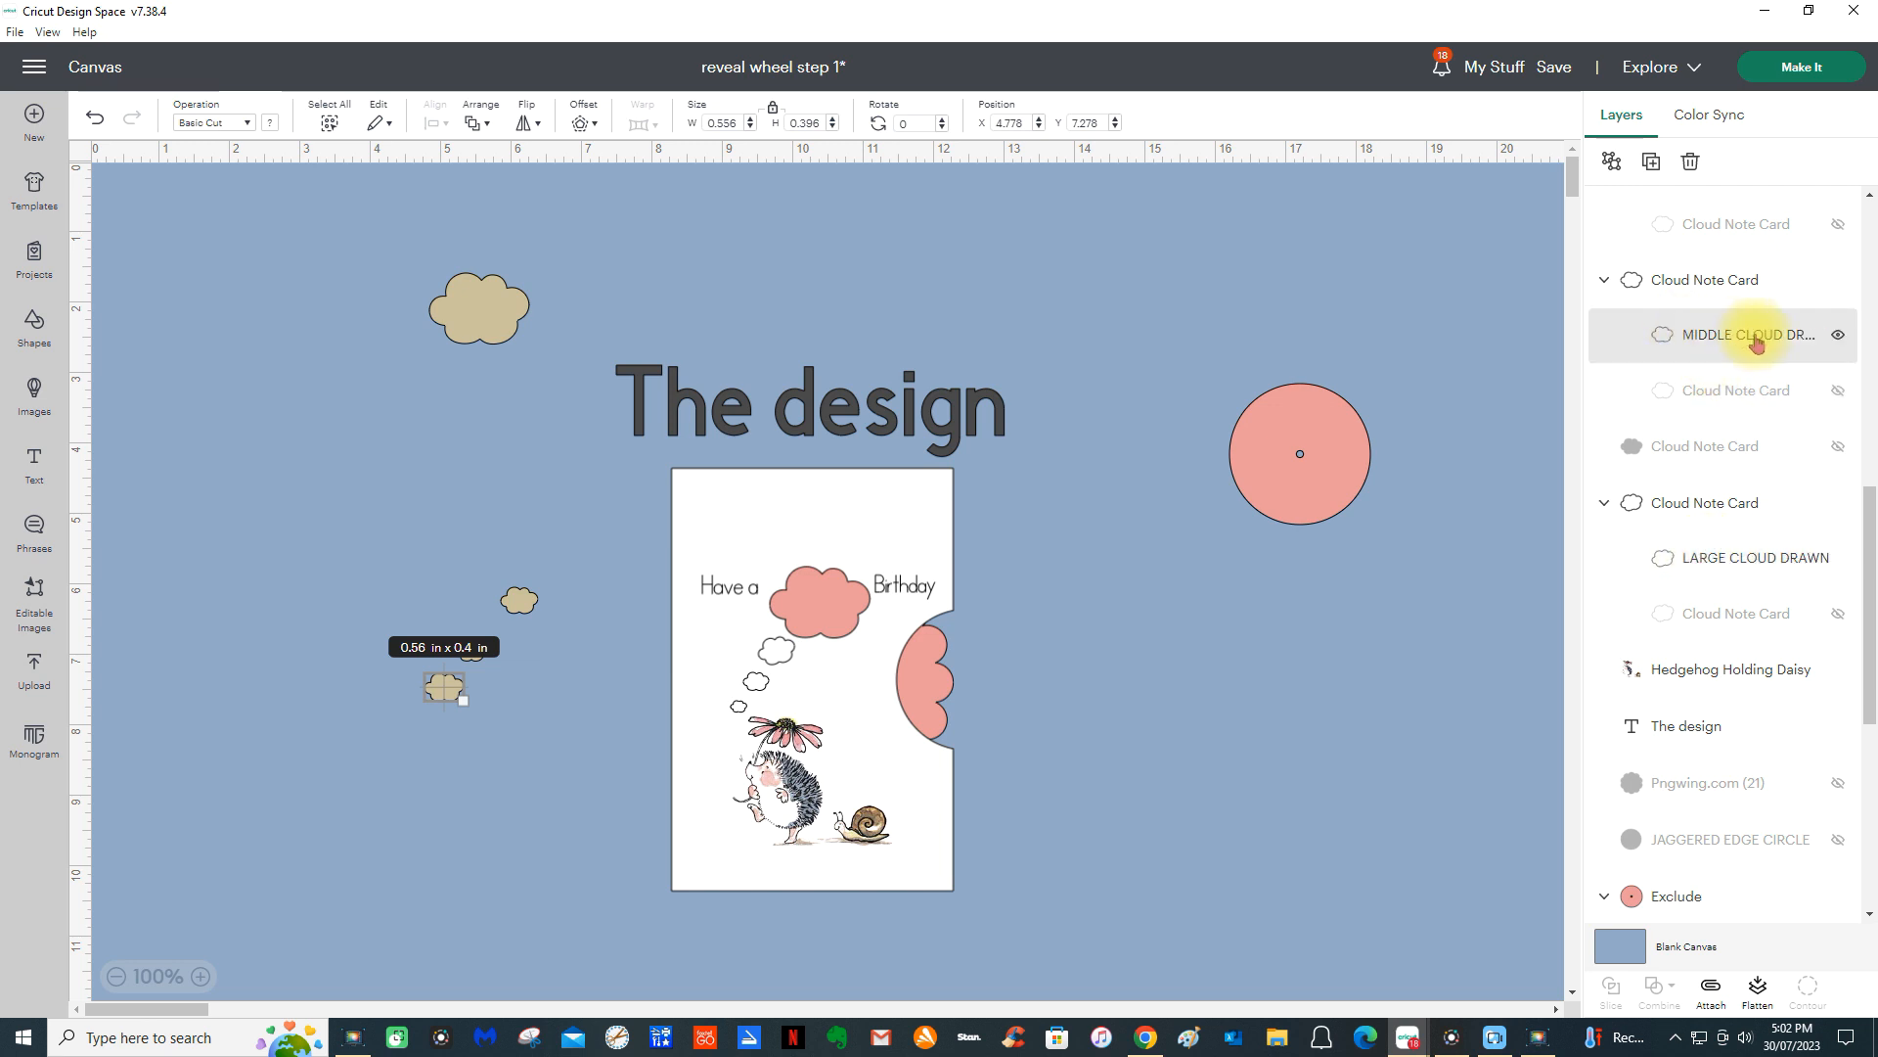
{"action": "left_click_drag", "start_coordinate": [460, 701], "coordinate": [441, 689]}
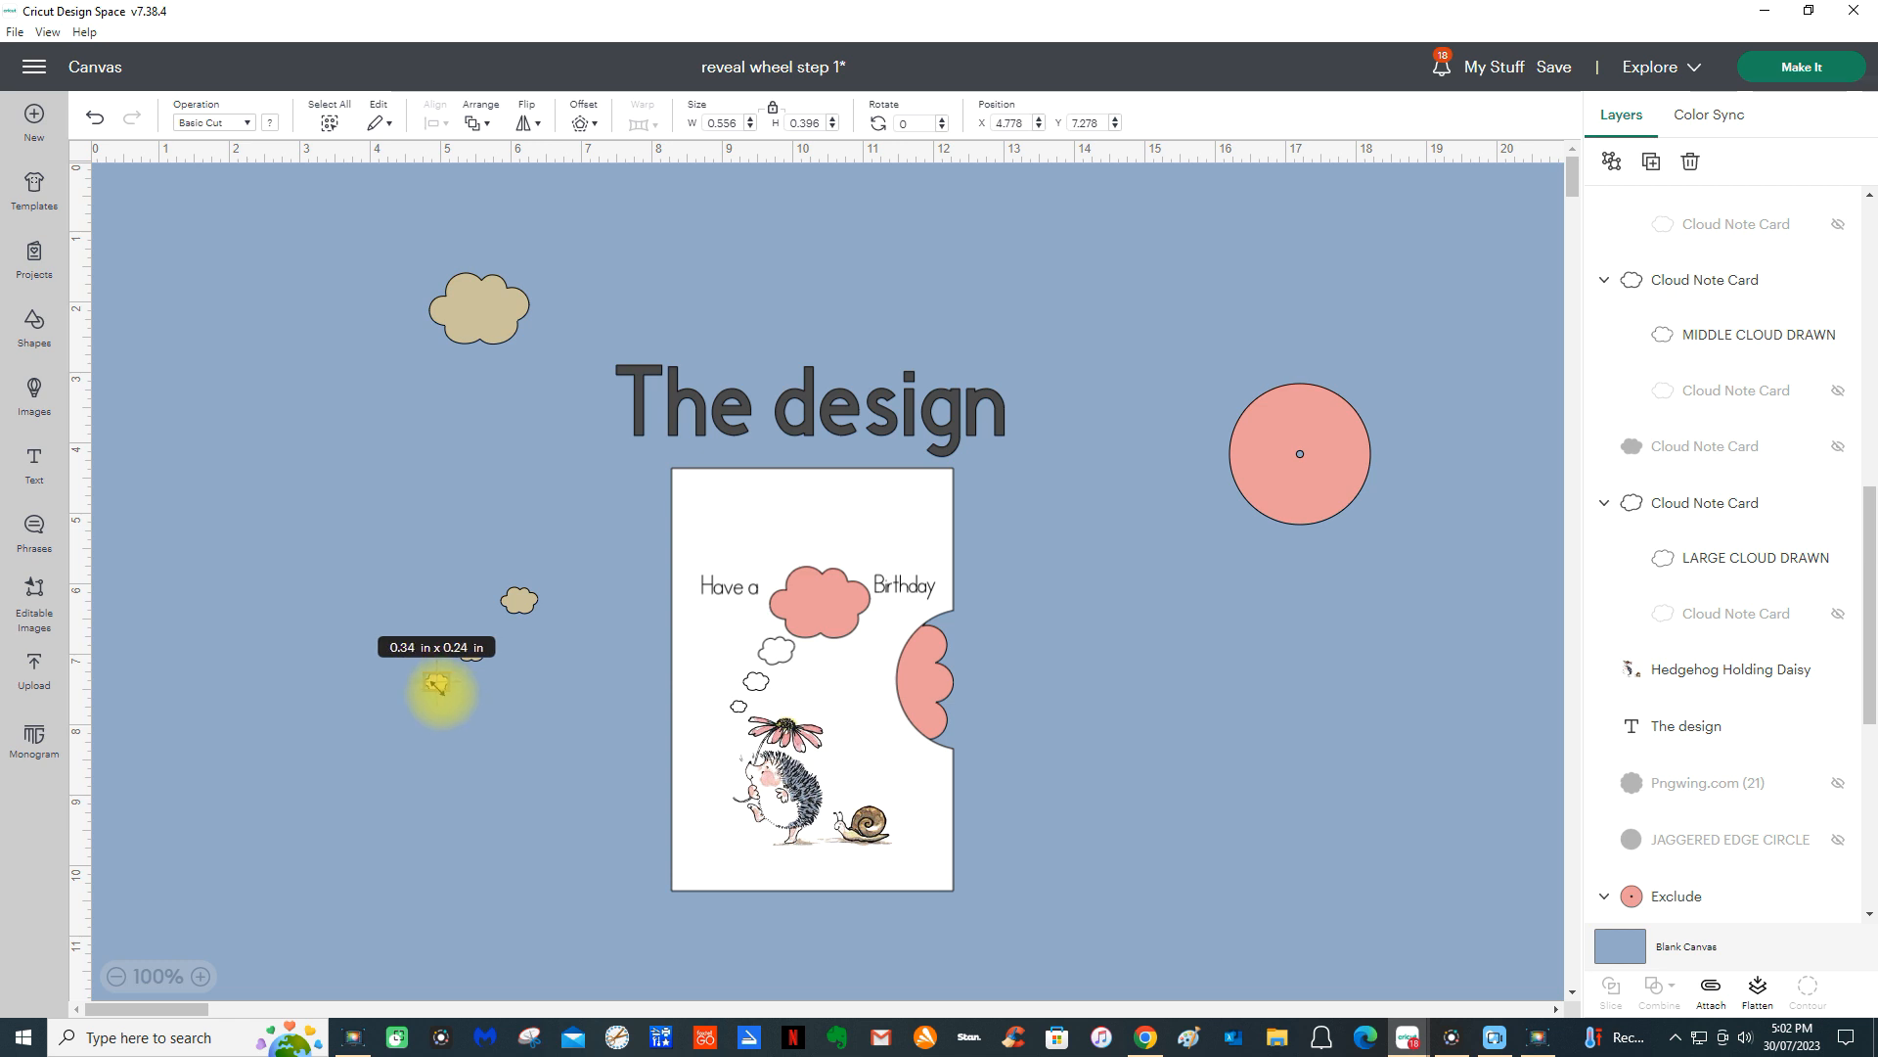
- Select the three small tan clouds together and set their operation to Pen
{"action": "left_click", "coordinate": [461, 764]}
{"action": "left_click_drag", "start_coordinate": [386, 750], "coordinate": [565, 559]}
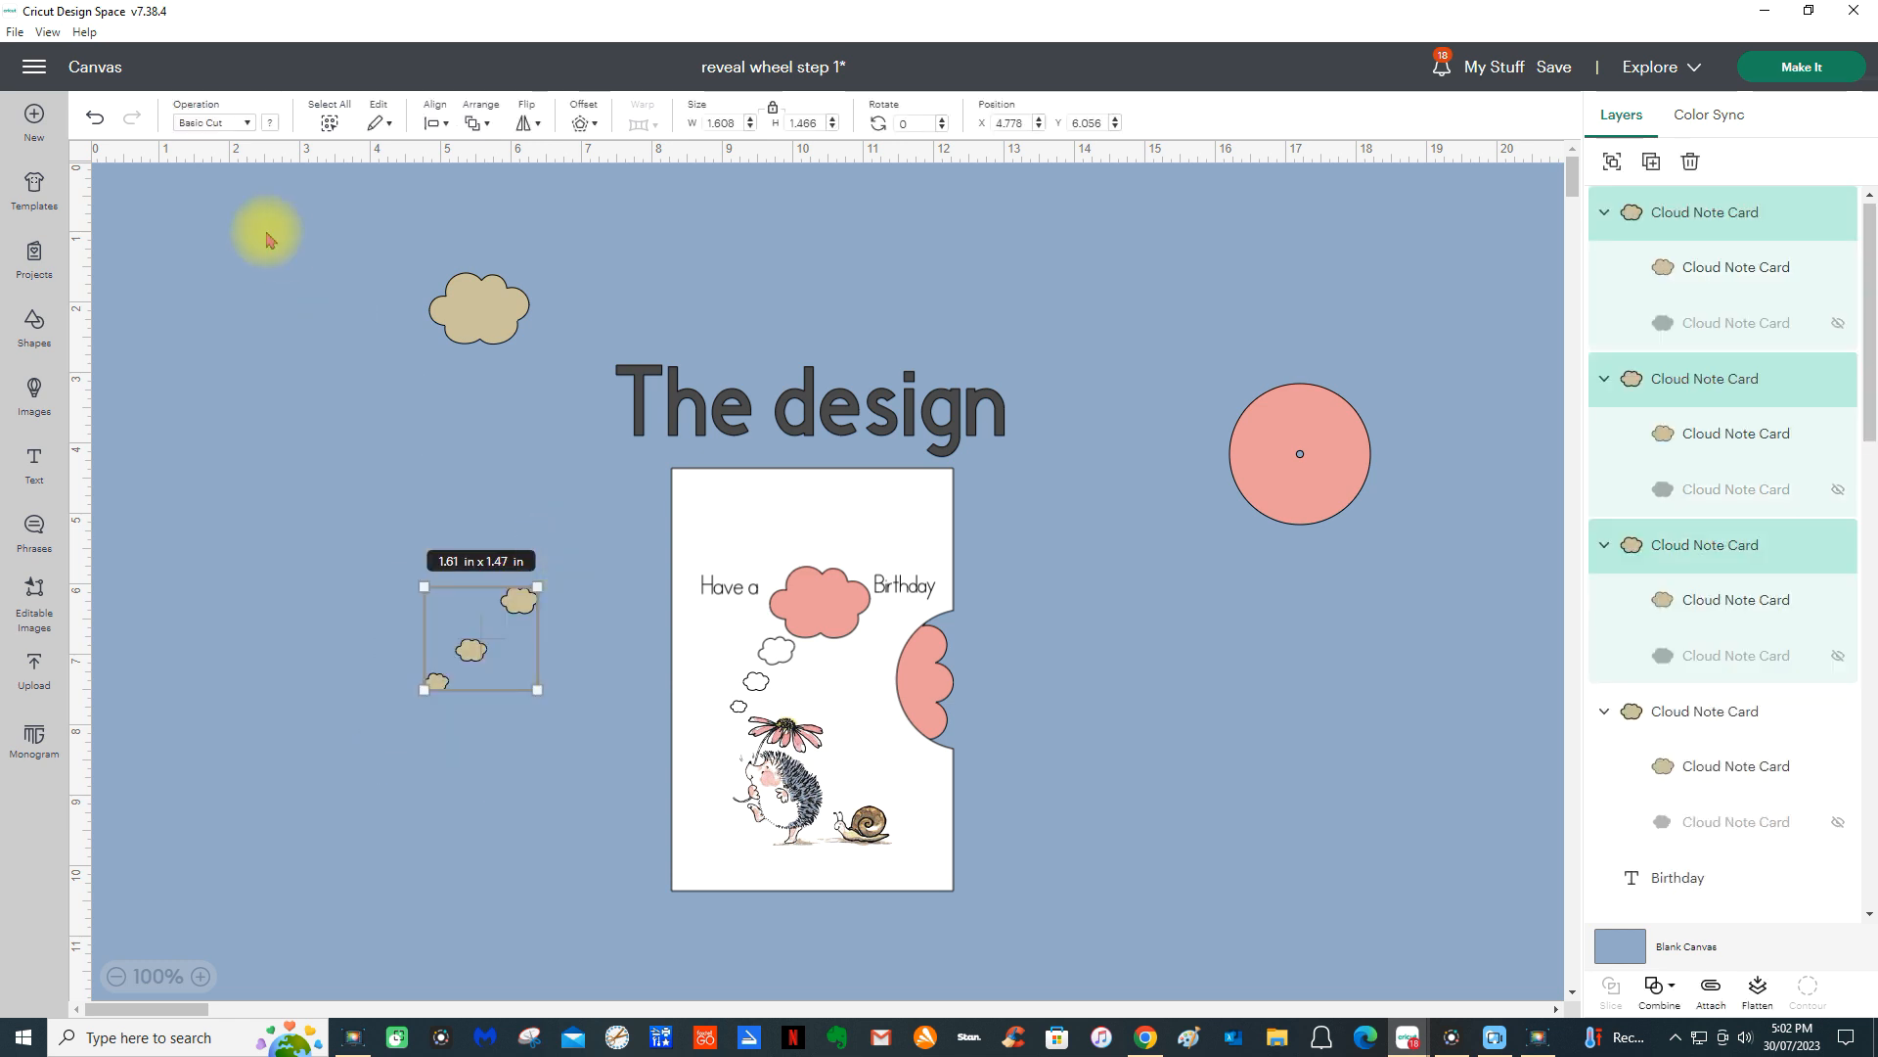
{"action": "left_click", "coordinate": [250, 125]}
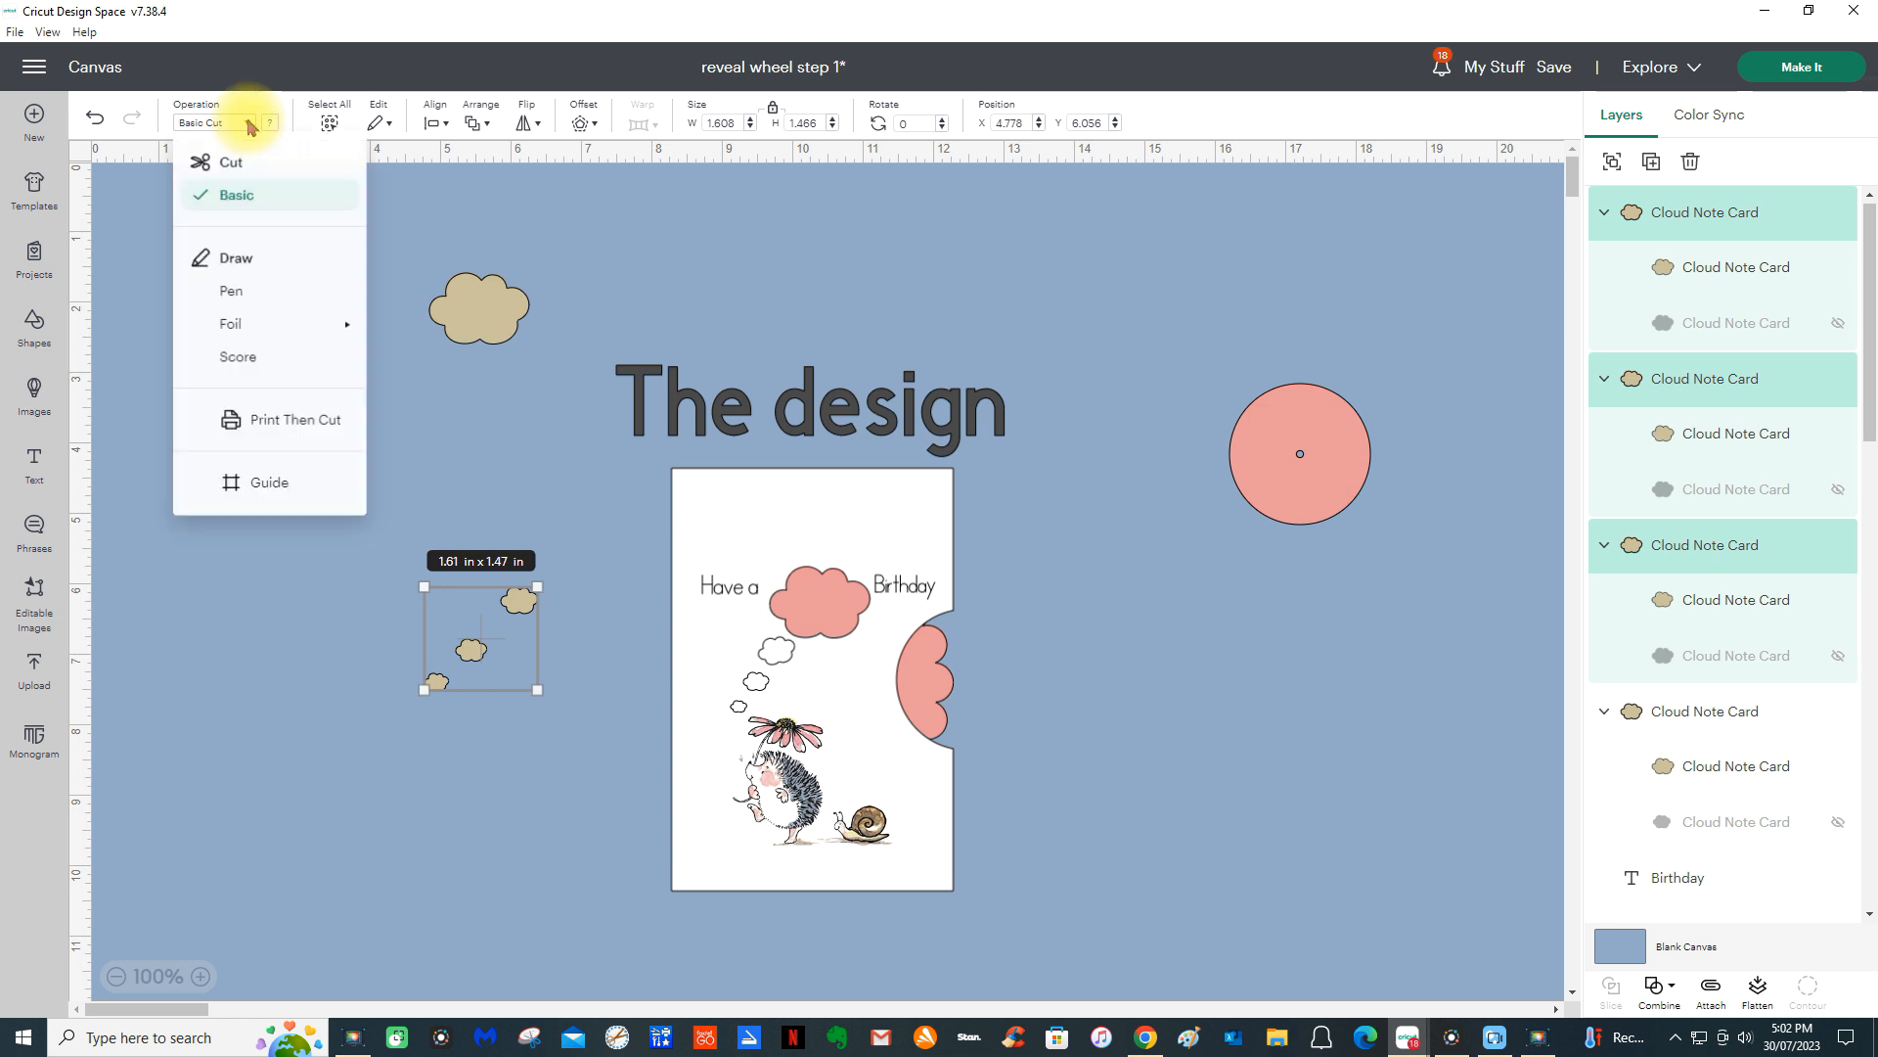
{"action": "left_click", "coordinate": [233, 292]}
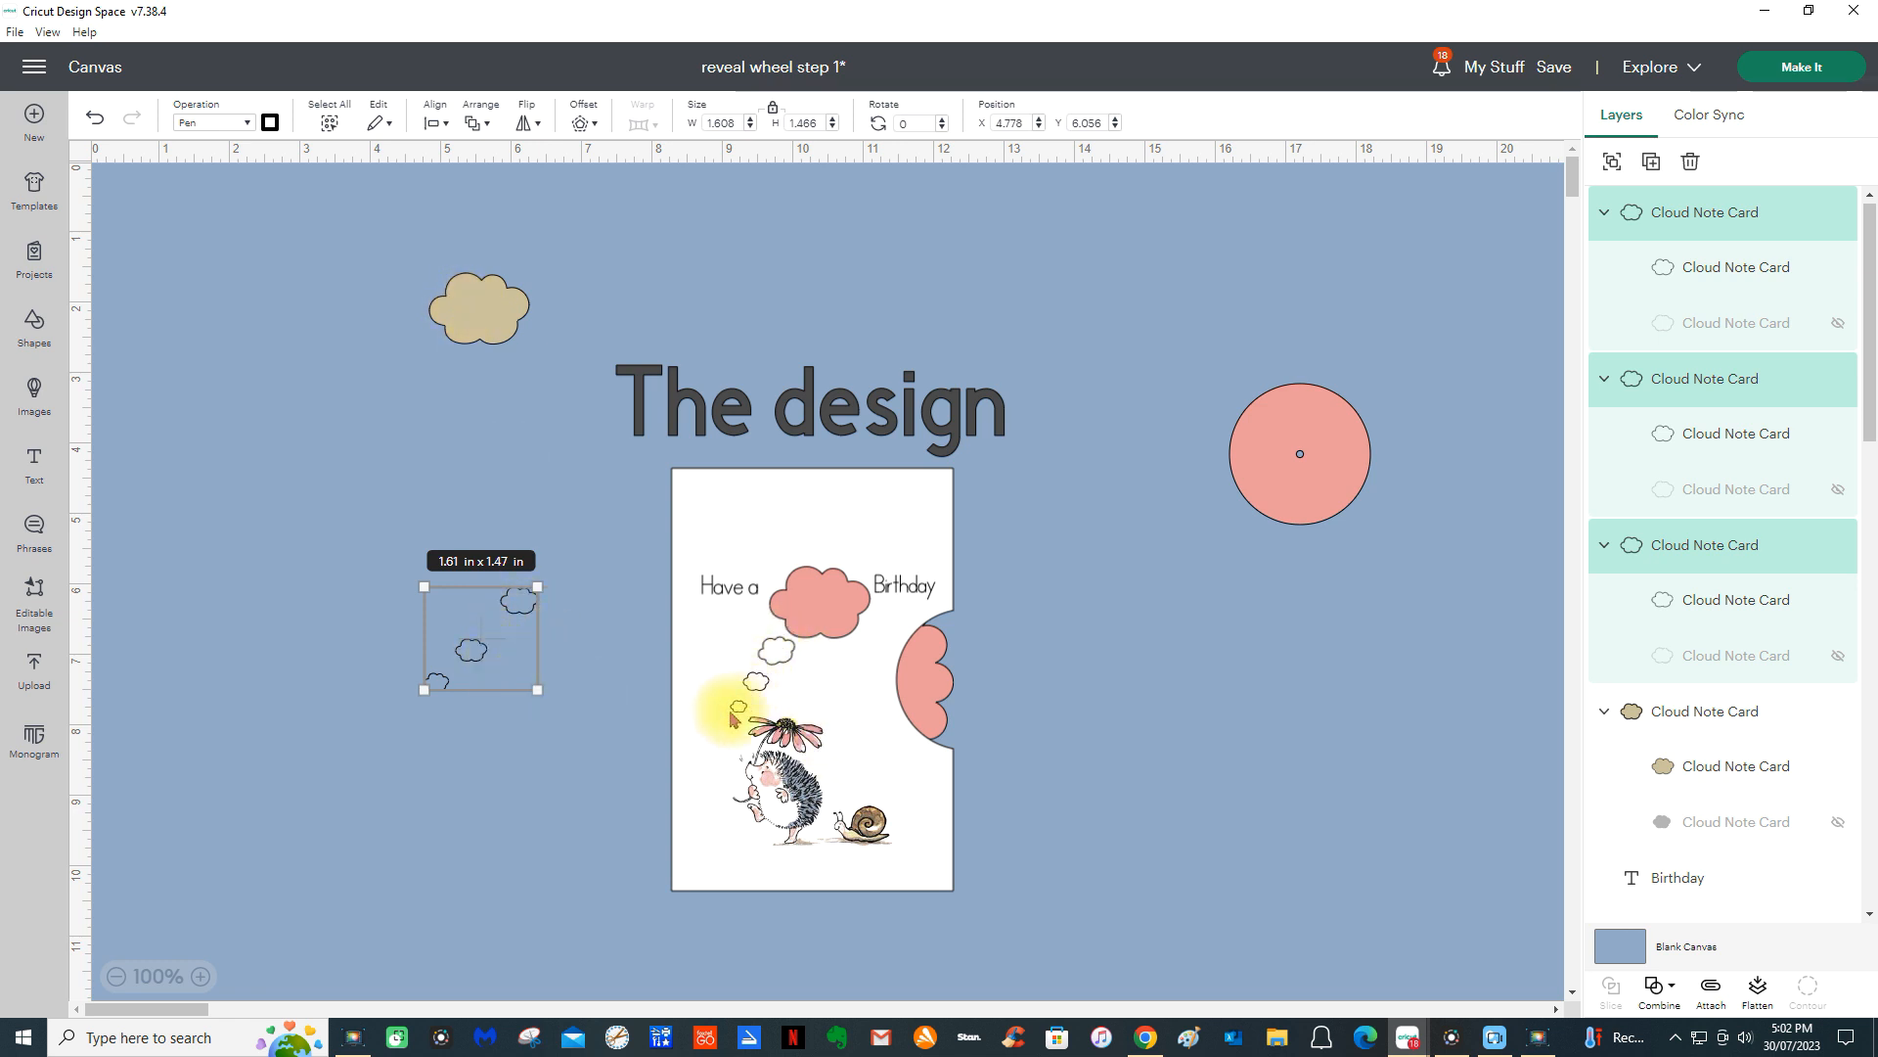
- Delete the large tan cloud and the three pen clouds beside the card, and undo the deletion
{"action": "left_click_drag", "start_coordinate": [370, 251], "coordinate": [553, 732]}
{"action": "key", "text": "Delete"}
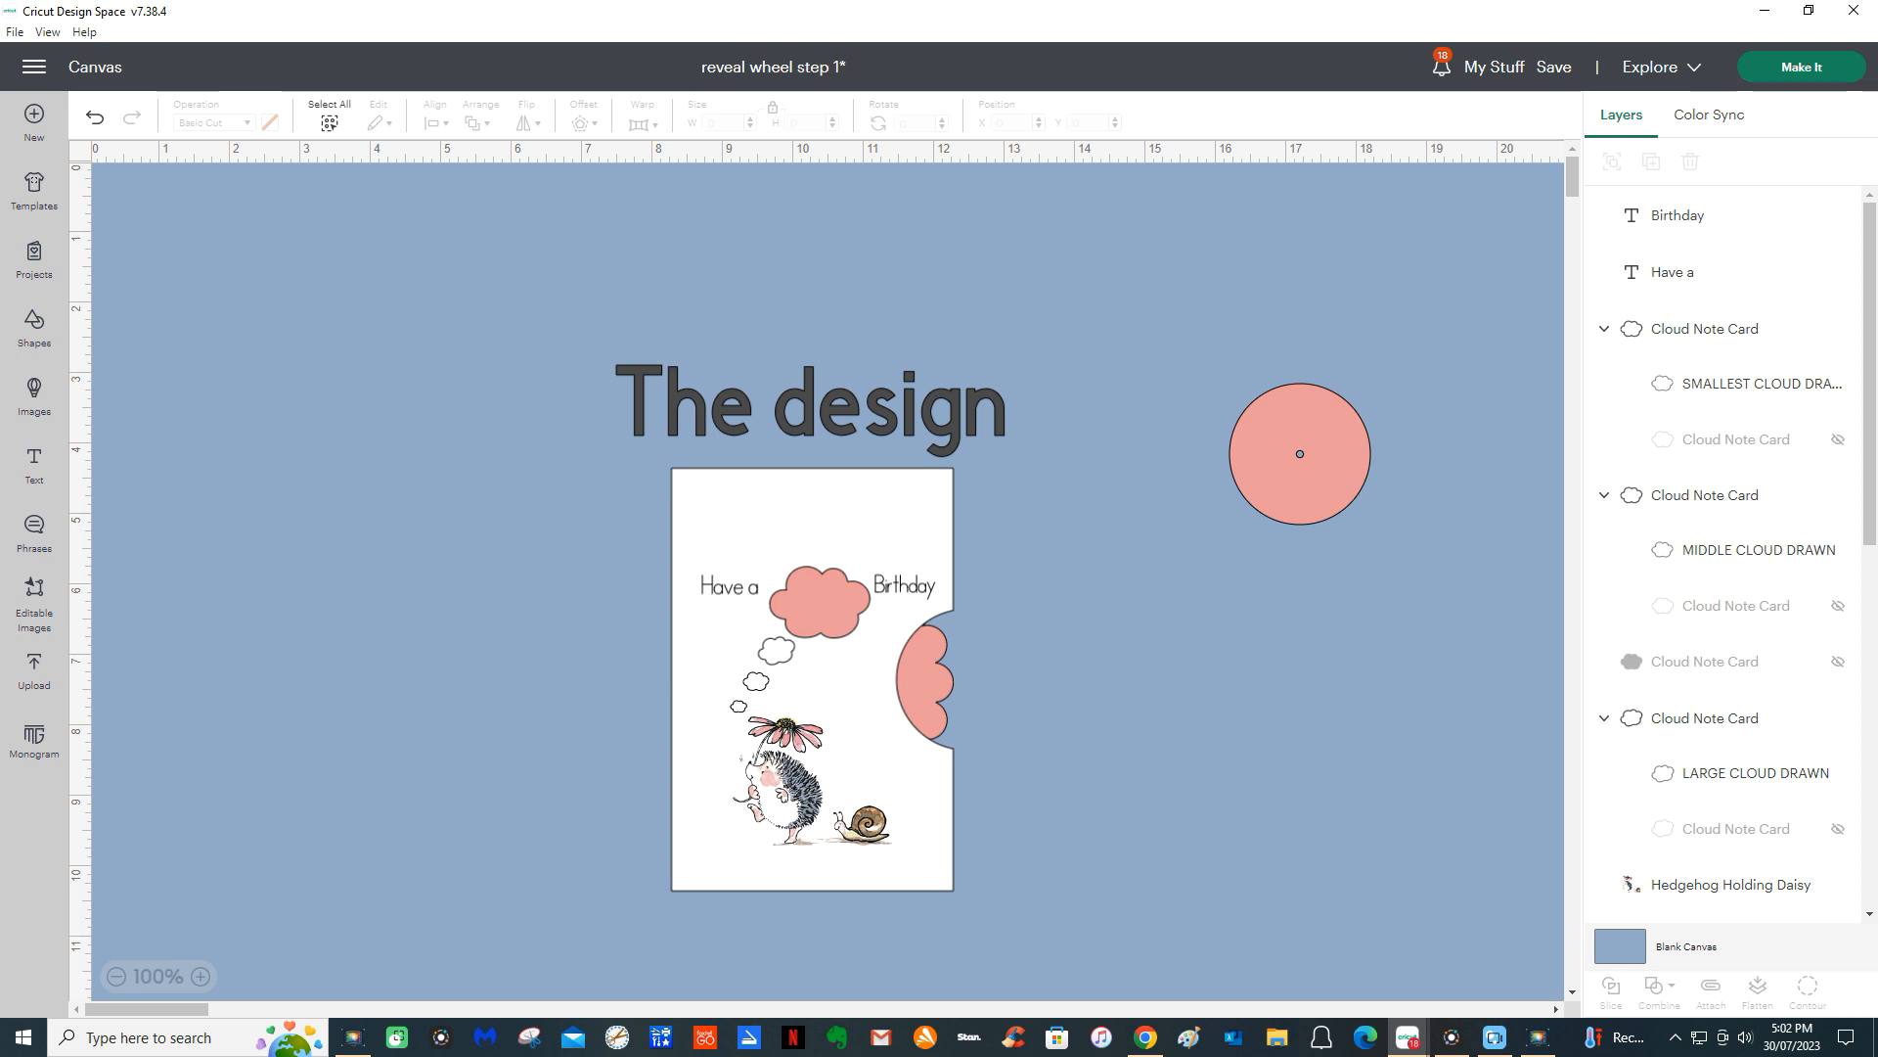
{"action": "key", "text": "ctrl+z"}
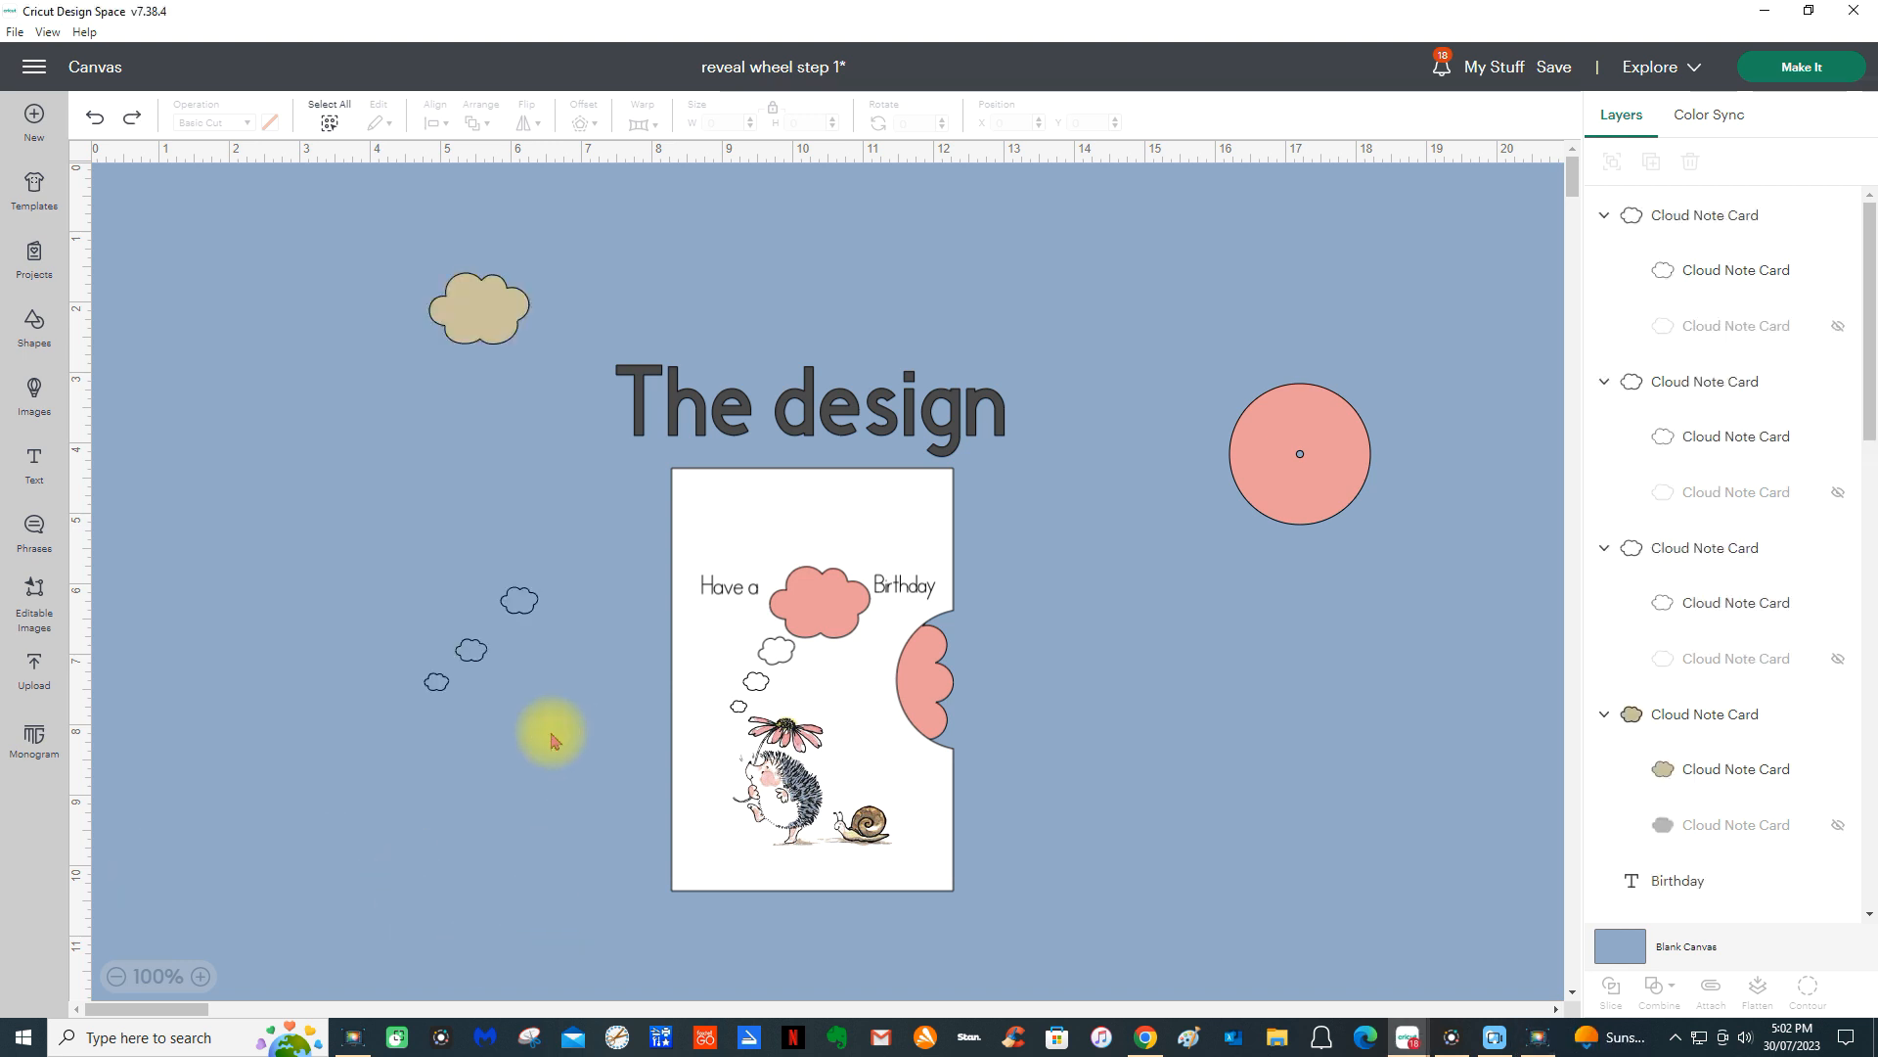
- Place the large tan cloud over the card's cloud cut-out, select it with the card's Exclude group and view the Combine options
{"action": "left_click_drag", "start_coordinate": [475, 323], "coordinate": [816, 622]}
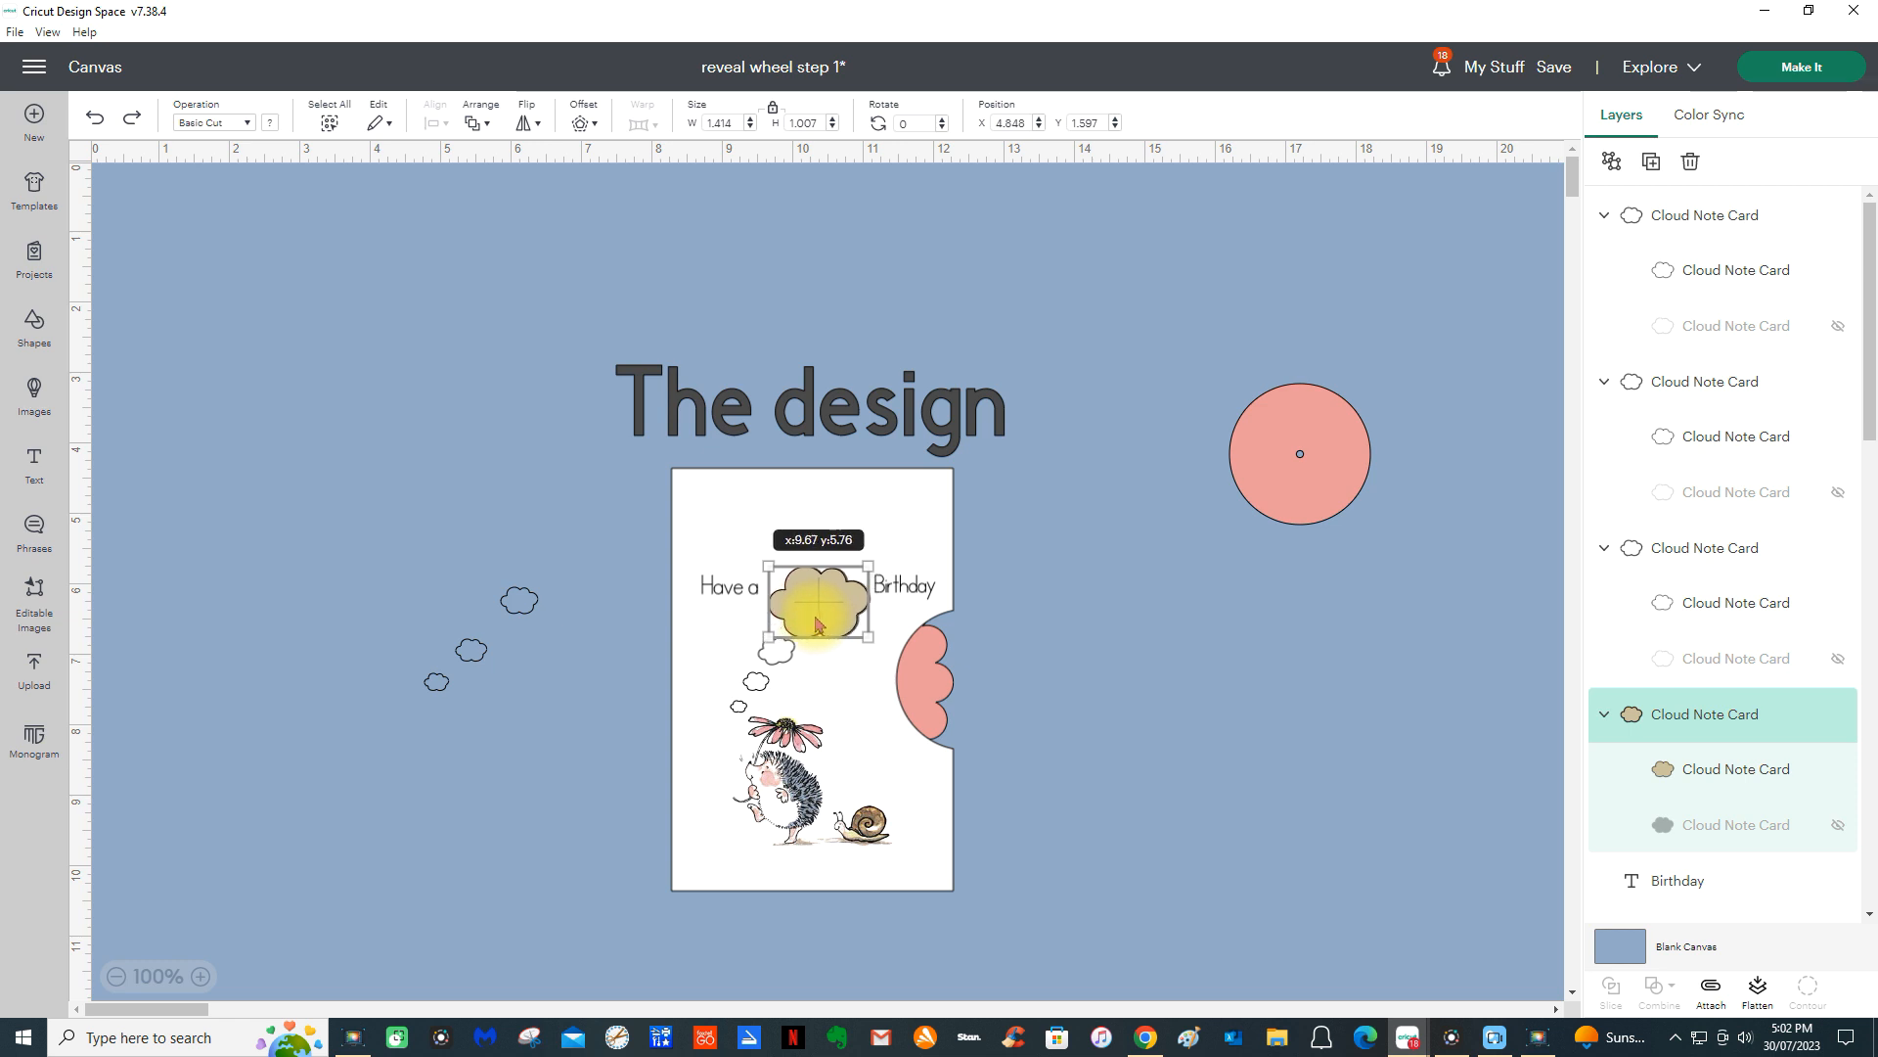
{"action": "left_click_drag", "start_coordinate": [817, 625], "coordinate": [818, 623]}
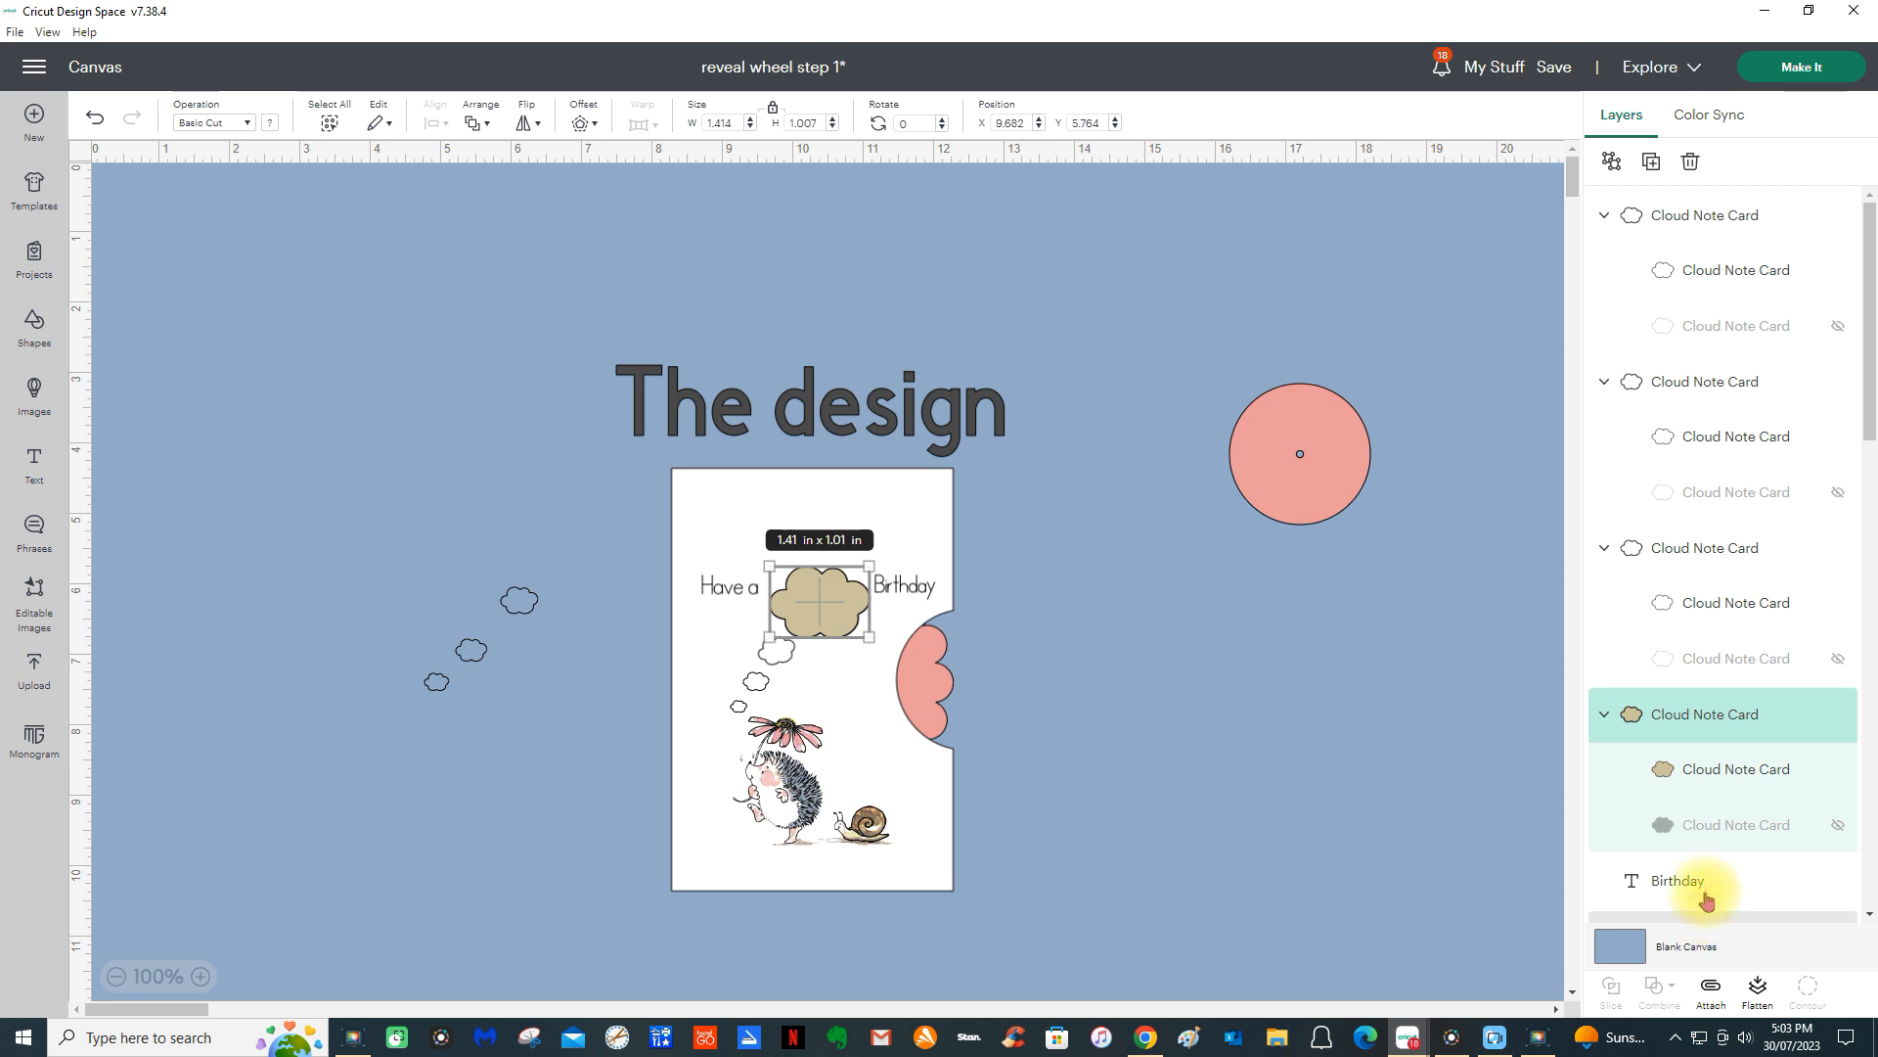
{"action": "scroll", "coordinate": [1711, 913], "scroll_direction": "down", "scroll_amount": 3}
{"action": "scroll", "coordinate": [1707, 893], "scroll_direction": "down", "scroll_amount": 12}
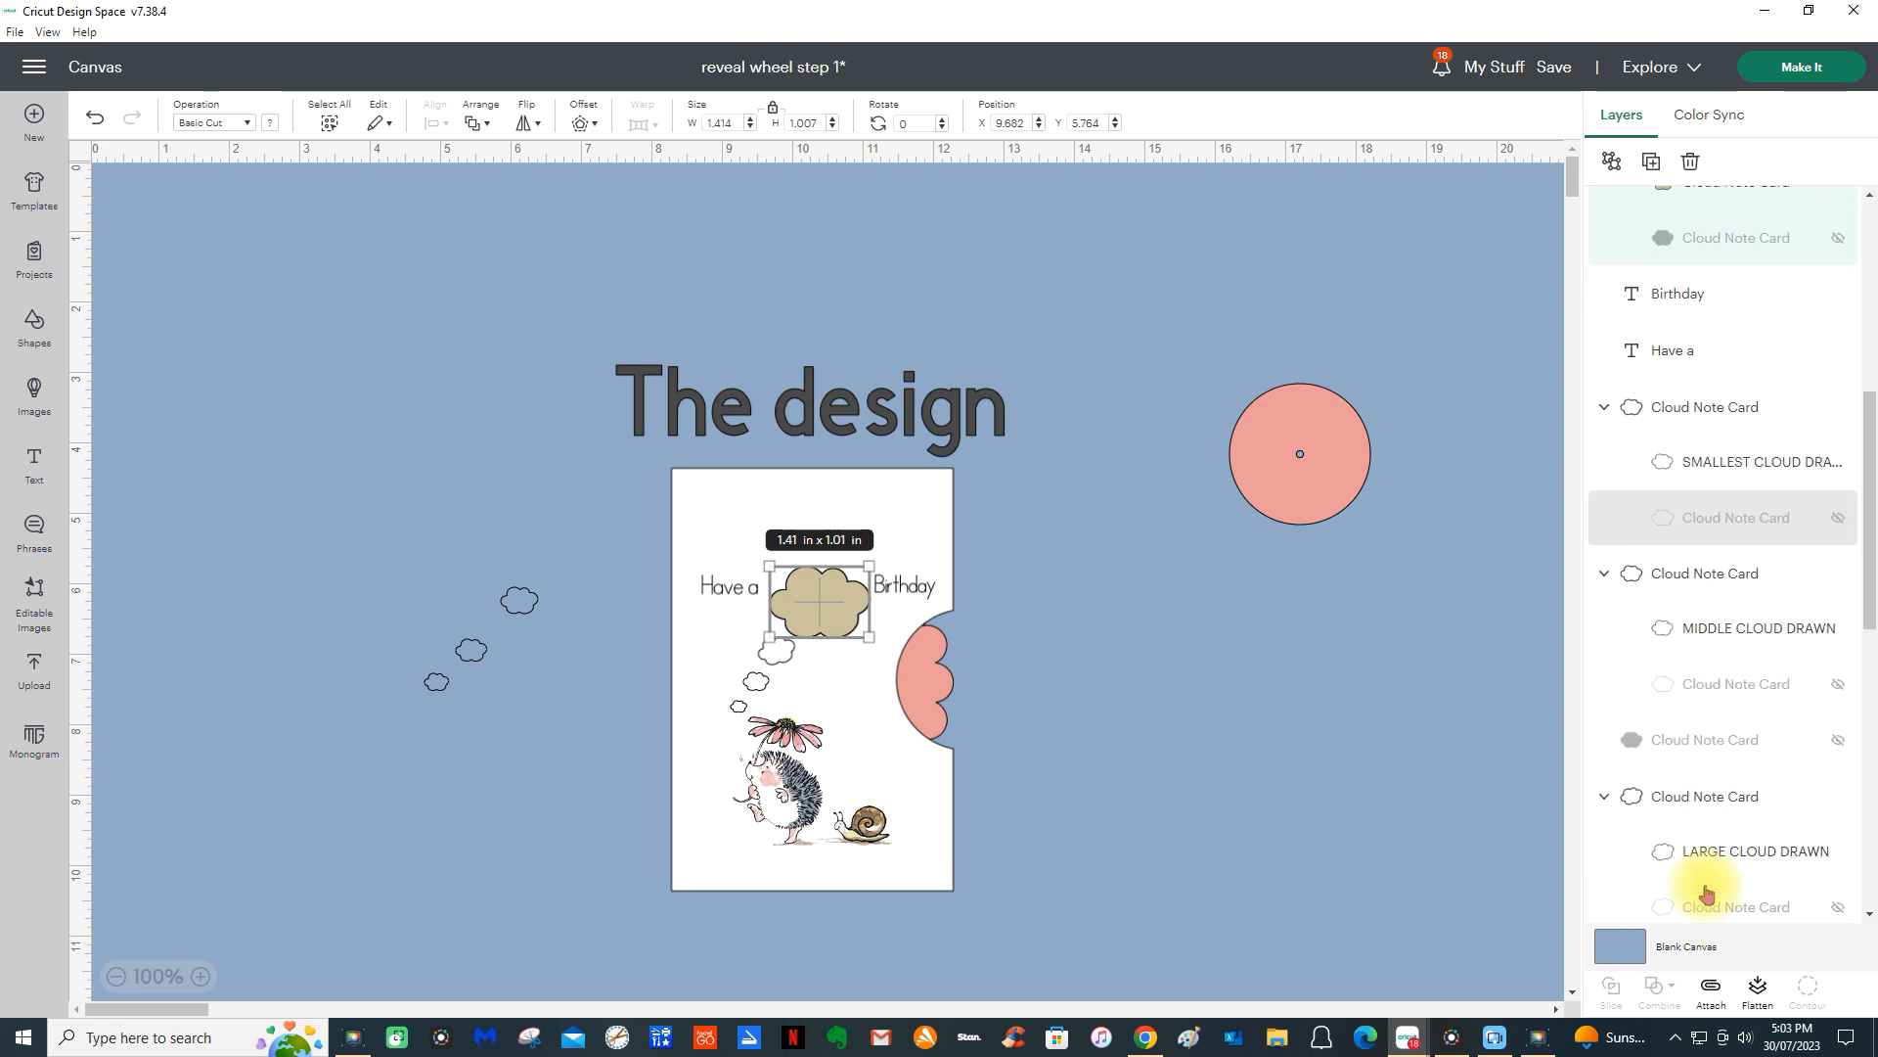
{"action": "scroll", "coordinate": [1707, 890], "scroll_direction": "down", "scroll_amount": 3}
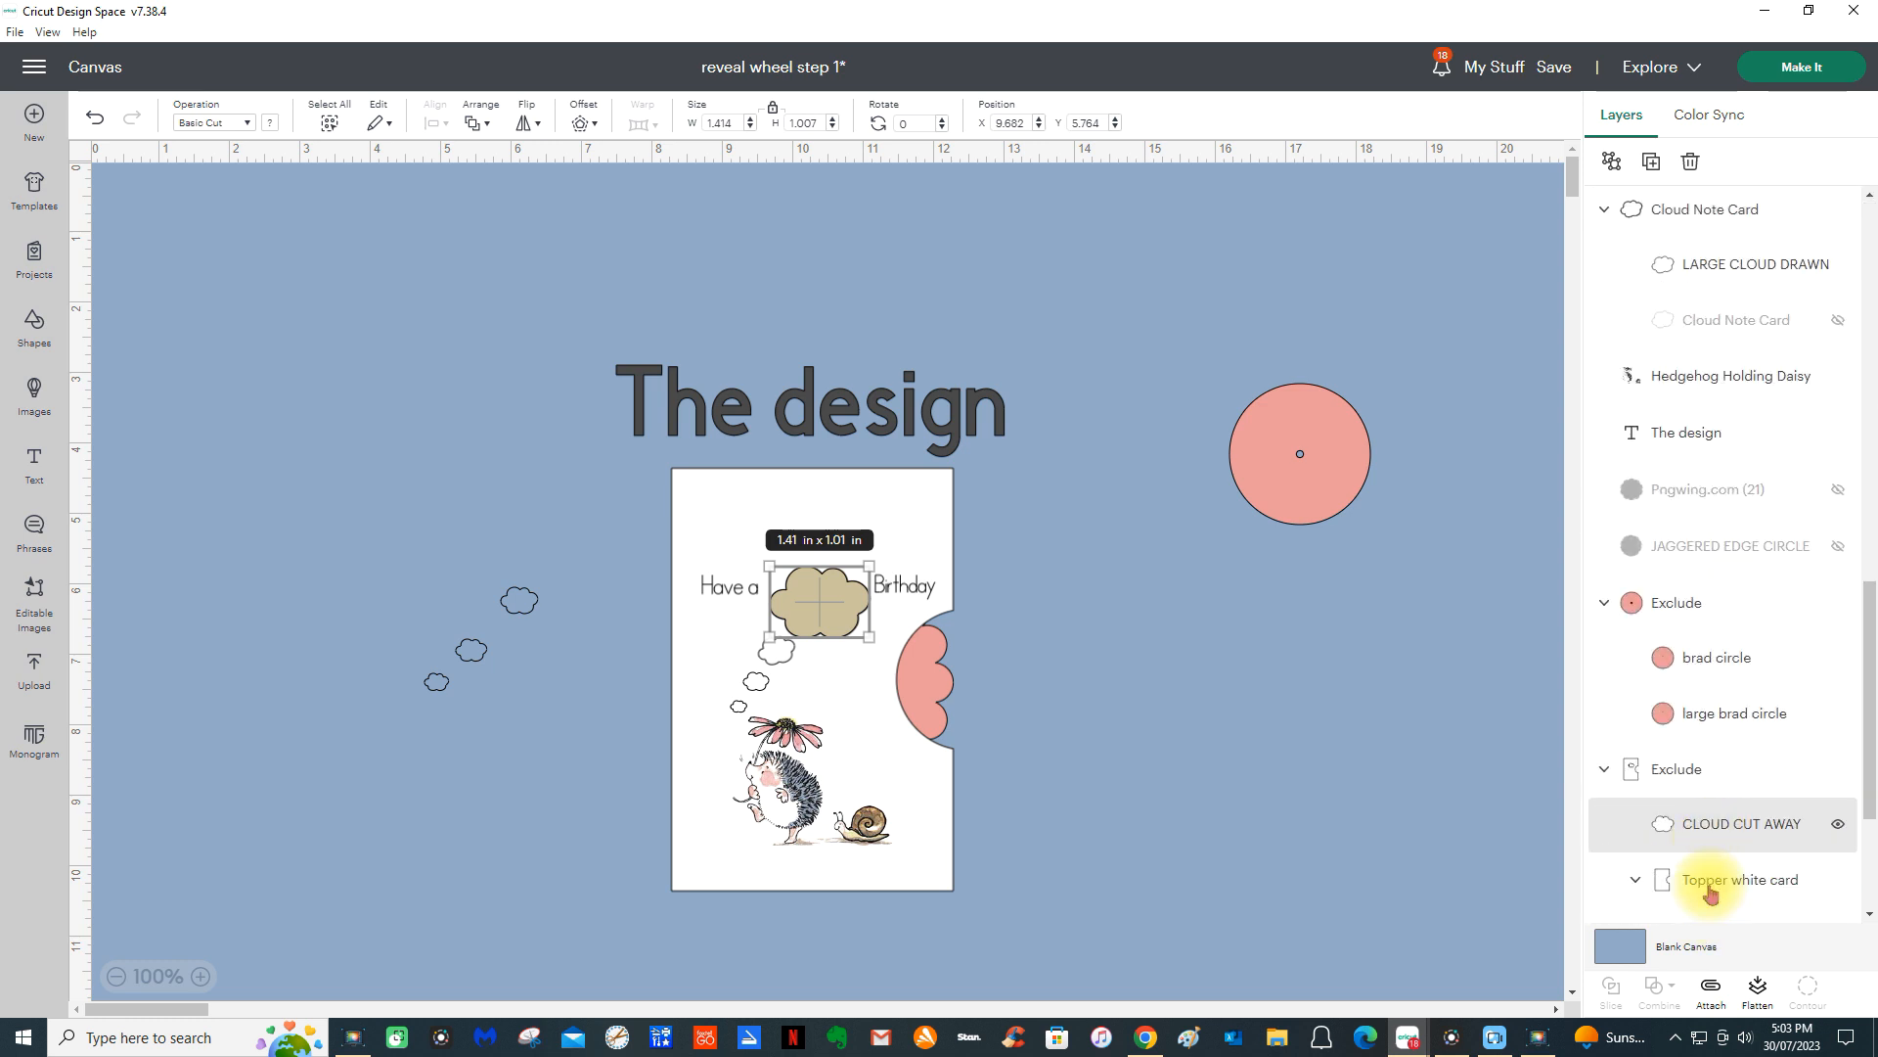
{"action": "left_click", "coordinate": [1679, 771], "text": "shift"}
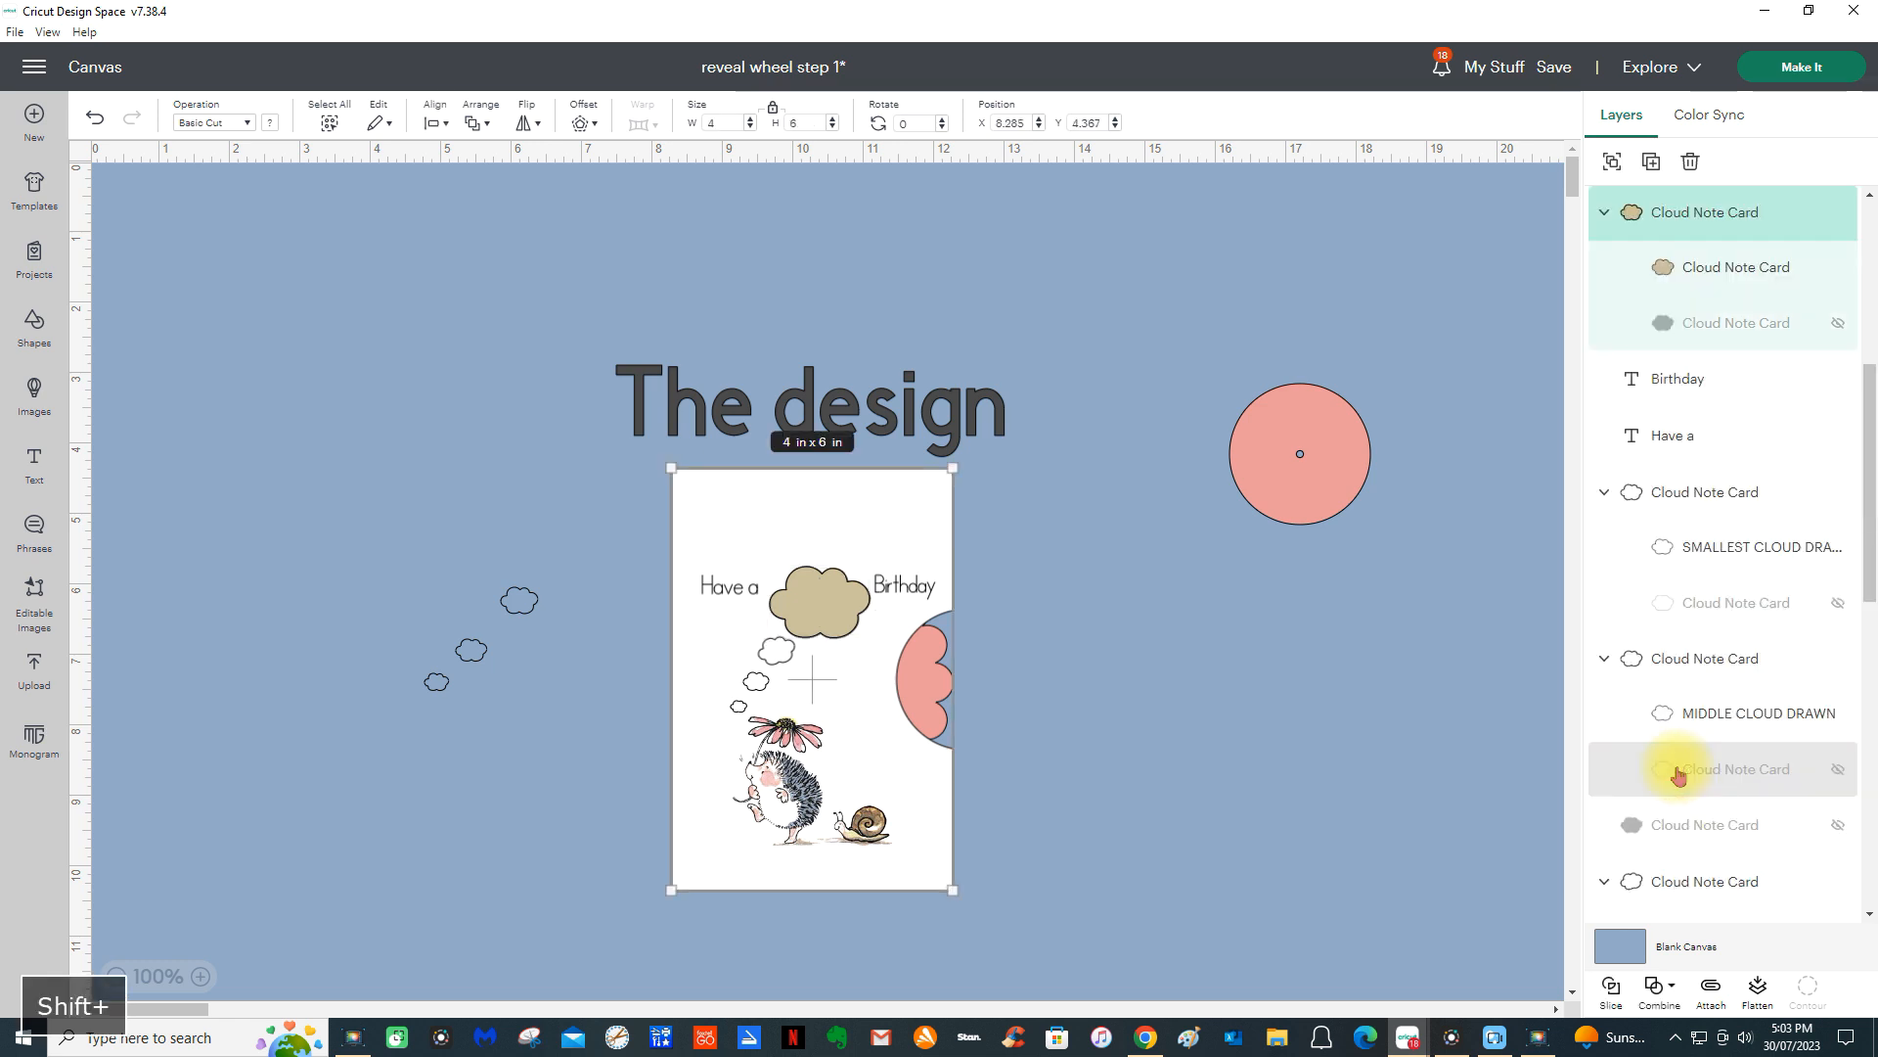
{"action": "left_click", "coordinate": [1666, 998]}
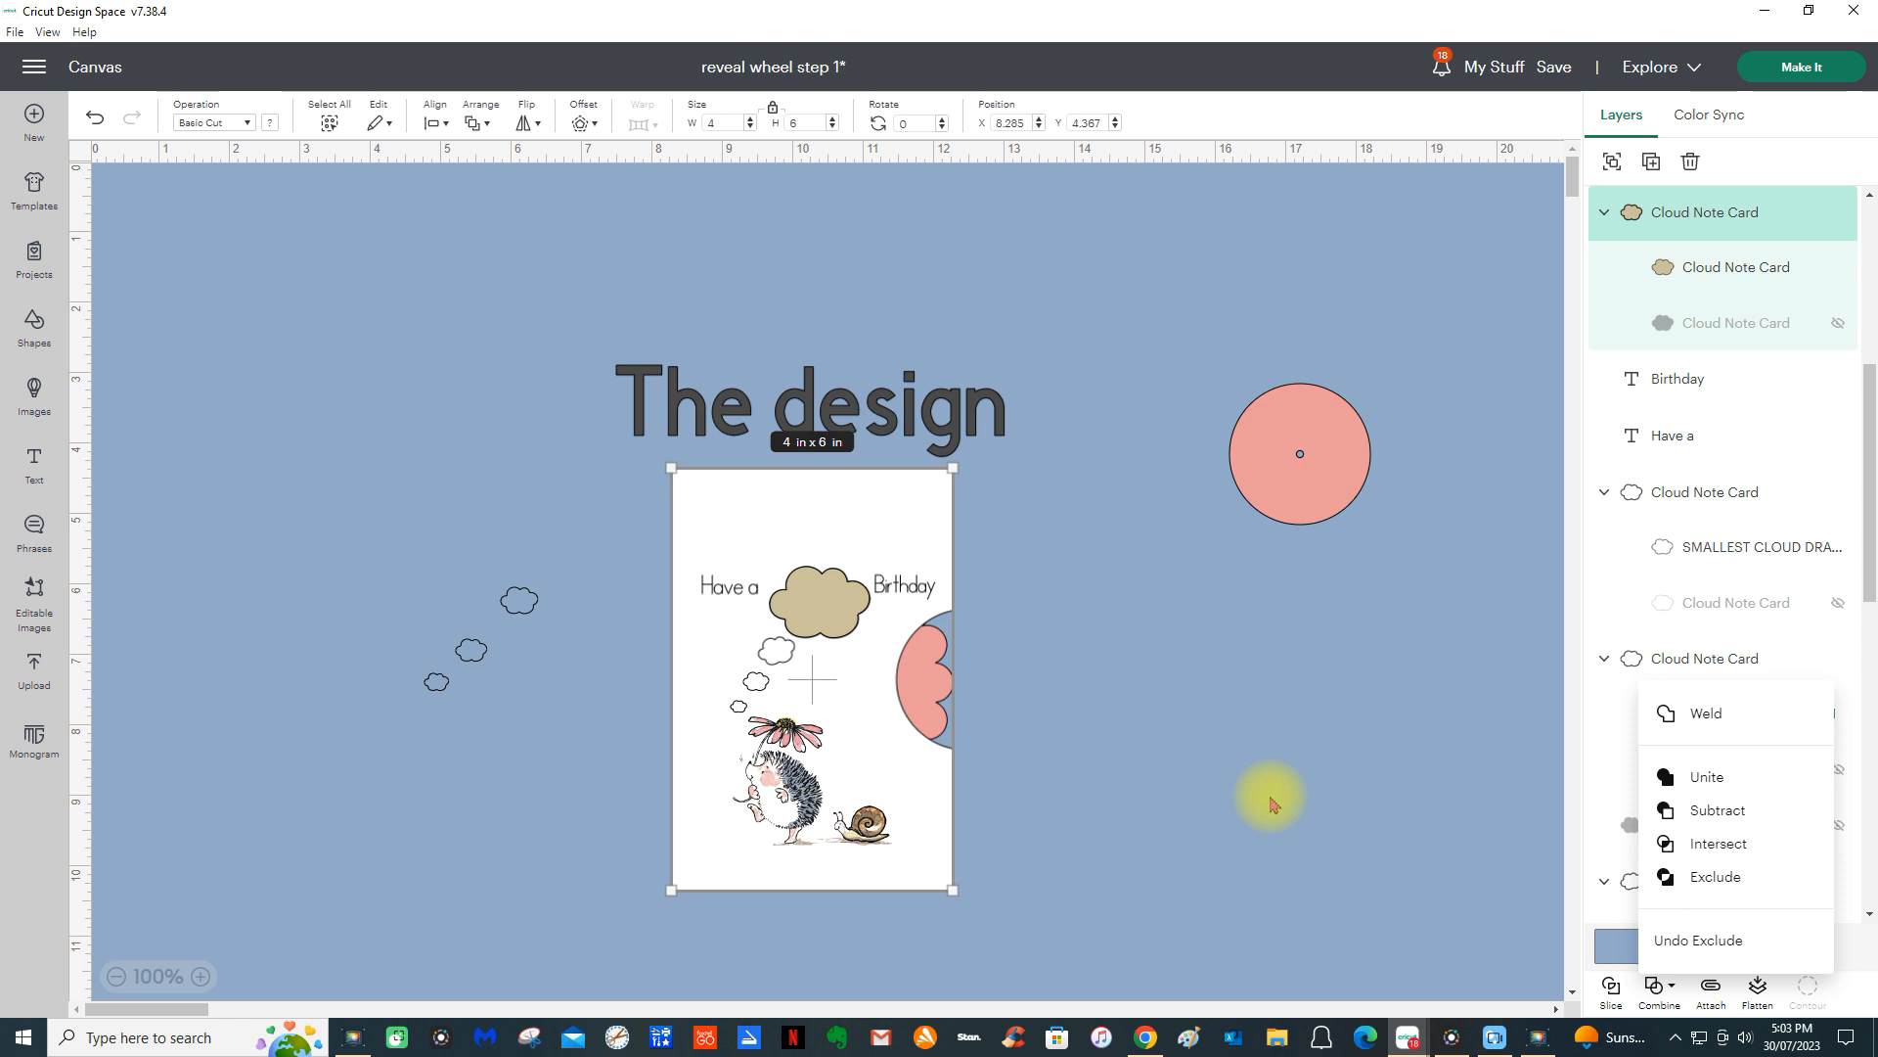
{"action": "left_click", "coordinate": [843, 612]}
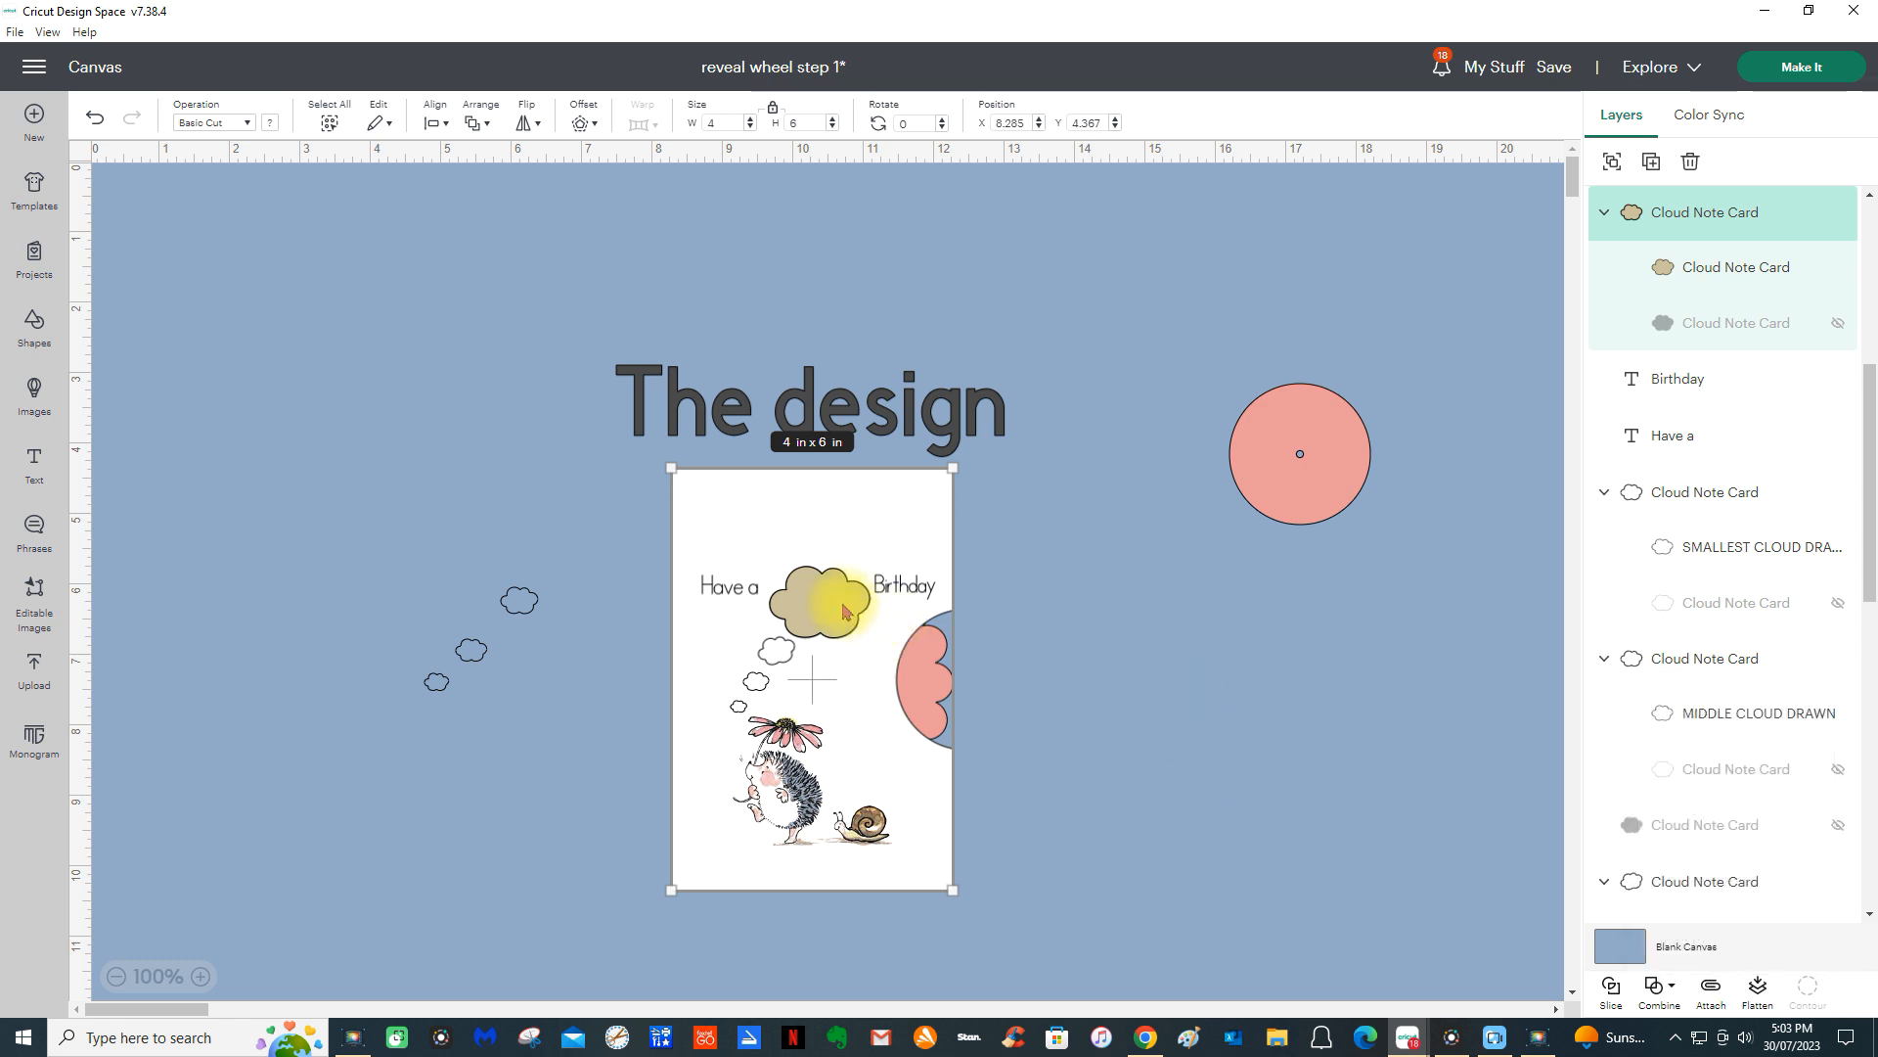
{"action": "left_click", "coordinate": [1098, 592]}
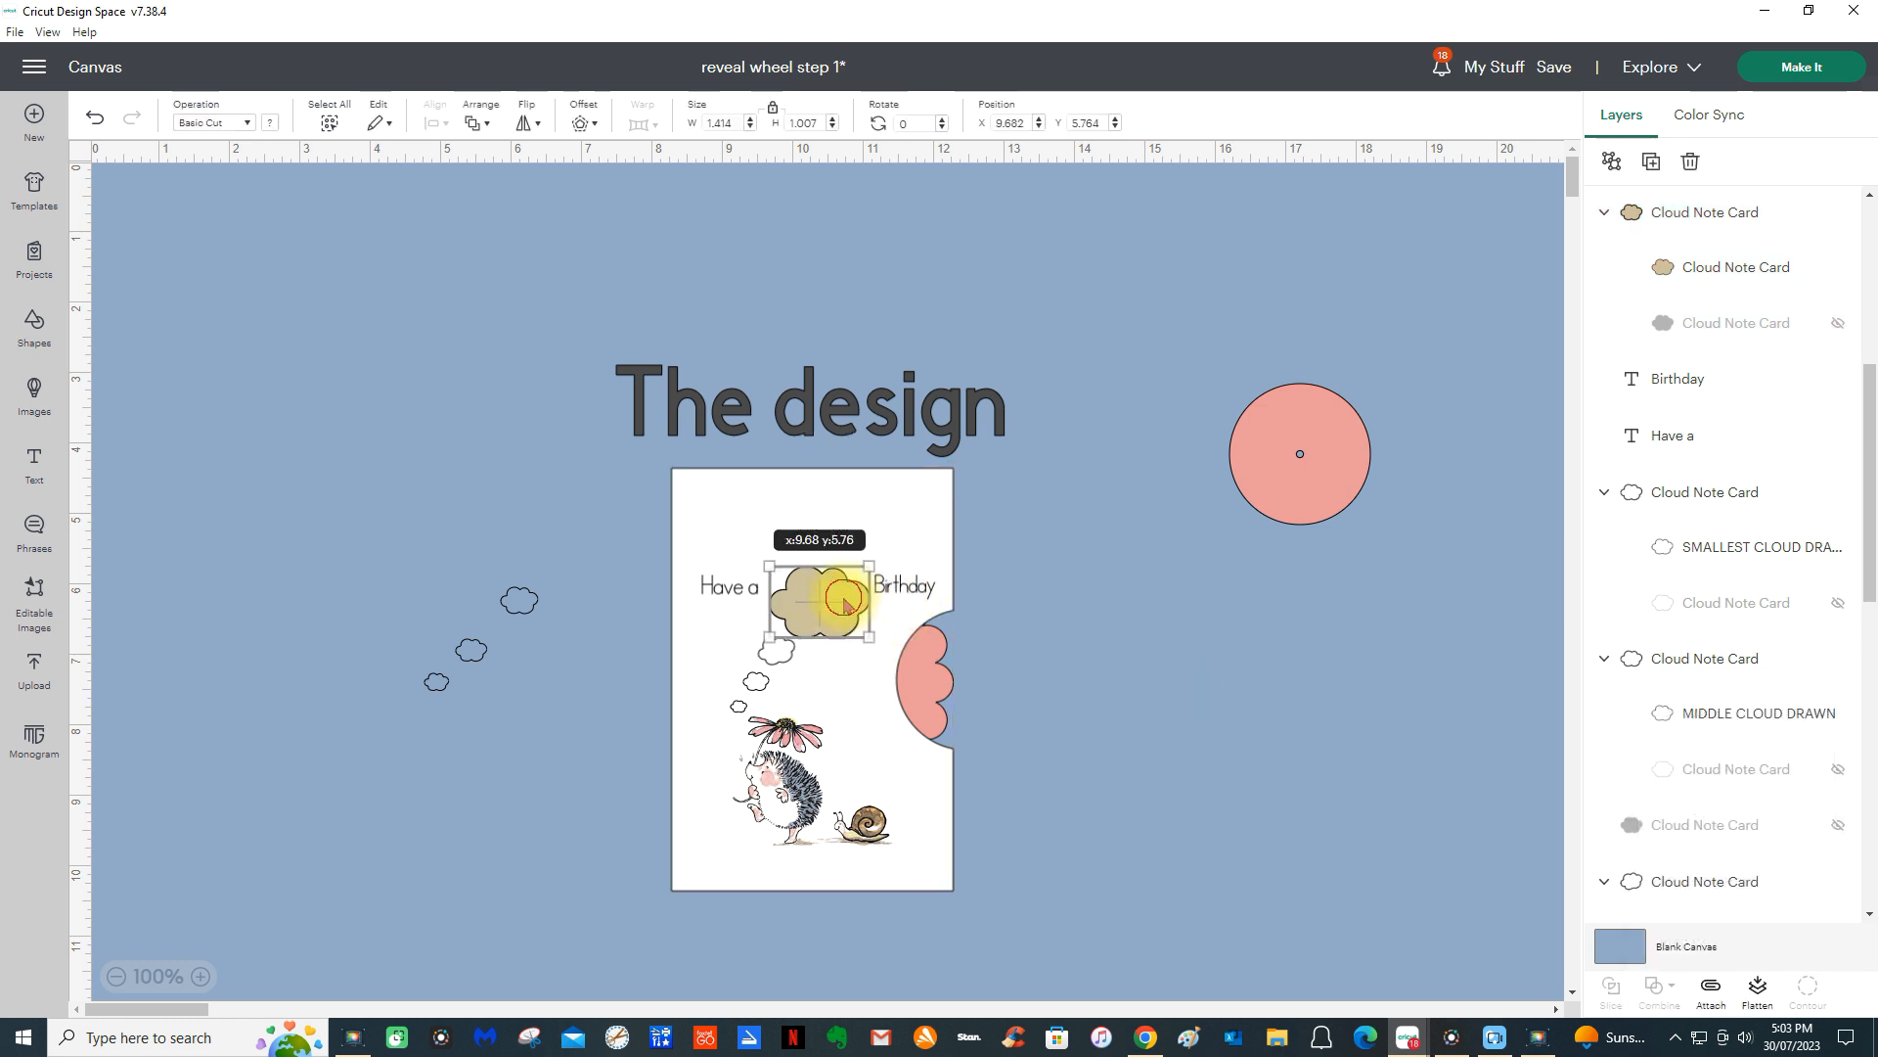
- Move the large tan cloud off the card and delete it together with the three small pen clouds
{"action": "left_click_drag", "start_coordinate": [838, 600], "coordinate": [412, 450]}
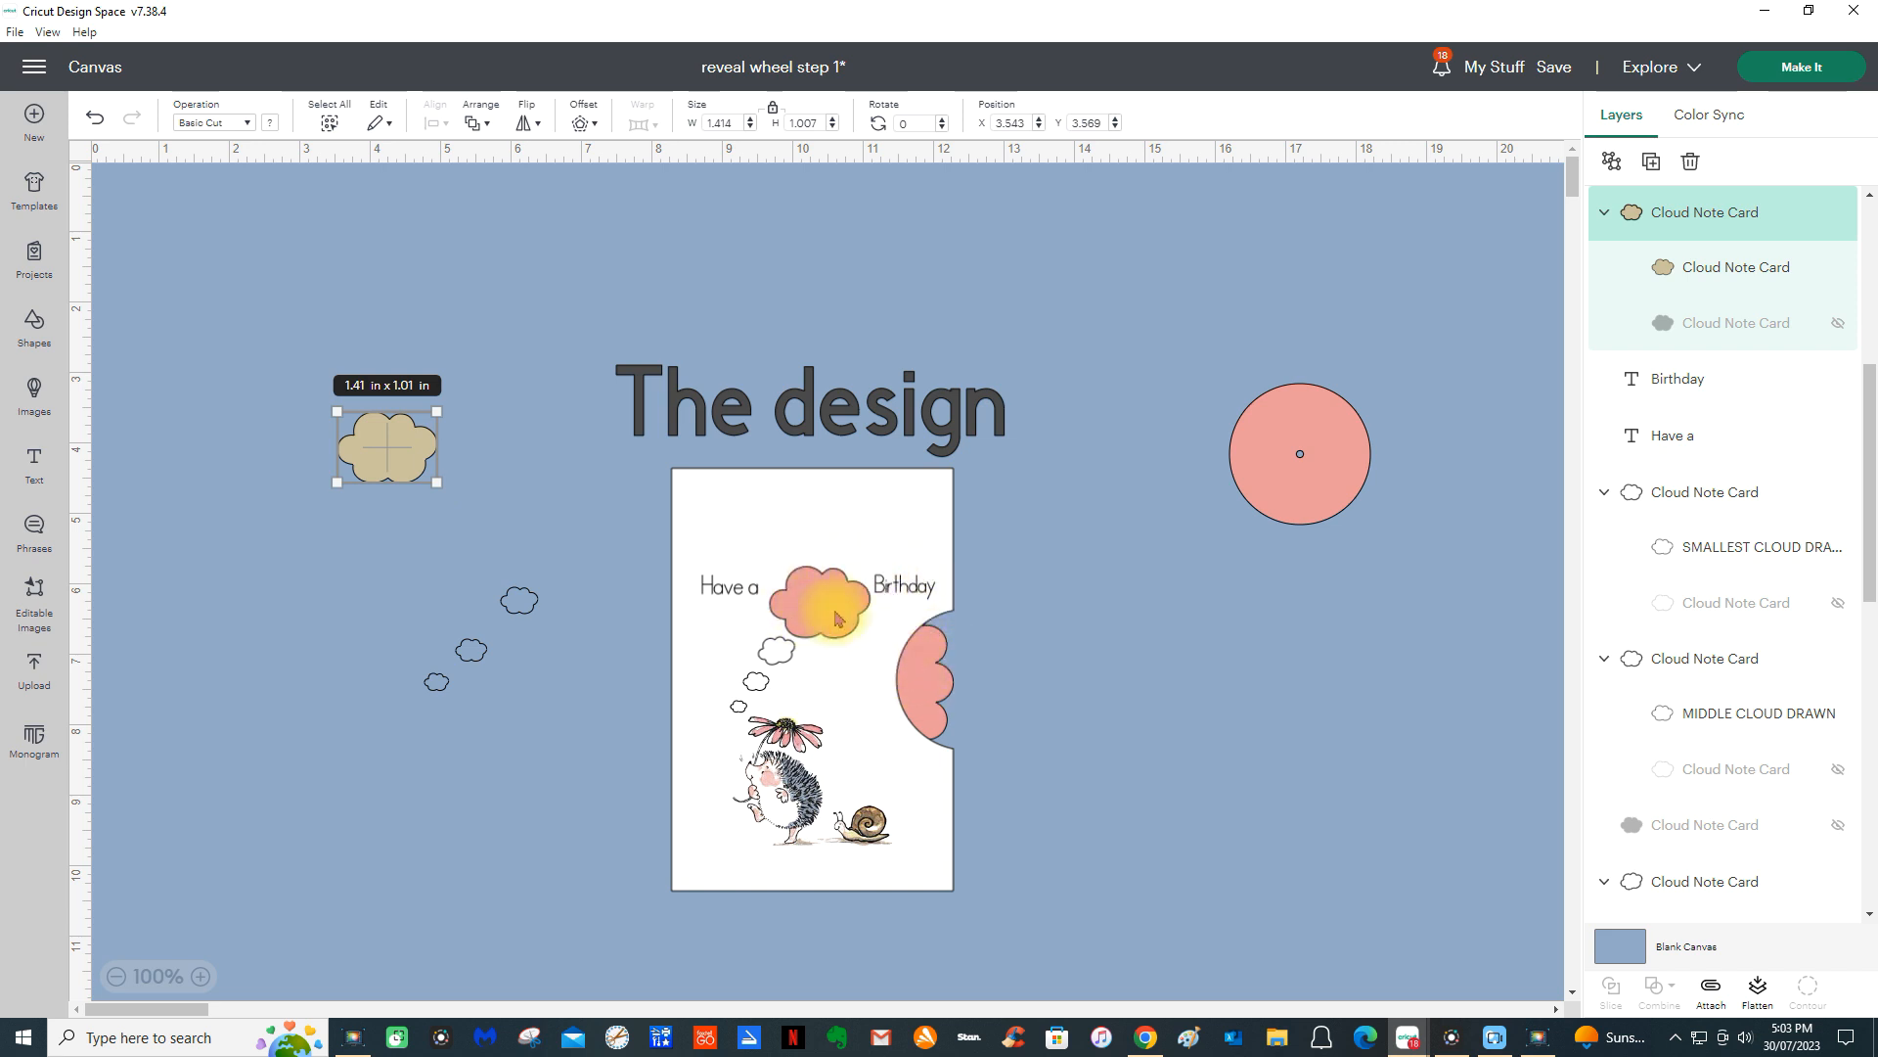
{"action": "mouse_move", "coordinate": [288, 370]}
{"action": "left_mouse_down"}
{"action": "mouse_move", "coordinate": [440, 626]}
{"action": "mouse_move", "coordinate": [575, 753]}
{"action": "left_mouse_up"}
{"action": "key", "text": "Delete"}
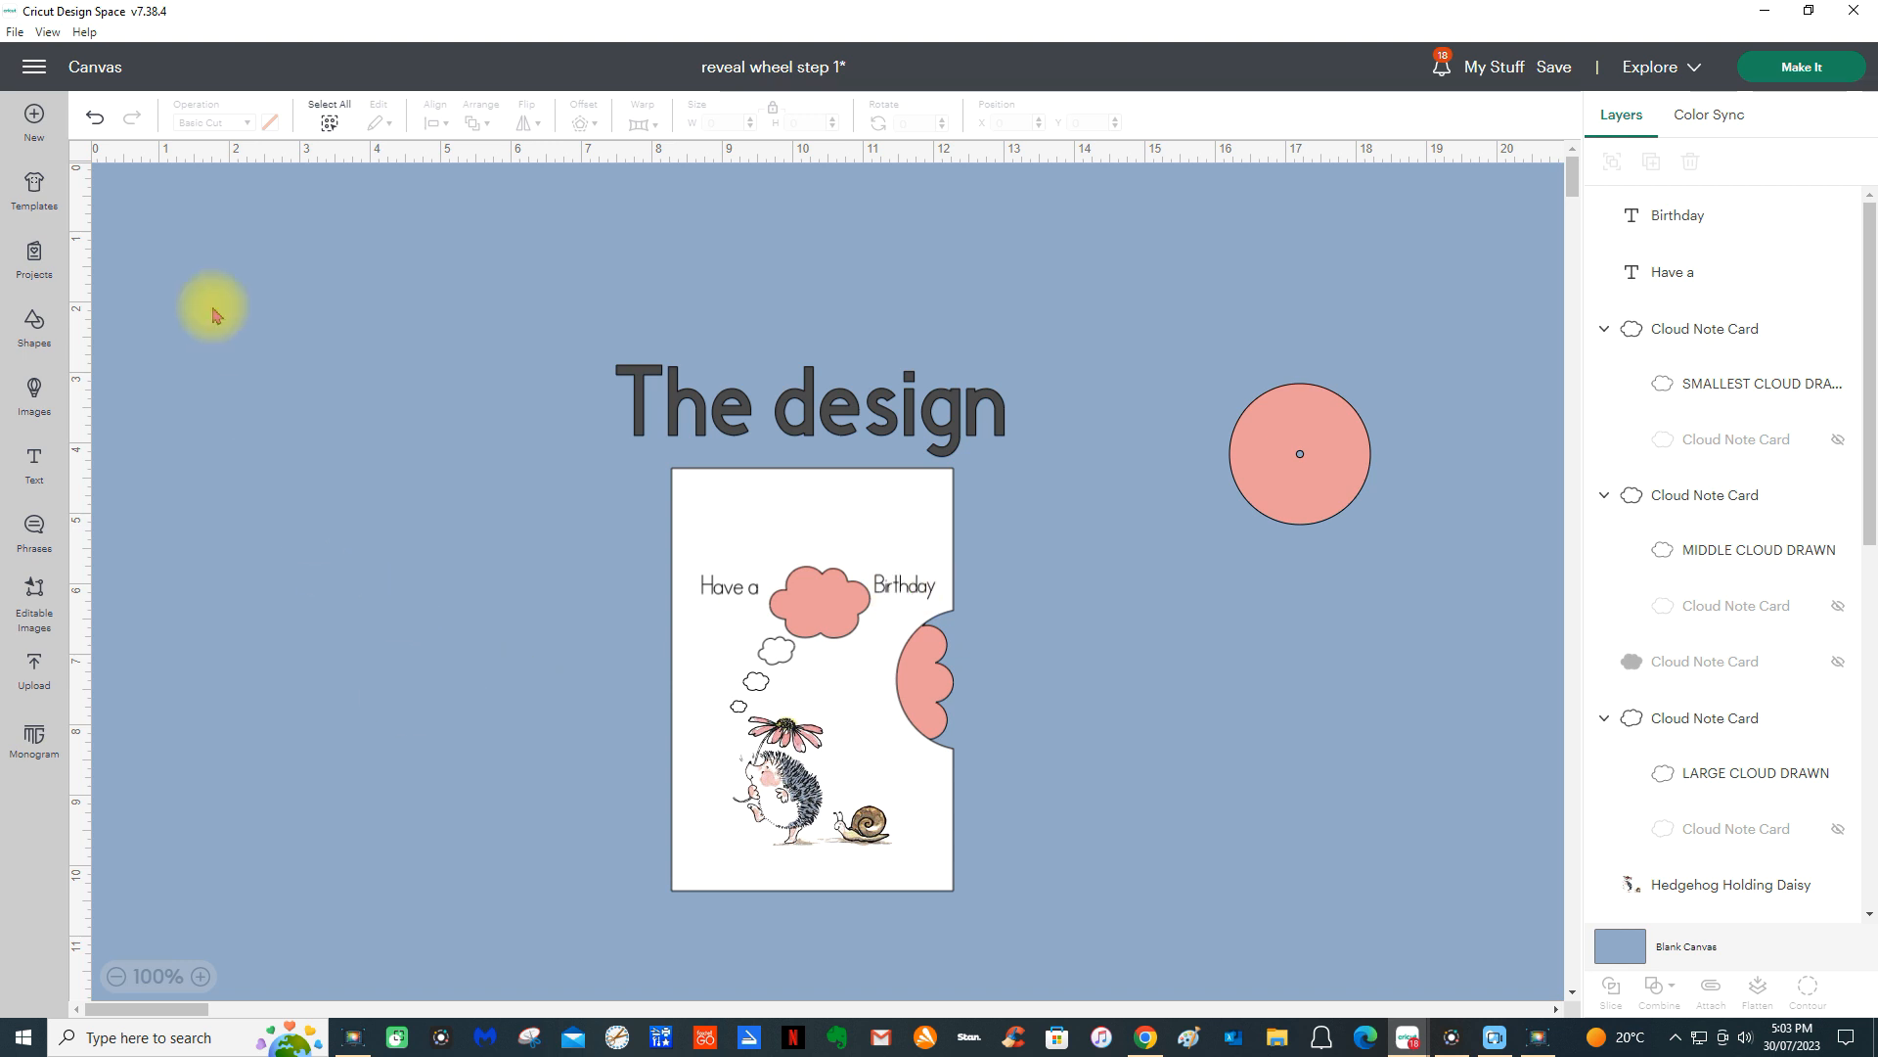
- Check which writing font the "Have a" text uses in the font list
{"action": "left_click", "coordinate": [733, 597]}
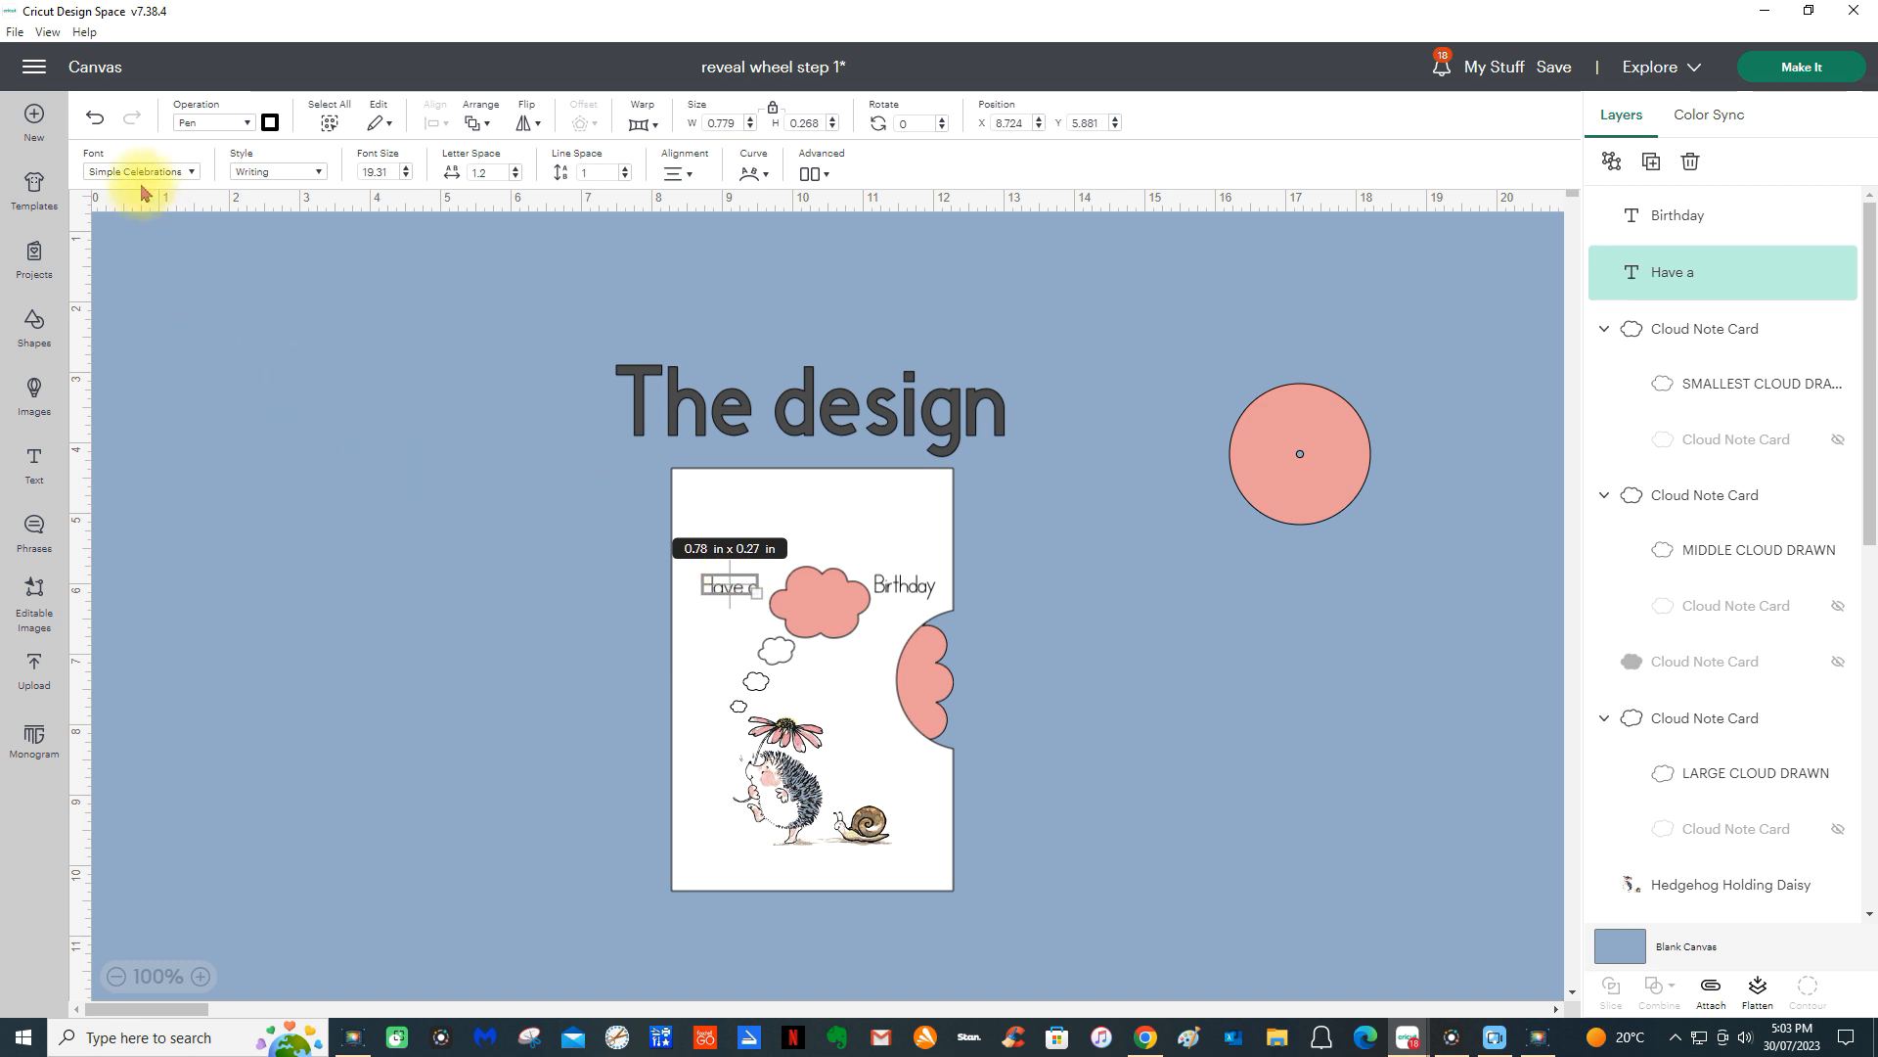
{"action": "left_click", "coordinate": [195, 174]}
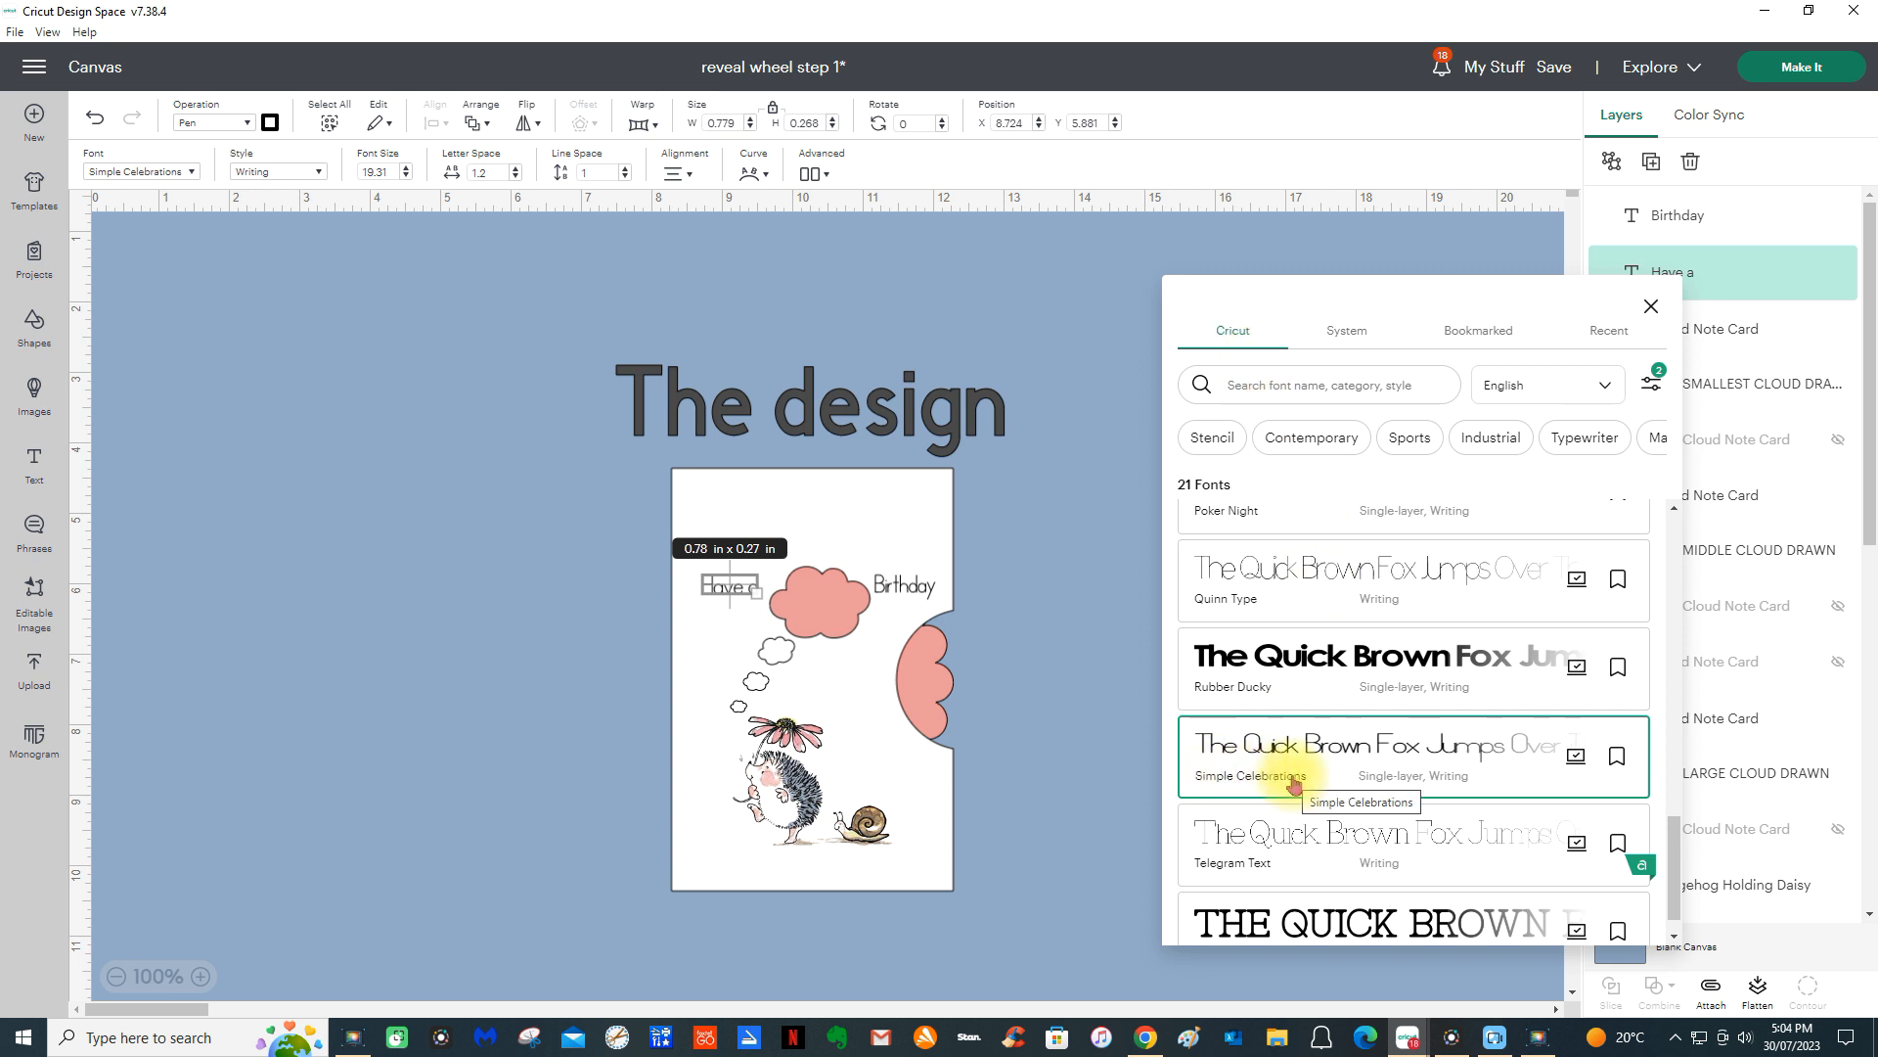
{"action": "left_click", "coordinate": [472, 685]}
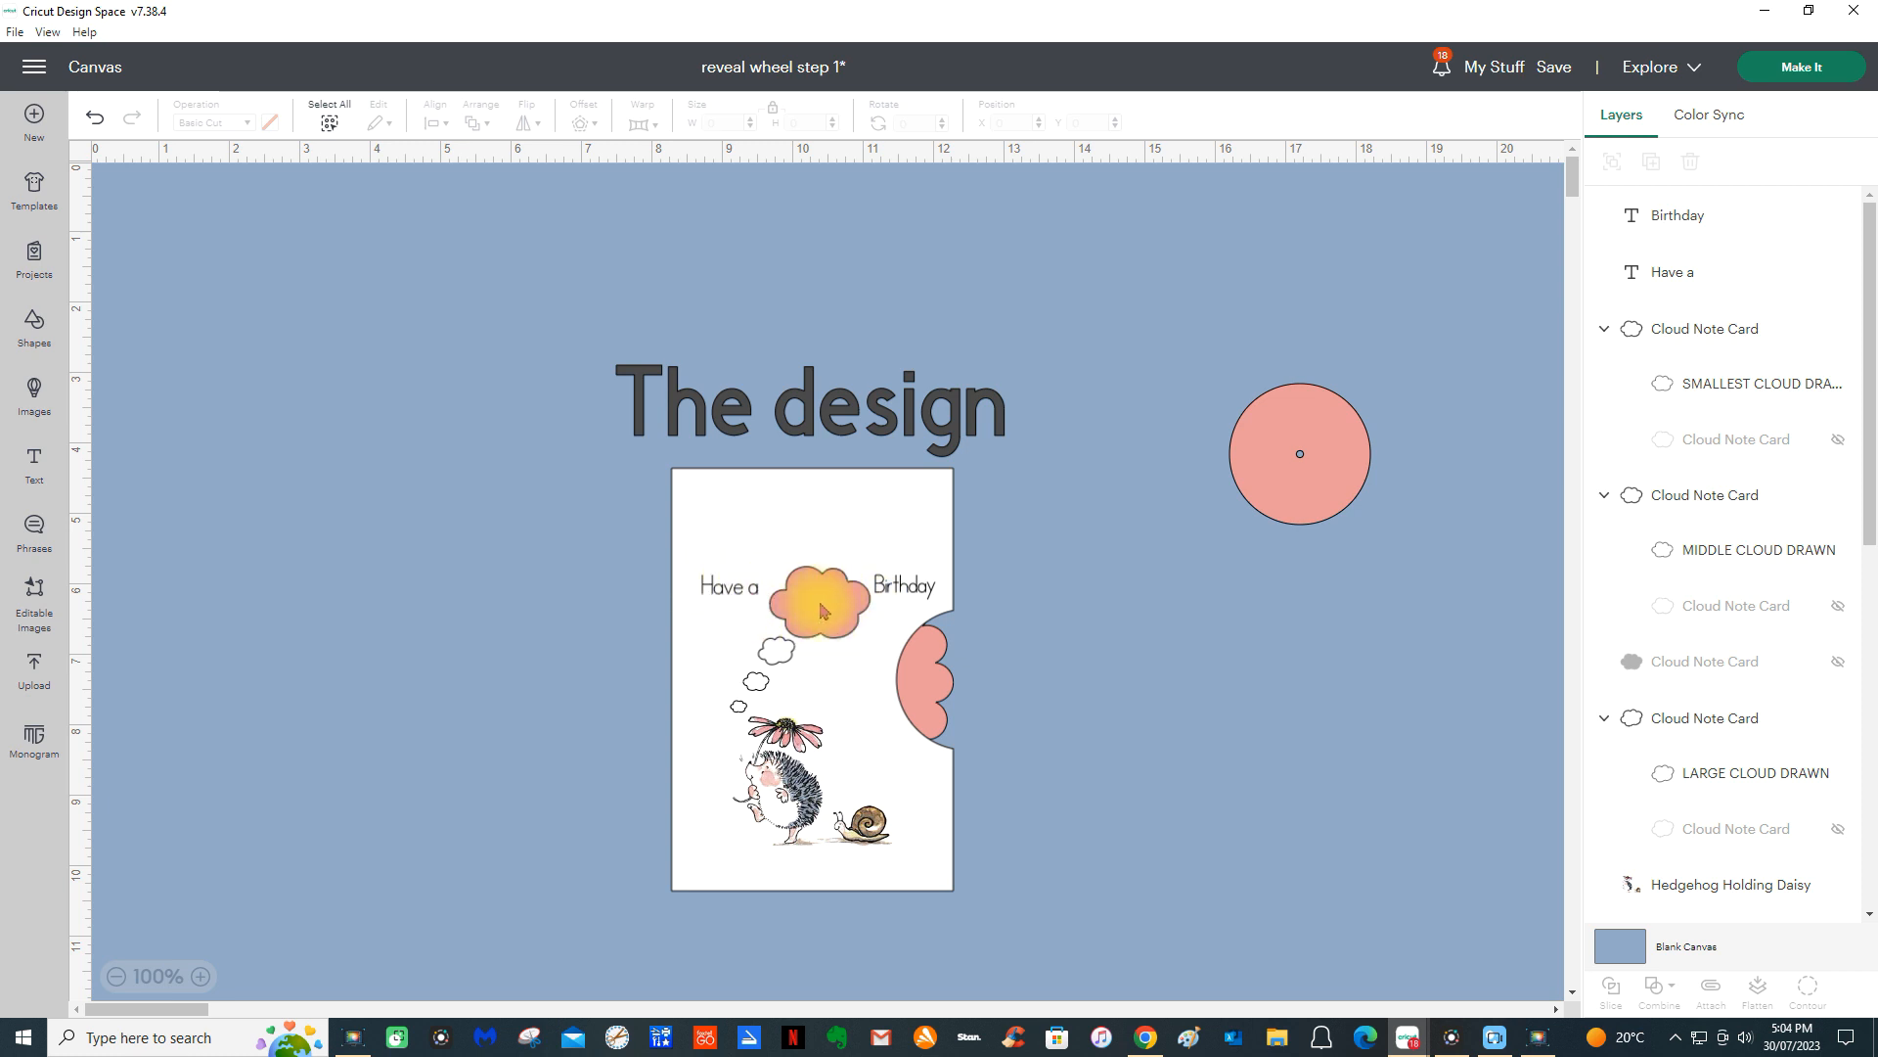
- Add the text "Wonderfull" beside the card and scale it down to about 3.49 × 0.8 in
{"action": "left_click", "coordinate": [35, 467]}
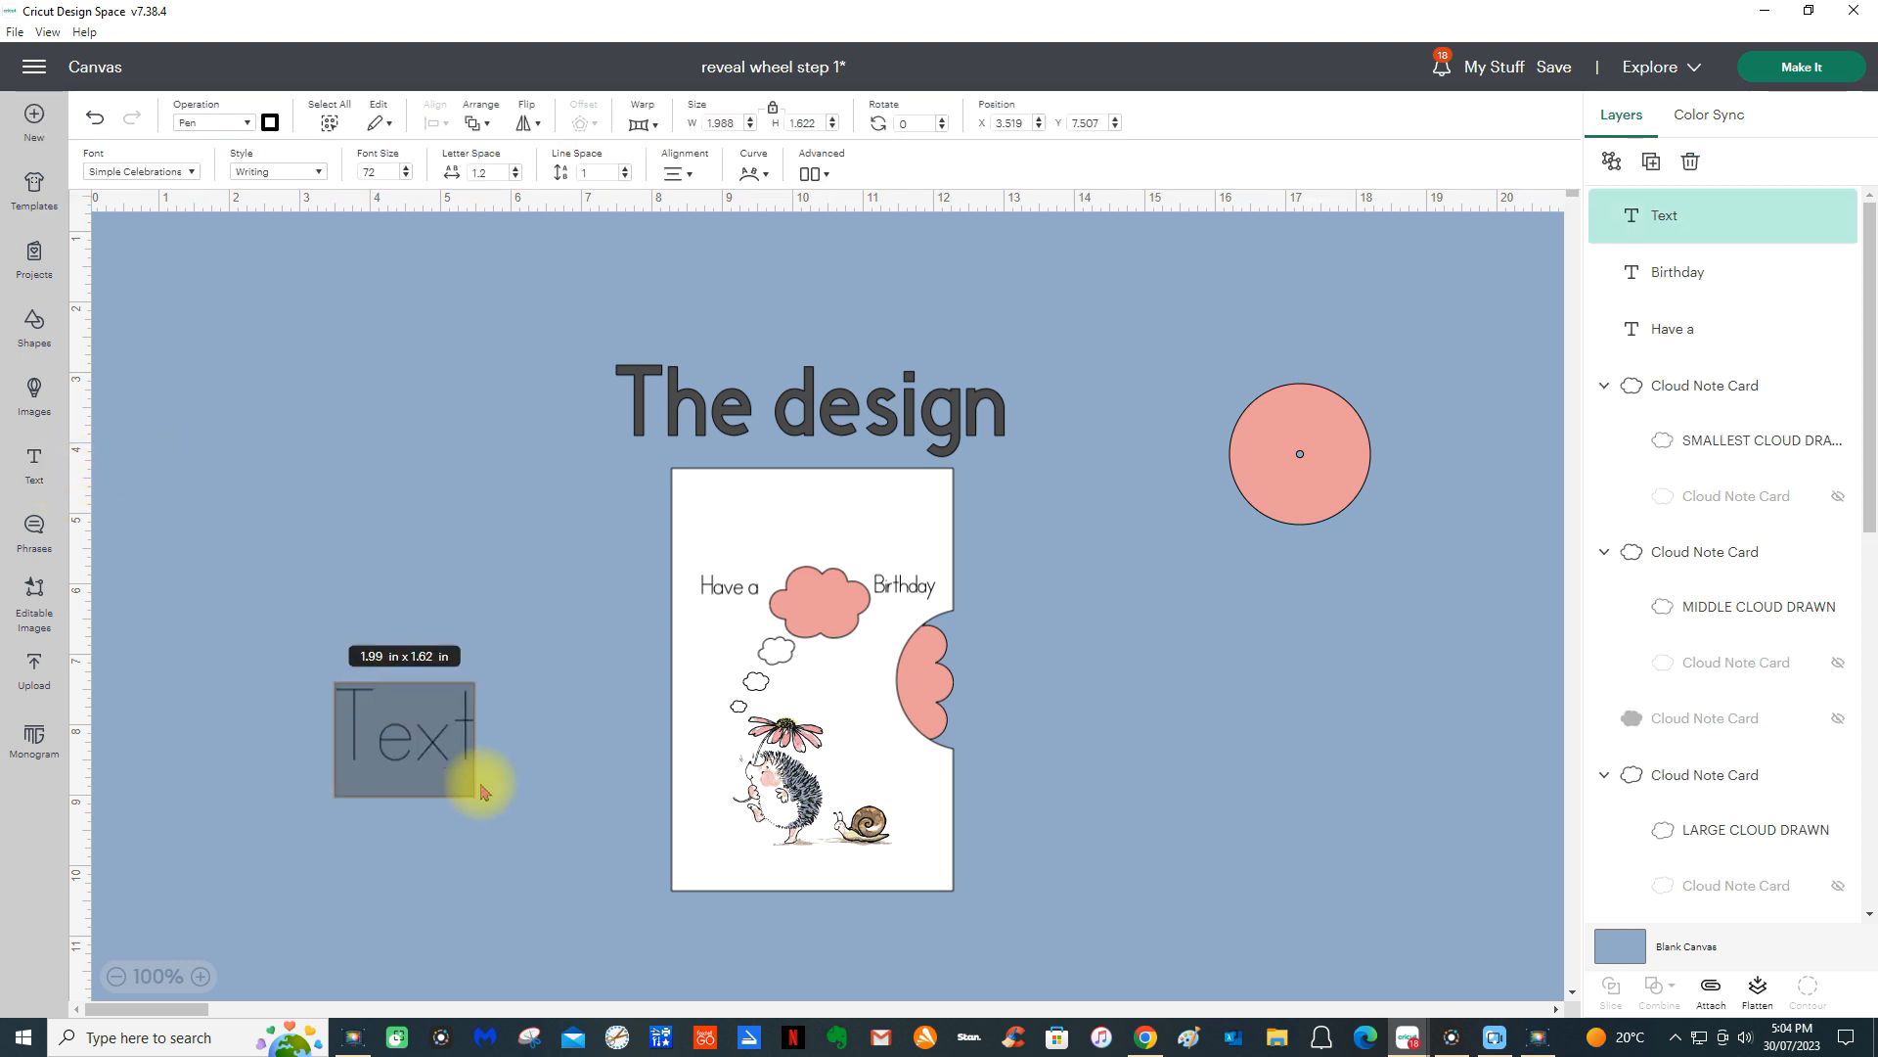
{"action": "type", "text": "Wonder"}
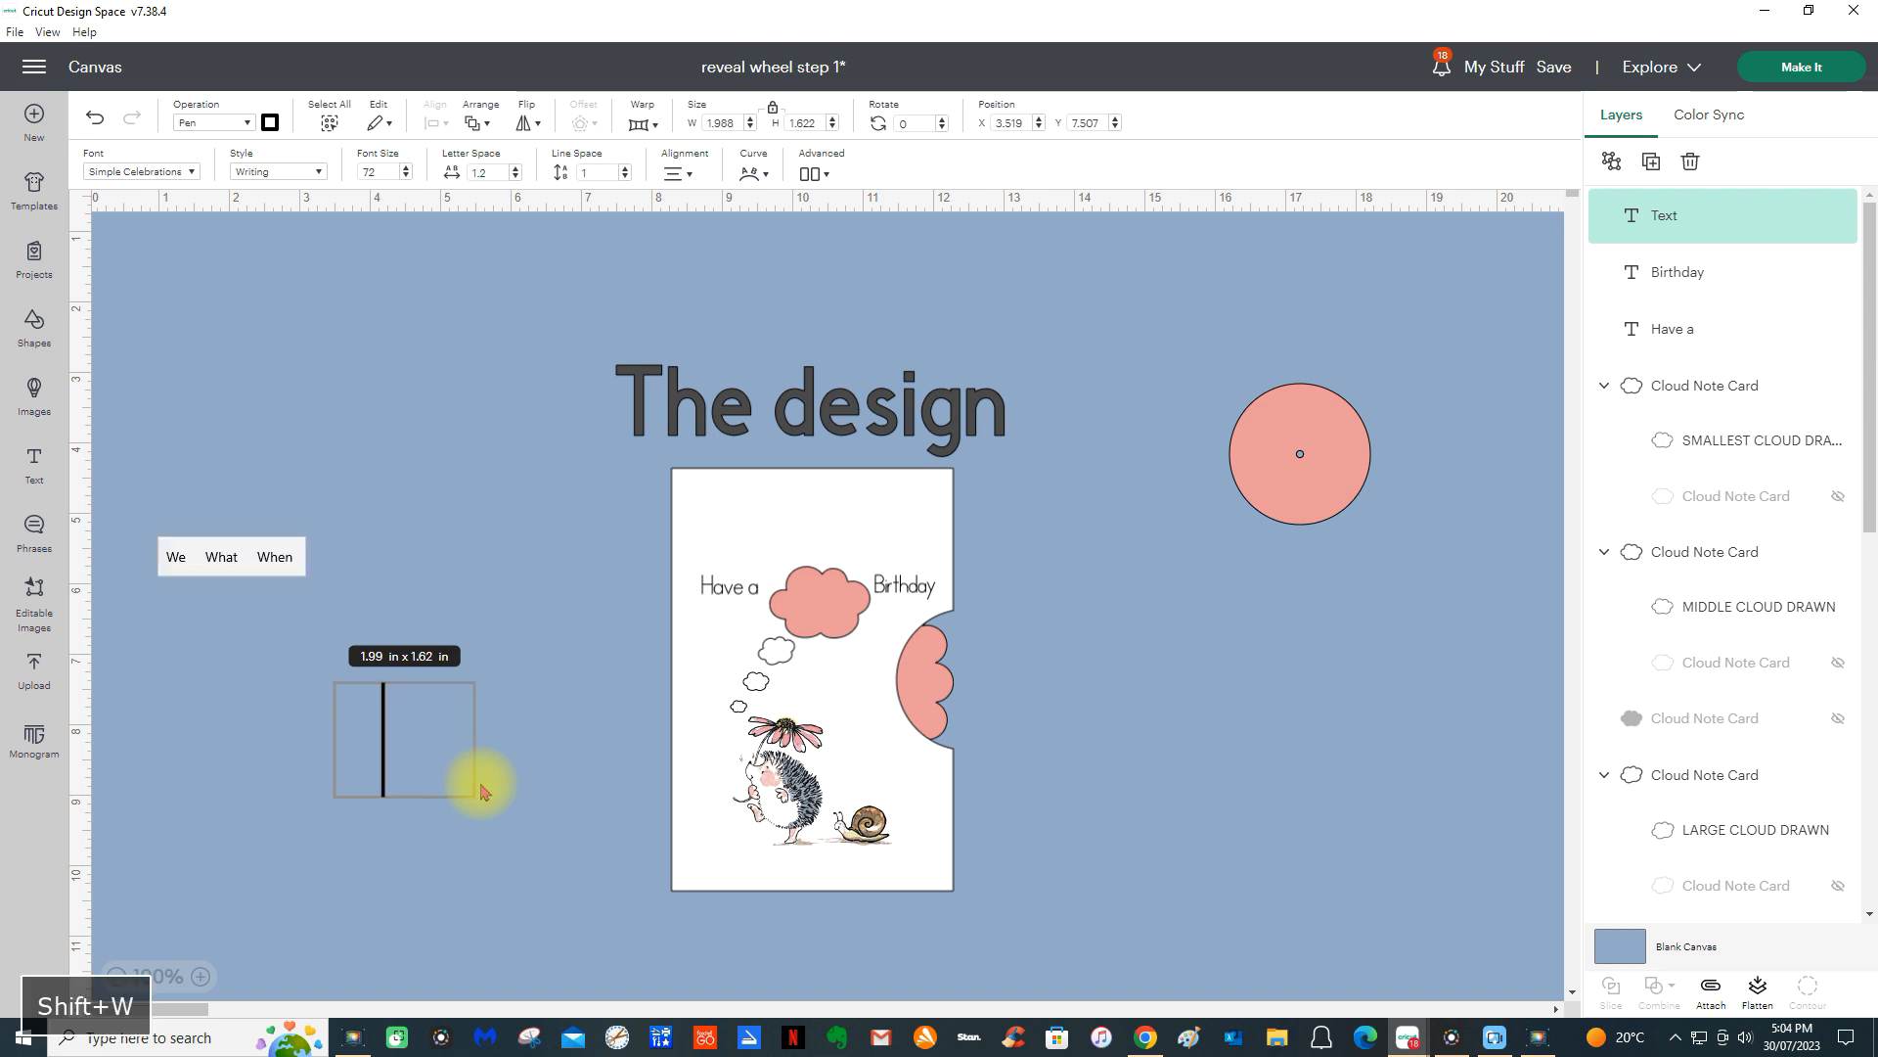
{"action": "type", "text": "fu"}
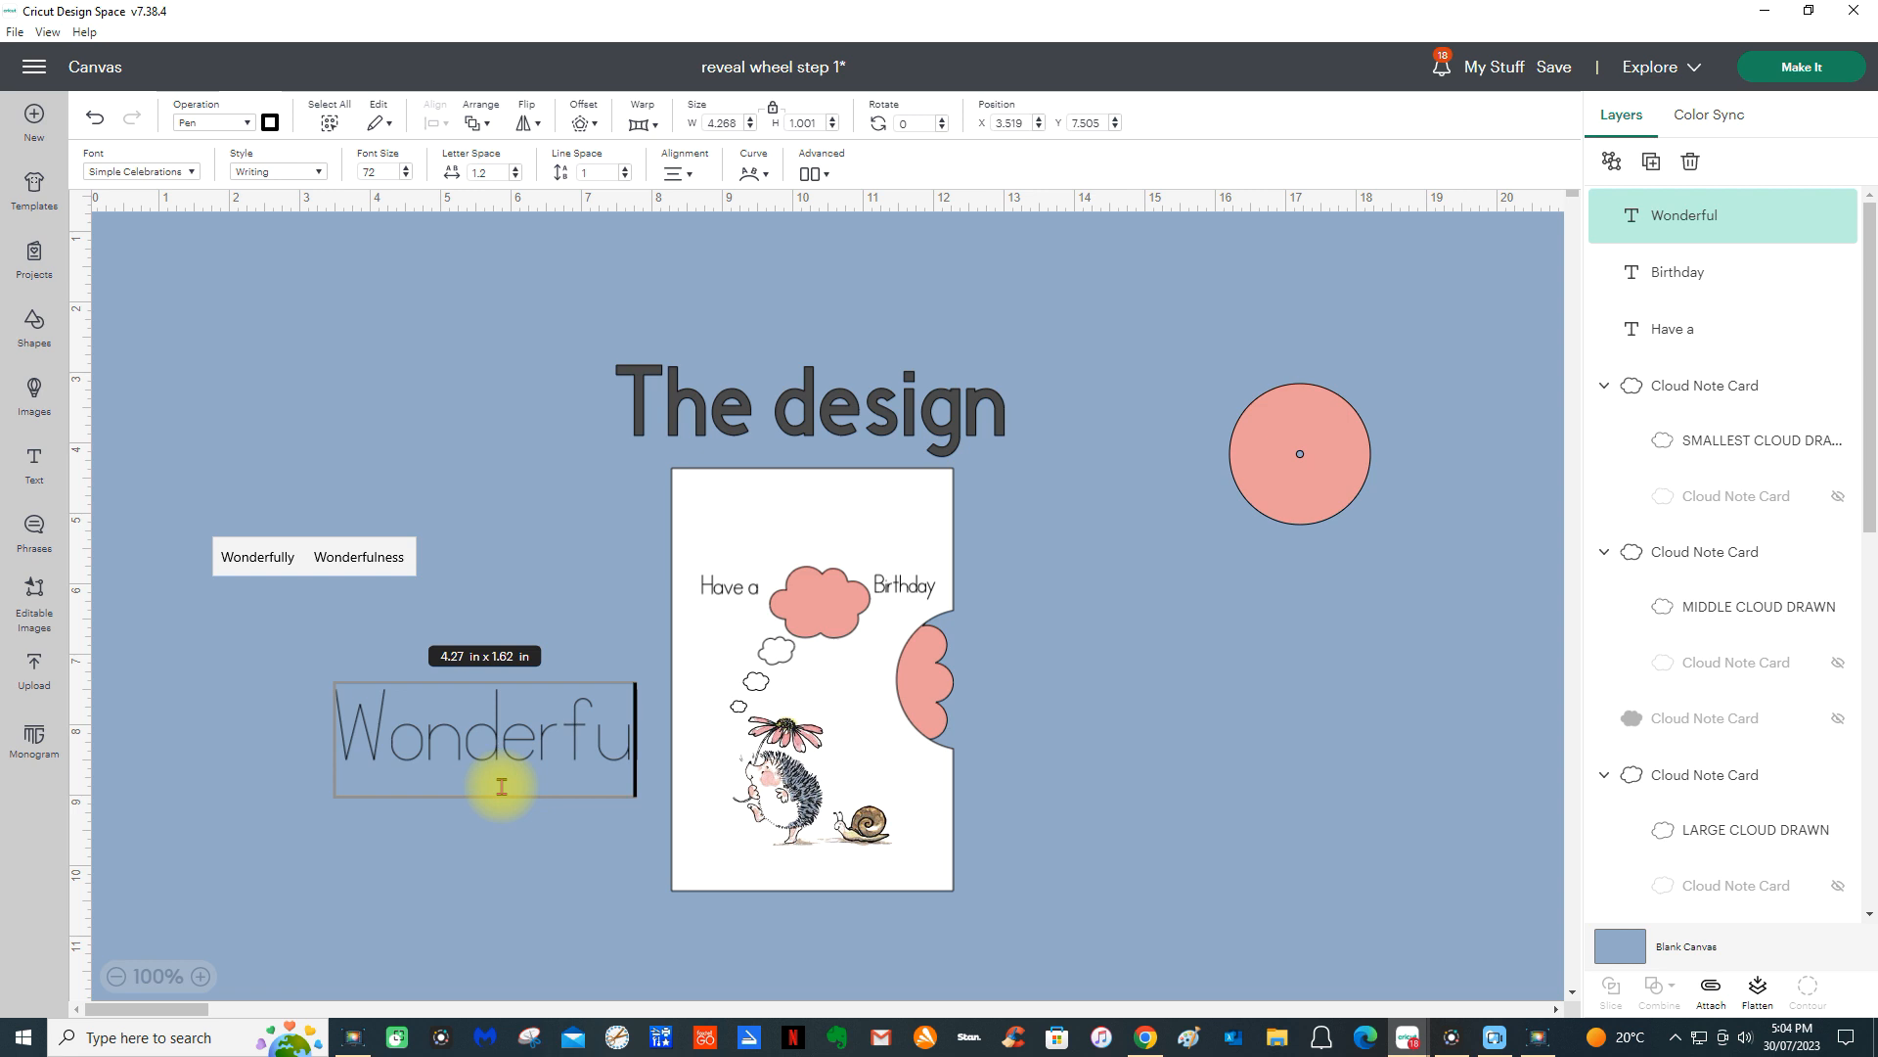
{"action": "type", "text": "l"}
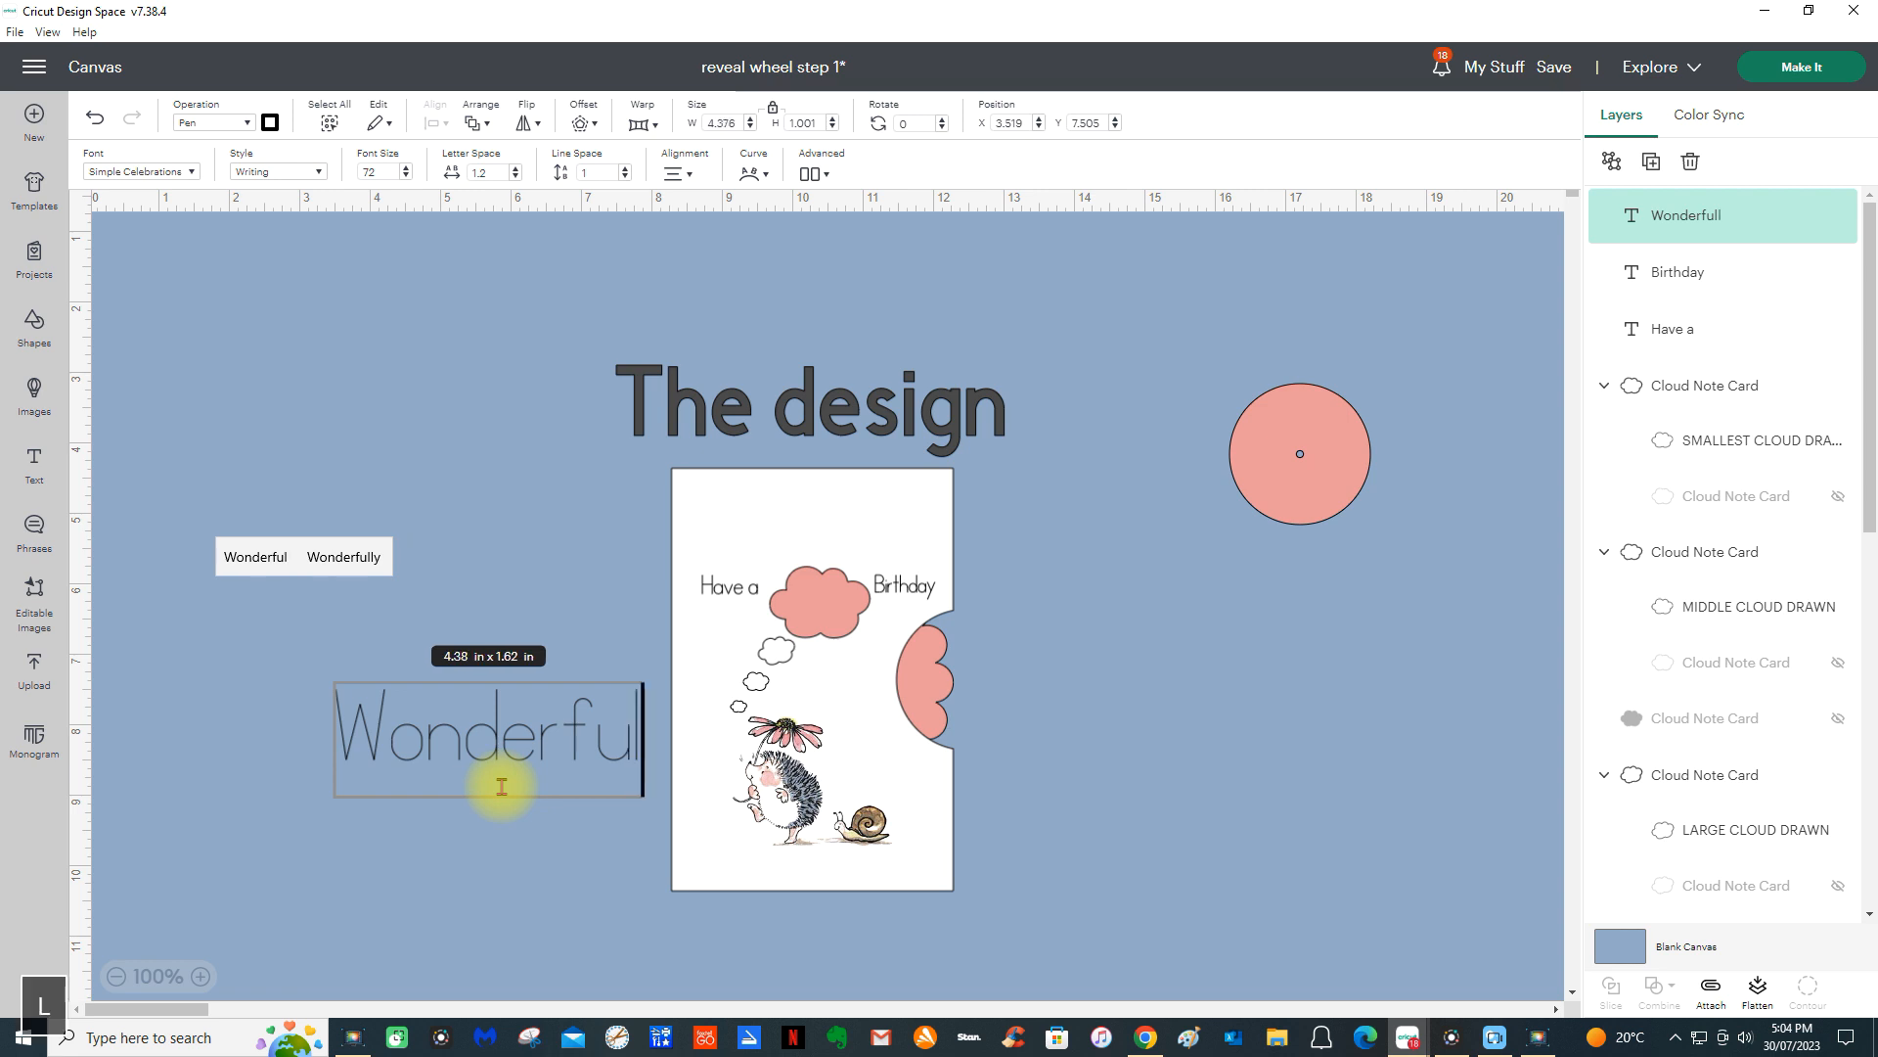
{"action": "left_click", "coordinate": [486, 861]}
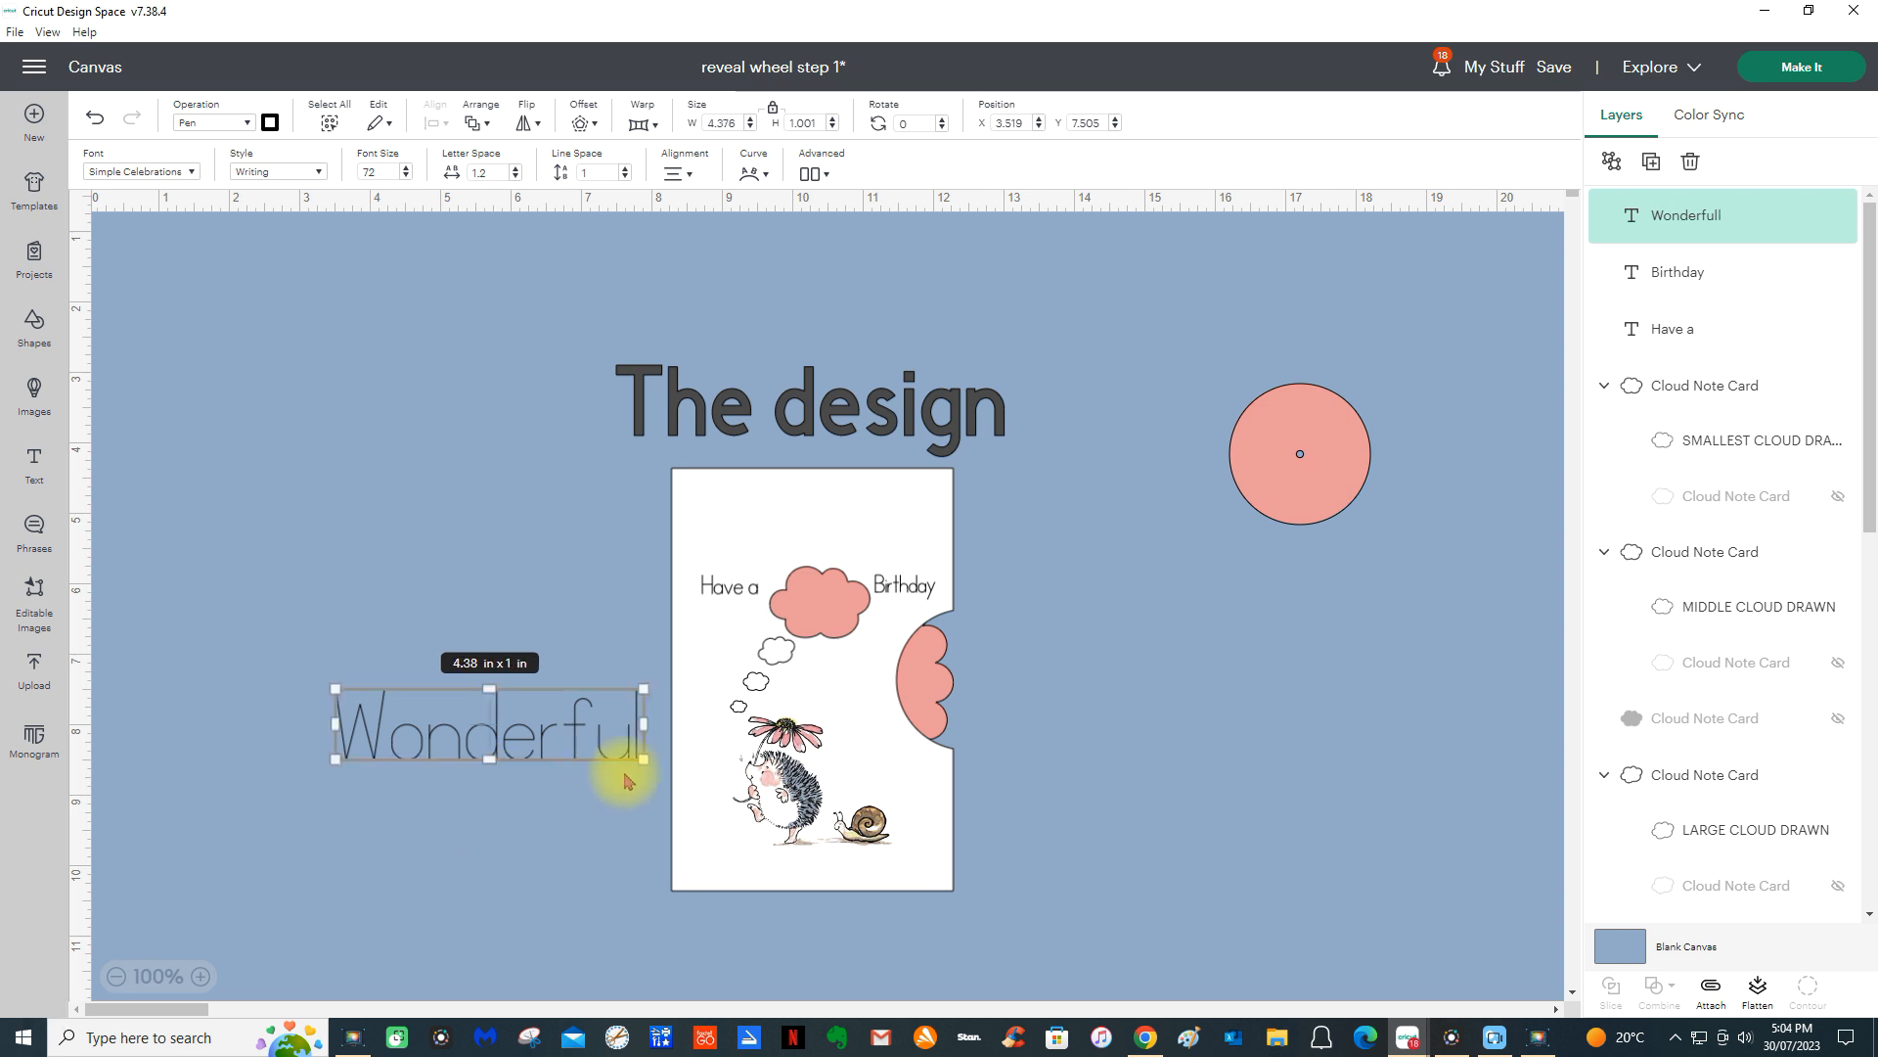
{"action": "left_click_drag", "start_coordinate": [641, 762], "coordinate": [581, 740]}
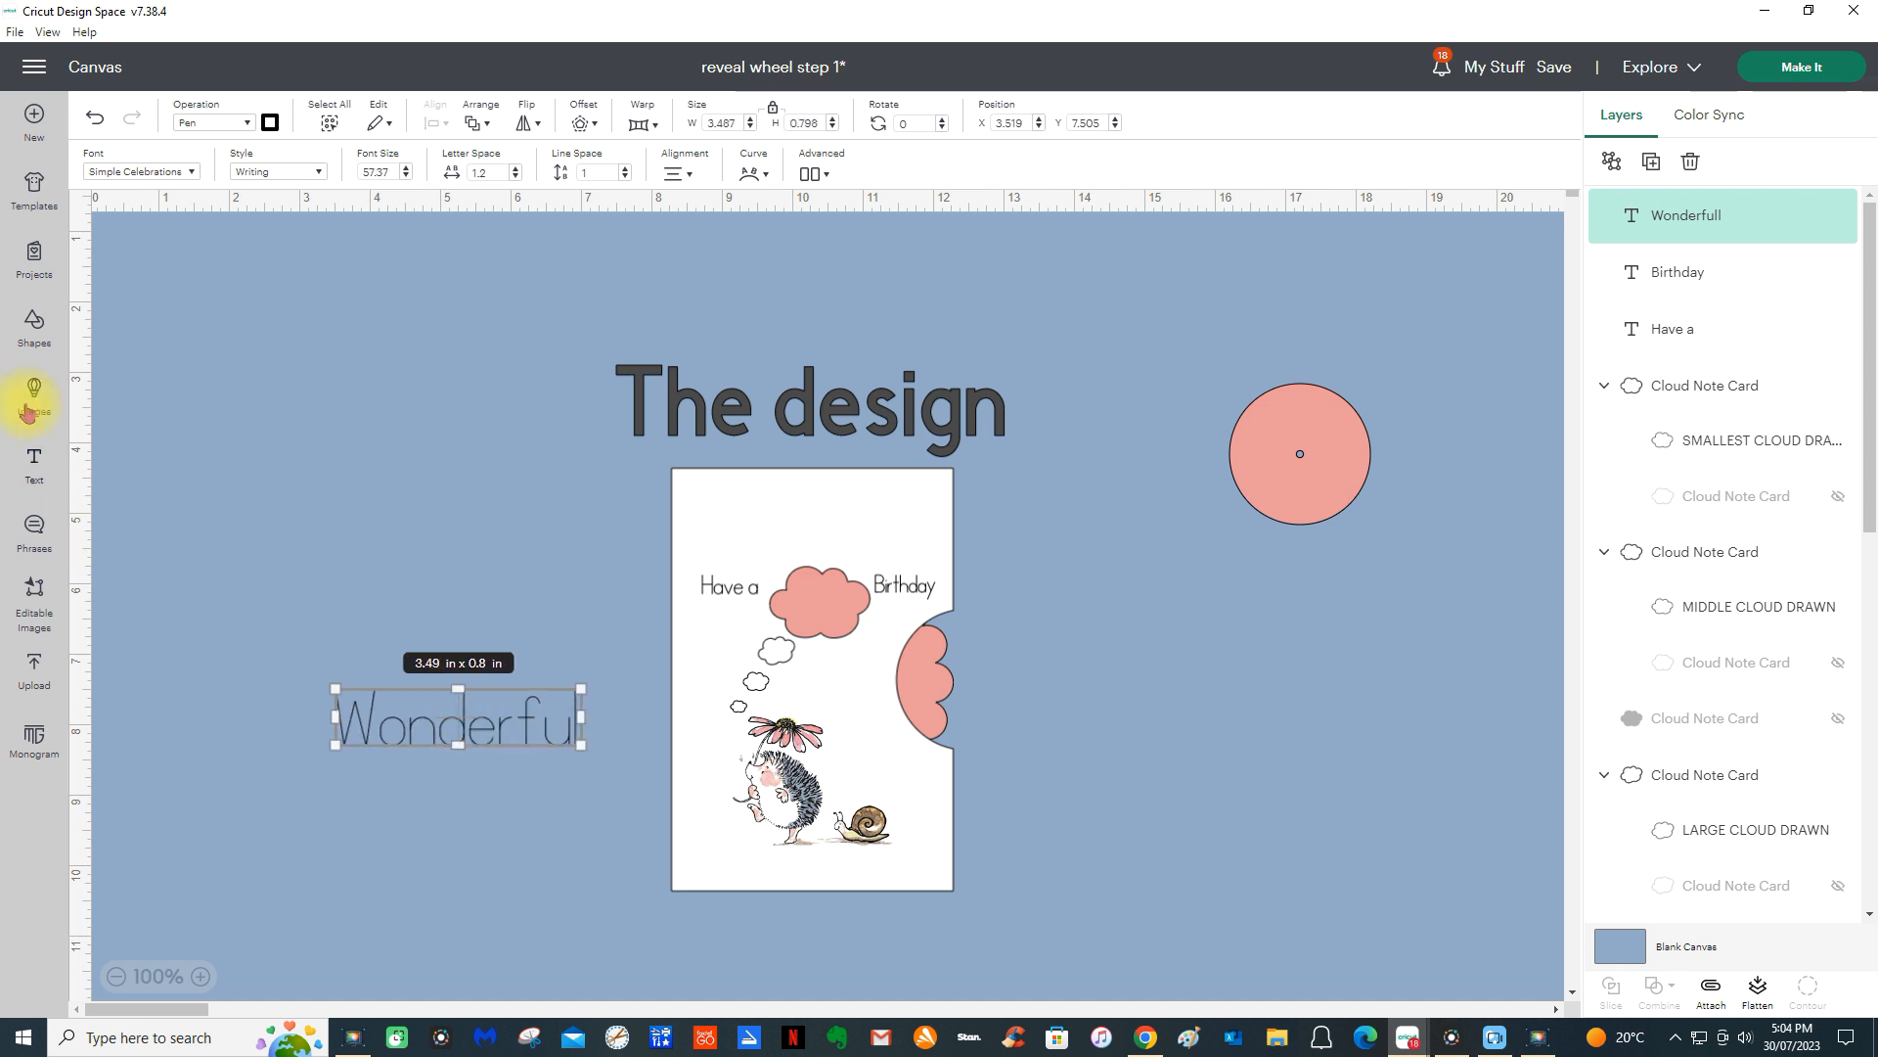
- Add a separate text object reading "happy" beside the card
{"action": "left_click", "coordinate": [36, 460]}
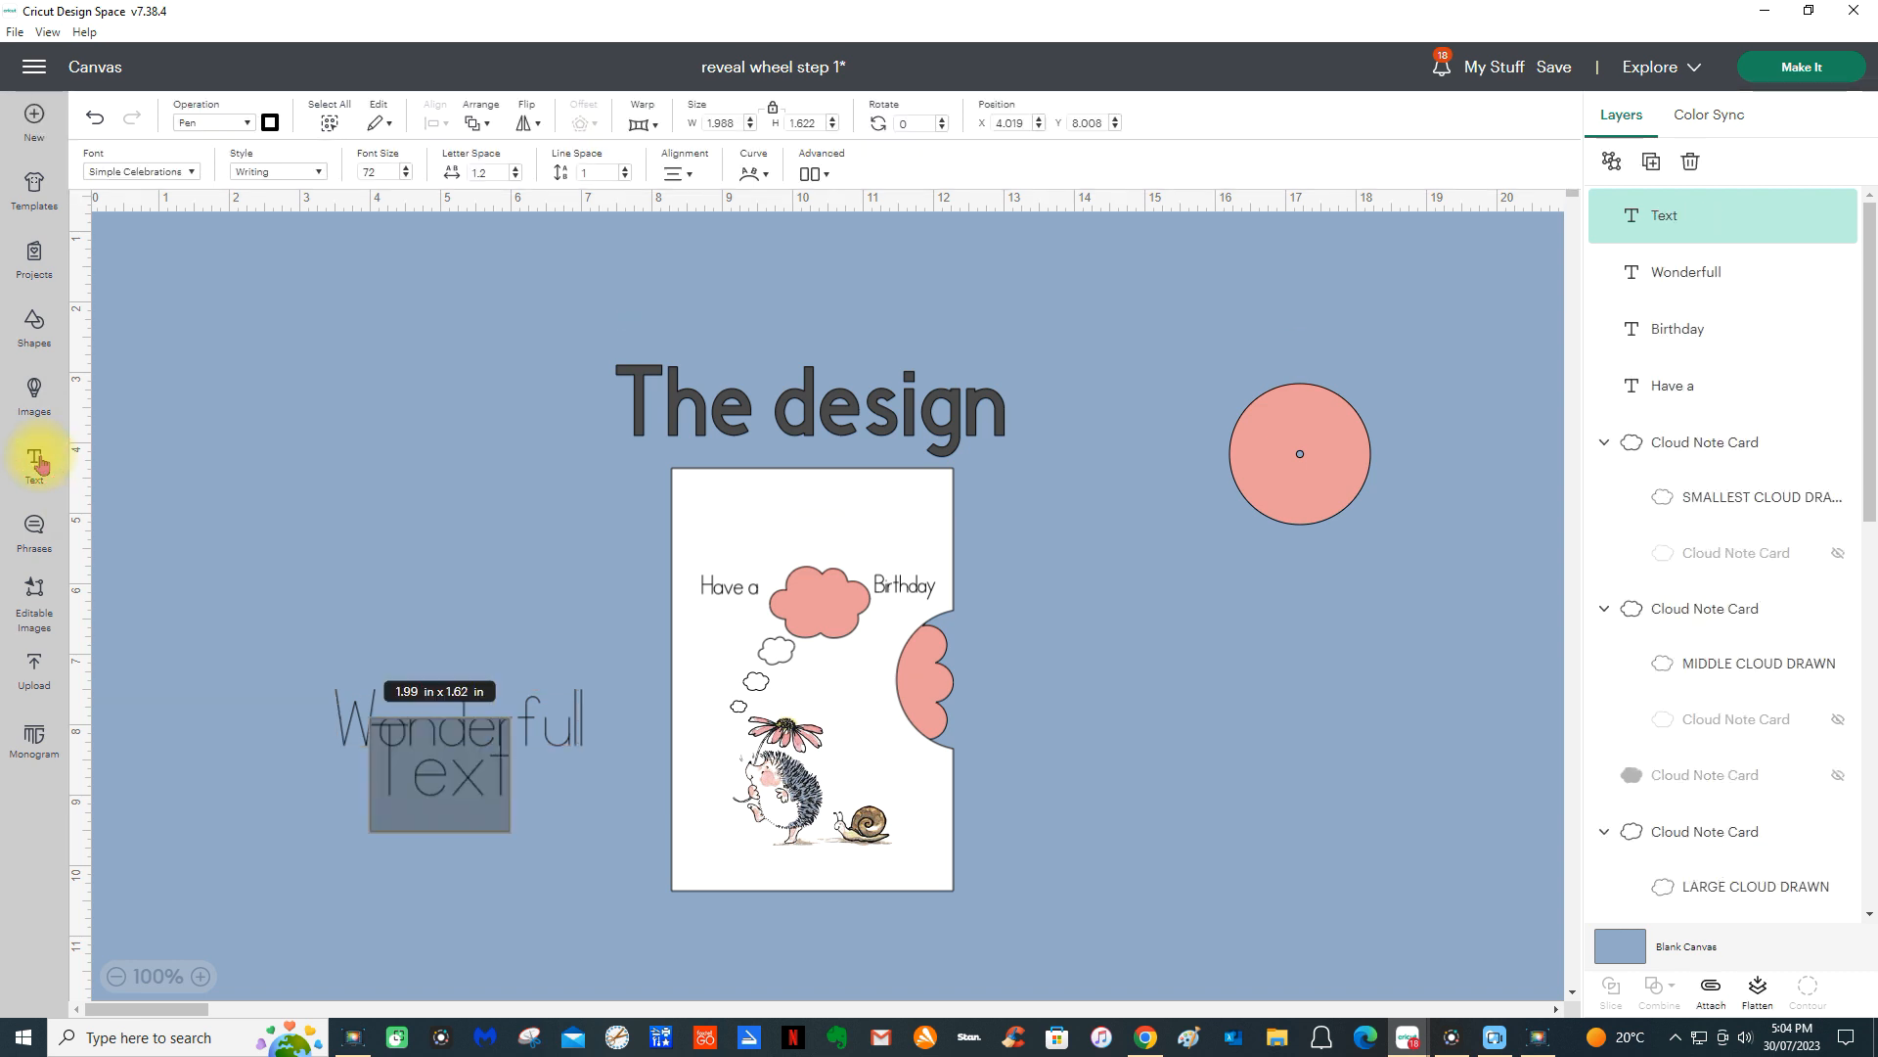
{"action": "type", "text": "happy"}
{"action": "key", "text": "Return"}
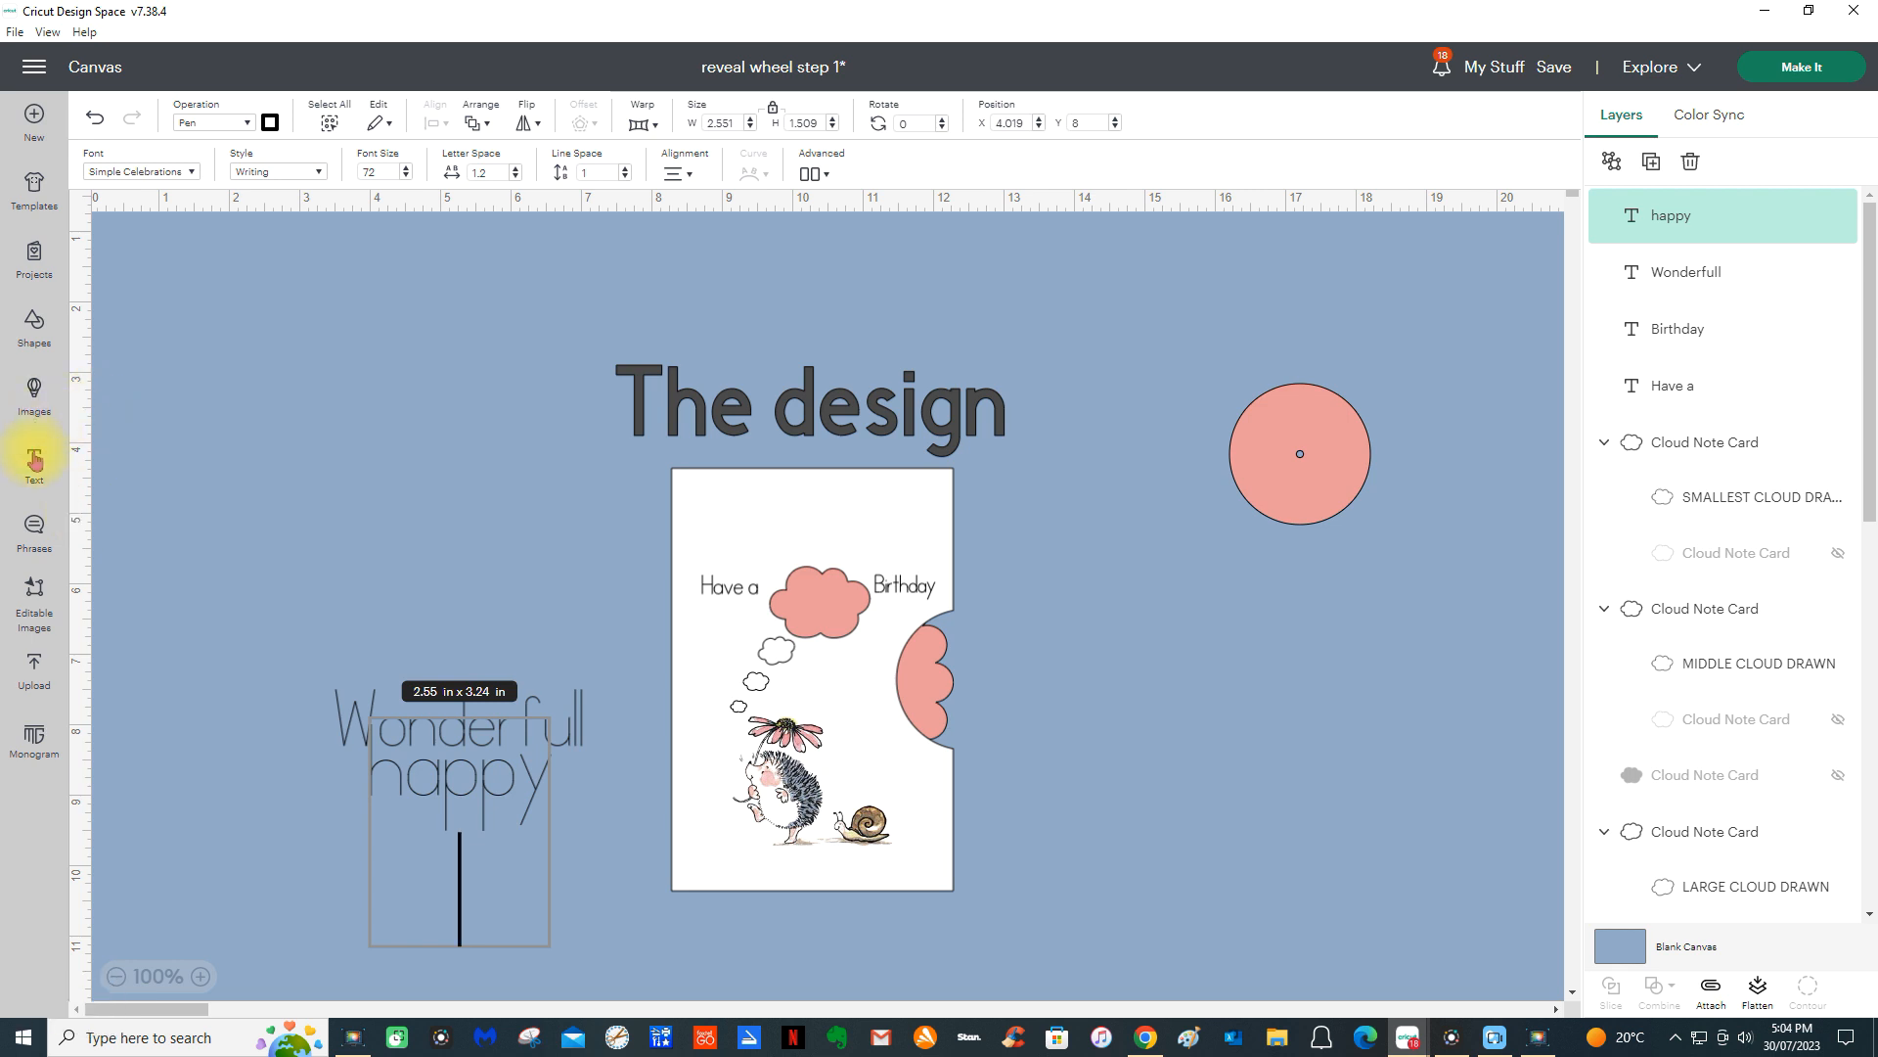
{"action": "left_click", "coordinate": [323, 458]}
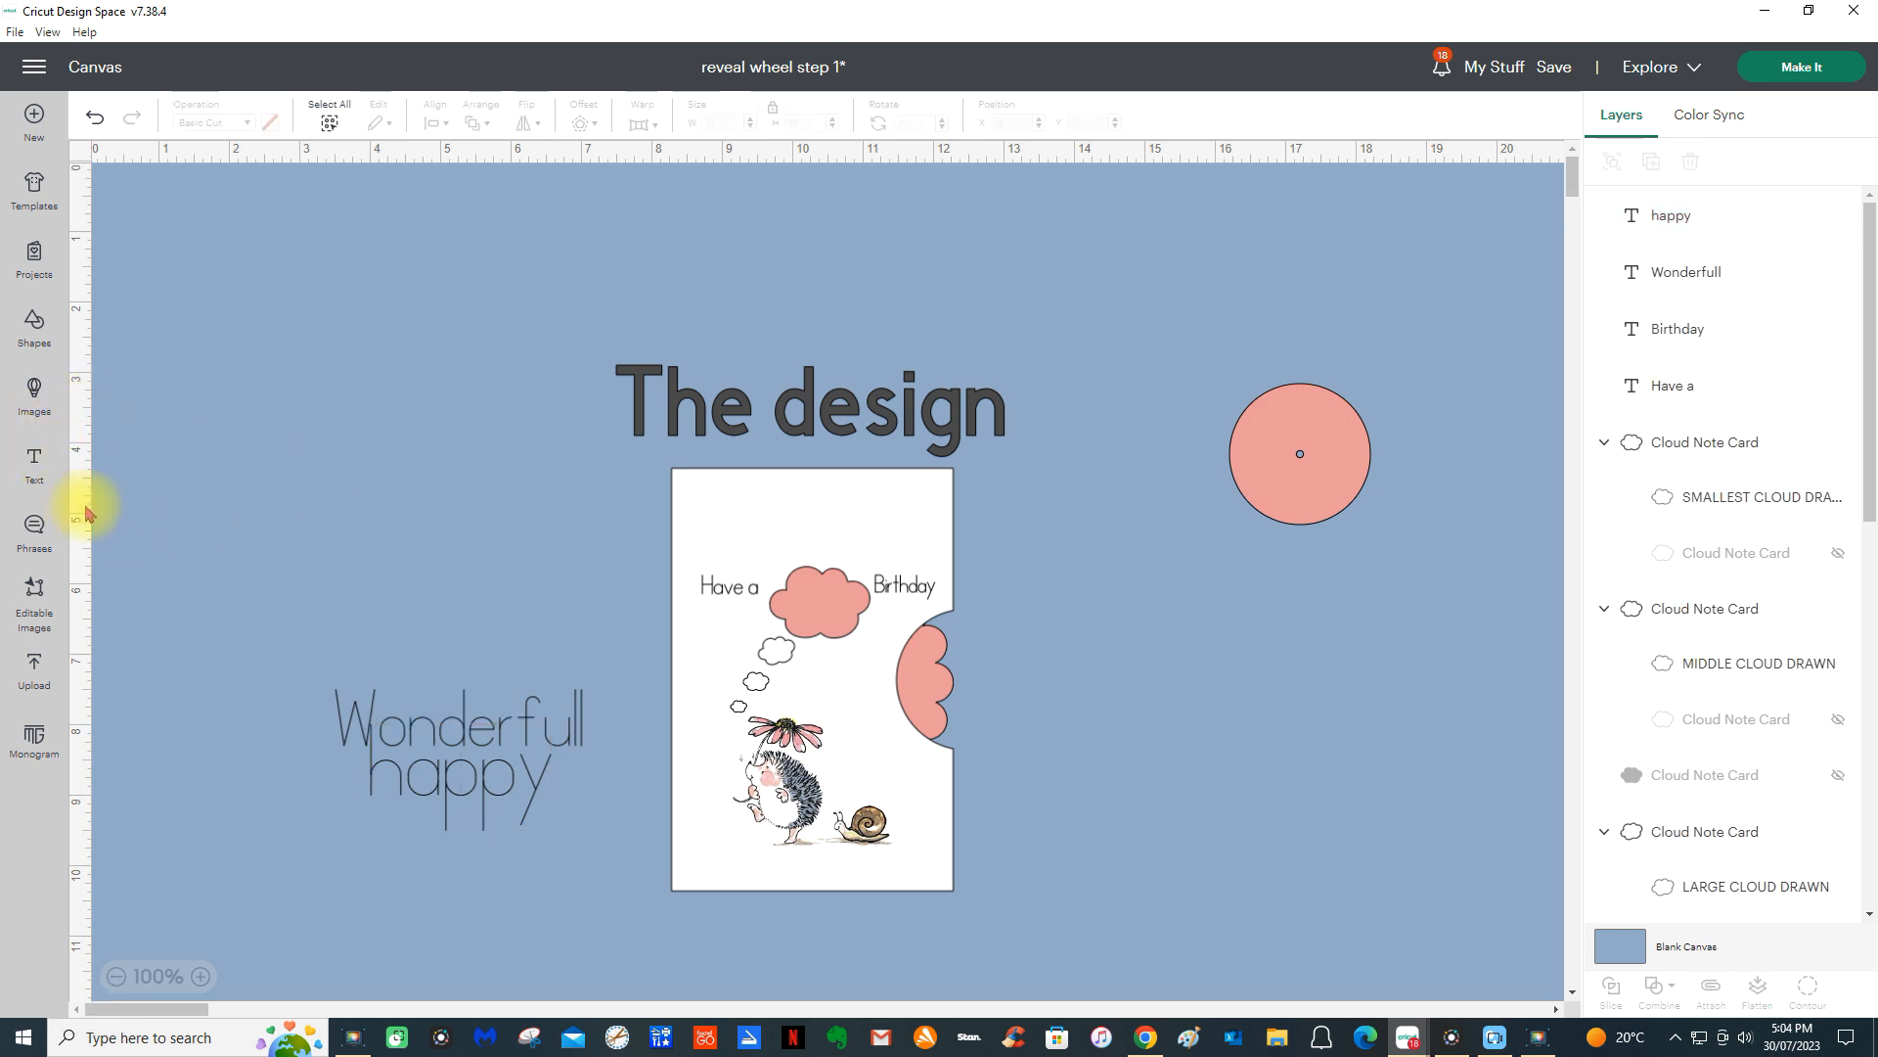
- Add a separate text object reading "Exciting" beside the card
{"action": "left_click", "coordinate": [35, 457]}
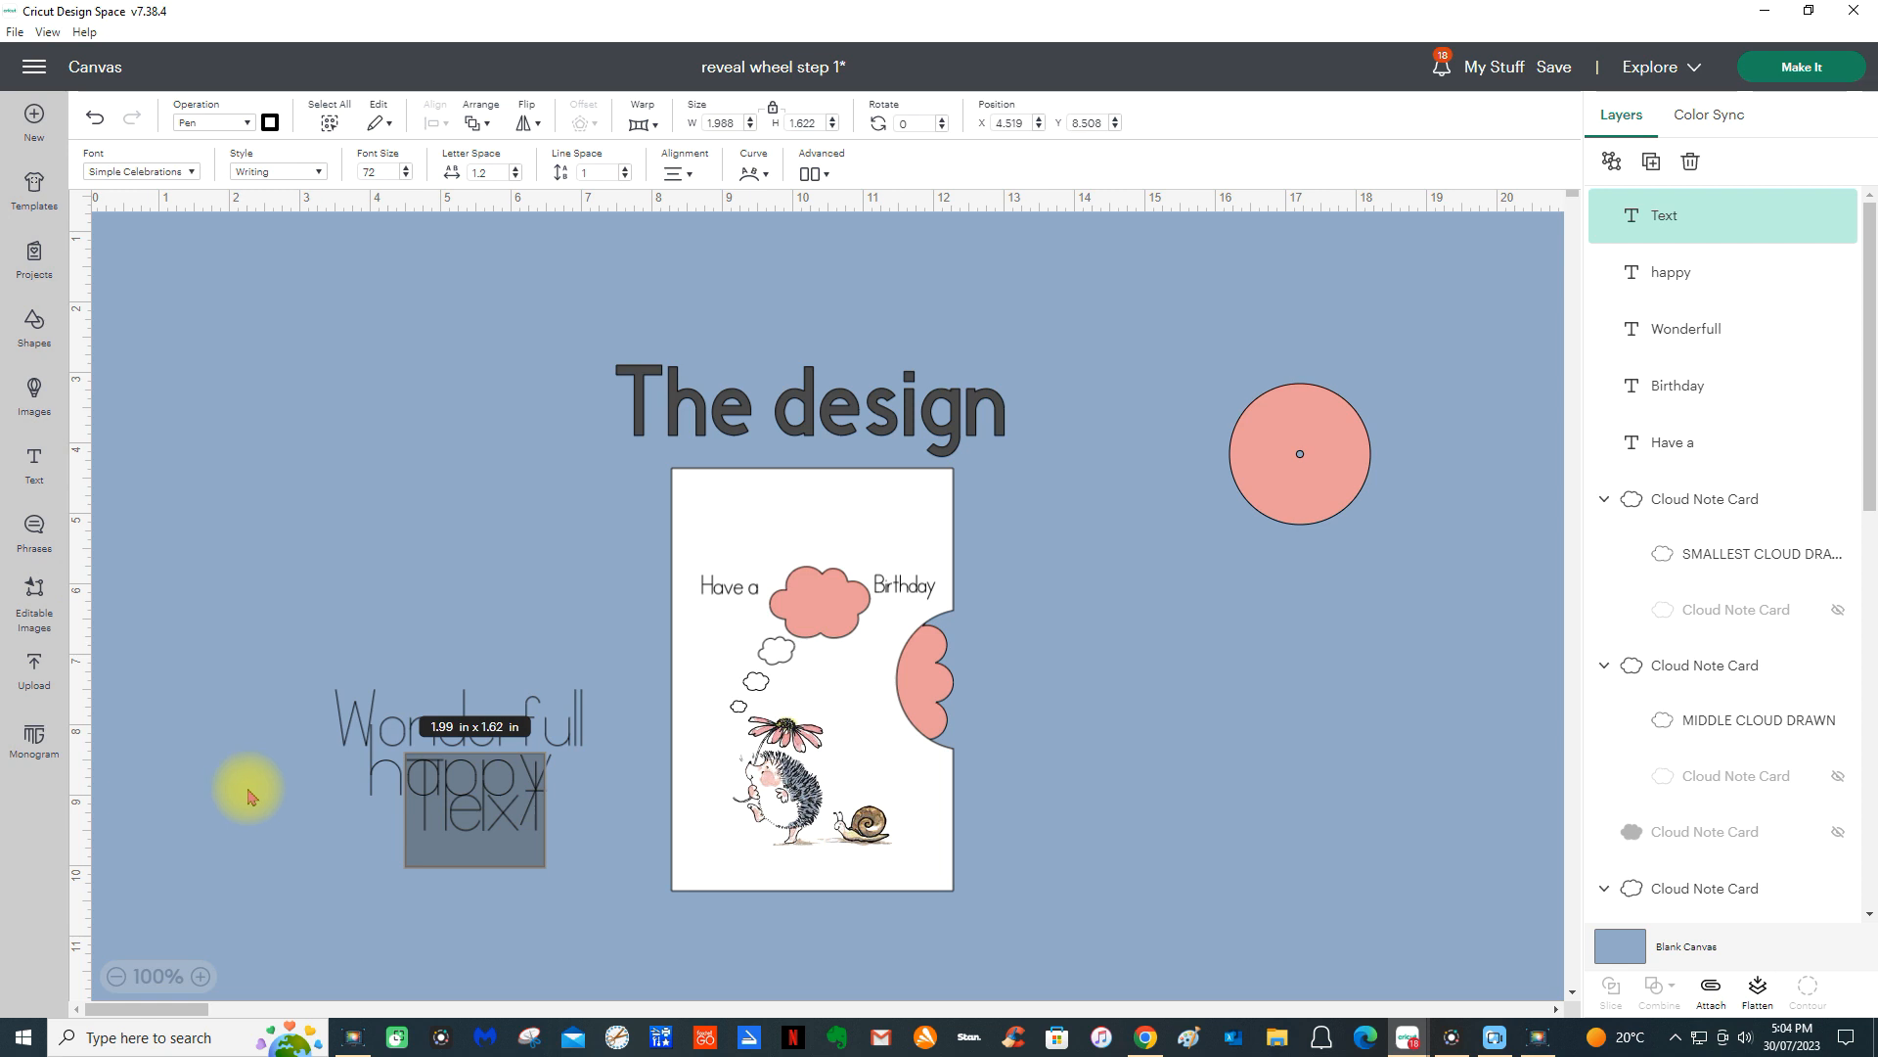
{"action": "type", "text": "E"}
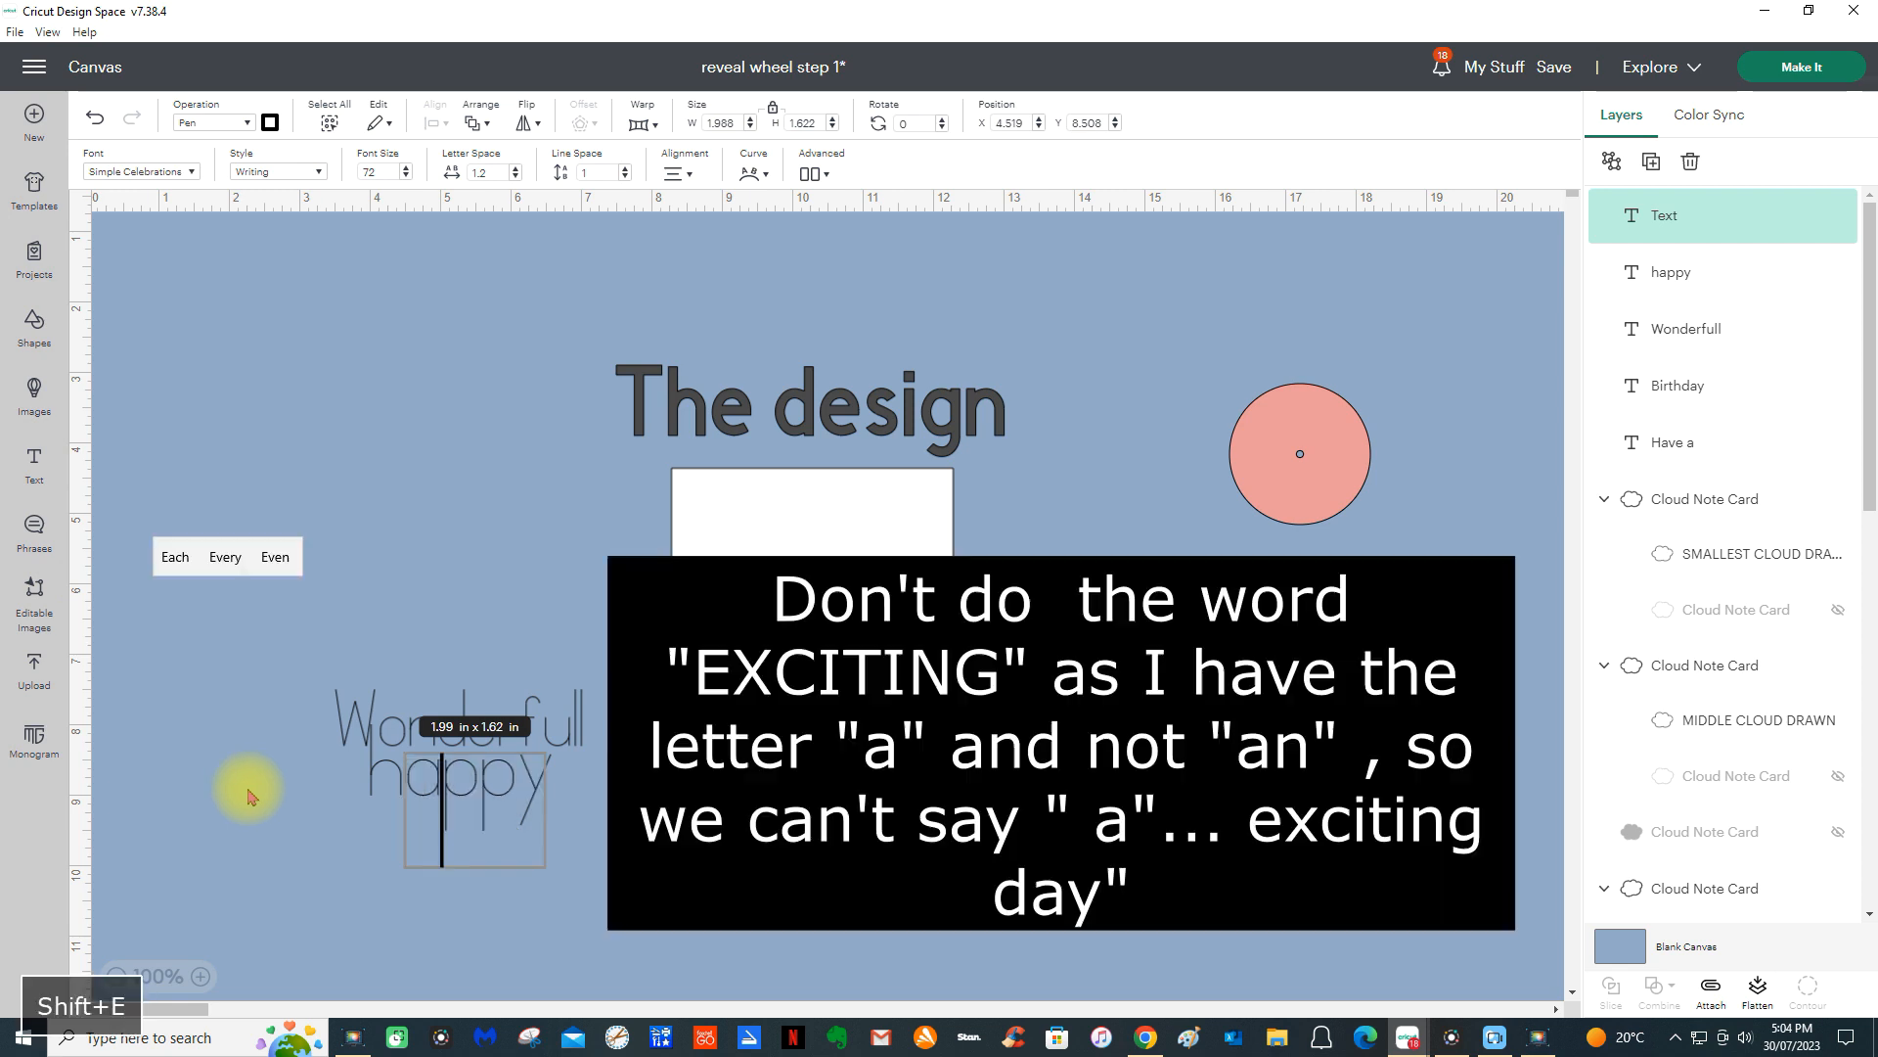
{"action": "type", "text": "xciting"}
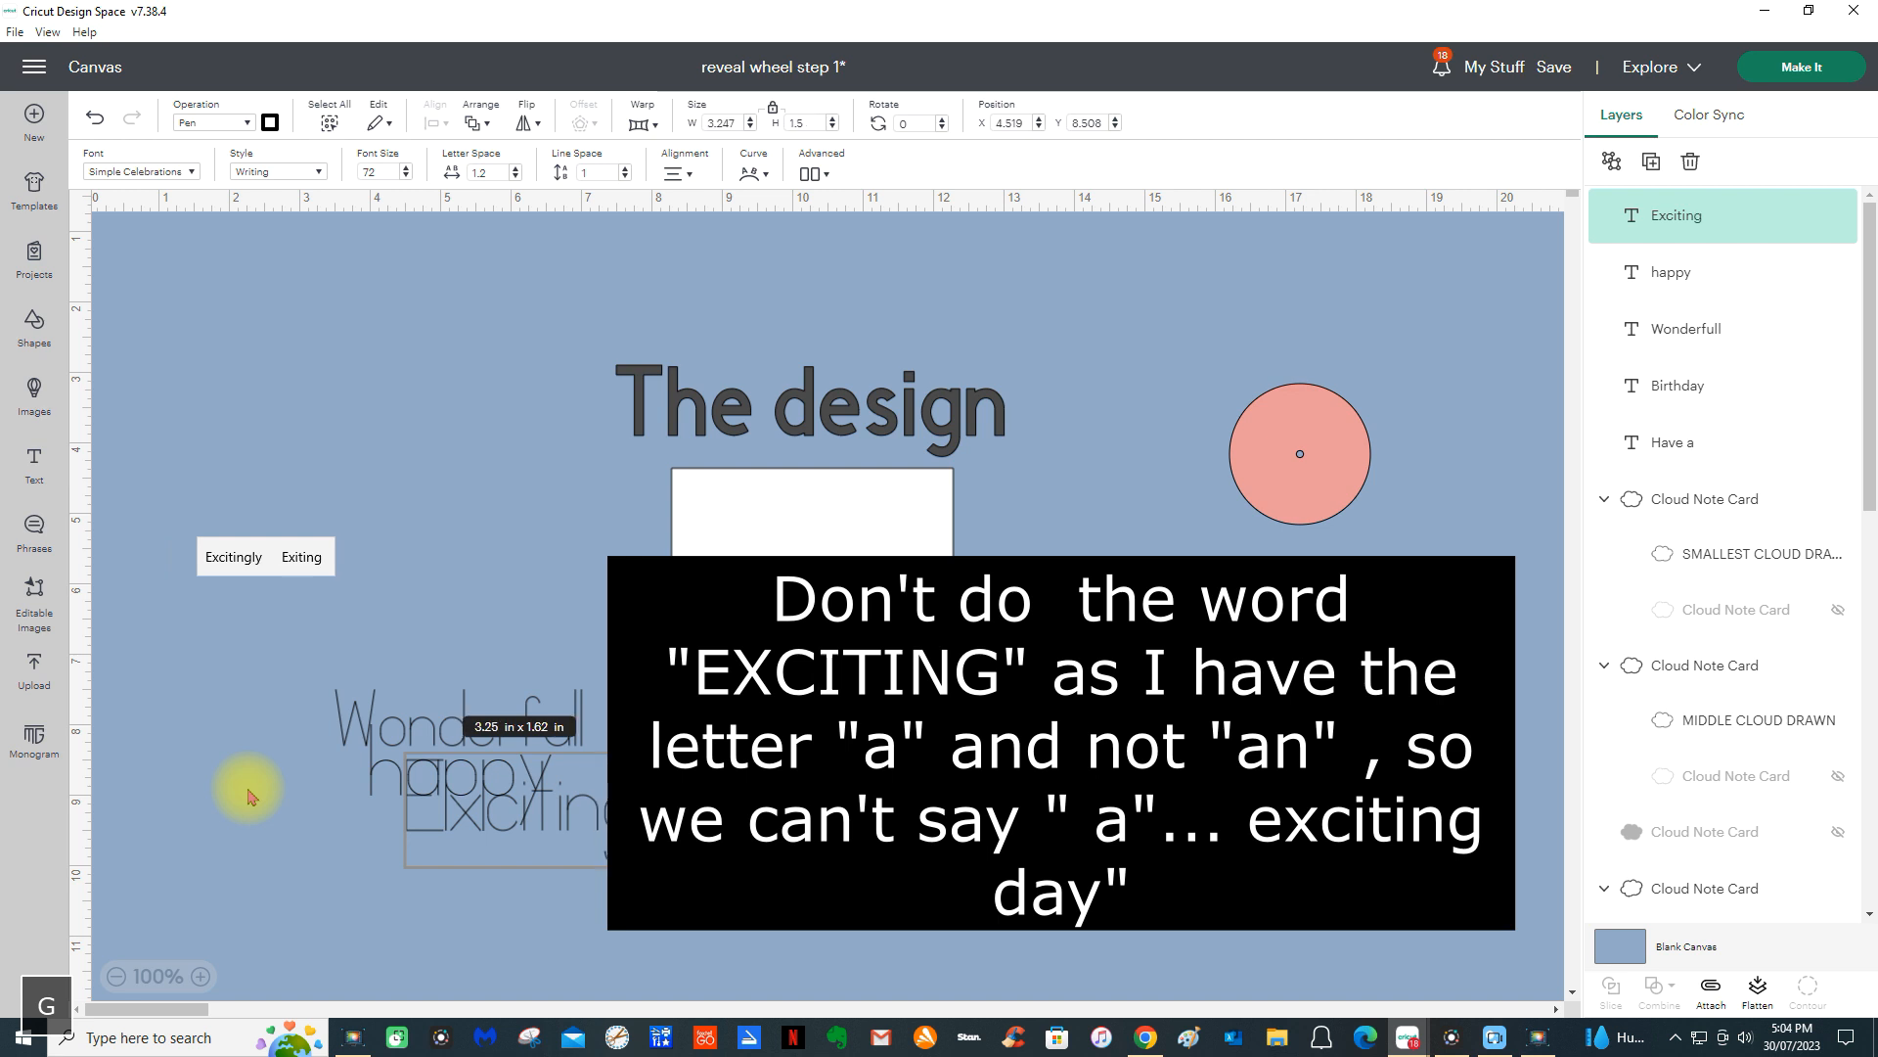
{"action": "key", "text": "Return"}
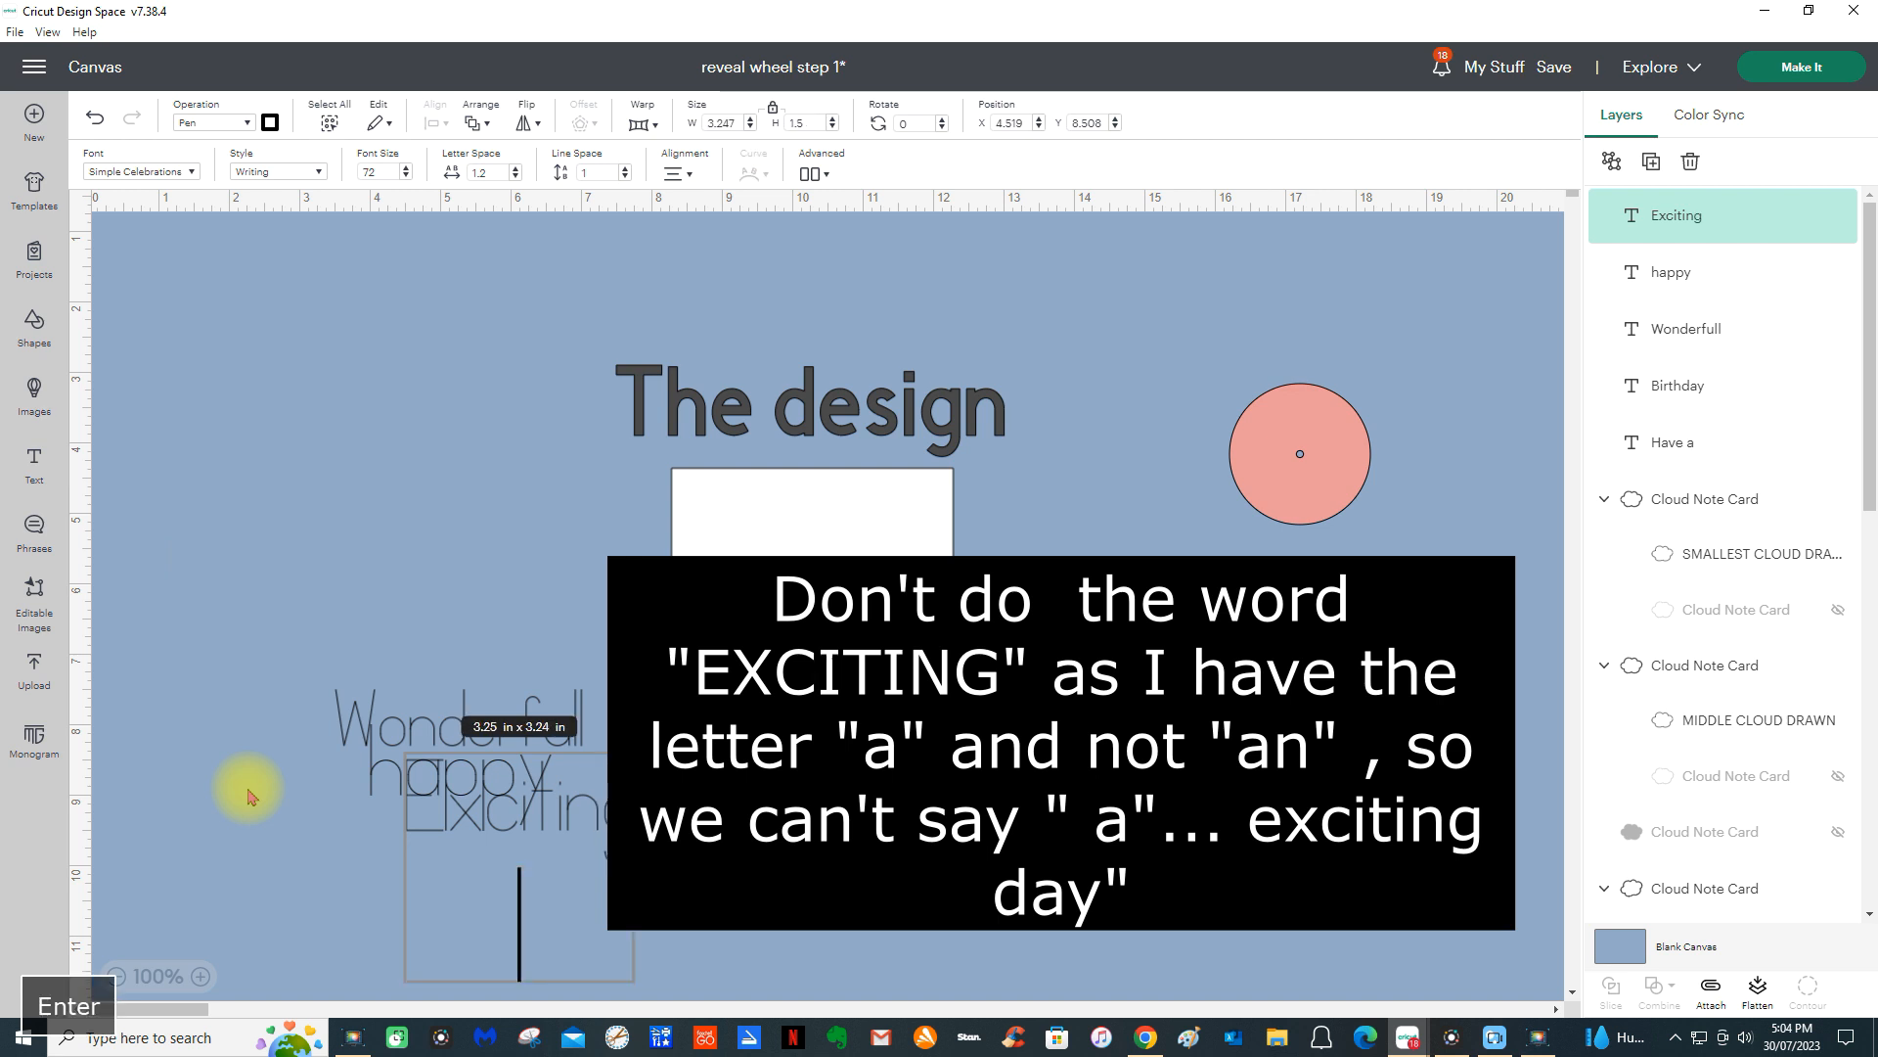
- Arrange the wheel words in a column beside the heading and scale them together to about 1.32 × 2.04 in
{"action": "left_click_drag", "start_coordinate": [536, 849], "coordinate": [465, 494]}
{"action": "left_click_drag", "start_coordinate": [461, 721], "coordinate": [445, 375]}
{"action": "left_click_drag", "start_coordinate": [476, 797], "coordinate": [421, 507]}
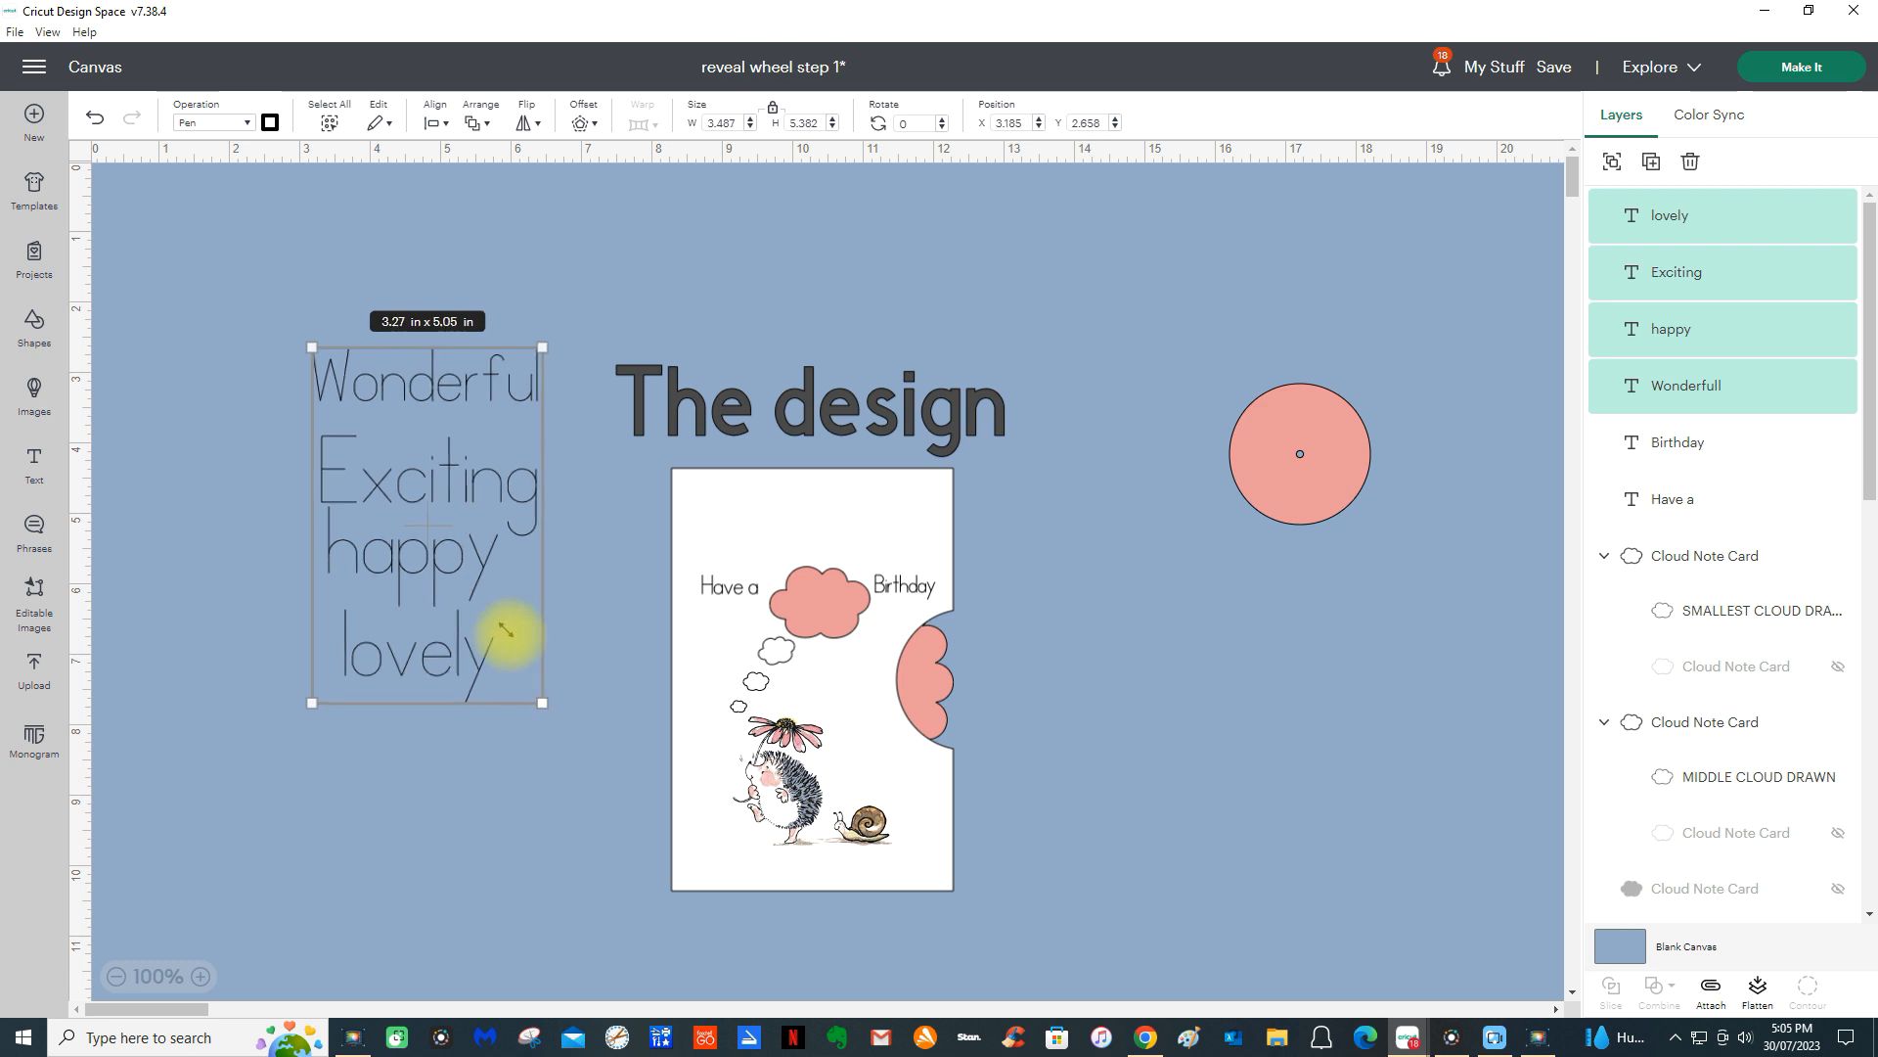
{"action": "left_click_drag", "start_coordinate": [506, 631], "coordinate": [407, 474]}
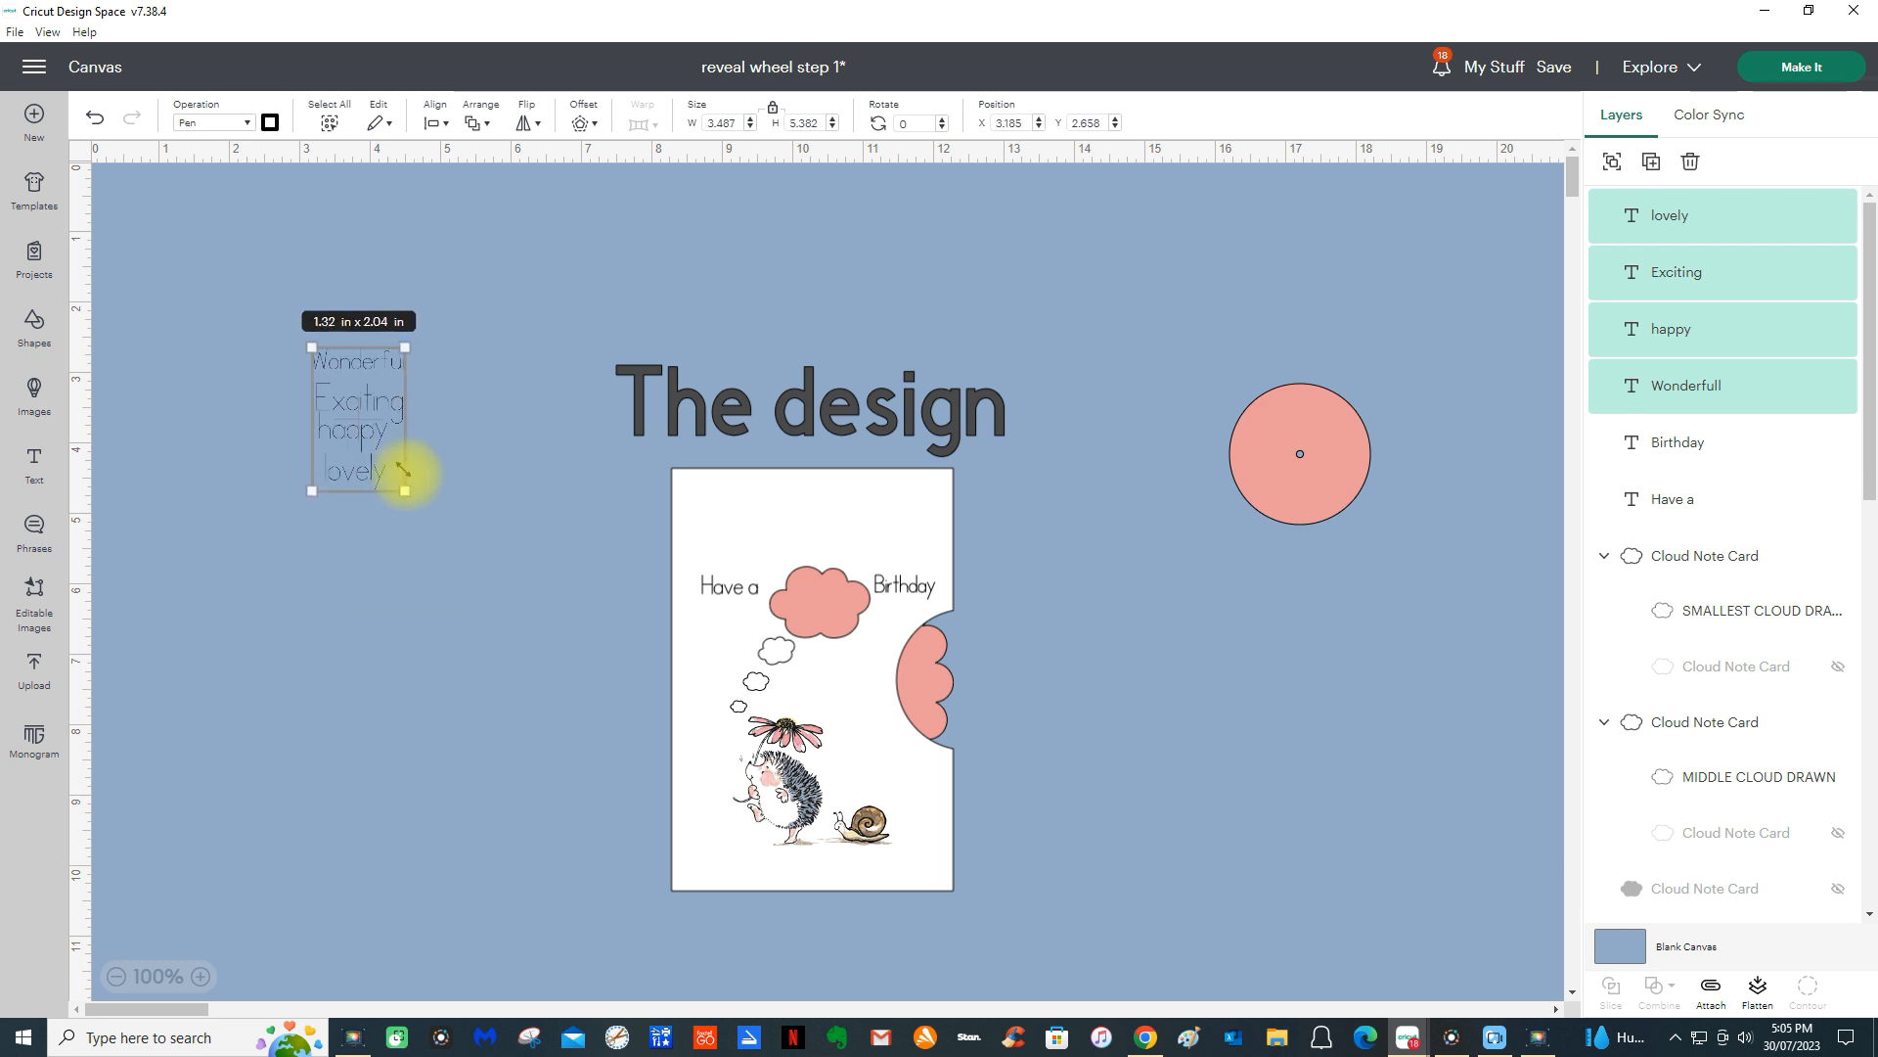
{"action": "left_click", "coordinate": [394, 616]}
- Move "Wonderfull" into the cloud opening on the card and scale it to about 1.1 × 0.25 in
{"action": "left_click_drag", "start_coordinate": [364, 369], "coordinate": [826, 606]}
{"action": "left_click_drag", "start_coordinate": [865, 605], "coordinate": [826, 612]}
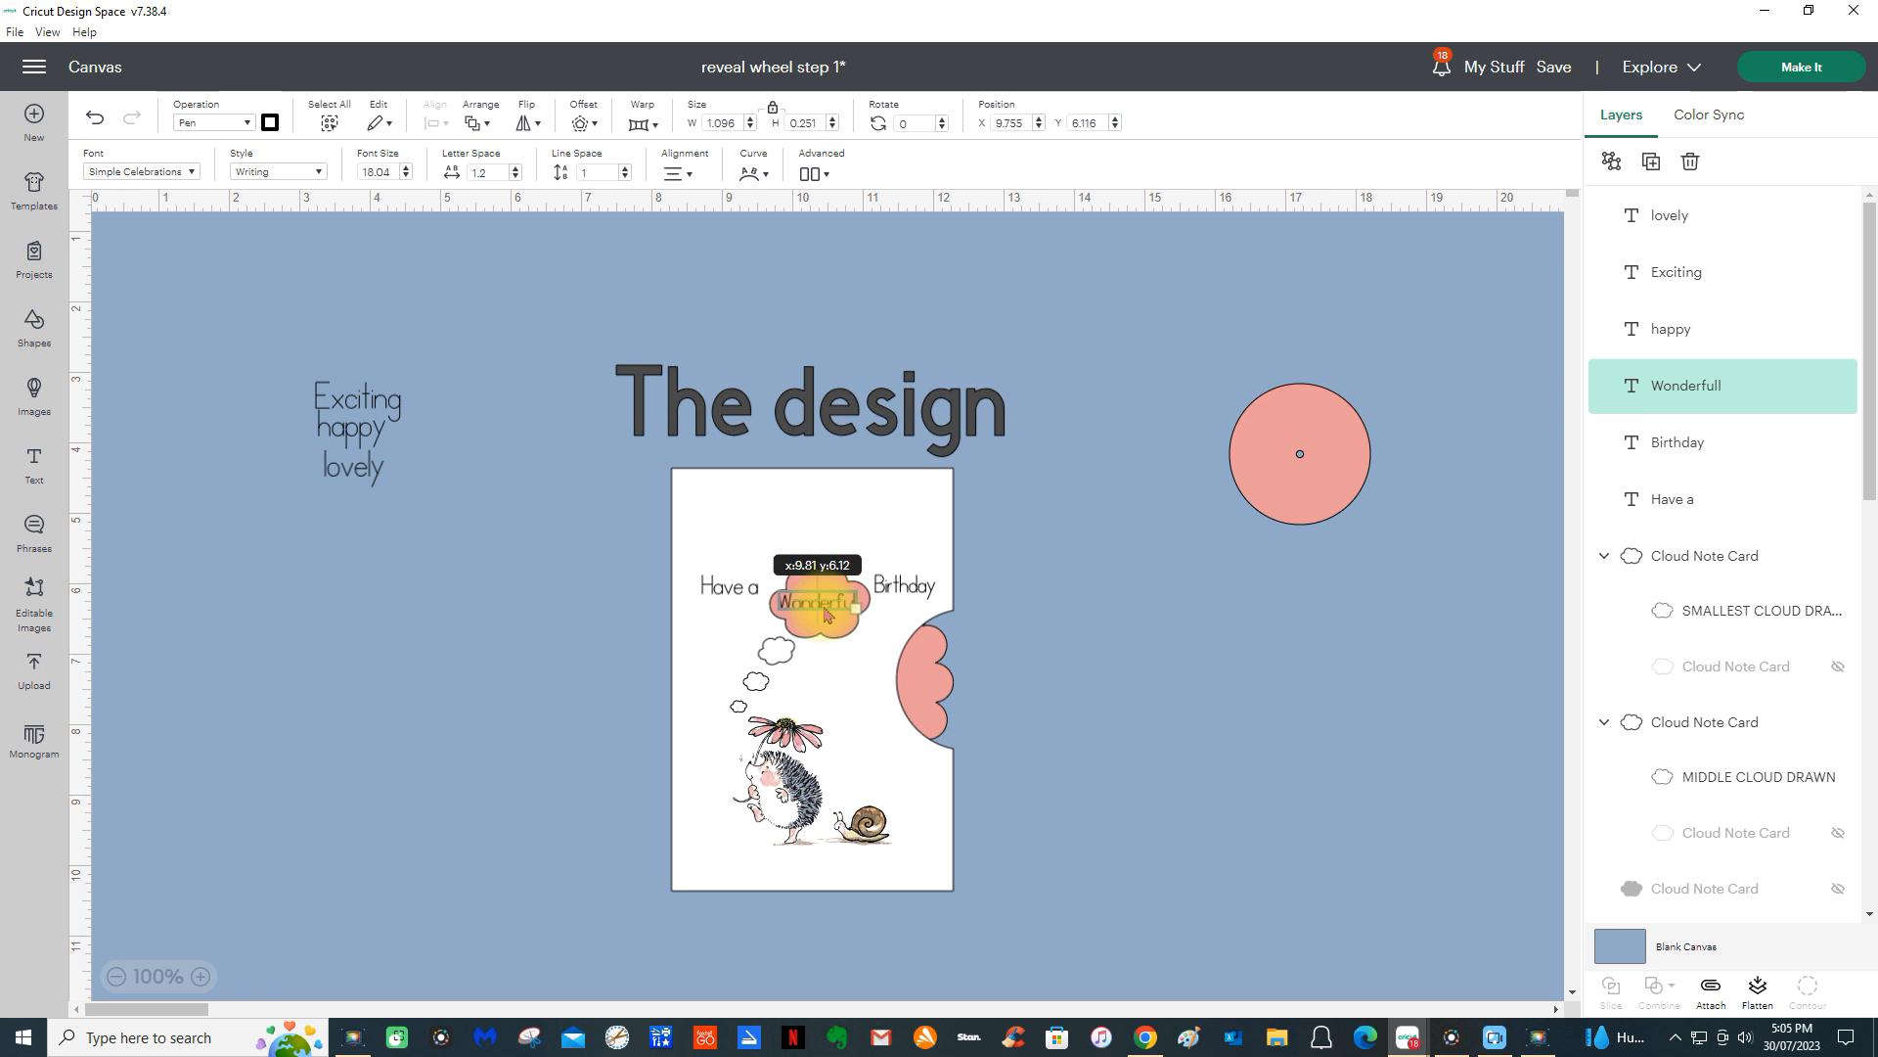
{"action": "left_click_drag", "start_coordinate": [826, 608], "coordinate": [827, 607]}
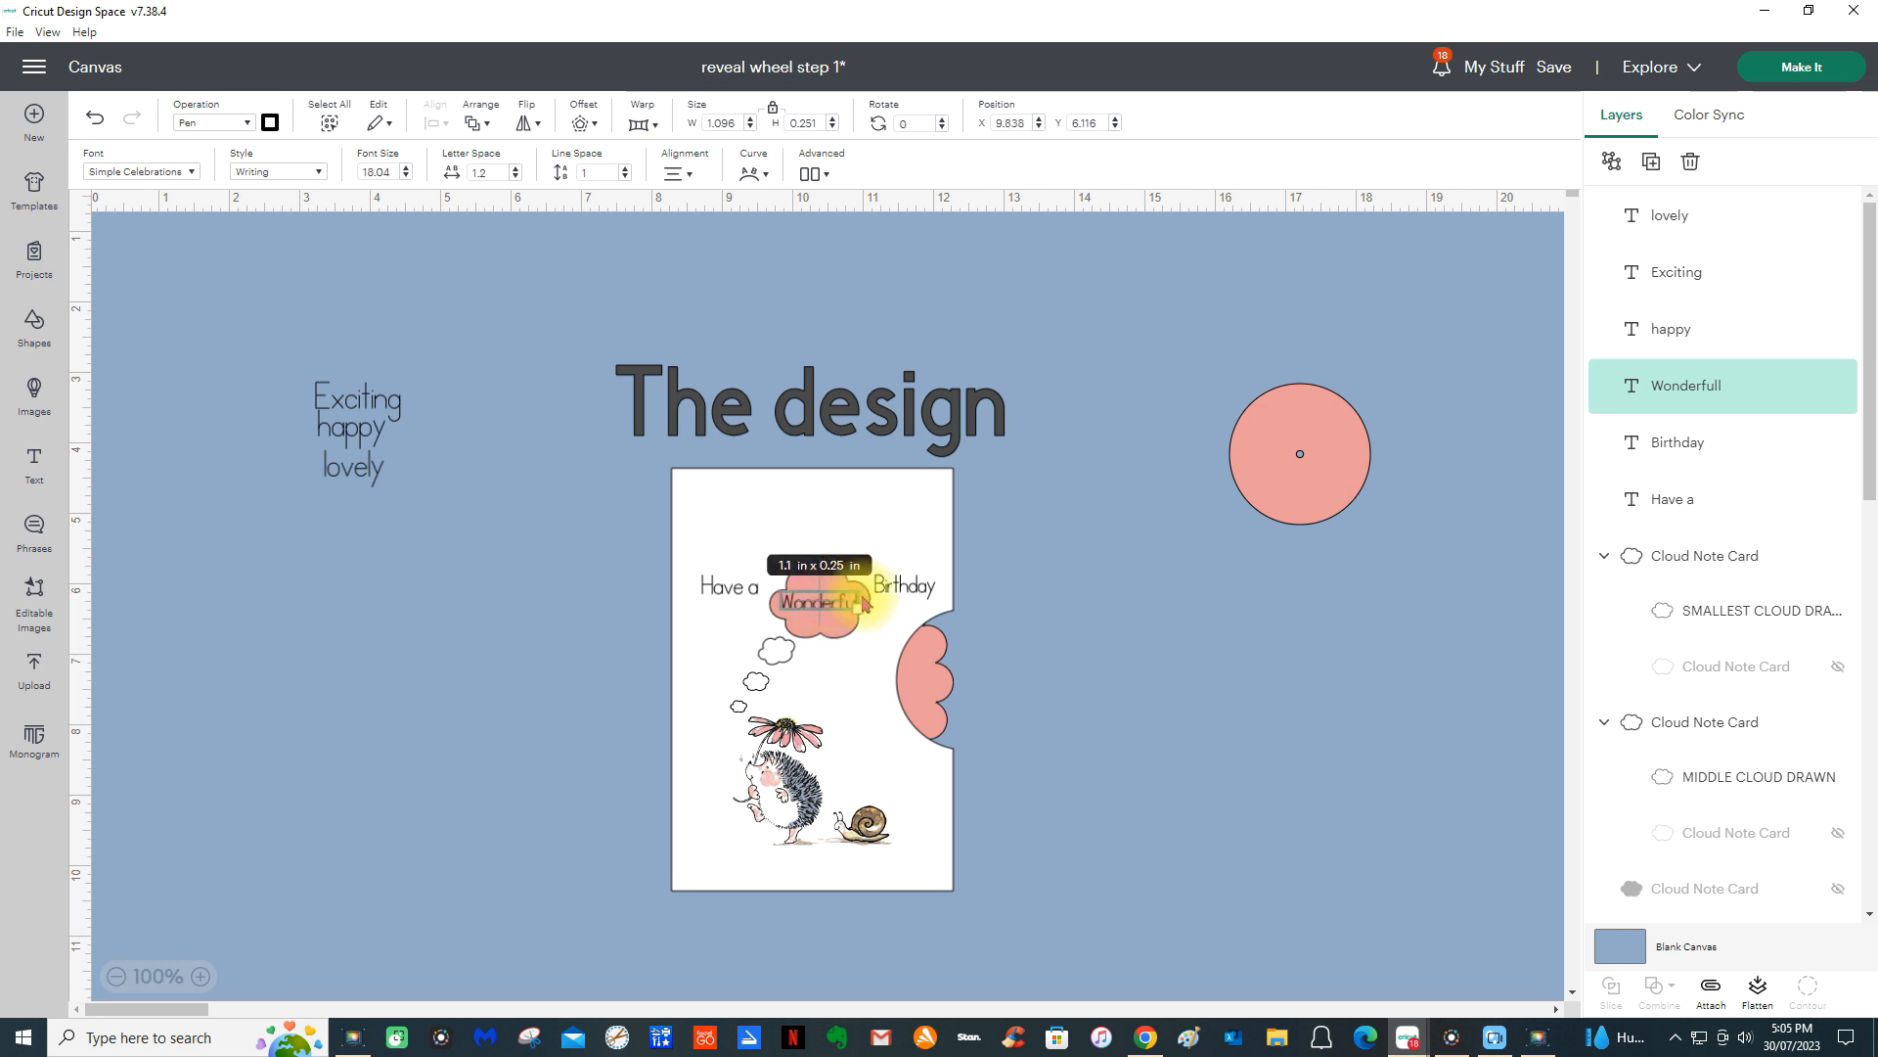
{"action": "left_click", "coordinate": [1079, 693]}
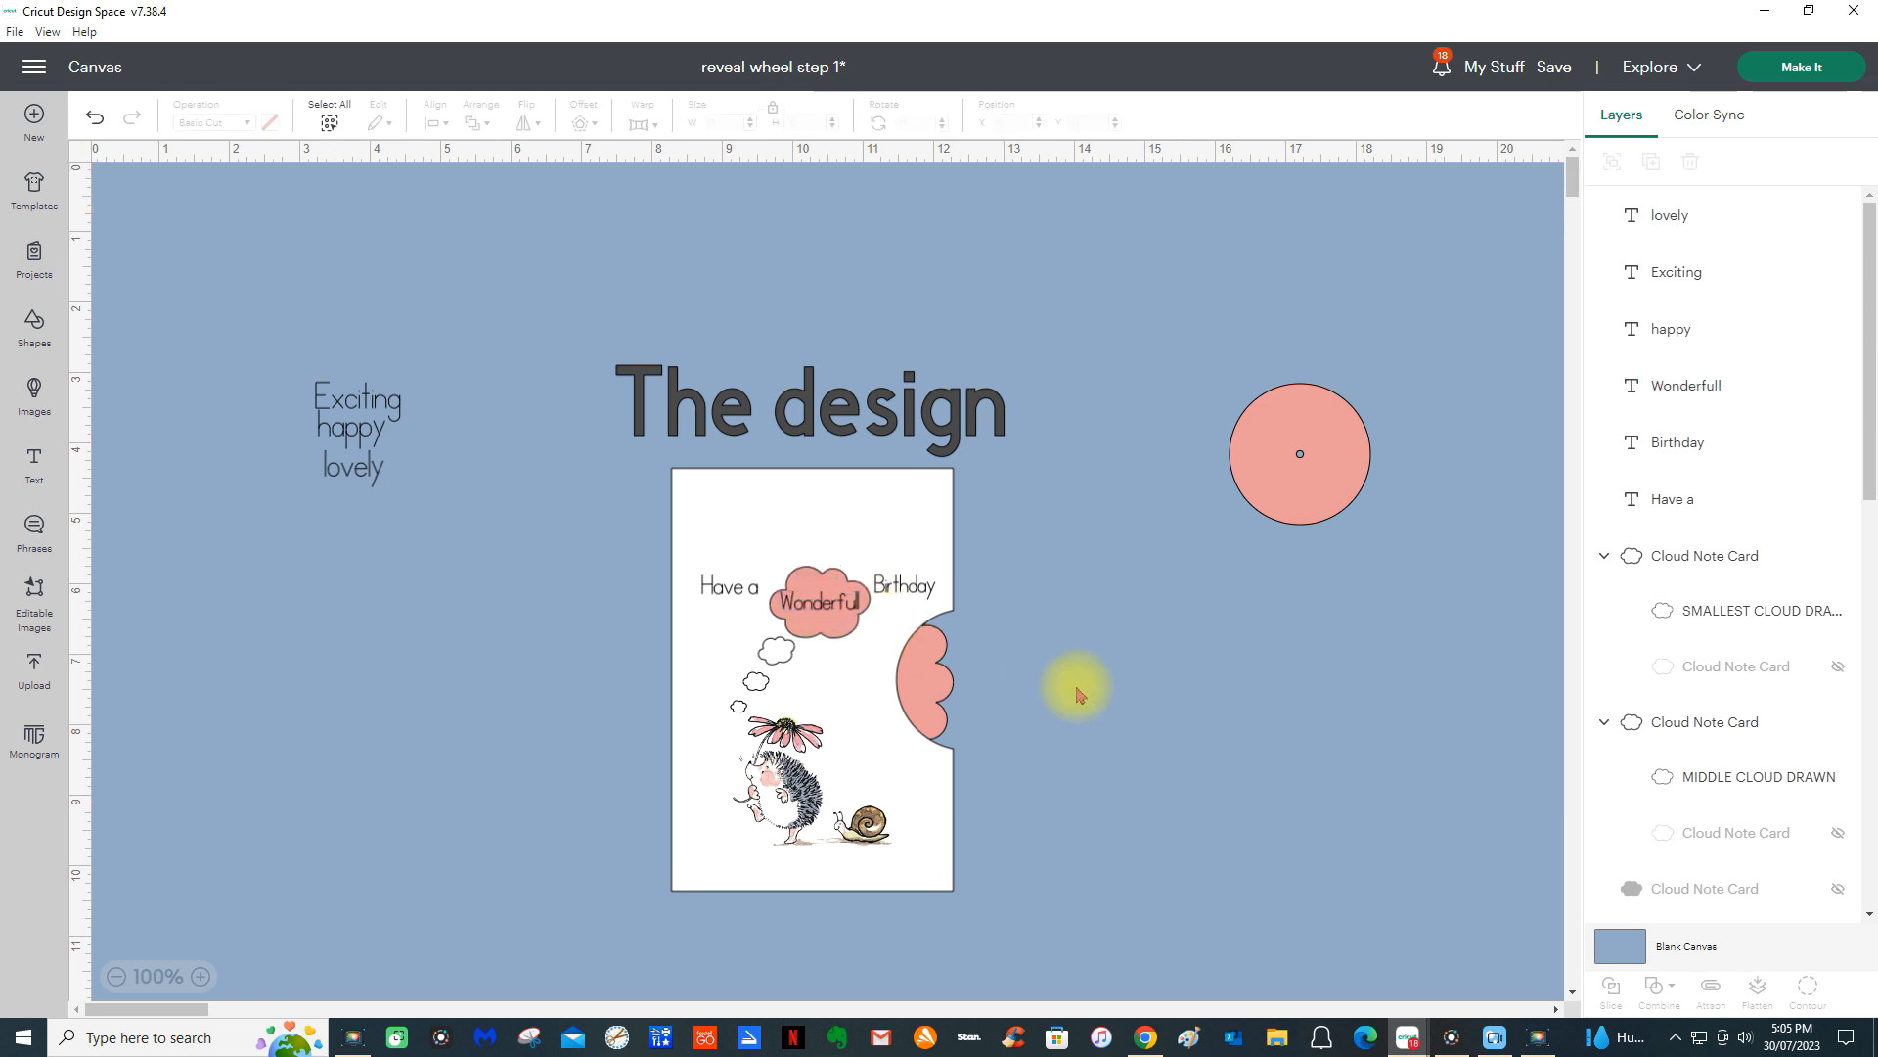
- Scale "Wonderfull" down further to about 0.83 × 0.19 in and recentre it in the cloud opening
{"action": "left_click", "coordinate": [856, 608]}
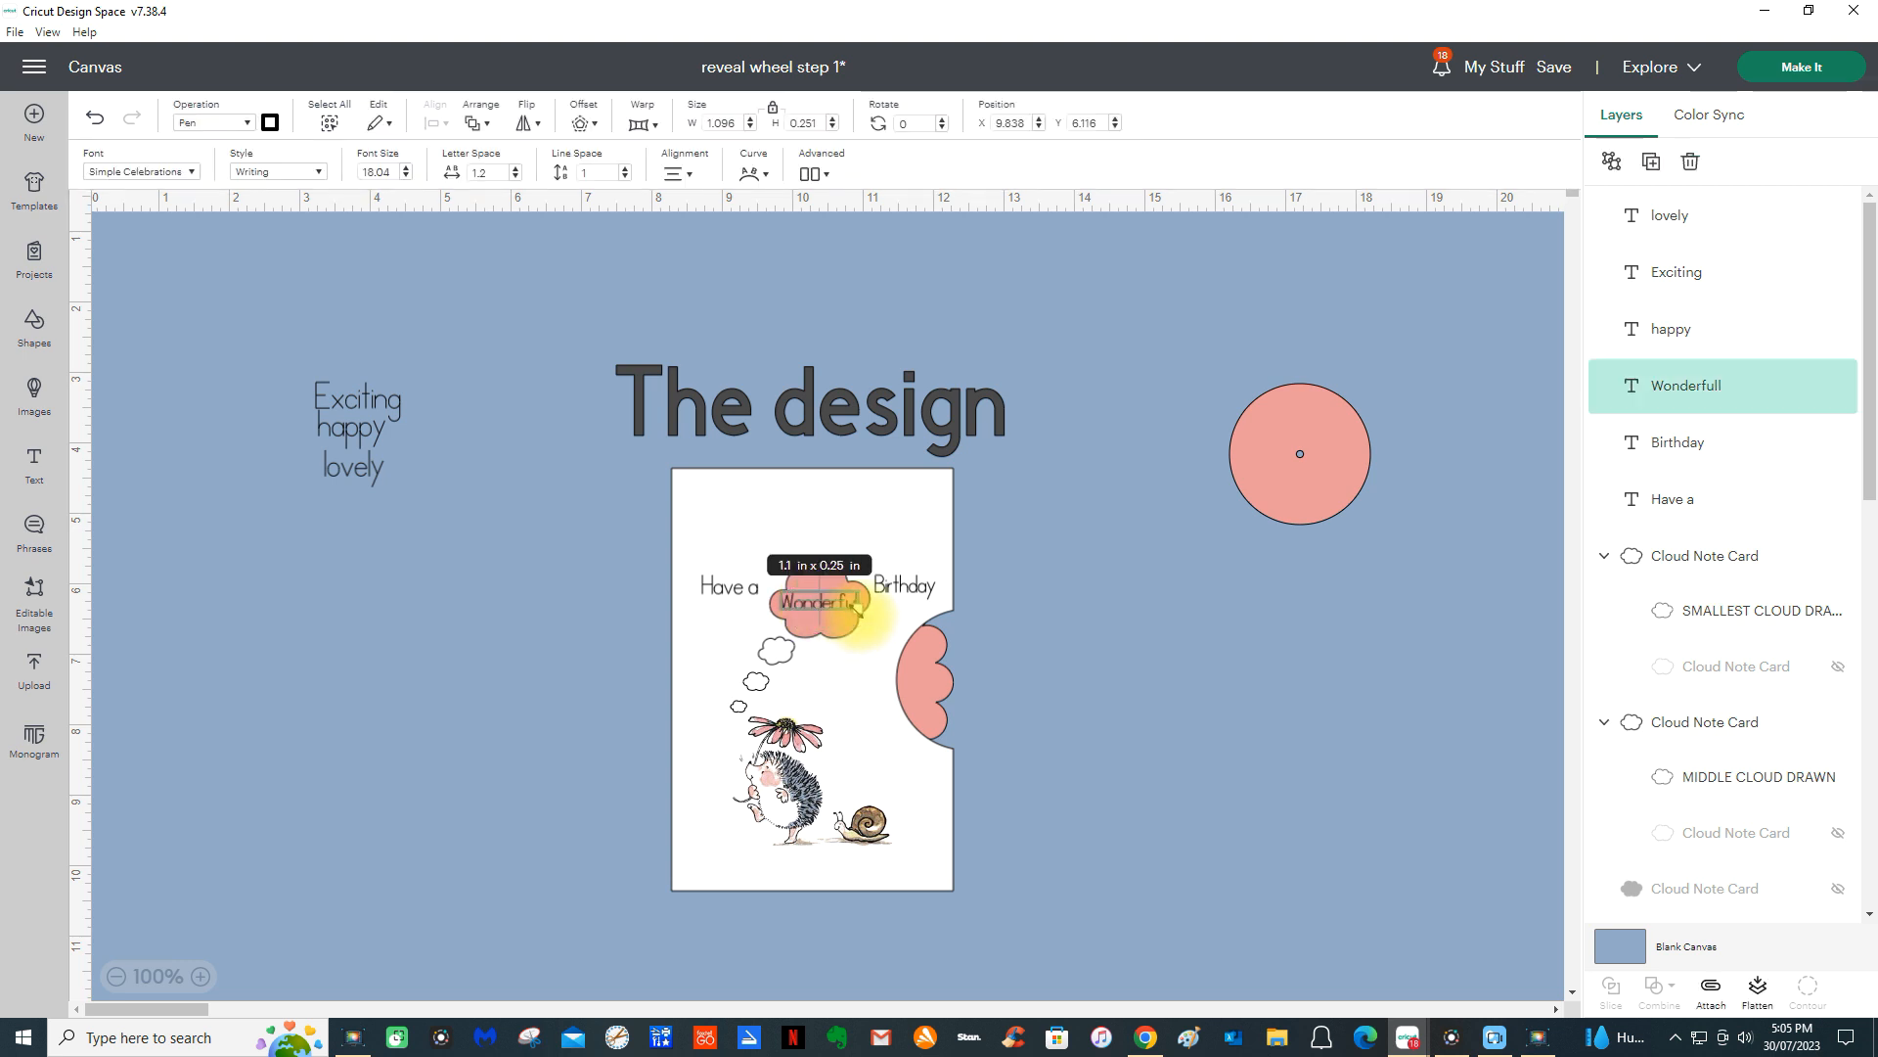
{"action": "left_click_drag", "start_coordinate": [851, 607], "coordinate": [851, 606]}
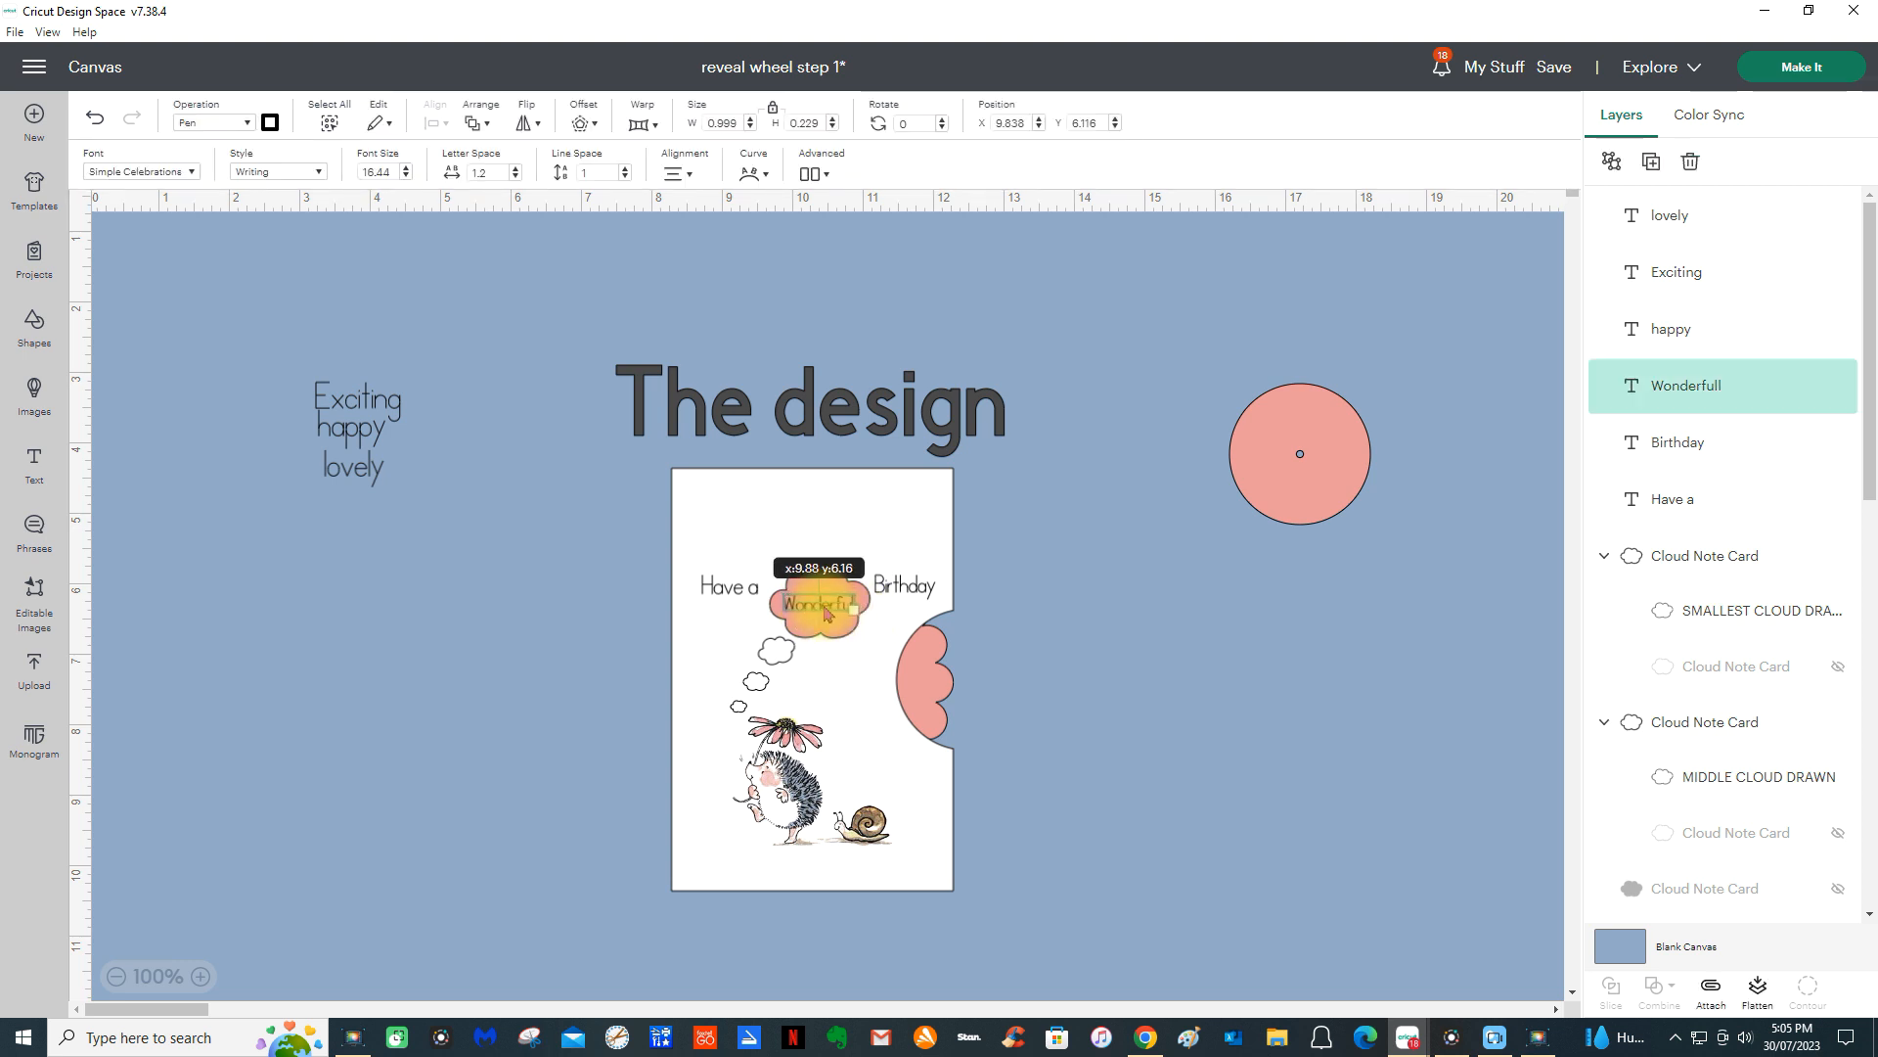
{"action": "left_click", "coordinate": [526, 628]}
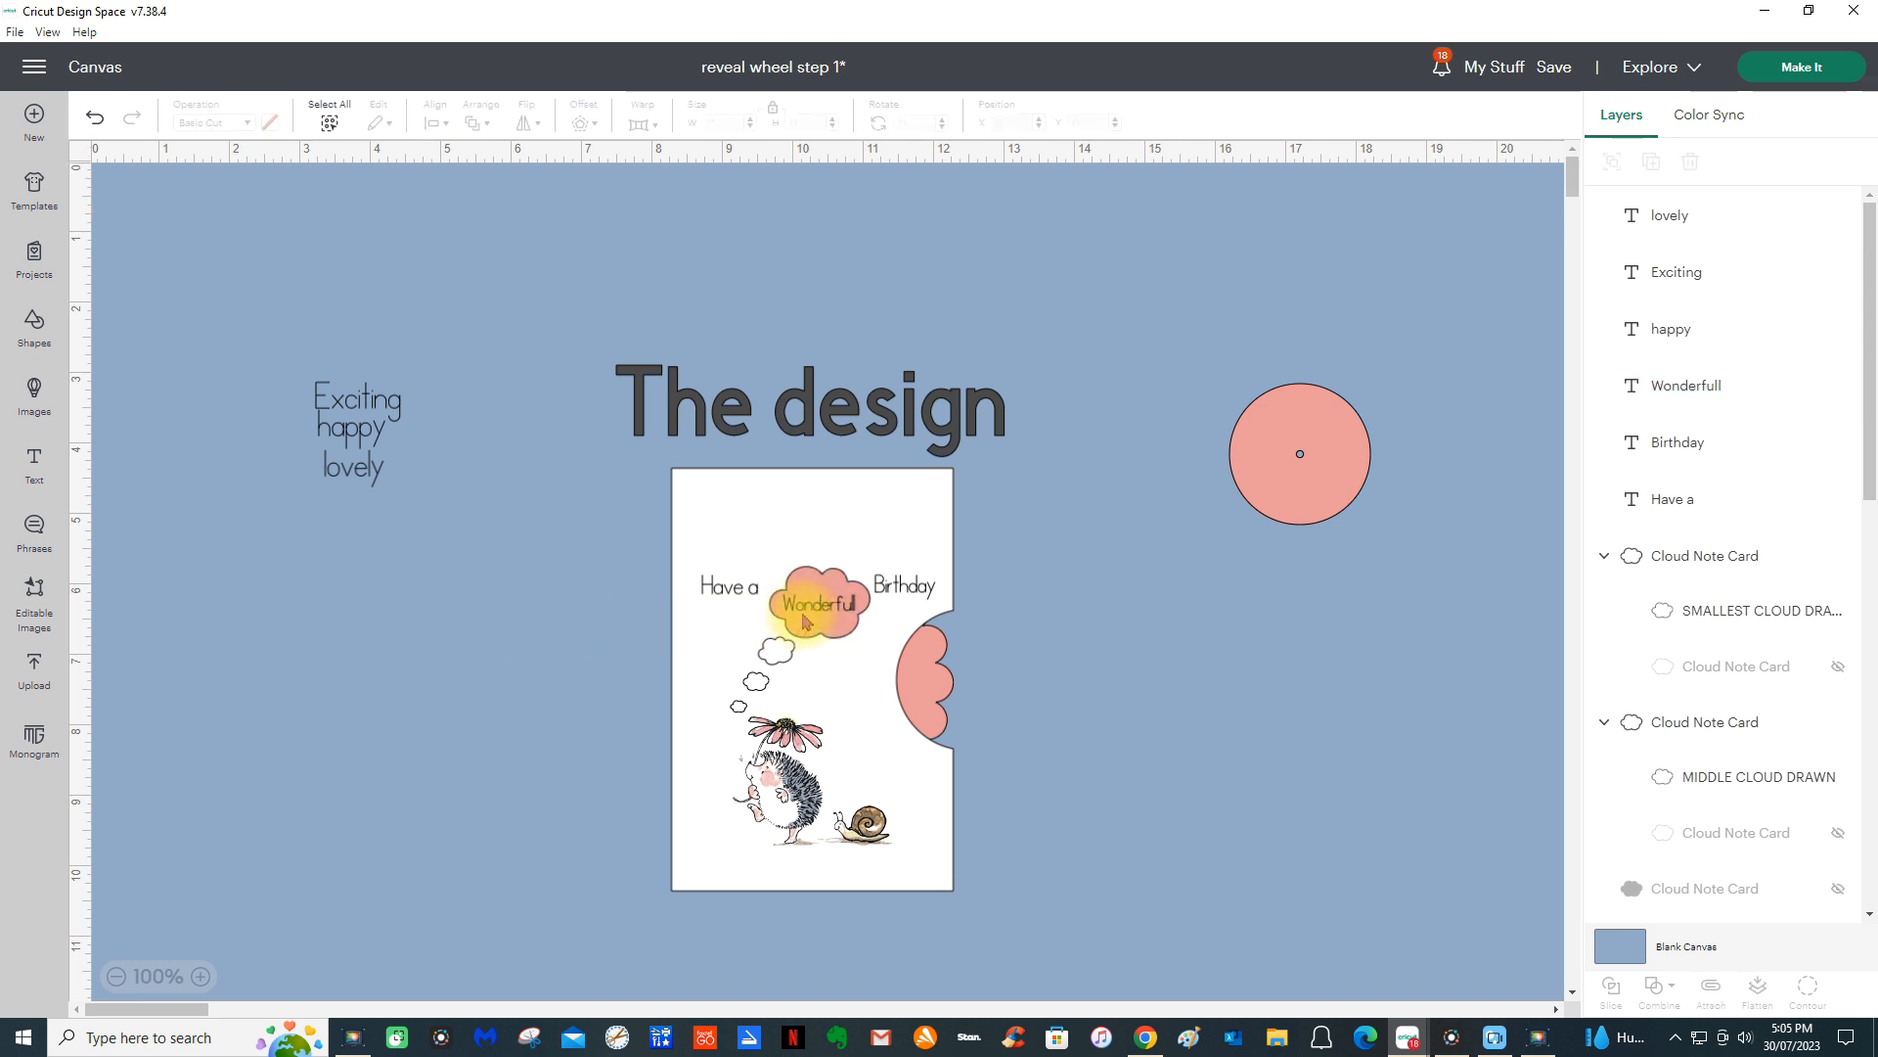
{"action": "left_click", "coordinate": [856, 612]}
{"action": "left_click_drag", "start_coordinate": [859, 612], "coordinate": [825, 619]}
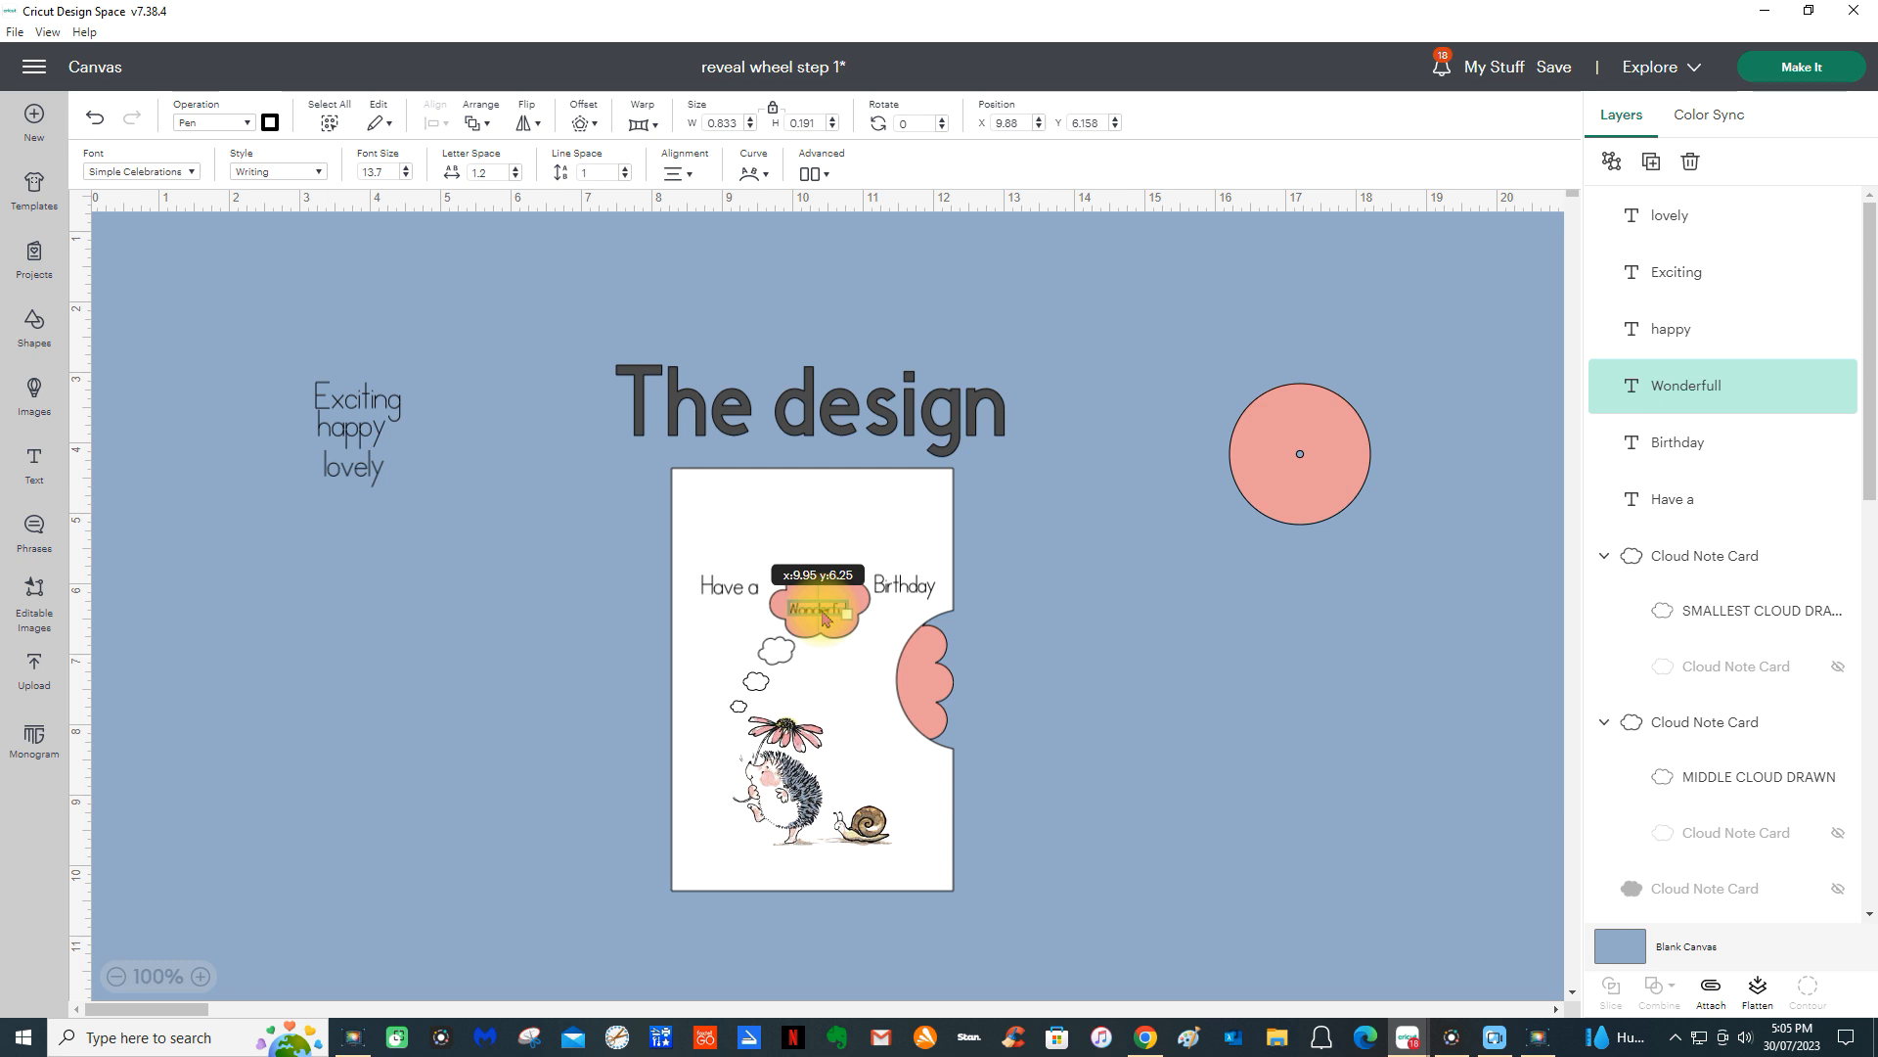
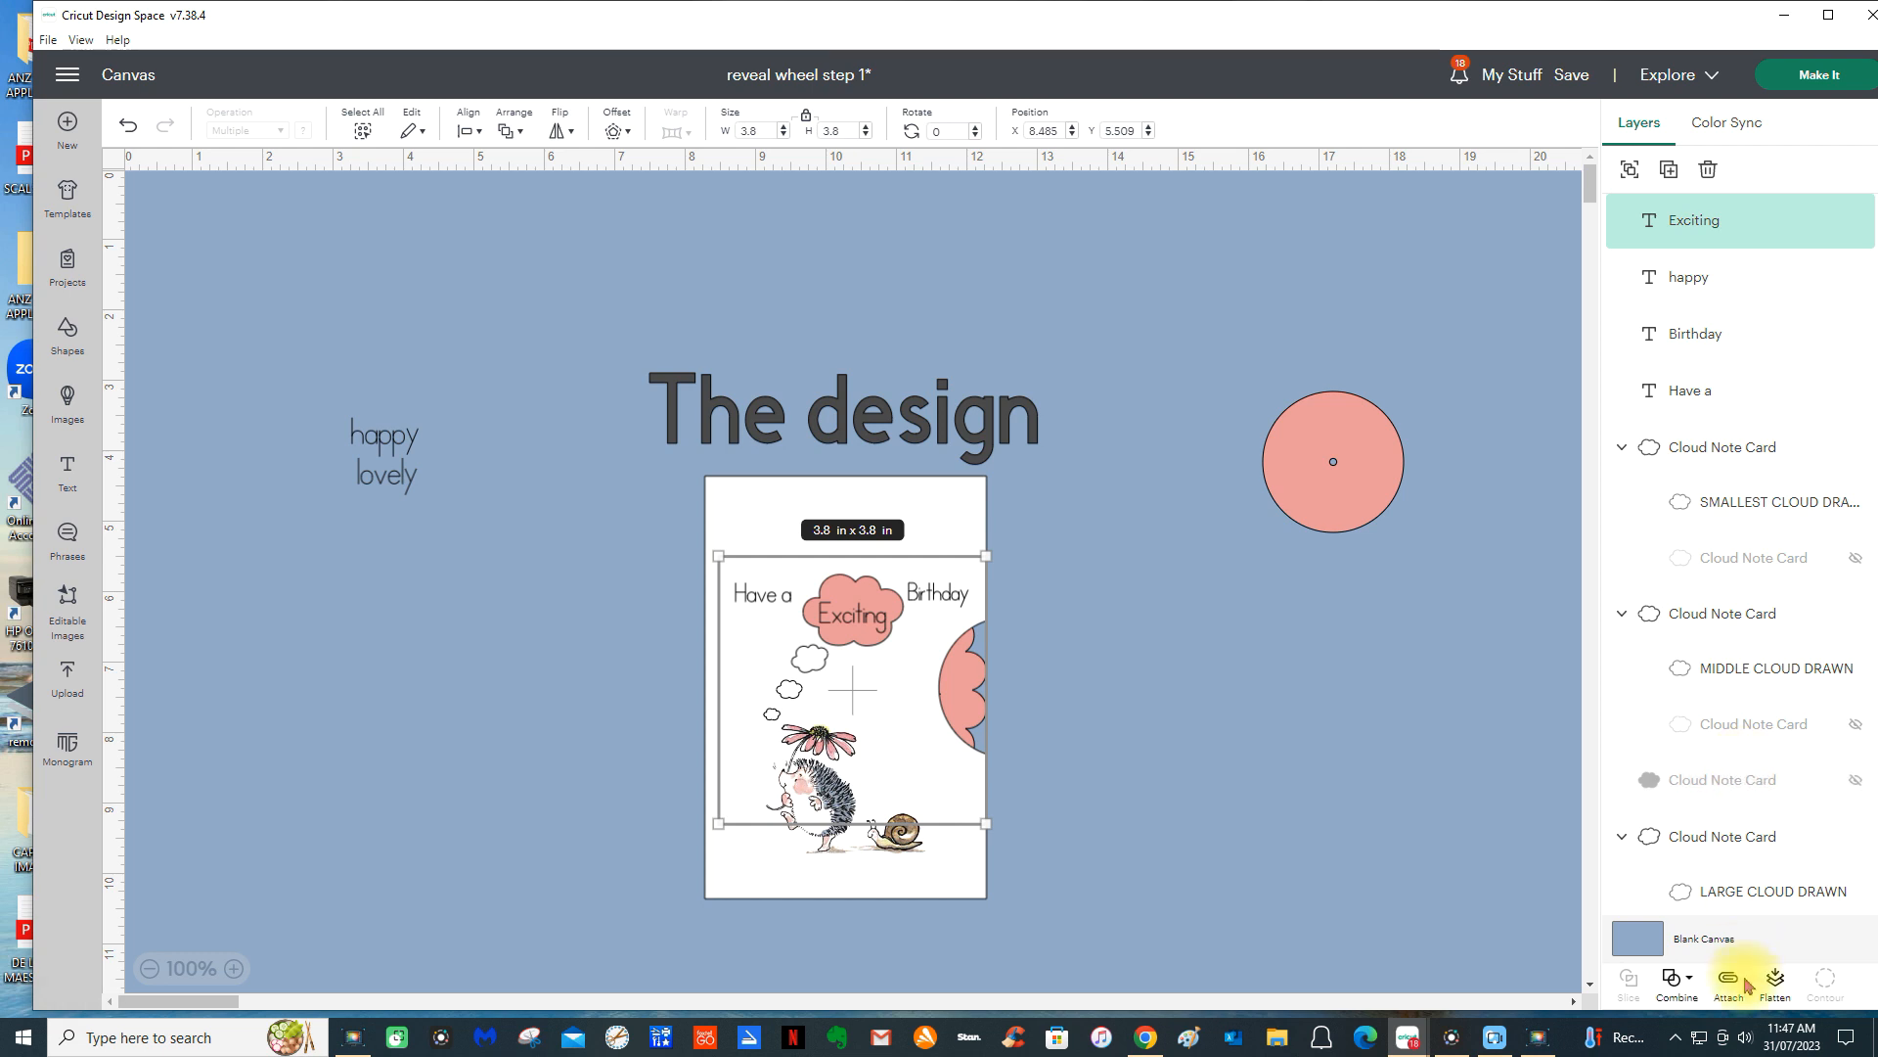
- Attach "Exciting" to the reveal wheel and set the attached wheel's rotation to 90°
{"action": "left_click", "coordinate": [1729, 983]}
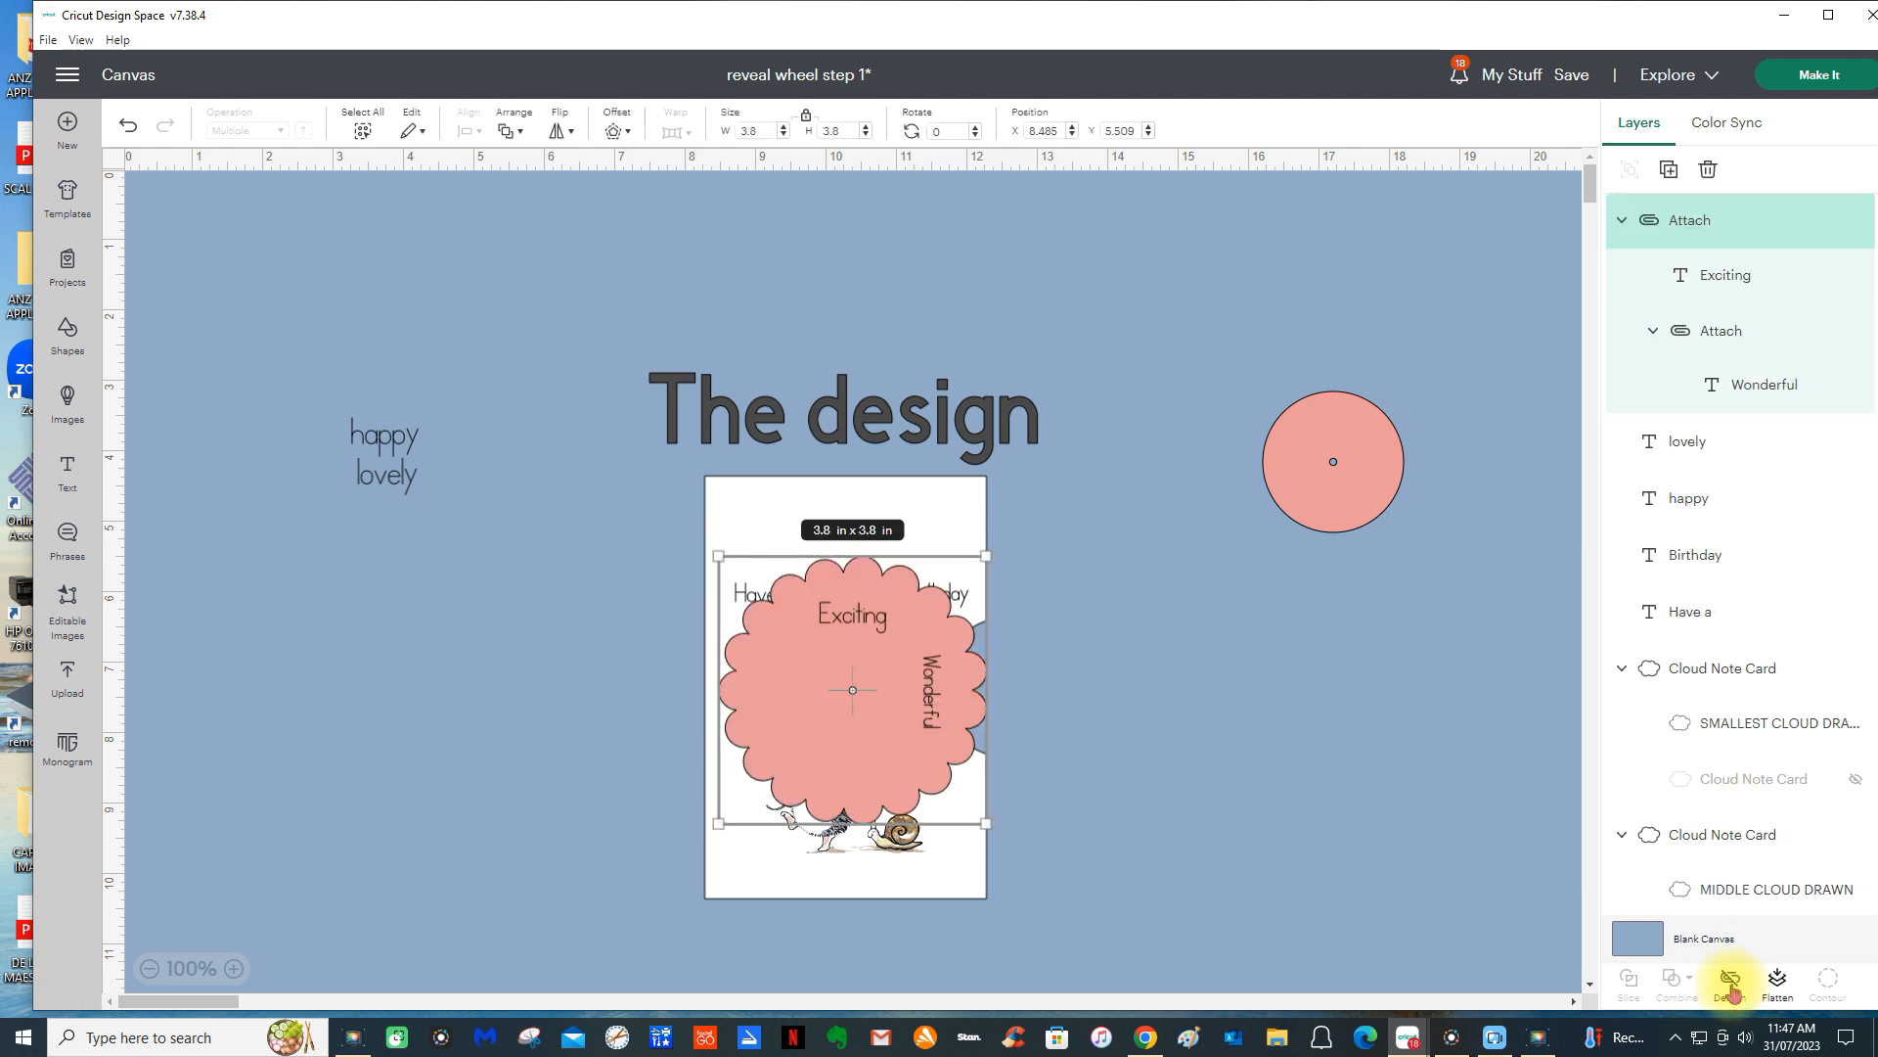
{"action": "left_click", "coordinate": [941, 132]}
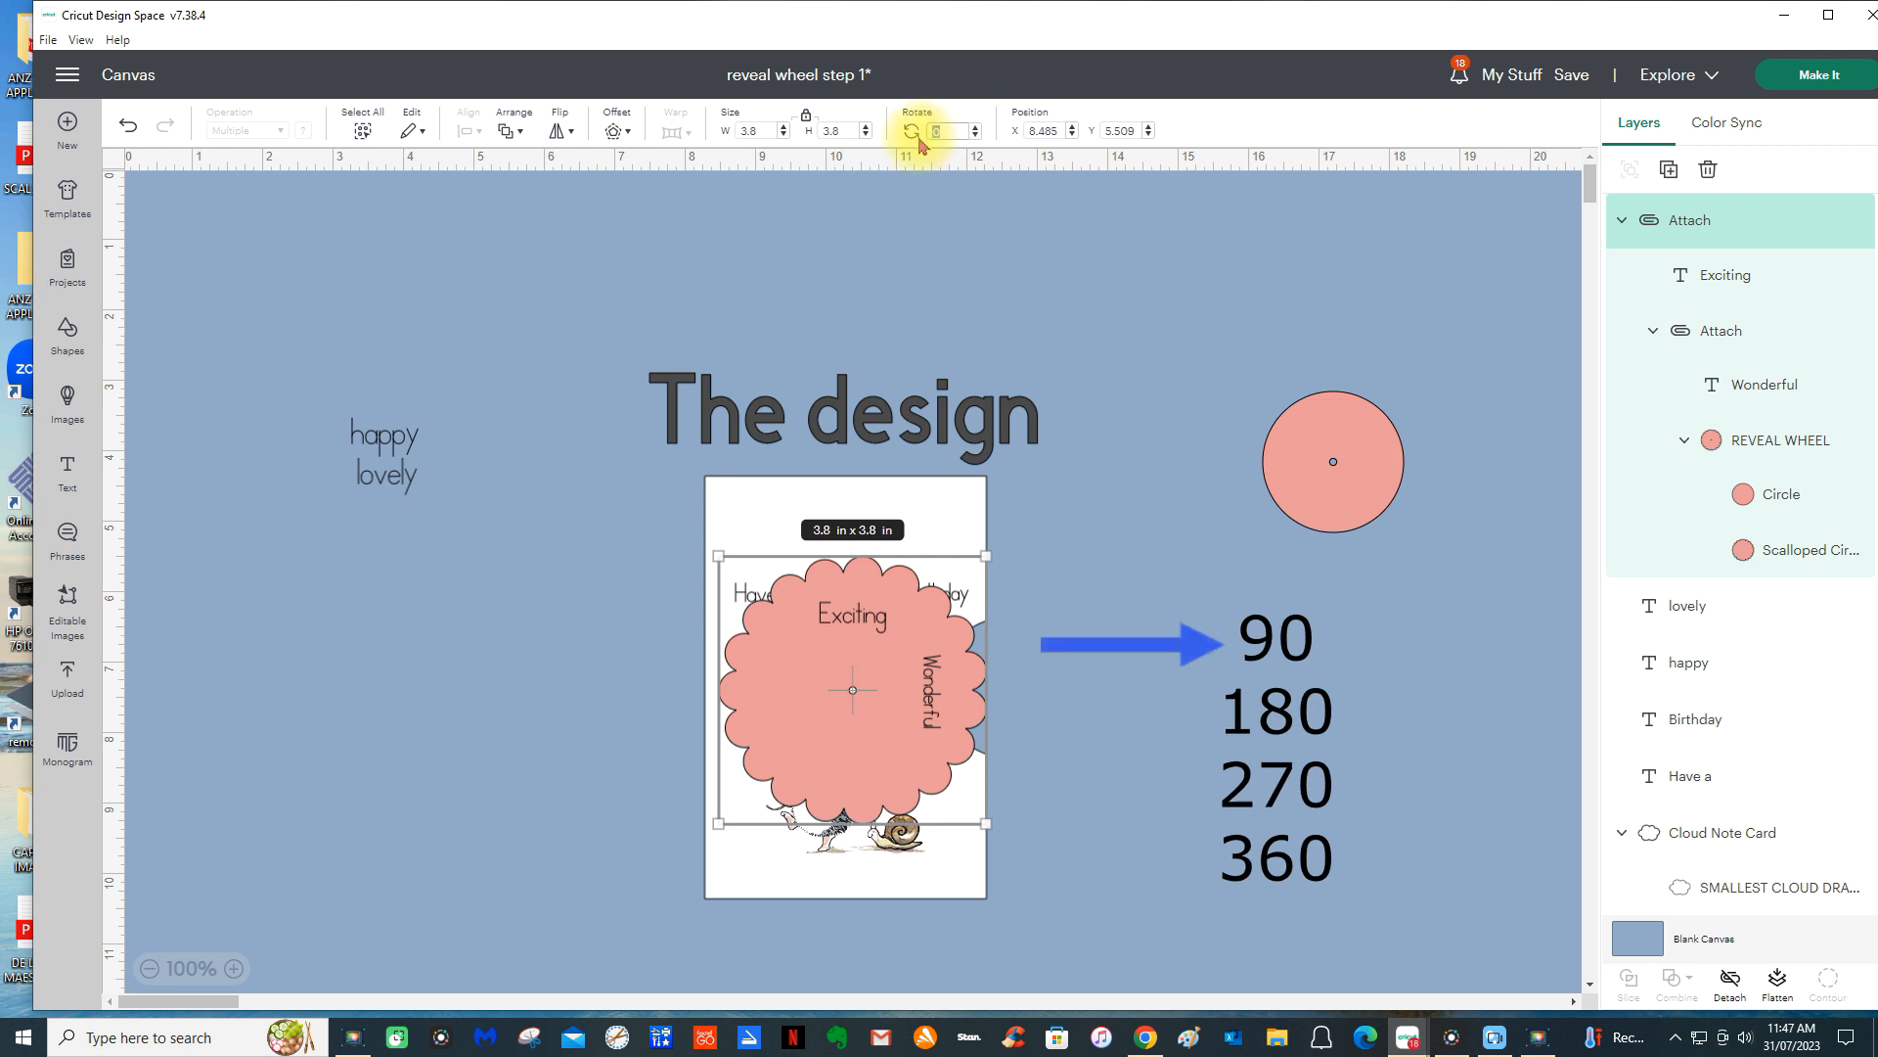
{"action": "type", "text": "90"}
{"action": "key", "text": "Return"}
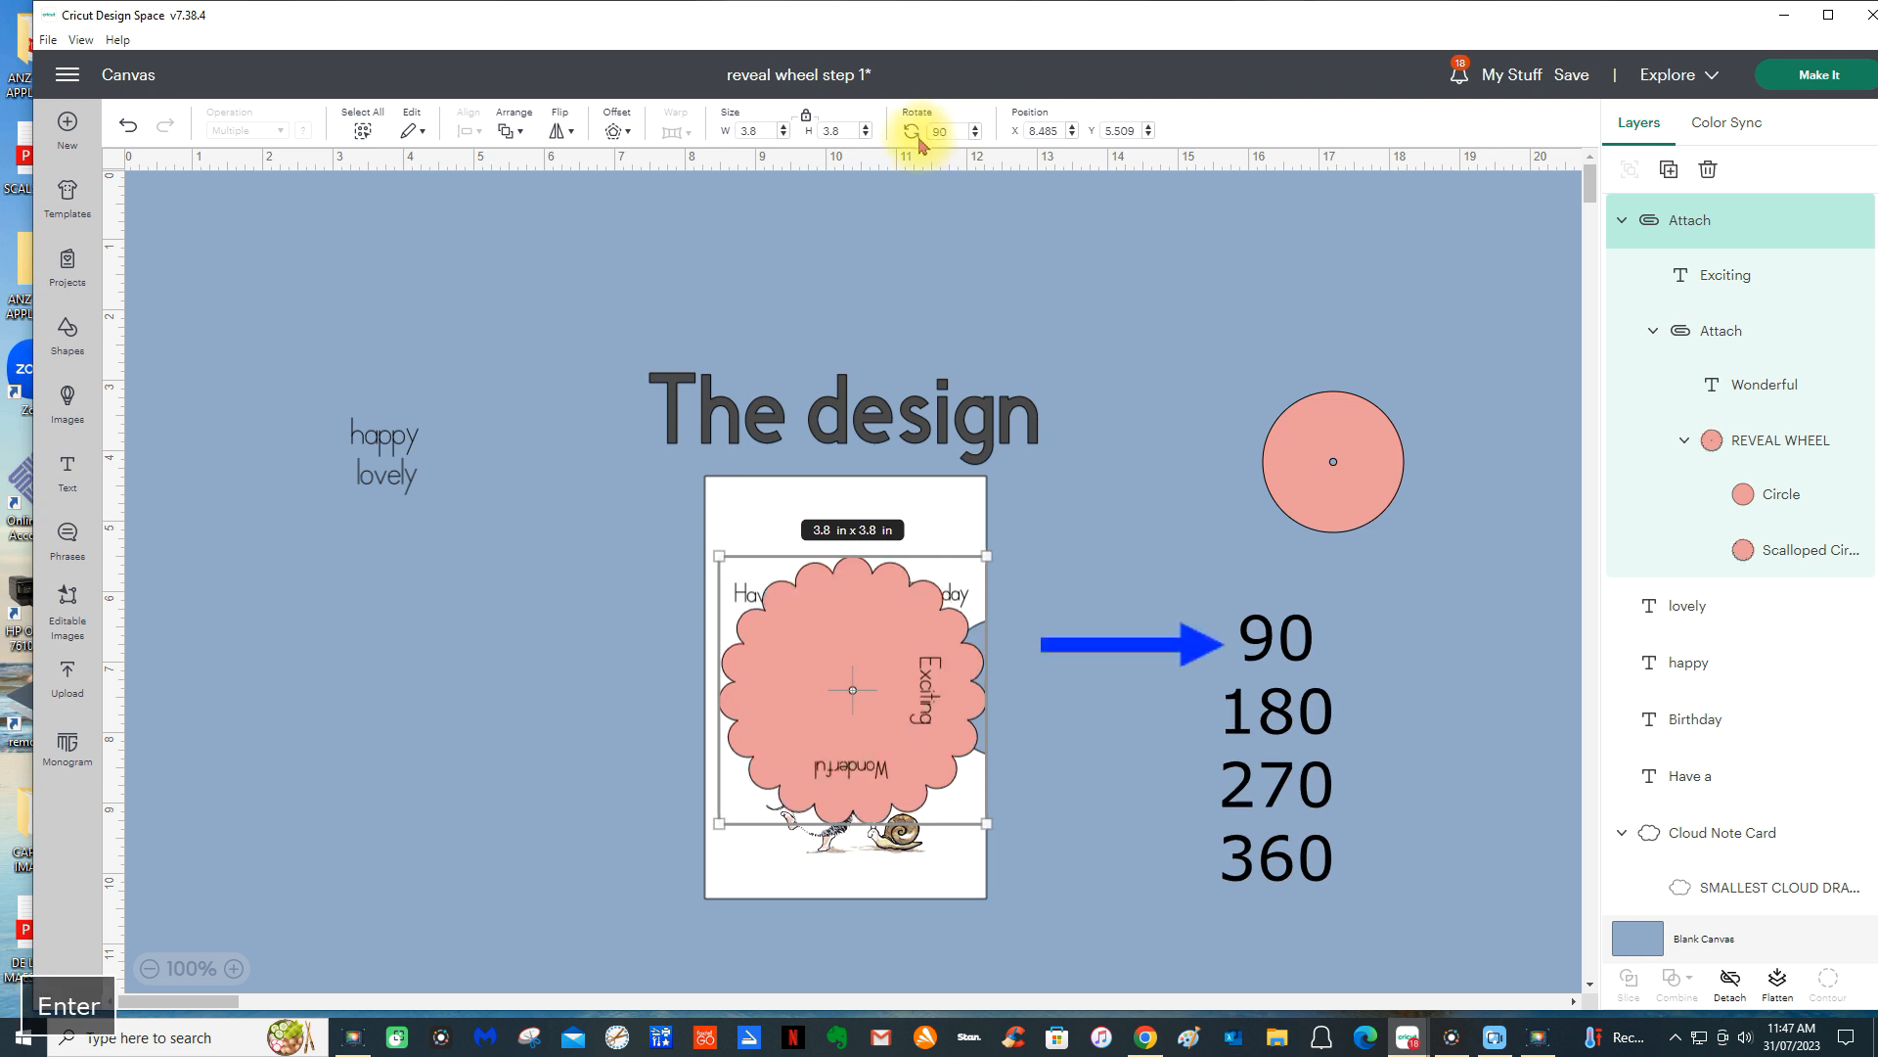
- Send the attached wheel to the back and move "lovely" into the card's cloud opening
{"action": "left_click", "coordinate": [502, 122]}
{"action": "left_click", "coordinate": [582, 272]}
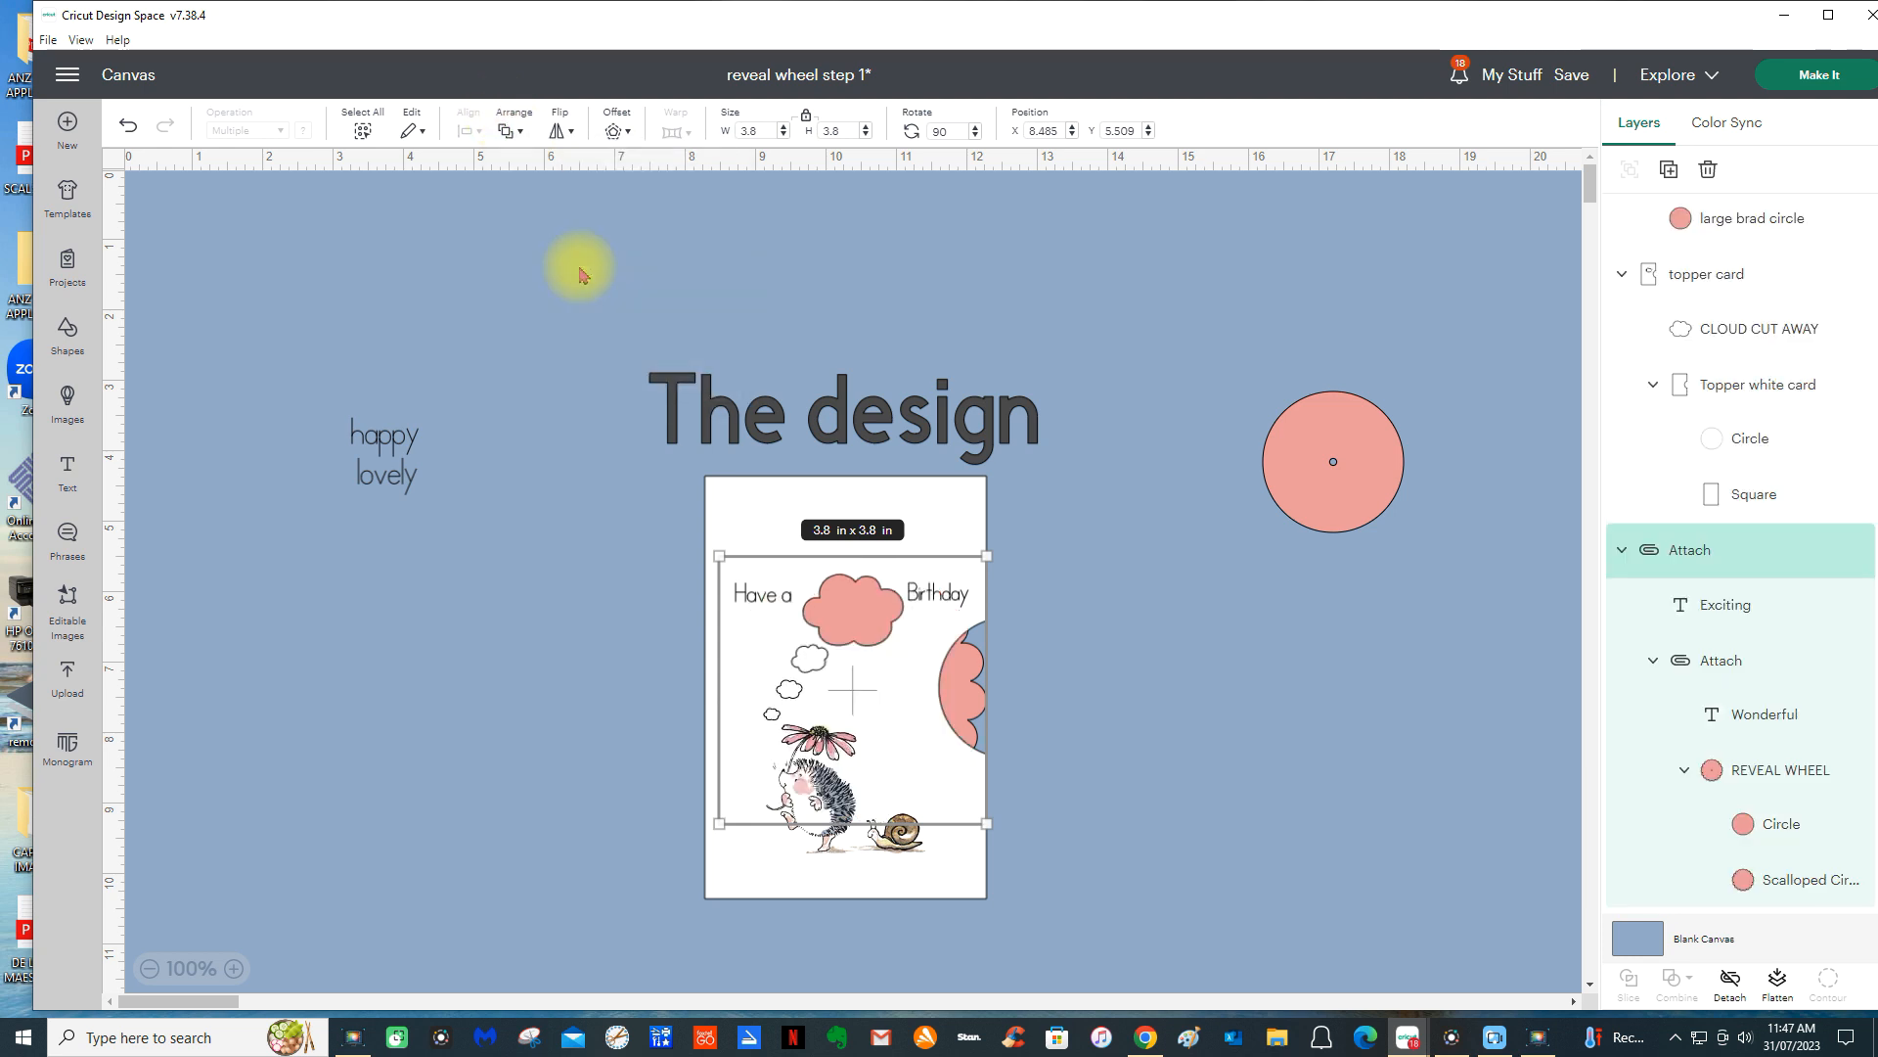
{"action": "left_click_drag", "start_coordinate": [390, 479], "coordinate": [861, 620]}
{"action": "left_click", "coordinate": [1153, 734]}
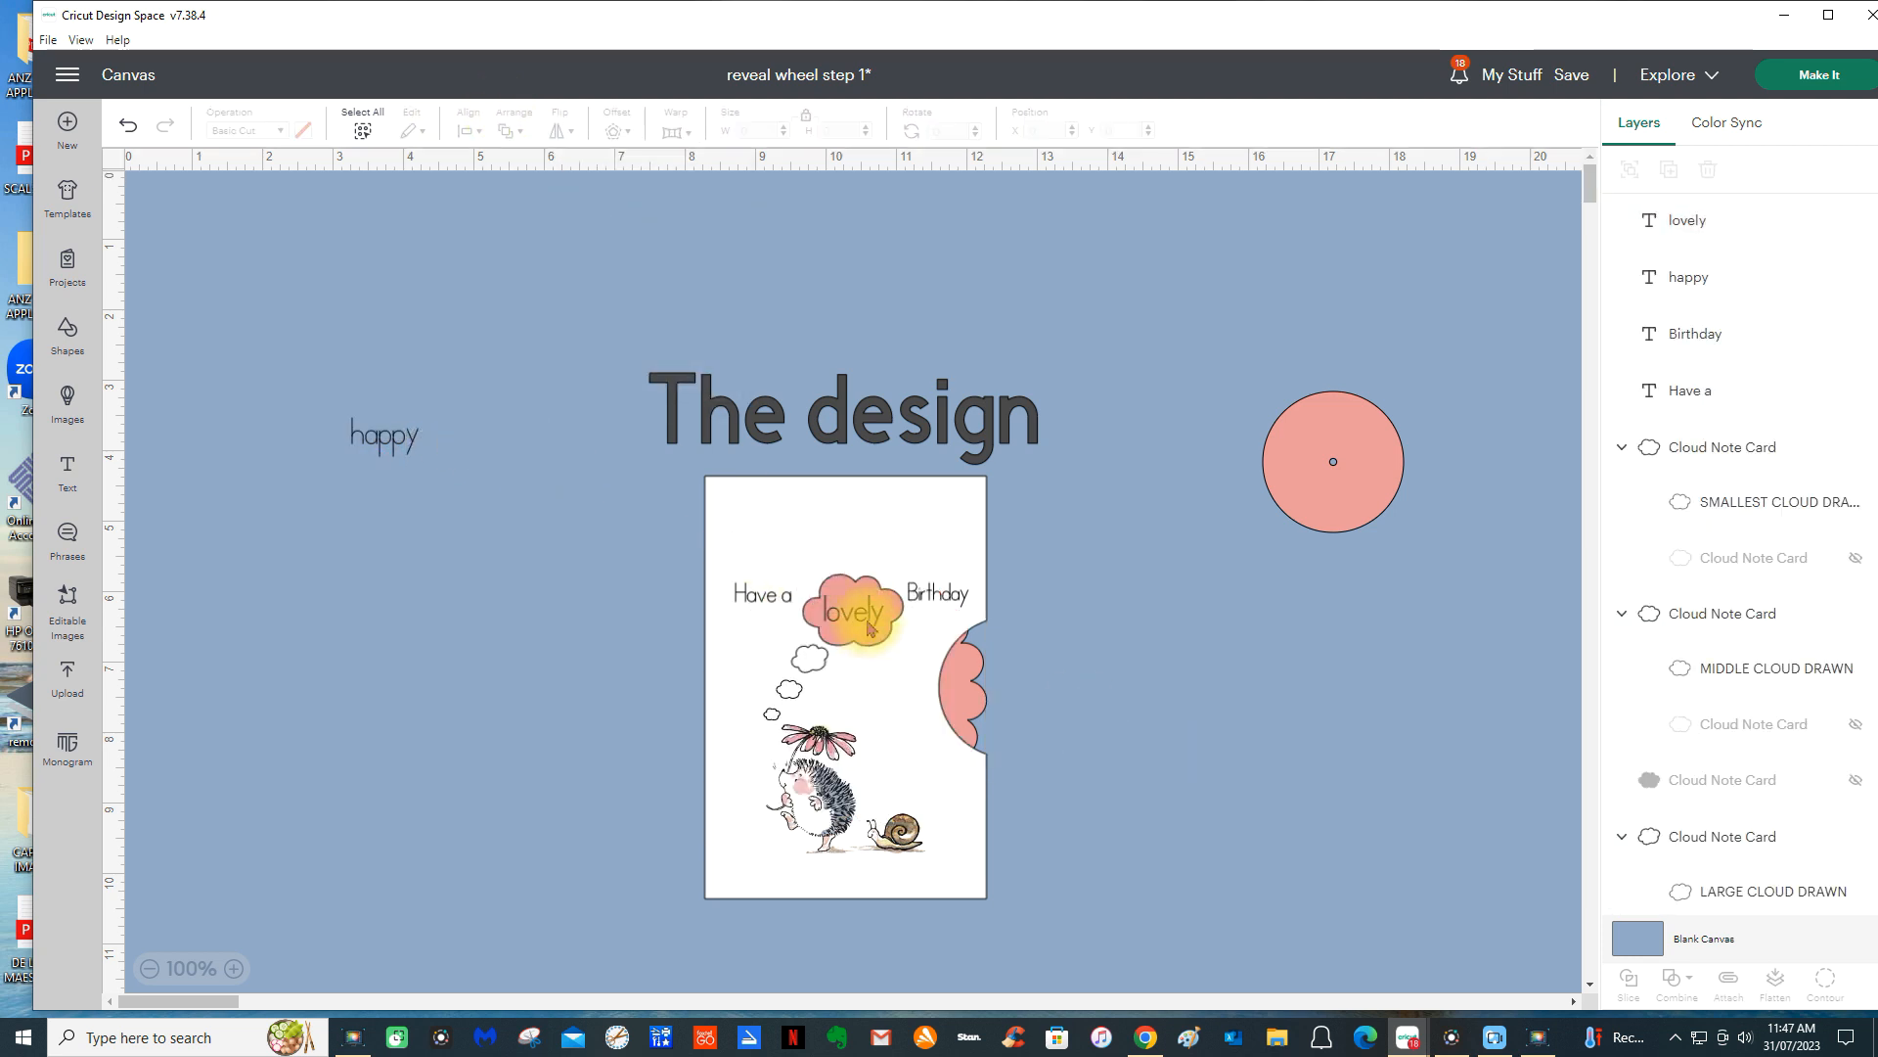
- Nudge "lovely" slightly down and to the right so it sits centred in the cloud opening
{"action": "left_click", "coordinate": [1690, 231]}
{"action": "key", "text": "Down"}
{"action": "key", "text": "Down"}
{"action": "key", "text": "Down"}
{"action": "key", "text": "Down"}
{"action": "key", "text": "Right"}
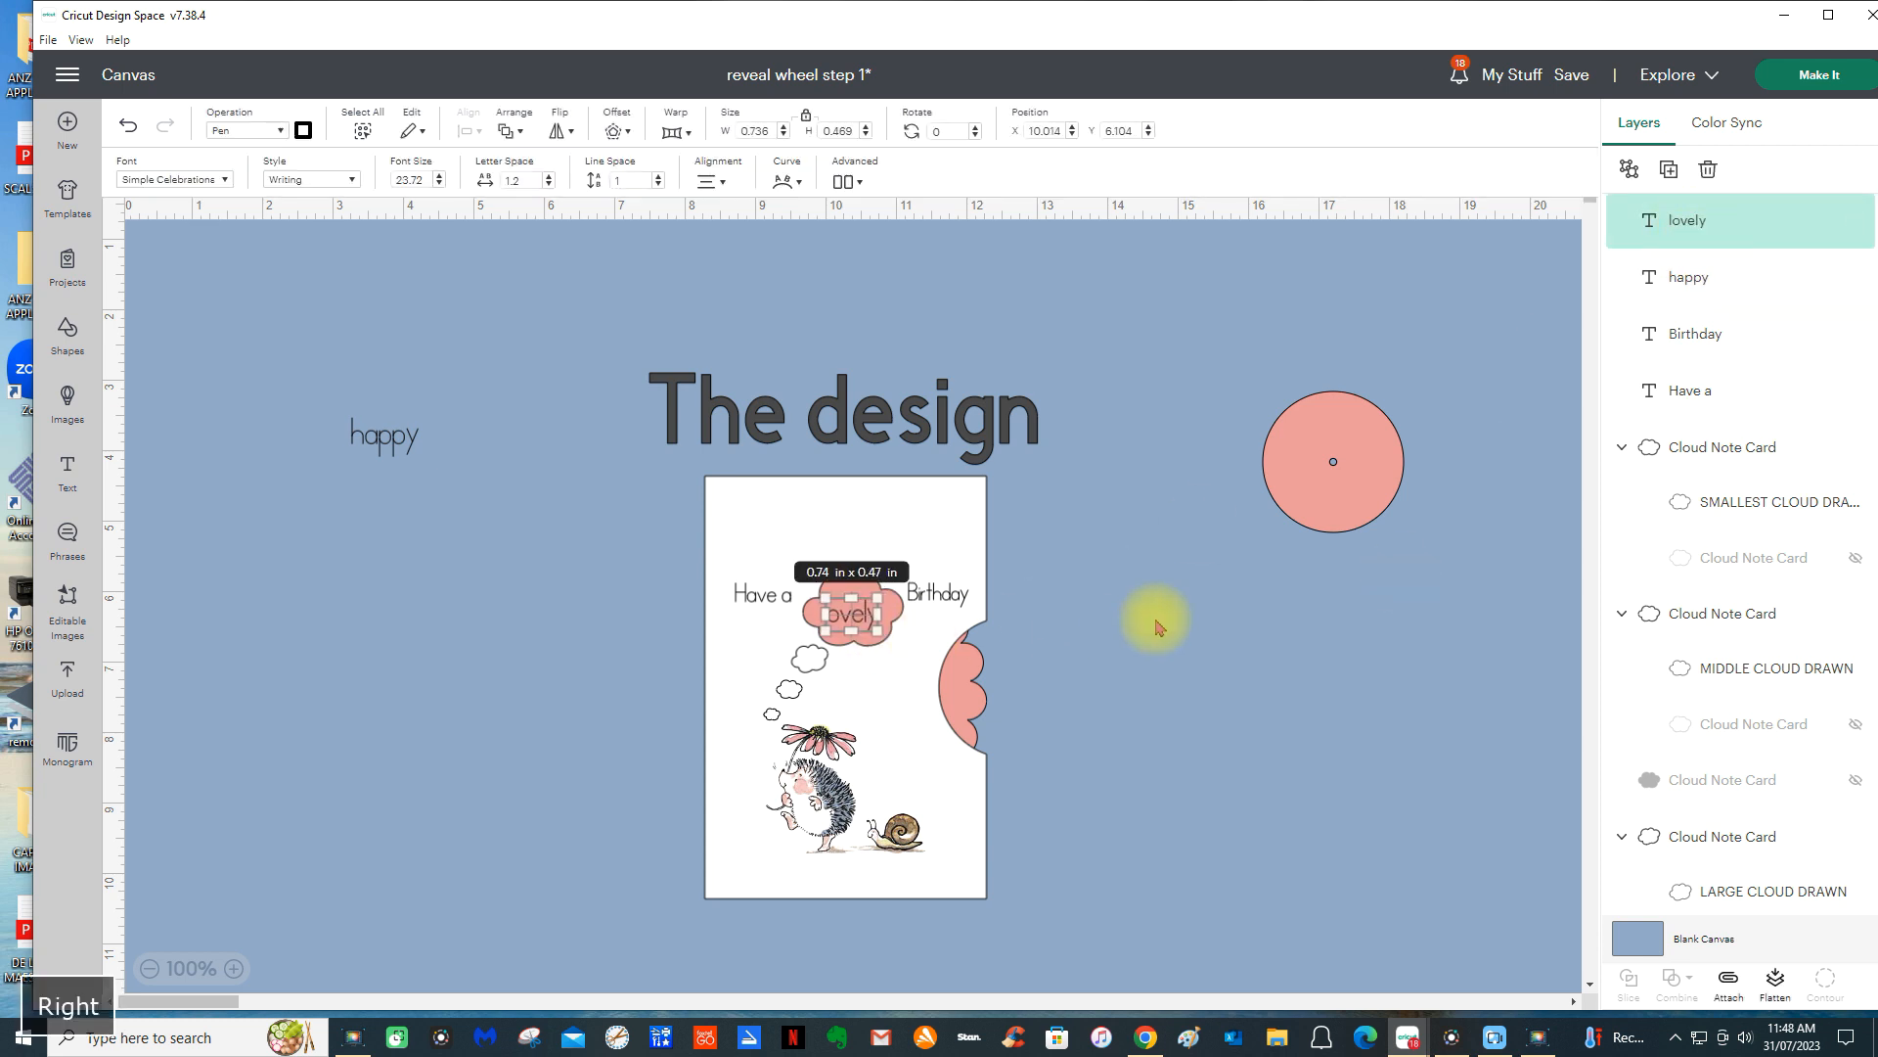
{"action": "left_click", "coordinate": [1153, 620]}
- Attach "lovely" to the reveal wheel and set the attached wheel's rotation to 90°
{"action": "left_click", "coordinate": [1769, 229]}
{"action": "scroll", "coordinate": [1746, 470], "scroll_direction": "down", "scroll_amount": 10}
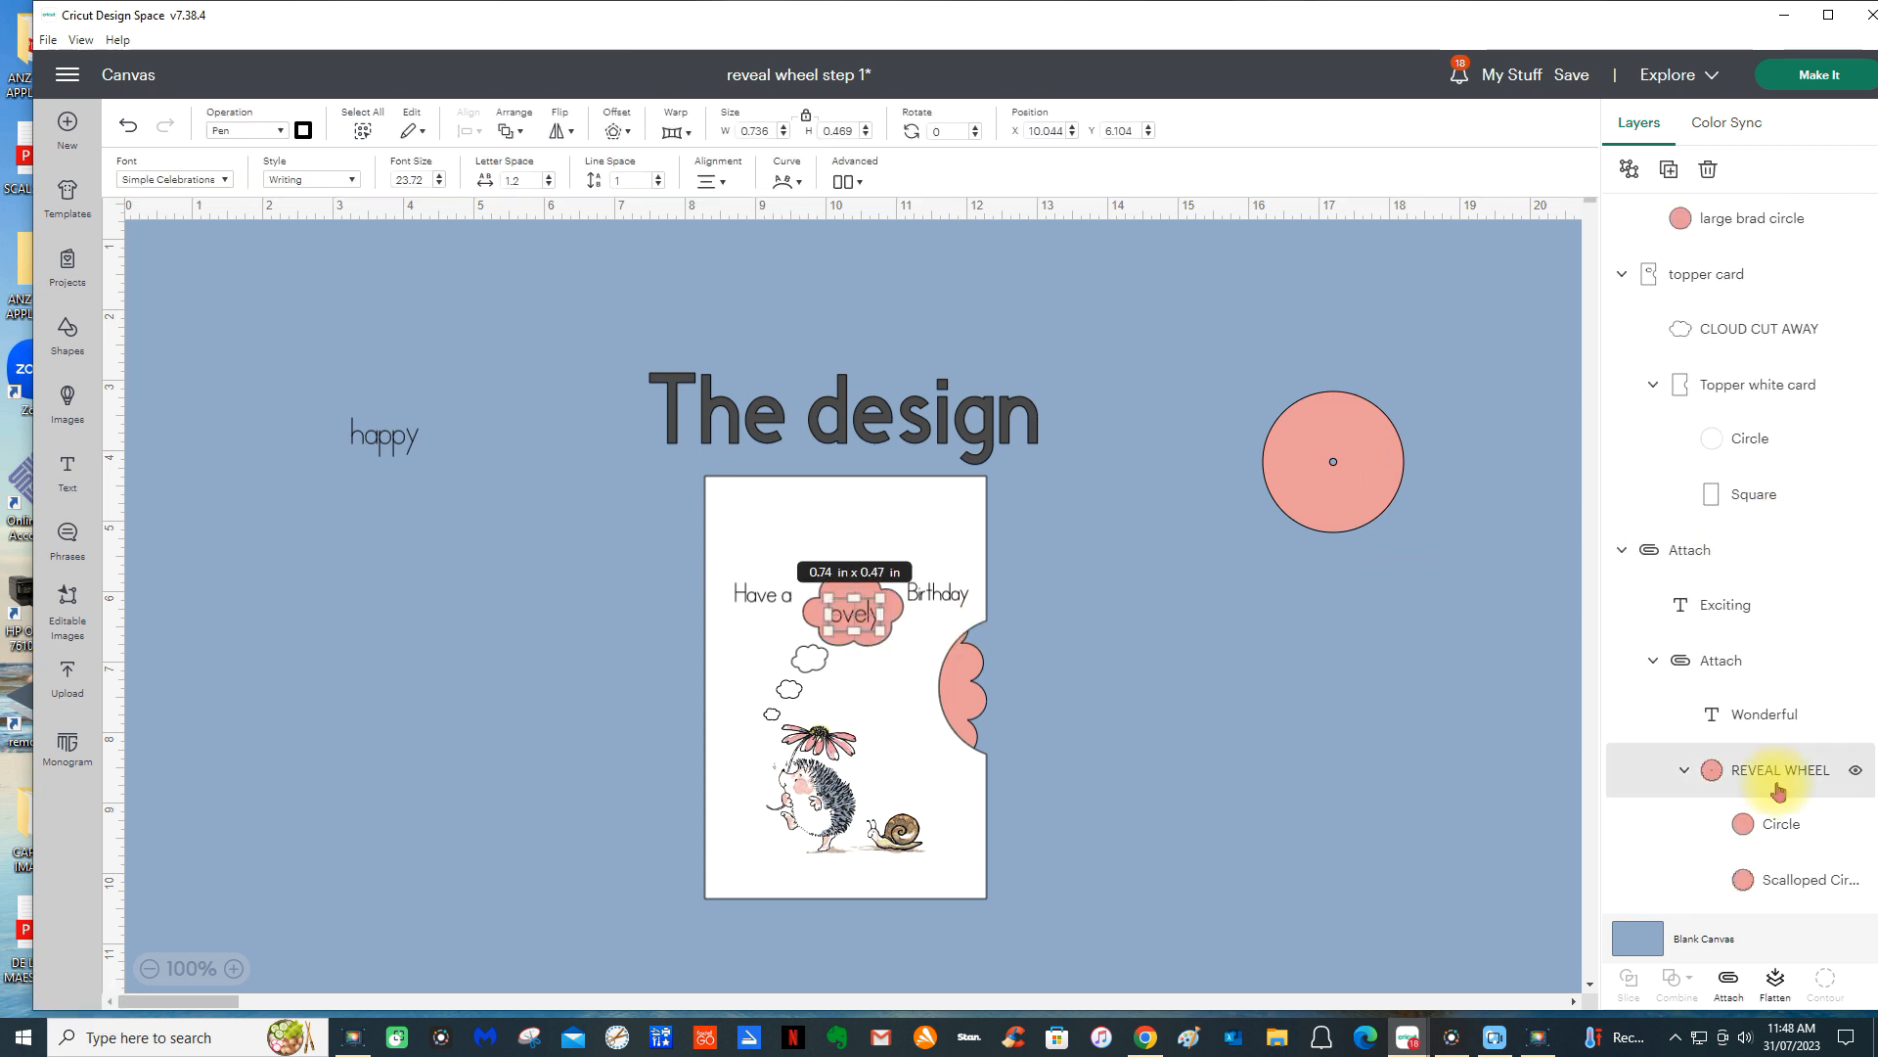
{"action": "left_click", "coordinate": [1777, 788], "text": "shift"}
{"action": "left_click", "coordinate": [1730, 985]}
{"action": "left_click", "coordinate": [951, 131]}
{"action": "type", "text": "90"}
{"action": "key", "text": "Return"}
- Send the attached wheel to the back and place "happy" in the cloud opening at about 0.74 × 0.44 in
{"action": "left_click", "coordinate": [505, 128]}
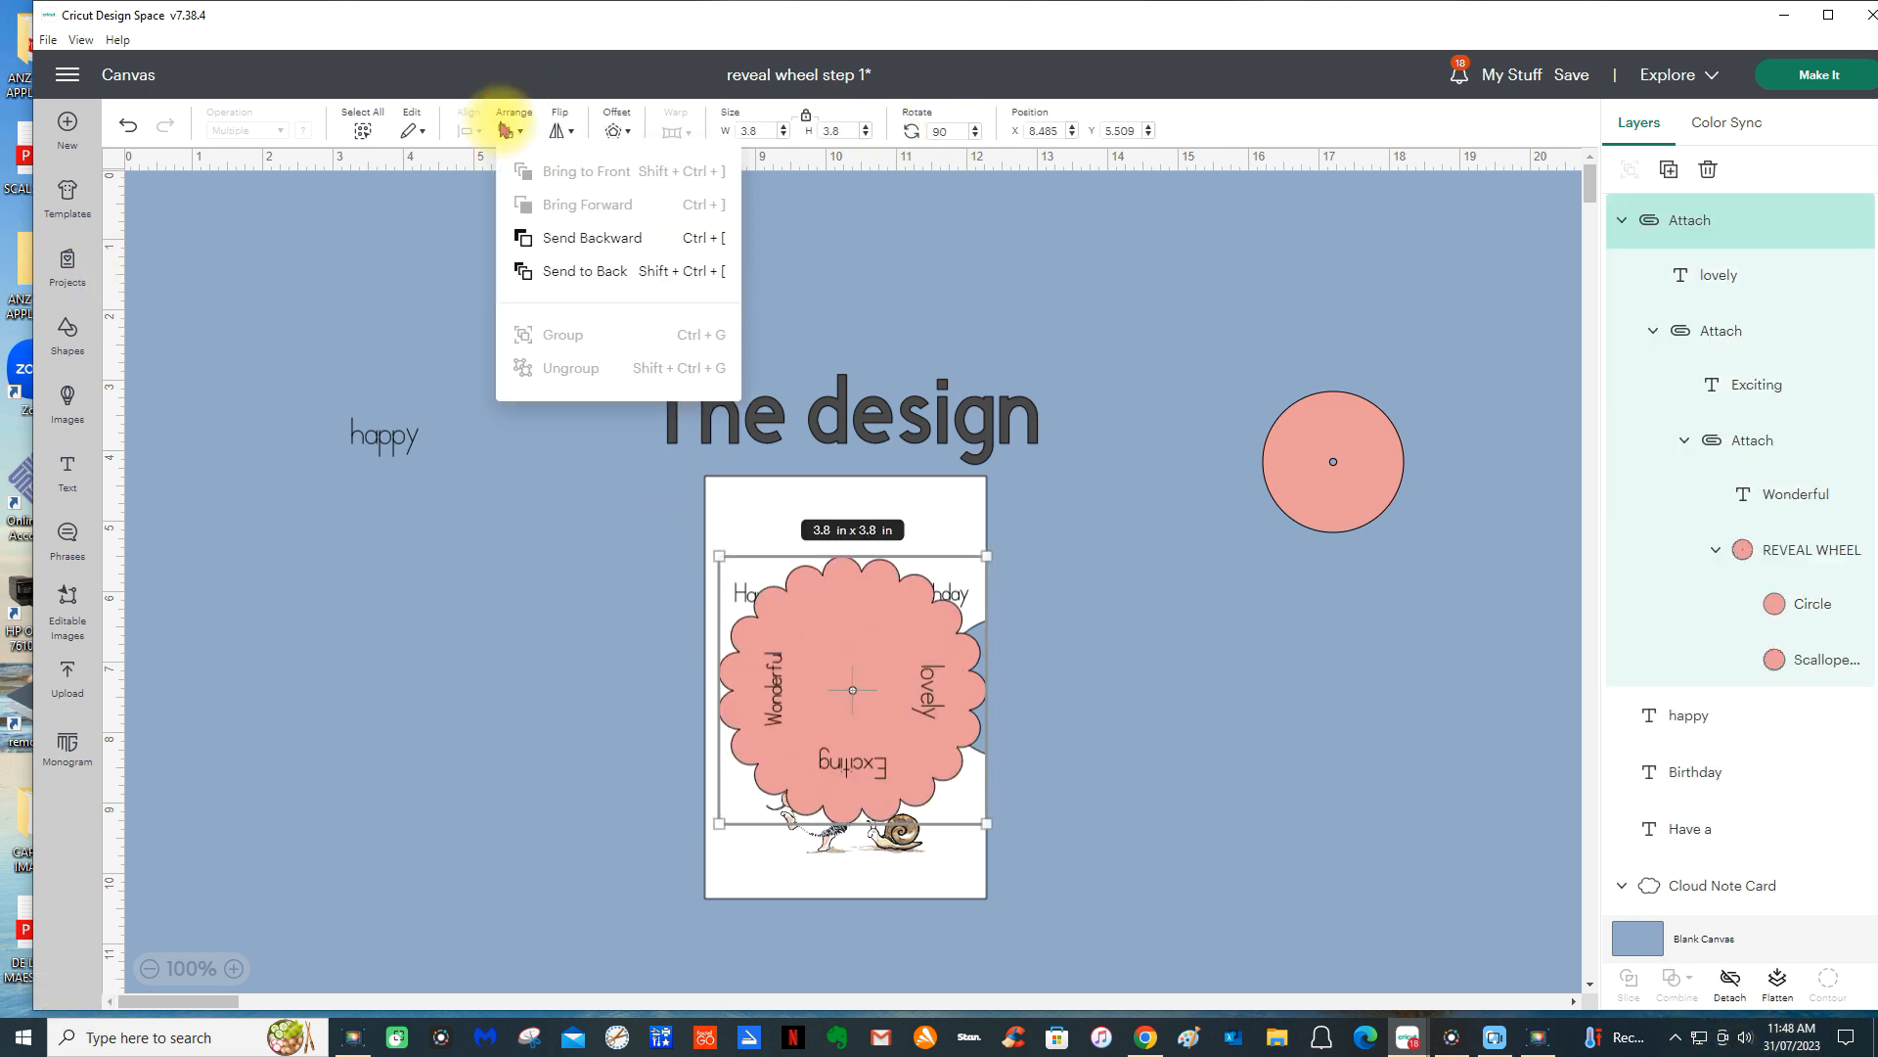
{"action": "left_click", "coordinate": [549, 265]}
{"action": "left_click", "coordinate": [415, 448]}
{"action": "left_click_drag", "start_coordinate": [421, 455], "coordinate": [870, 628]}
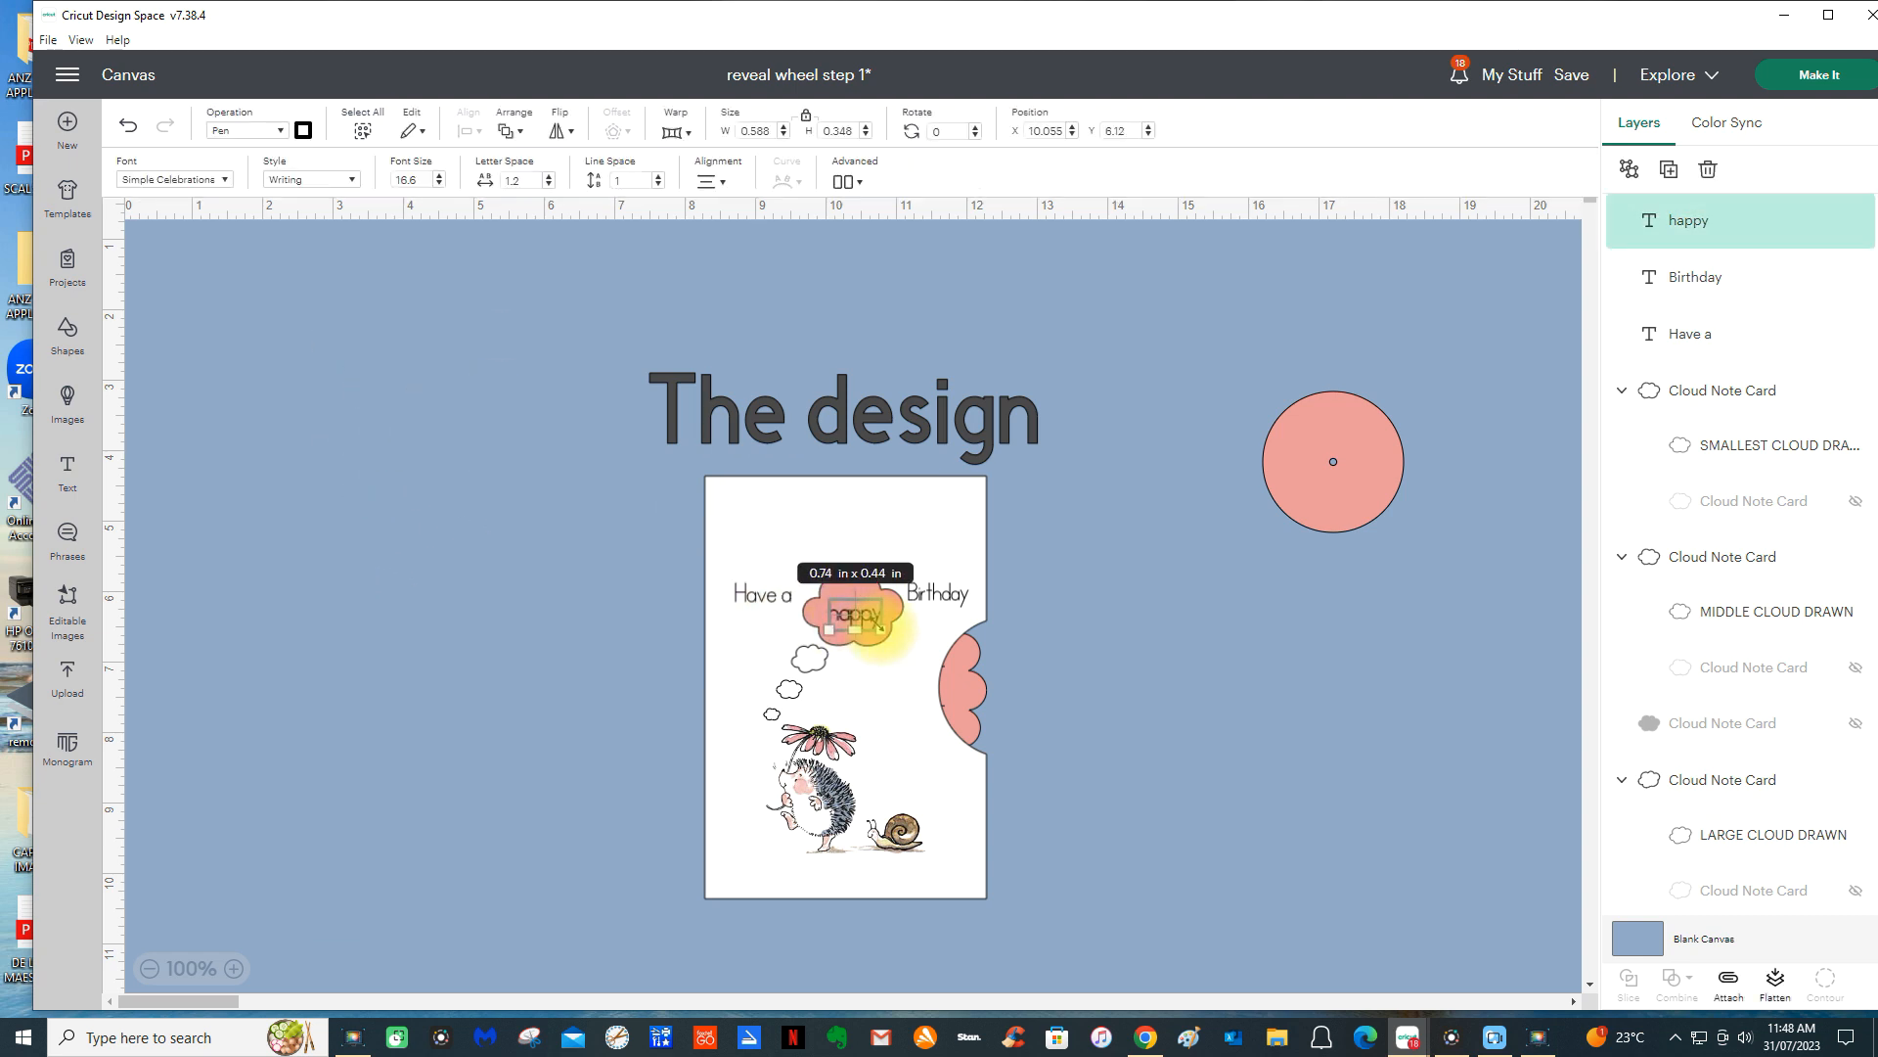
{"action": "left_click", "coordinate": [1141, 692]}
- Attach "happy" to the reveal wheel and send the attached wheel behind the topper card
{"action": "left_click", "coordinate": [1737, 223]}
{"action": "scroll", "coordinate": [1734, 747], "scroll_direction": "down", "scroll_amount": 10}
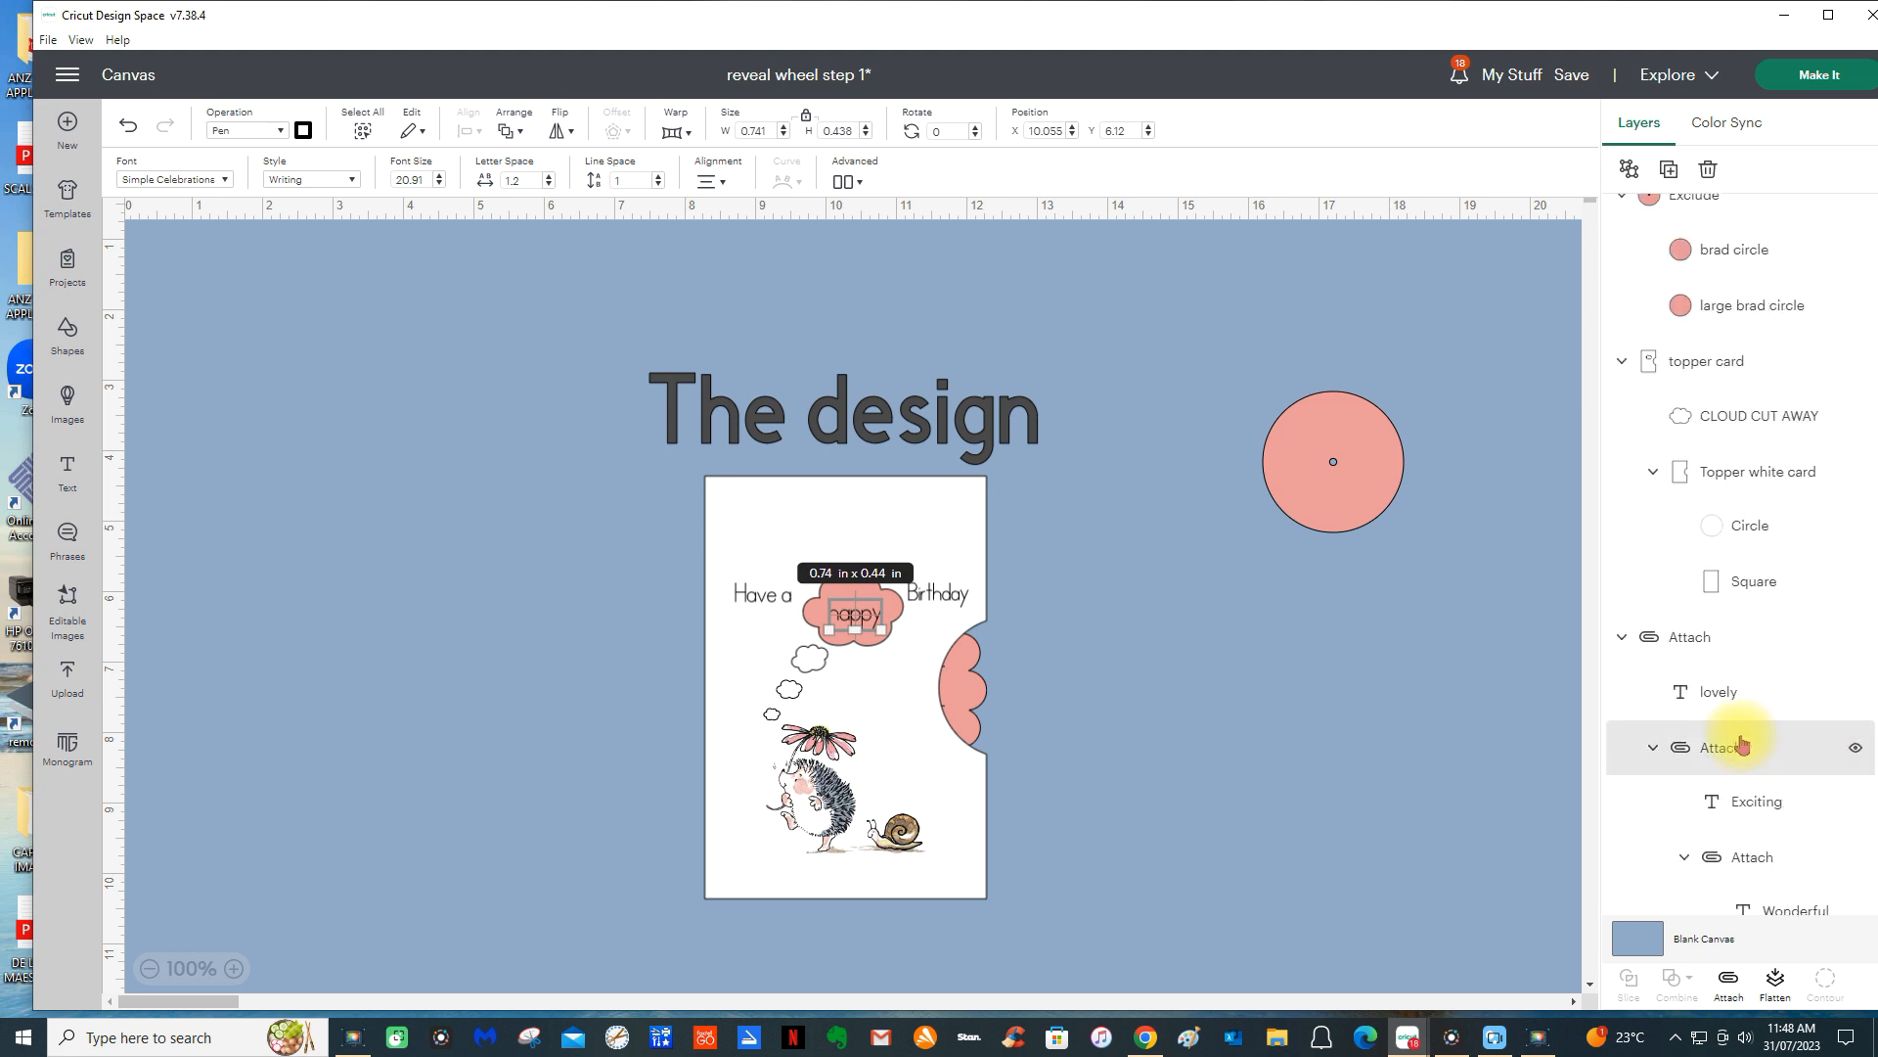
{"action": "left_click", "coordinate": [1750, 769], "text": "shift"}
{"action": "left_click", "coordinate": [1729, 978]}
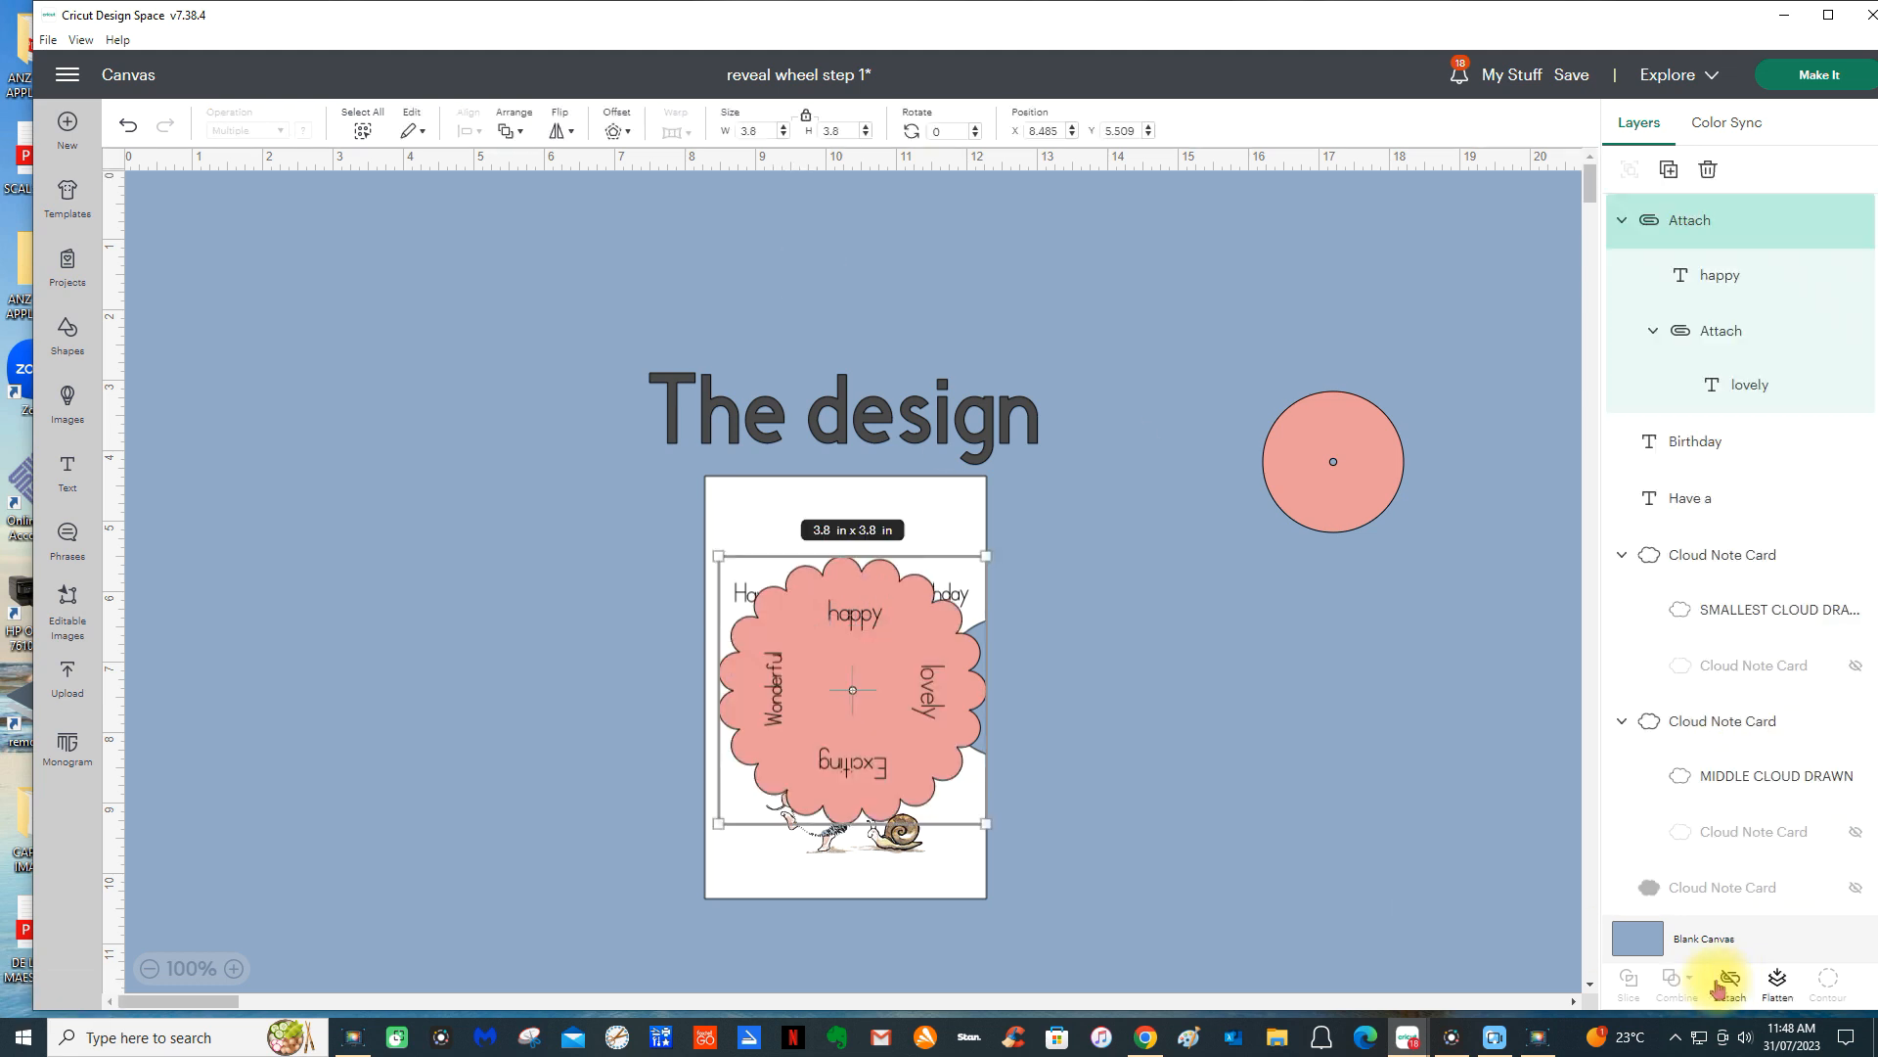
{"action": "left_click", "coordinate": [1020, 668]}
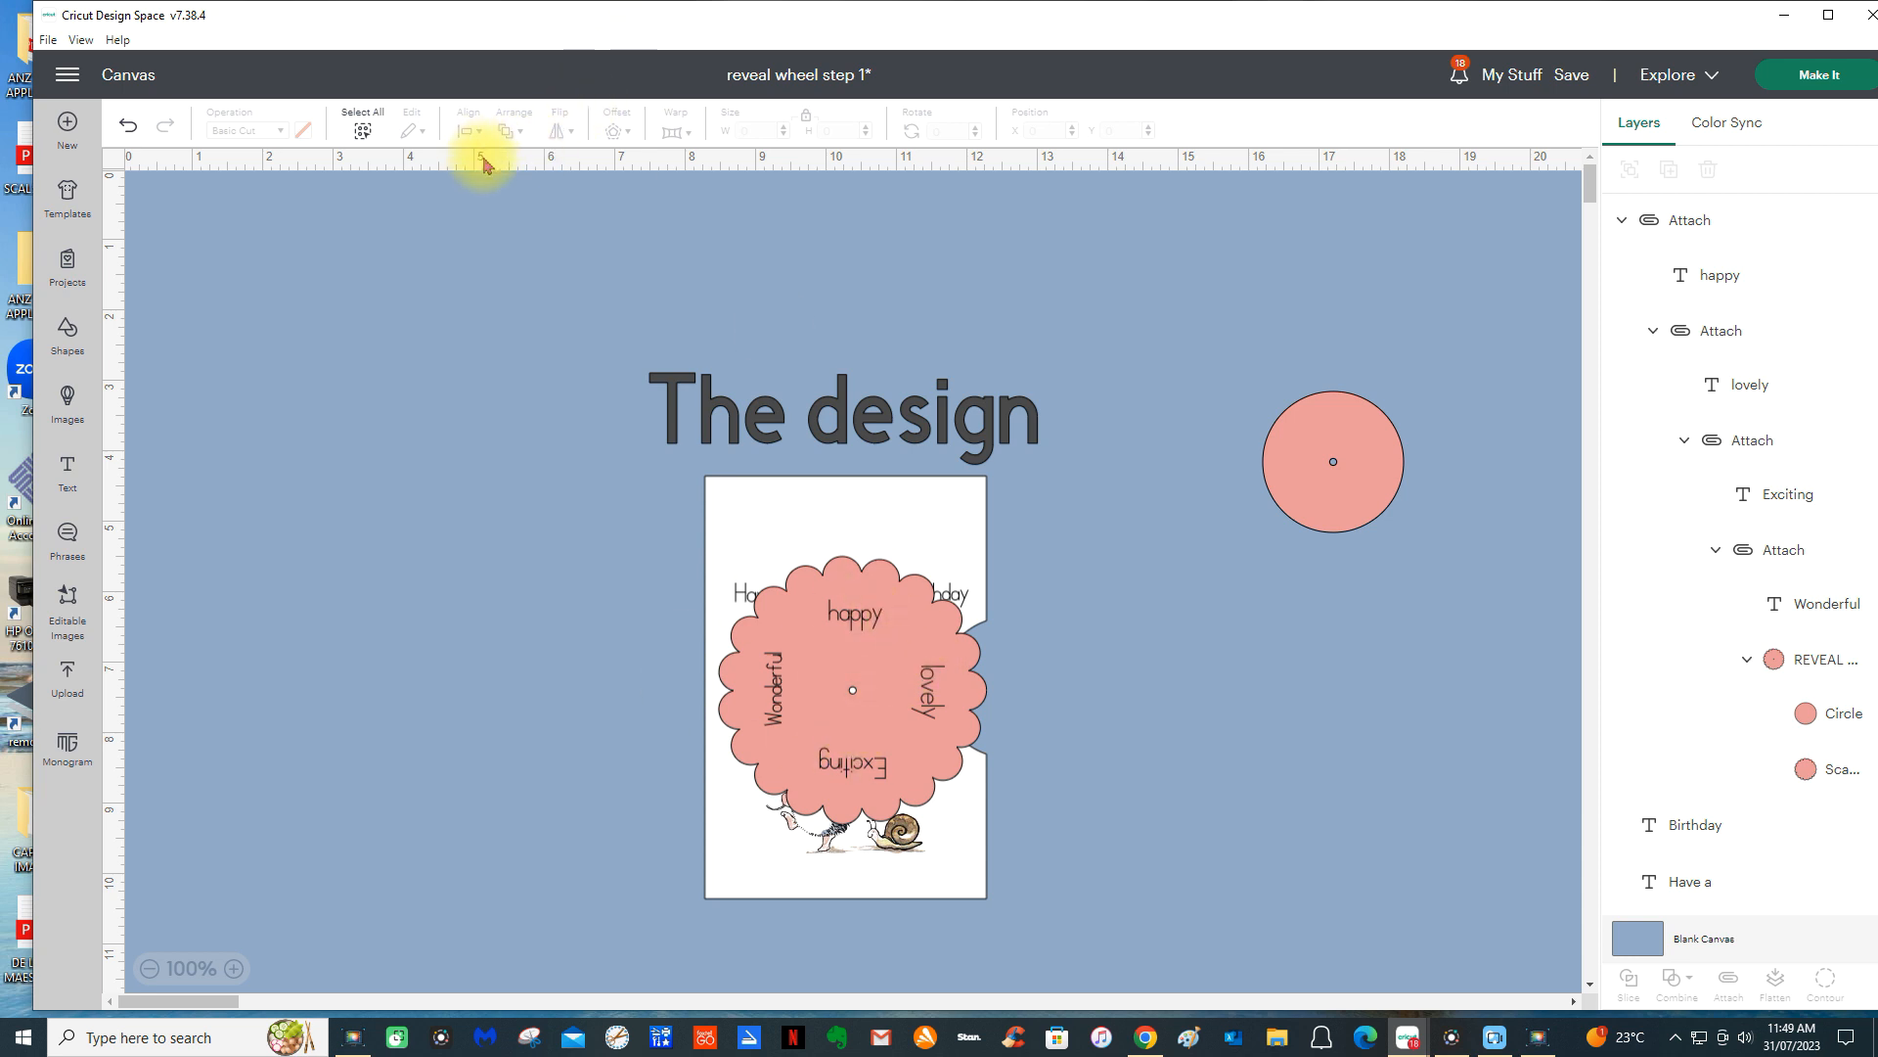
{"action": "left_click", "coordinate": [863, 675]}
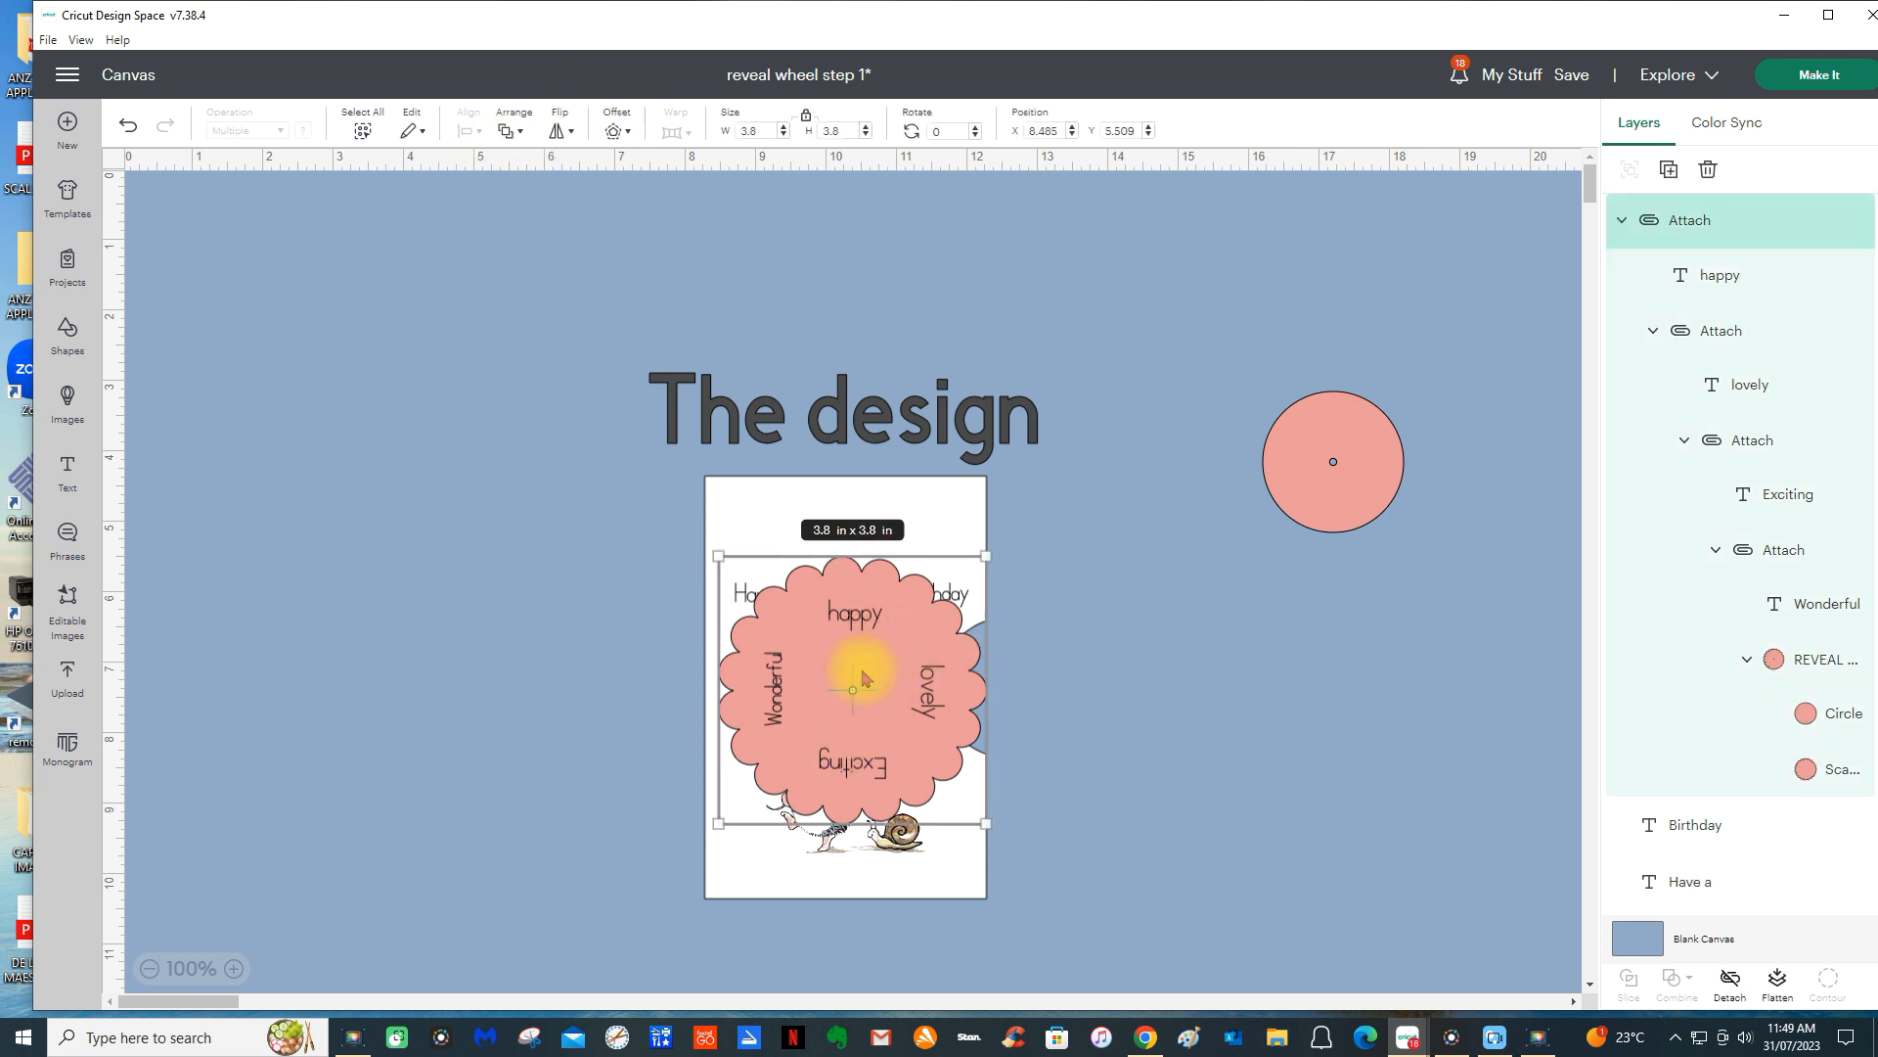
{"action": "left_click", "coordinate": [514, 122]}
{"action": "left_click", "coordinate": [587, 263]}
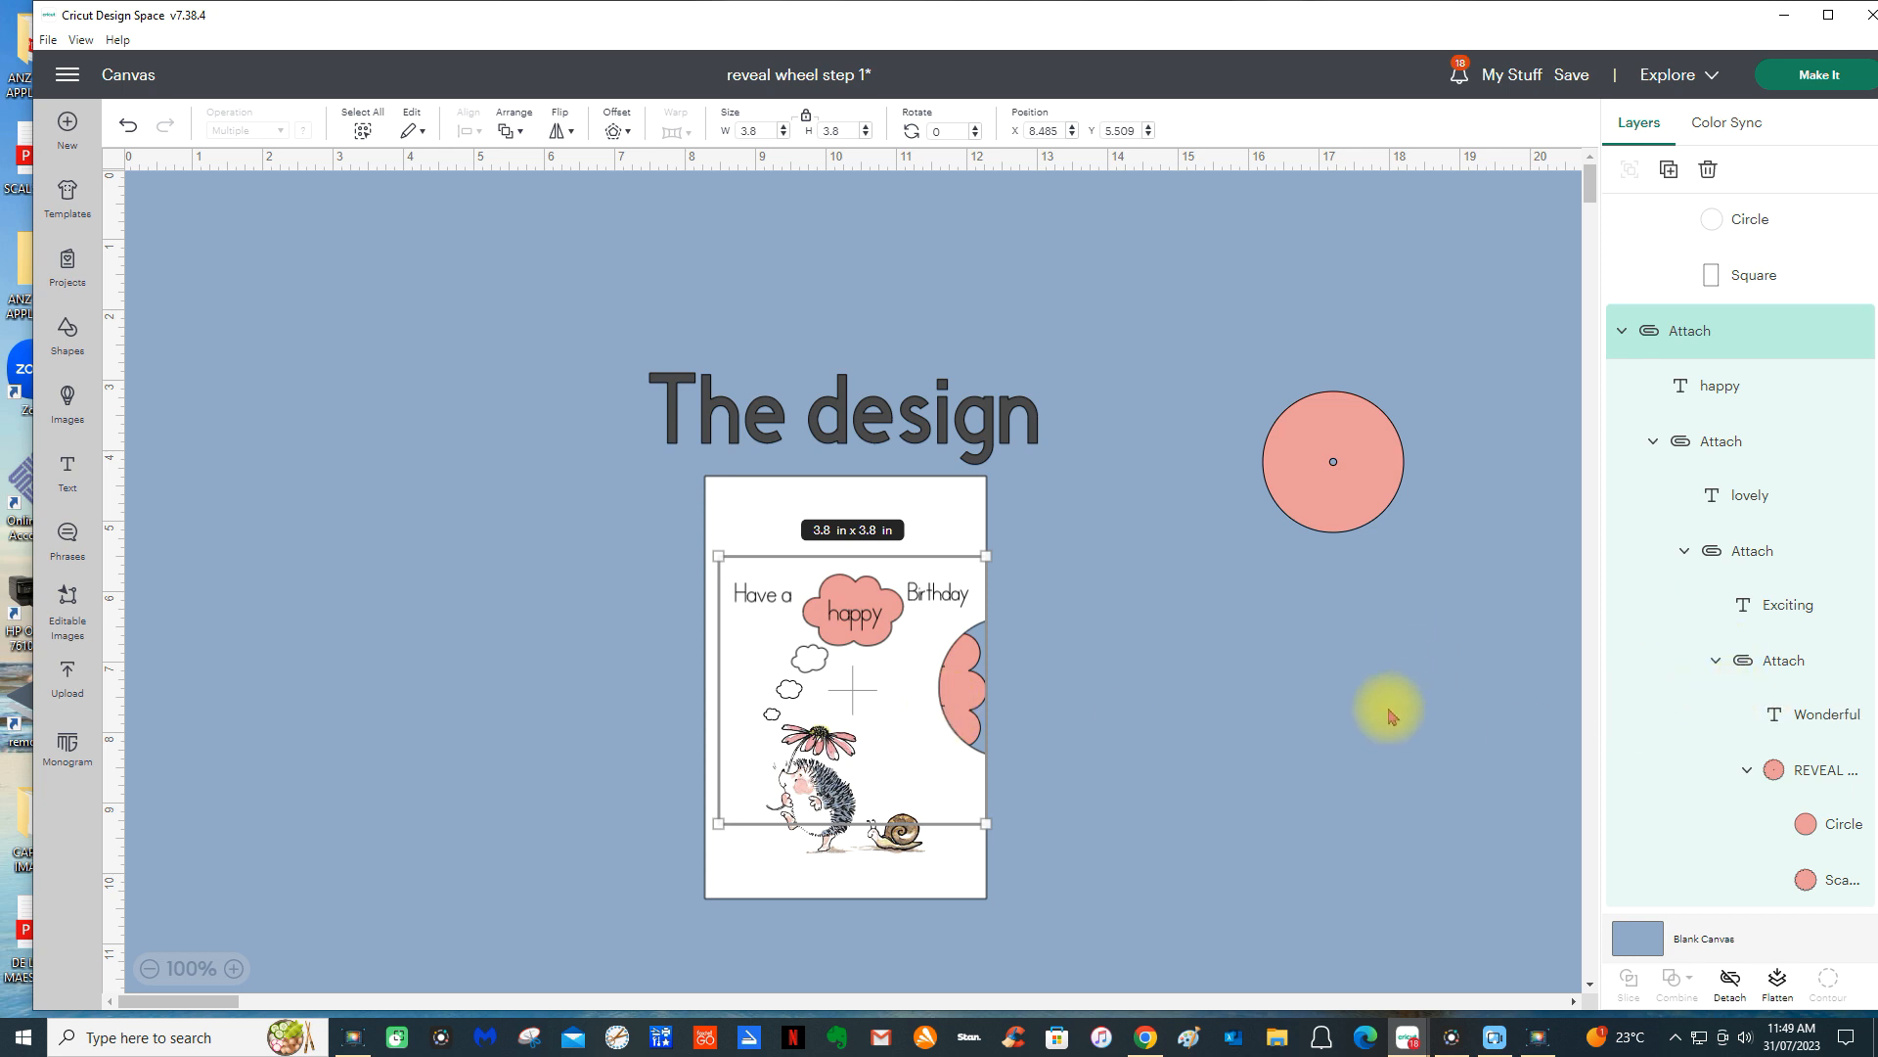
- Nudge the circle cut-out of the white topper card slightly to the right
{"action": "scroll", "coordinate": [1664, 560], "scroll_direction": "up", "scroll_amount": 5}
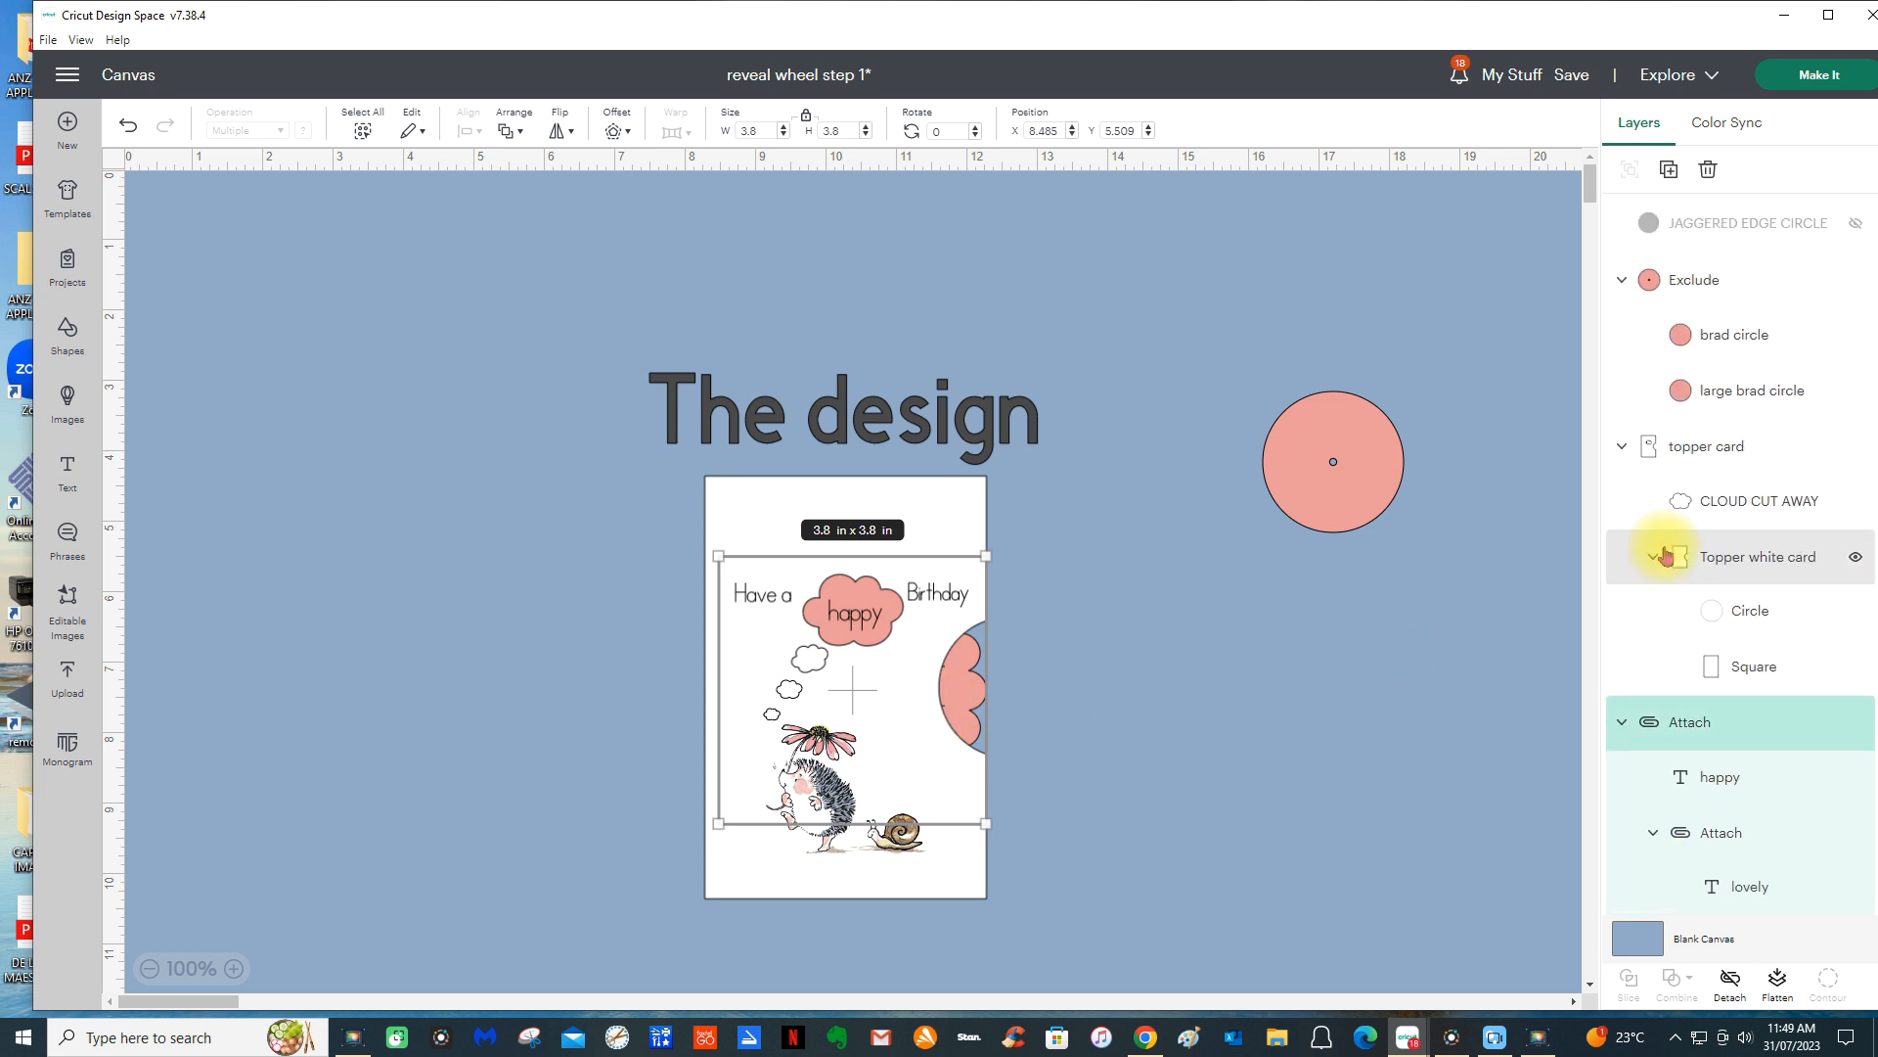
{"action": "left_click", "coordinate": [1724, 622]}
{"action": "key", "text": "Right"}
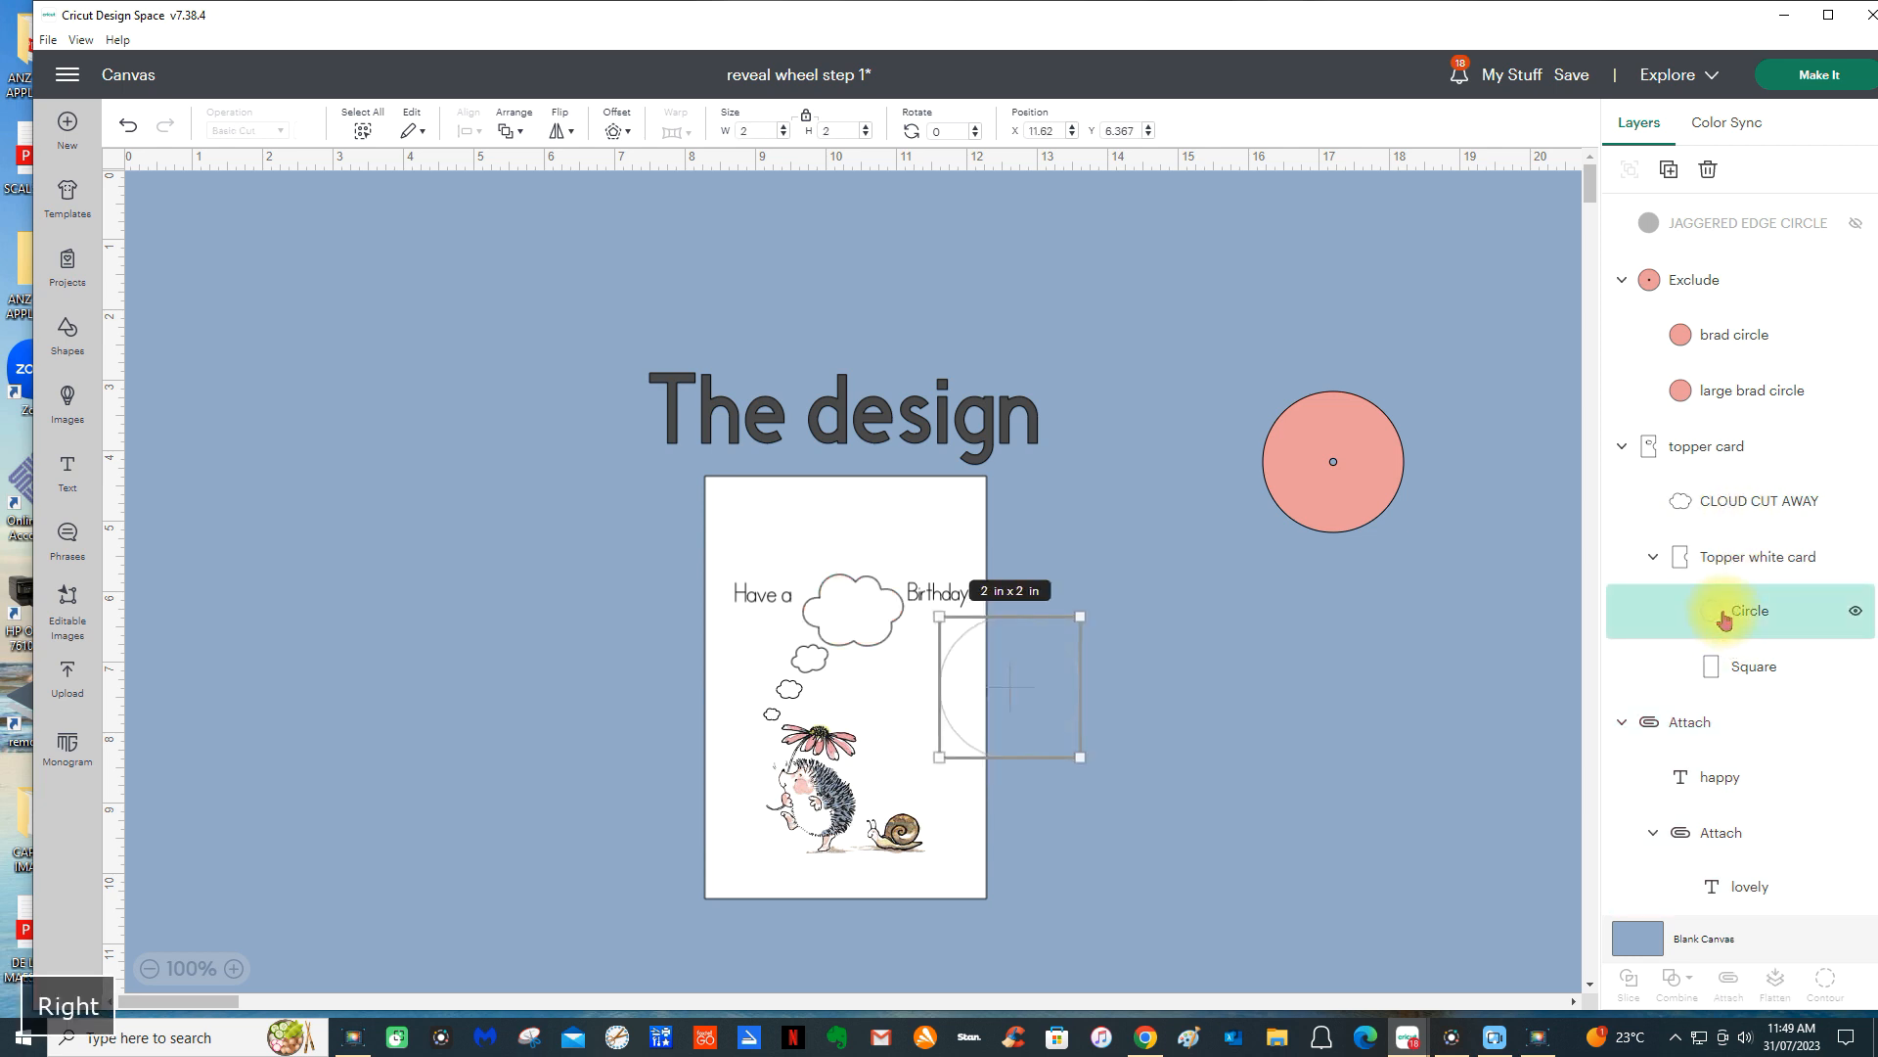
{"action": "left_click", "coordinate": [1288, 695]}
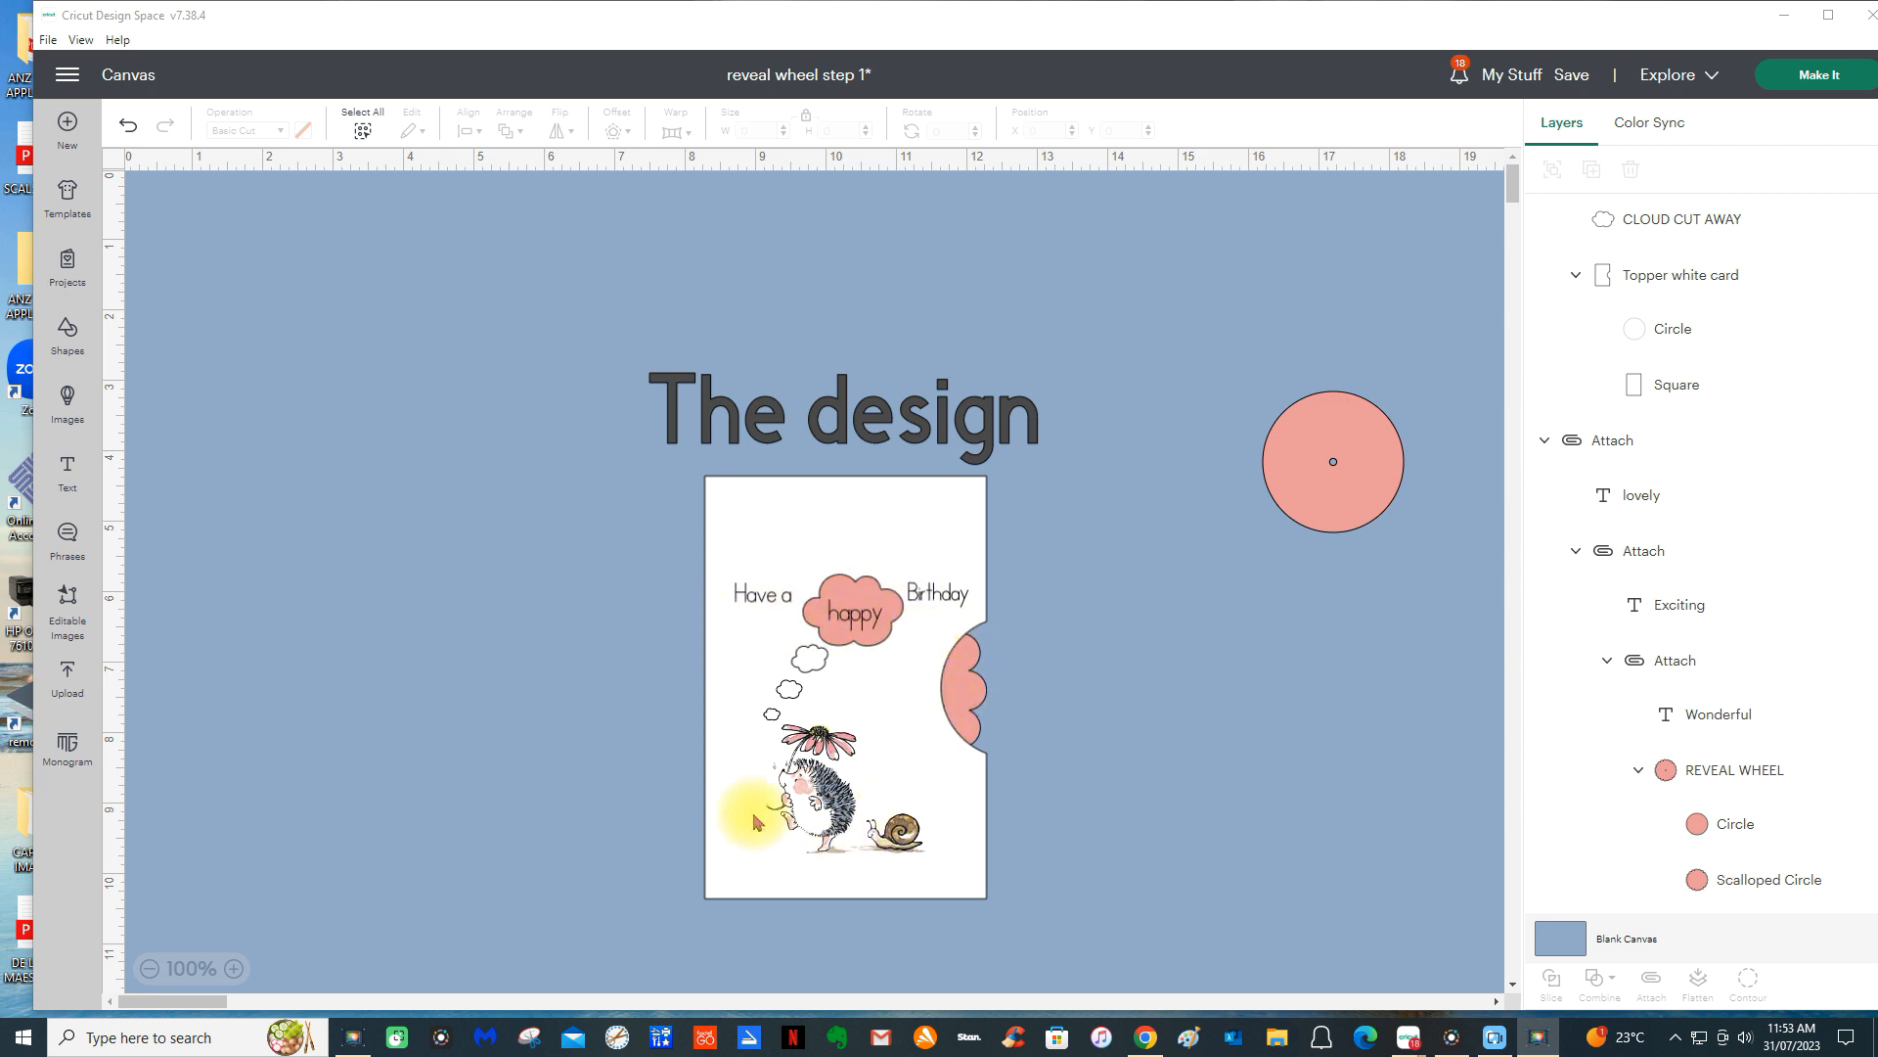
- Check in the layer list which words are attached to the reveal wheel
{"action": "left_click", "coordinate": [1620, 448]}
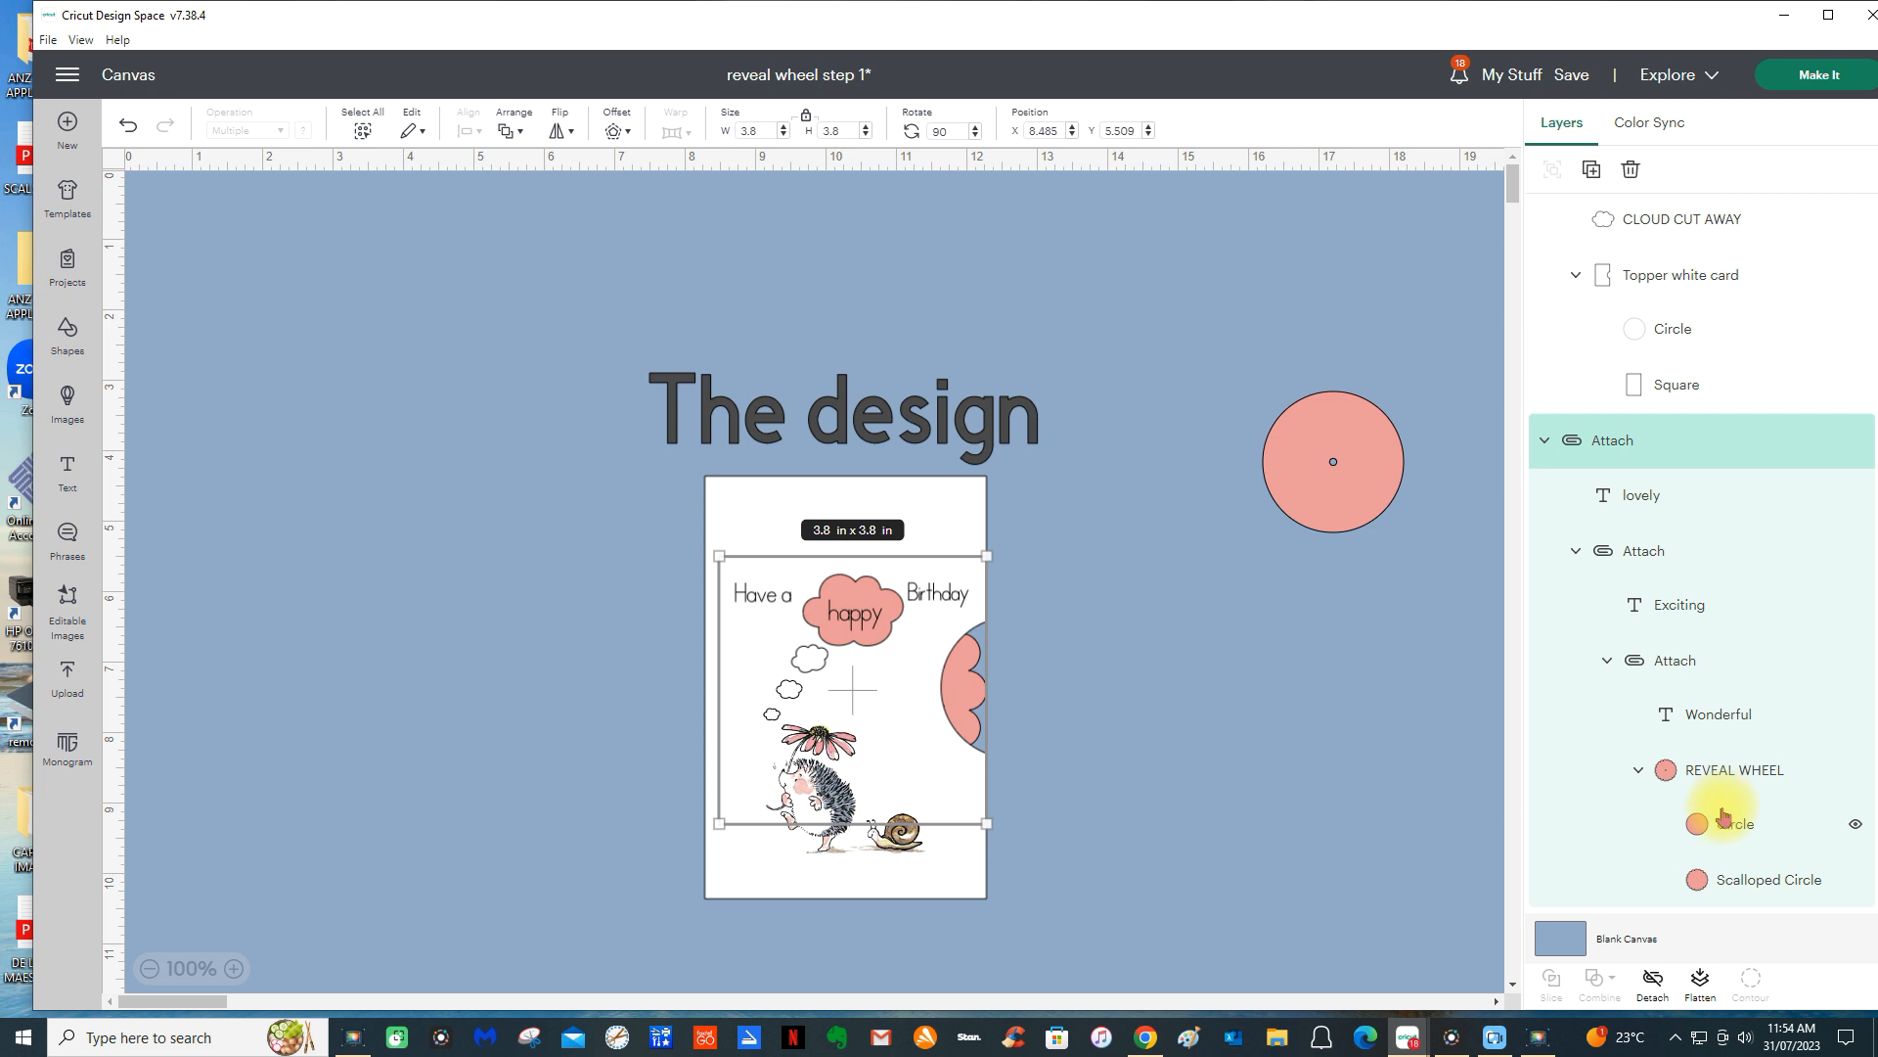
{"action": "scroll", "coordinate": [1605, 606], "scroll_direction": "up", "scroll_amount": 10}
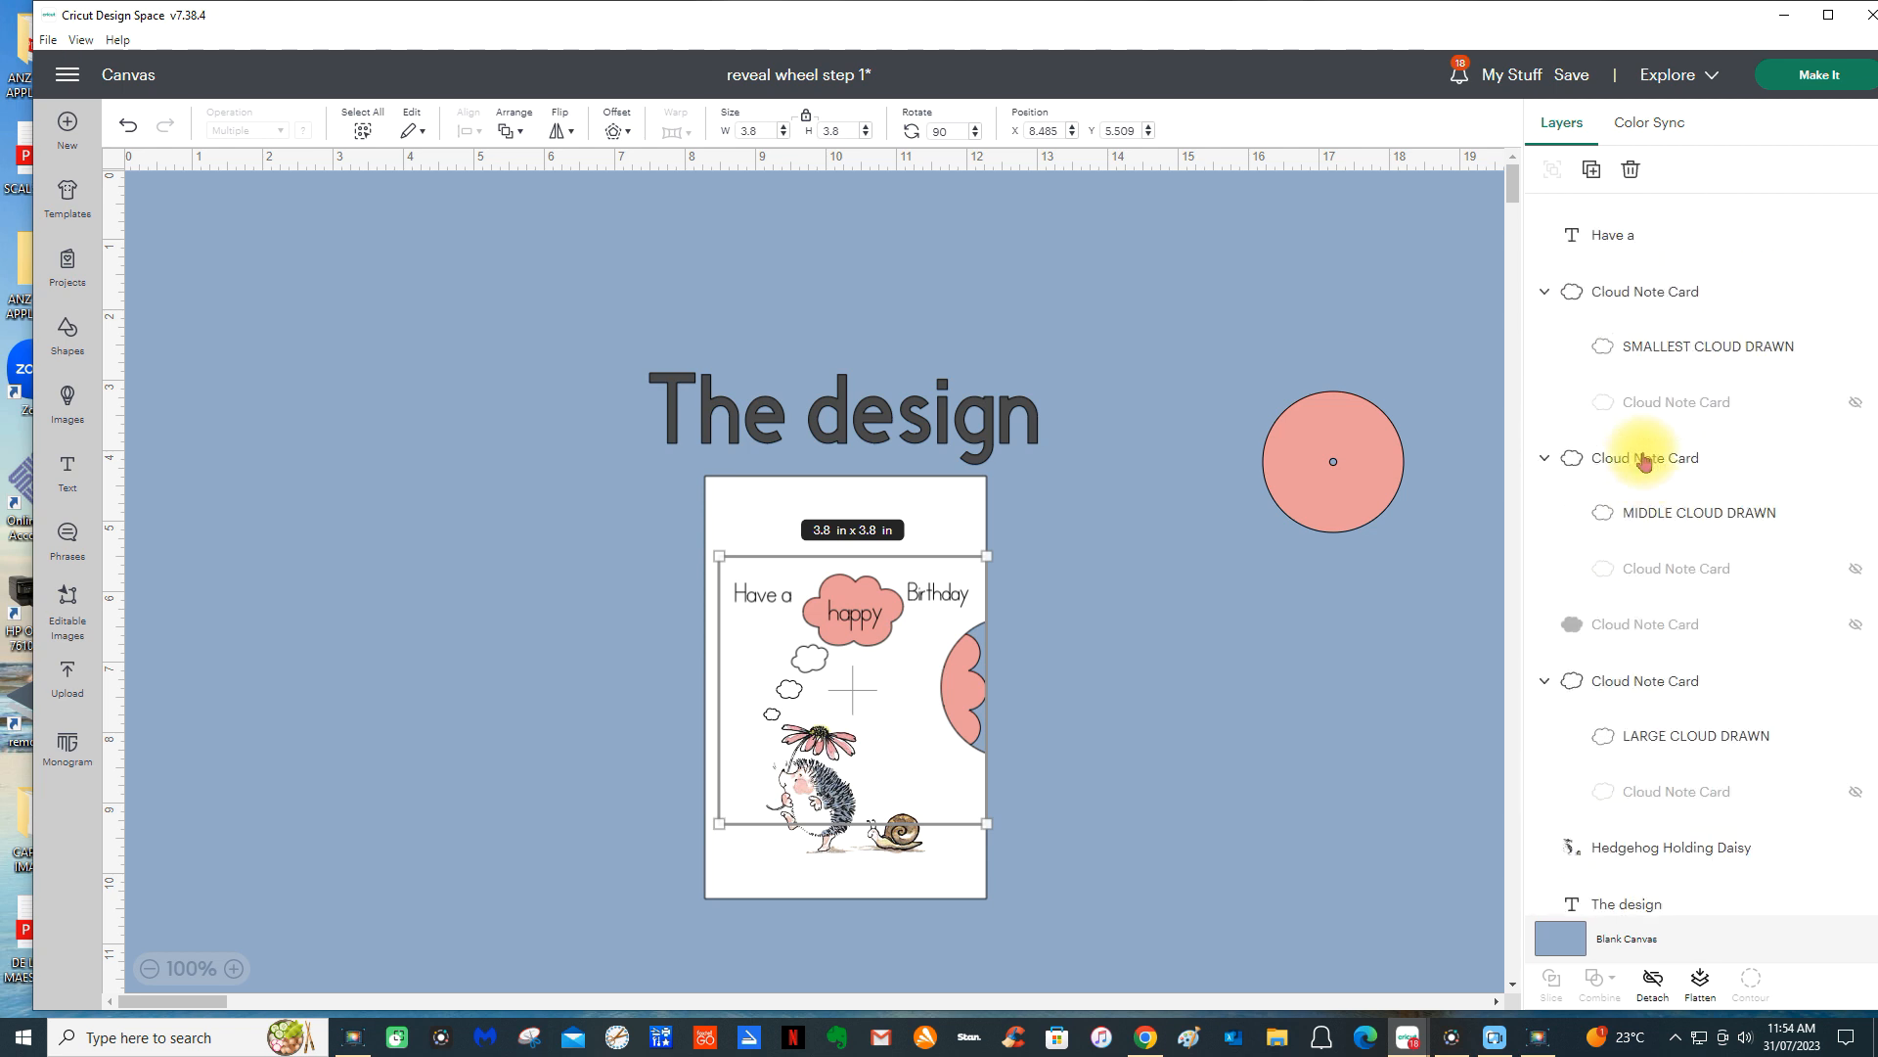
{"action": "scroll", "coordinate": [1643, 462], "scroll_direction": "up", "scroll_amount": 2}
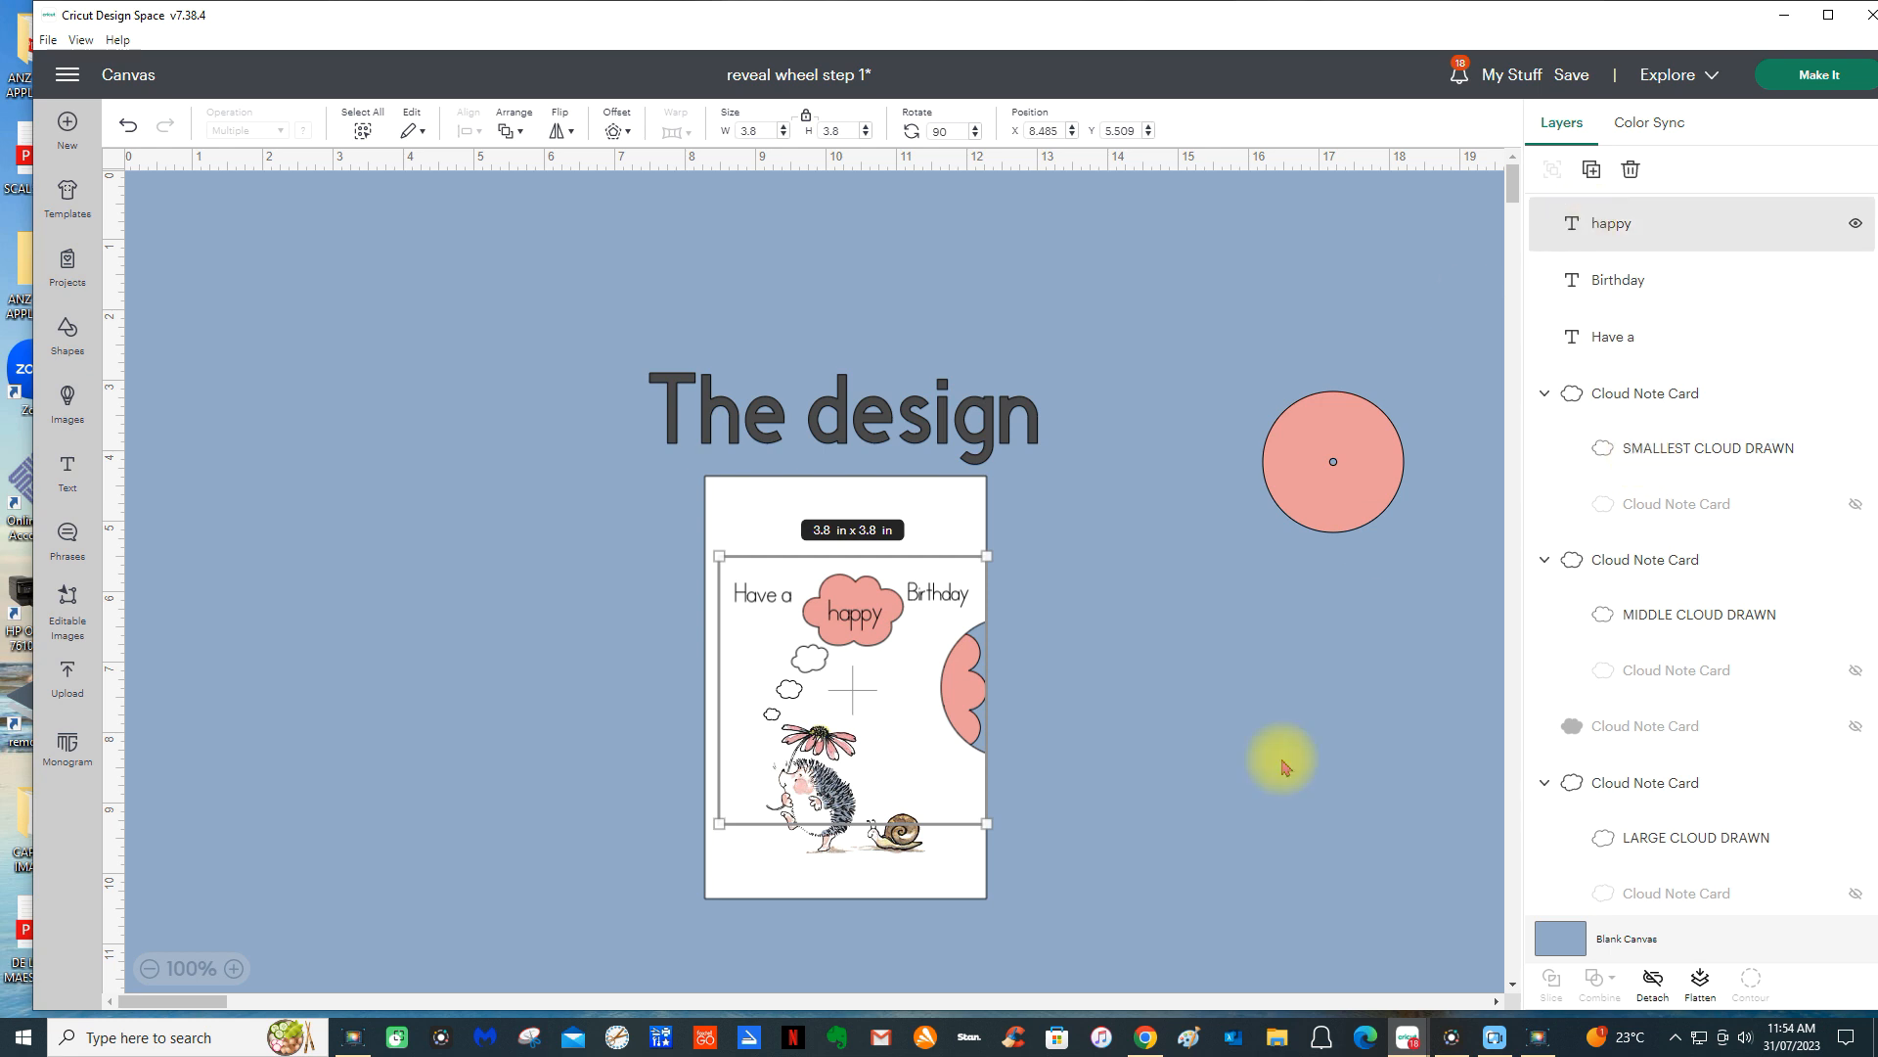
{"action": "left_click", "coordinate": [1226, 847]}
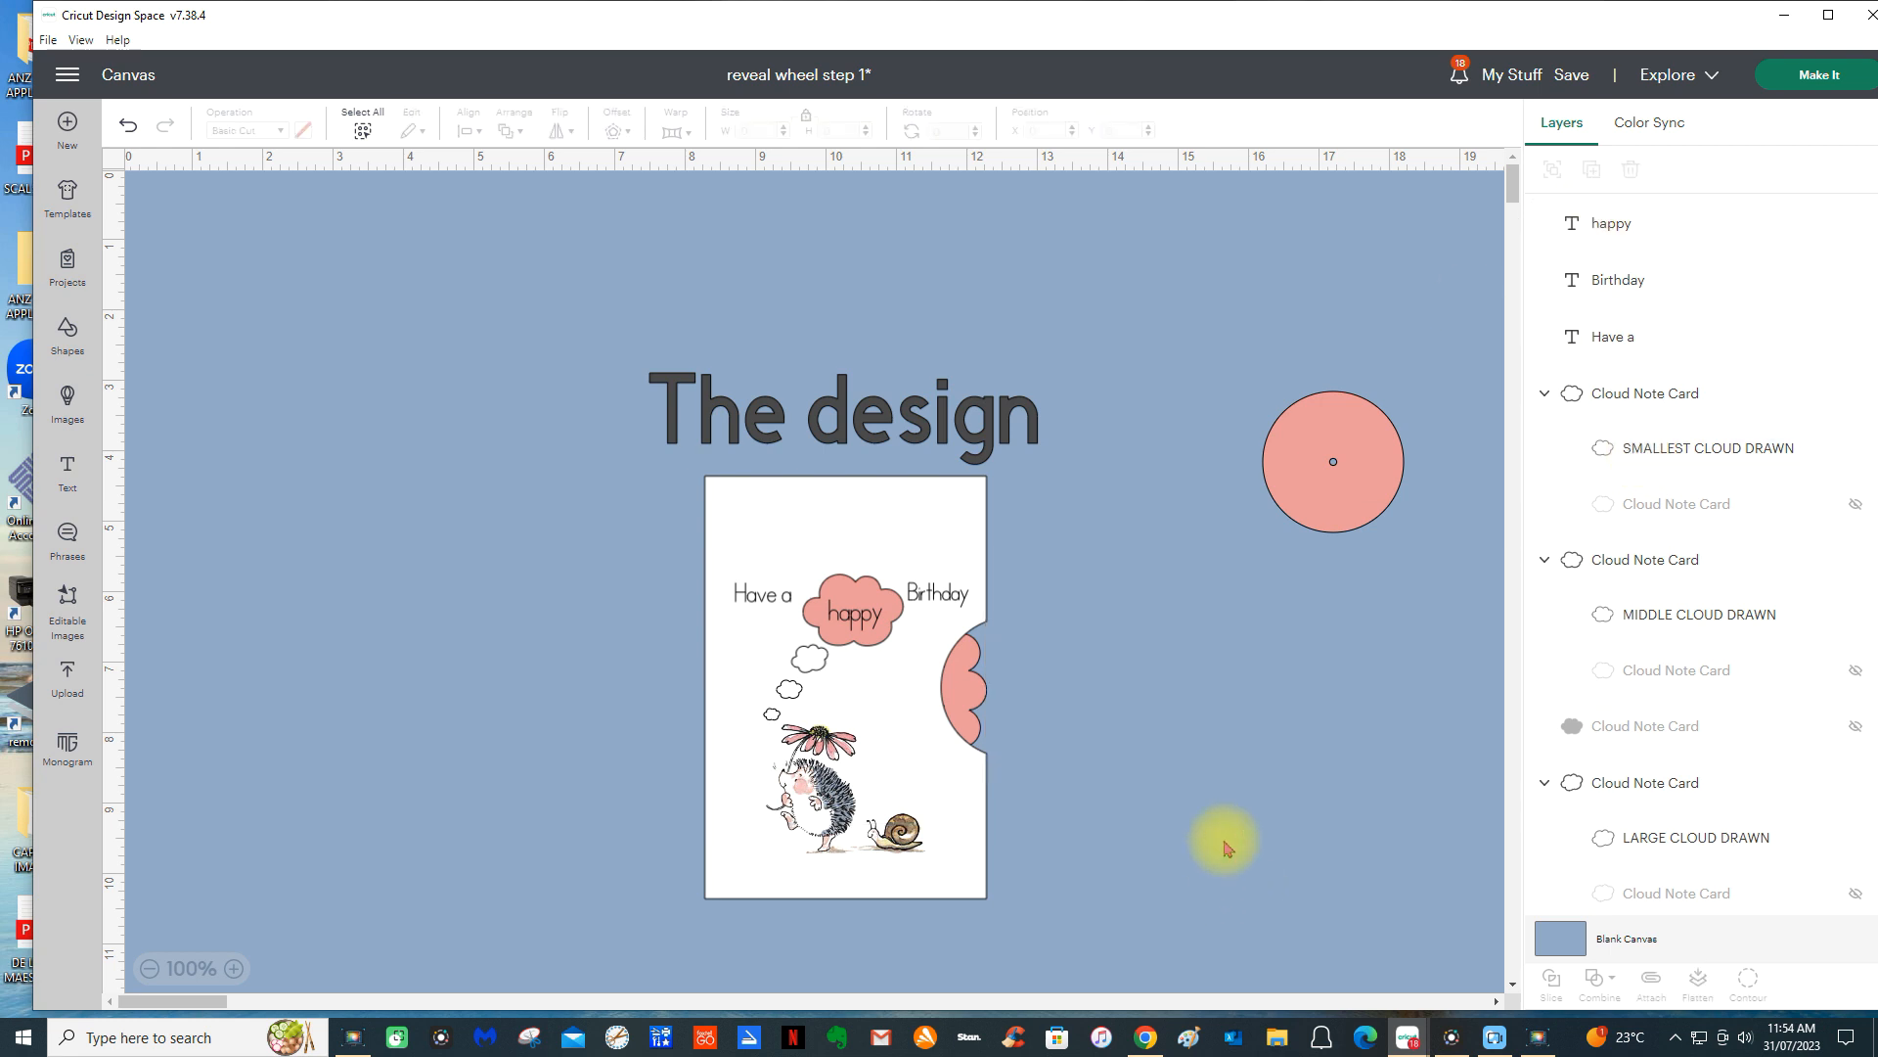
- Attach "happy" to the reveal wheel that already carries the other words and send the whole attached wheel to the back
{"action": "left_click", "coordinate": [1616, 223]}
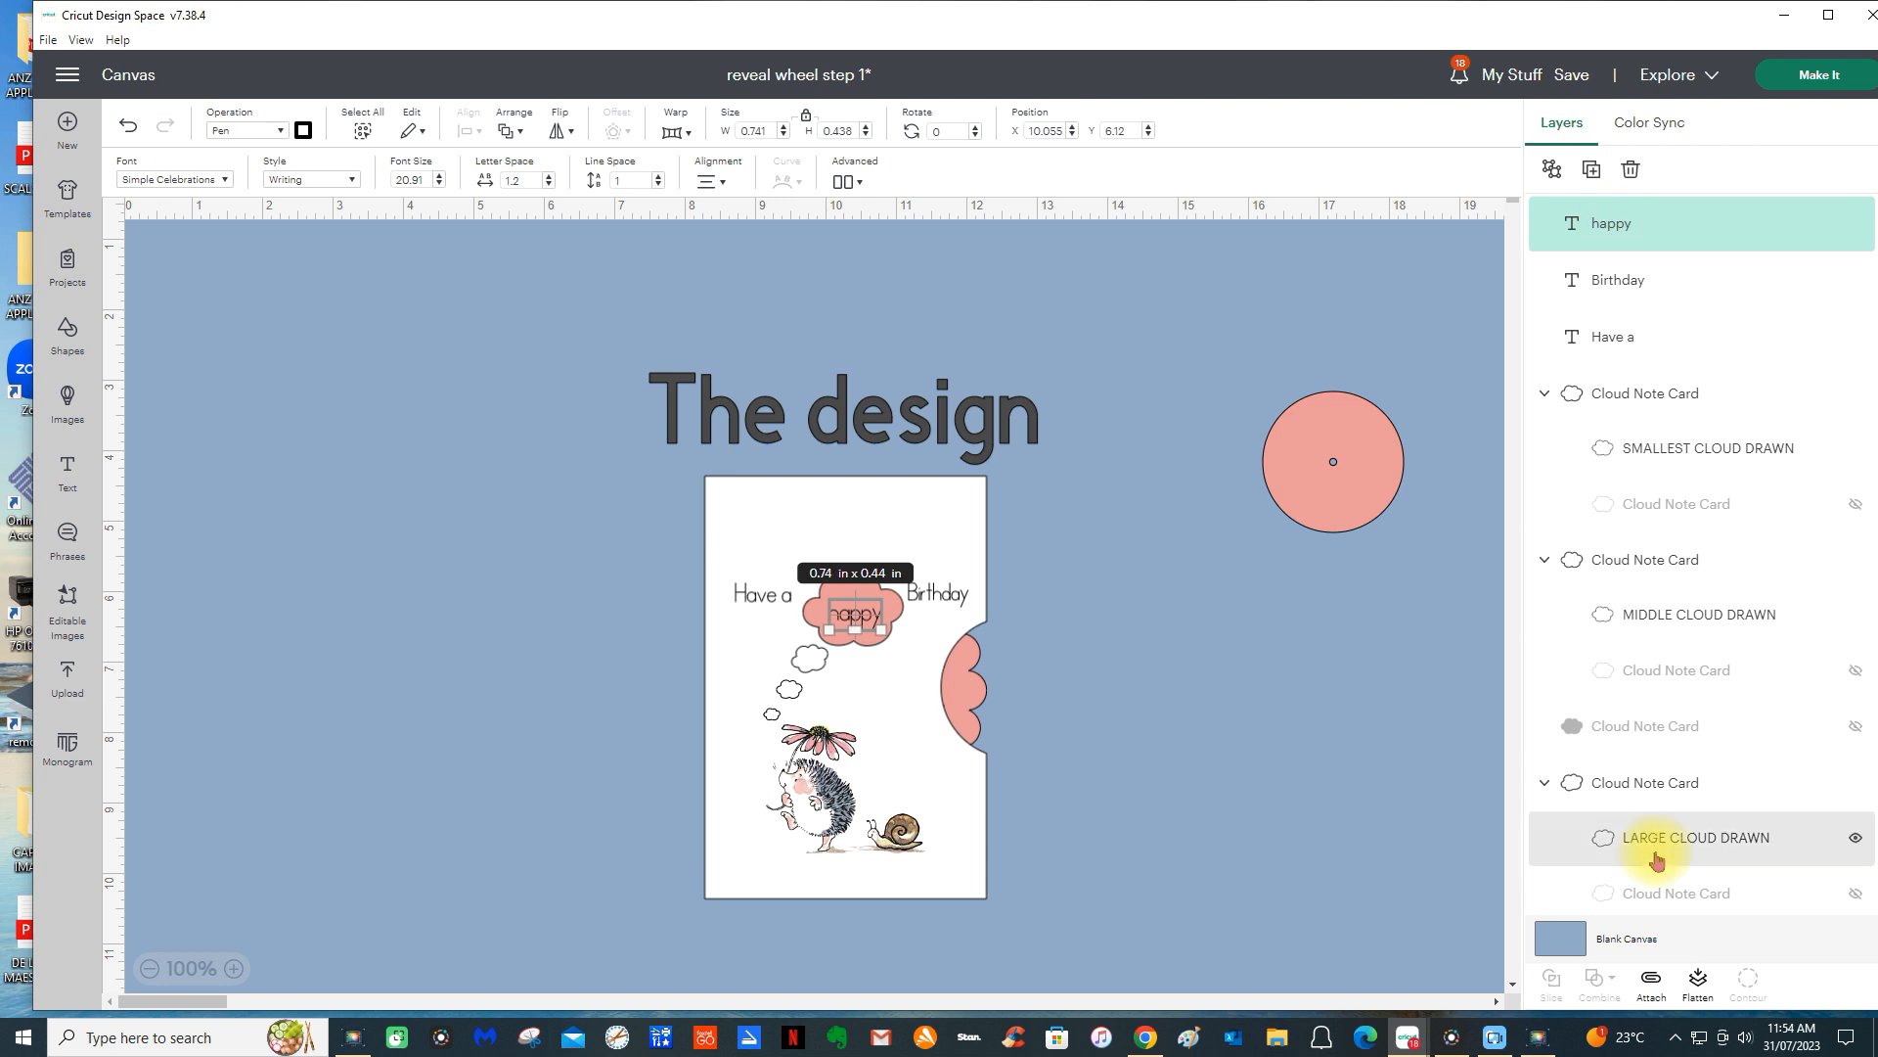
{"action": "scroll", "coordinate": [1656, 861], "scroll_direction": "down", "scroll_amount": 7}
{"action": "scroll", "coordinate": [1657, 861], "scroll_direction": "down", "scroll_amount": 5}
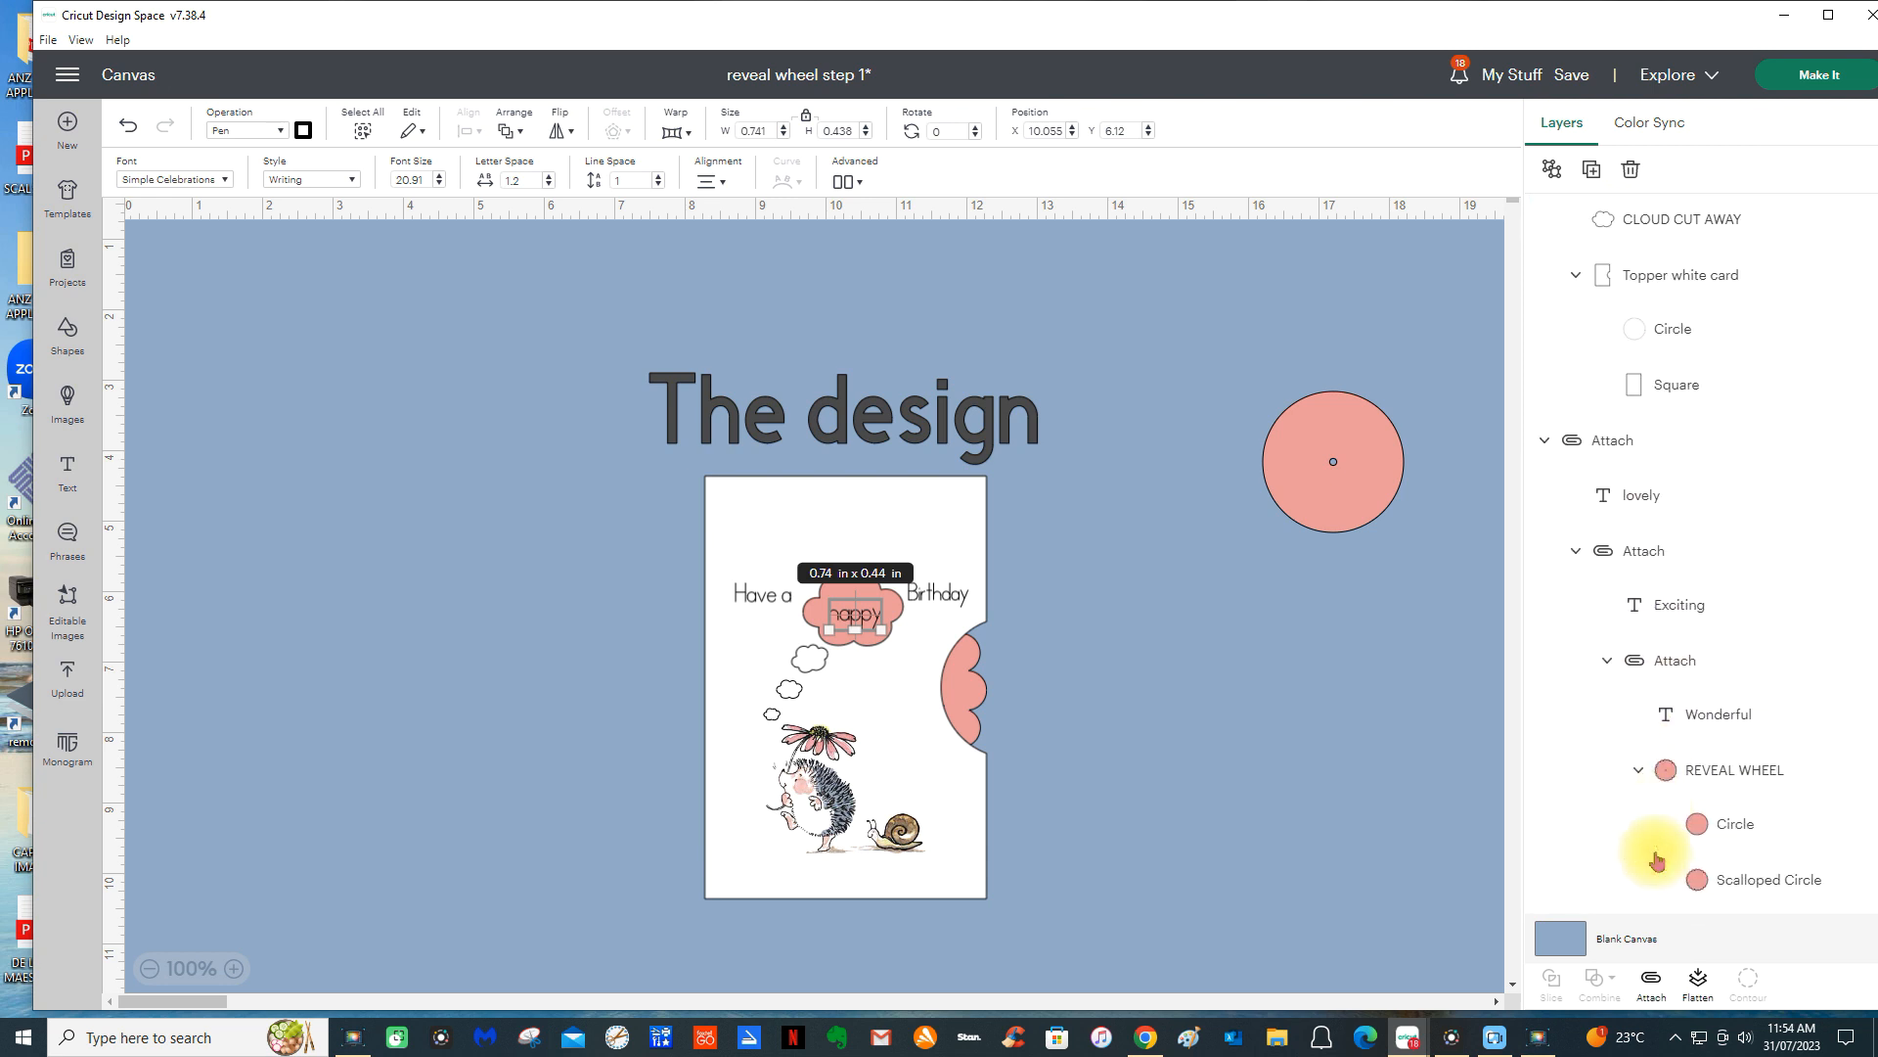
{"action": "left_click", "coordinate": [1724, 776], "text": "shift"}
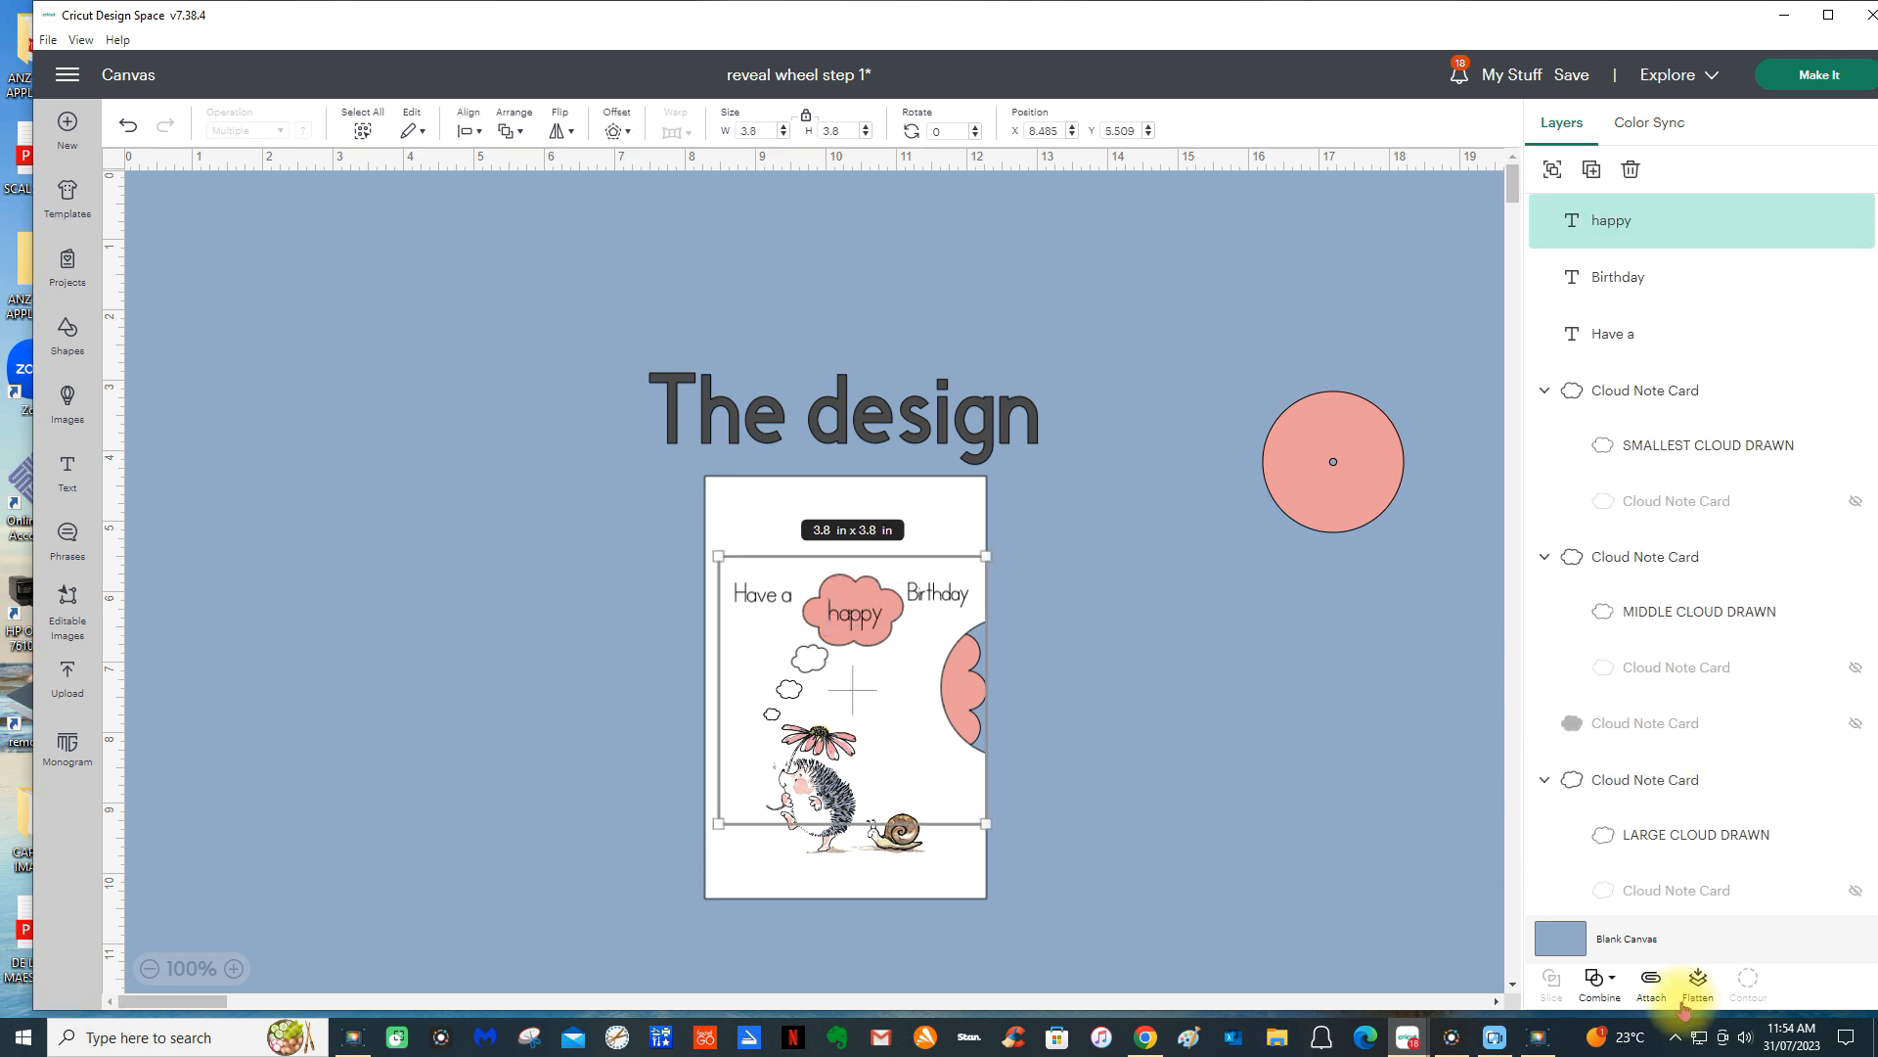
{"action": "left_click", "coordinate": [1653, 996]}
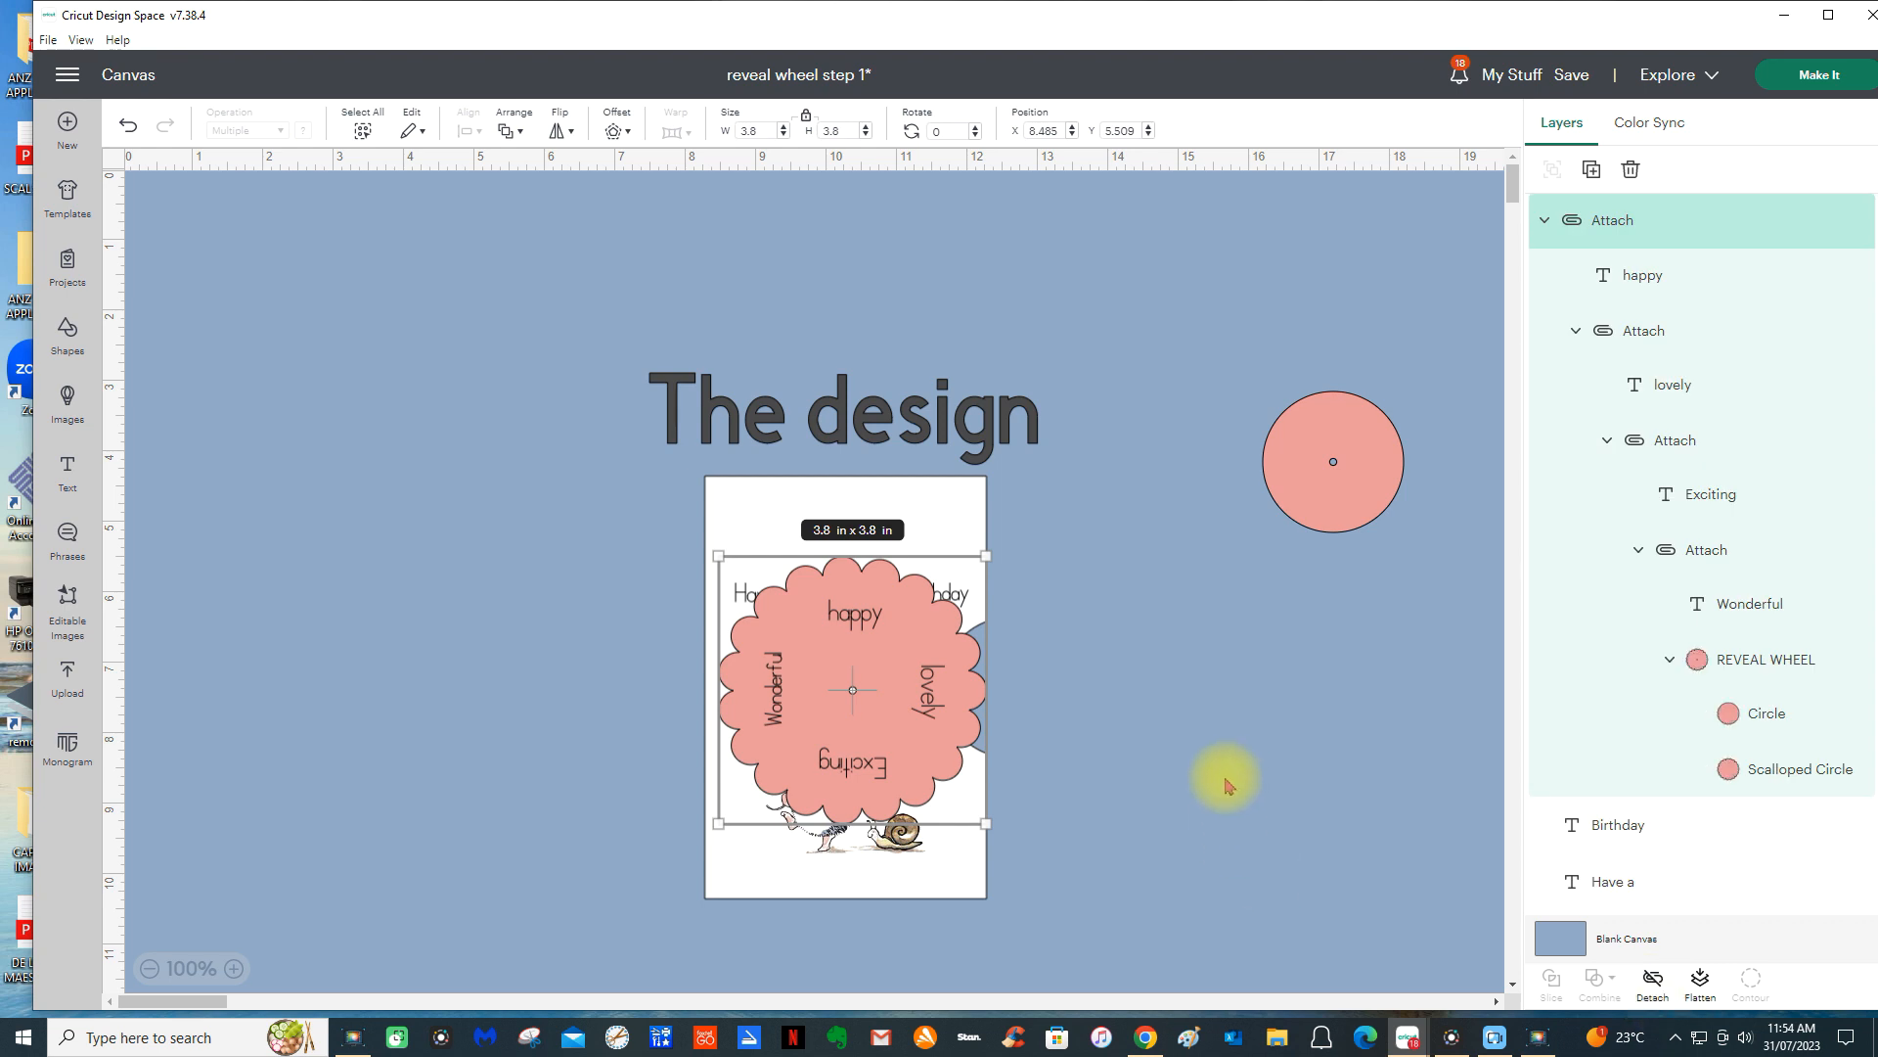
{"action": "left_click", "coordinate": [511, 127]}
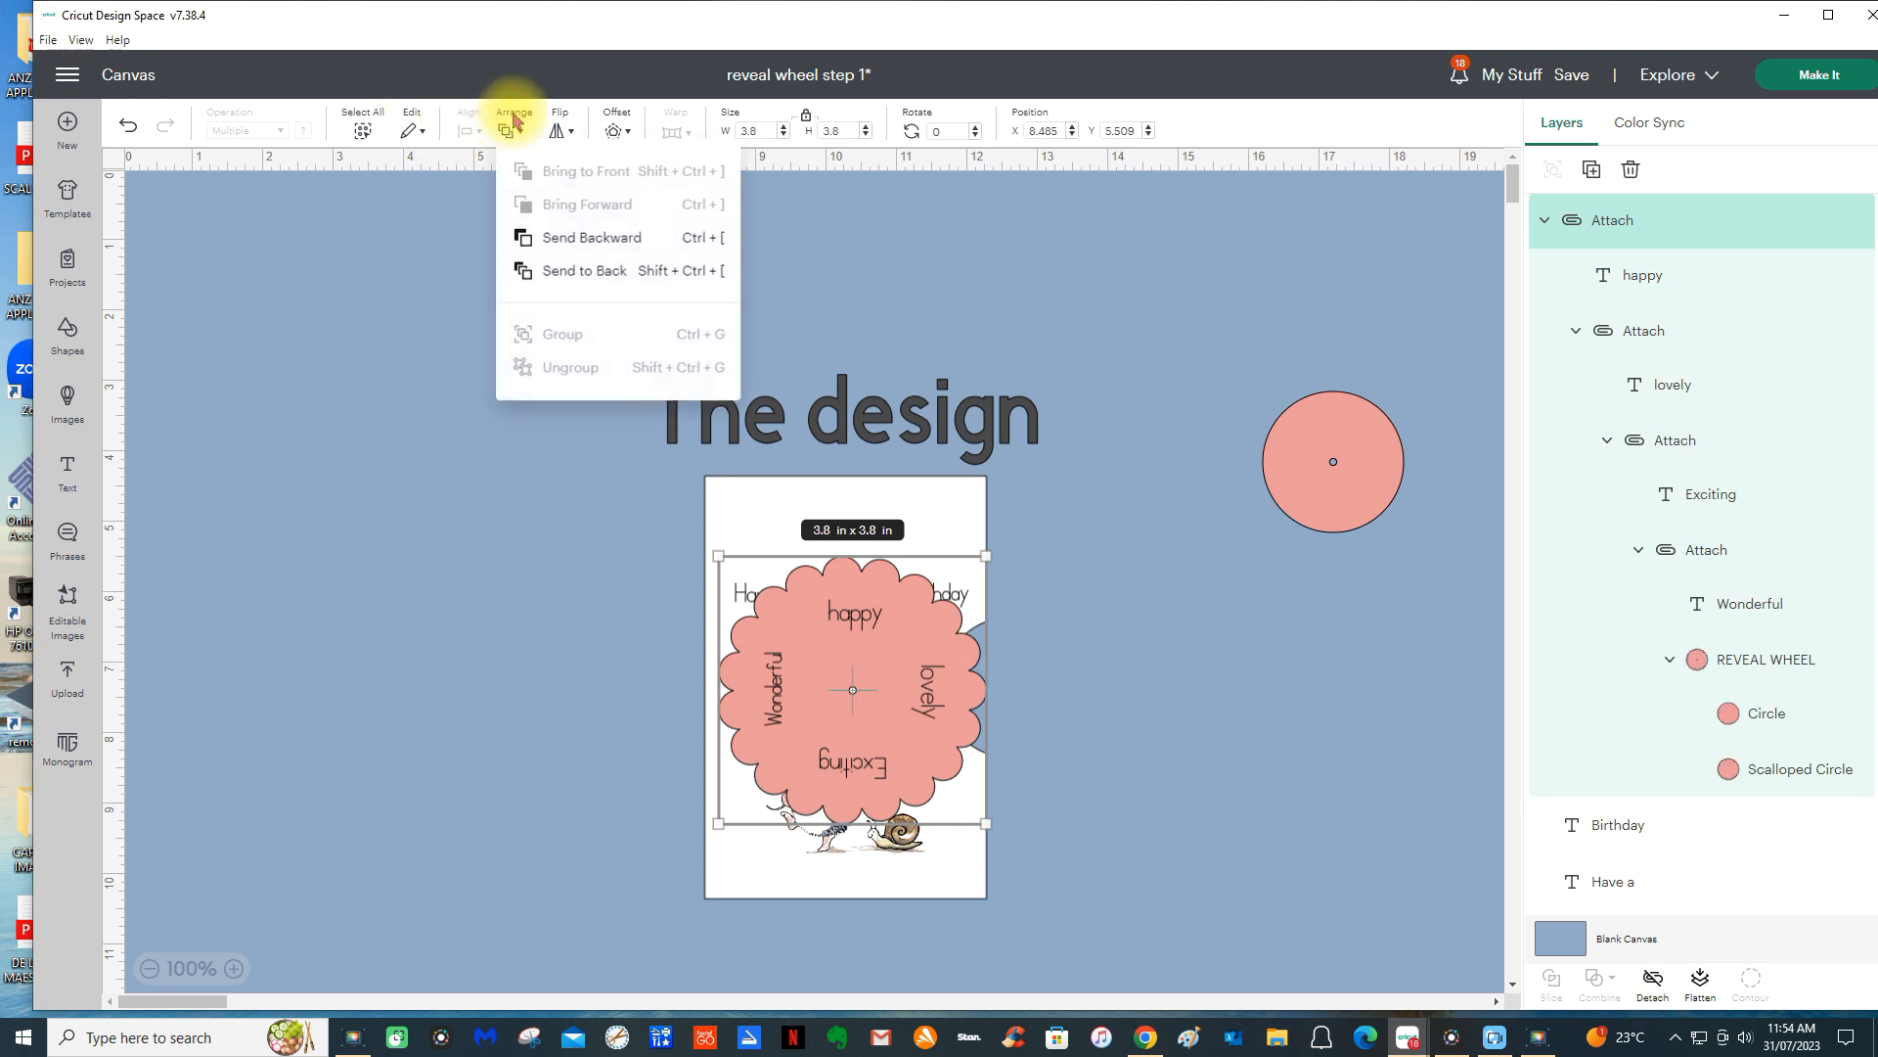
{"action": "left_click", "coordinate": [584, 274]}
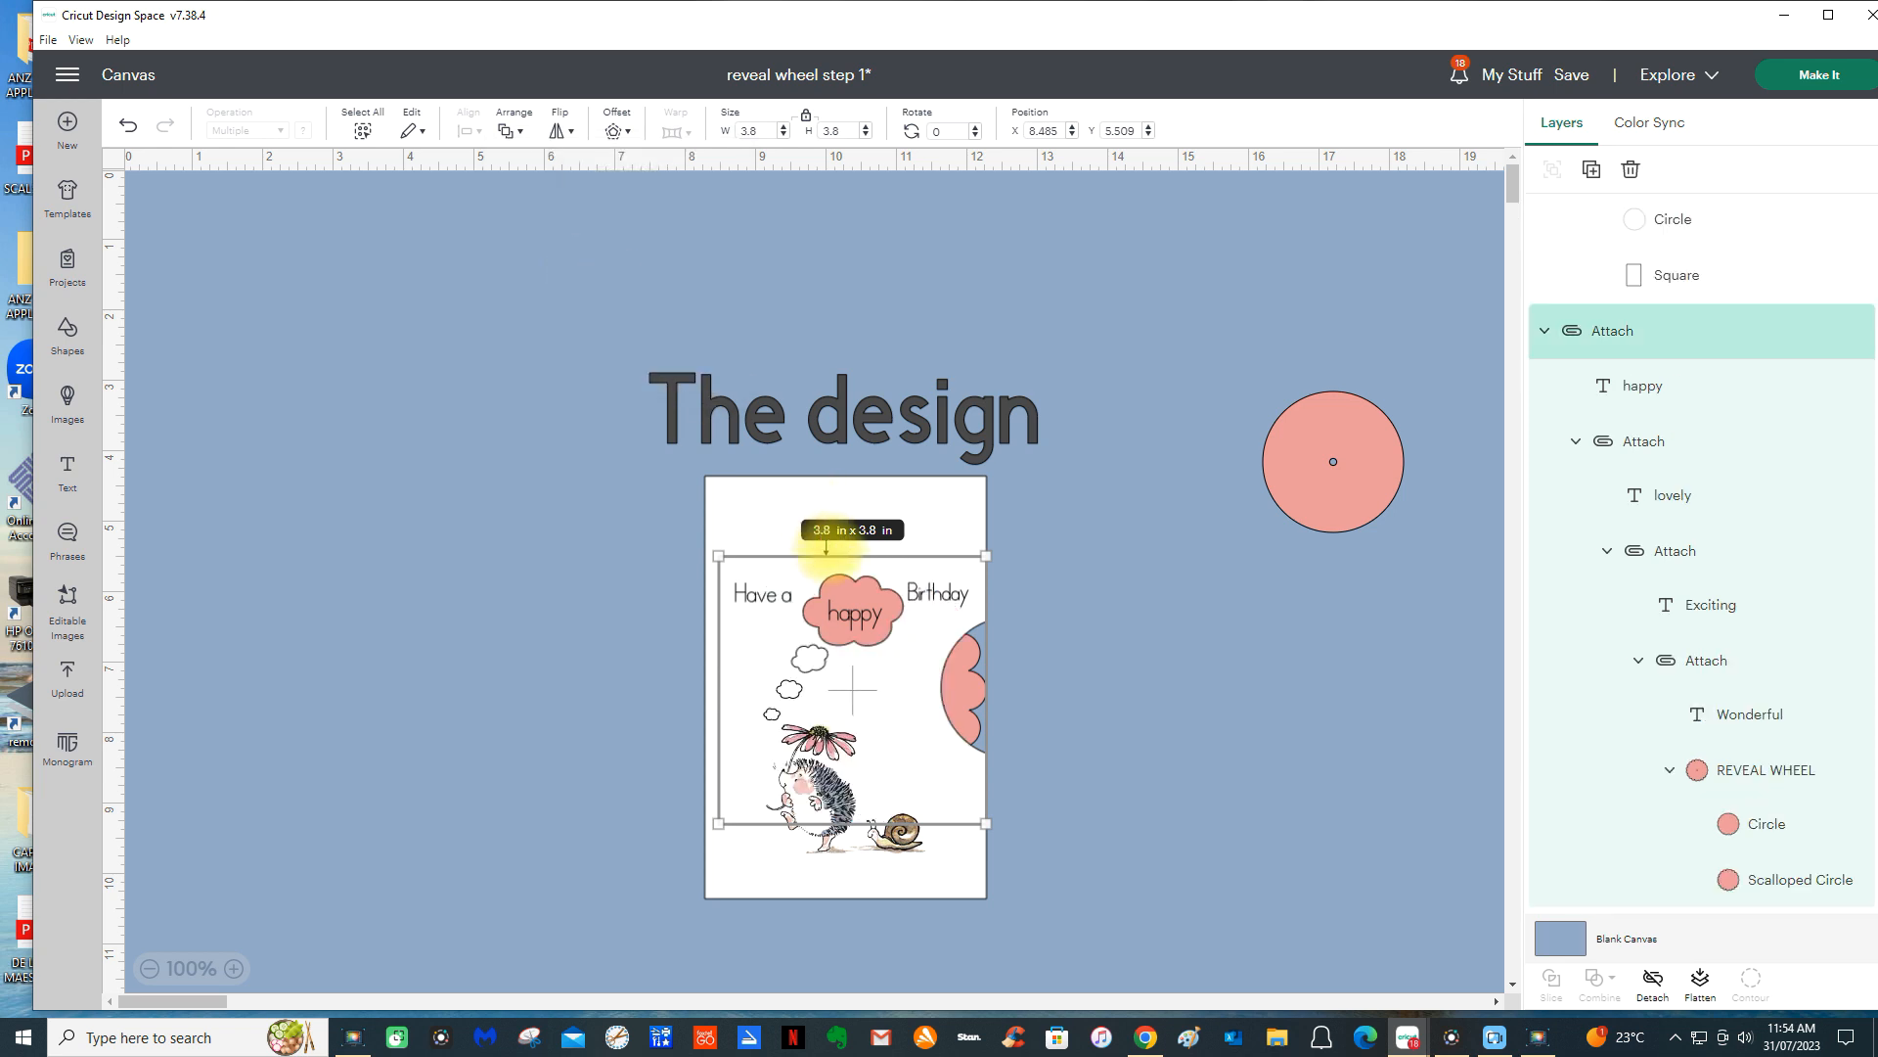
{"action": "left_click", "coordinate": [1199, 659]}
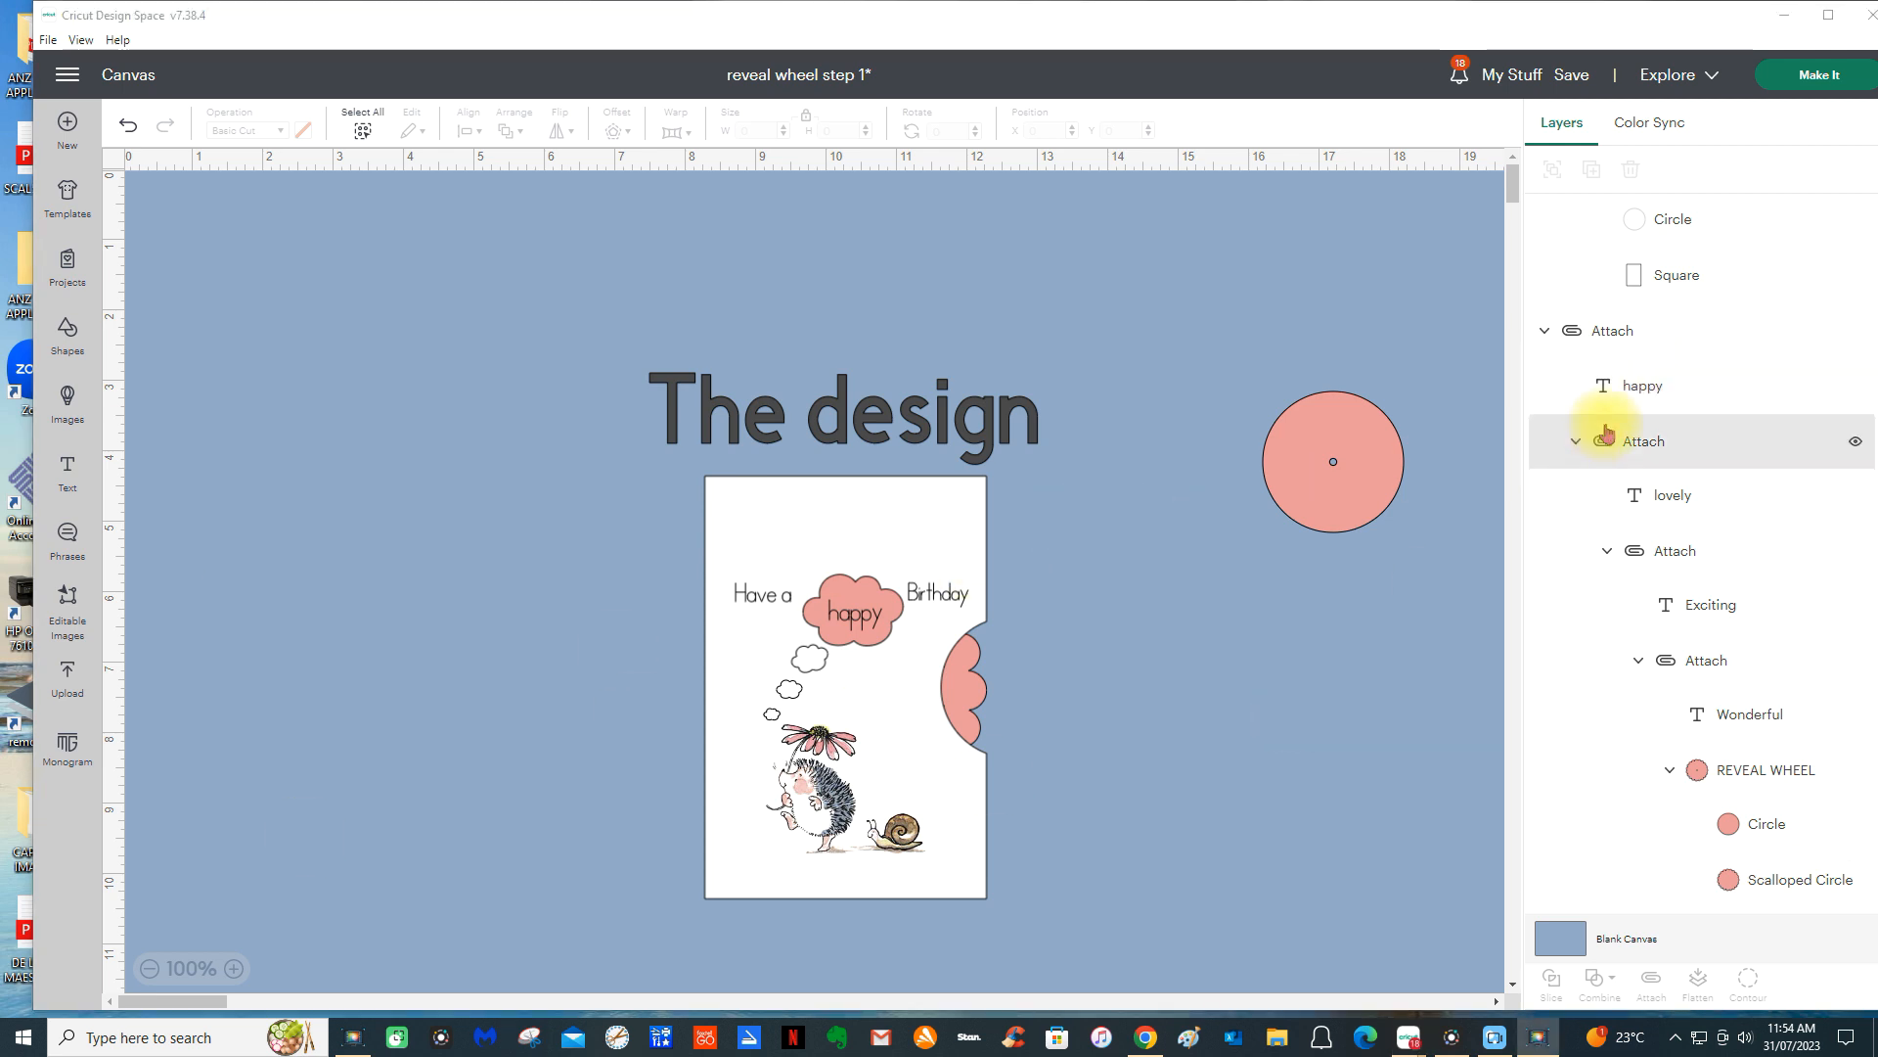
- Rotate the attached wheel to 90°, followed by 180°, to test "Wonderful" and "Exciting" in the cloud opening
{"action": "left_click", "coordinate": [1636, 348]}
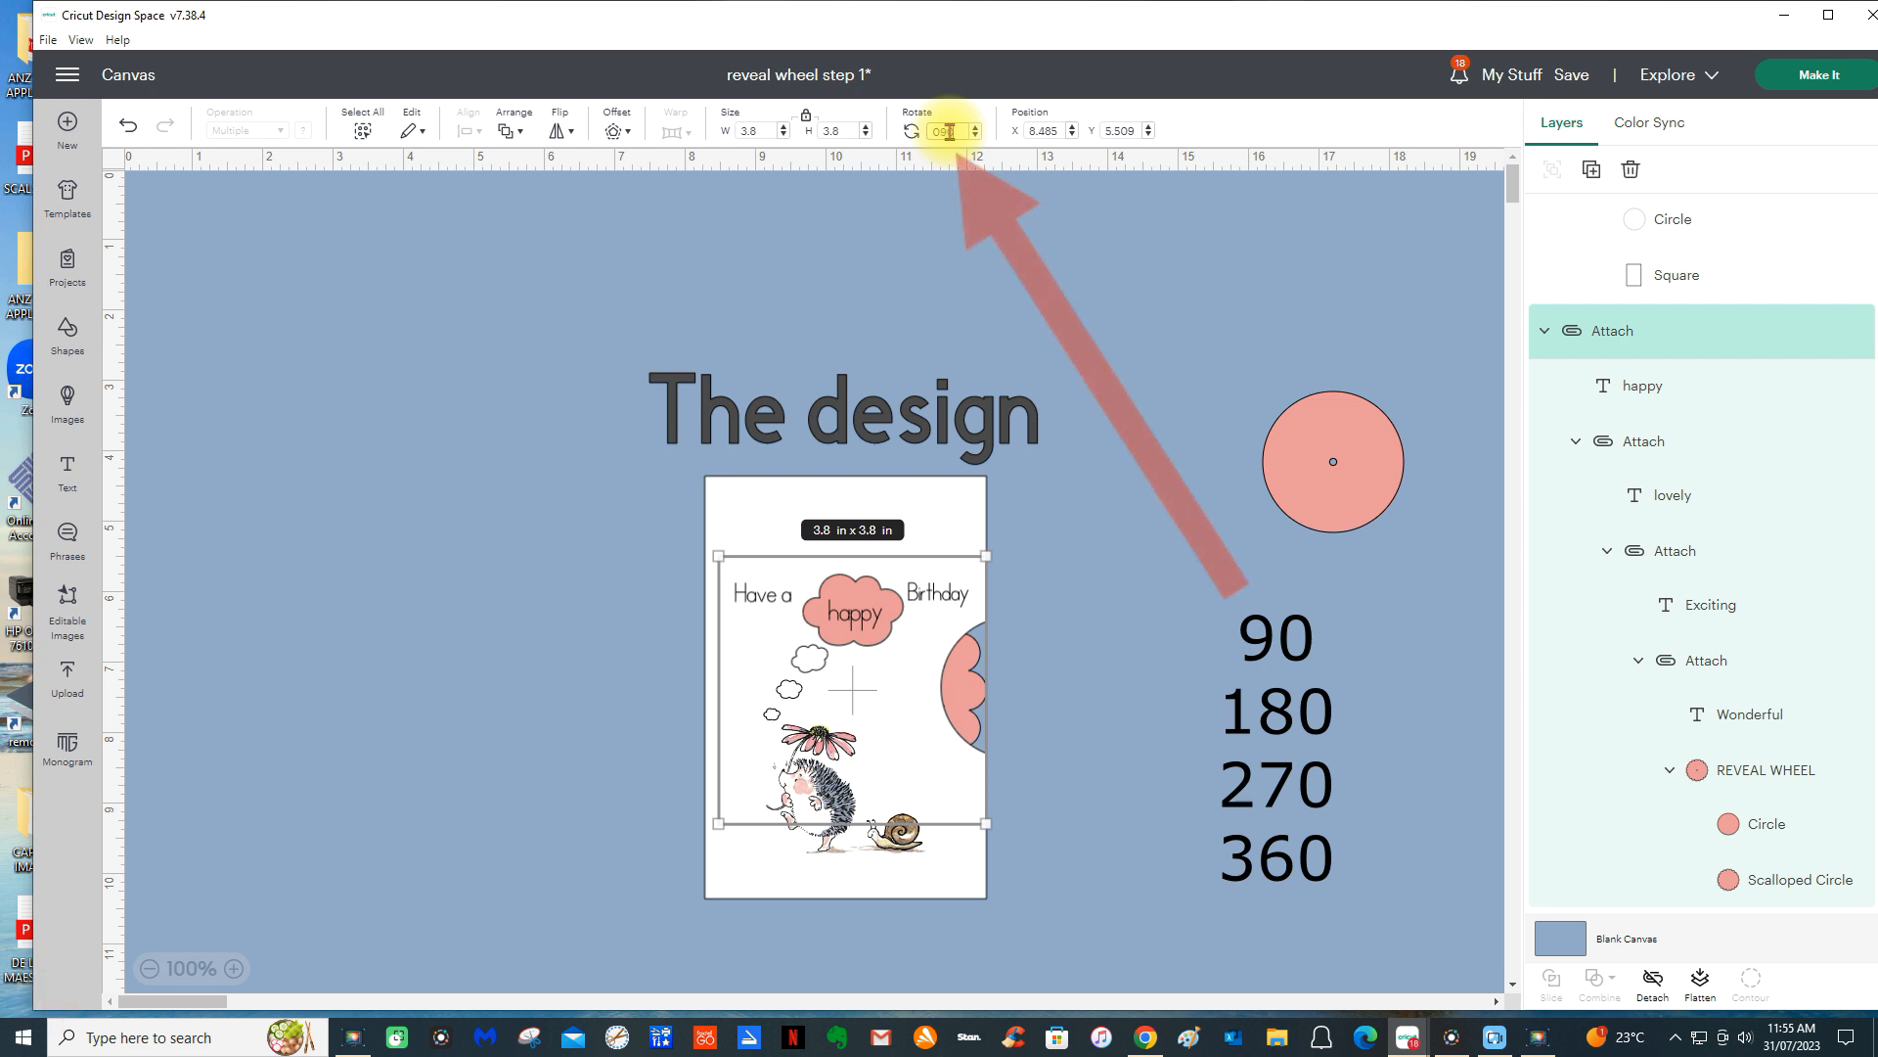
{"action": "key", "text": "BackSpace"}
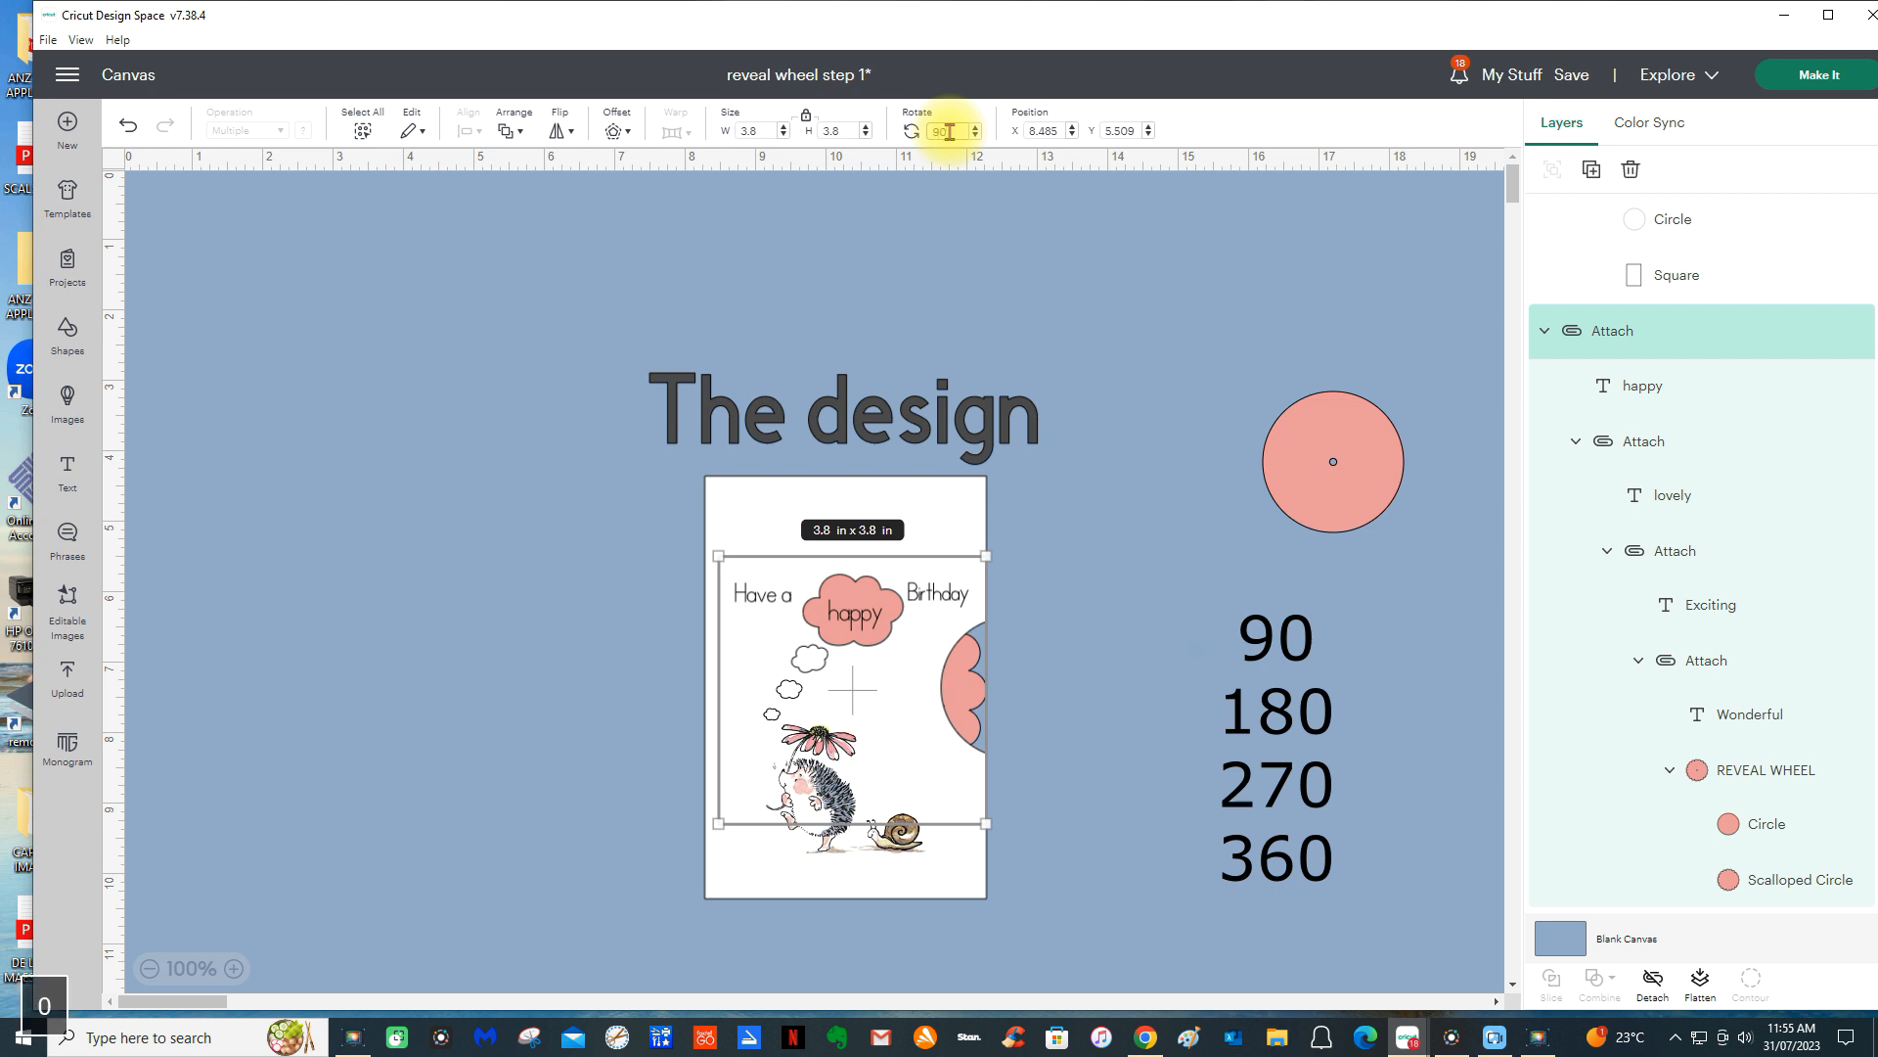
{"action": "key", "text": "Return"}
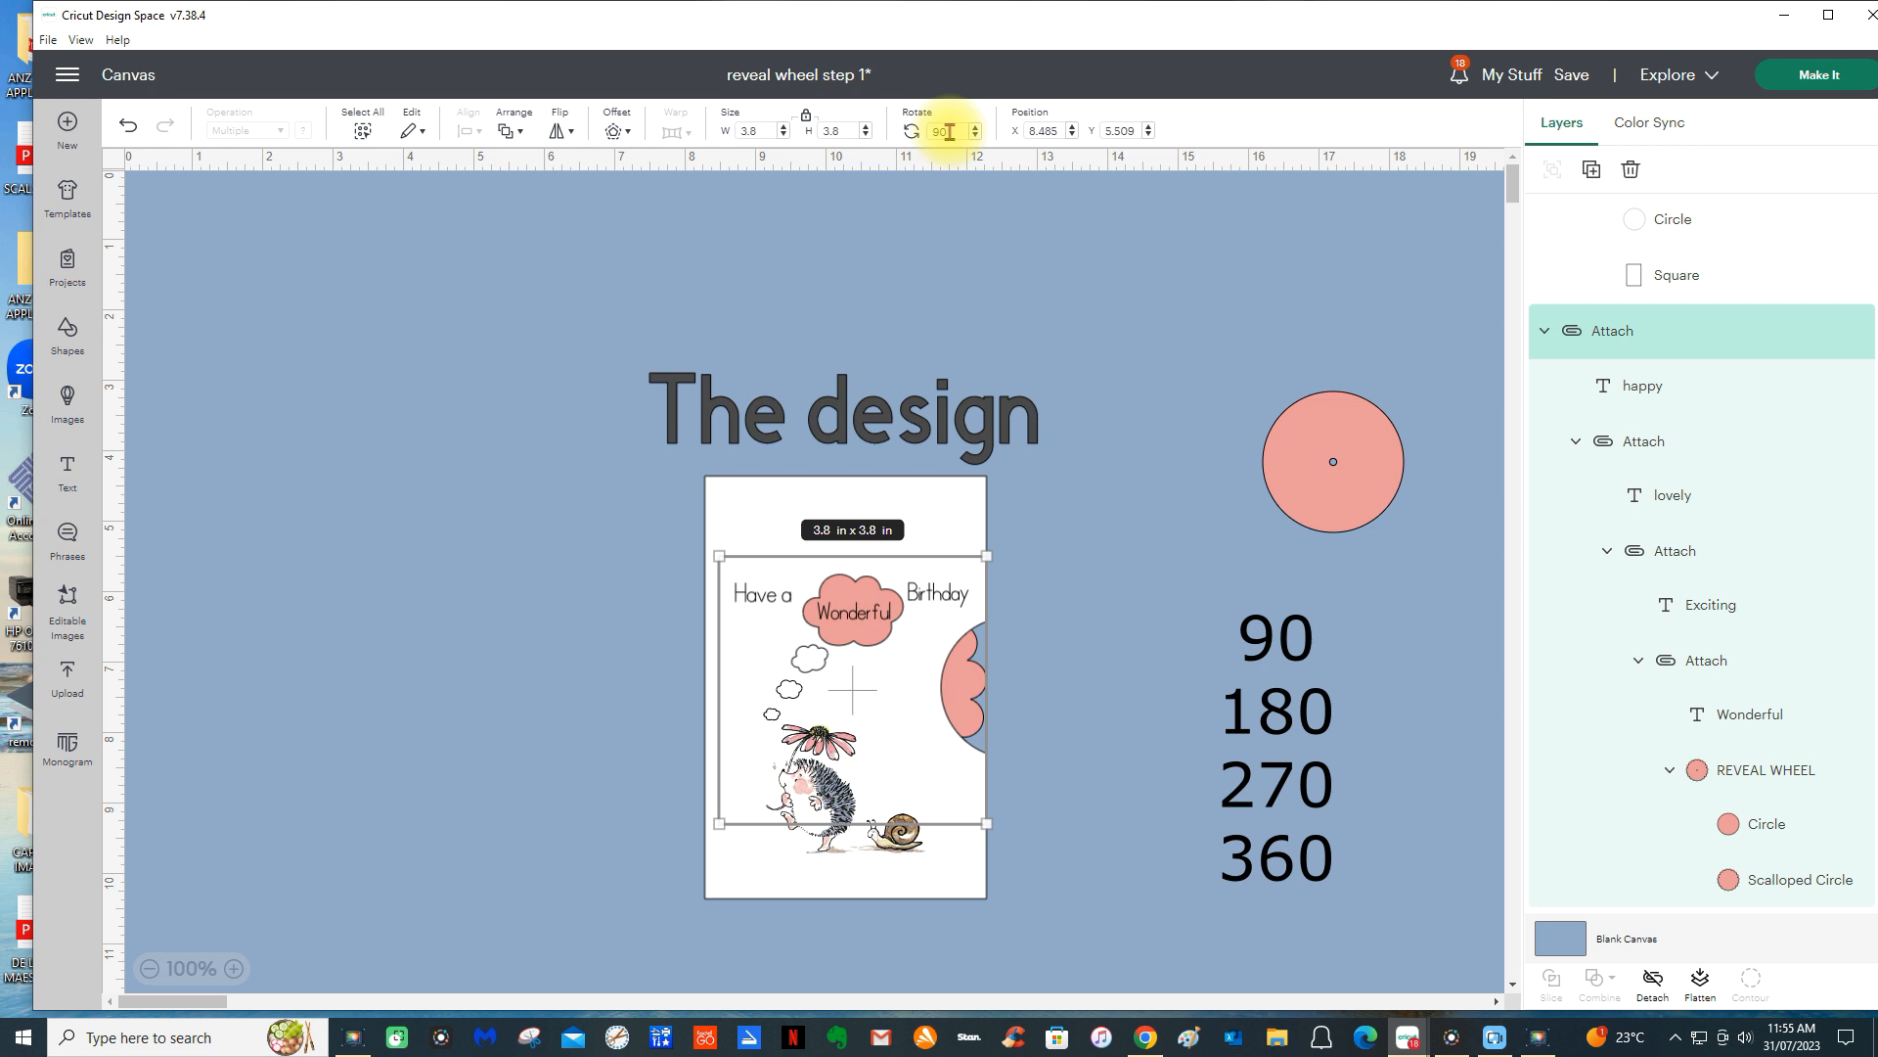
{"action": "left_click_drag", "start_coordinate": [957, 134], "coordinate": [910, 139]}
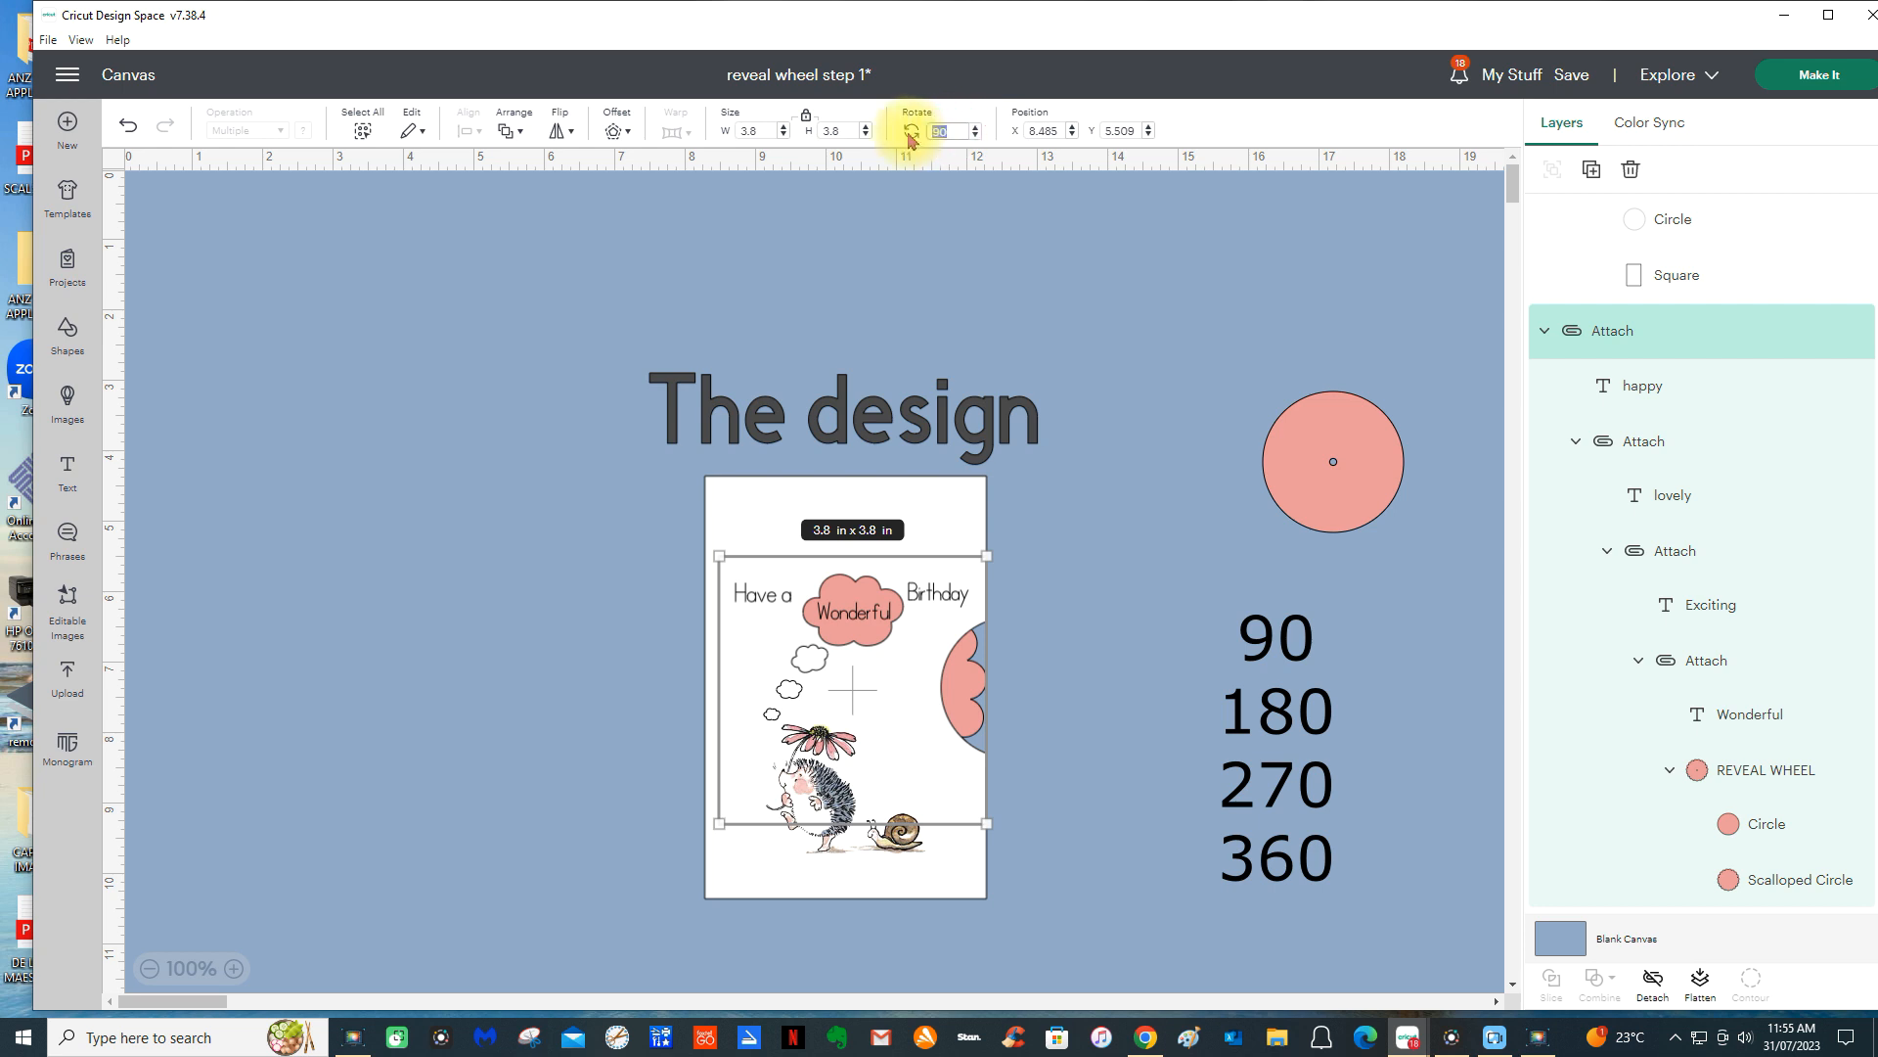
{"action": "type", "text": "18"}
{"action": "key", "text": "Return"}
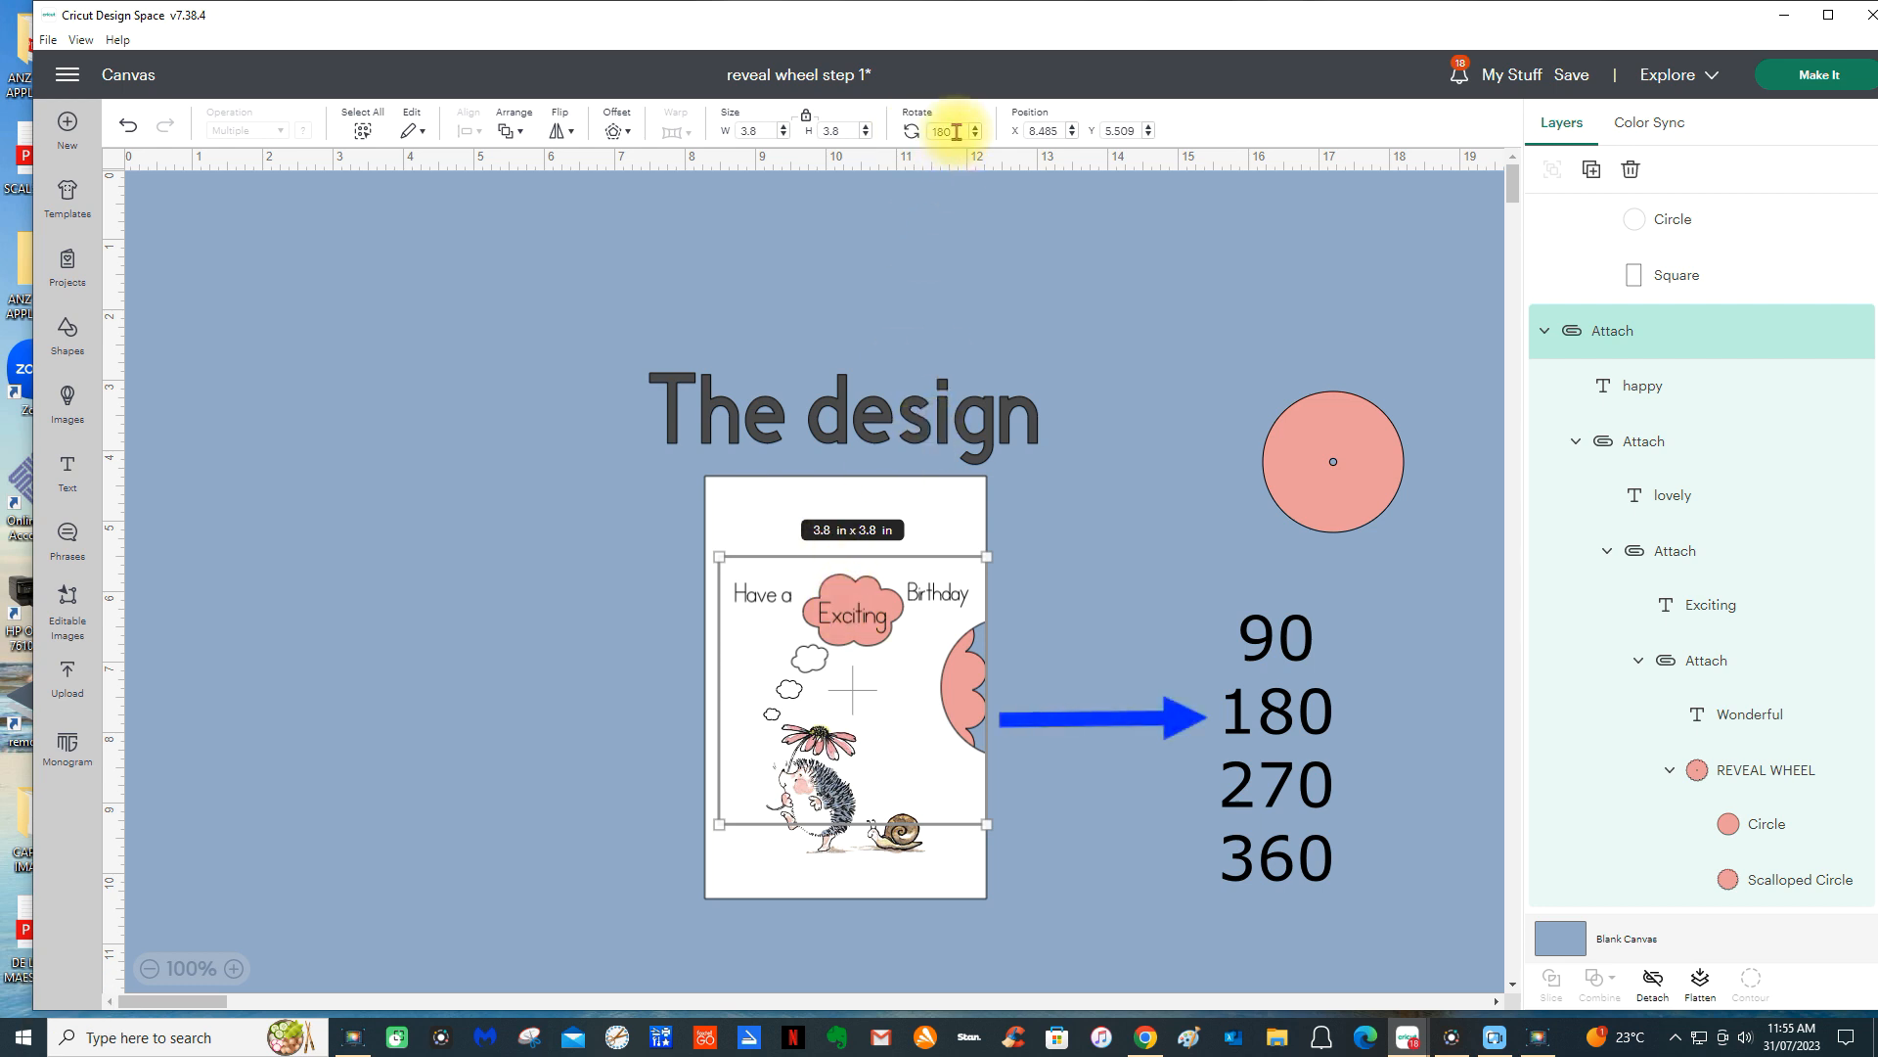
- Rotate the attached wheel to 270° and on to 360° to test "lovely" and "happy" in the cloud opening
{"action": "left_click_drag", "start_coordinate": [956, 131], "coordinate": [934, 131]}
{"action": "type", "text": "2"}
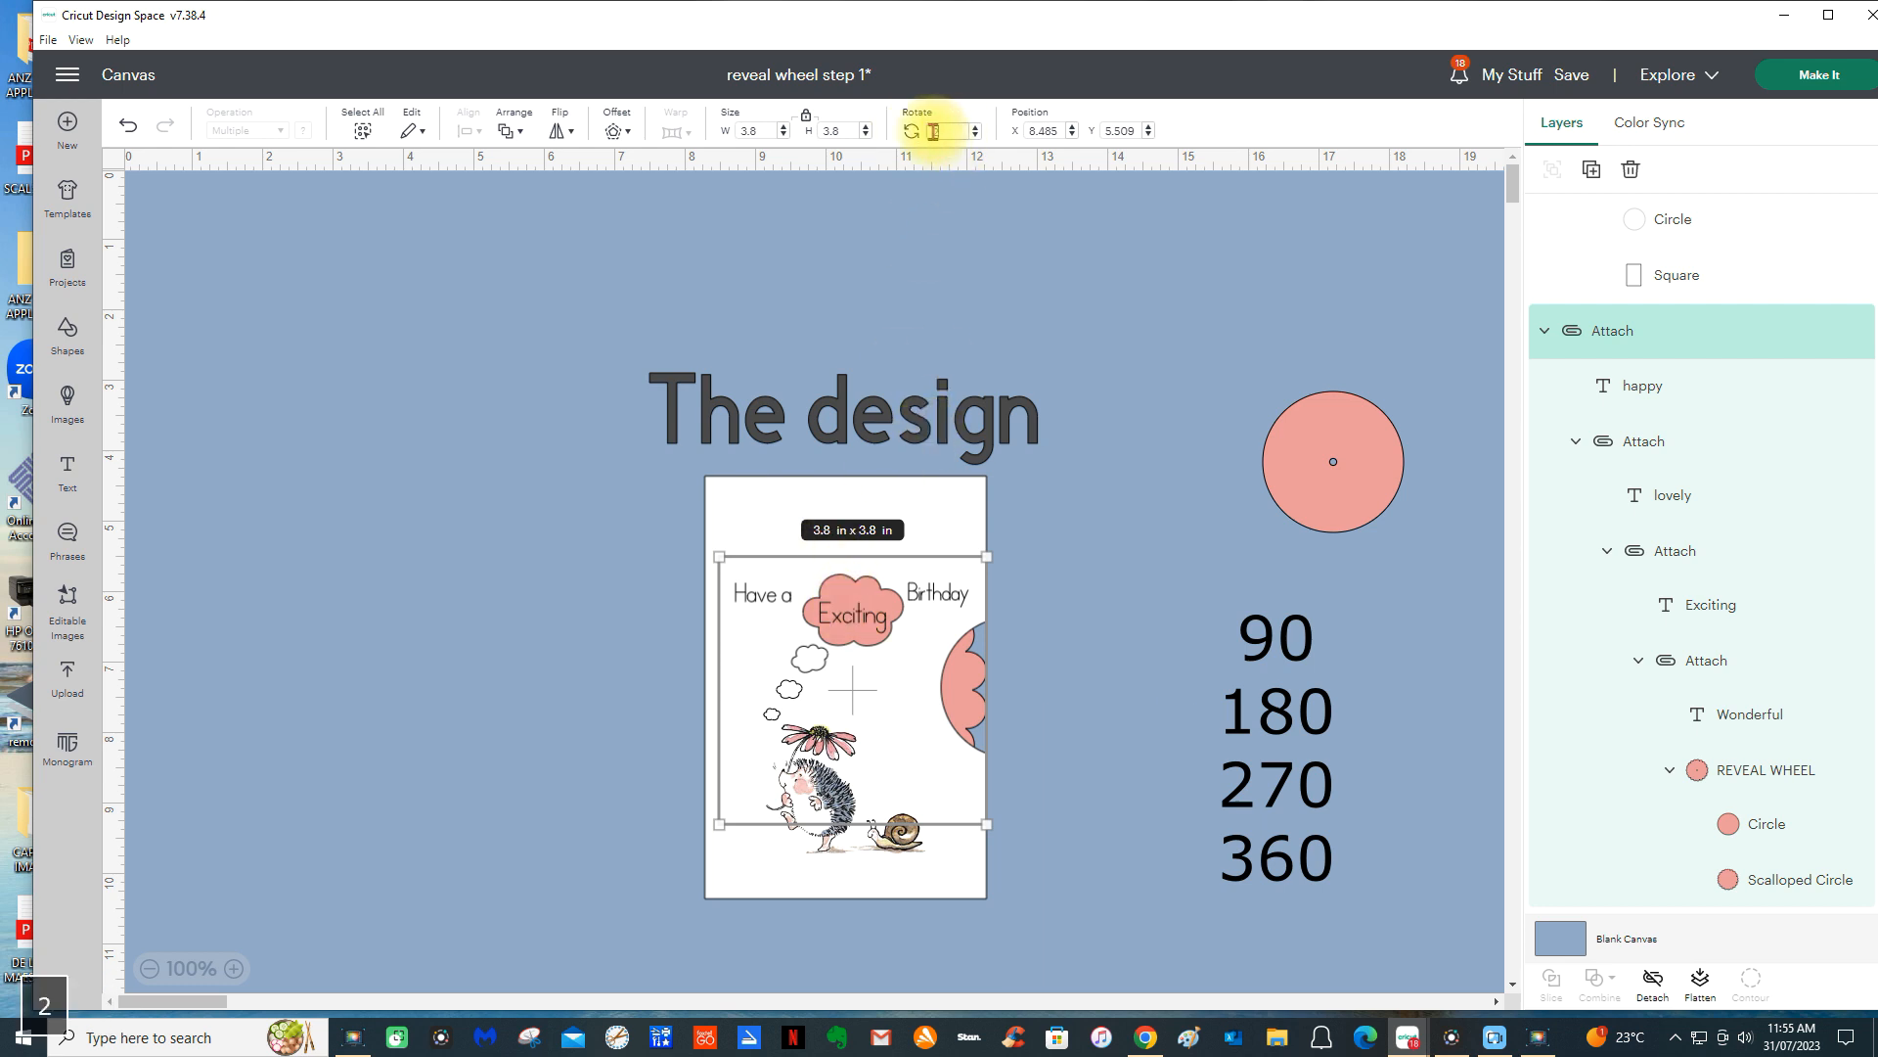
{"action": "type", "text": "70"}
{"action": "key", "text": "Return"}
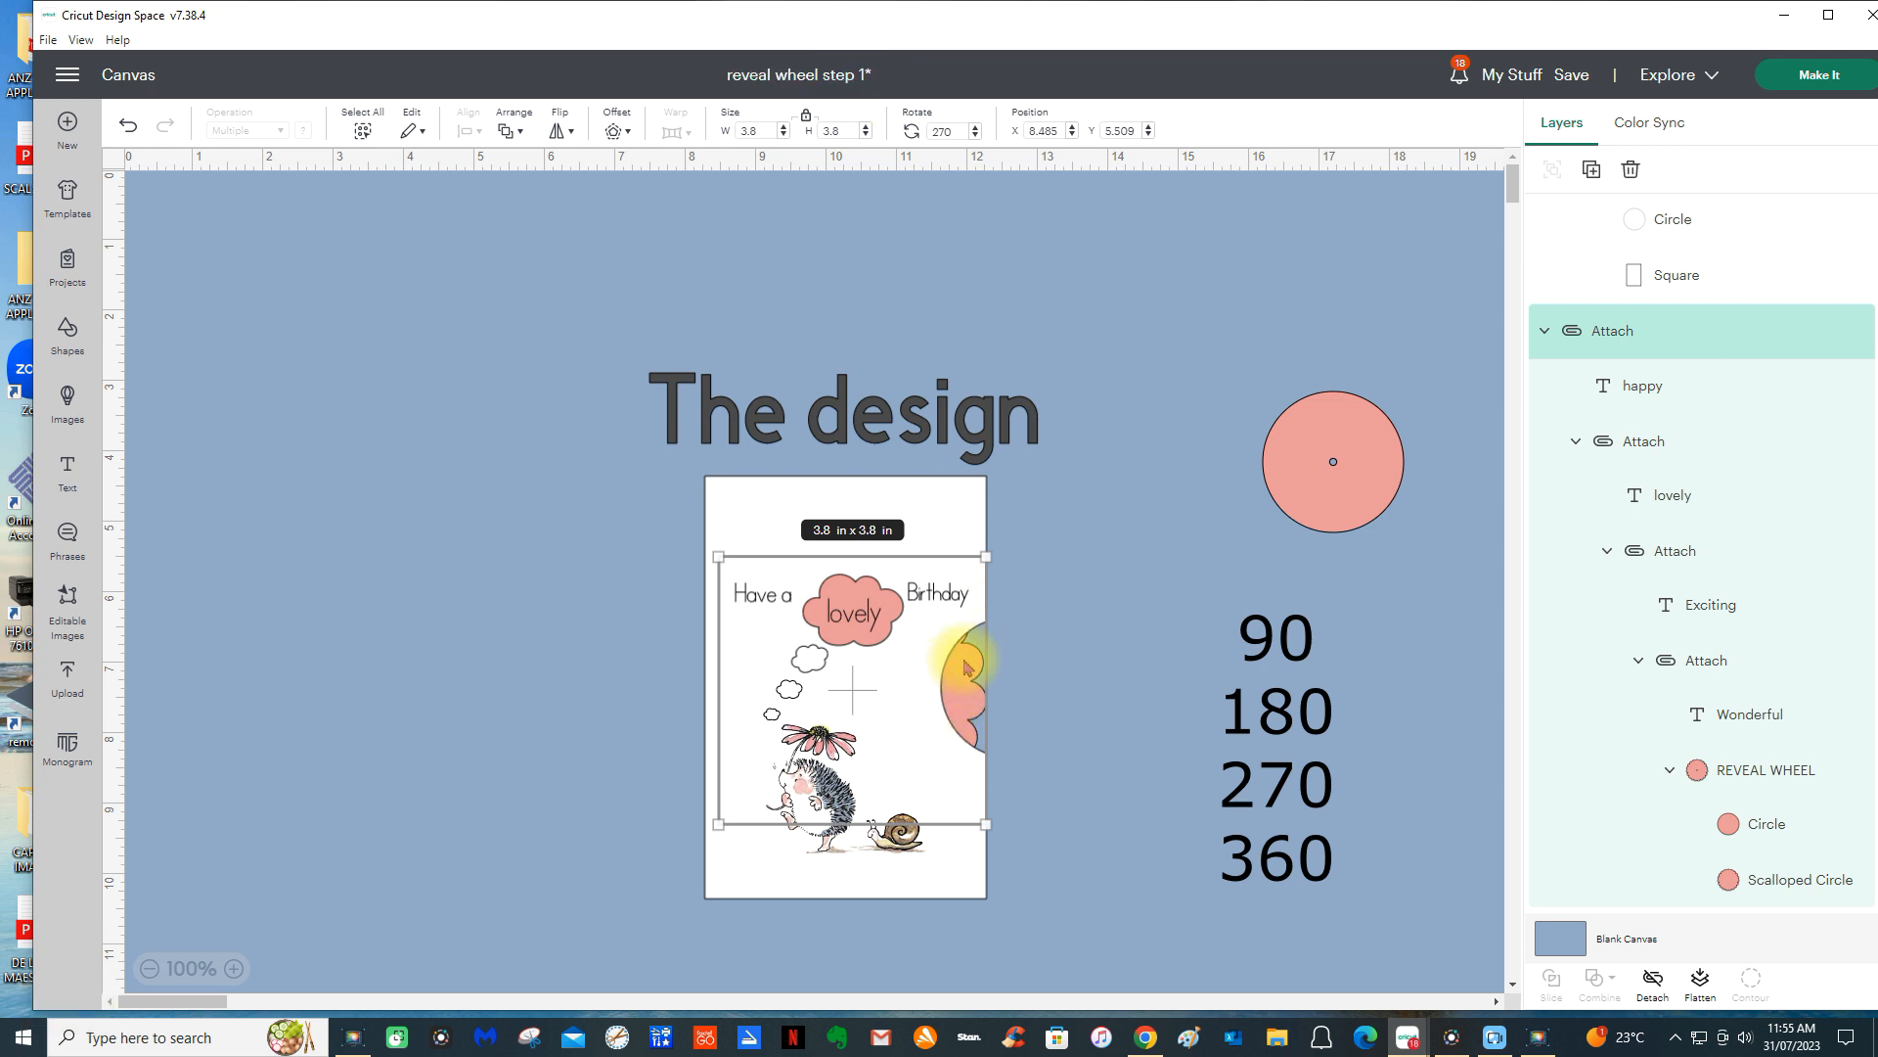
{"action": "left_click", "coordinate": [953, 130]}
{"action": "type", "text": "360"}
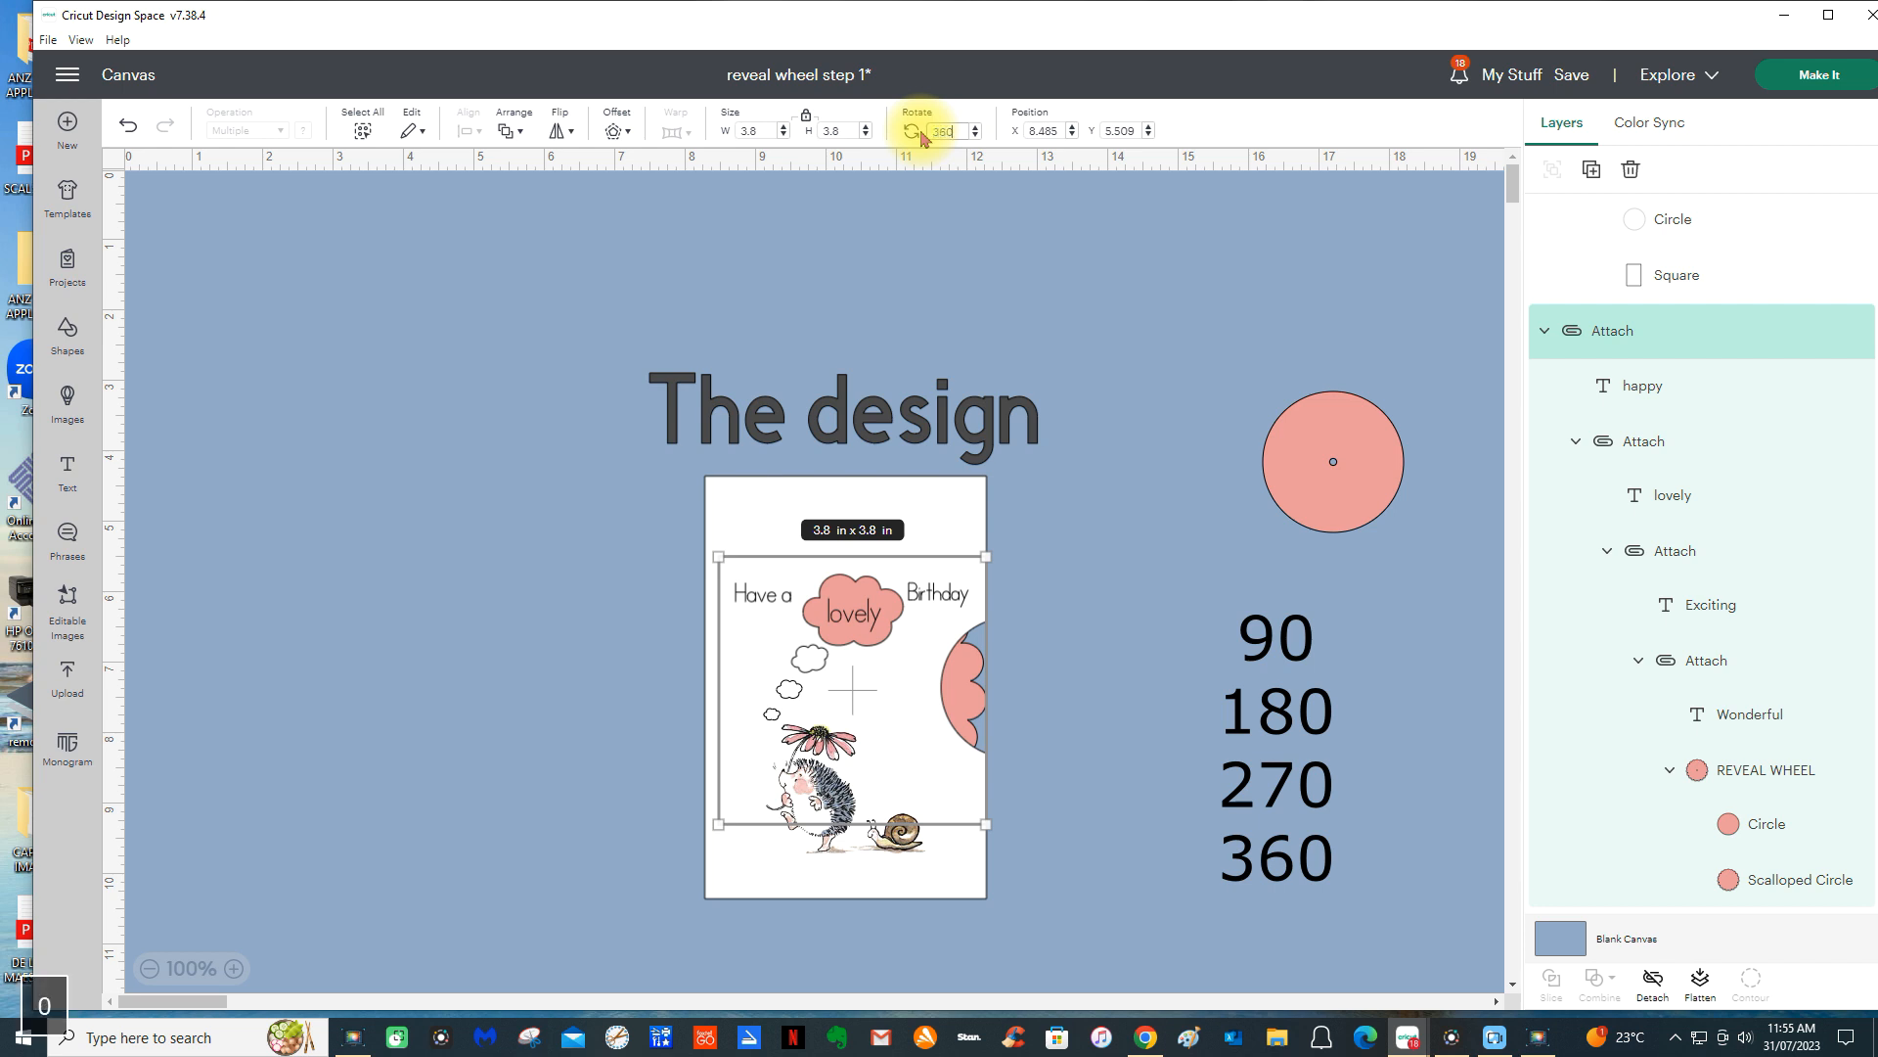
{"action": "key", "text": "Return"}
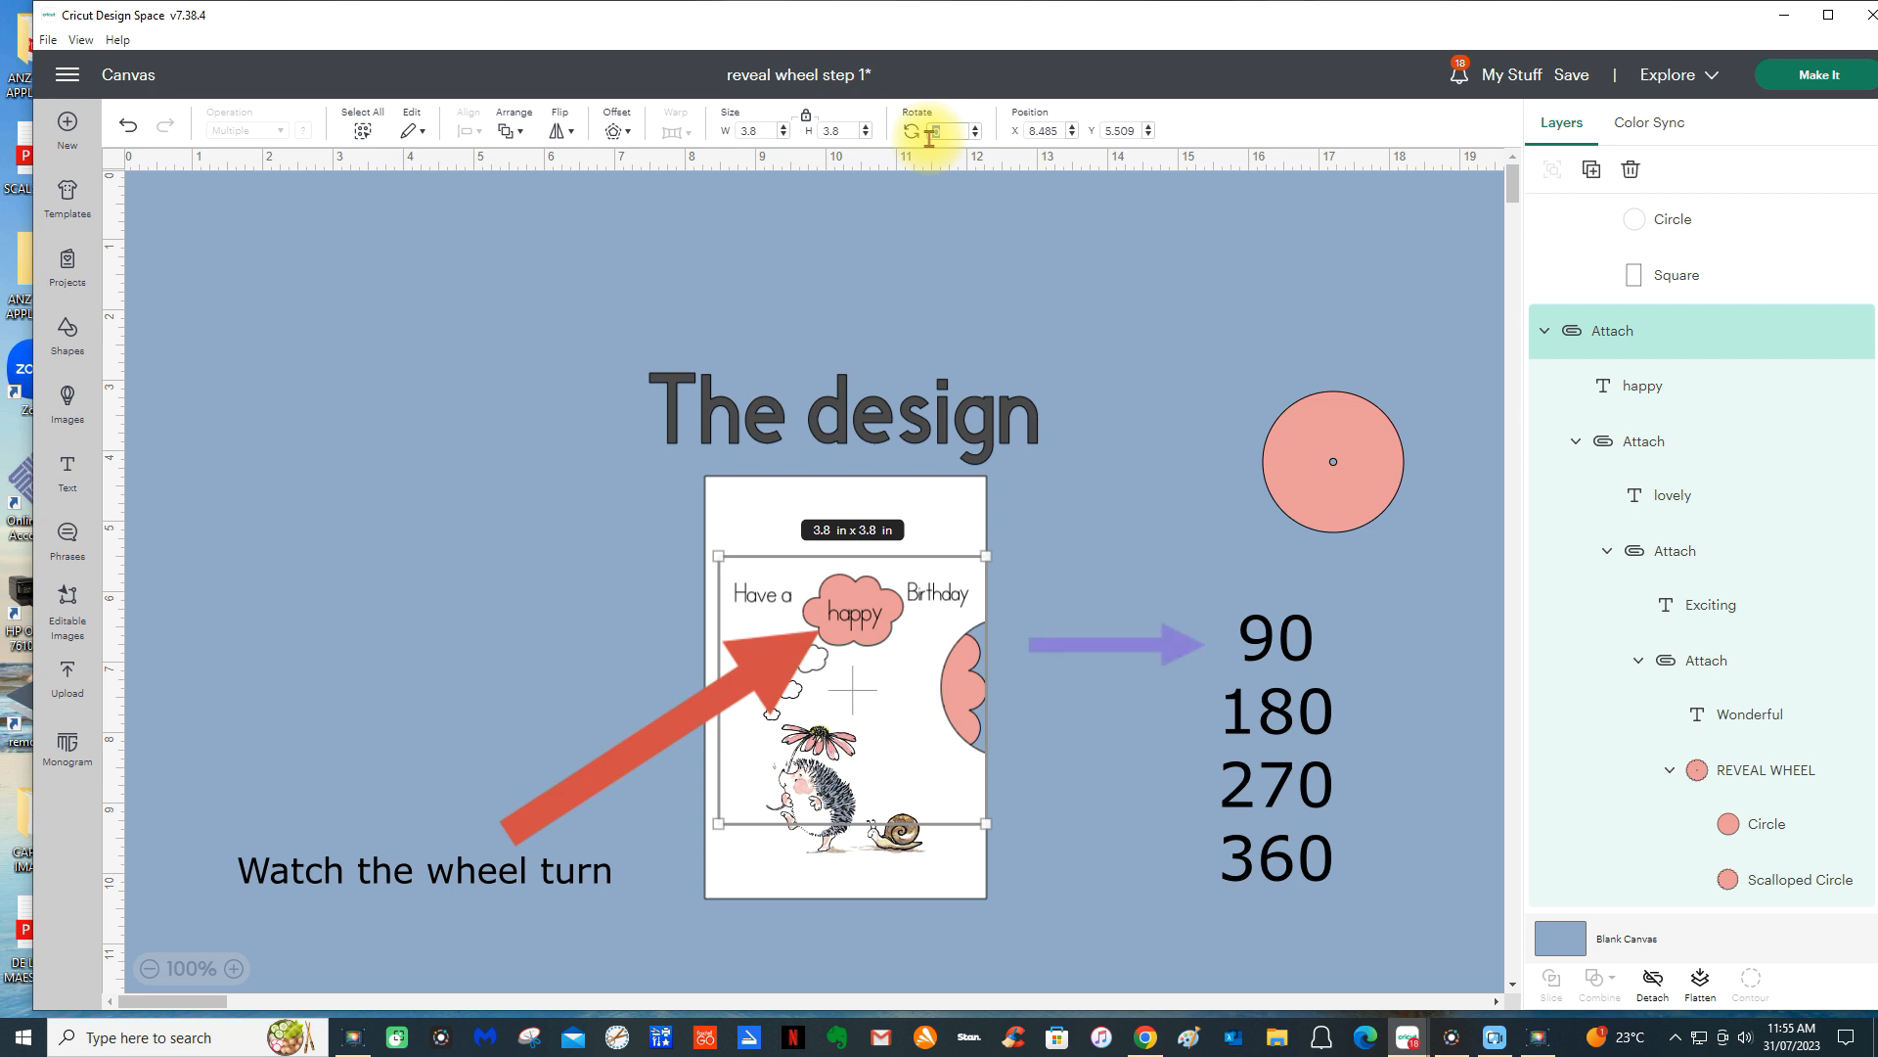
- Run through the wheel's rotation again at 90°, 180° and 270°, then set its rotation back to 0°
{"action": "type", "text": "90"}
{"action": "key", "text": "Return"}
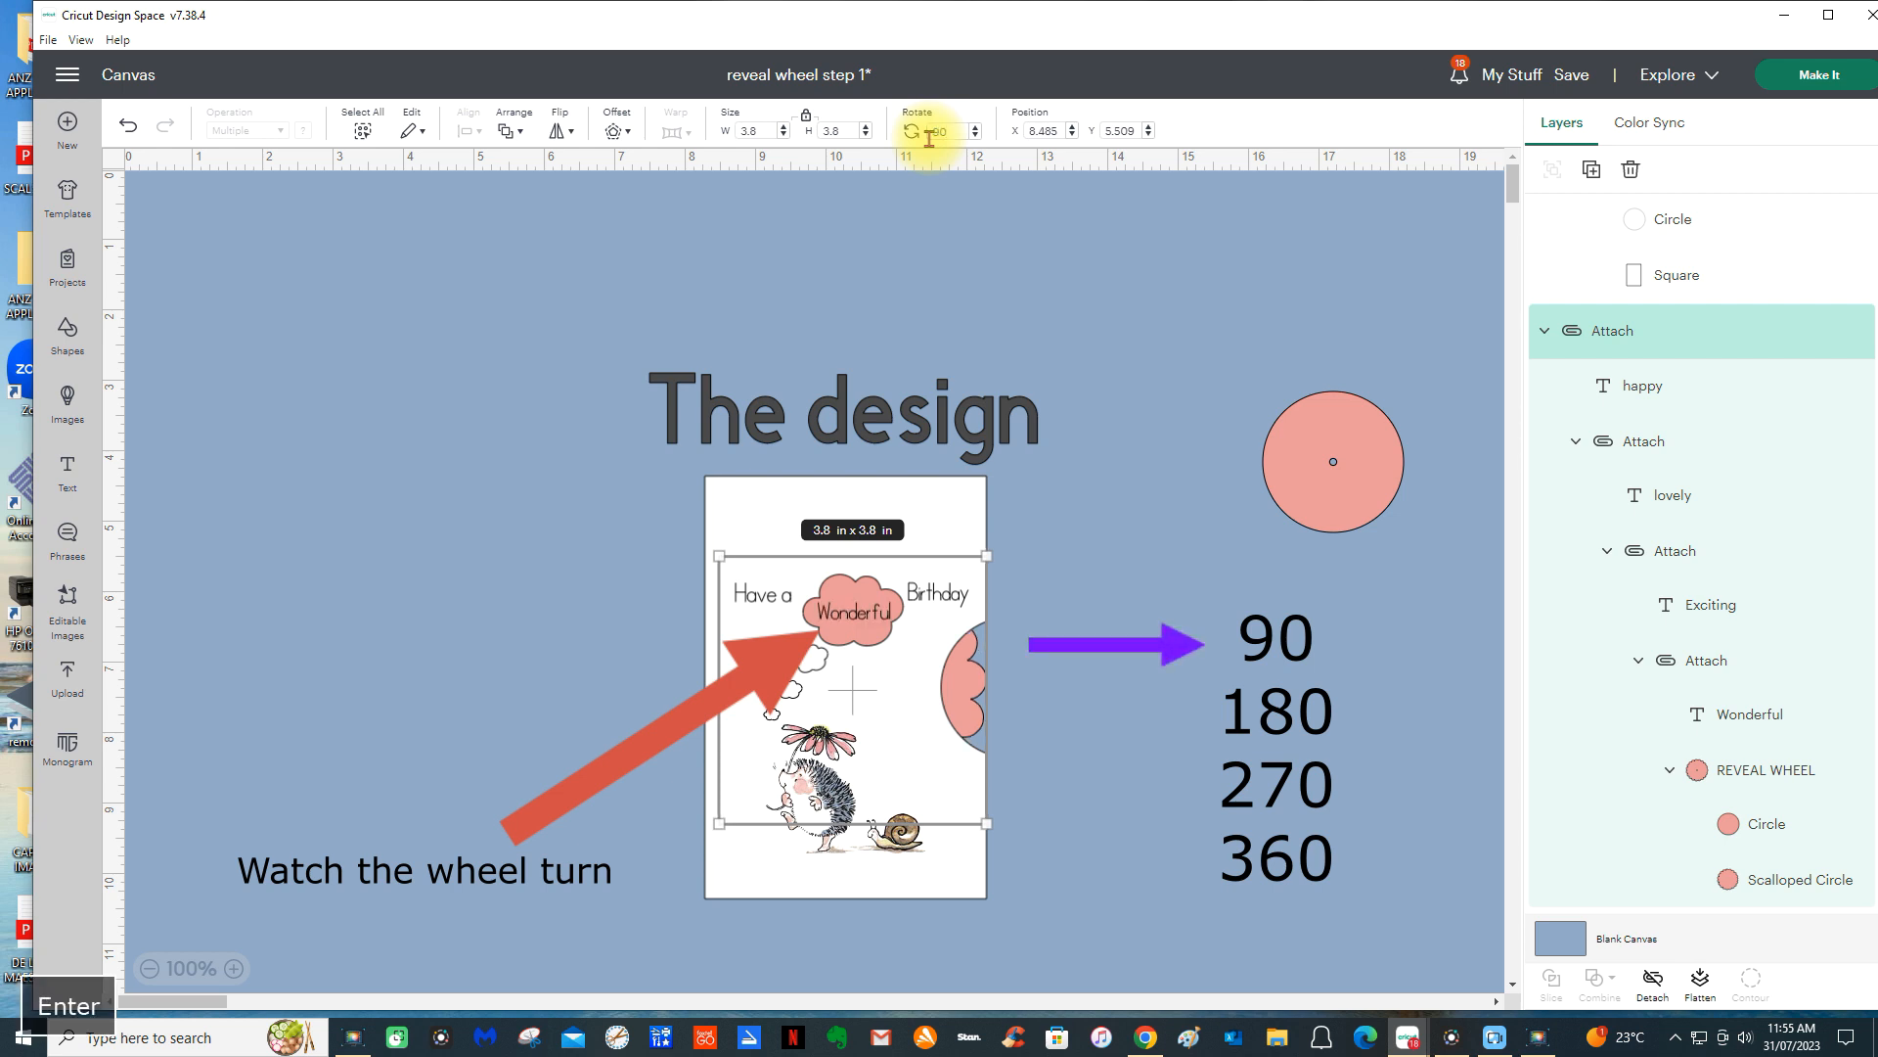
{"action": "left_click_drag", "start_coordinate": [958, 131], "coordinate": [912, 138]}
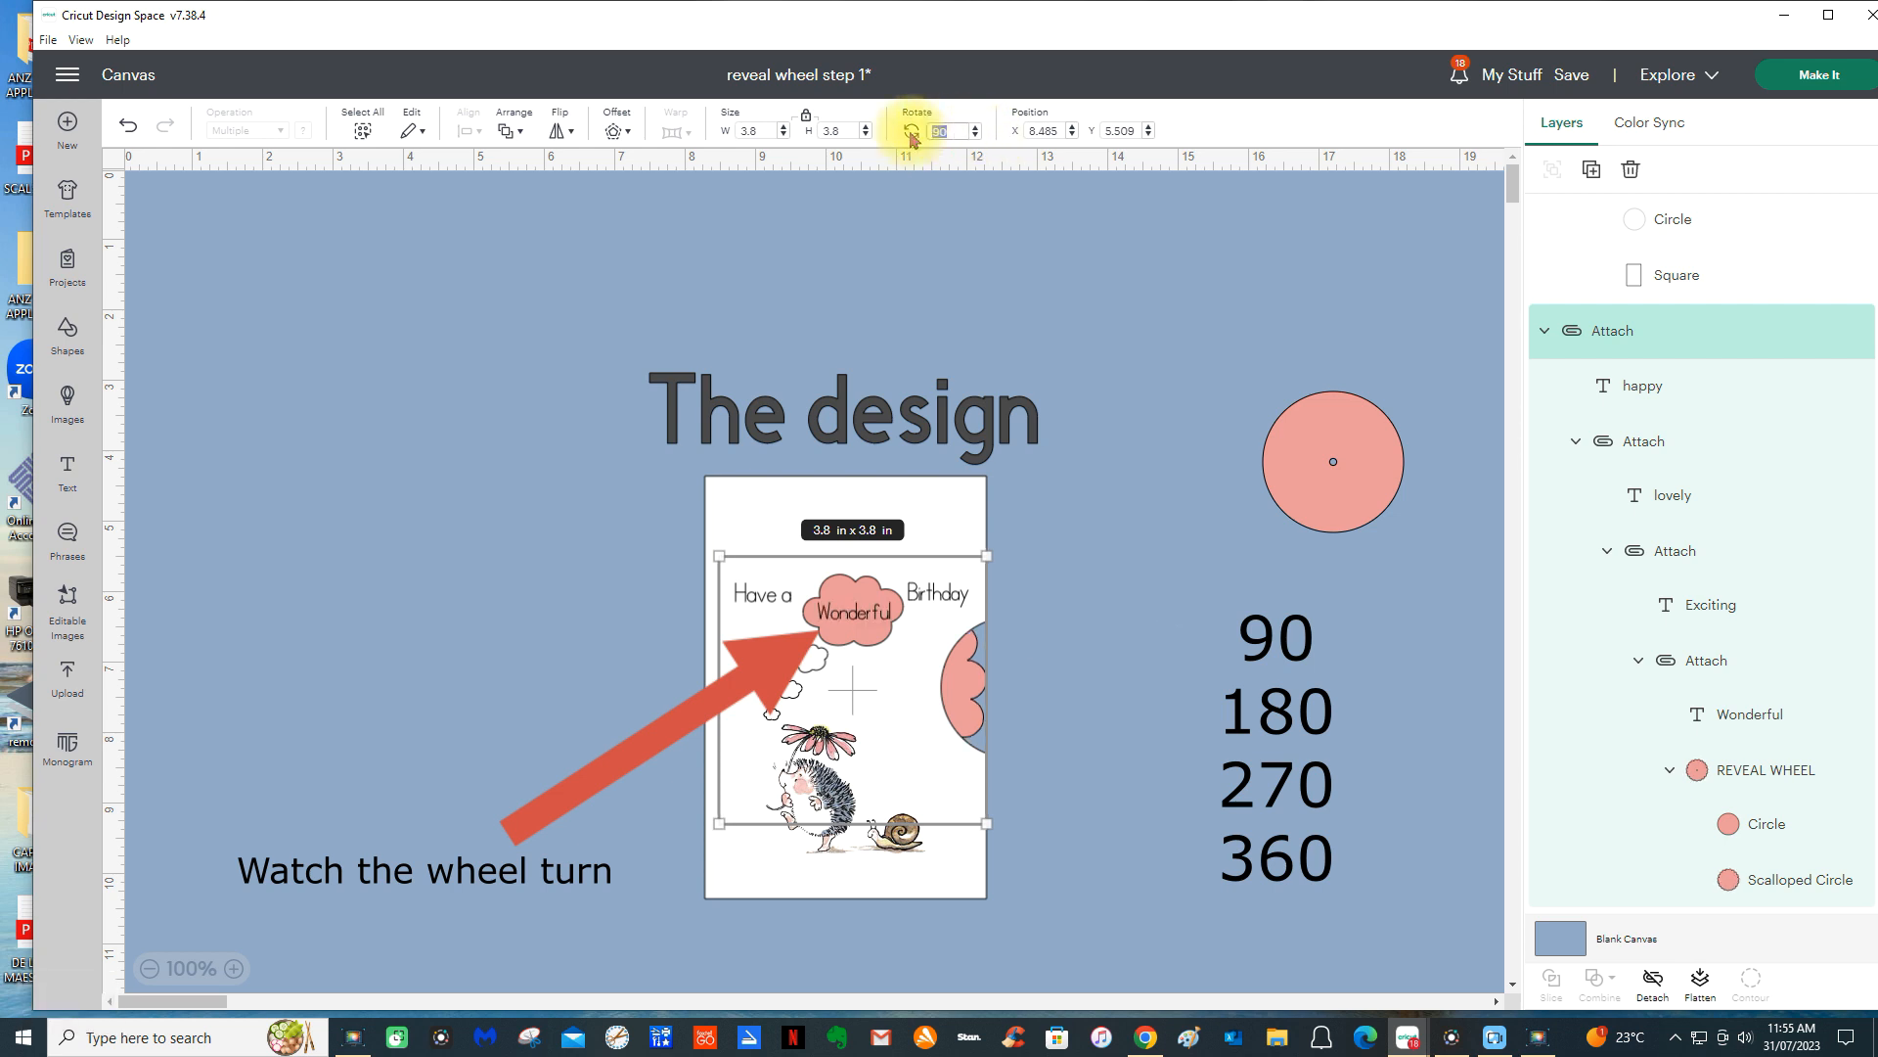
{"action": "type", "text": "180"}
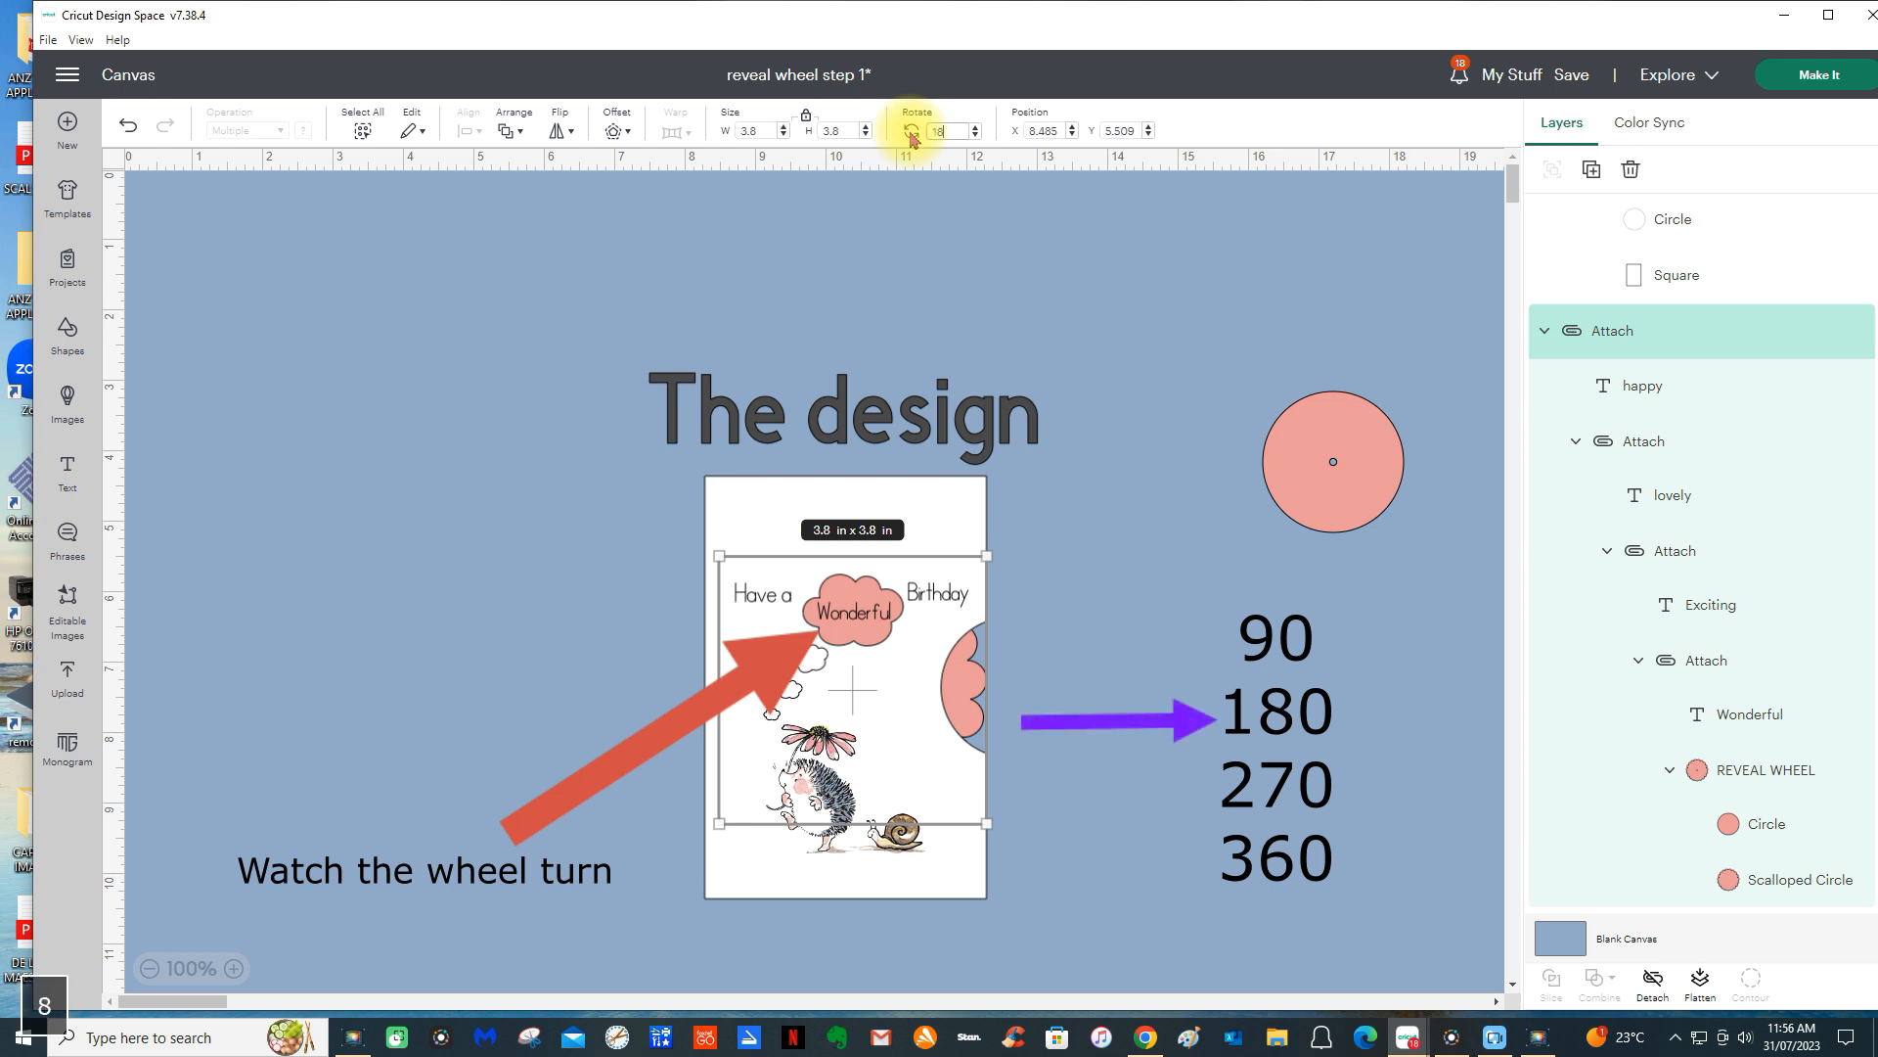
{"action": "key", "text": "Return"}
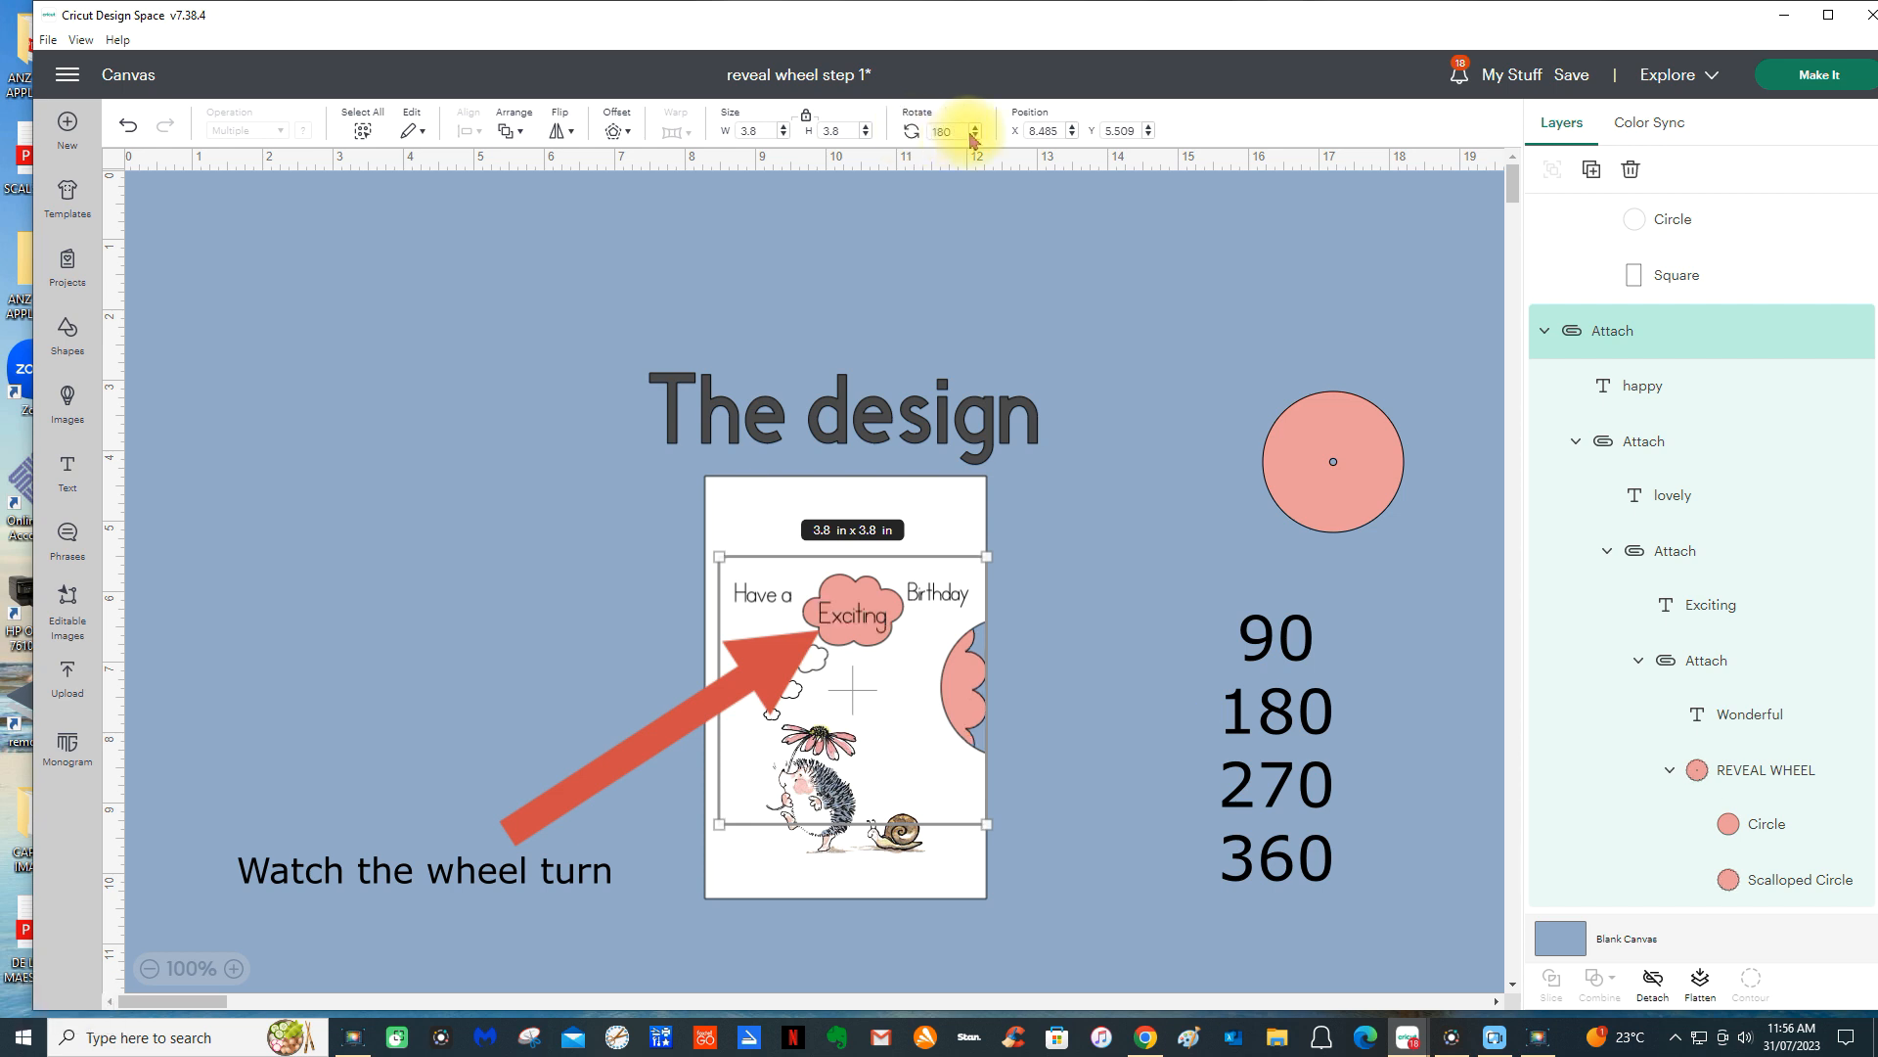
{"action": "left_click_drag", "start_coordinate": [960, 131], "coordinate": [910, 141]}
{"action": "type", "text": "270"}
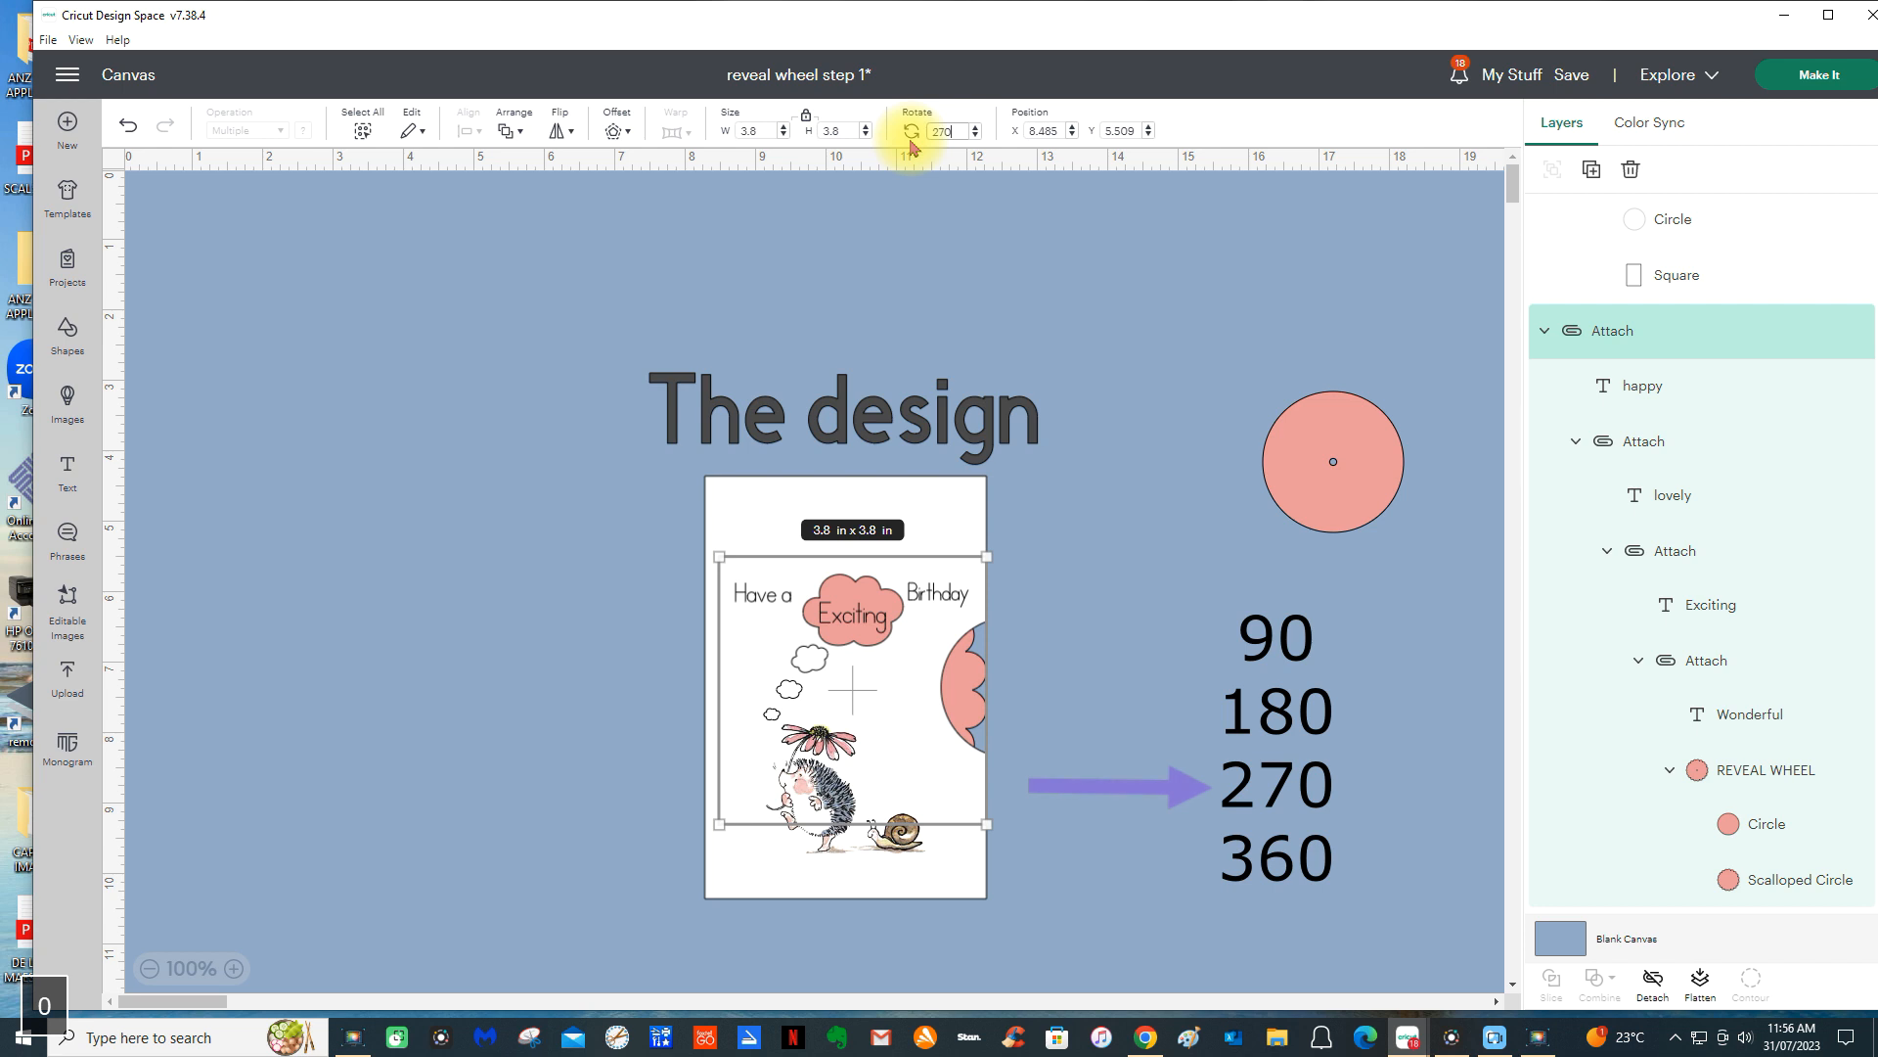
{"action": "key", "text": "Return"}
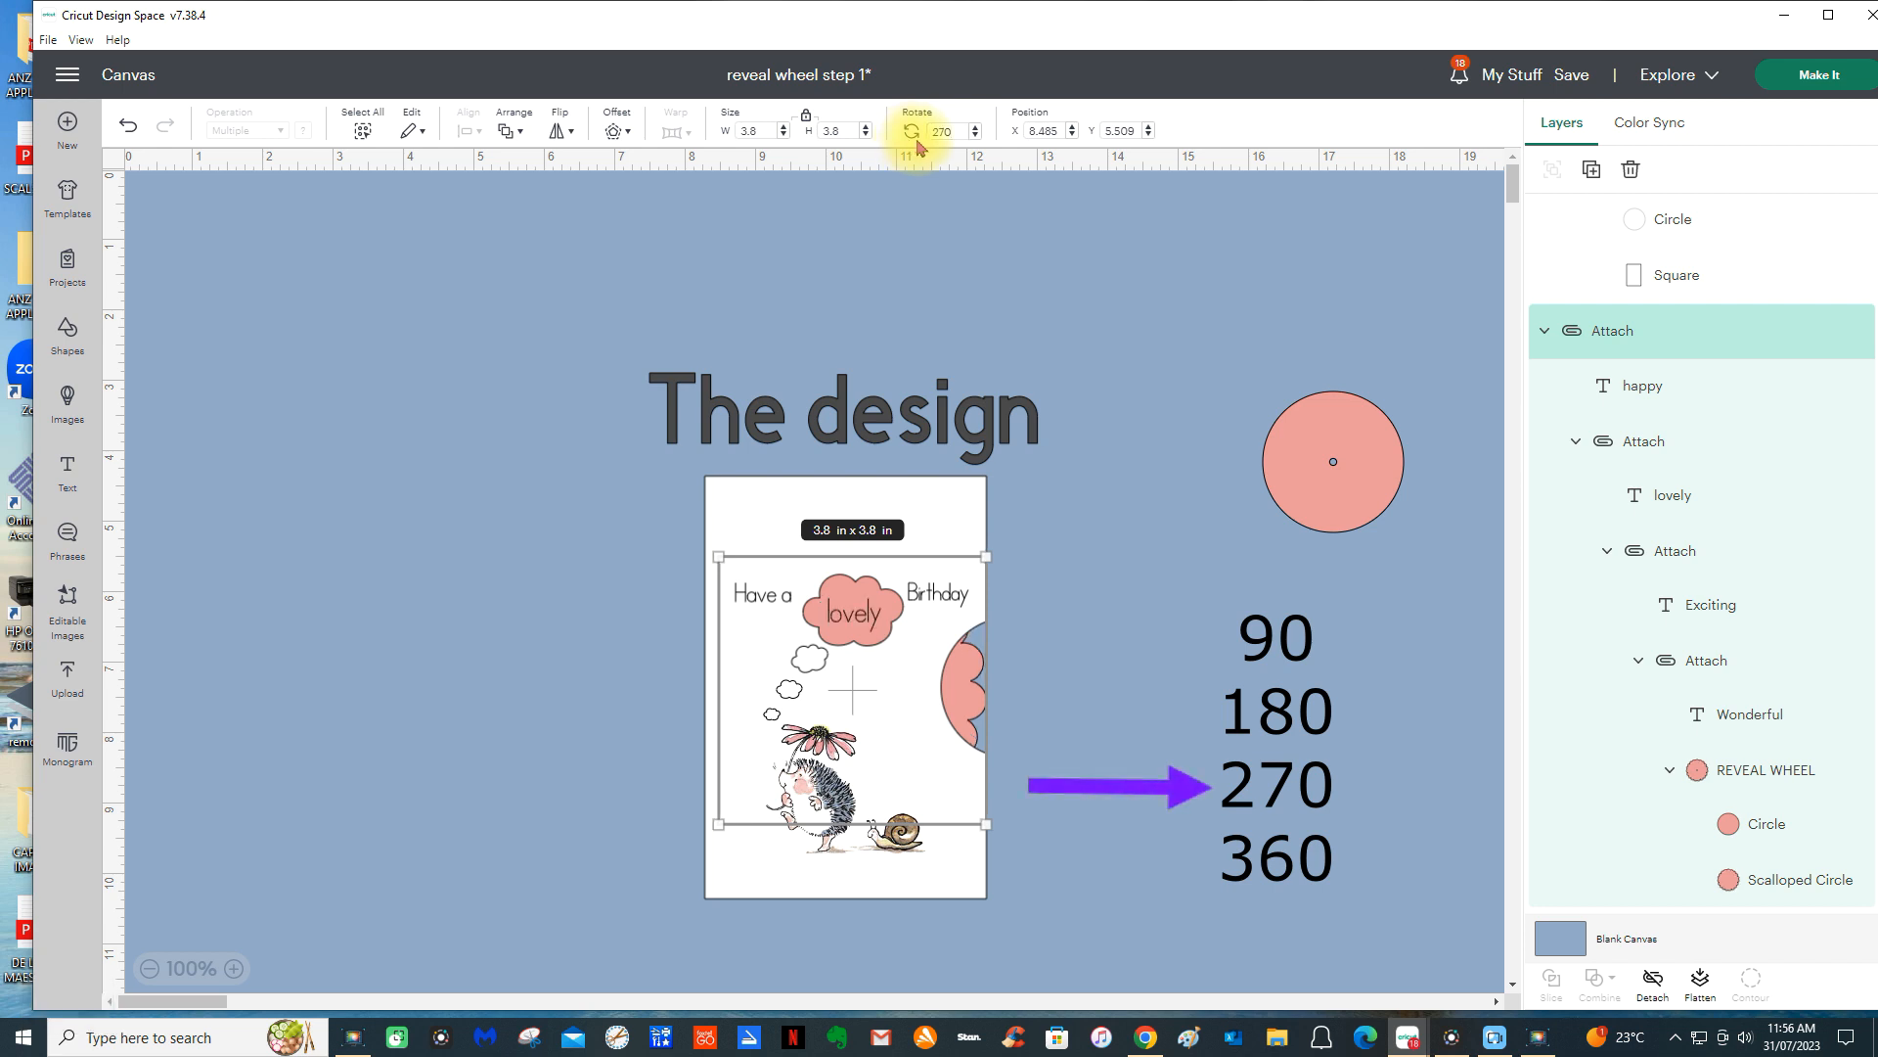
{"action": "left_click_drag", "start_coordinate": [955, 131], "coordinate": [914, 139]}
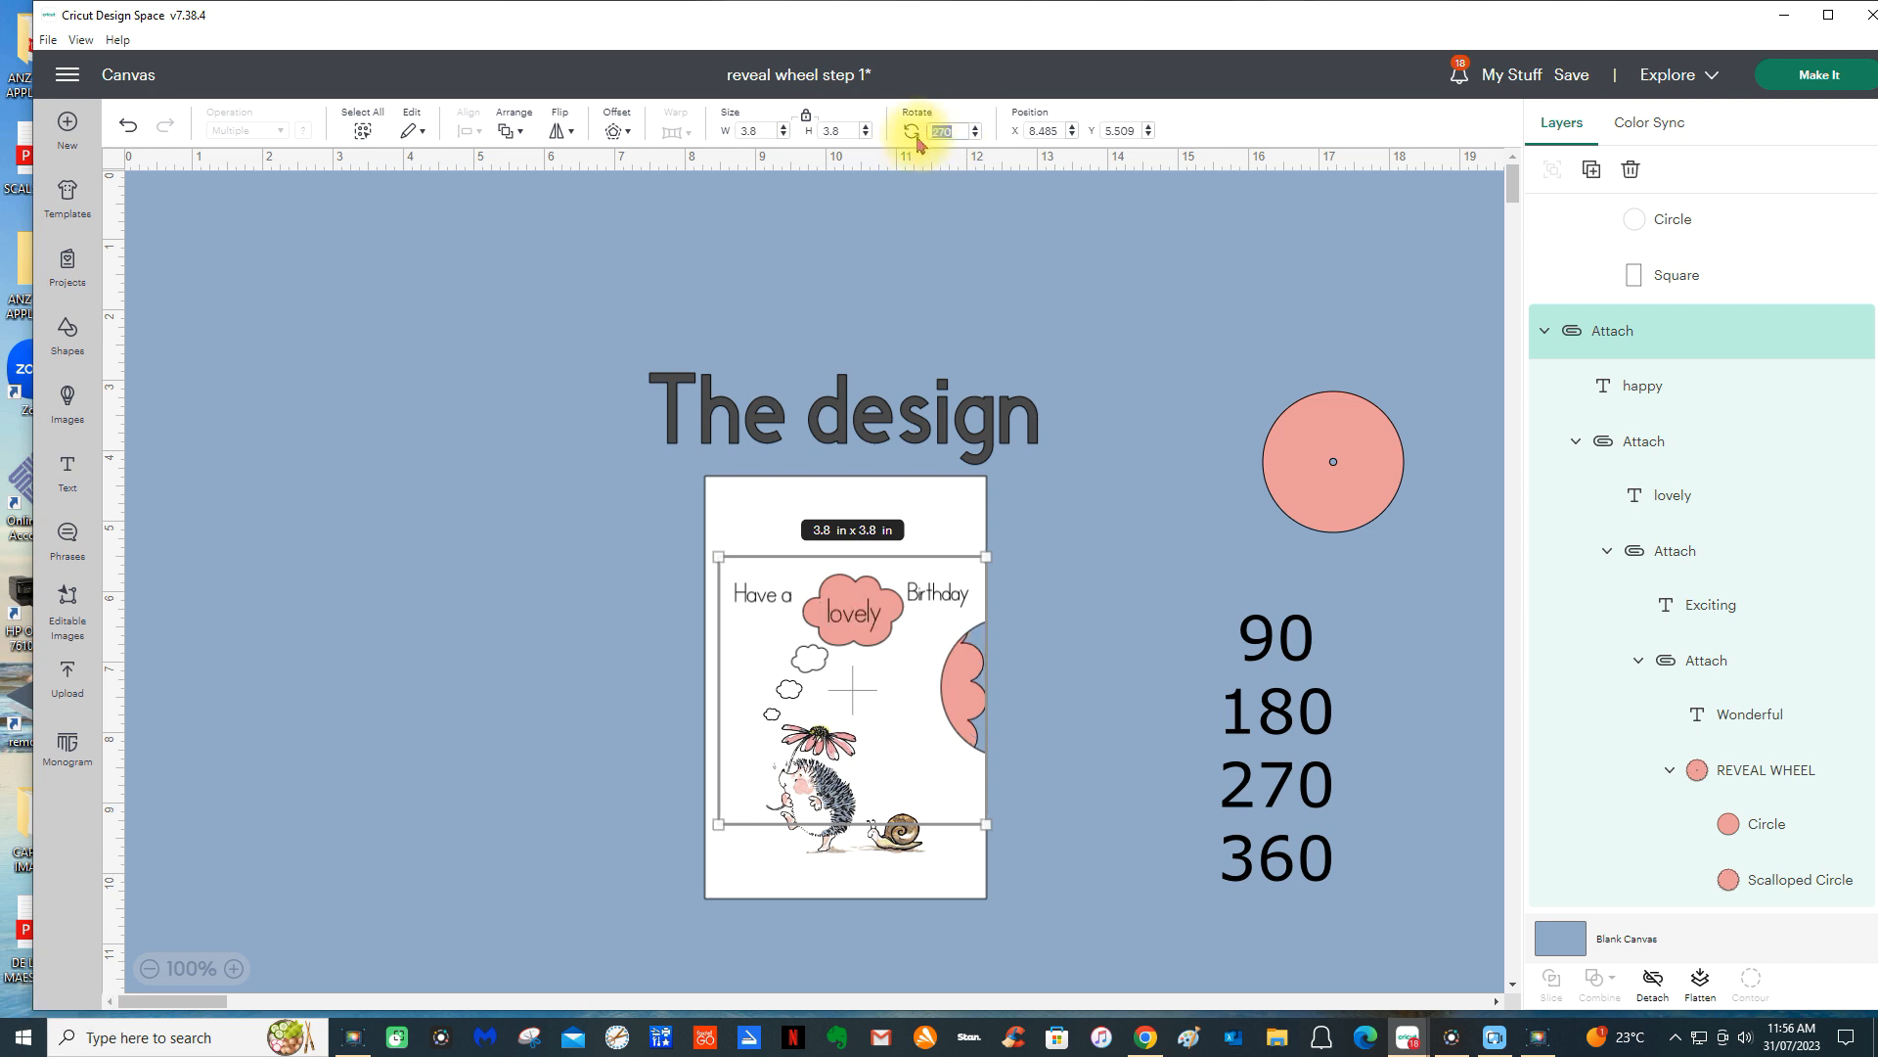
{"action": "type", "text": "0"}
{"action": "key", "text": "Return"}
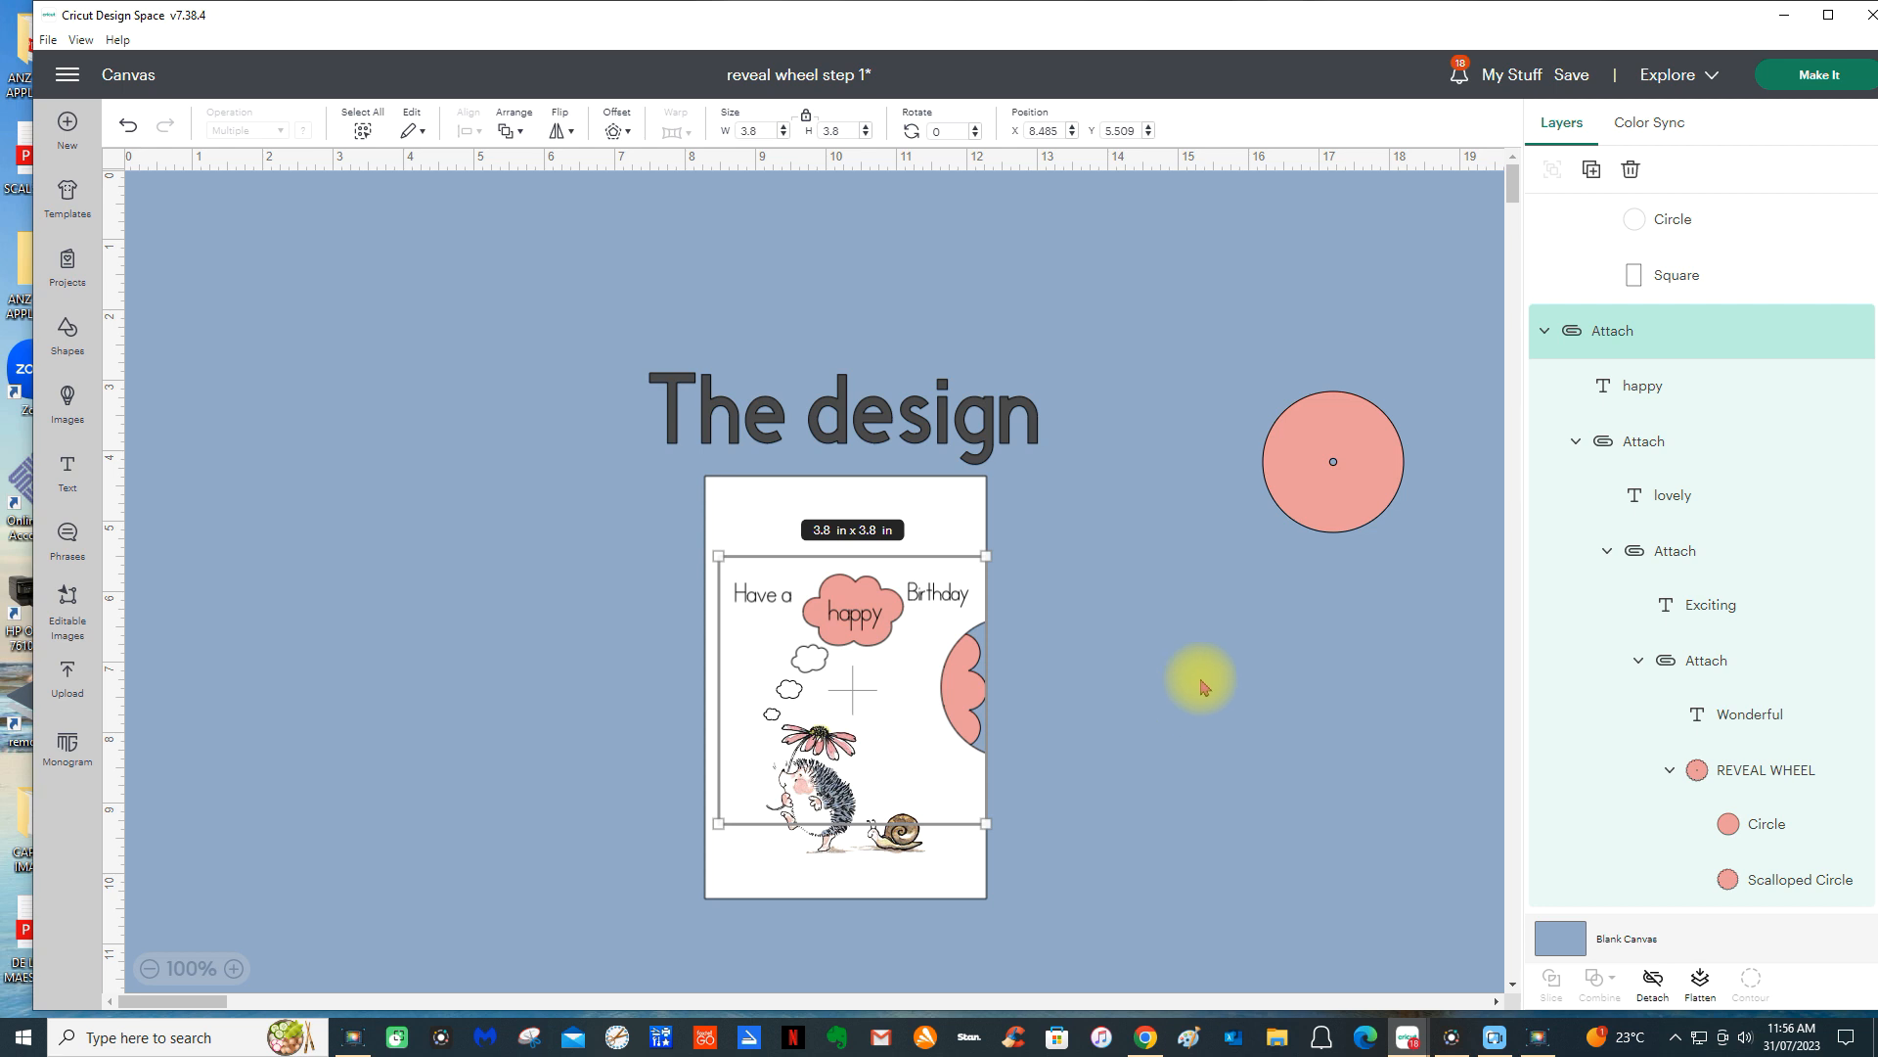
- Flatten "Birthday", "Have a", the smallest, middle and large drawn clouds, the hedgehog image and the topper card into one Print Then Cut layer
{"action": "left_click_drag", "start_coordinate": [957, 36], "coordinate": [932, 39]}
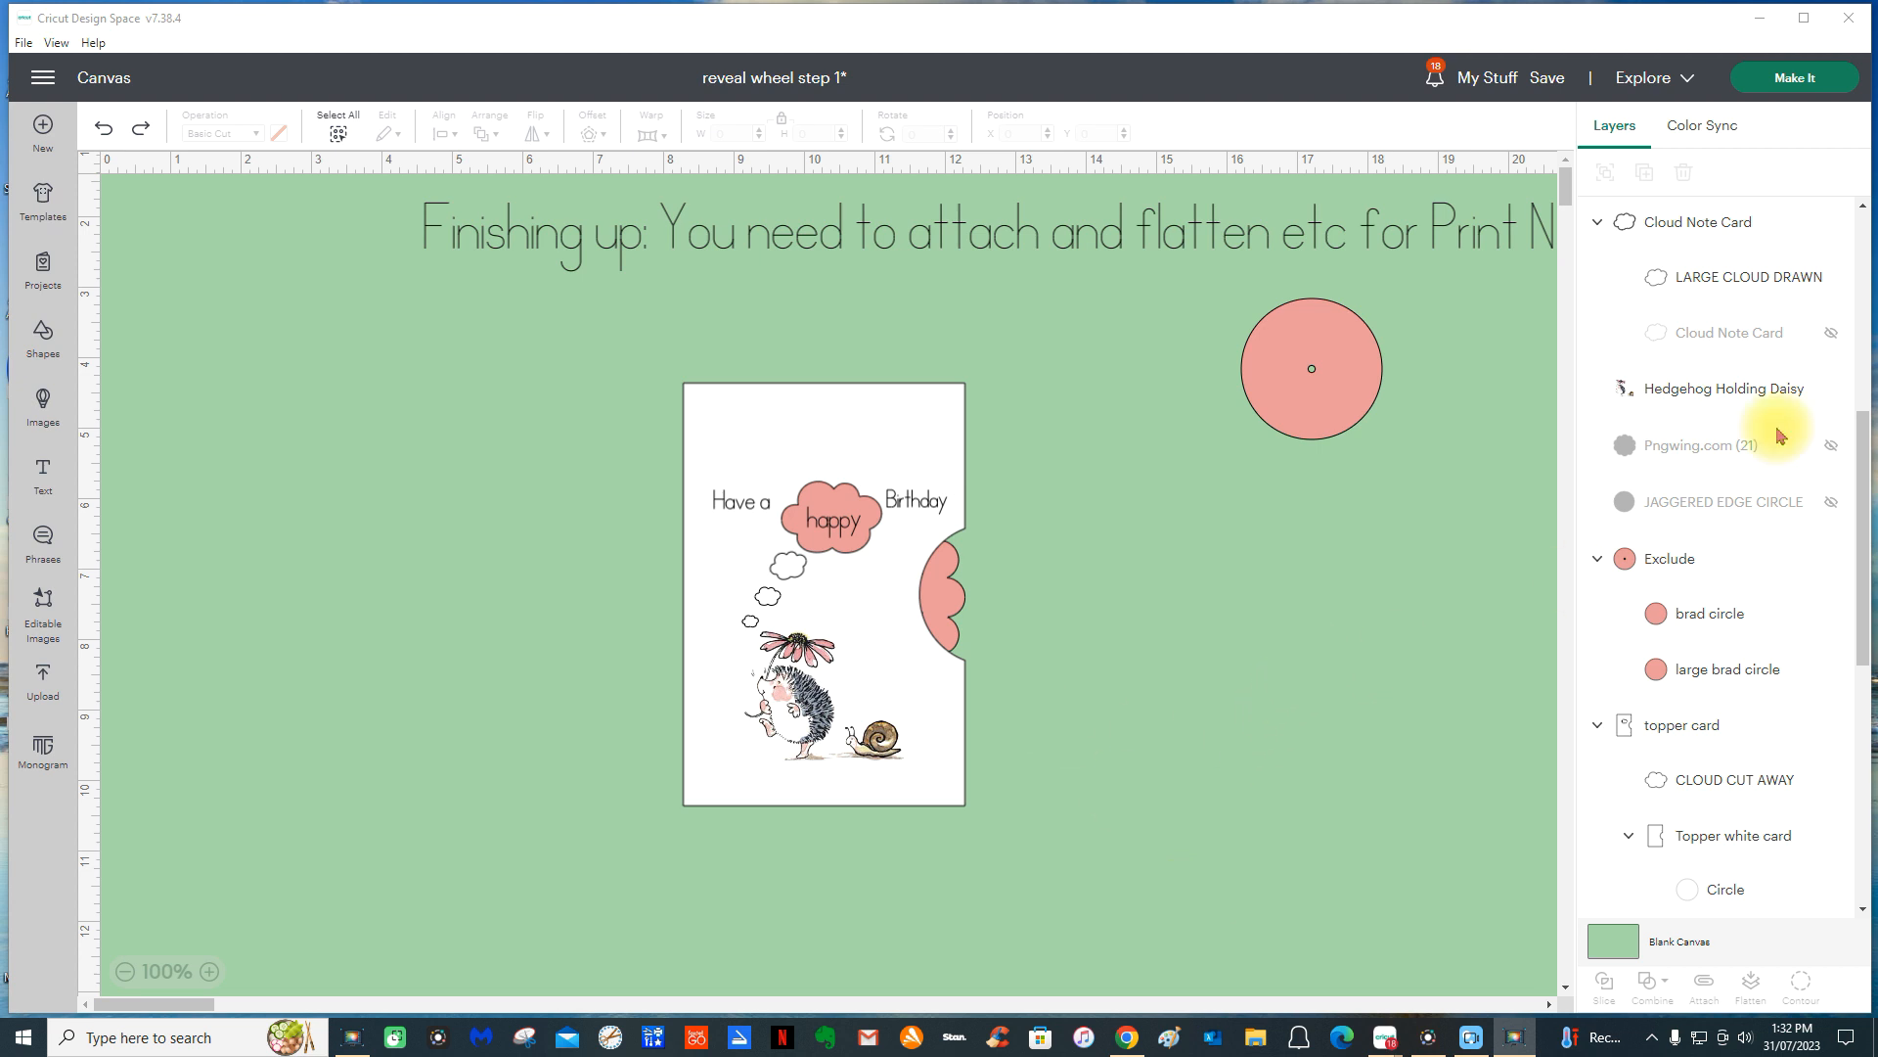
{"action": "scroll", "coordinate": [1735, 488], "scroll_direction": "up", "scroll_amount": 2}
{"action": "left_click_drag", "start_coordinate": [1863, 455], "coordinate": [1860, 248]}
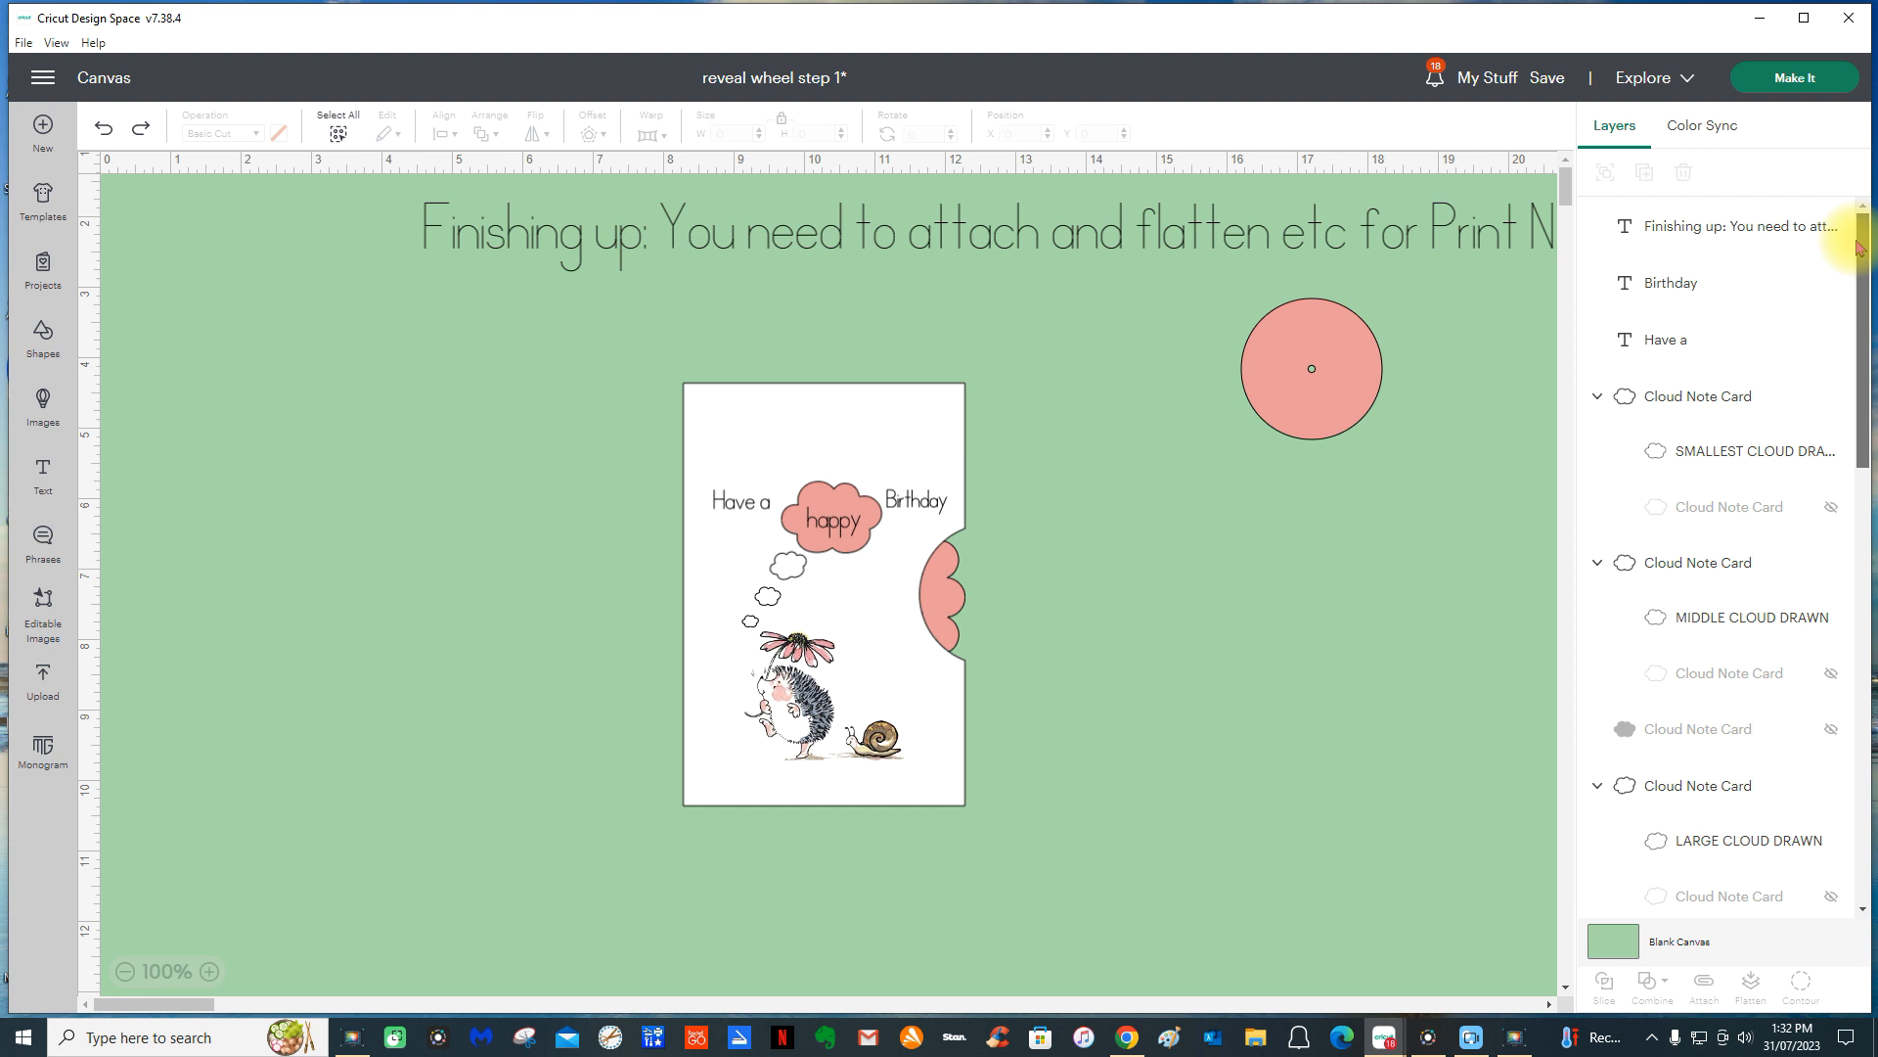
{"action": "left_click", "coordinate": [1707, 286]}
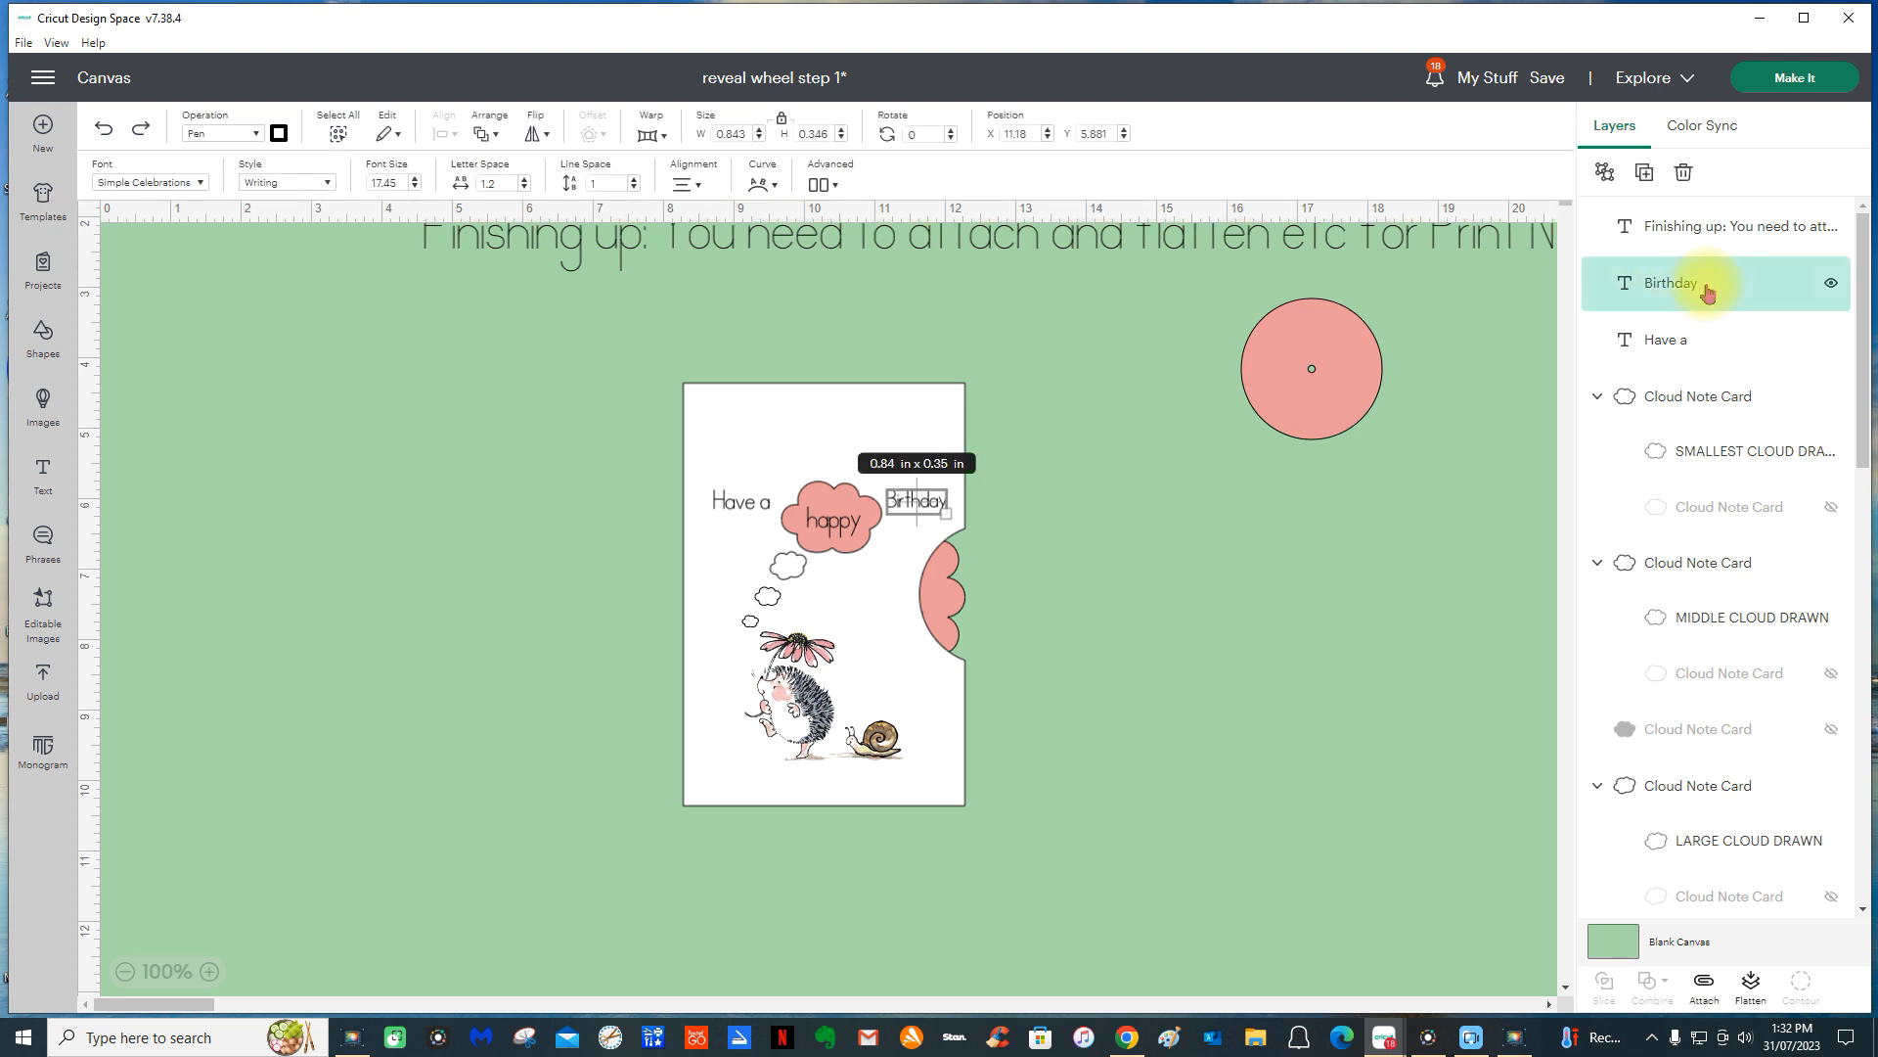
{"action": "left_click", "coordinate": [1690, 344], "text": "shift"}
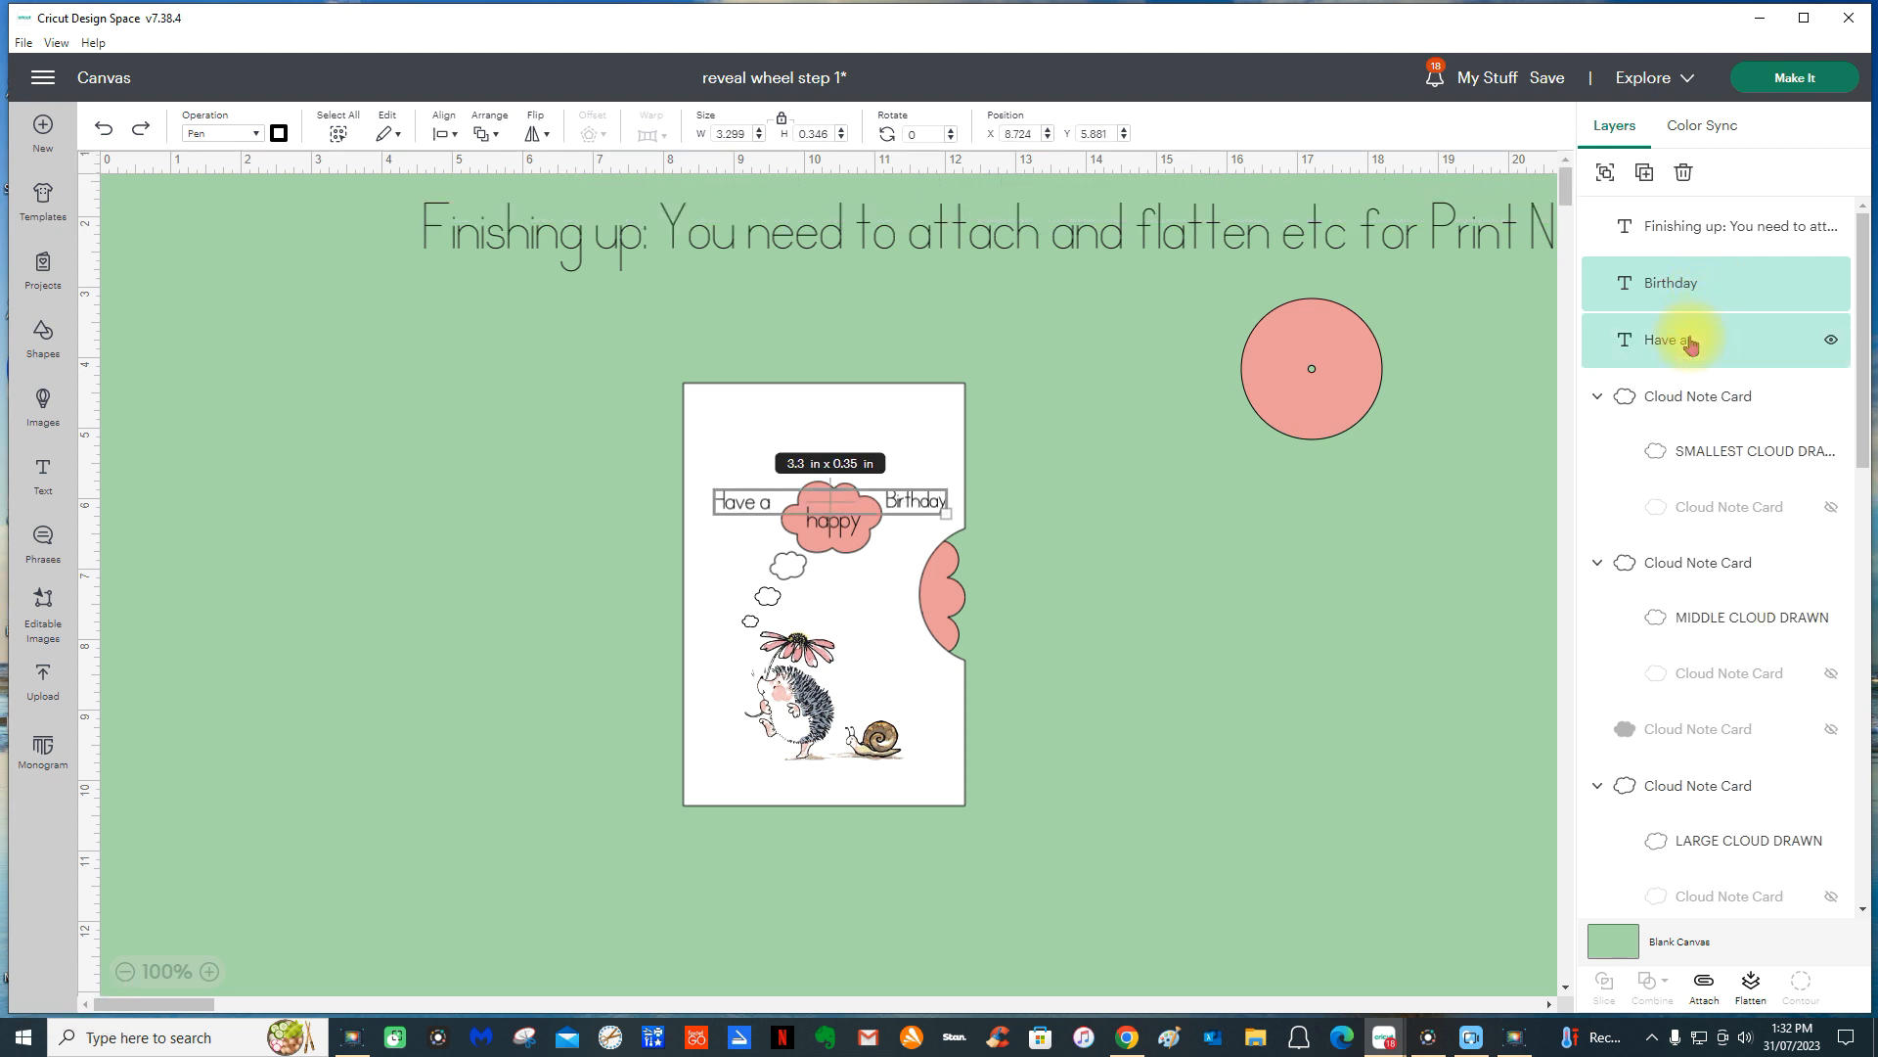
{"action": "left_click", "coordinate": [1713, 456], "text": "shift"}
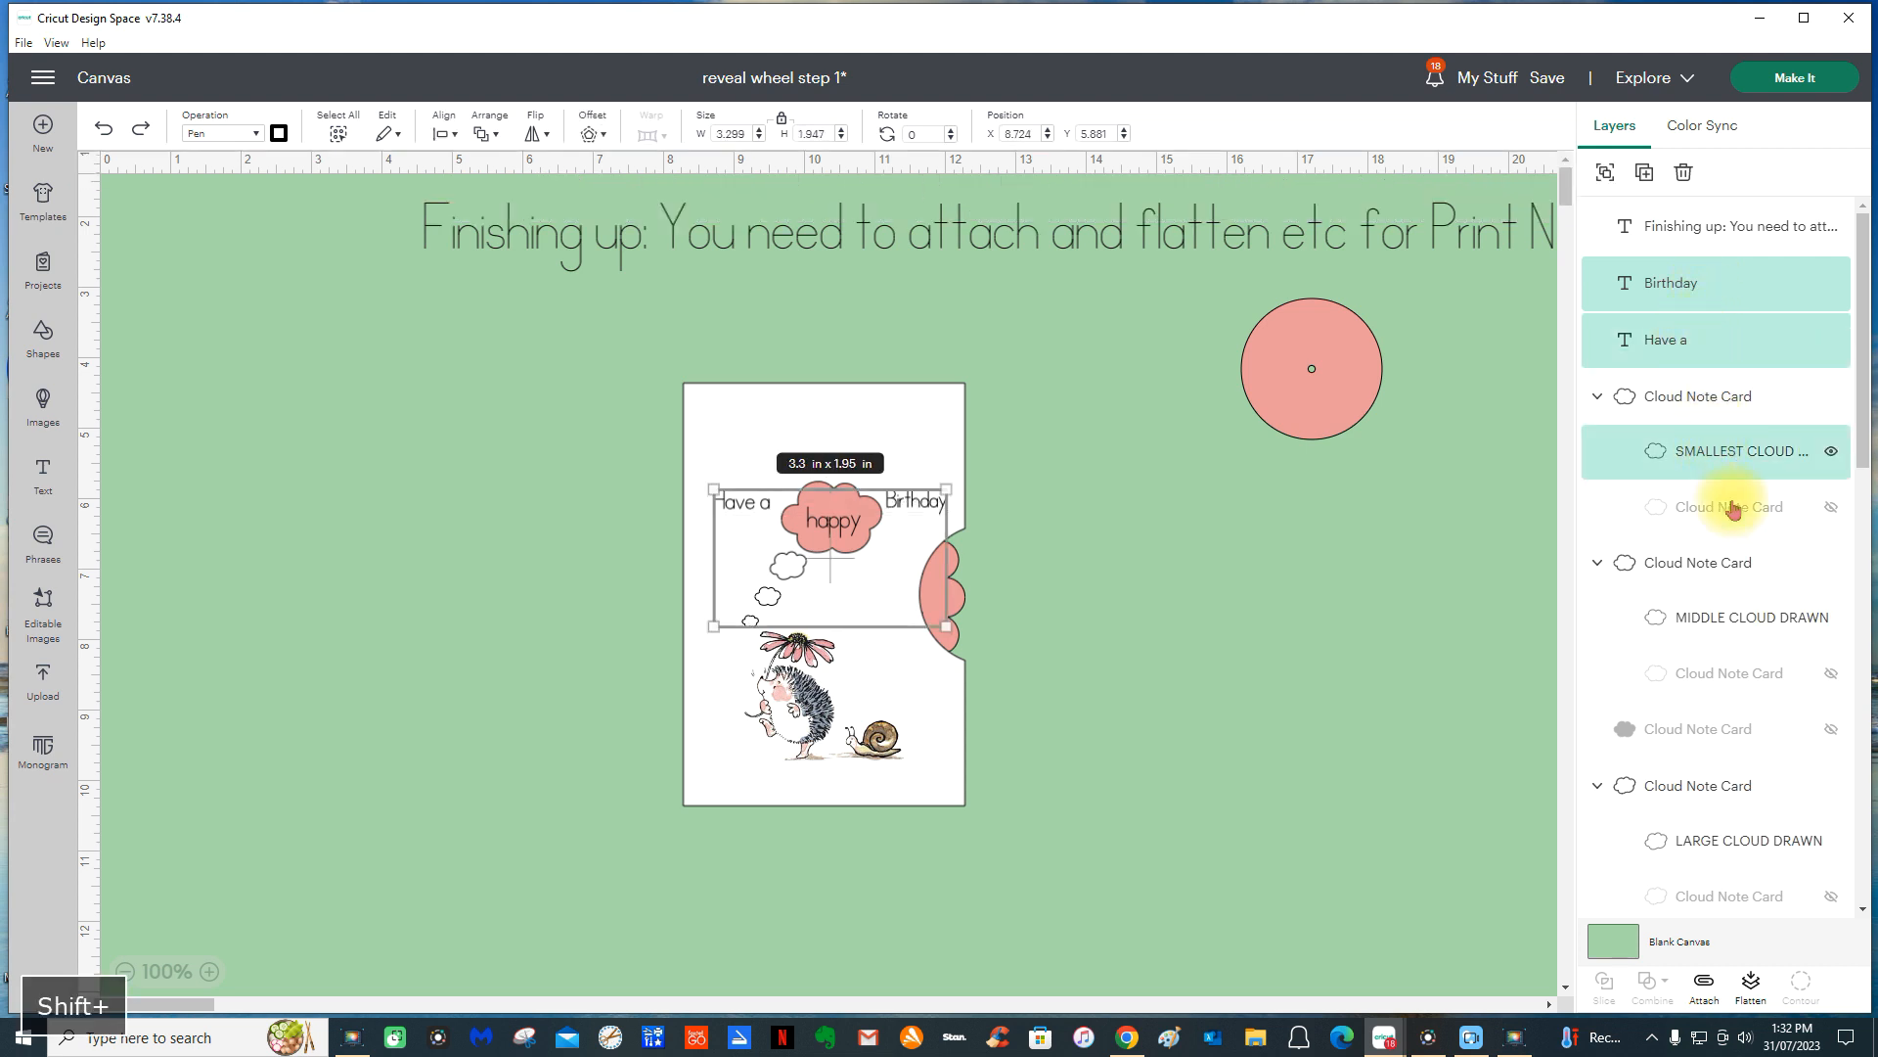
{"action": "left_click", "coordinate": [1717, 616], "text": "shift"}
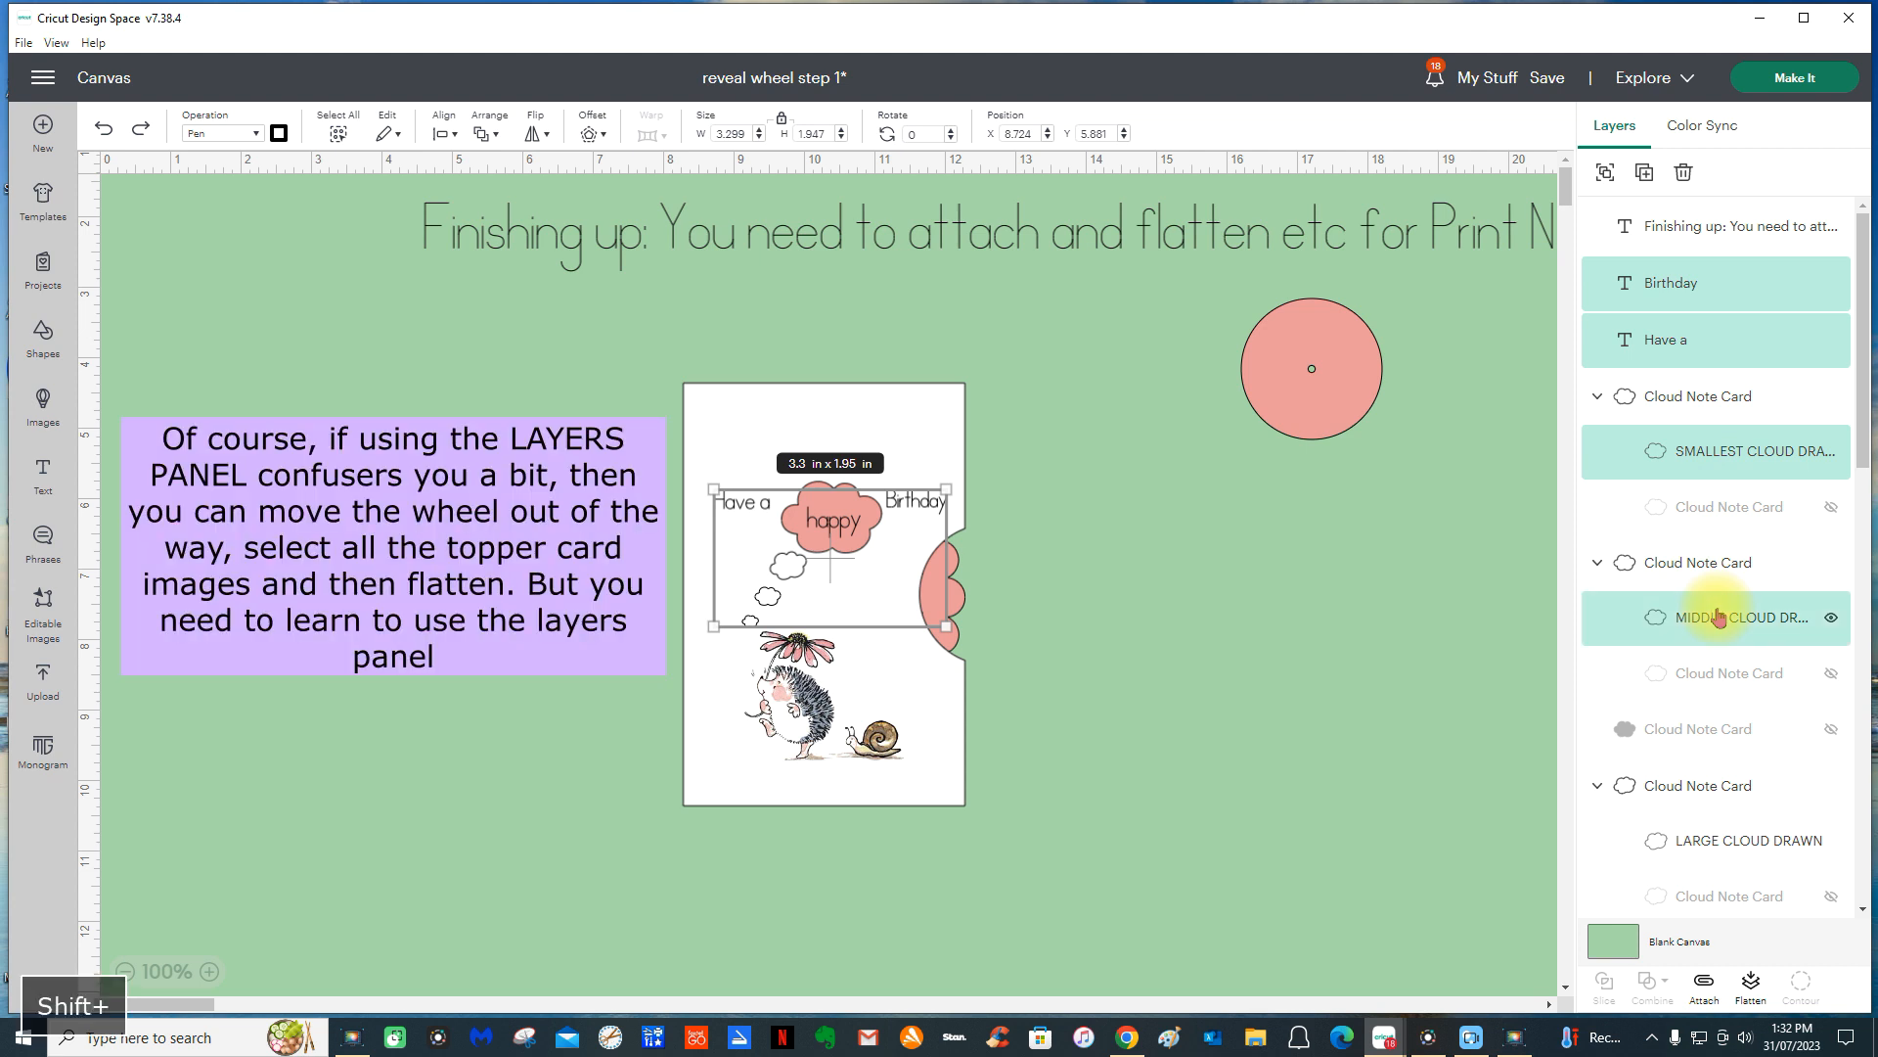
{"action": "left_click", "coordinate": [1751, 851], "text": "shift"}
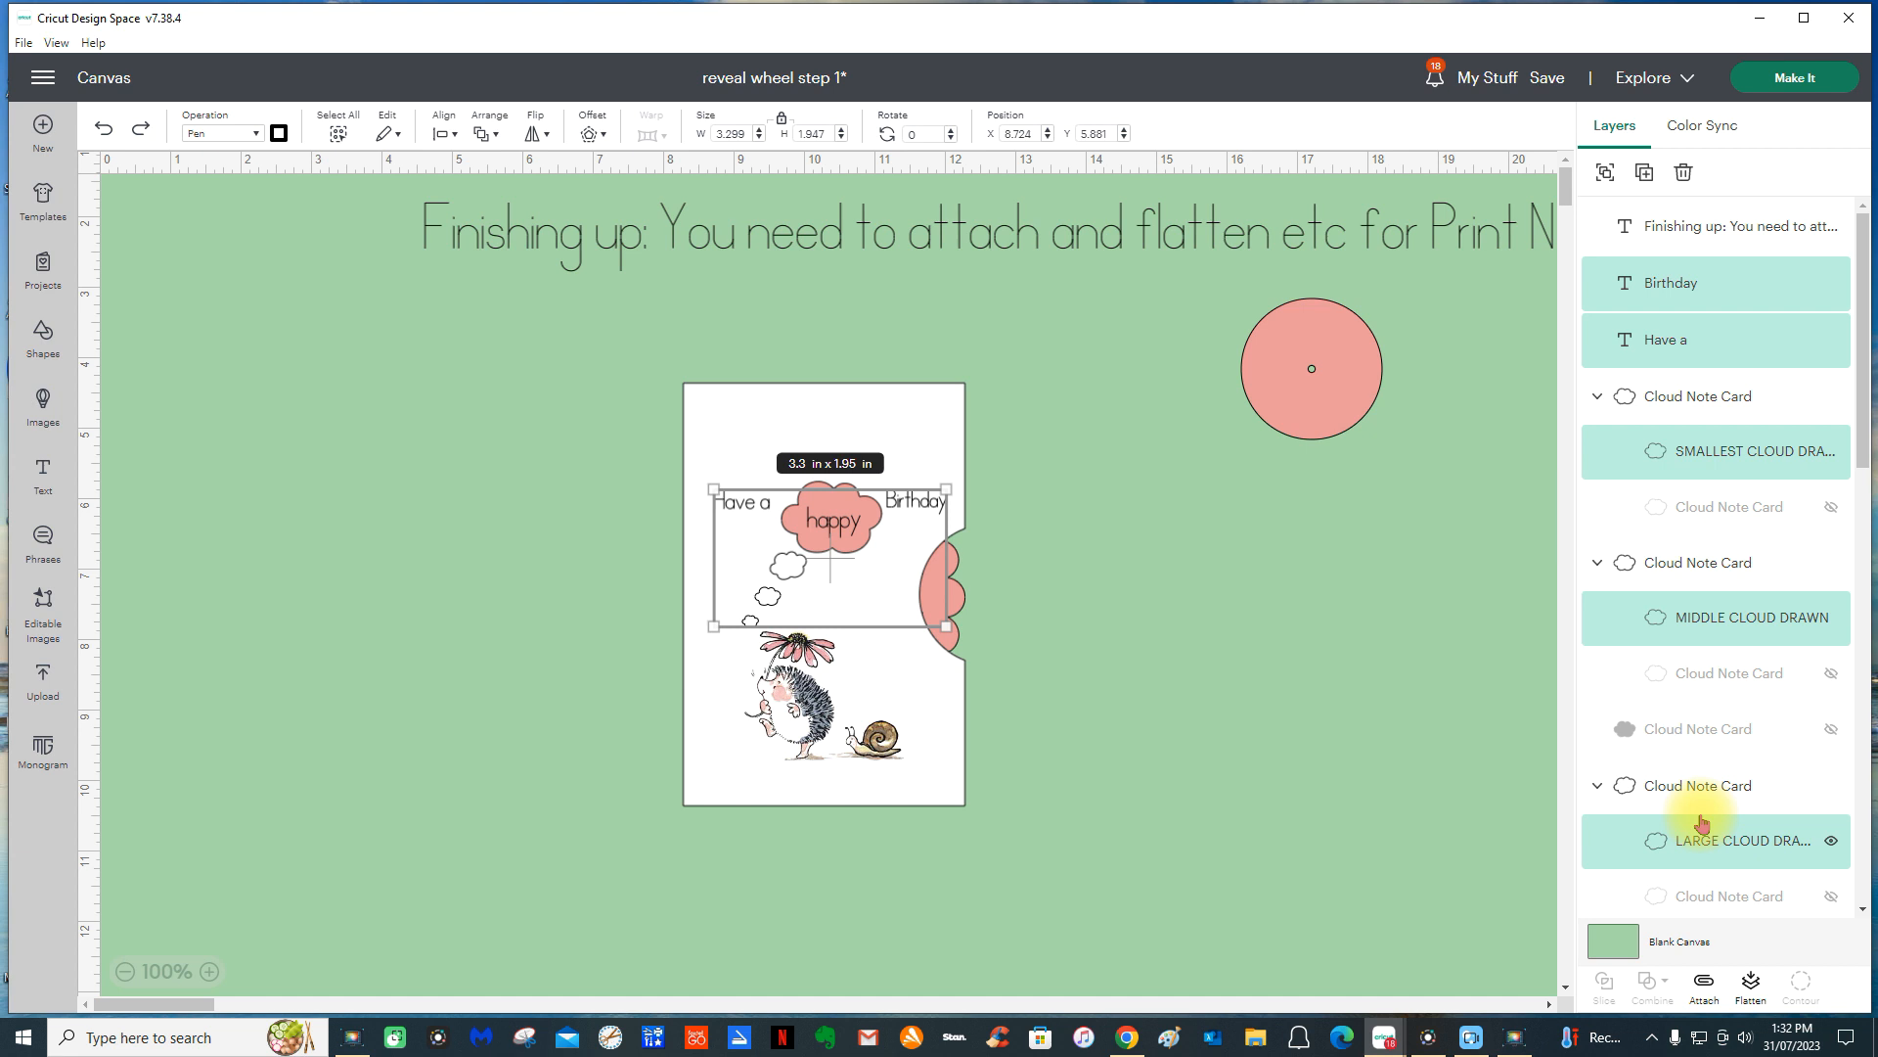
{"action": "scroll", "coordinate": [1702, 824], "scroll_direction": "down", "scroll_amount": 3}
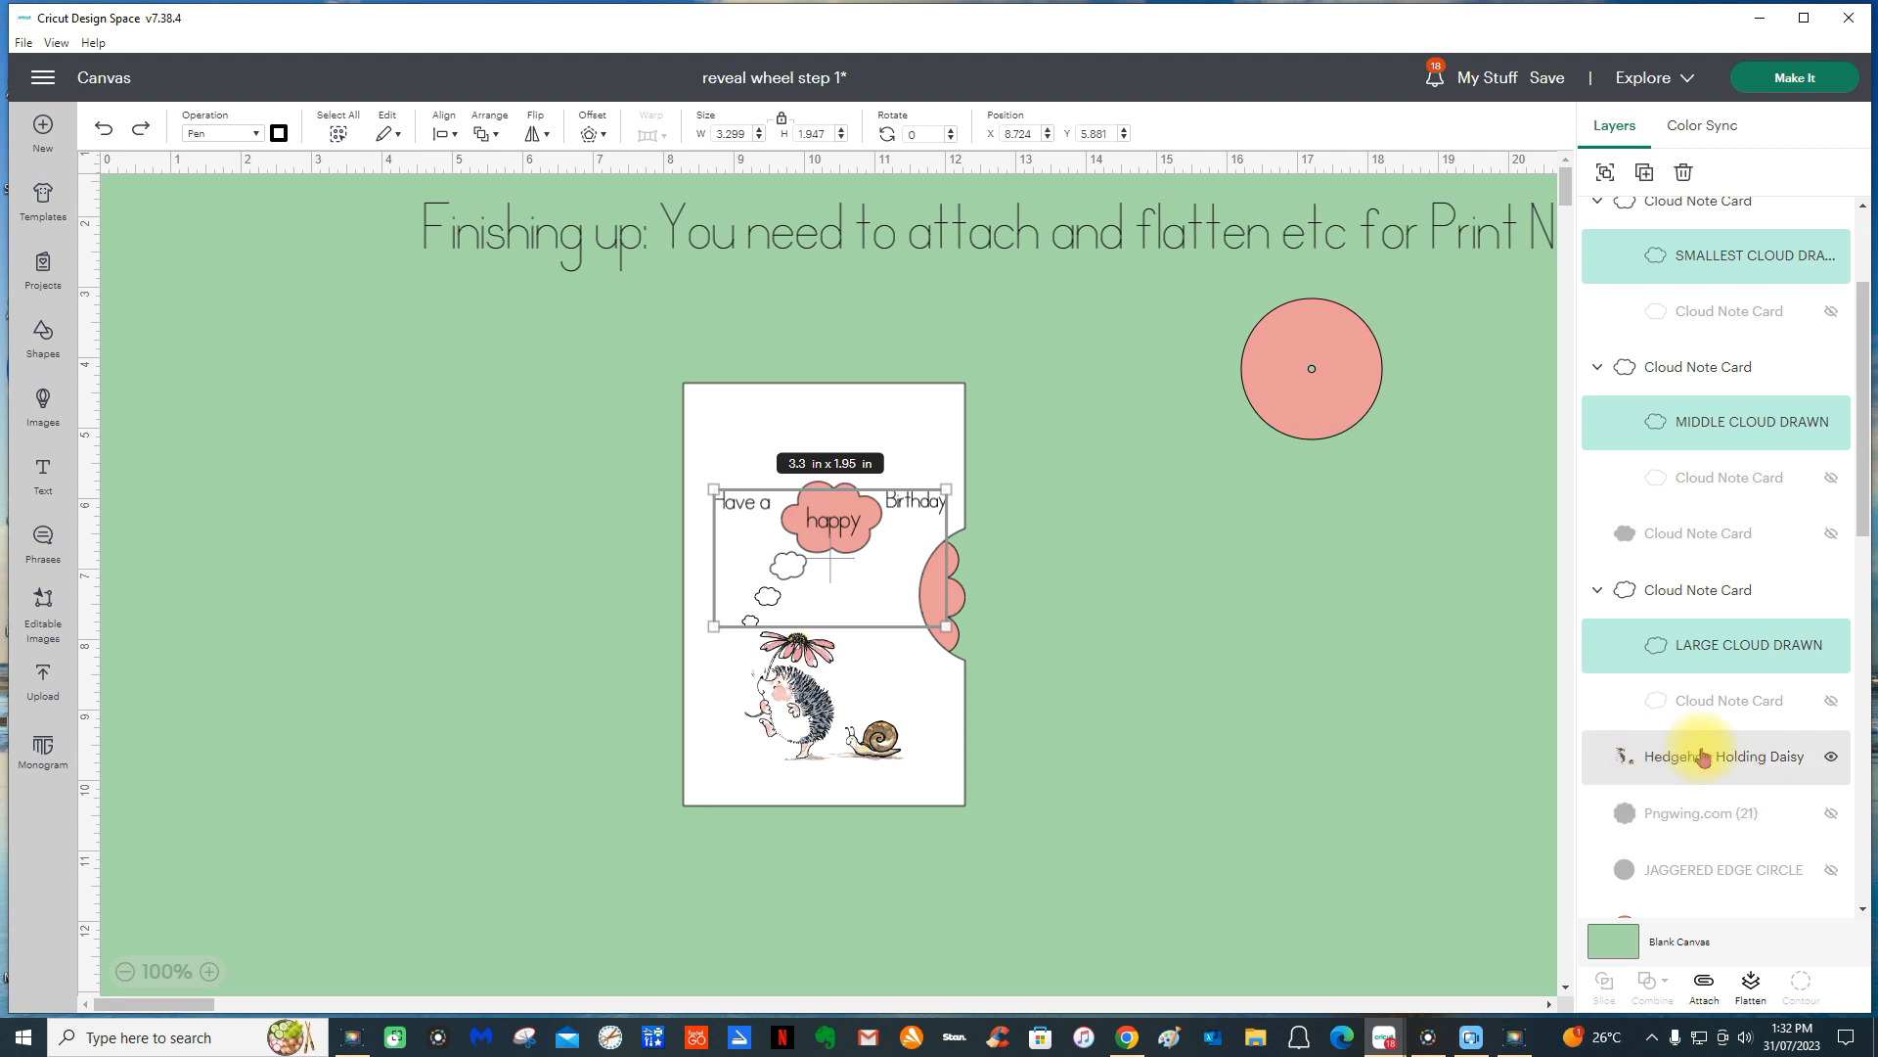
{"action": "left_click", "coordinate": [1701, 759], "text": "shift"}
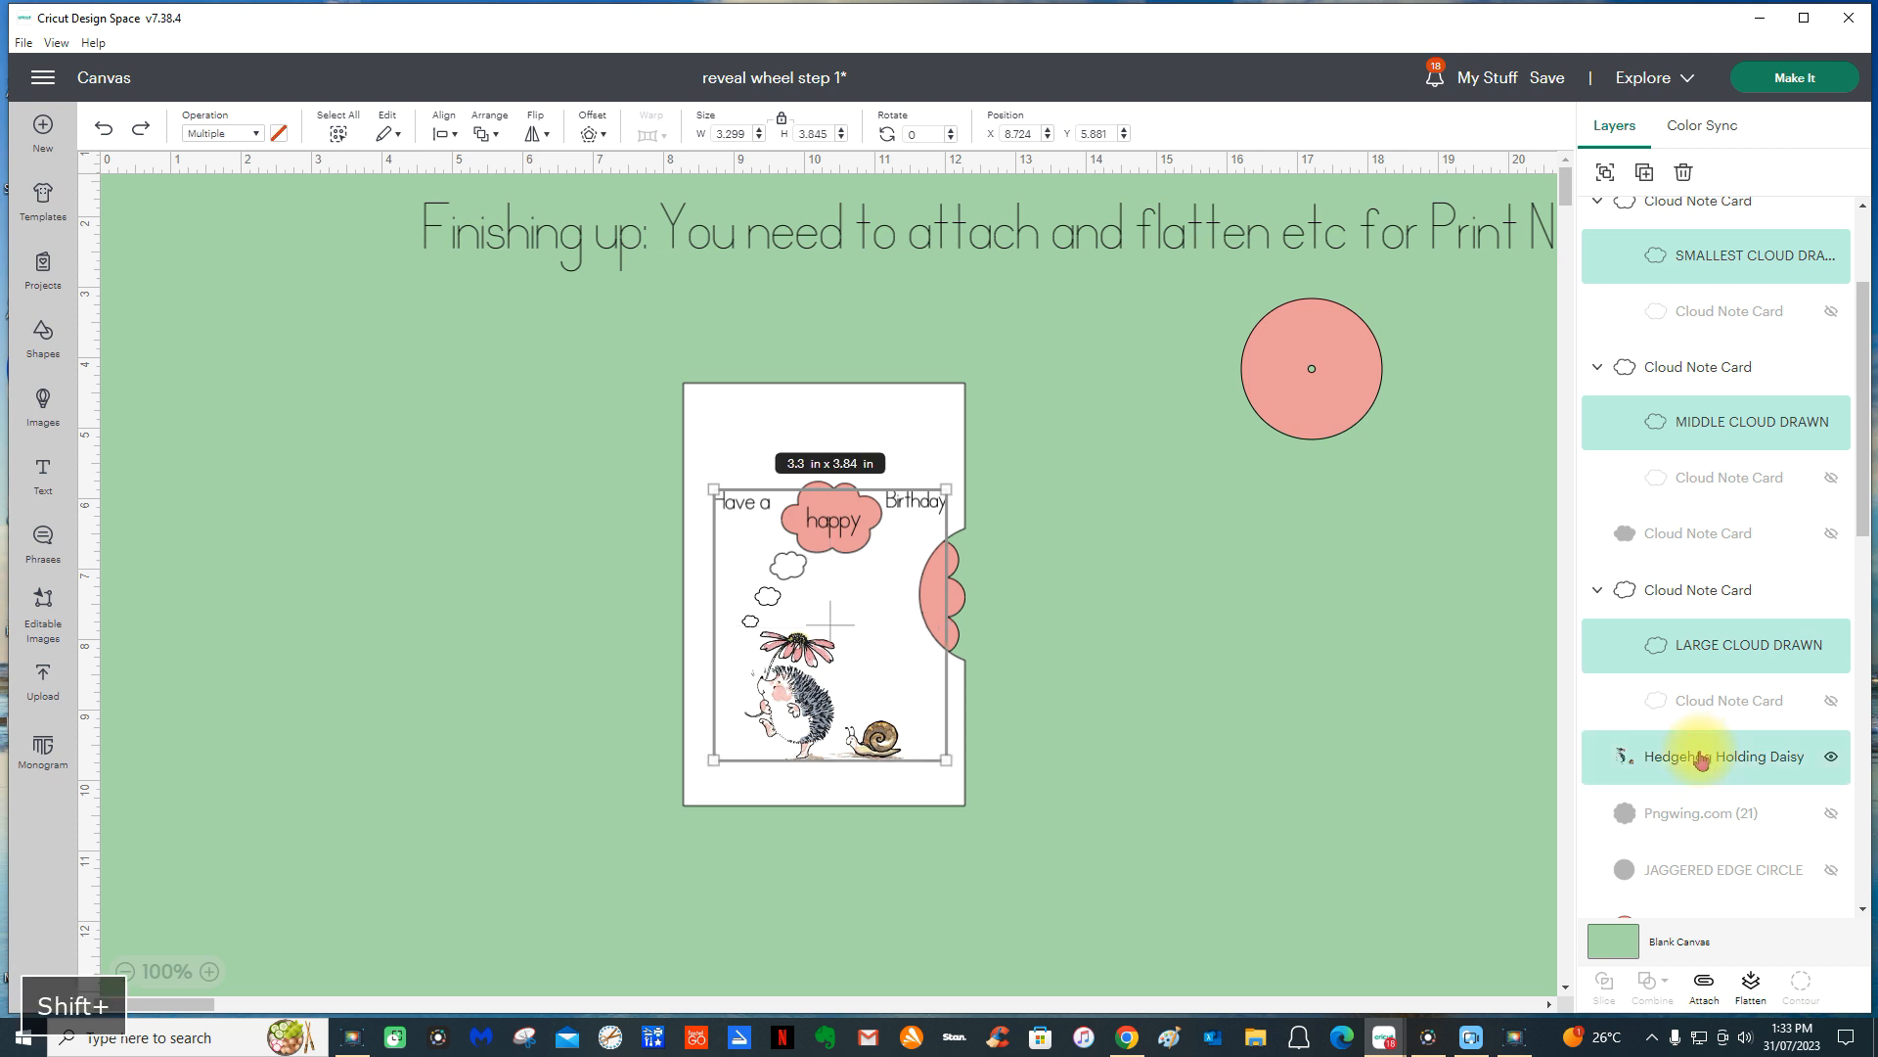
{"action": "scroll", "coordinate": [1701, 759], "scroll_direction": "down", "scroll_amount": 6}
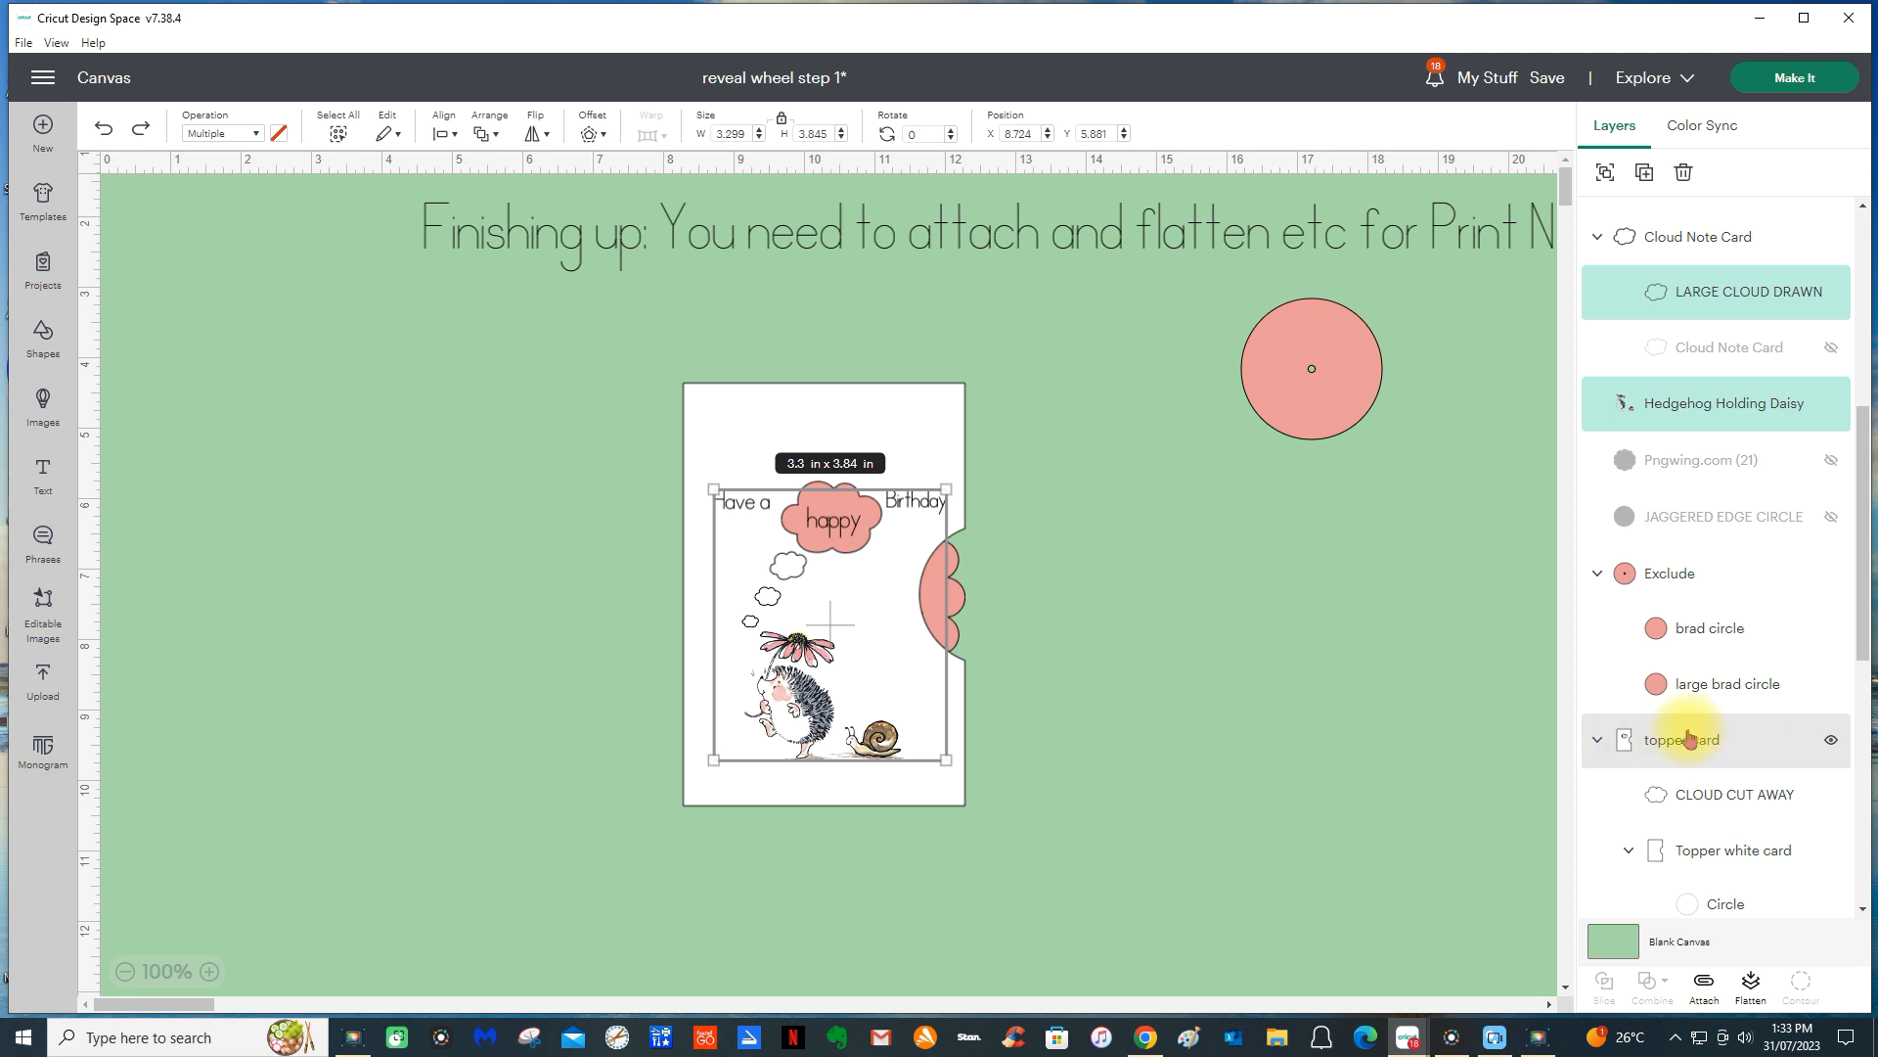
{"action": "left_click", "coordinate": [1688, 739], "text": "shift"}
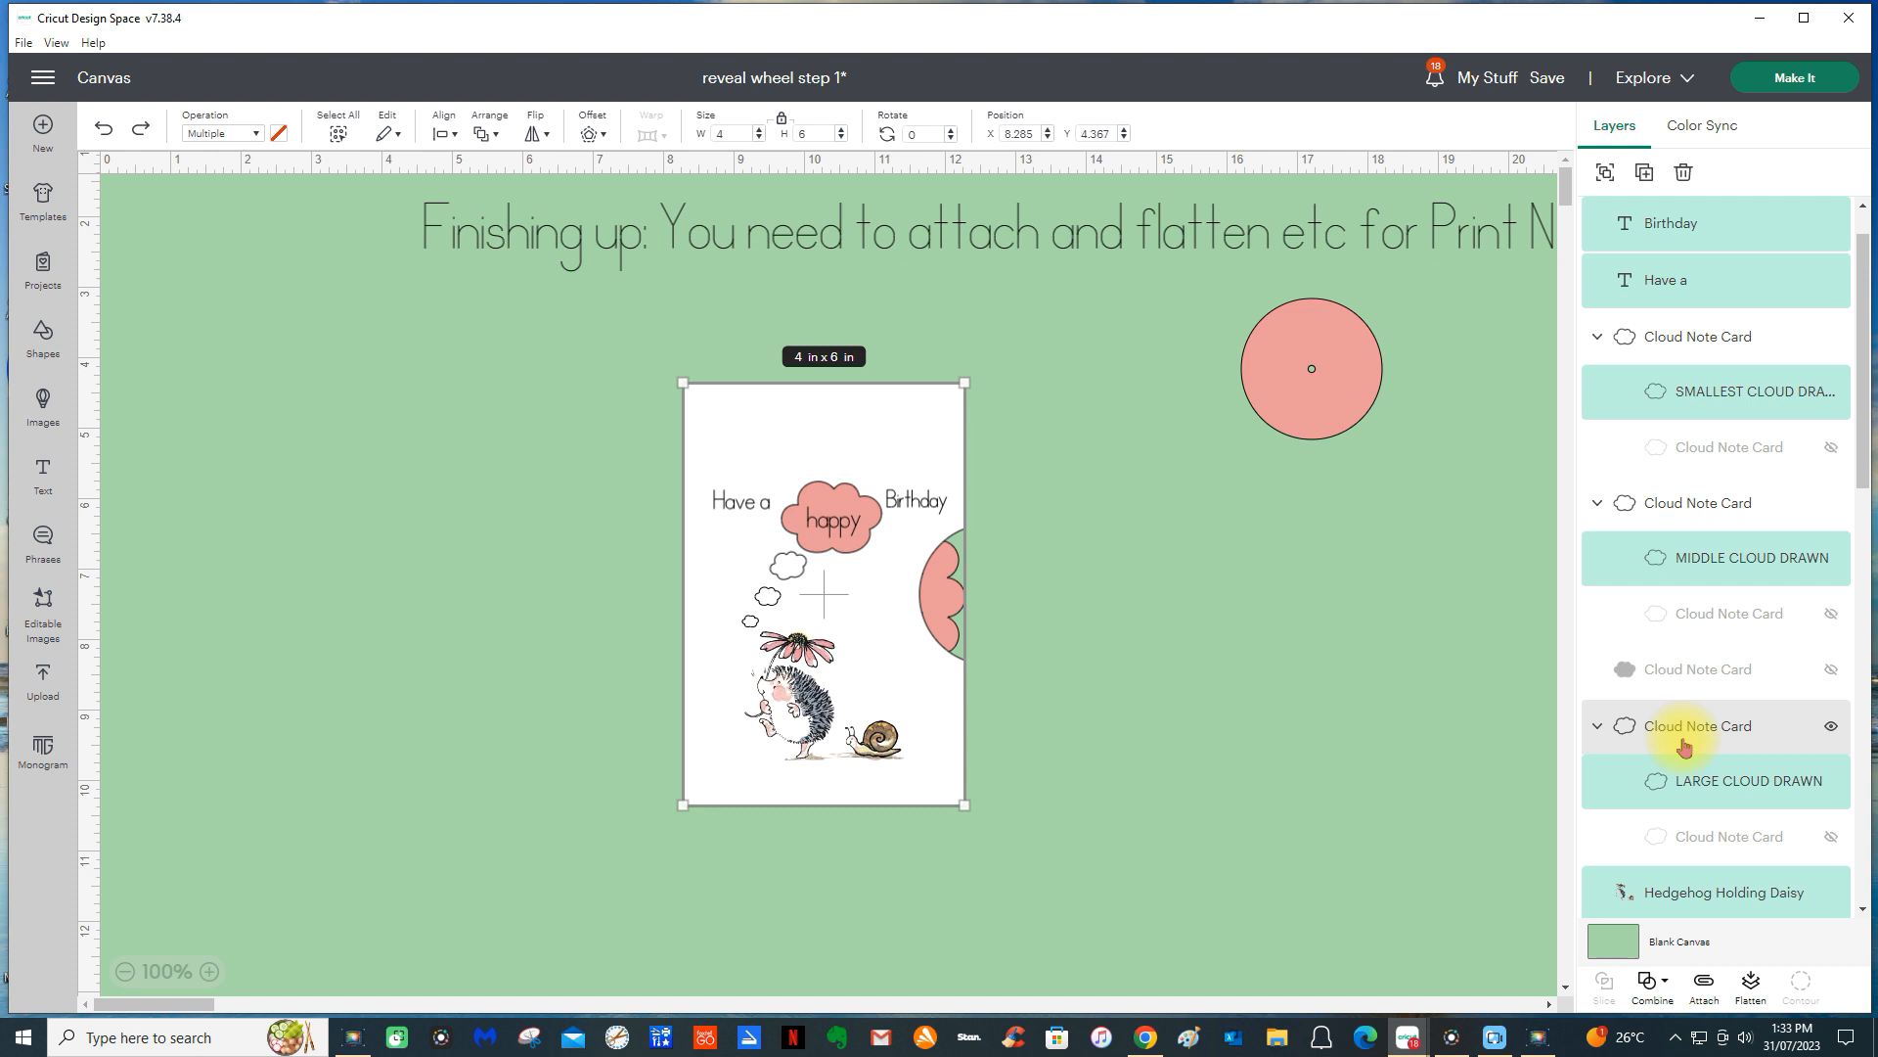
{"action": "left_click", "coordinate": [1750, 981]}
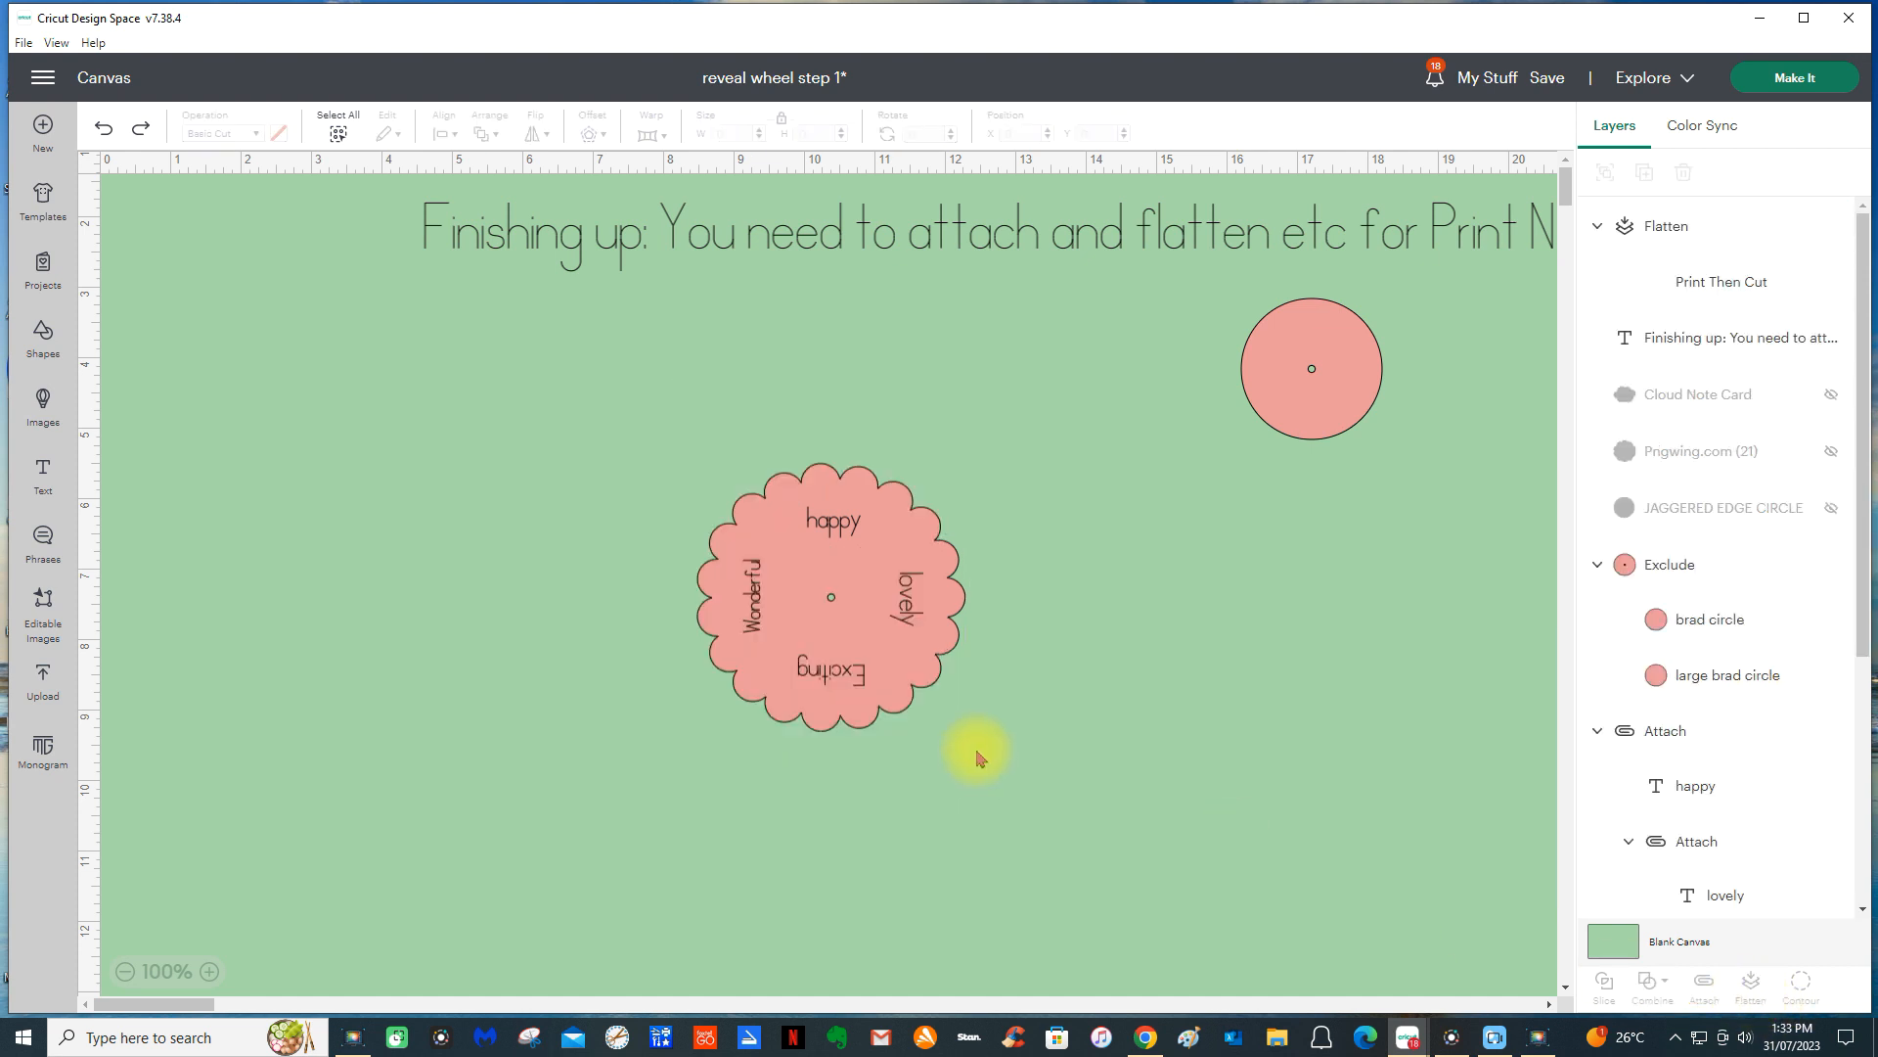
{"action": "left_click", "coordinate": [1075, 773]}
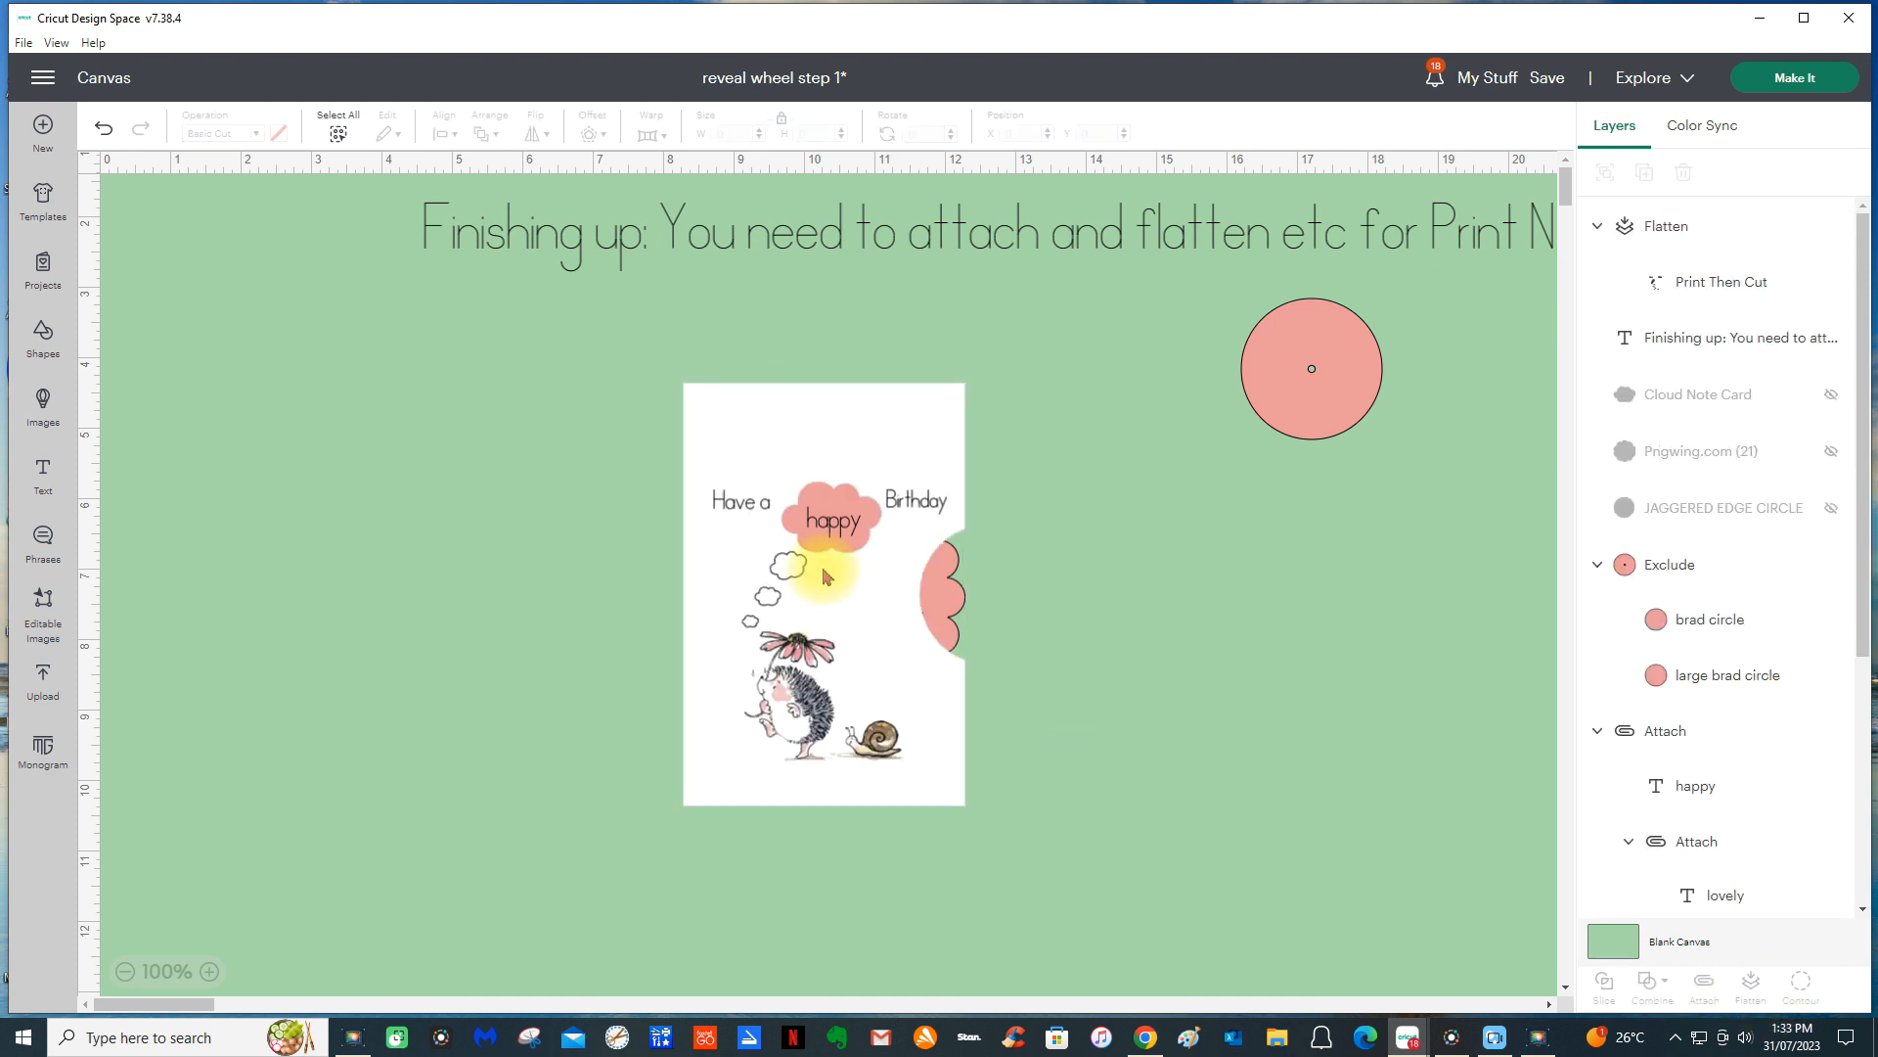
- Move the flattened topper card off the reveal wheel to about X 3.15, Y 3.9 in
{"action": "left_click_drag", "start_coordinate": [847, 585], "coordinate": [449, 570]}
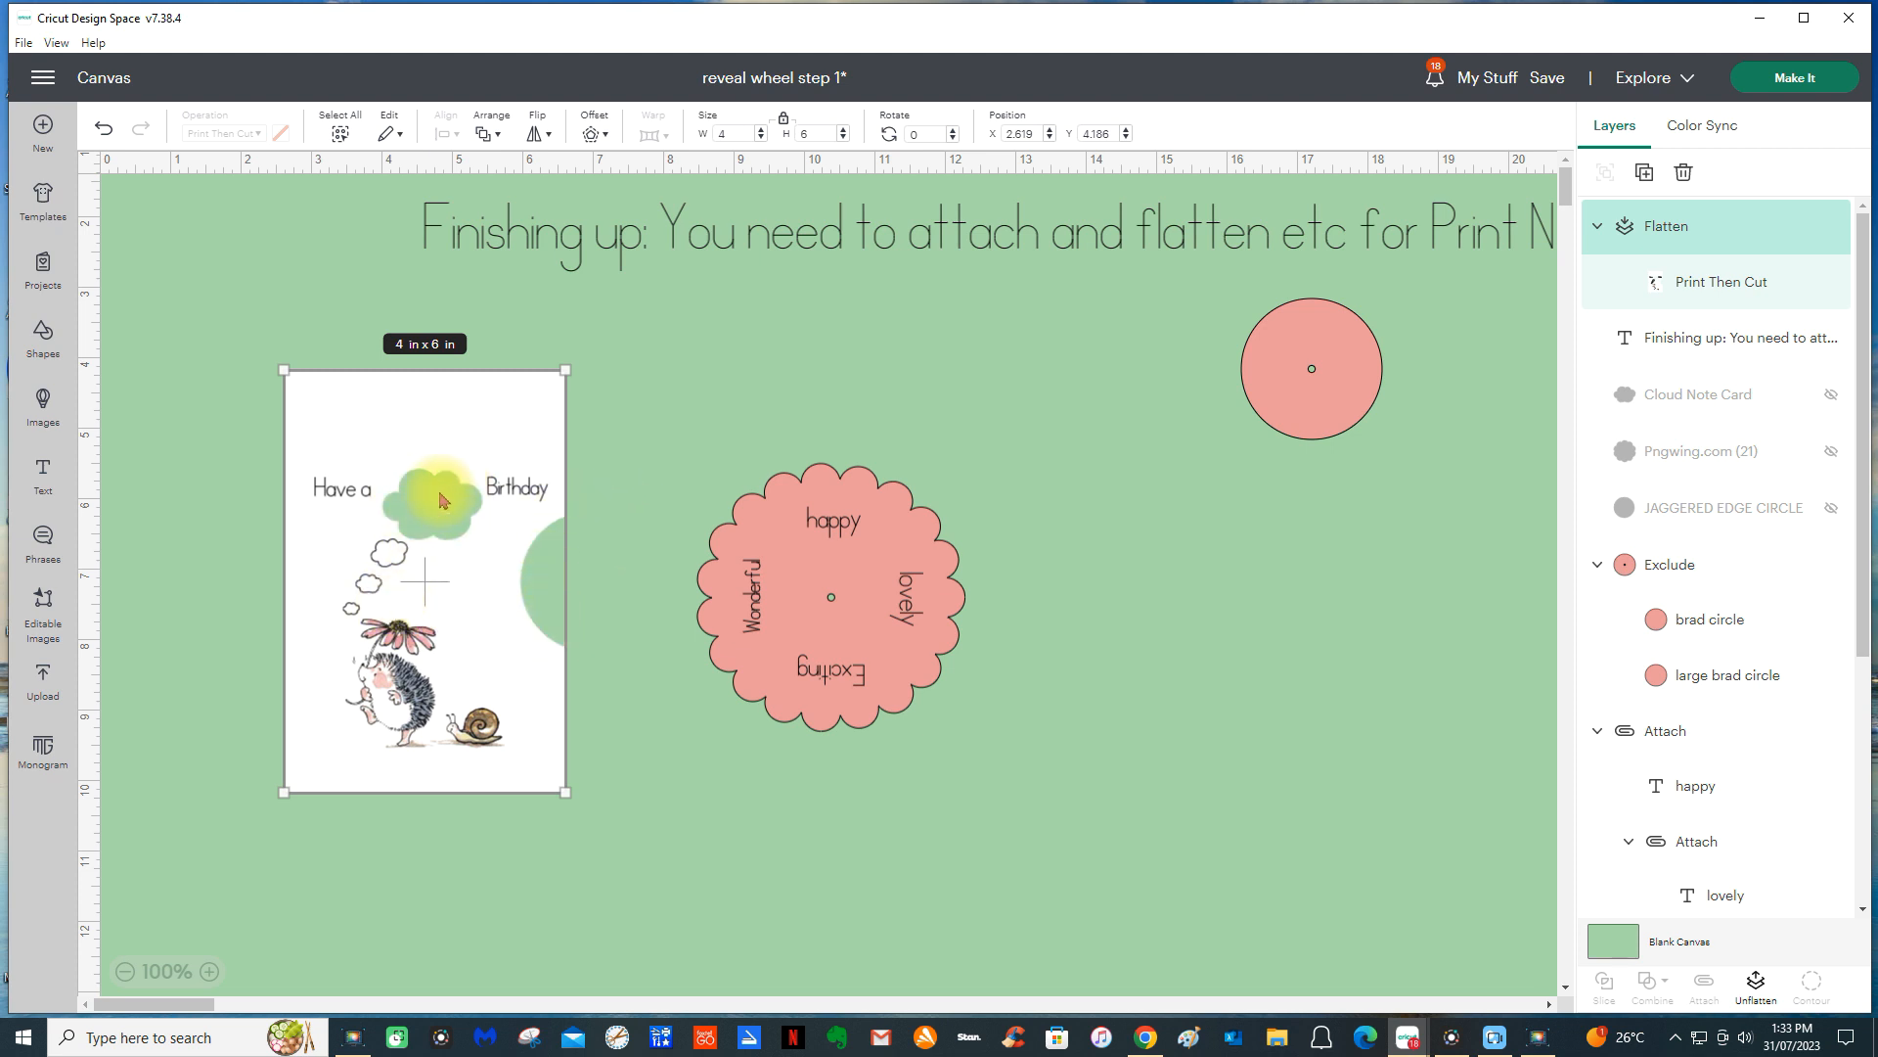
{"action": "left_click_drag", "start_coordinate": [523, 445], "coordinate": [559, 423]}
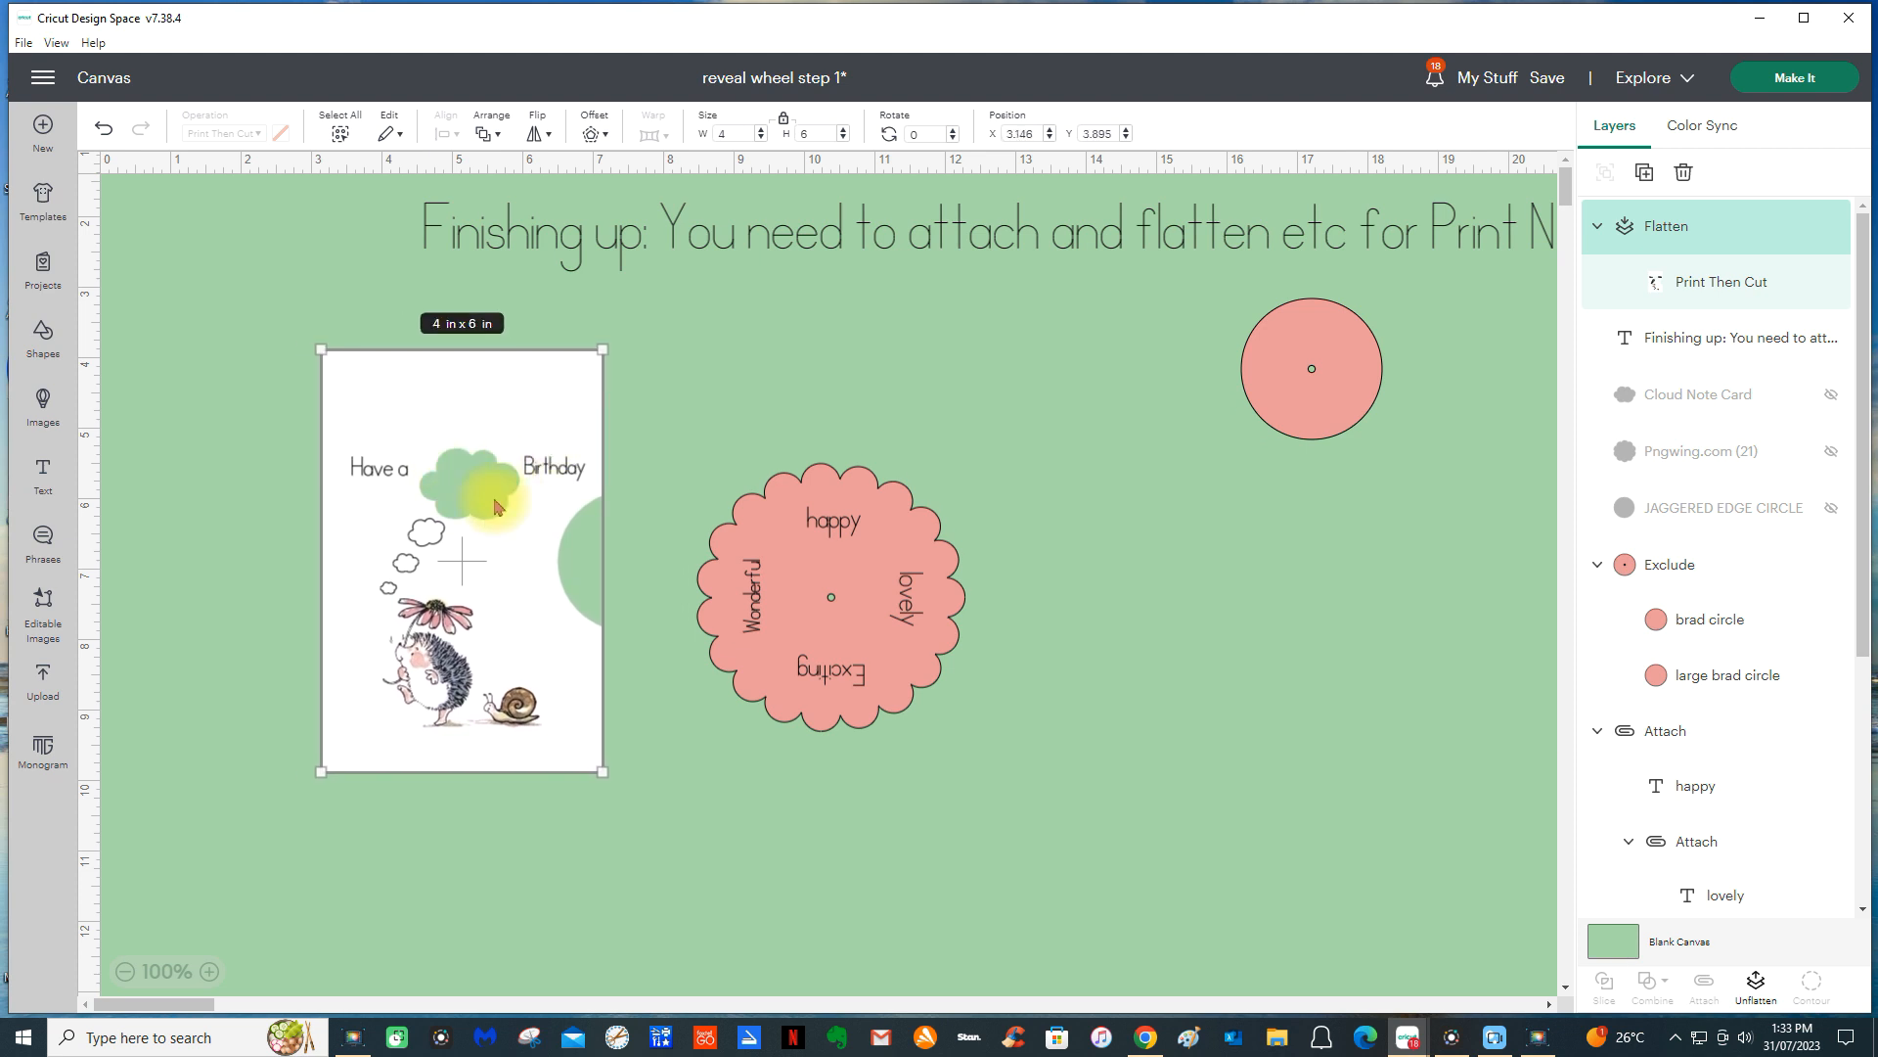